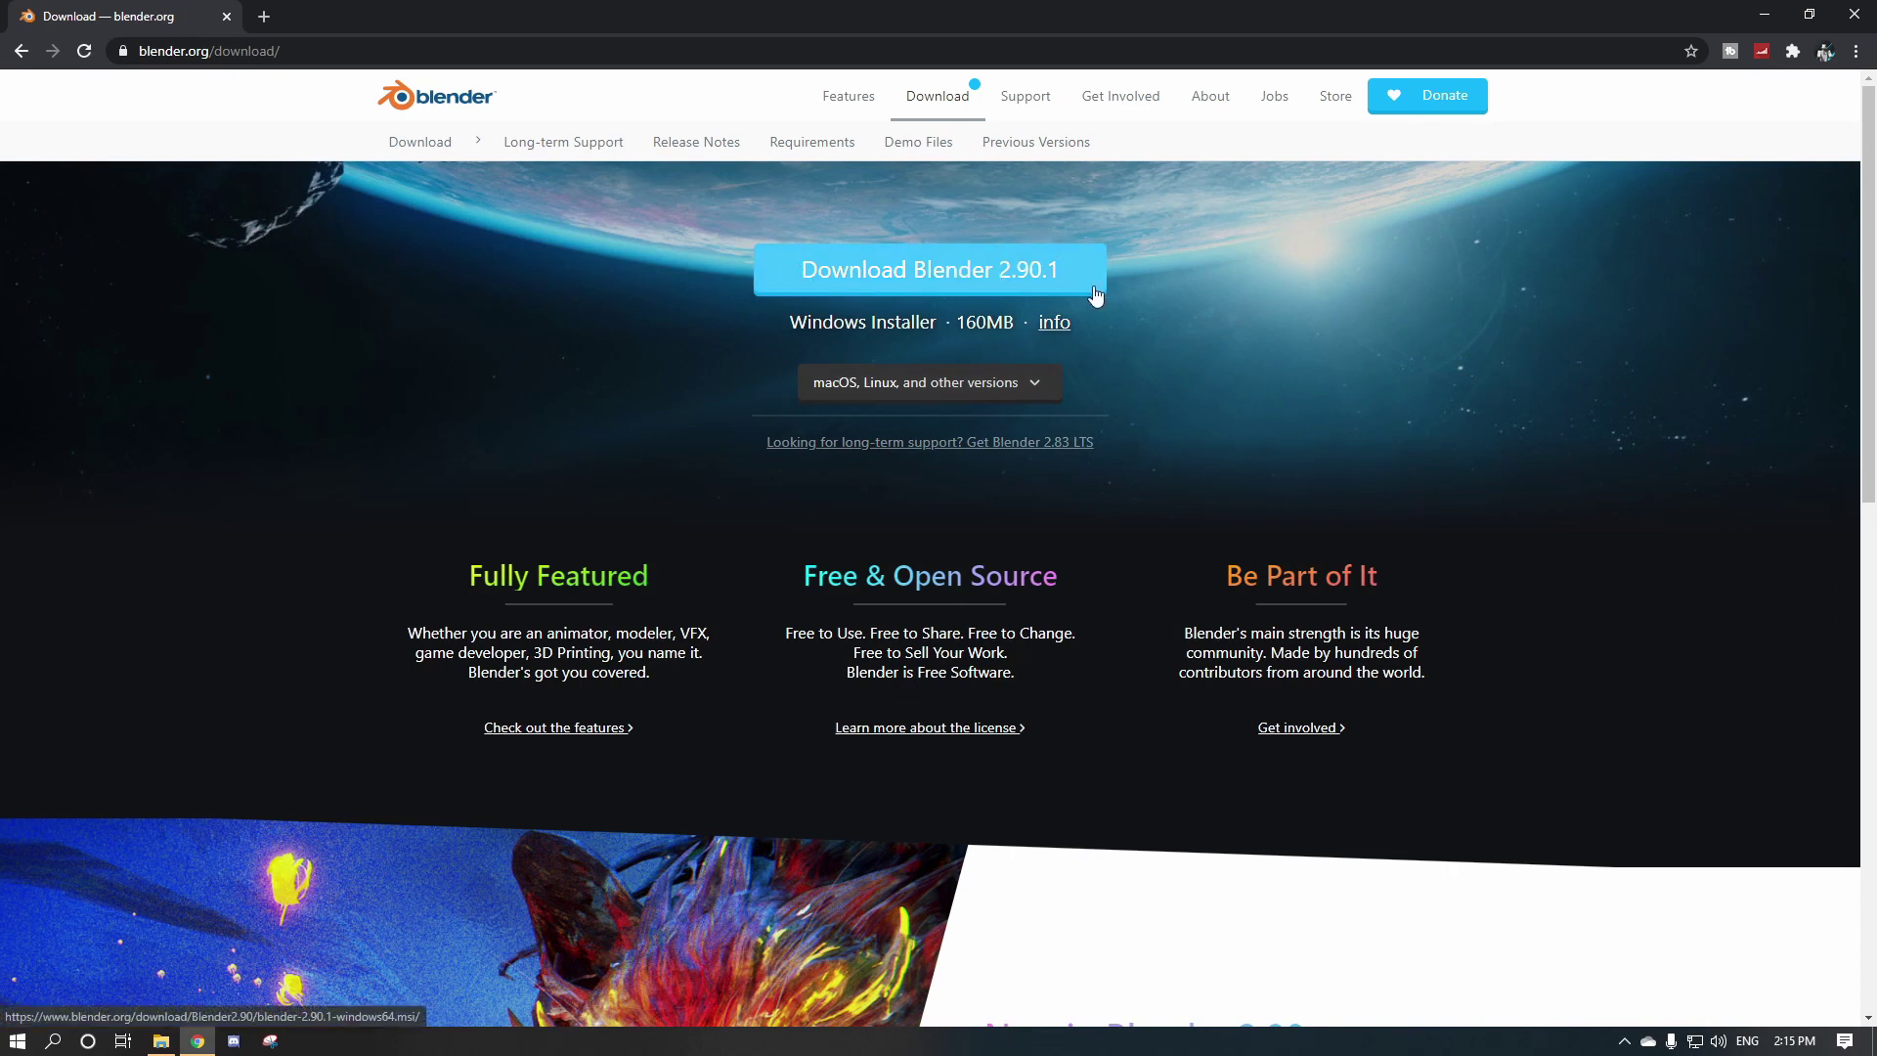
Download the Blender 2.90.1 Windows installer from the download page and close the browser.
left_click(1042, 276)
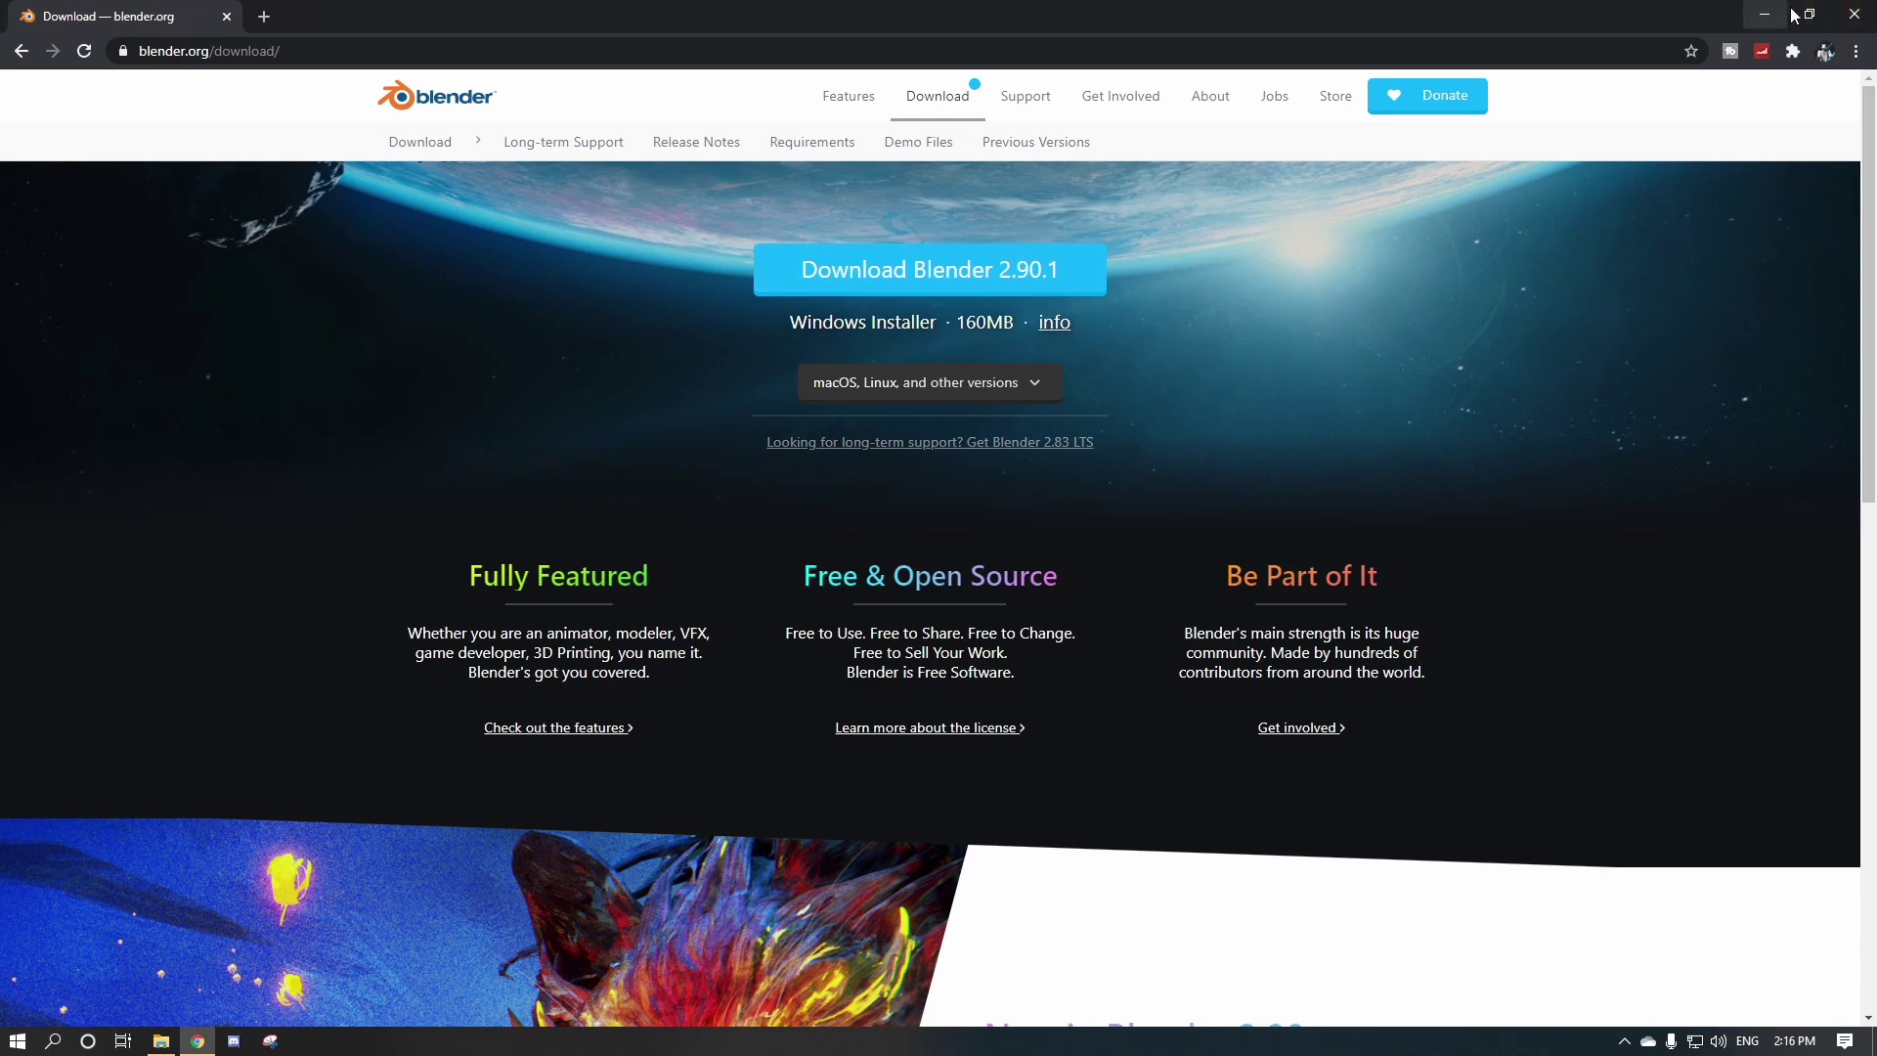
left_click(1854, 14)
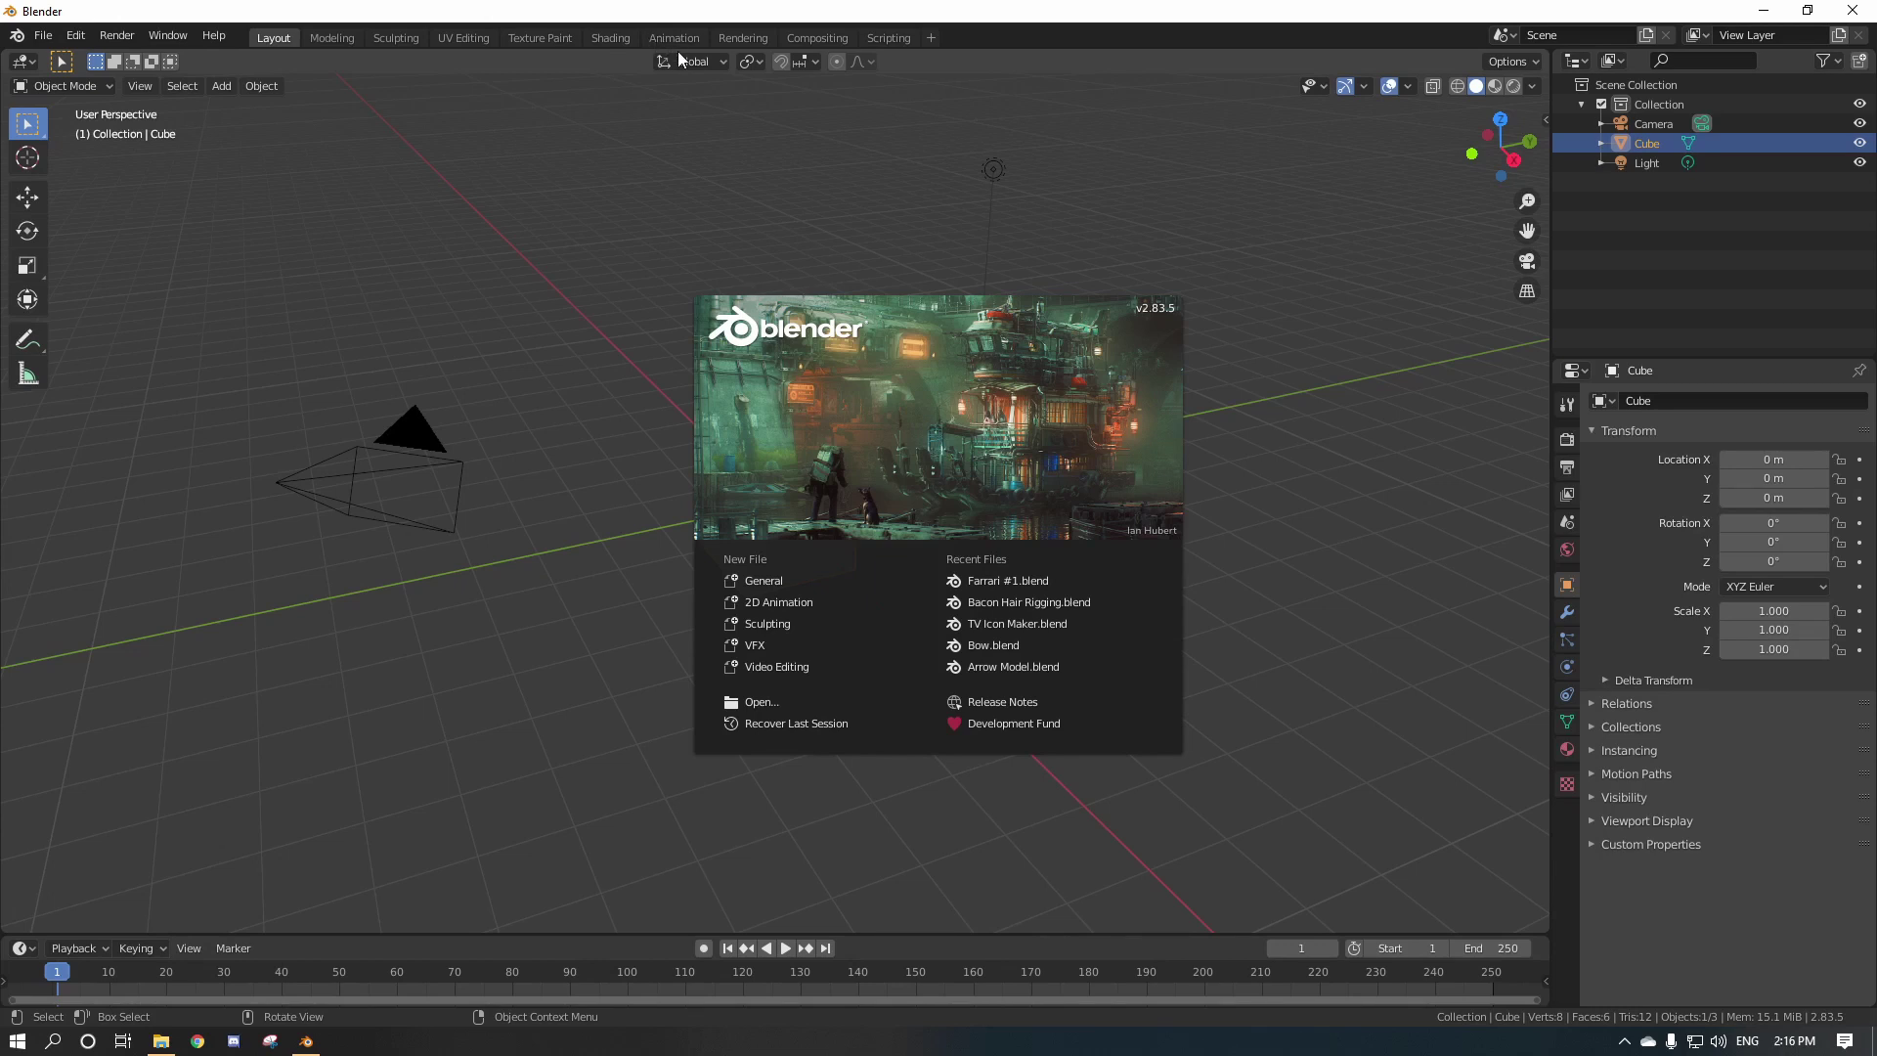
Switch to Blender and create a new General file.
left_click(808, 579)
Orbit and zoom around the default cube to examine it from different angles and distances.
mouse_move(881, 570)
middle_mouse_down()
mouse_move(462, 557)
mouse_move(826, 560)
mouse_move(890, 537)
mouse_move(847, 558)
middle_mouse_up()
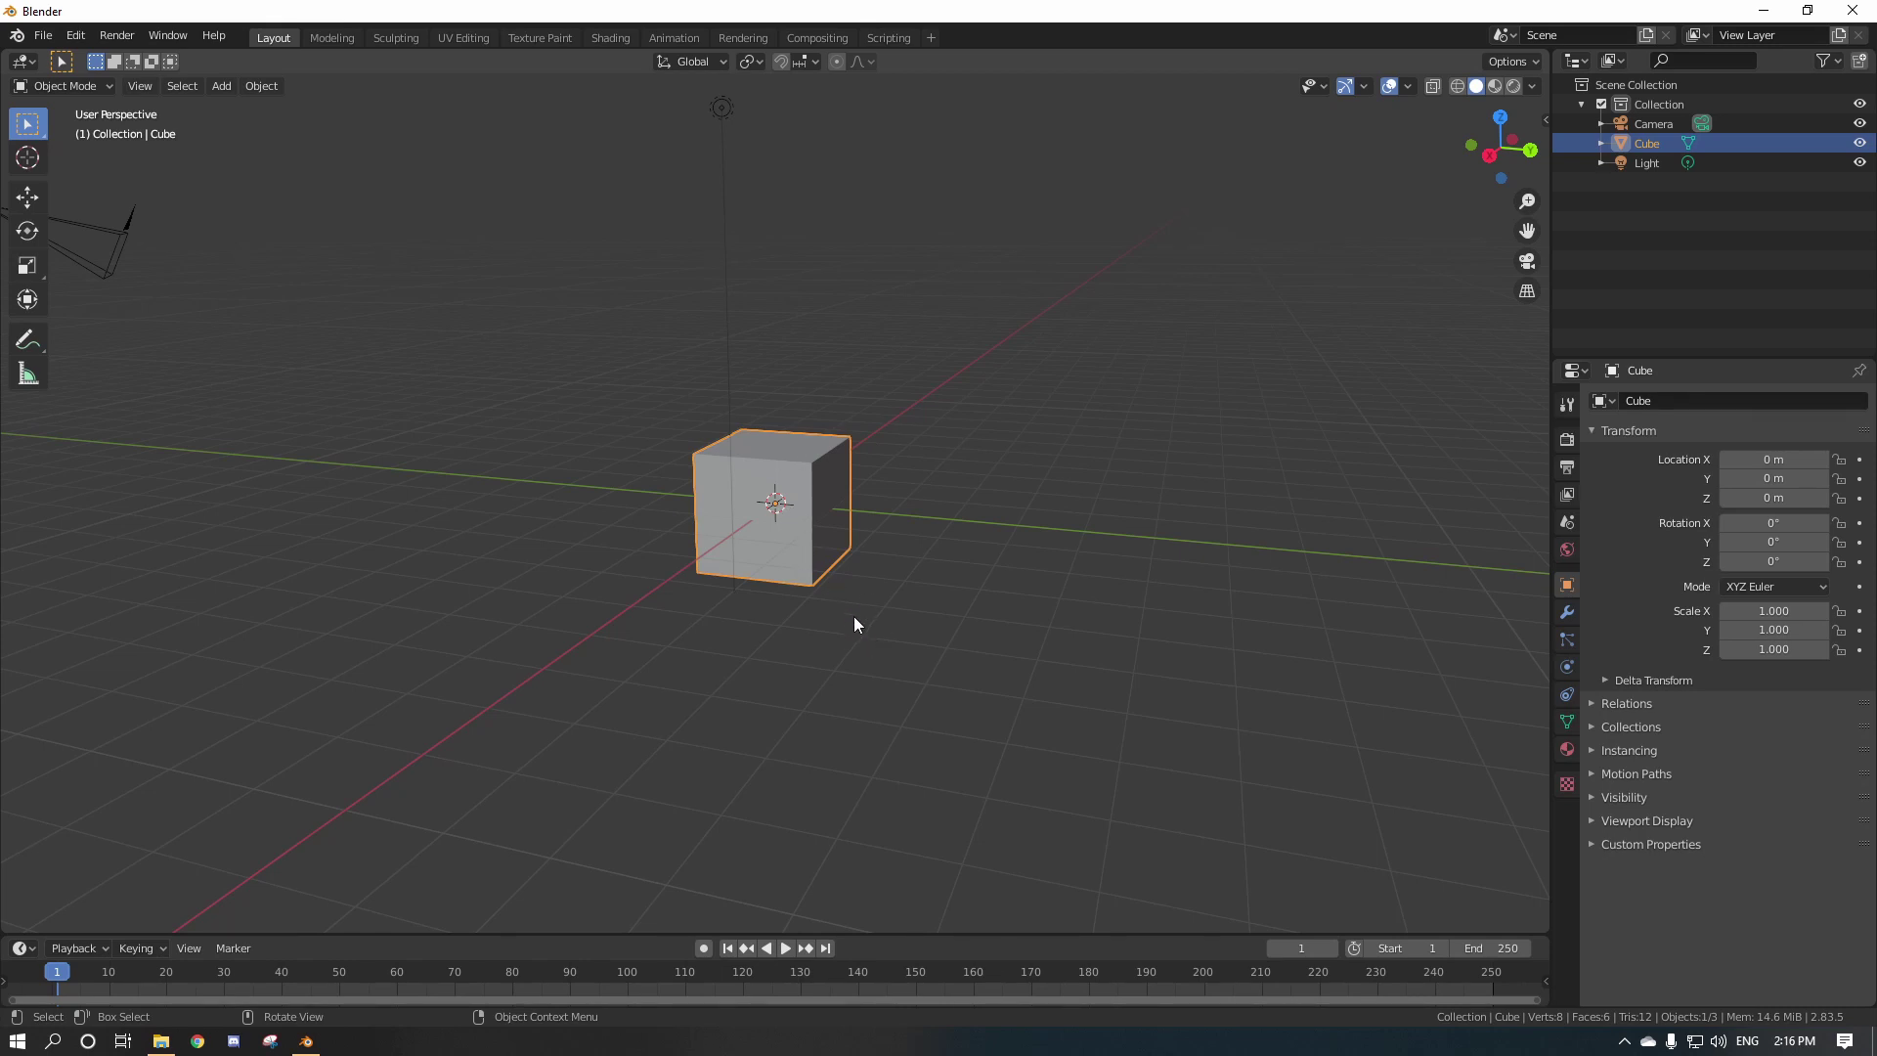
middle_click_drag(854, 618, 855, 624)
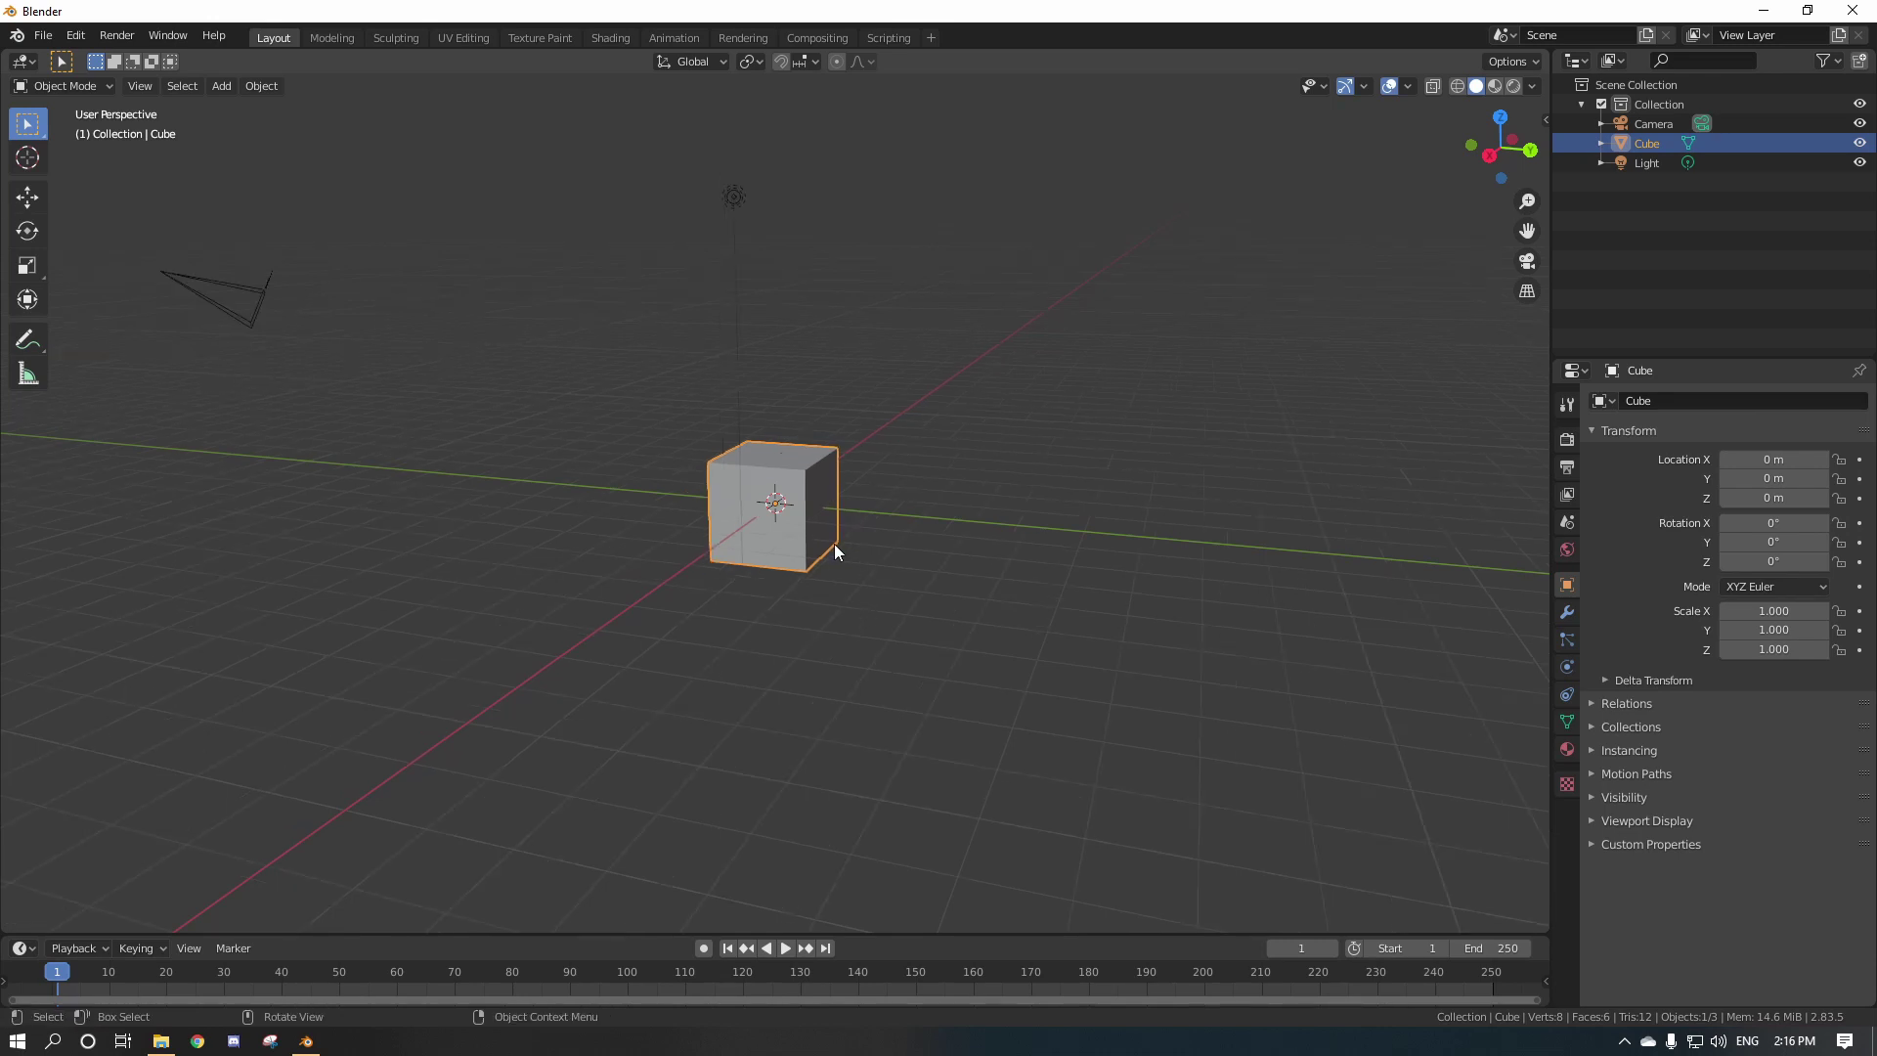
middle_click_drag(835, 552, 833, 553)
mouse_move(866, 622)
middle_mouse_down()
mouse_move(887, 593)
mouse_move(896, 462)
mouse_move(679, 502)
mouse_move(712, 650)
mouse_move(1009, 658)
mouse_move(866, 669)
mouse_move(917, 528)
mouse_move(706, 554)
mouse_move(888, 527)
mouse_move(706, 423)
mouse_move(876, 366)
mouse_move(915, 509)
mouse_move(841, 483)
mouse_move(908, 465)
middle_mouse_up()
scroll(910, 501, "down", 3)
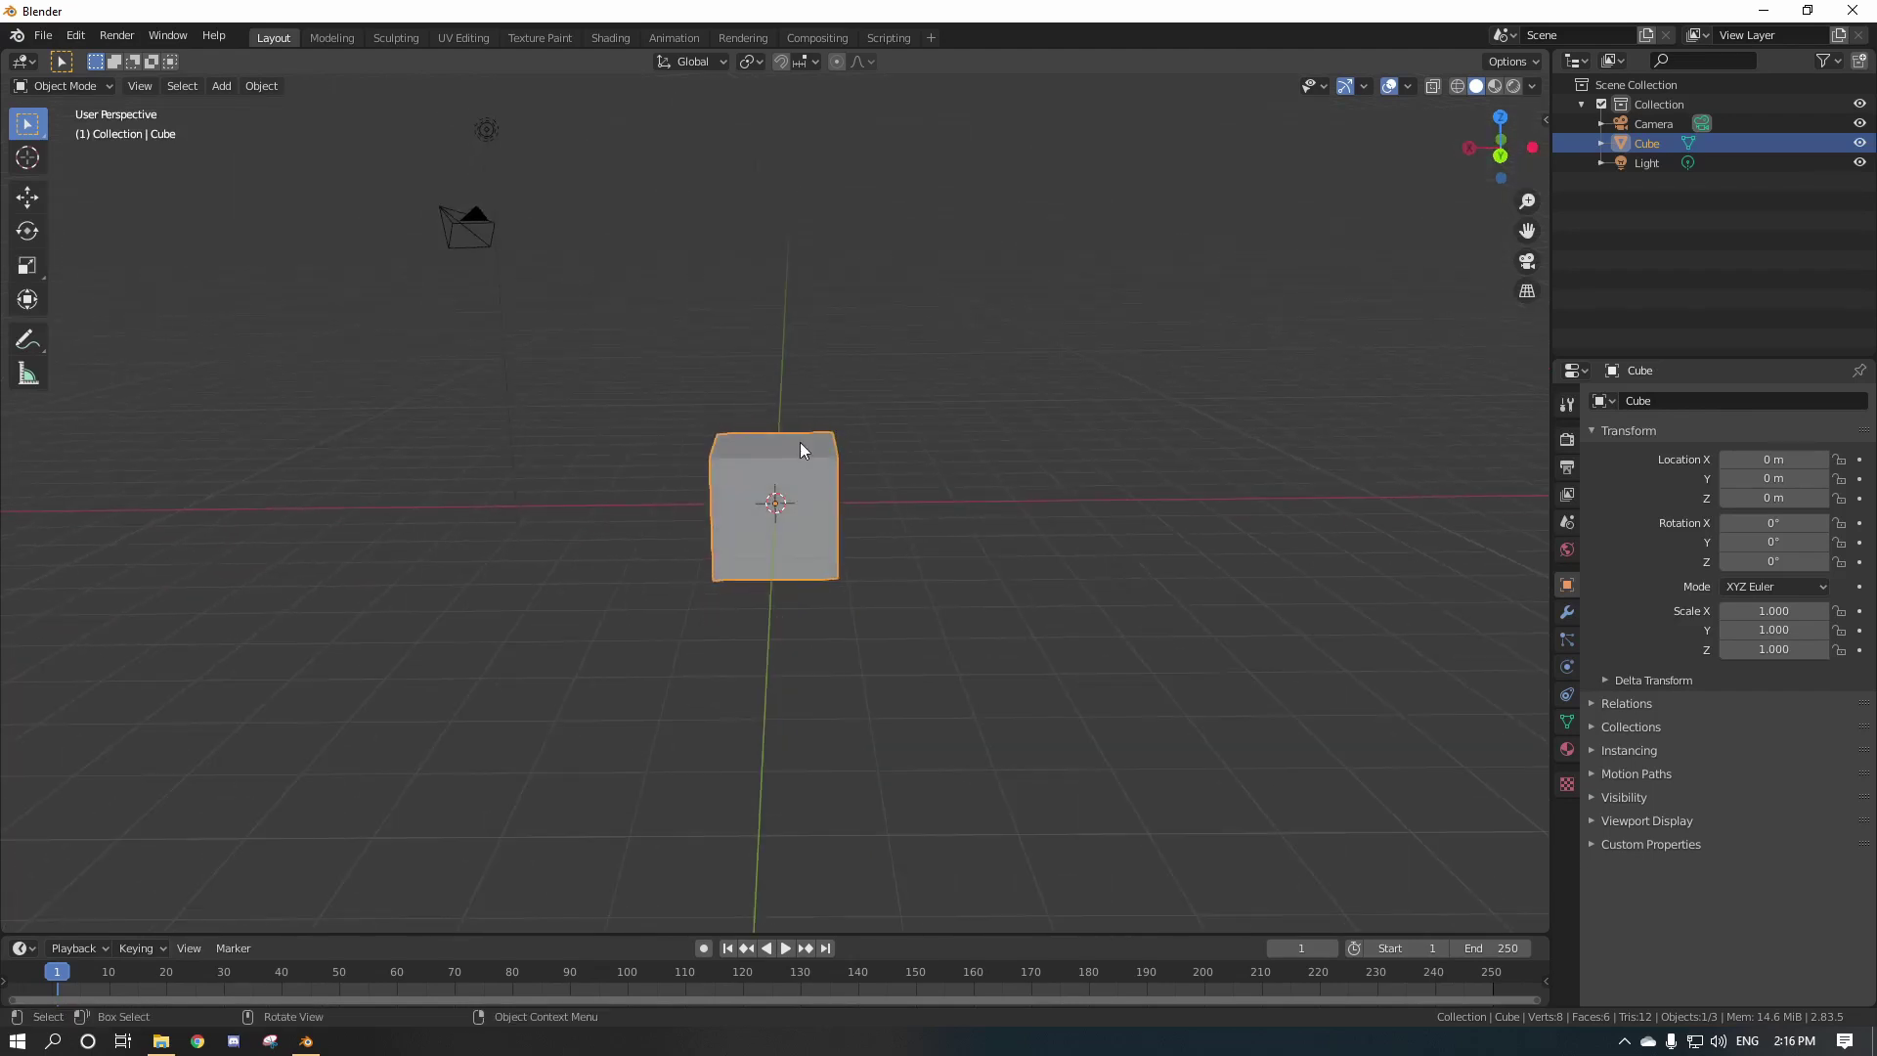
scroll(787, 469, "down", 5)
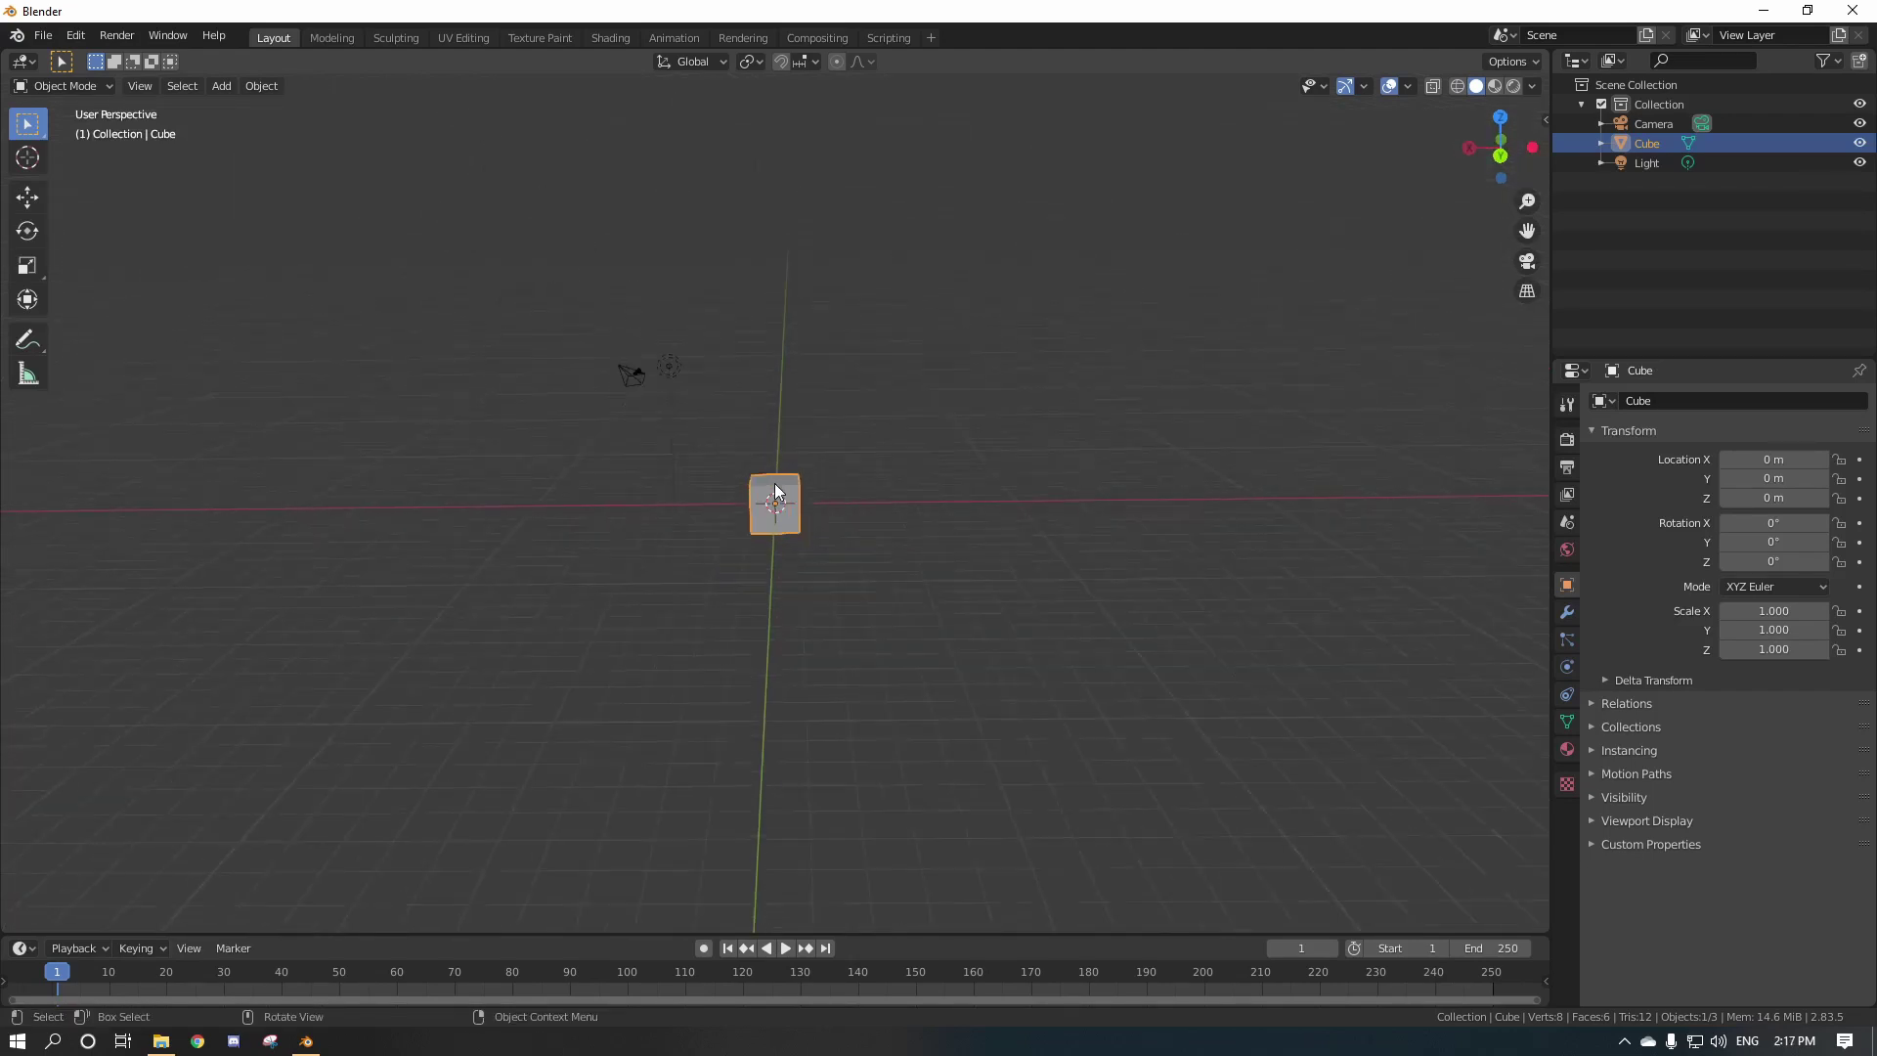
scroll(774, 483, "up", 8)
scroll(772, 483, "up", 2)
middle_click_drag(784, 461, 888, 514)
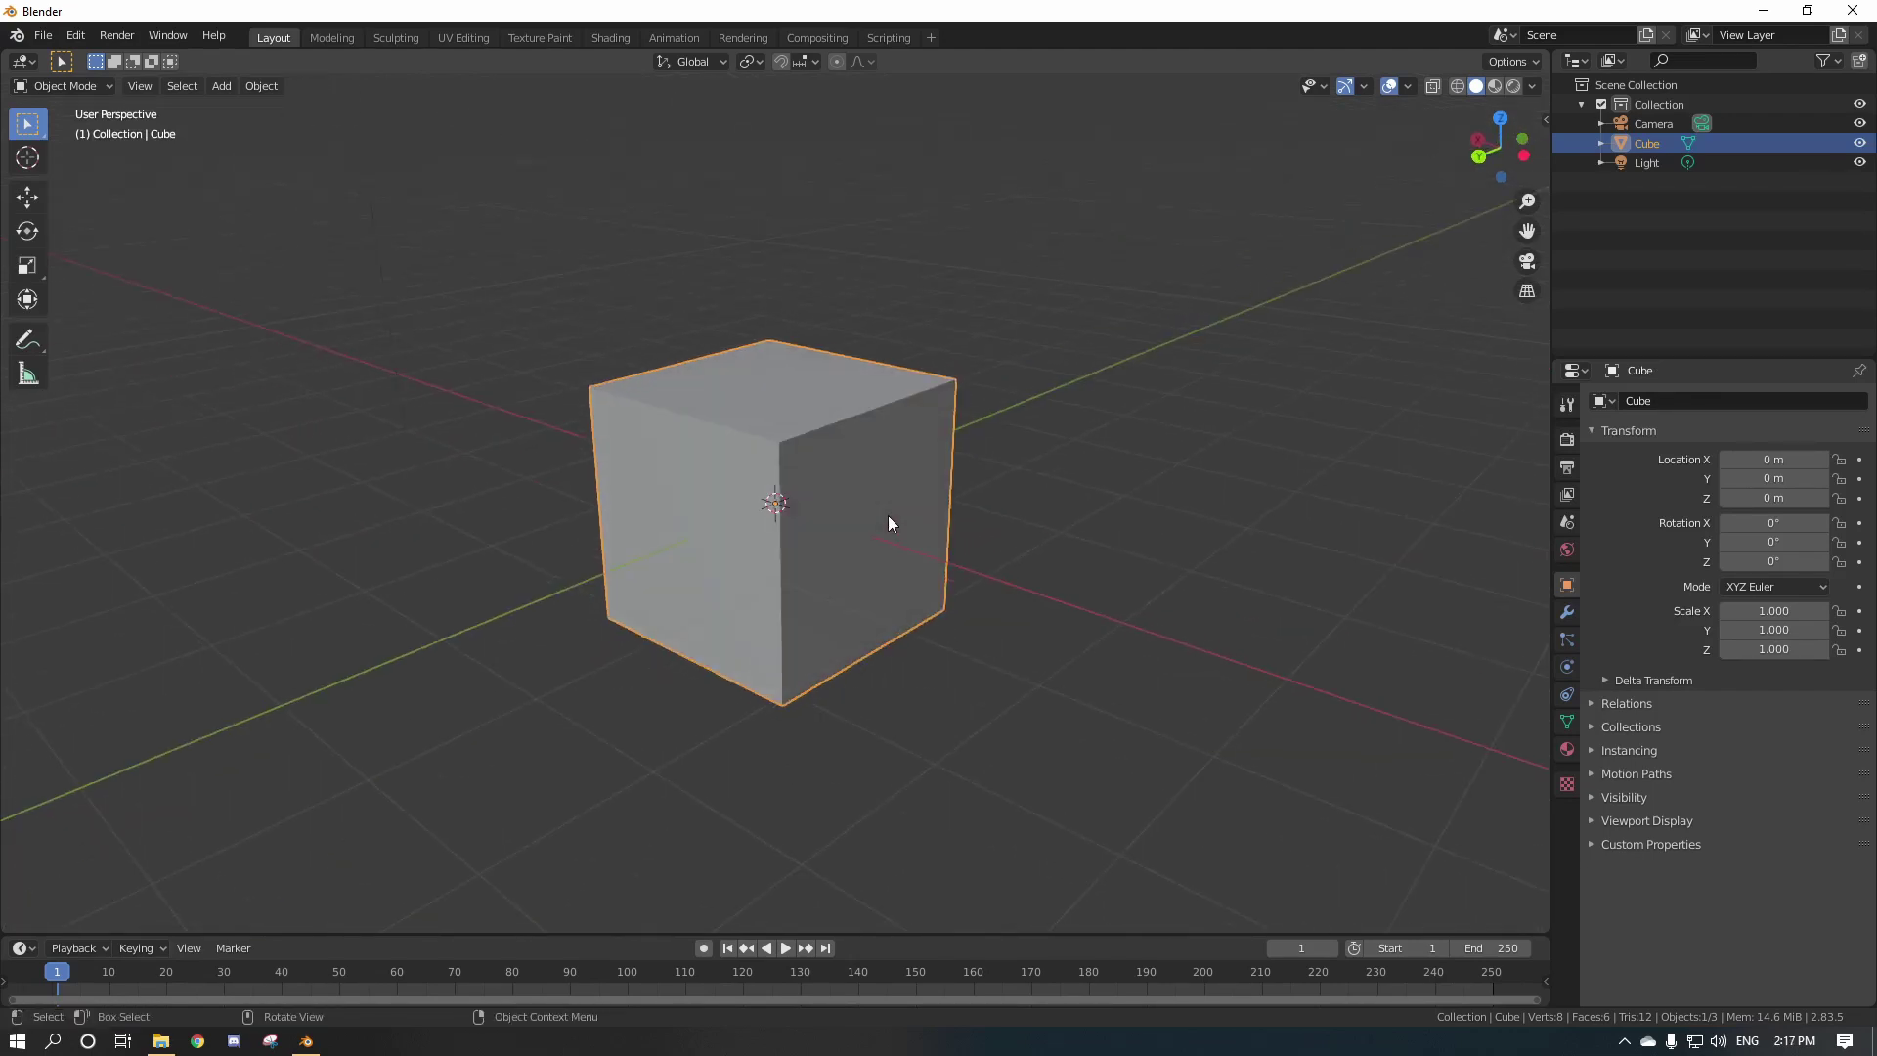
scroll(888, 514, "down", 3)
middle_click_drag(881, 415, 1016, 411)
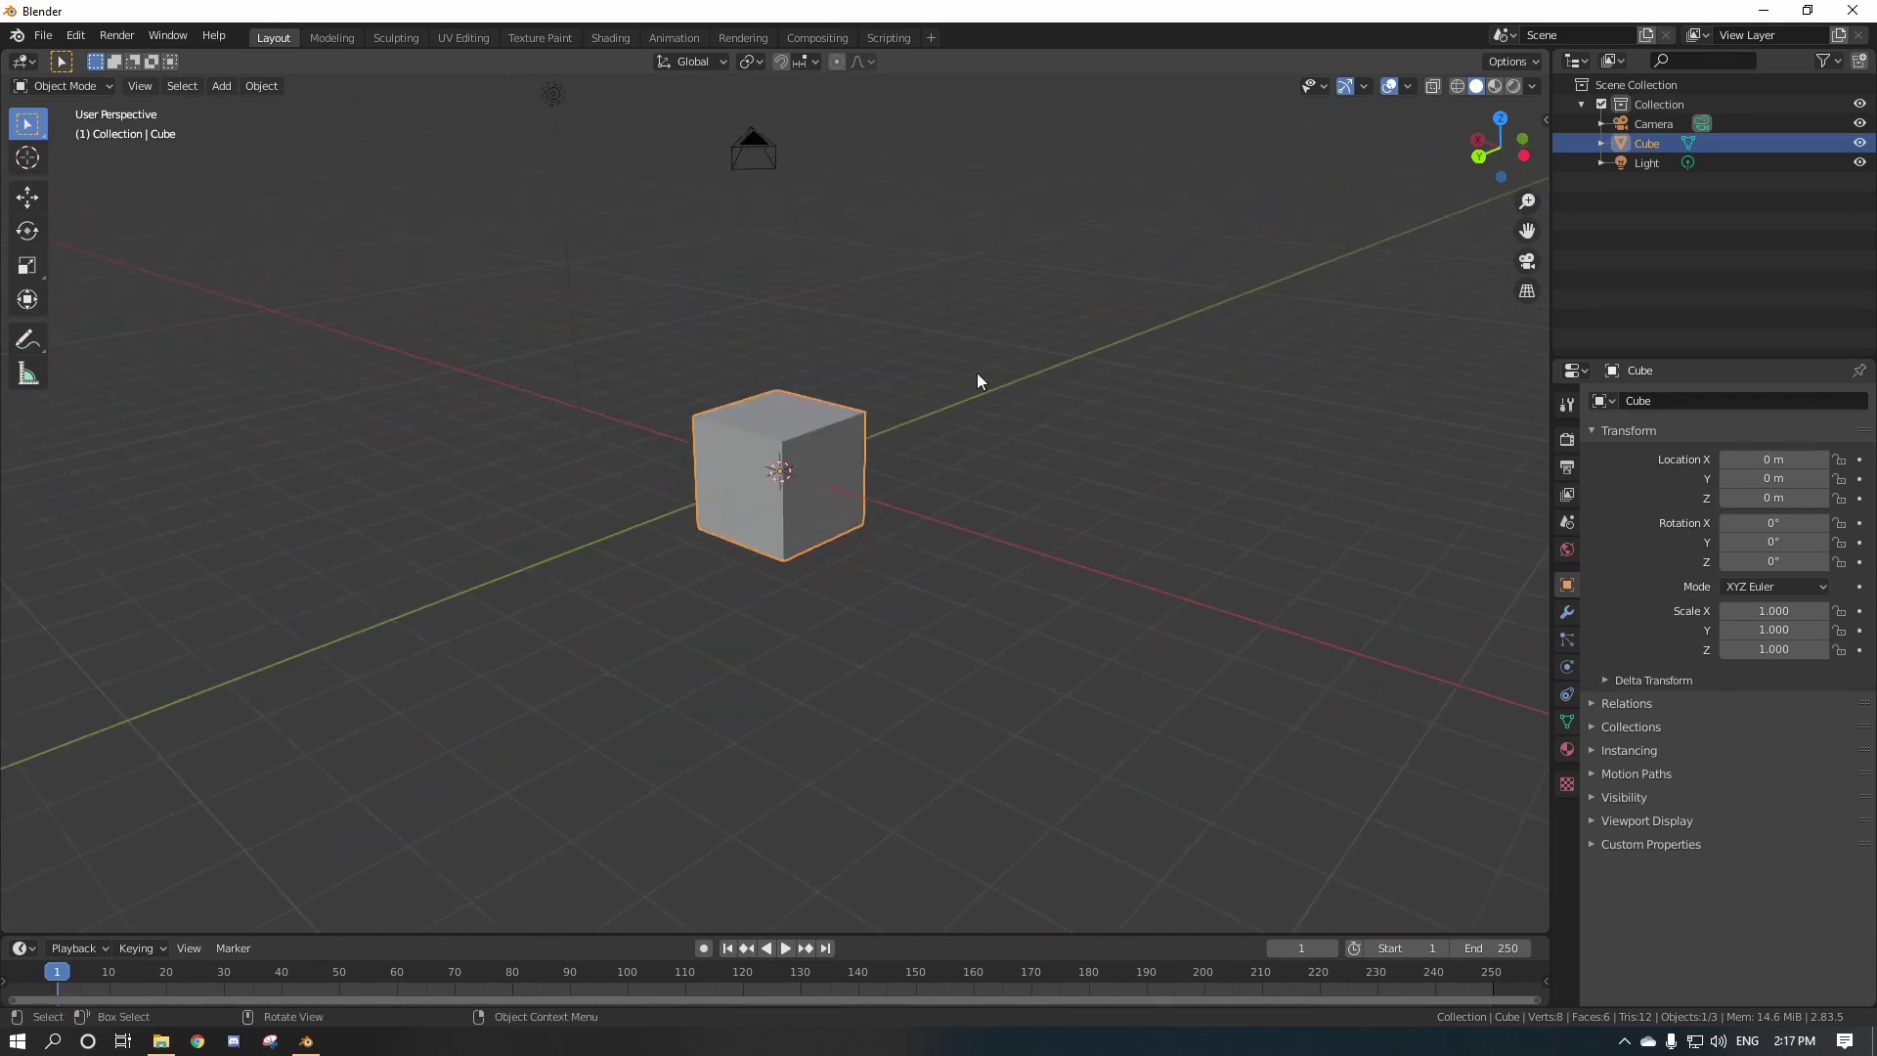
Pan across the scene and examine the default cube from above and from other sides.
key("shift")
middle_click_drag(976, 375, 923, 324, "shift")
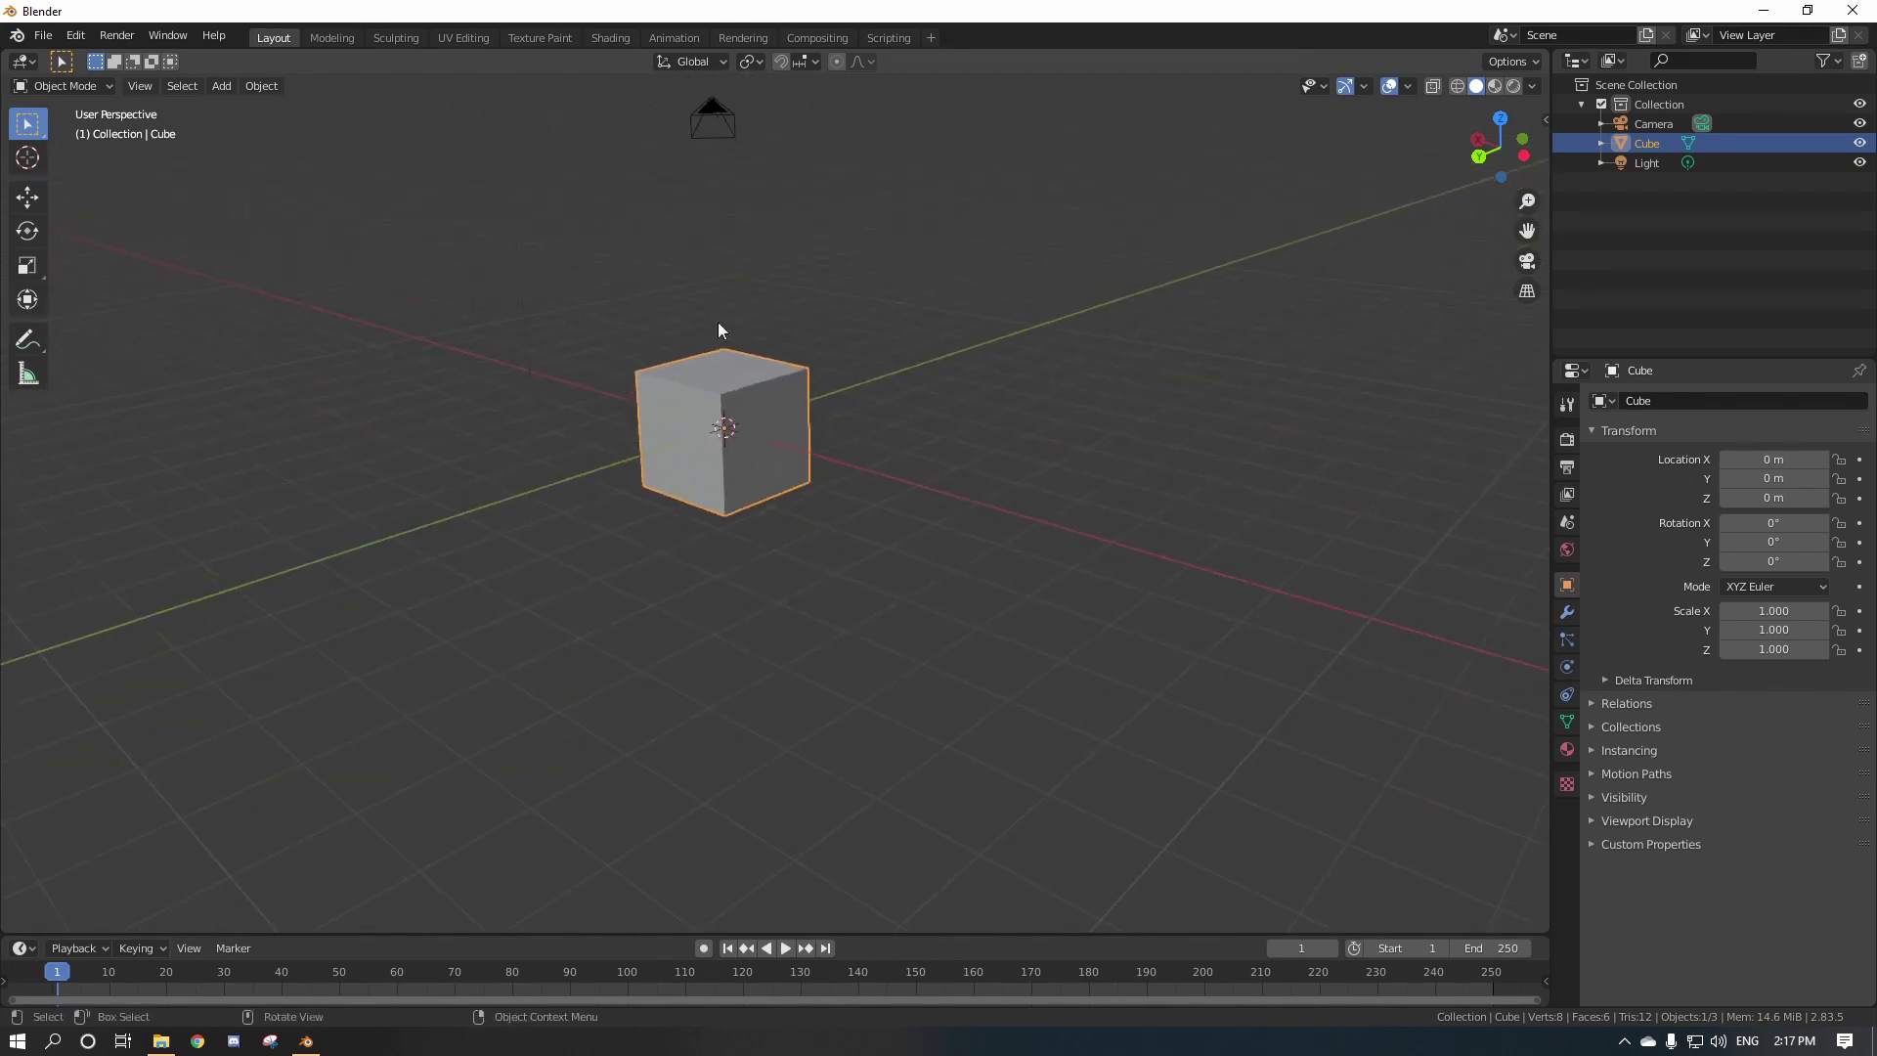
middle_click_drag(548, 399, 816, 528)
scroll(949, 280, "up", 3)
scroll(815, 527, "down", 5)
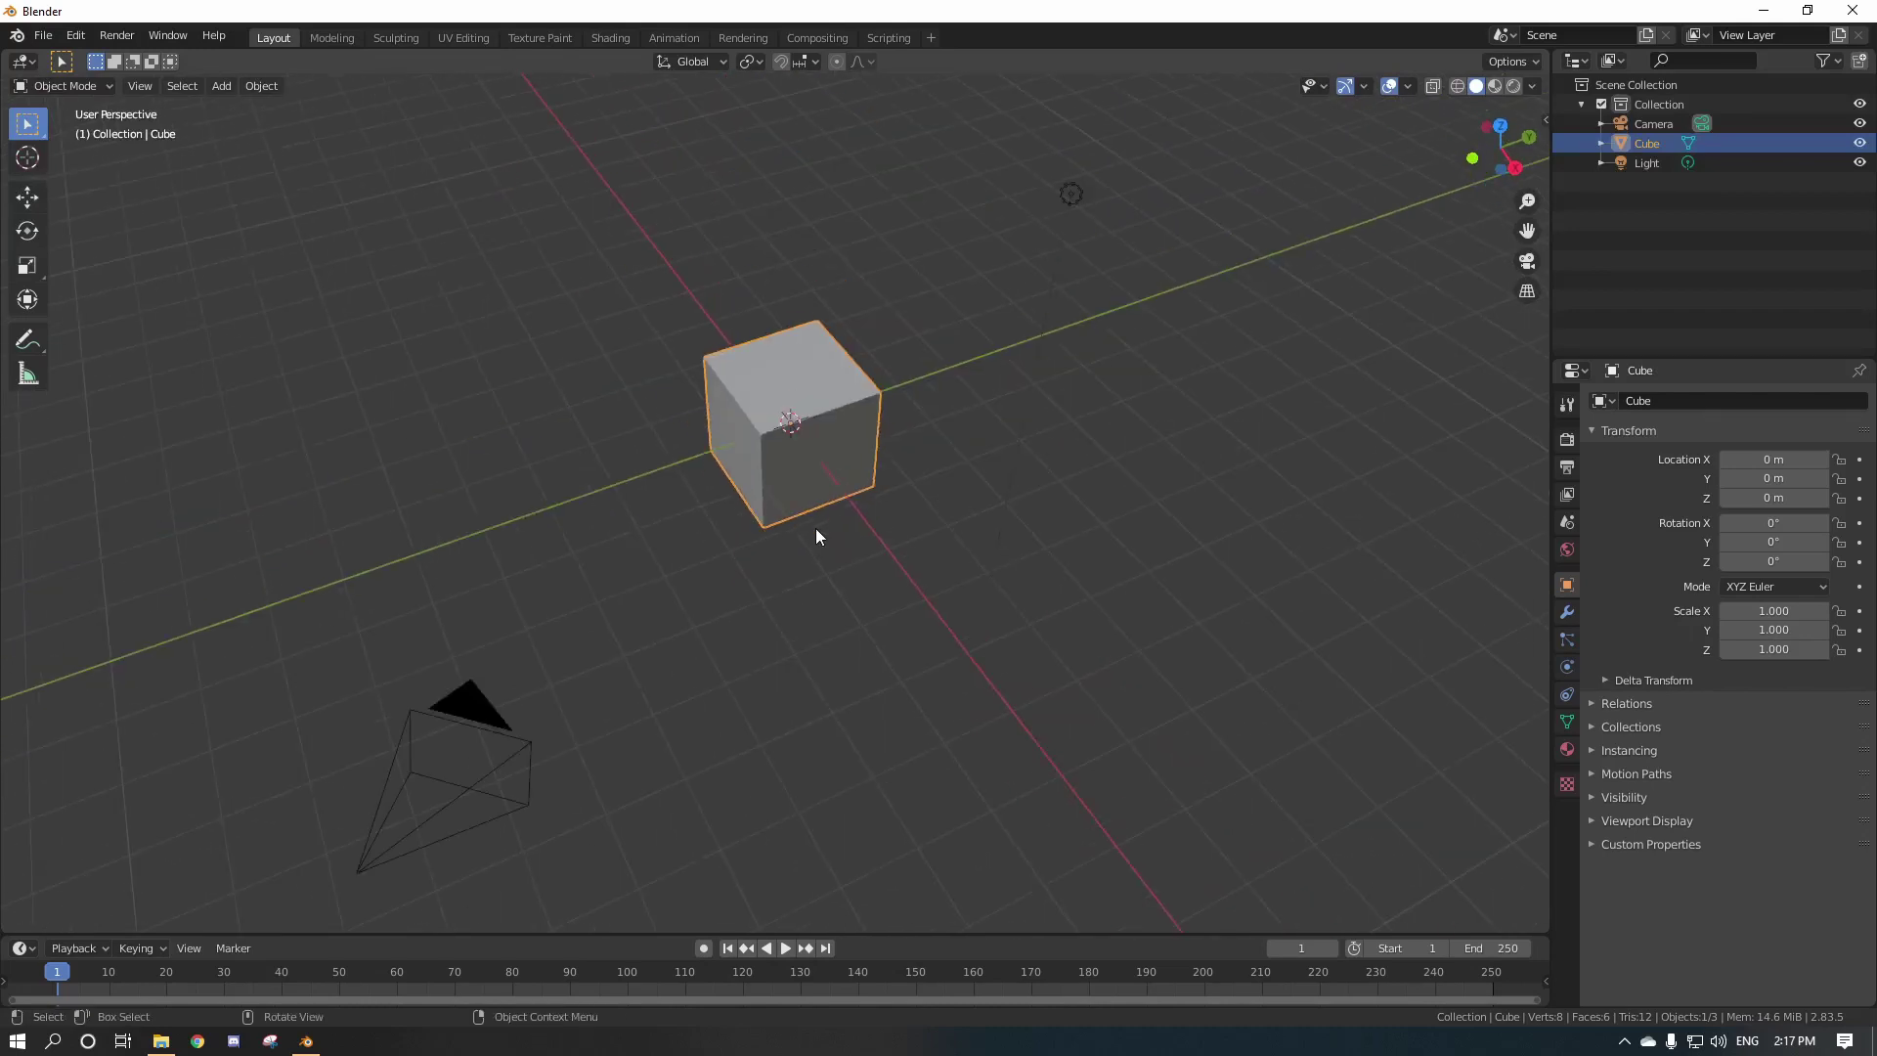
middle_click_drag(831, 464, 753, 567, "shift")
scroll(819, 585, "up", 2)
scroll(748, 474, "down", 1)
scroll(862, 546, "down", 1)
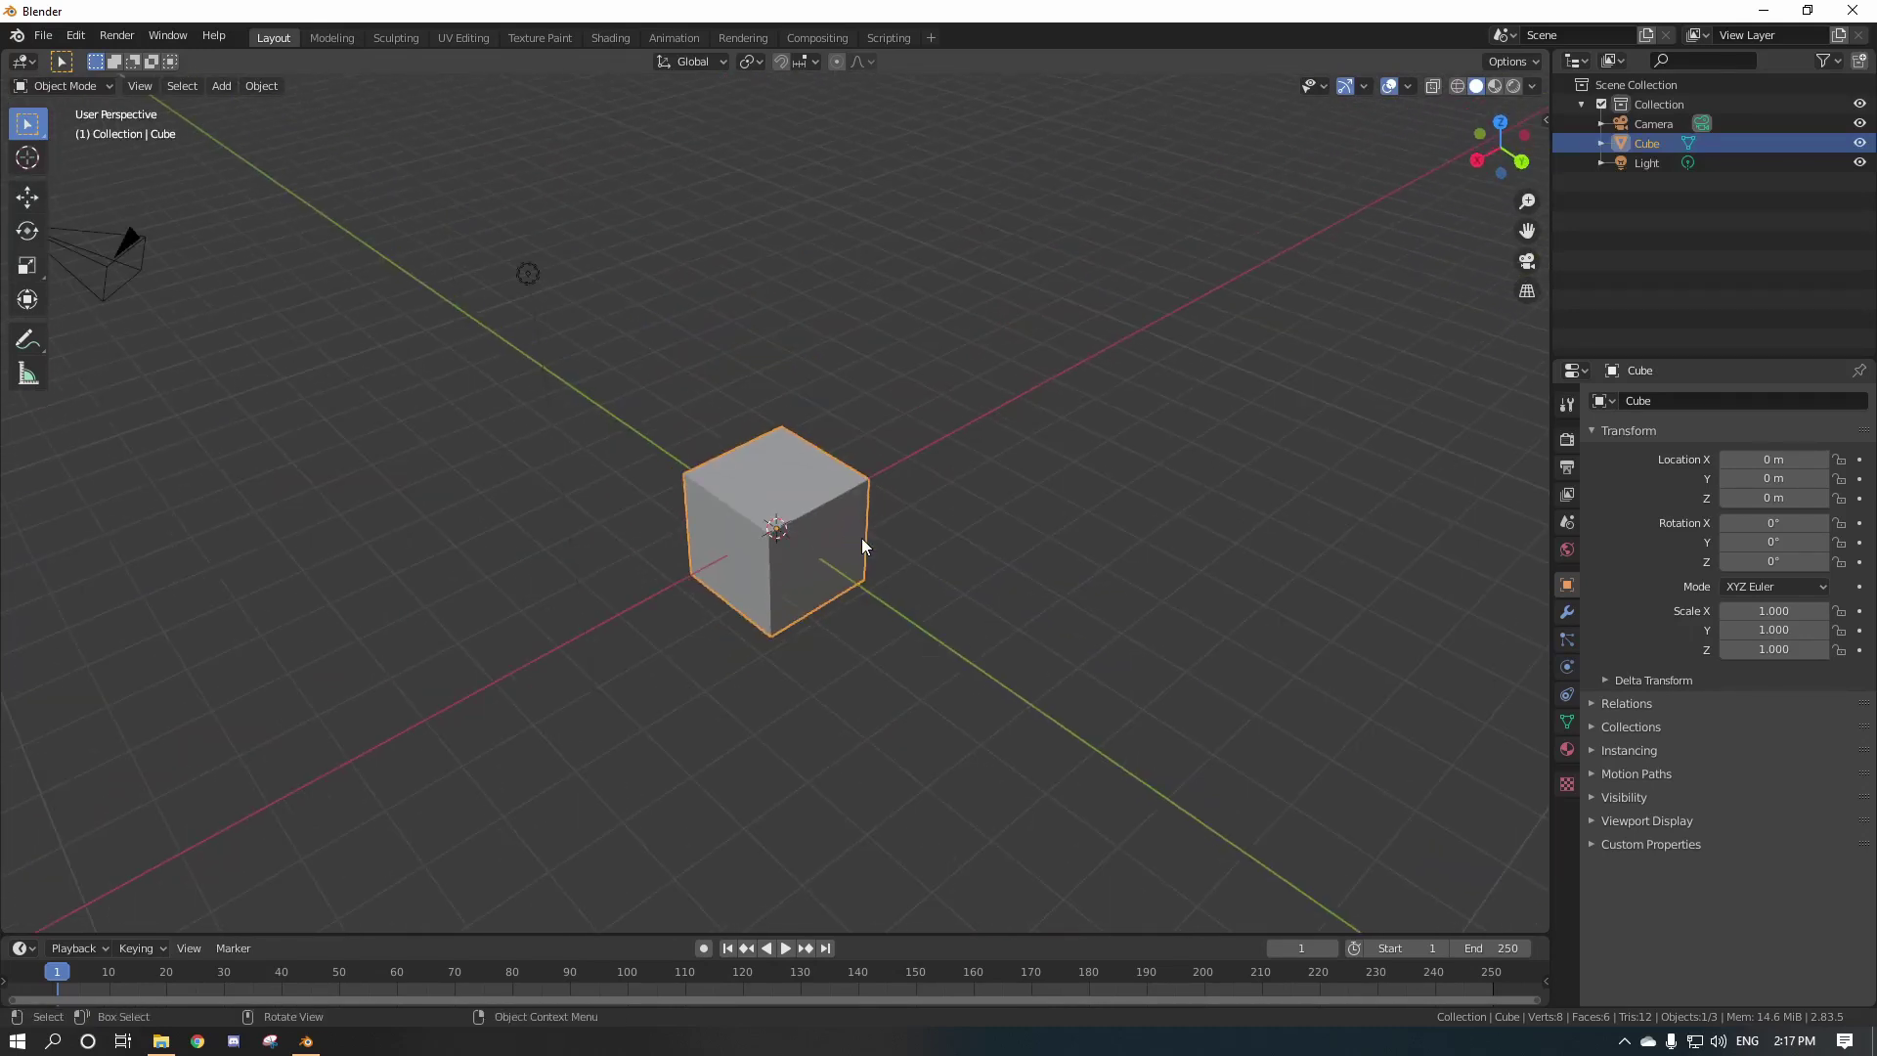
Delete the camera, cube and light from the scene and add a new cube mesh.
key("a")
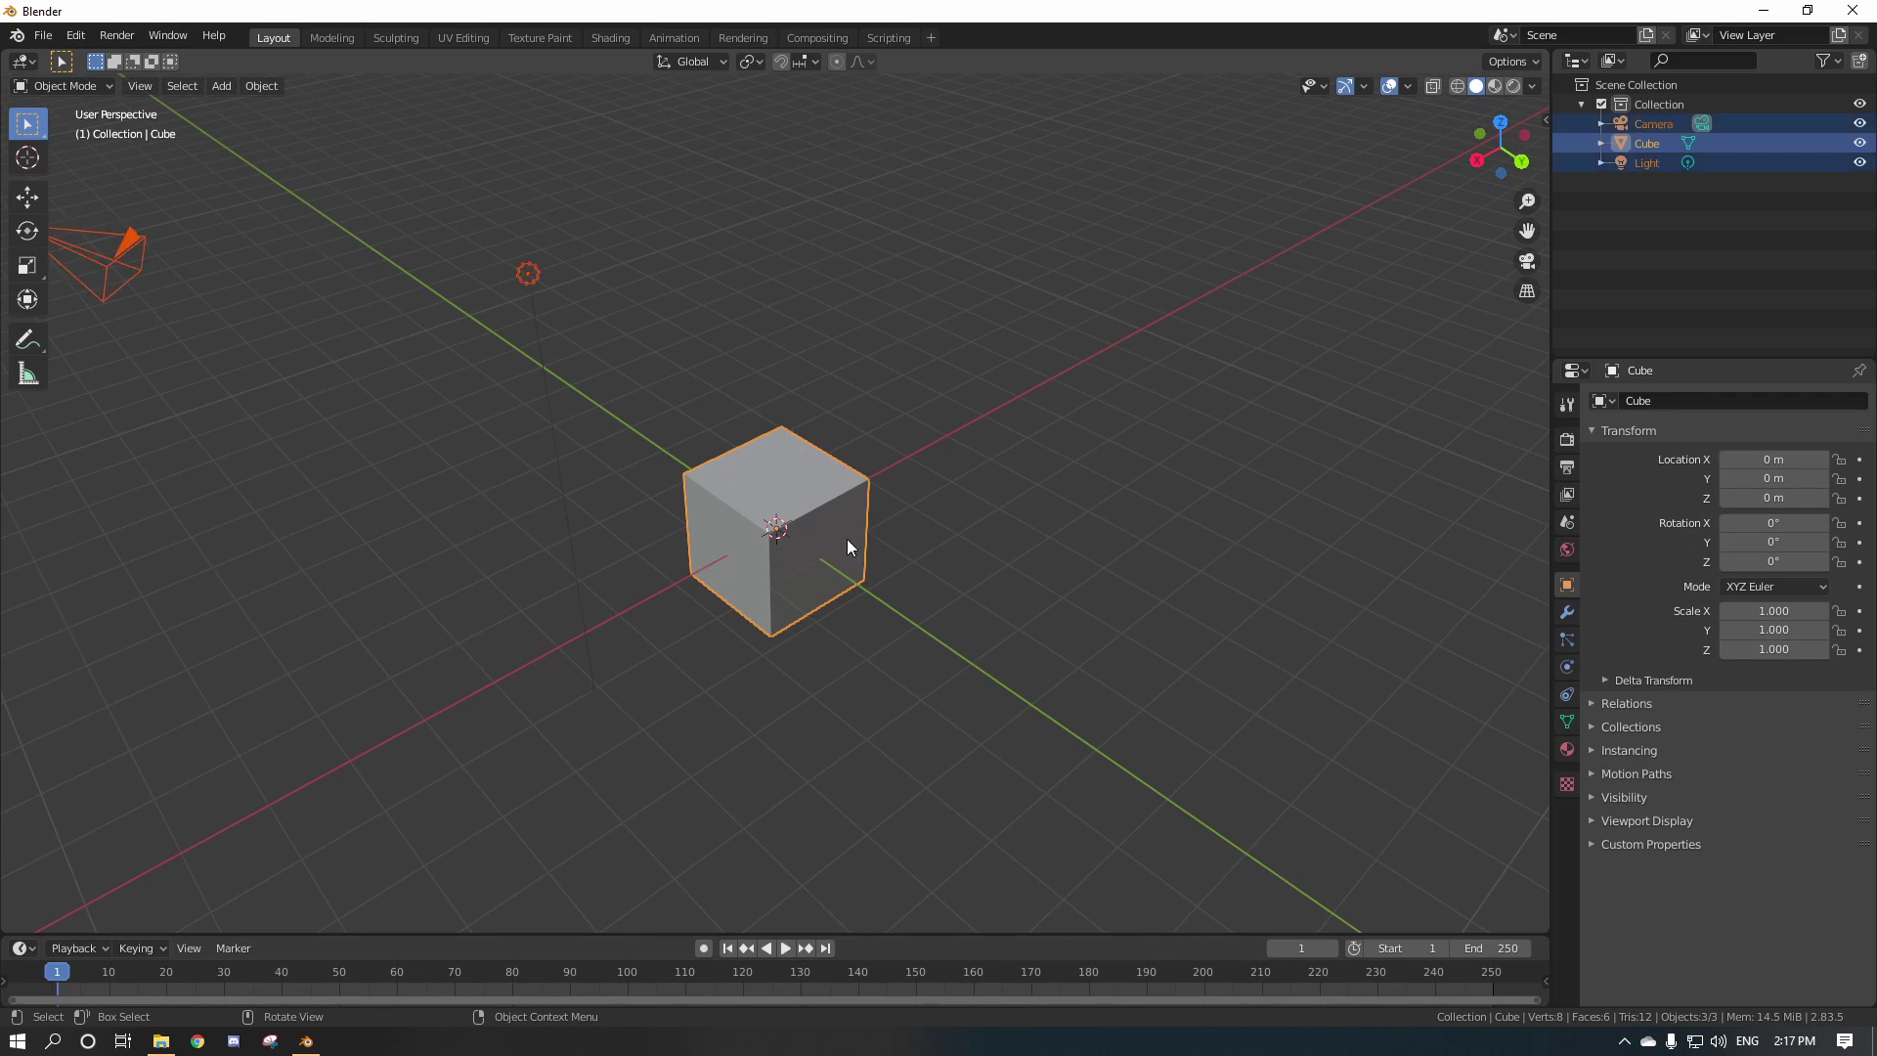
key("Delete")
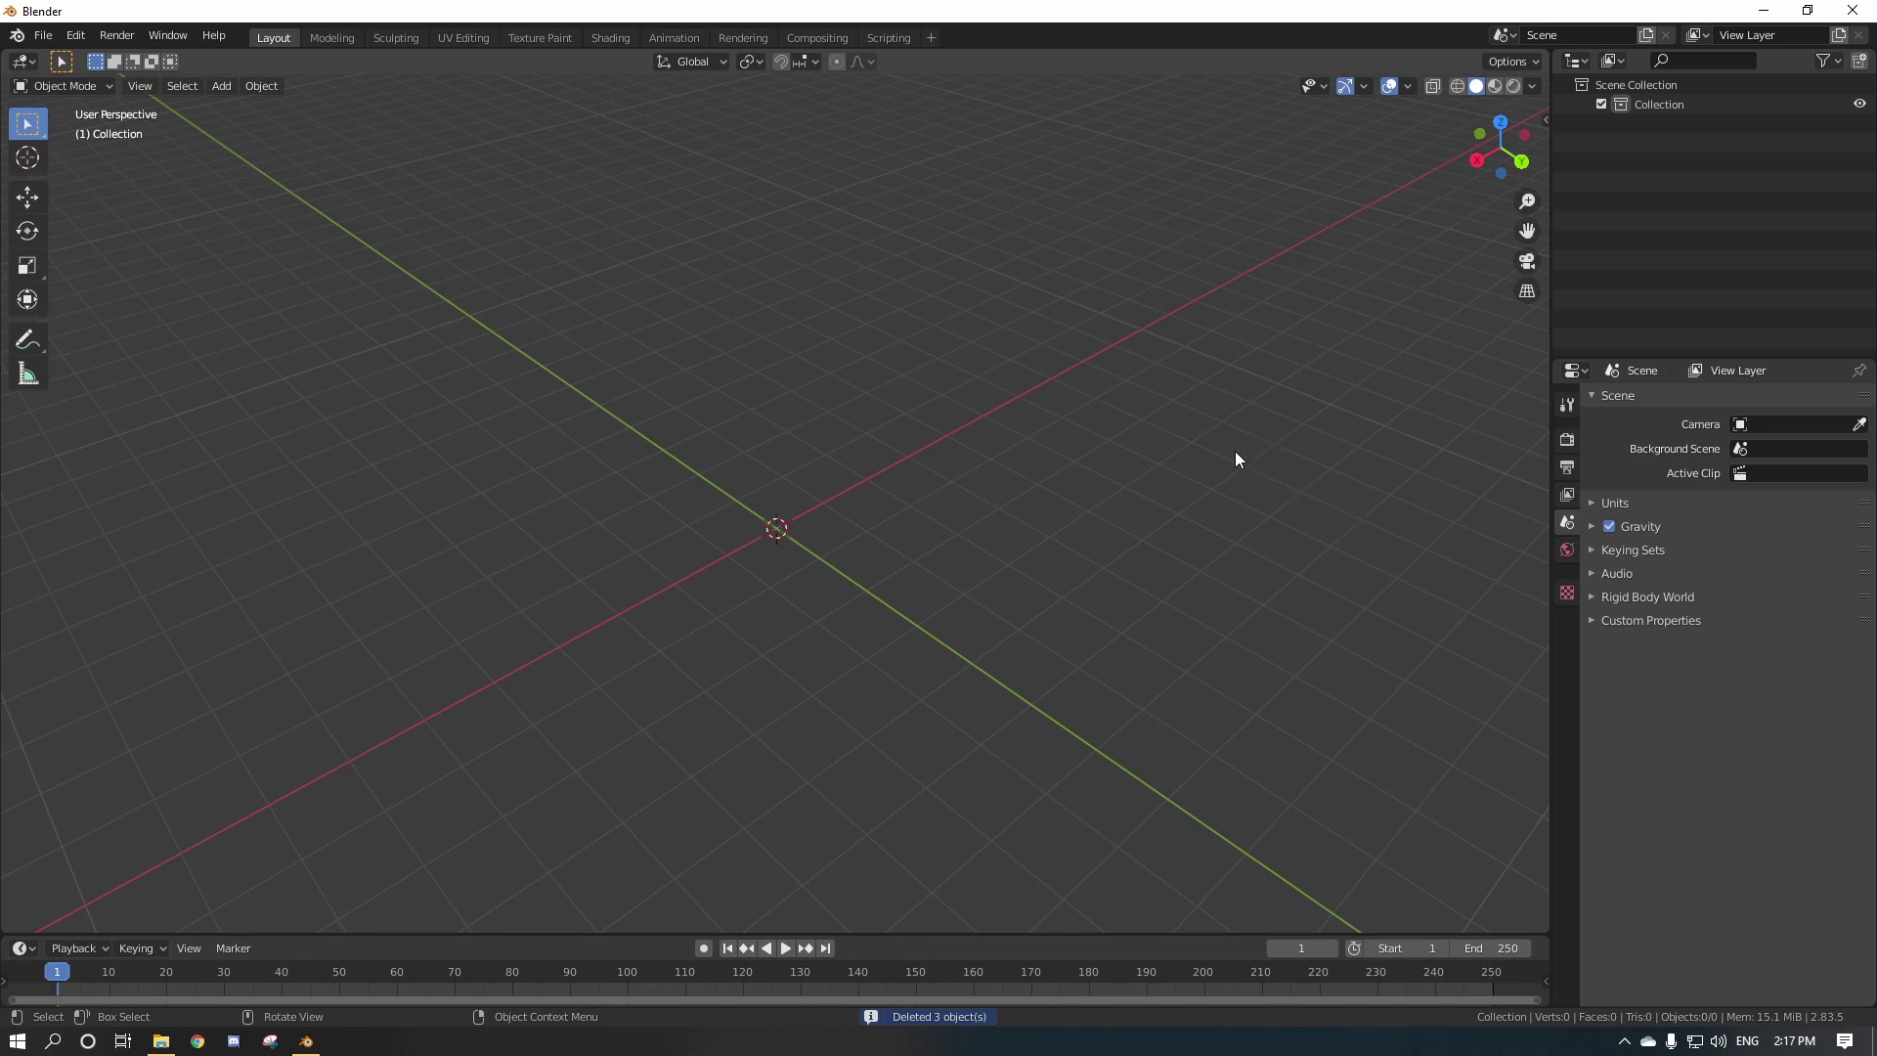
middle_click_drag(1165, 397, 950, 437)
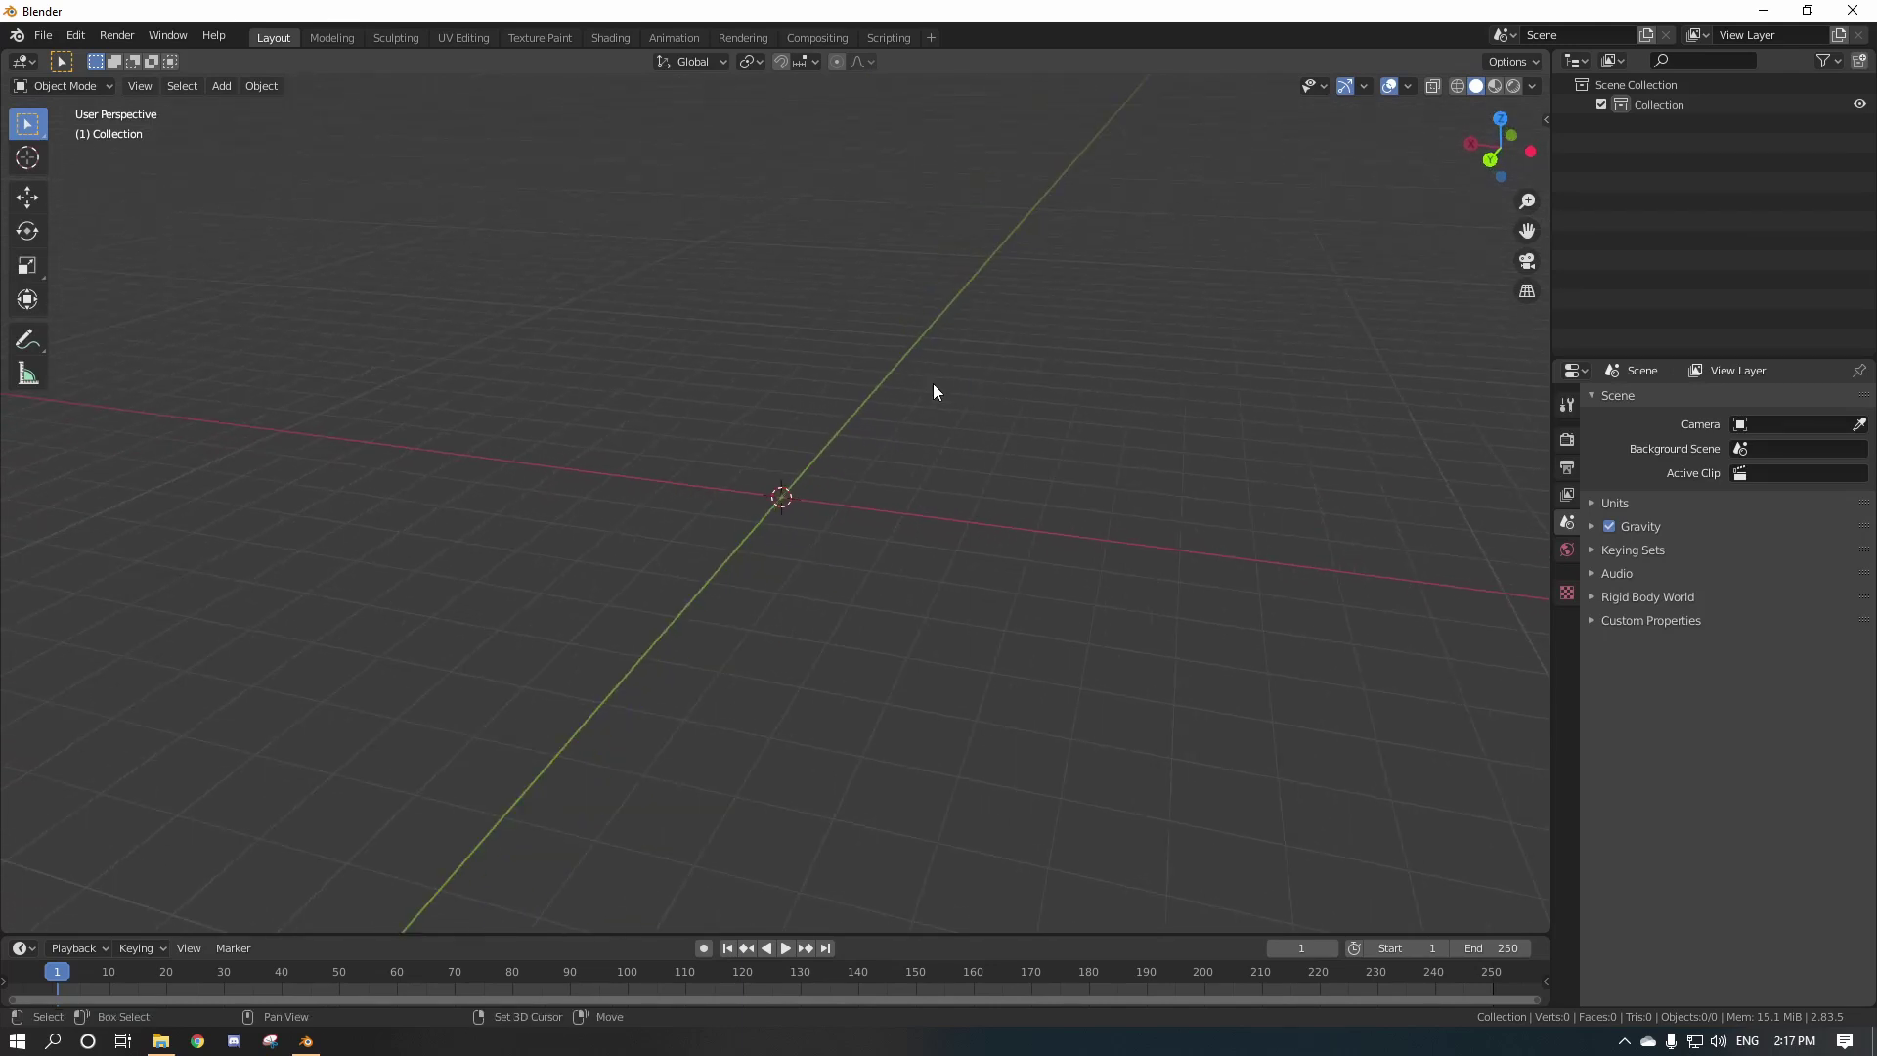
key("shift+a")
mouse_move(933, 383)
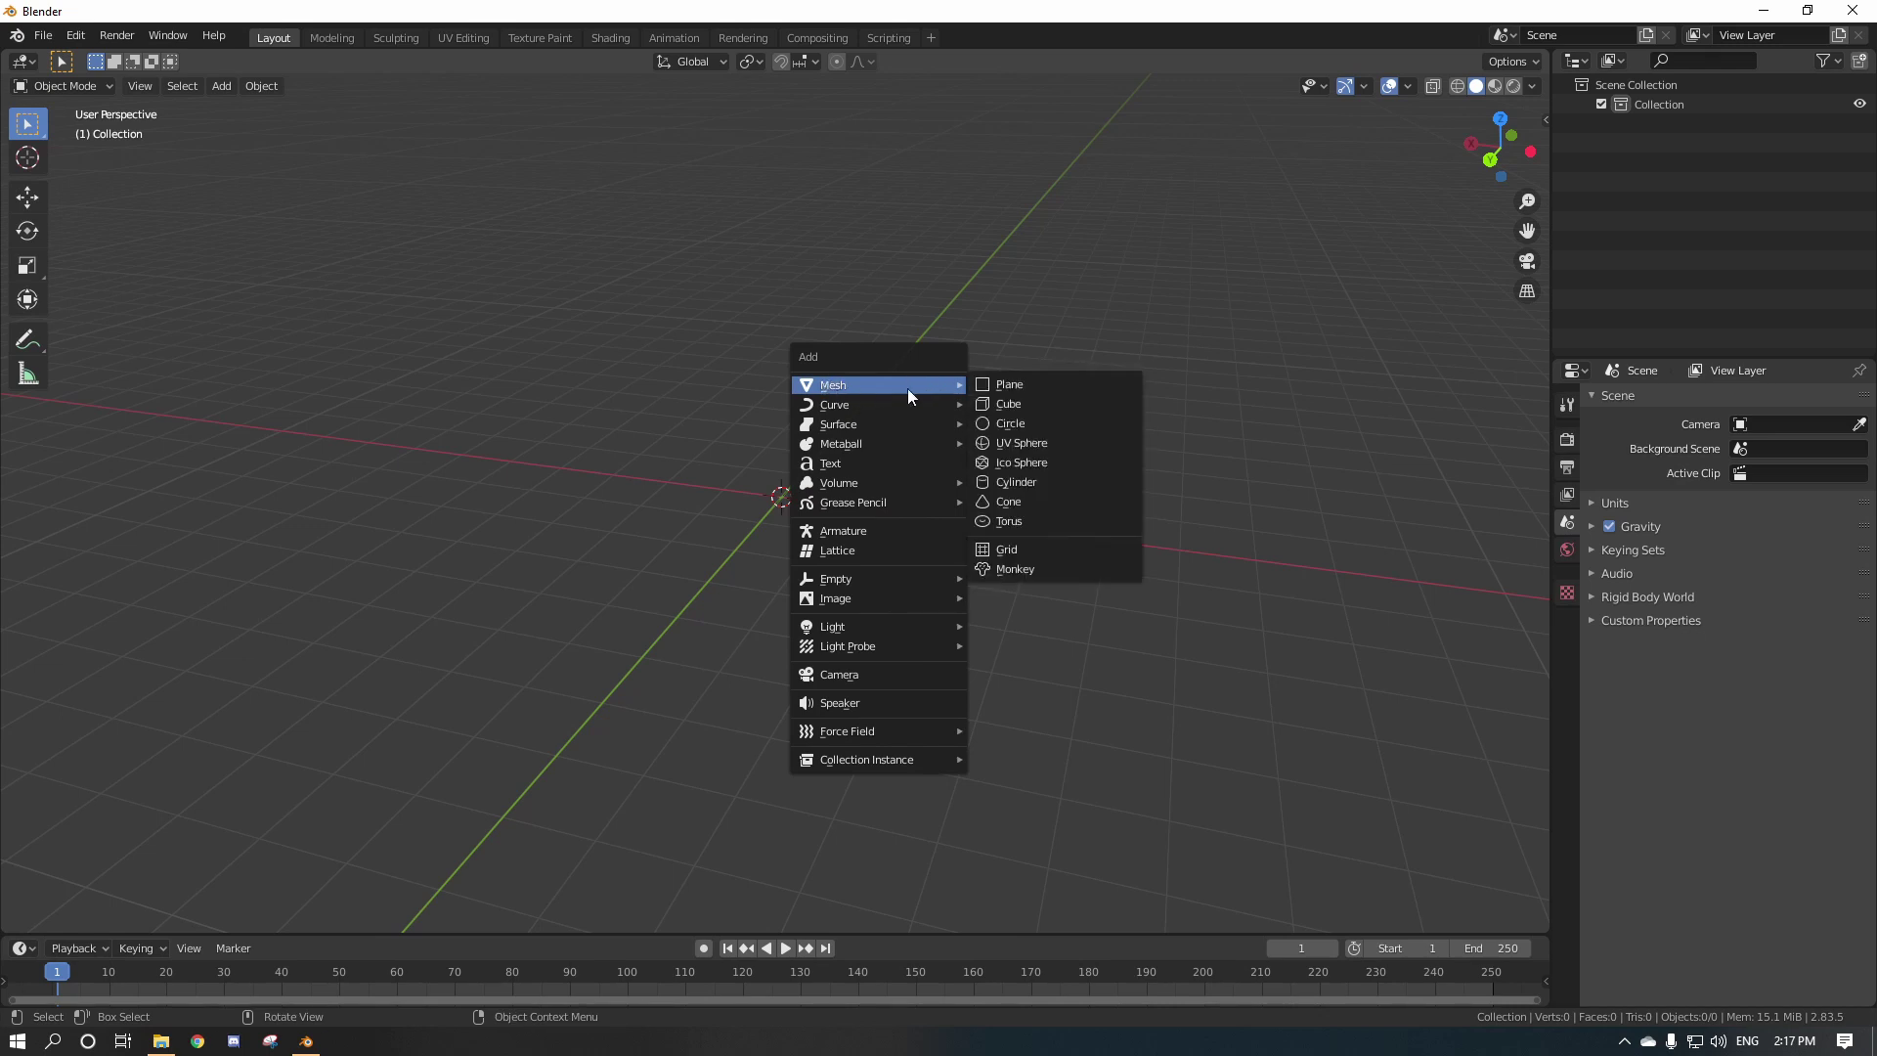
left_click(1026, 403)
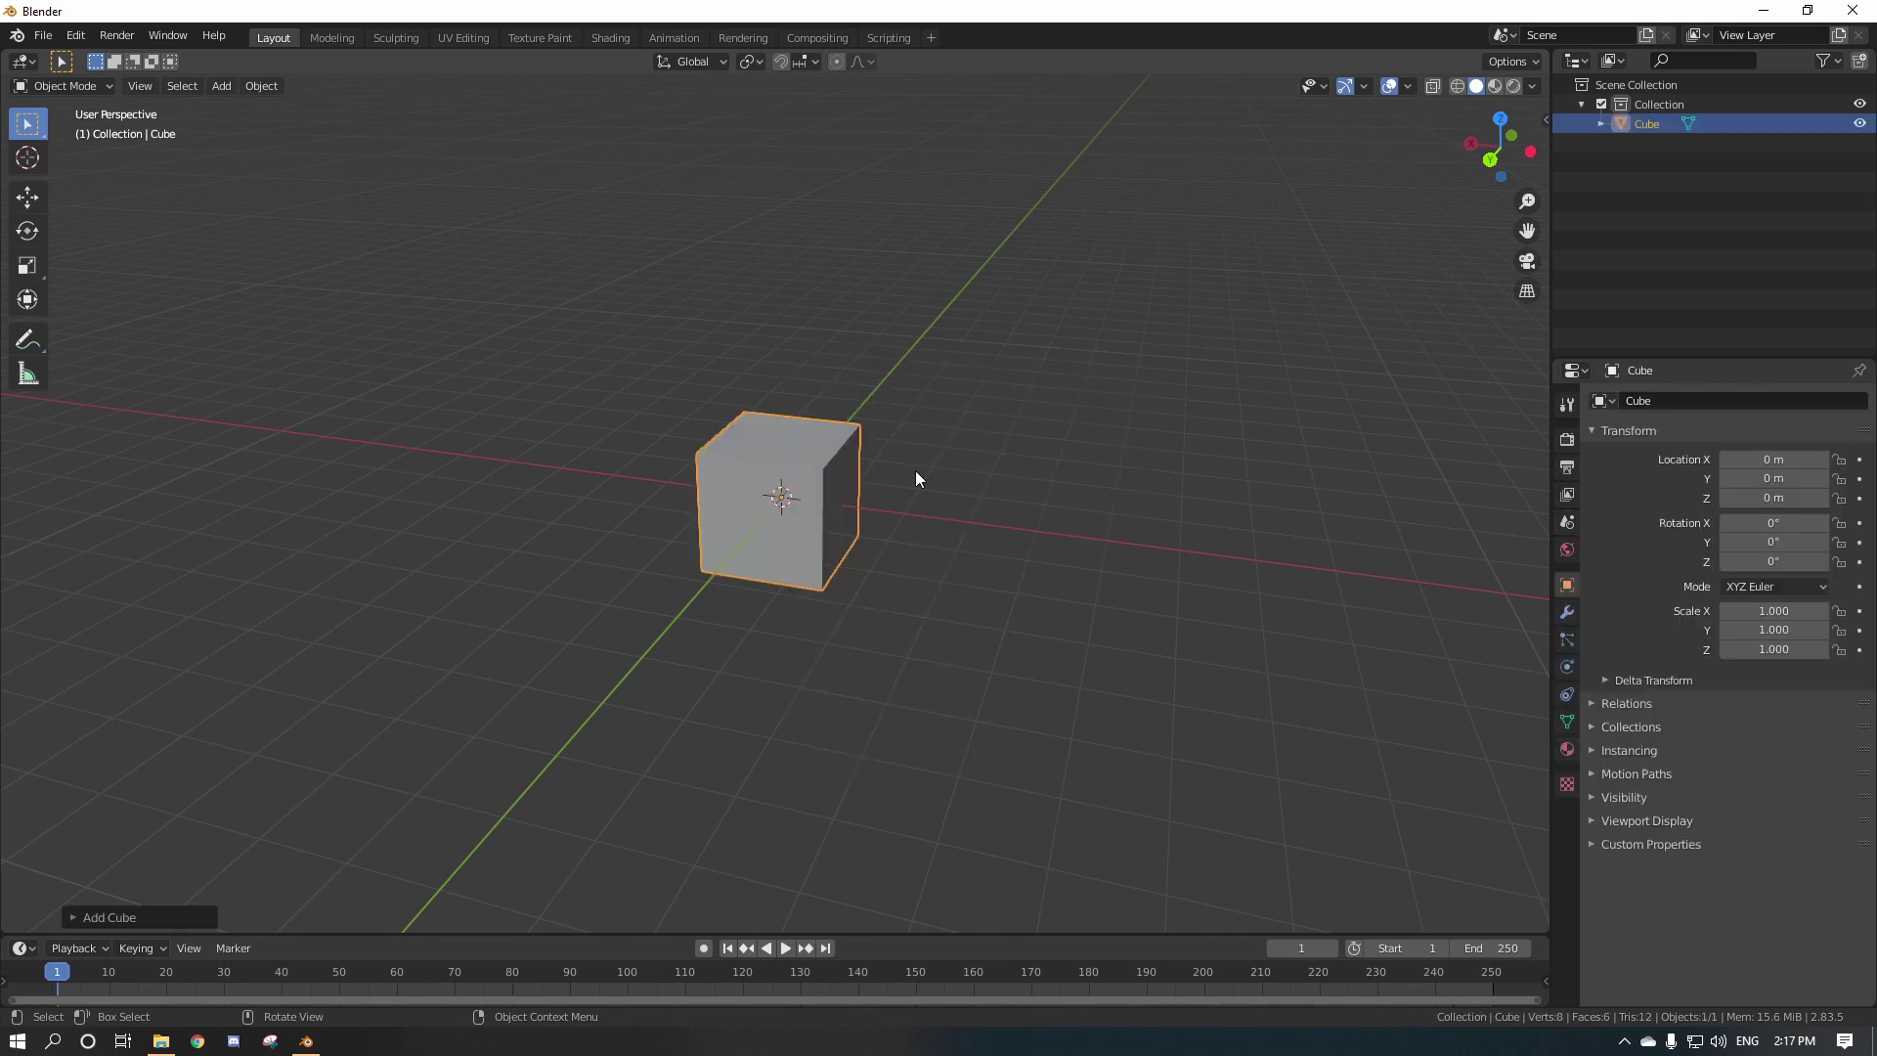
Display the new cube in wireframe shading and put it in Edit Mode.
middle_click_drag(770, 456, 824, 473)
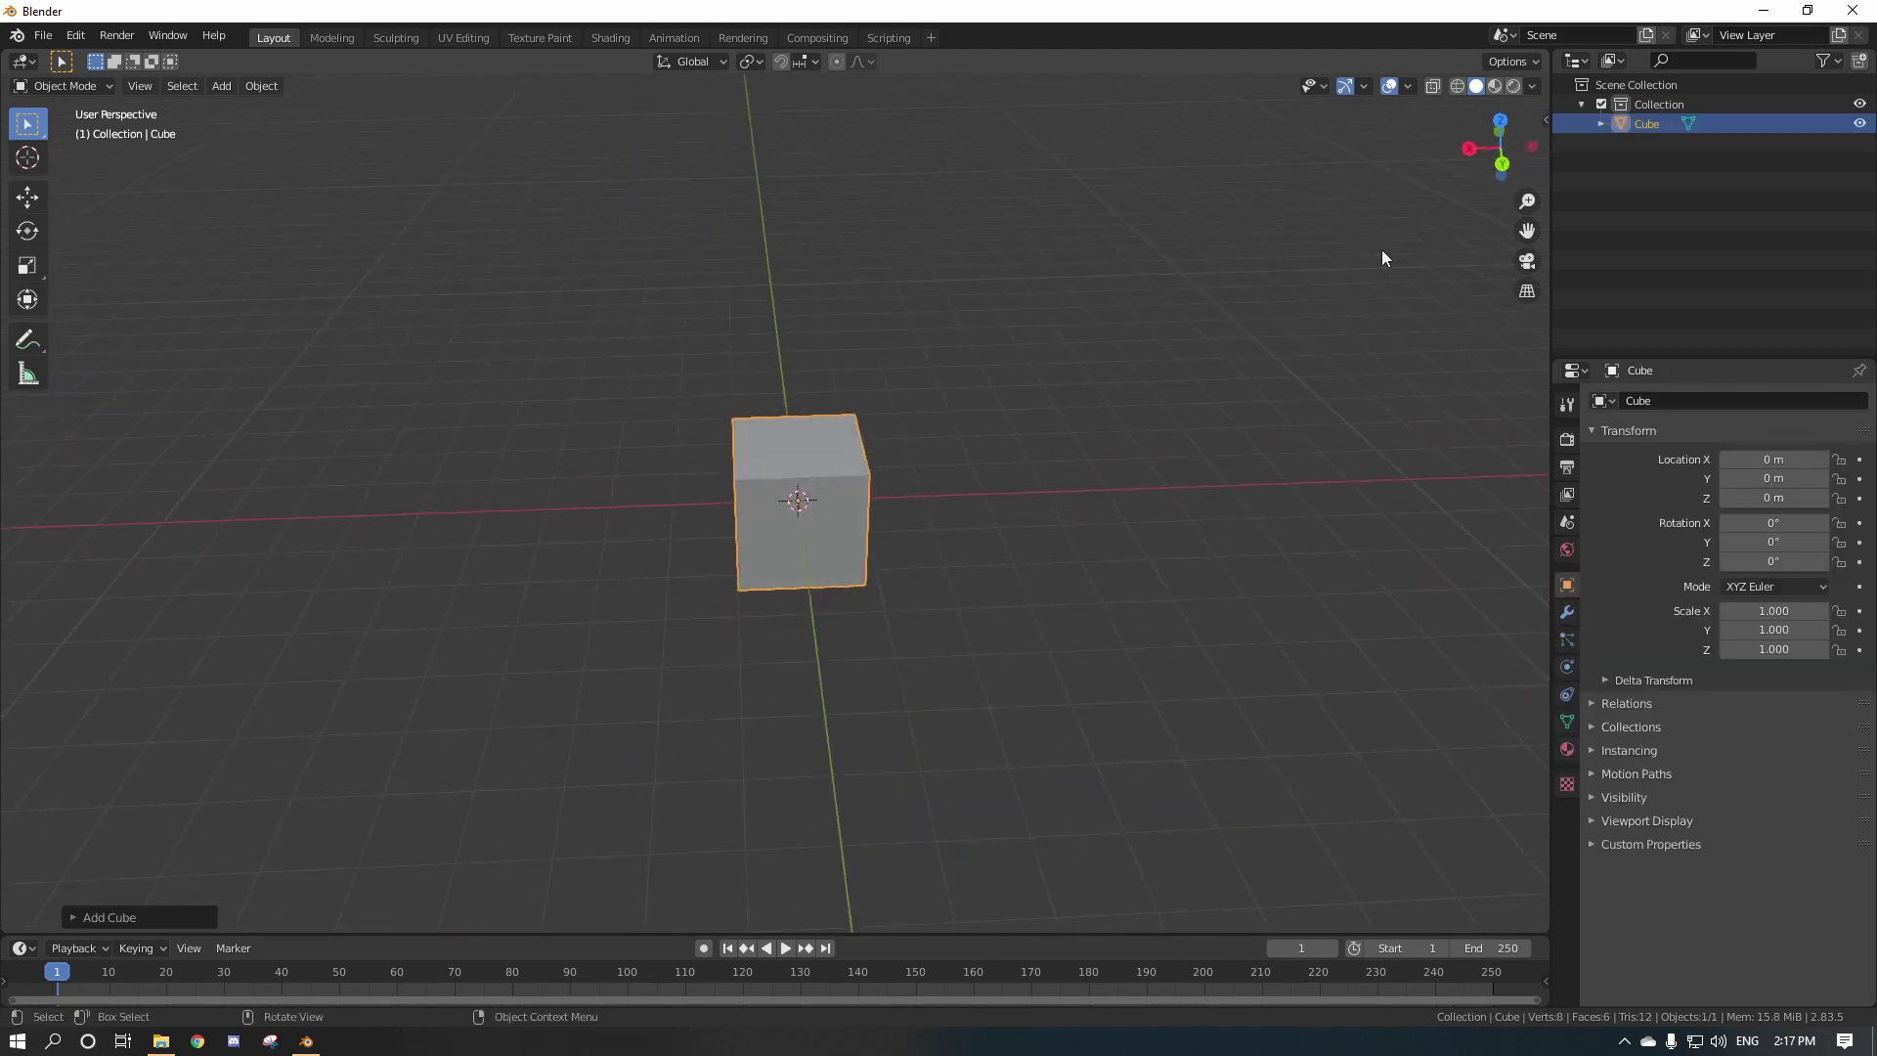
middle_click_drag(1385, 217, 1355, 218)
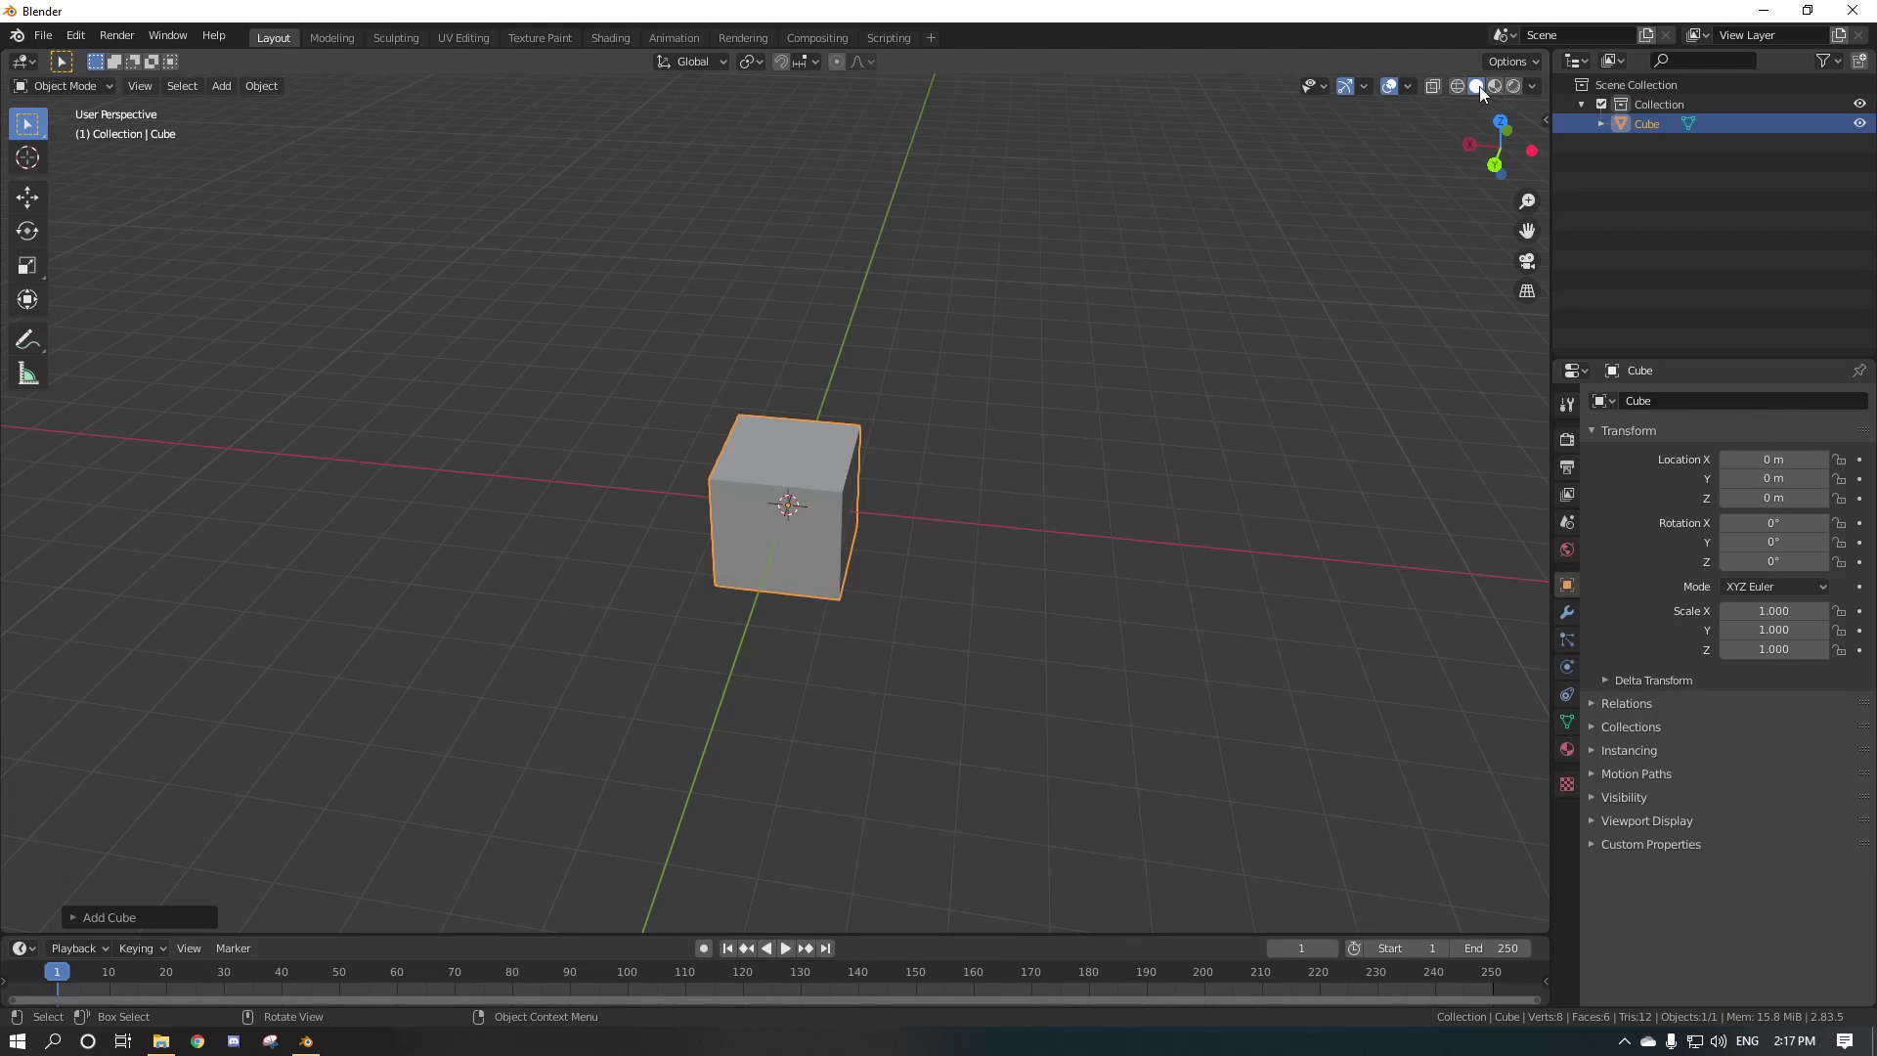
left_click(1456, 86)
mouse_move(1124, 381)
middle_mouse_down()
mouse_move(1065, 456)
mouse_move(1006, 431)
mouse_move(985, 469)
mouse_move(1048, 382)
mouse_move(1039, 466)
mouse_move(995, 460)
mouse_move(939, 503)
mouse_move(994, 519)
mouse_move(947, 502)
mouse_move(962, 511)
middle_mouse_up()
key("Tab")
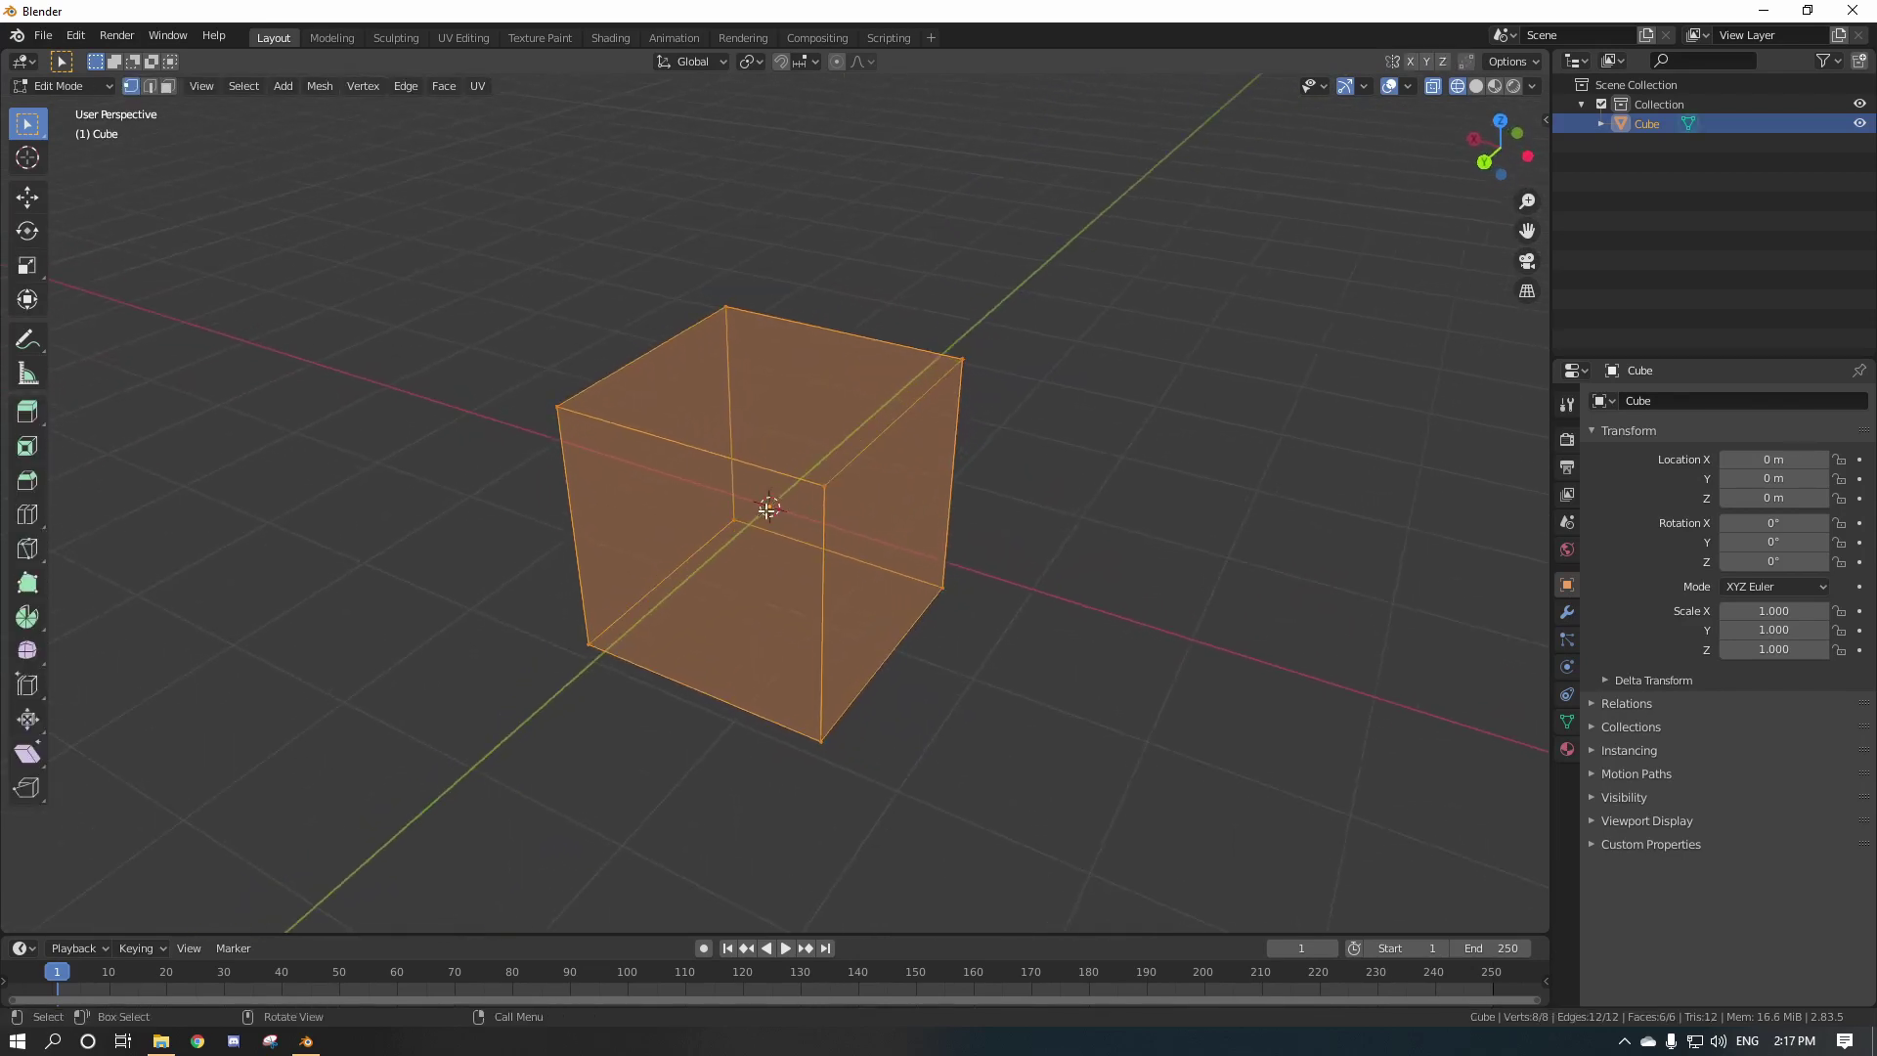
left_click(736, 519)
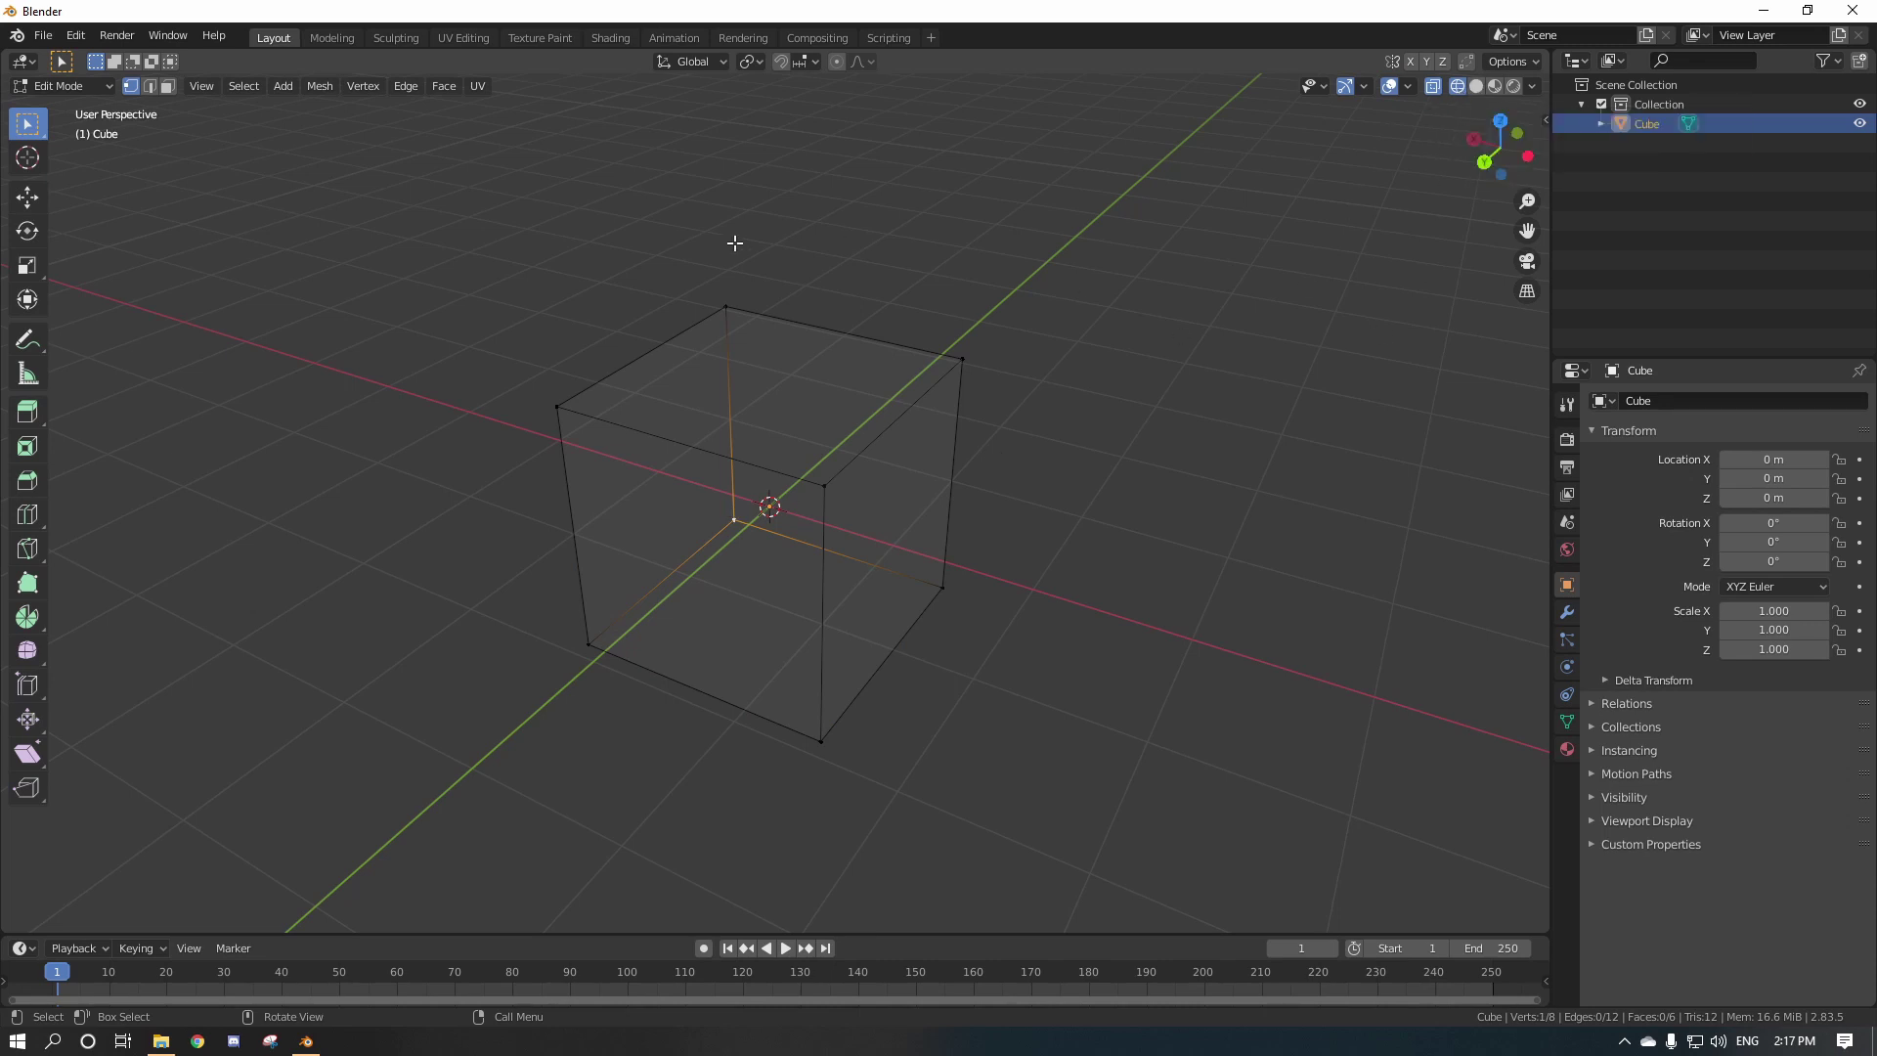
left_click(71, 86)
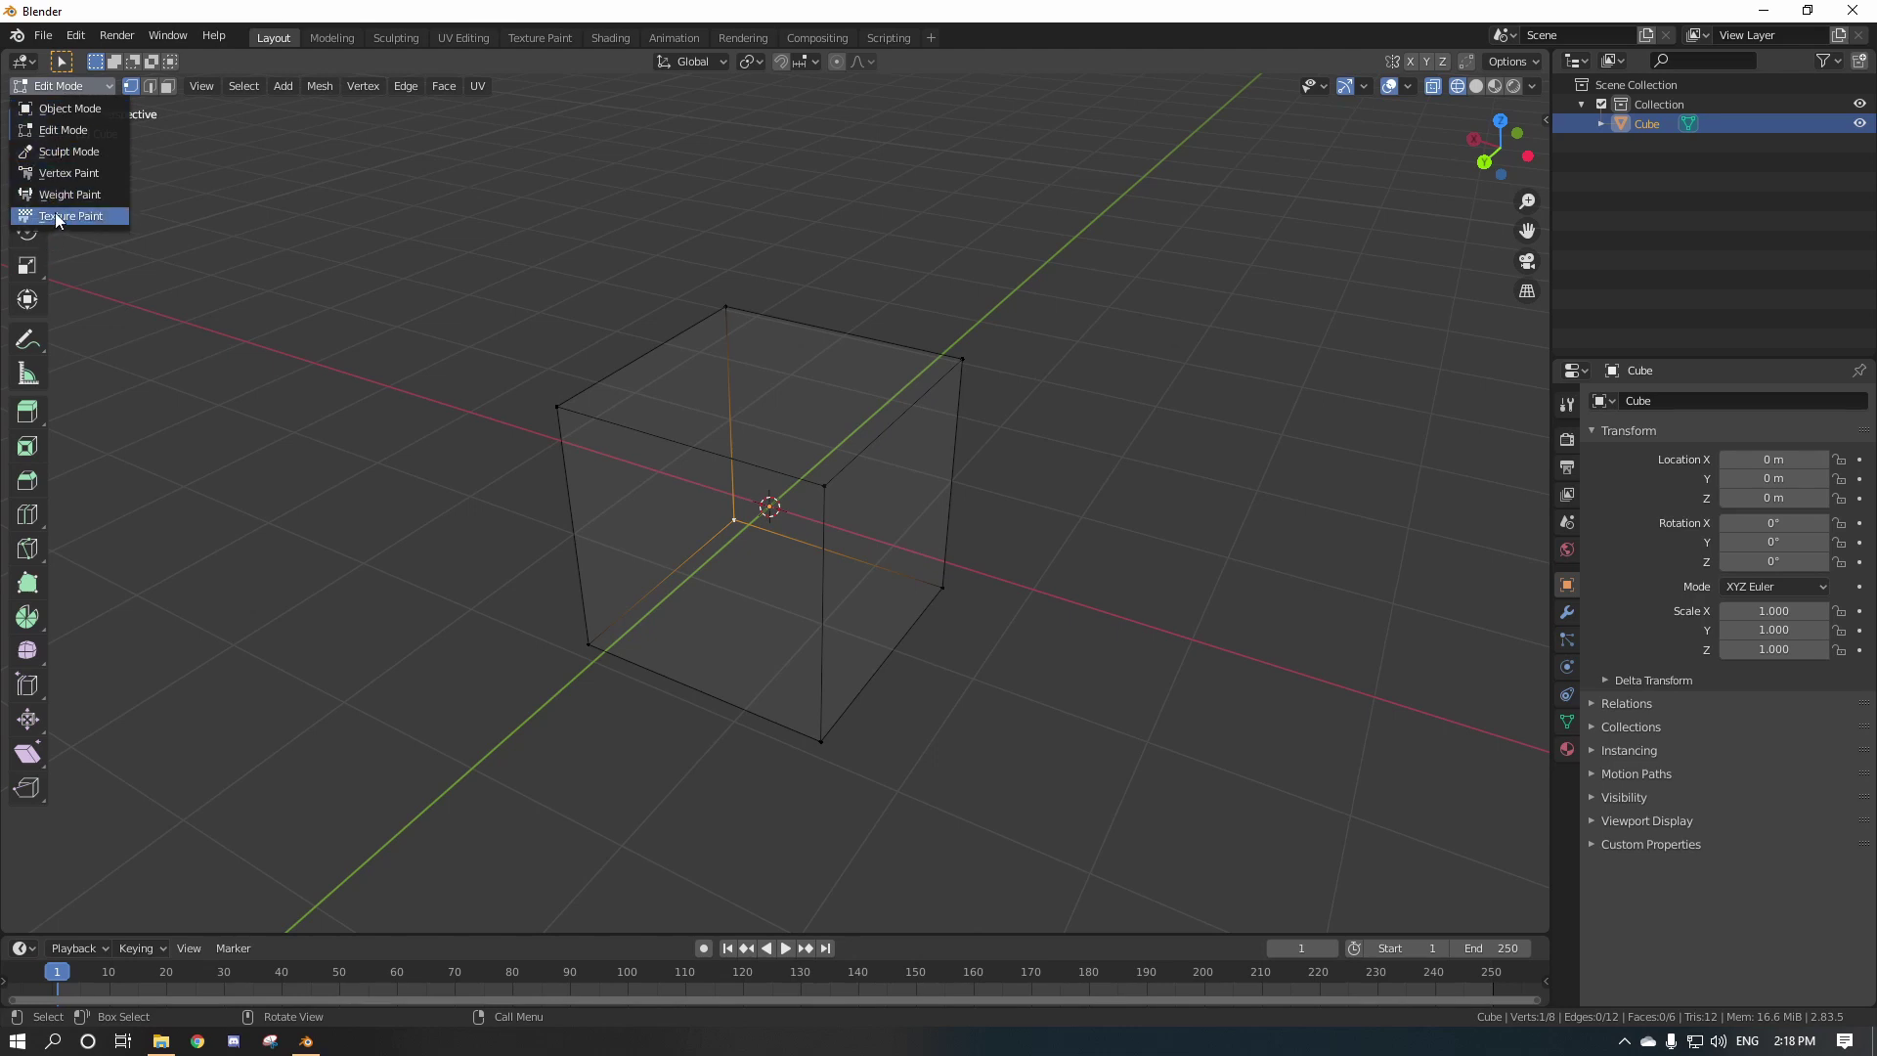
left_click(33, 130)
Select the cube's upper and lower corner vertices one at a time.
middle_click_drag(1051, 314, 883, 323)
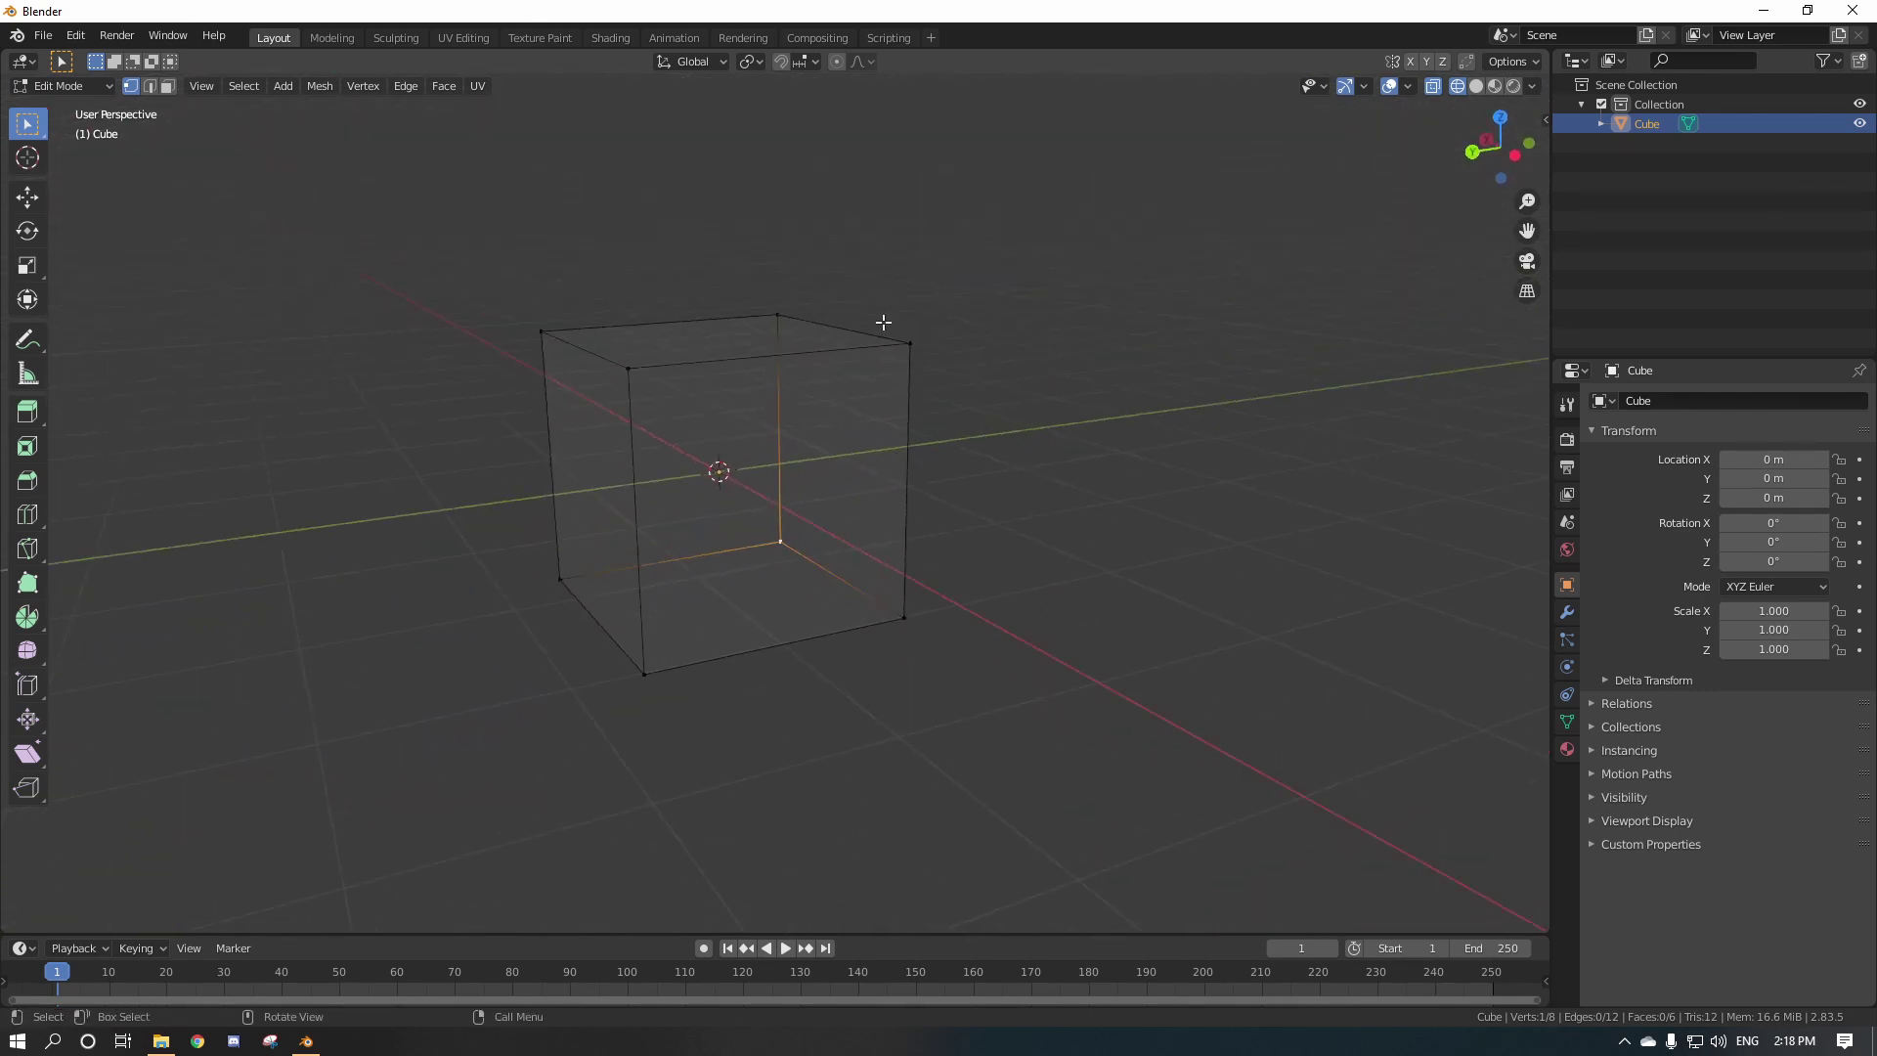
left_click(631, 366)
left_click(779, 318)
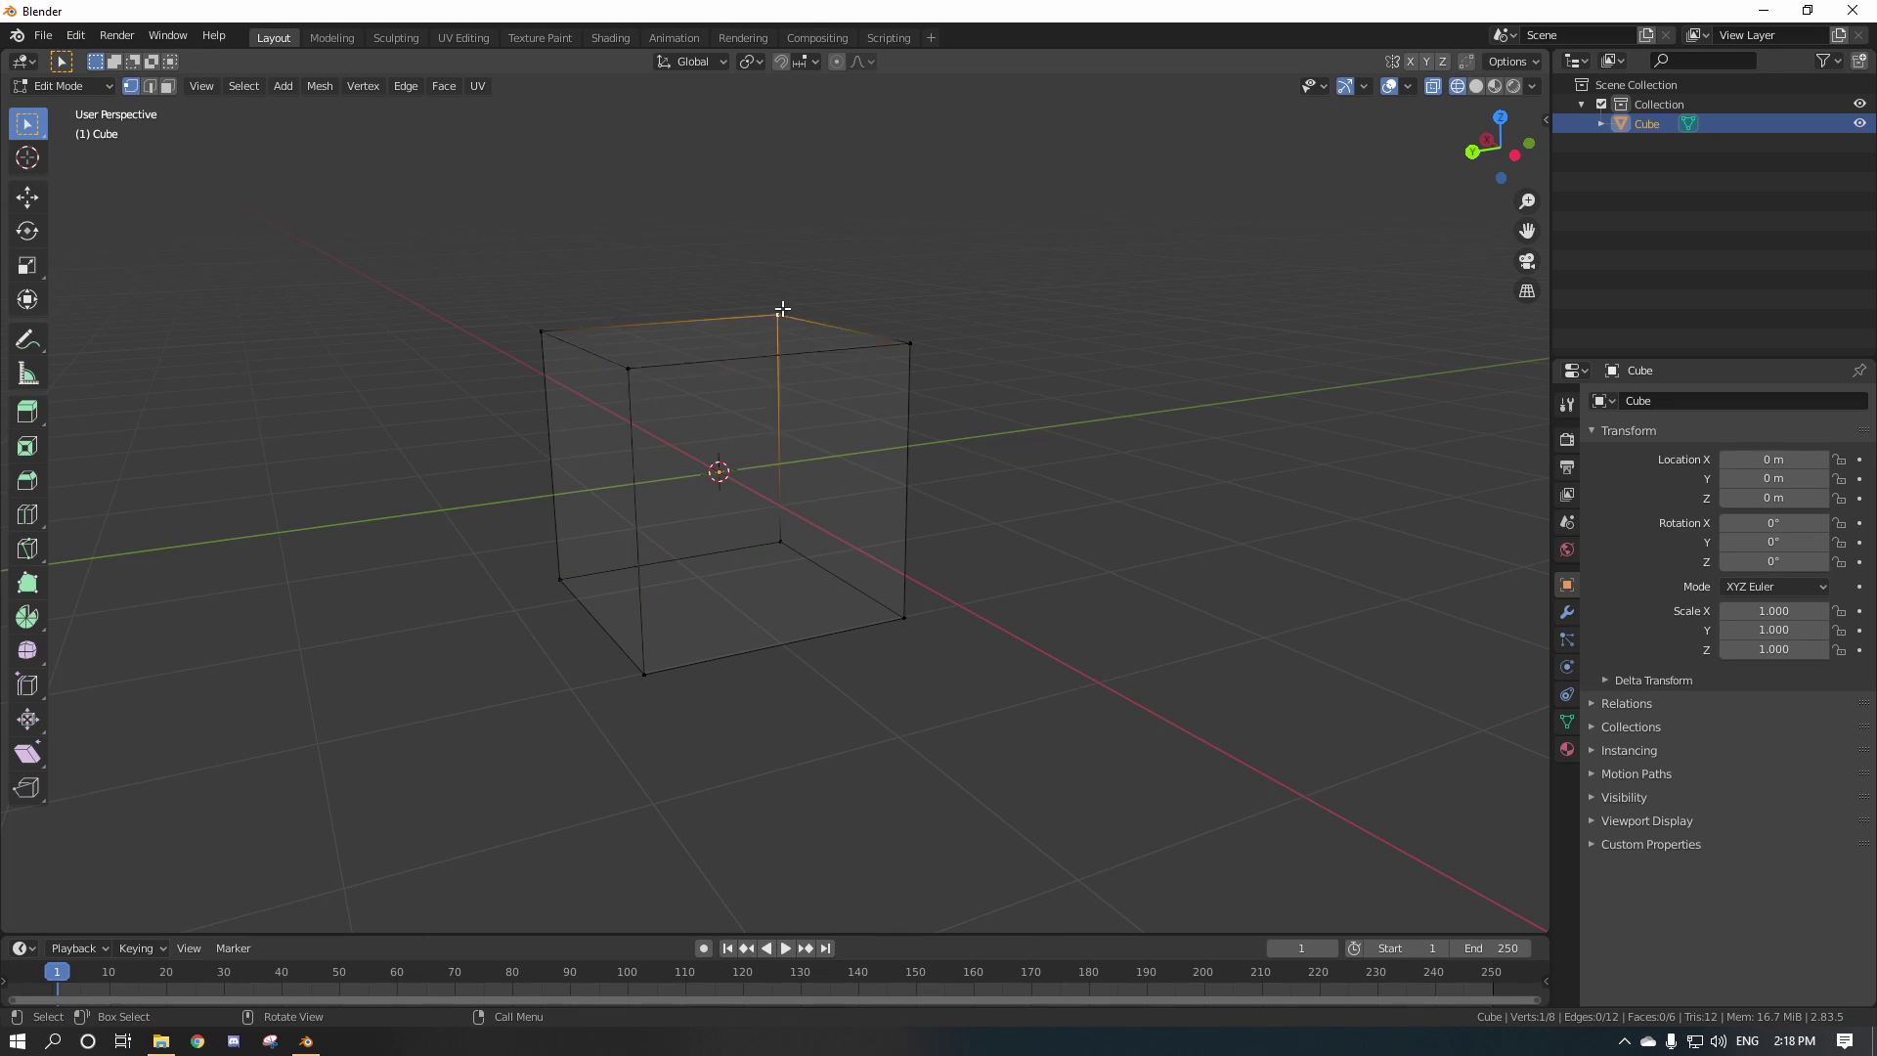
left_click(919, 349)
left_click(543, 331)
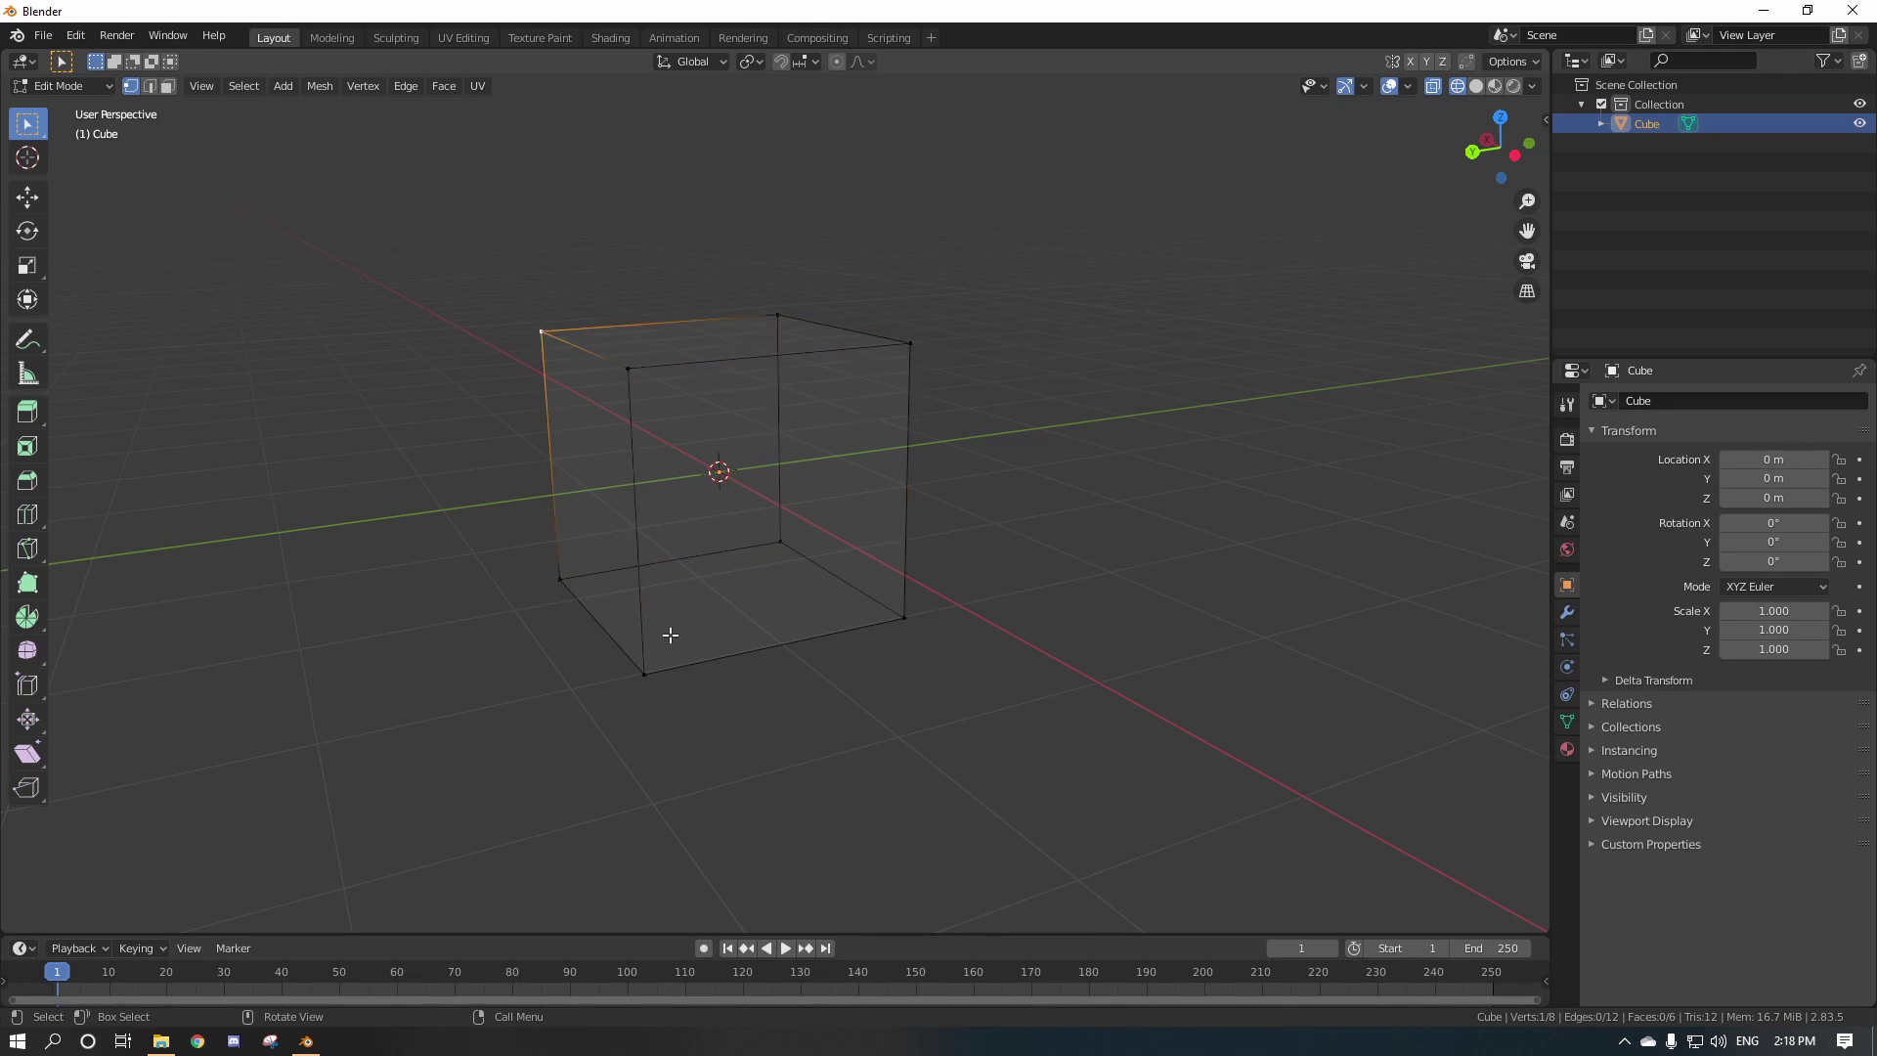
left_click(645, 677)
left_click(901, 618)
left_click(909, 348)
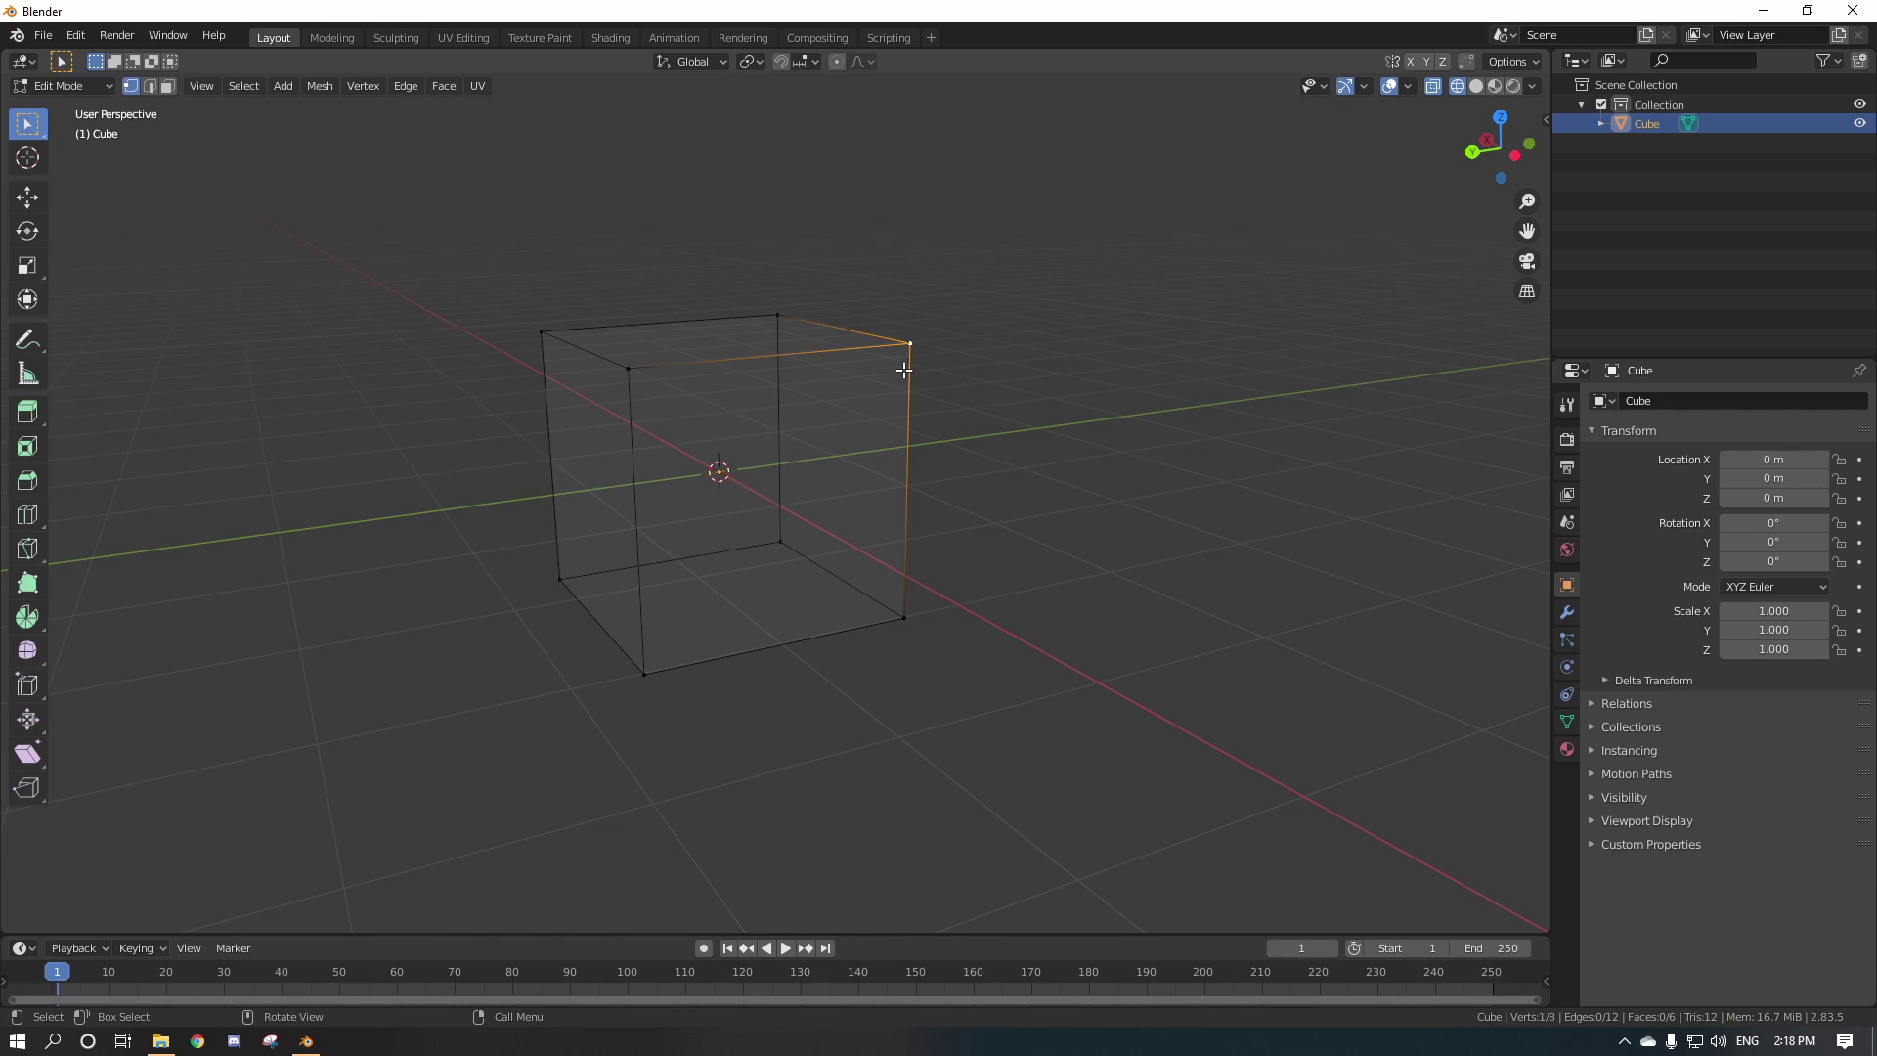
Try vertex, edge and face selection in turn, ending with the cube's top face selected in face mode.
middle_click_drag(904, 369, 1138, 519)
middle_click_drag(995, 425, 939, 449)
key("3")
middle_click_drag(810, 416, 804, 388)
key("1")
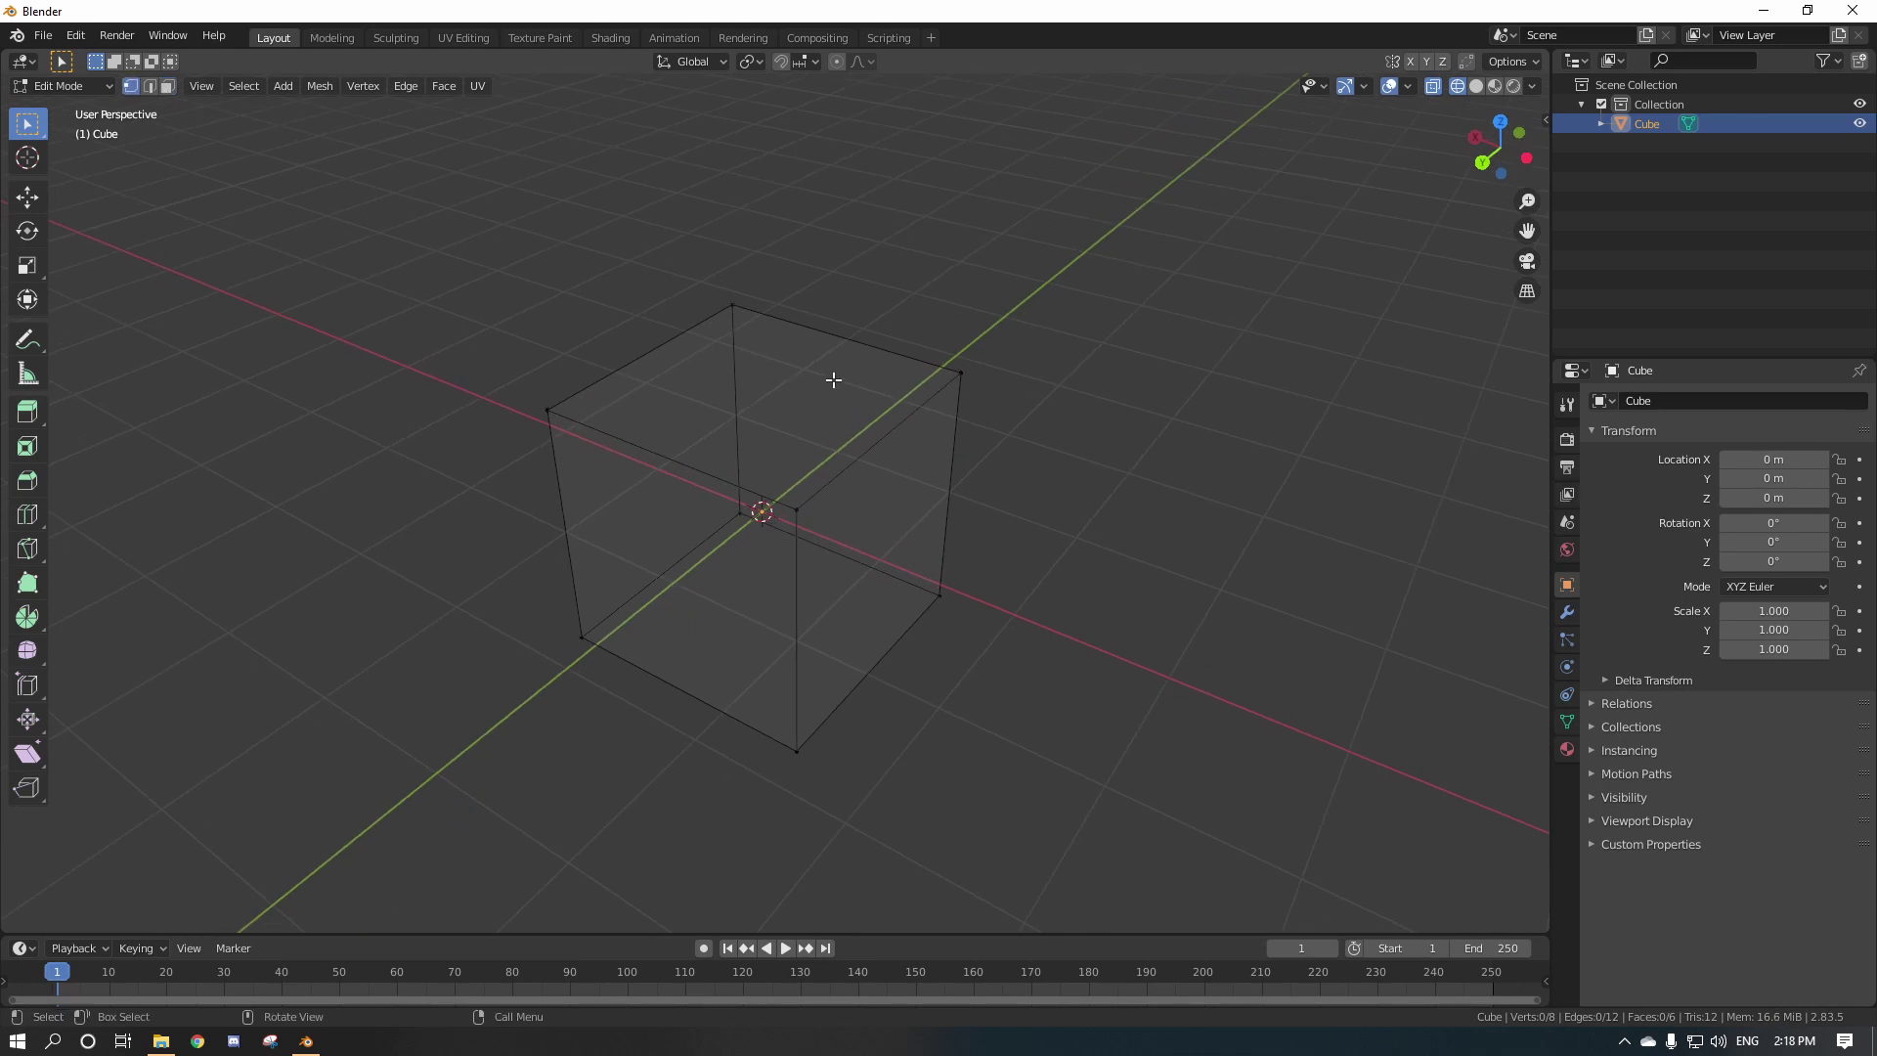
left_click(798, 509)
mouse_move(818, 498)
middle_mouse_down()
mouse_move(853, 517)
mouse_move(884, 502)
mouse_move(812, 448)
mouse_move(946, 414)
mouse_move(925, 449)
mouse_move(792, 515)
middle_mouse_up()
key("2")
left_click(864, 419)
key("3")
left_click(616, 381)
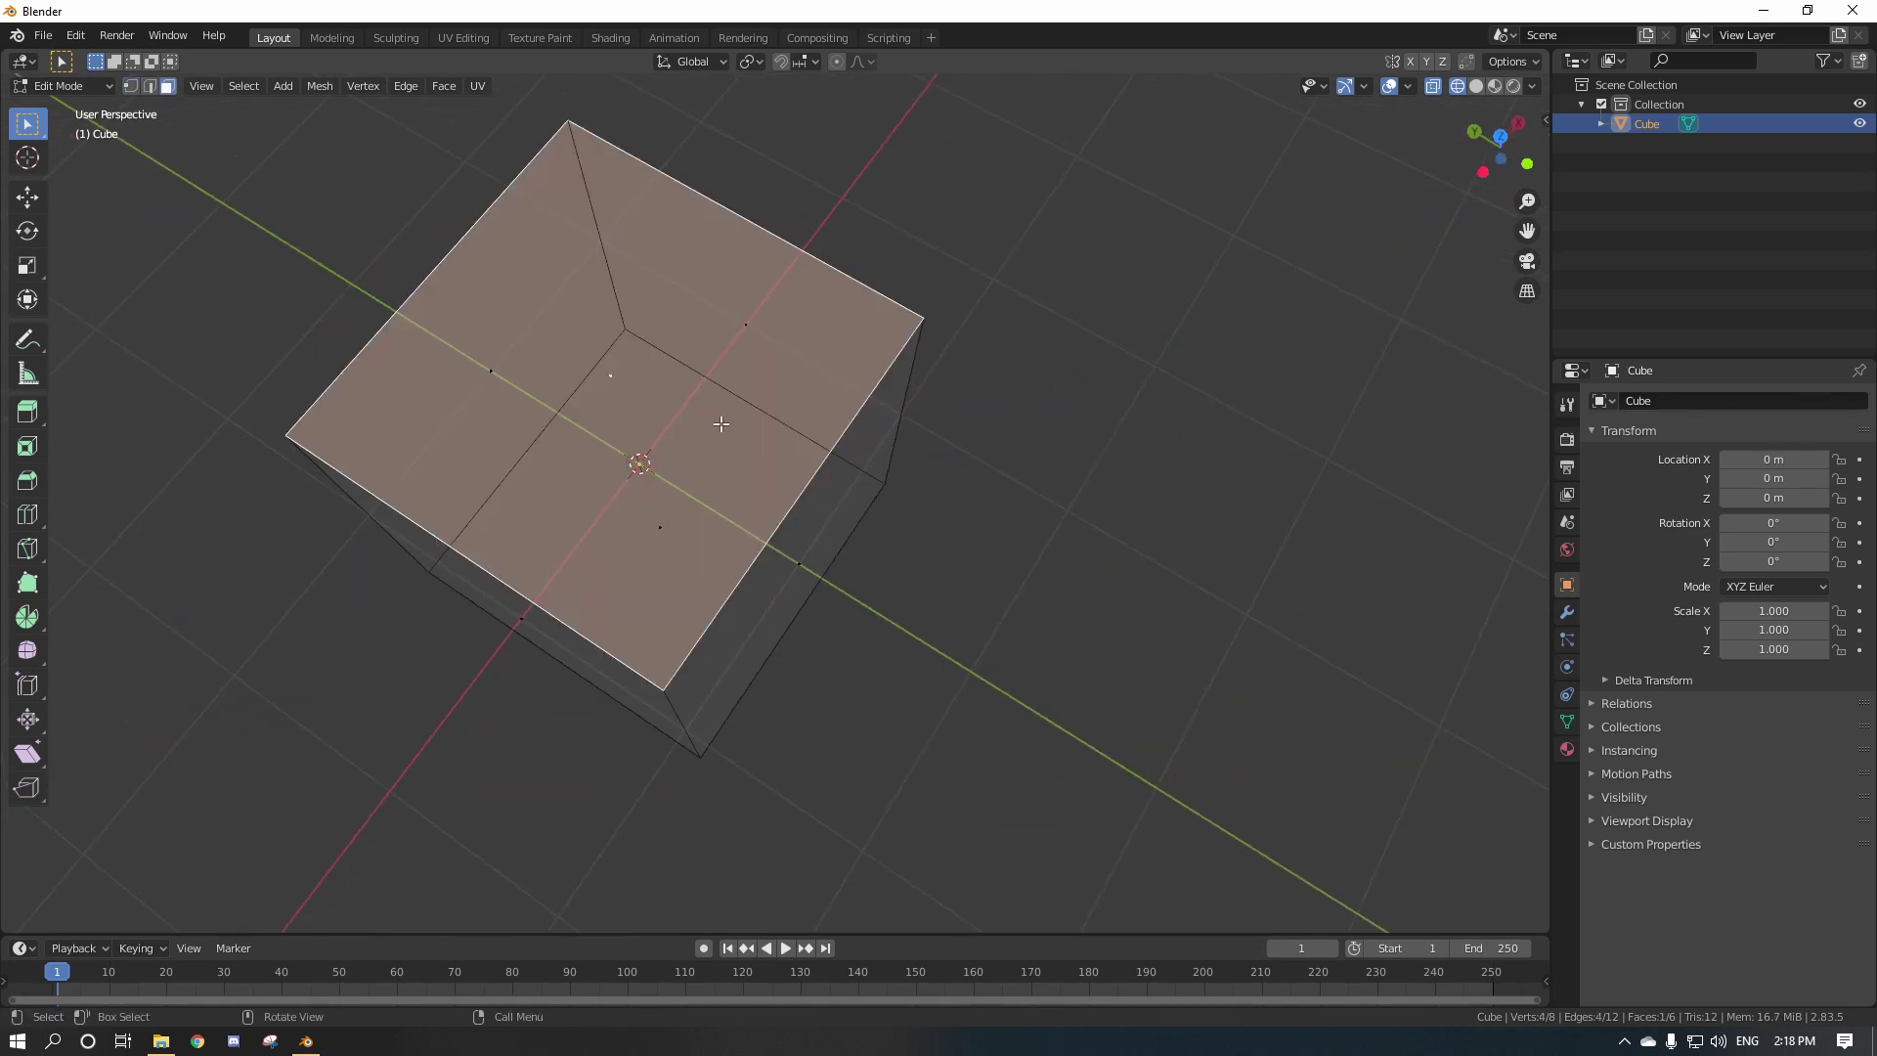
Return the viewport display to solid shading.
middle_click_drag(720, 419, 1328, 263)
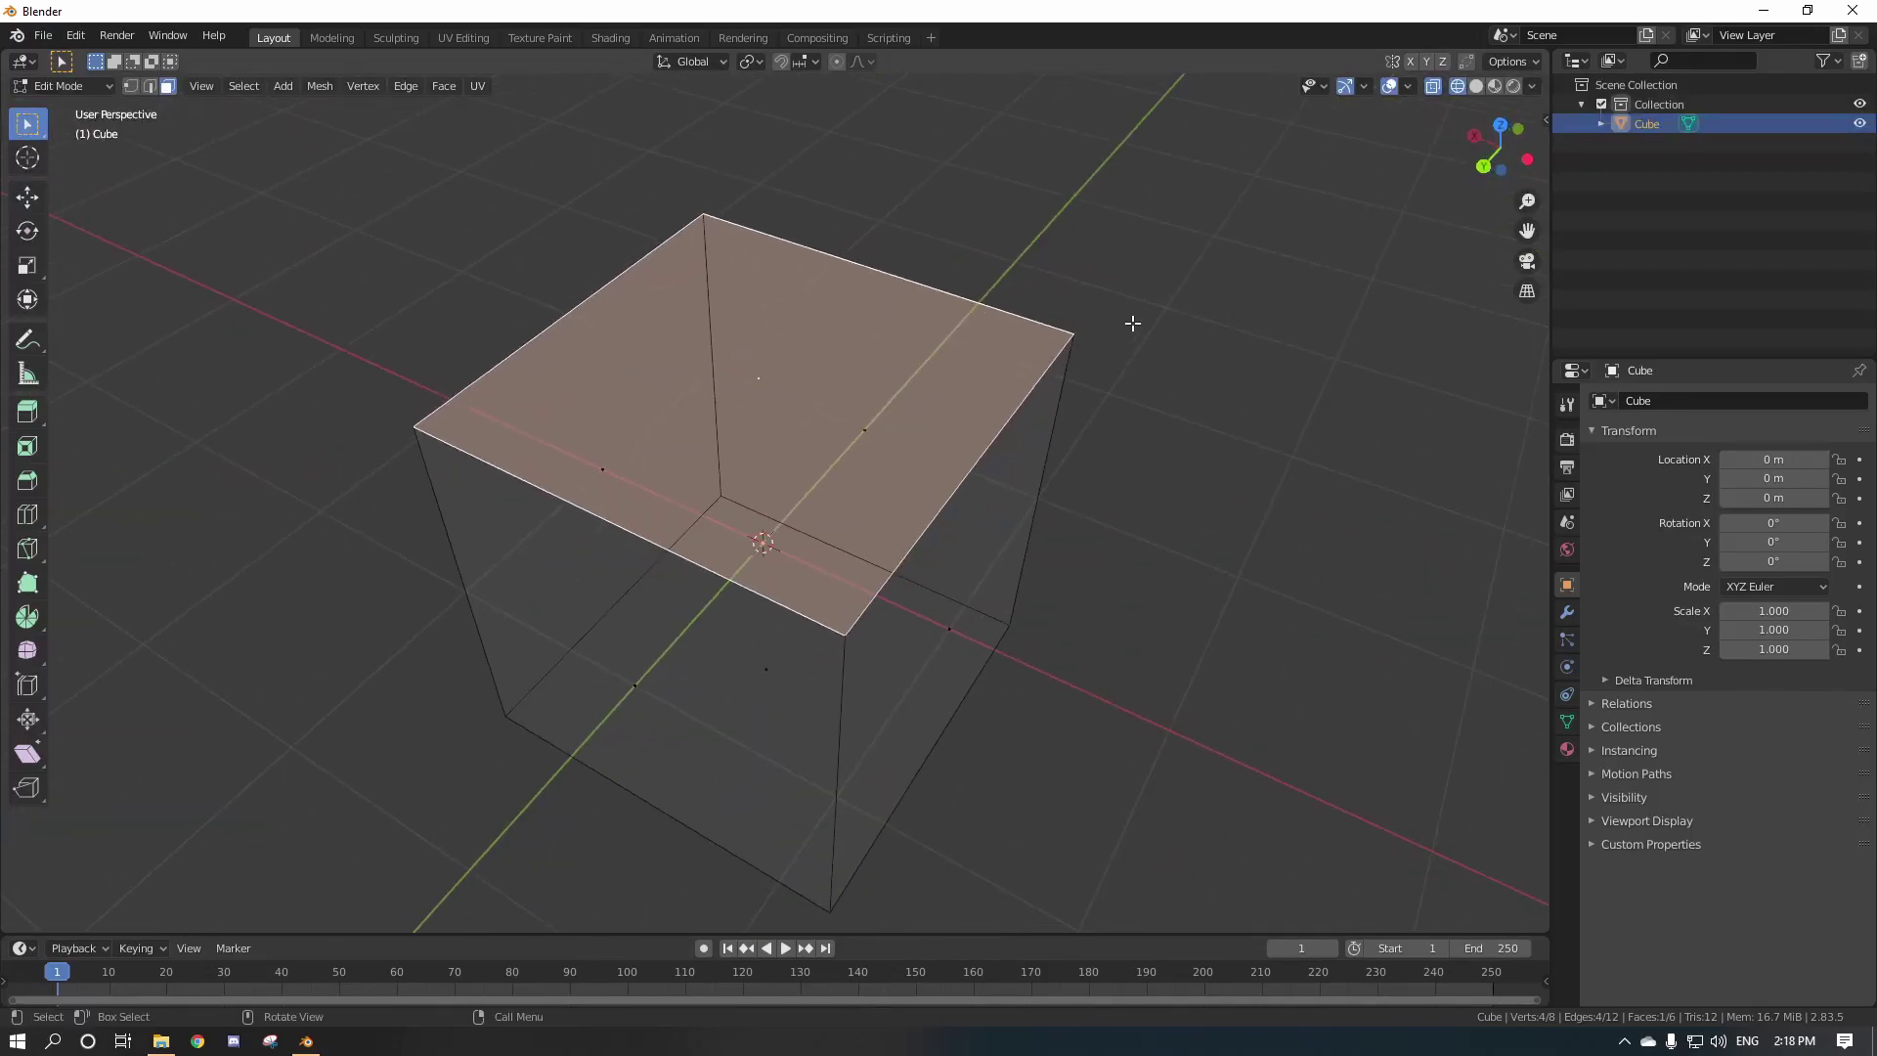
middle_click_drag(1132, 322, 1418, 199)
left_click(1477, 86)
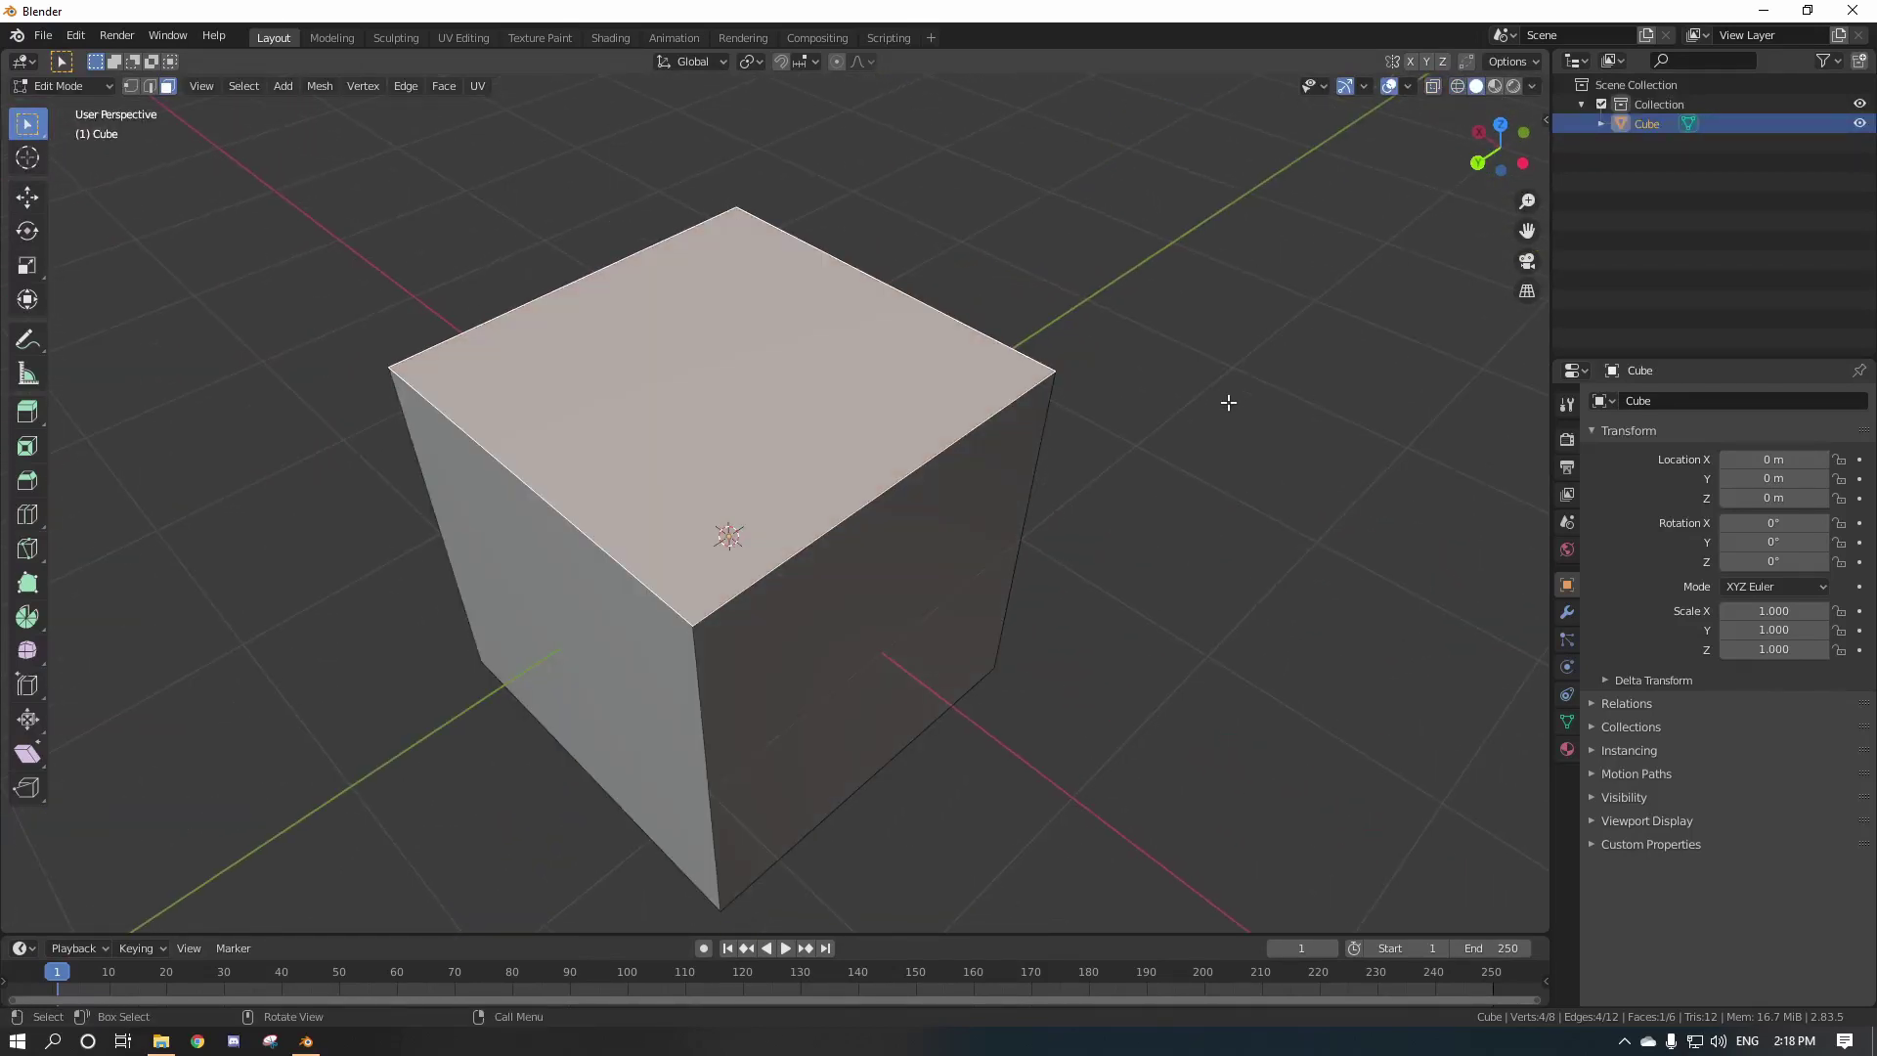
Select the cube's top and side faces one after another.
middle_click_drag(1228, 402, 940, 330)
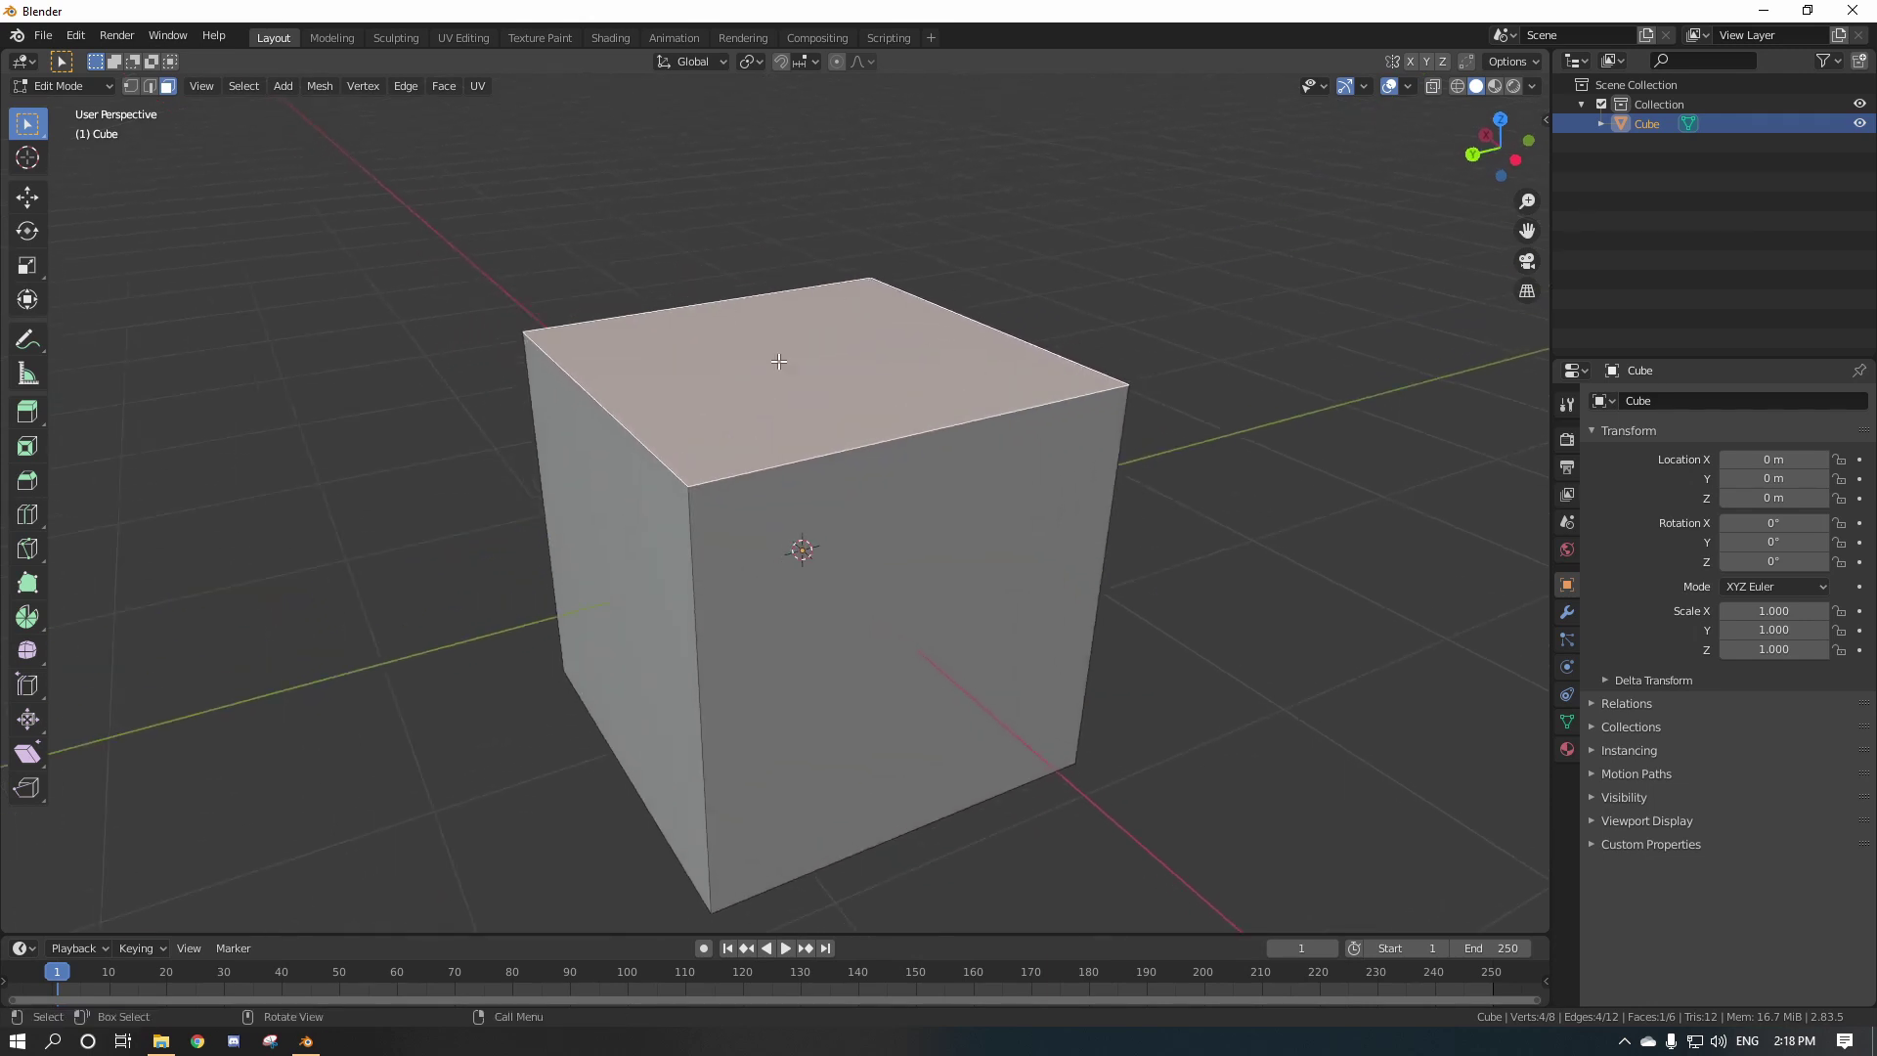
middle_click_drag(830, 375, 922, 620)
left_click(1030, 557)
left_click(654, 341)
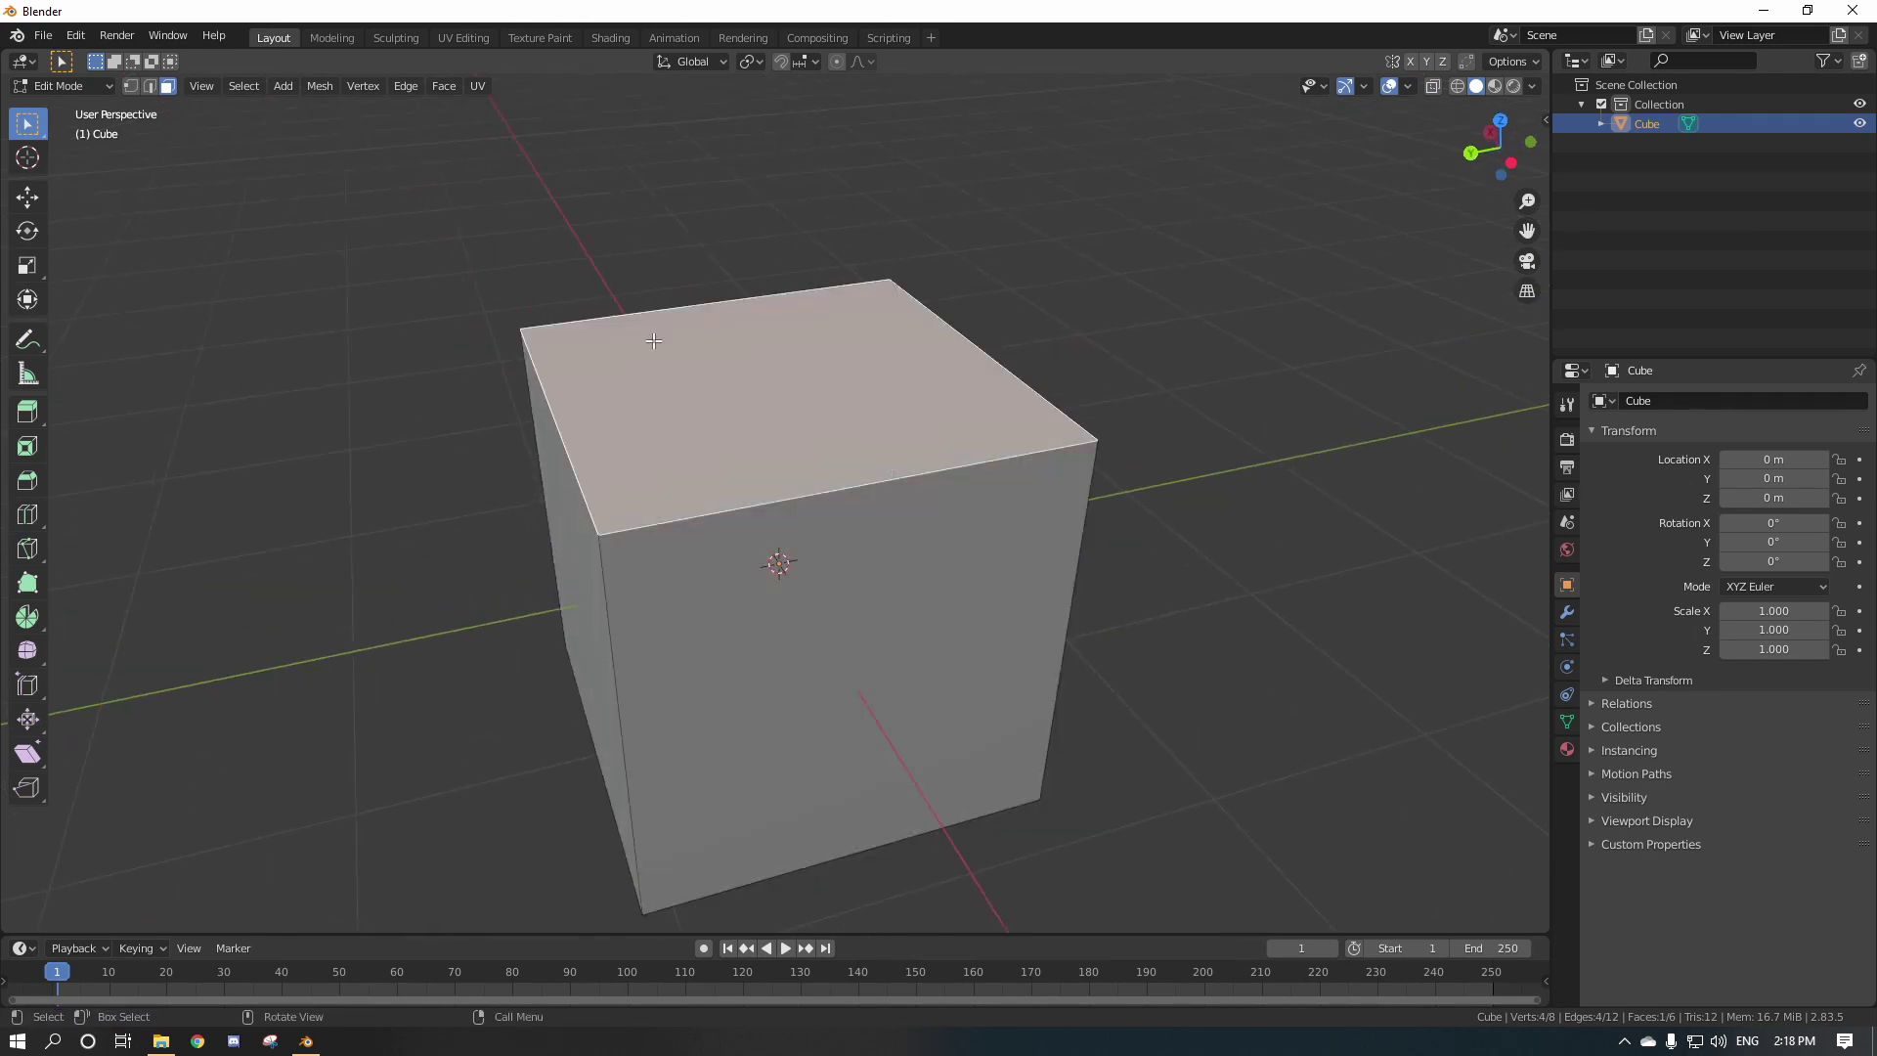
left_click(634, 604)
left_click(655, 437)
left_click(580, 560)
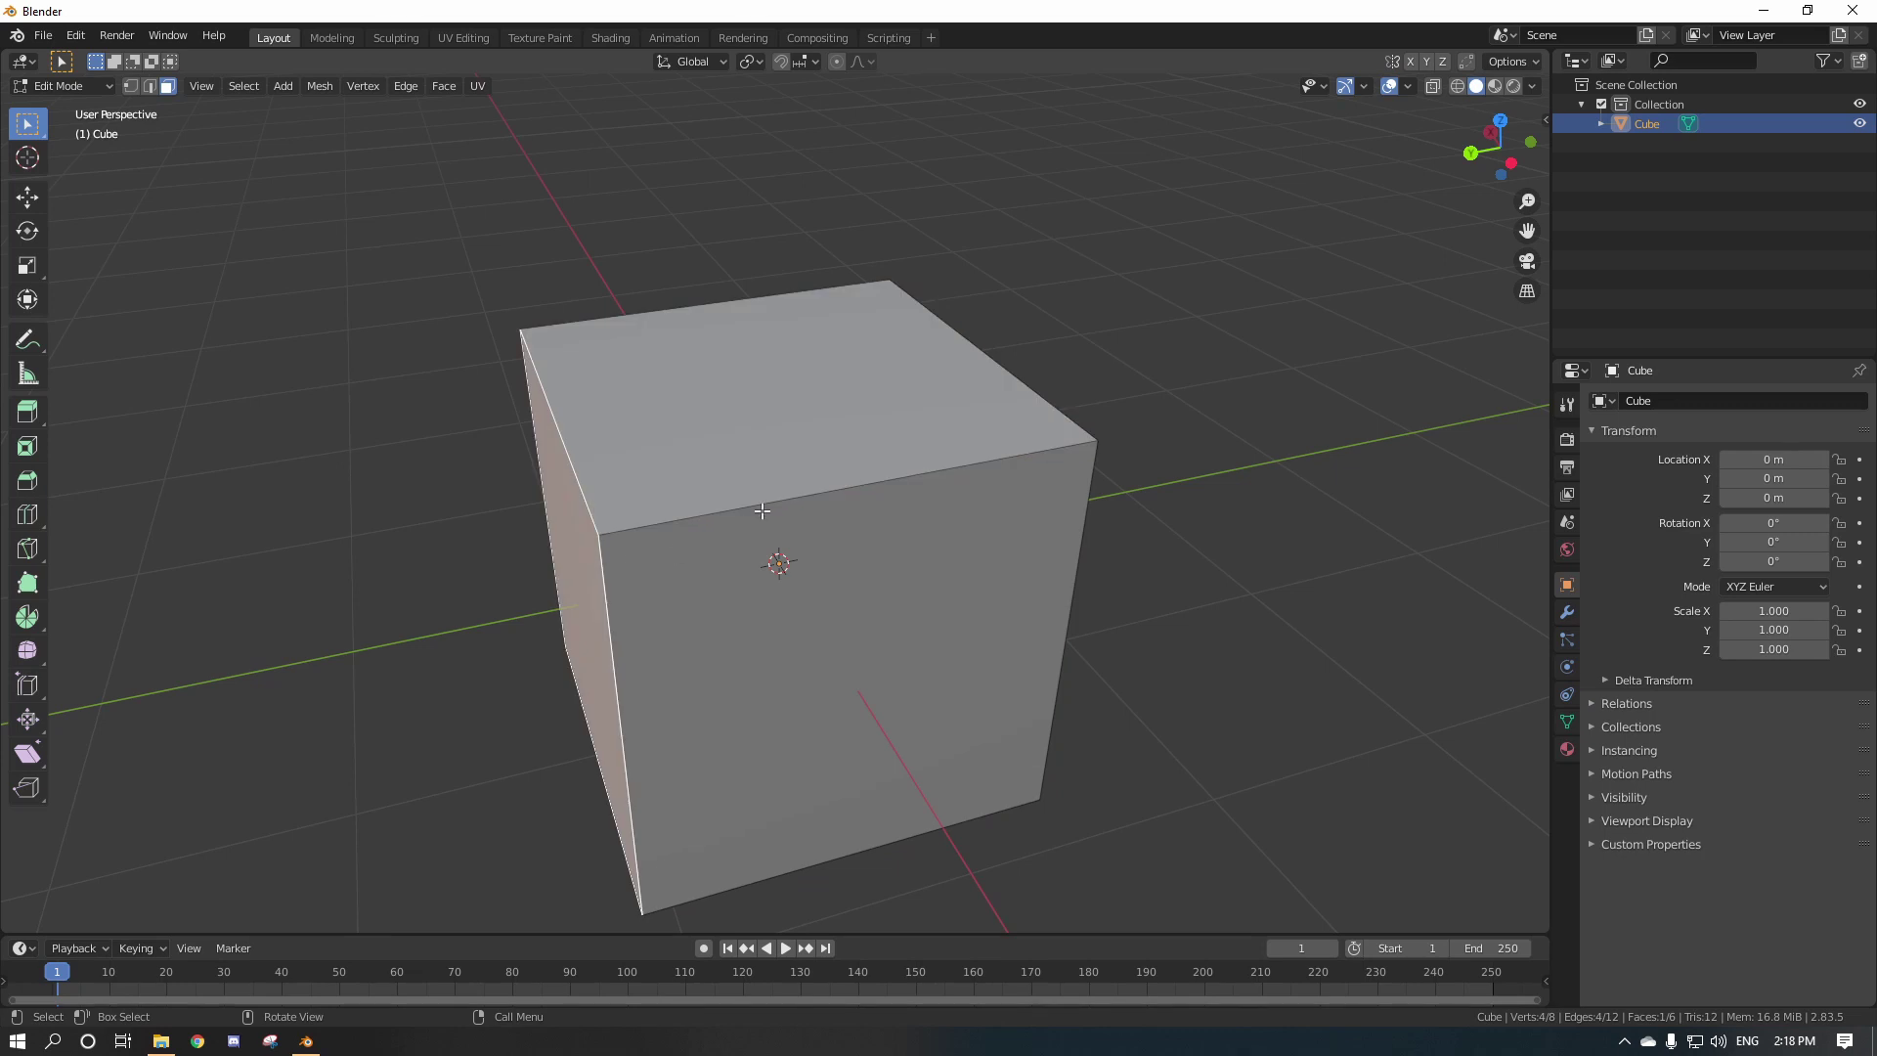
Select the cube's top face and move it up along the Z axis to stretch the cube into a tall column.
middle_click_drag(763, 514, 821, 541)
scroll(859, 489, "down", 4)
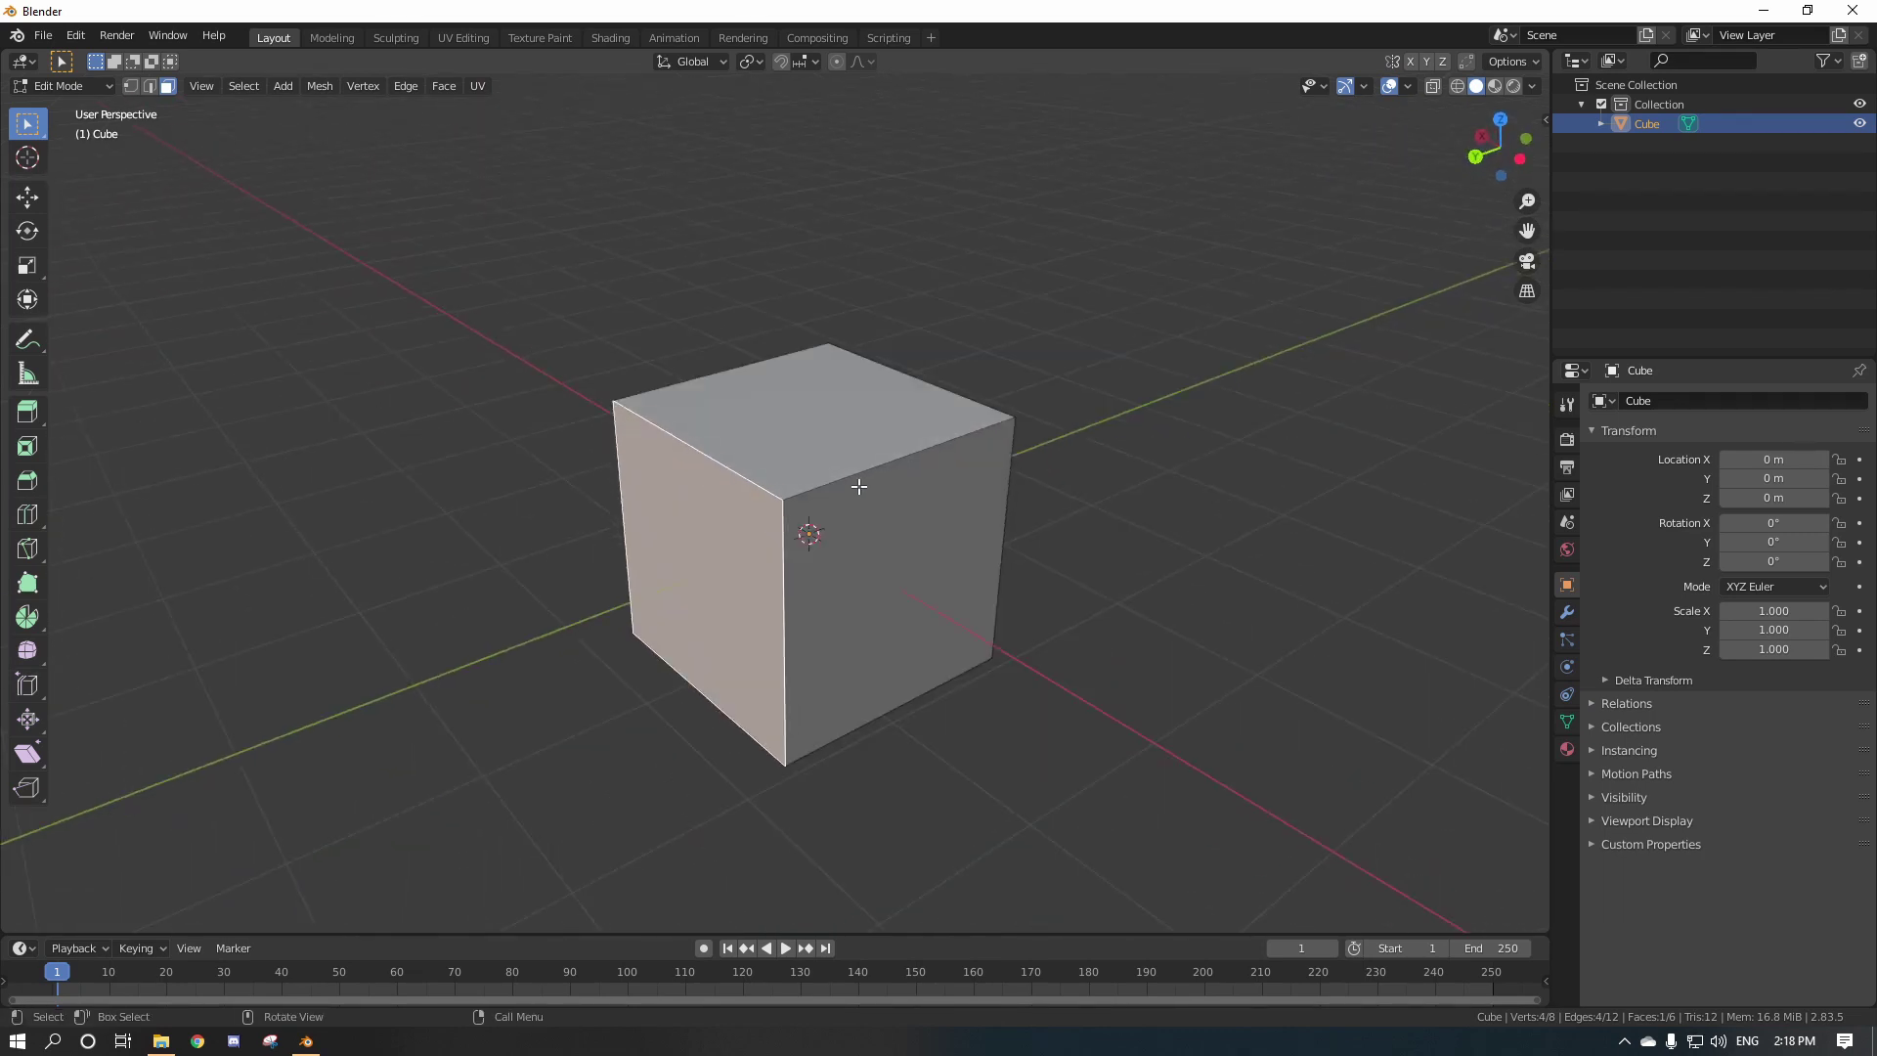
scroll(849, 492, "down", 3)
left_click(818, 476)
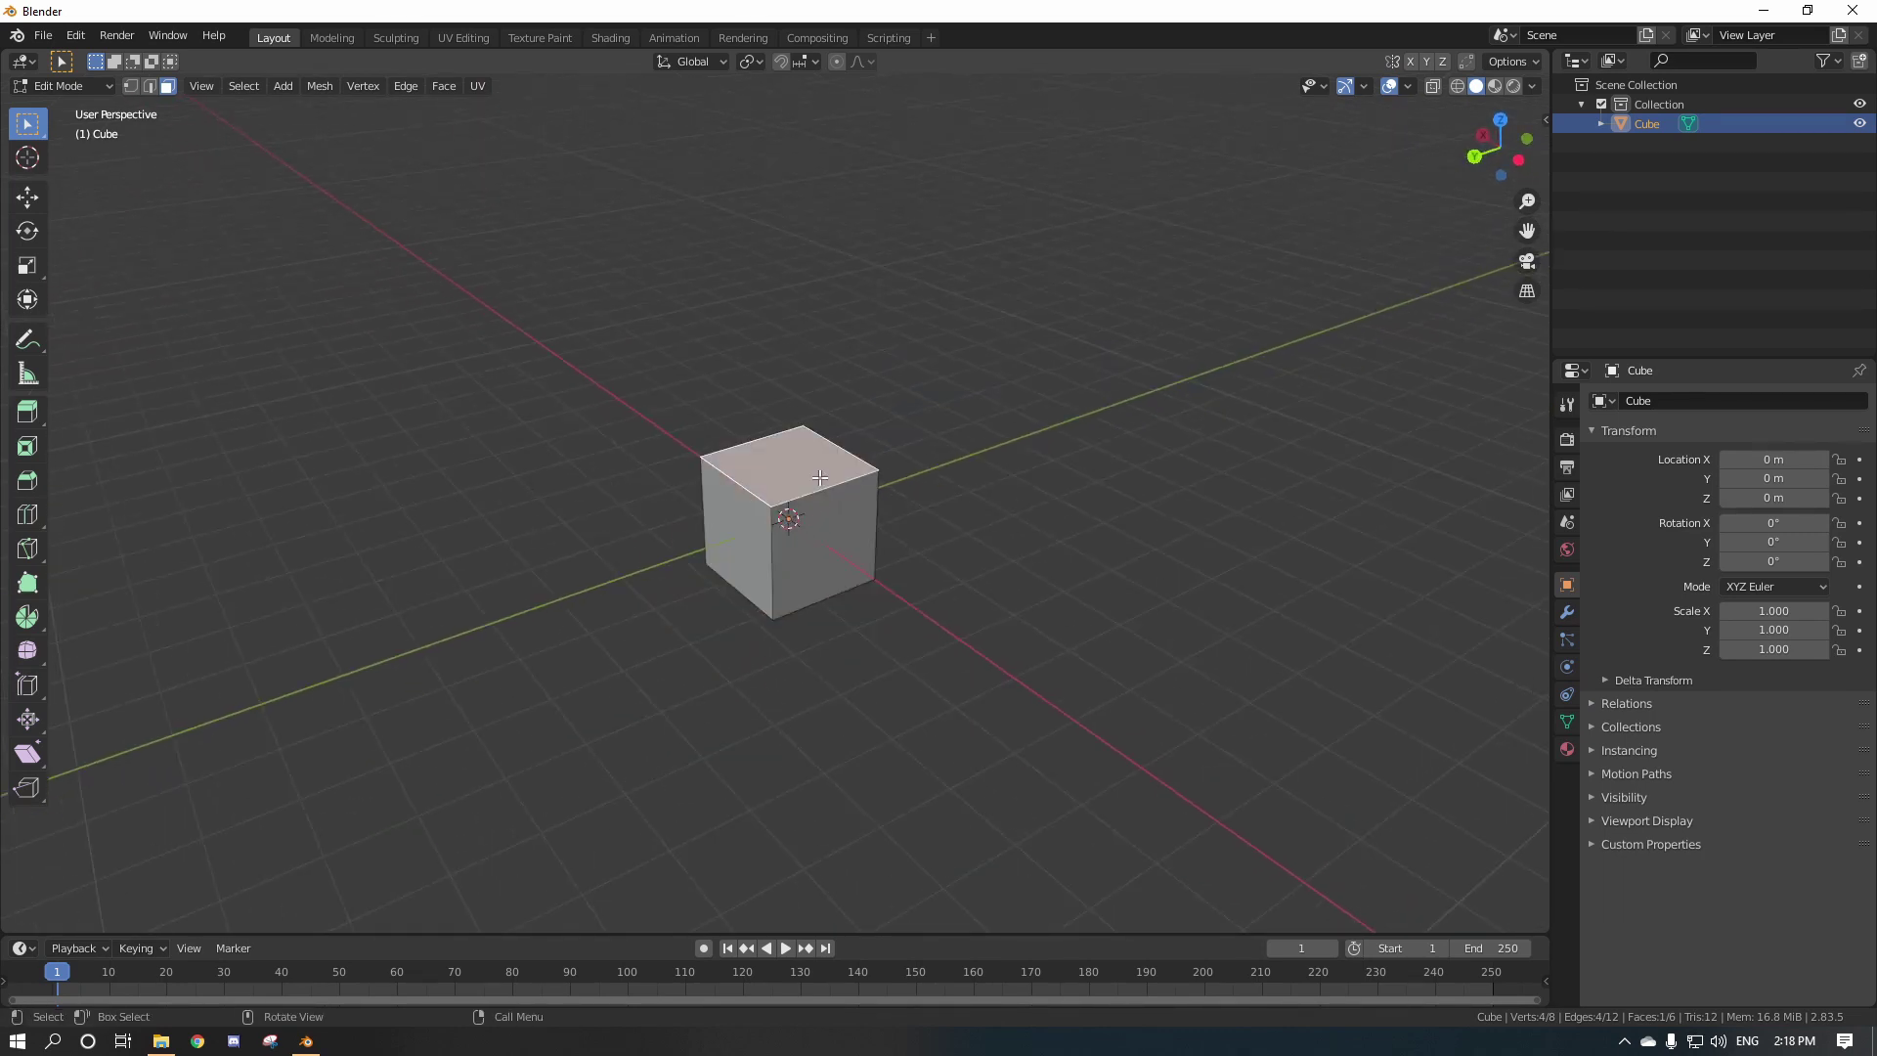
left_click(27, 201)
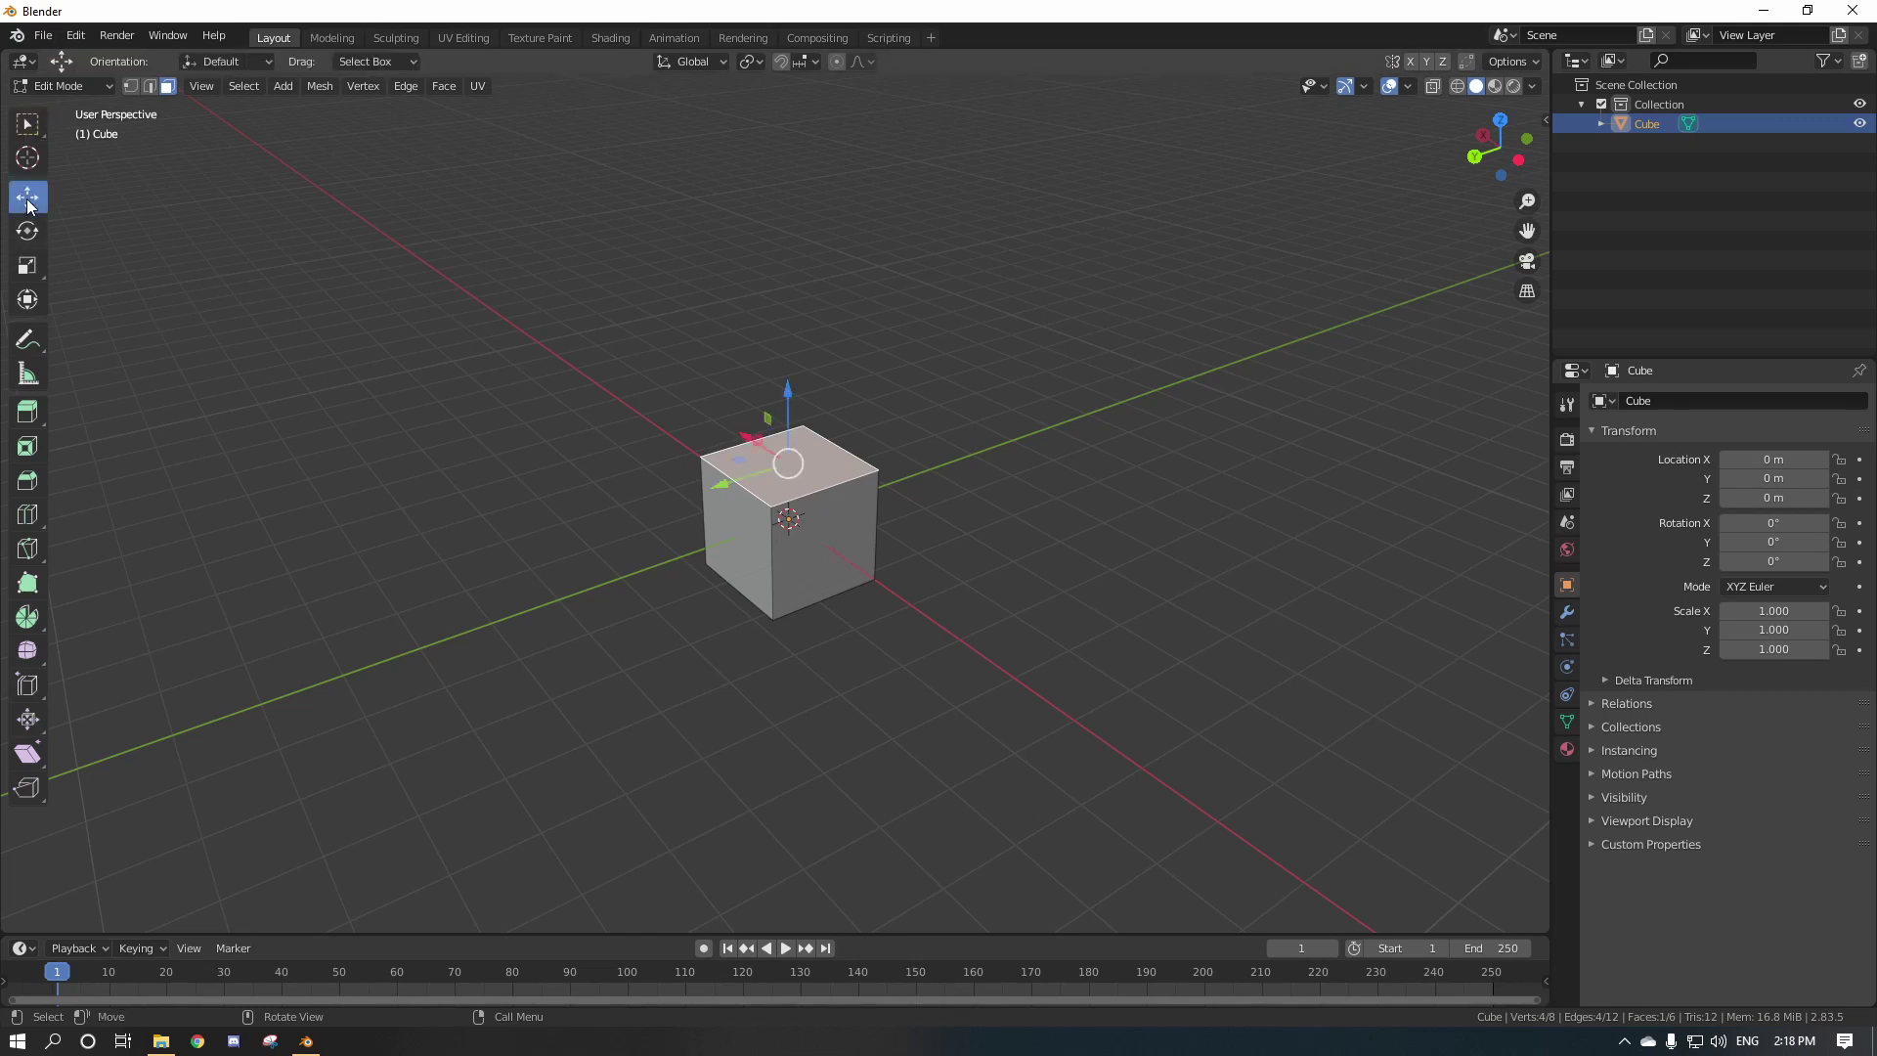
middle_click_drag(788, 398, 833, 440)
scroll(817, 457, "down", 3)
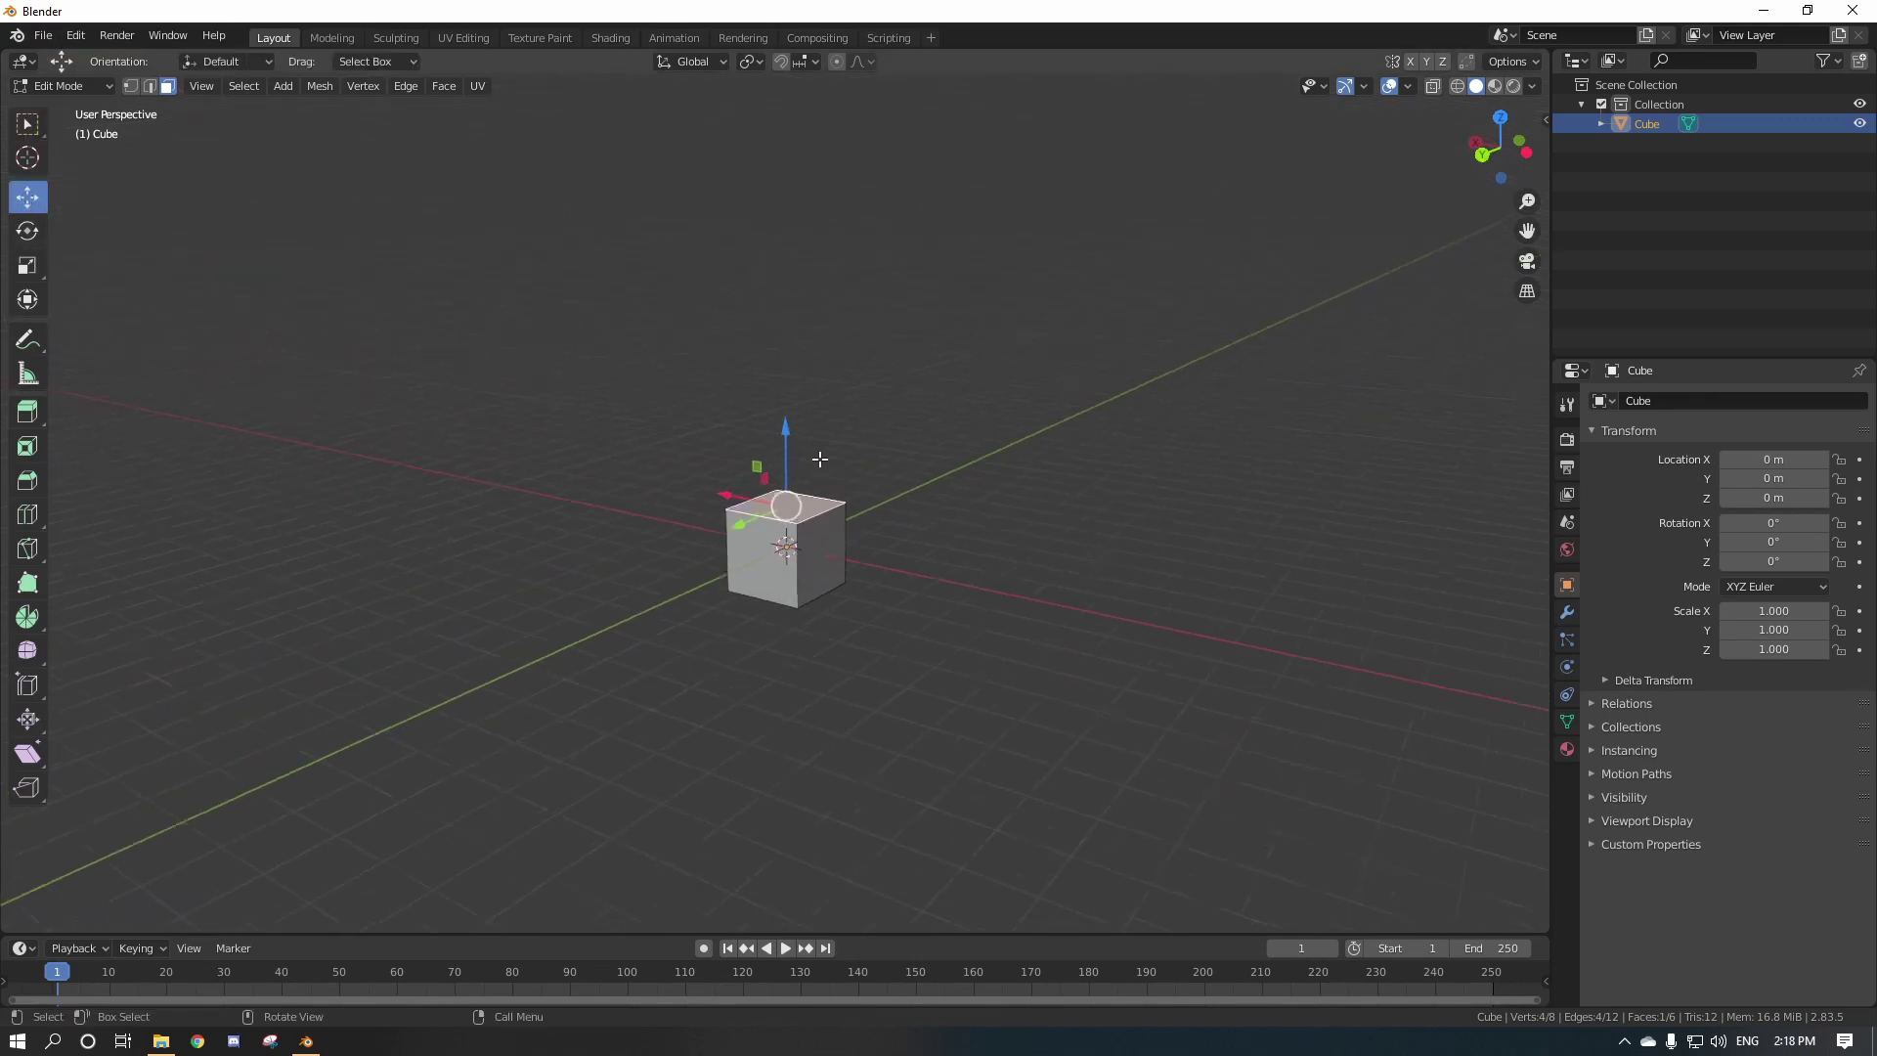
left_click_drag(788, 447, 860, 261)
Select two opposite side faces of the column and scale them closer together along the Y axis.
middle_click_drag(861, 260, 720, 433)
left_click(756, 408)
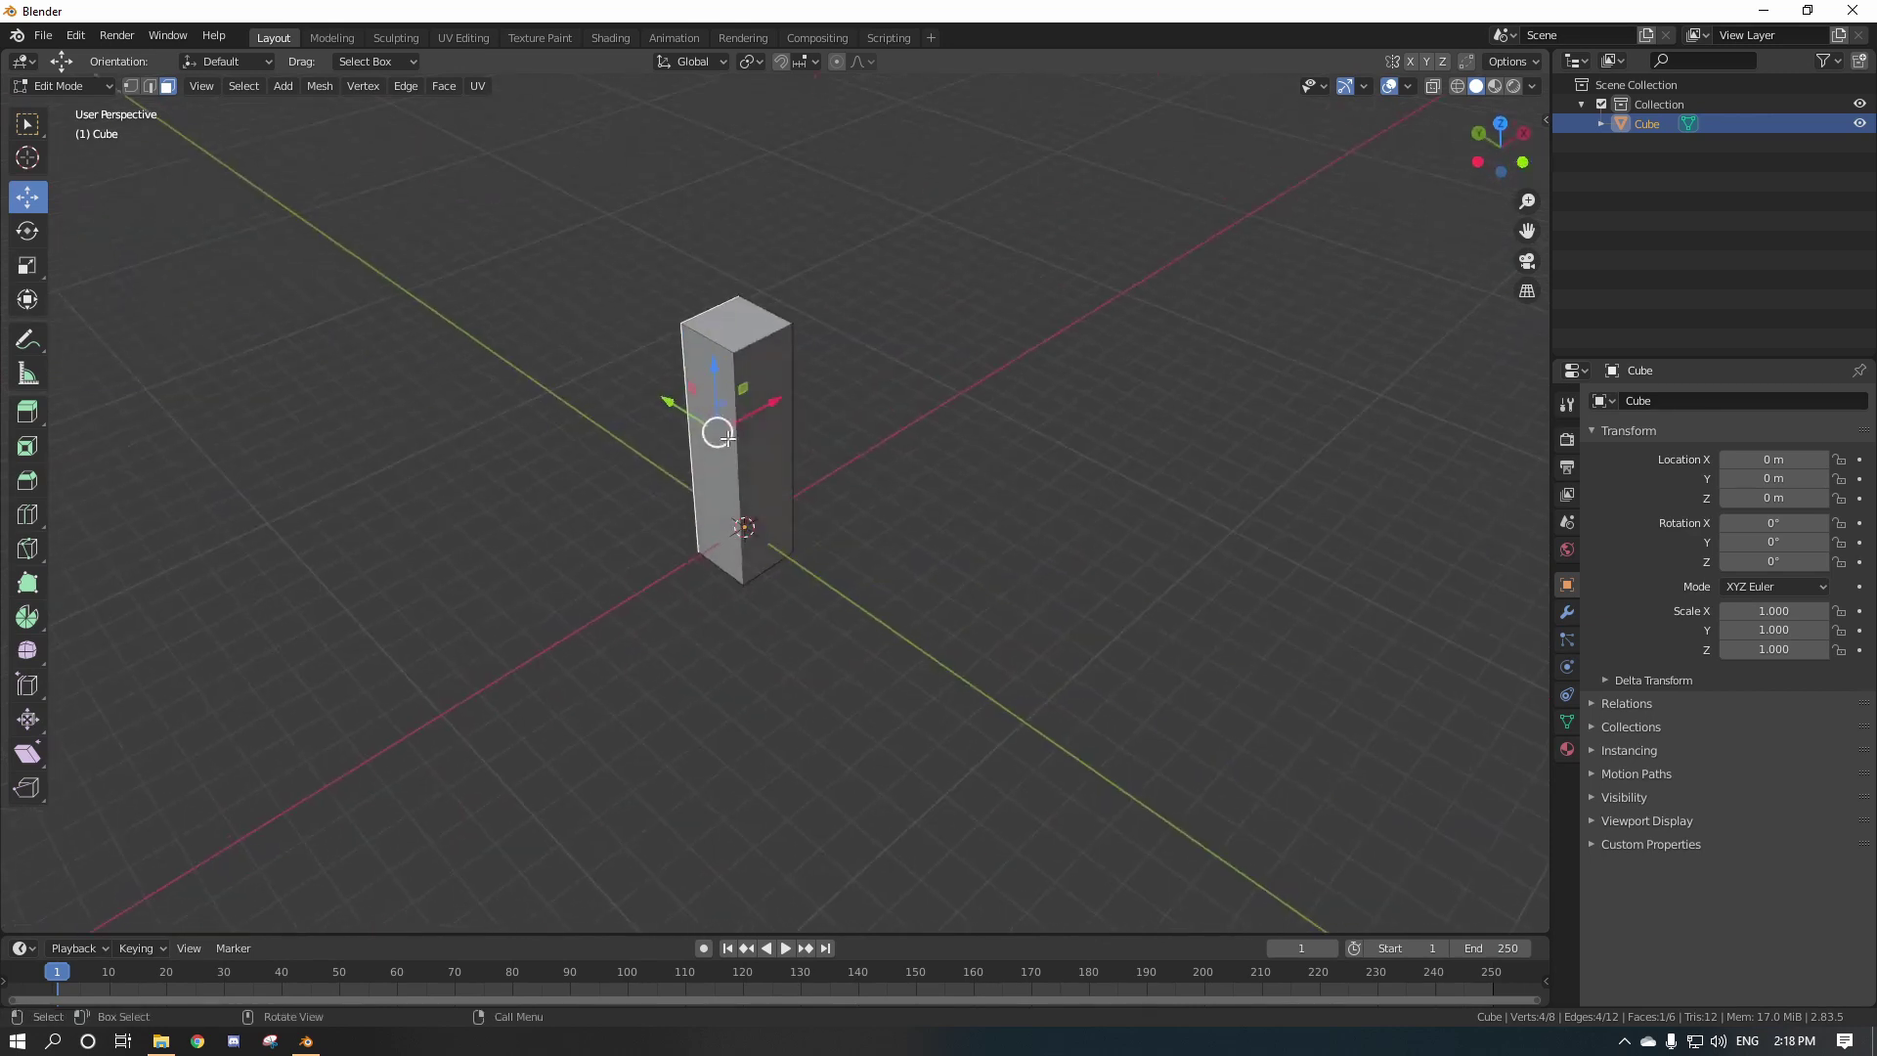
left_click(765, 416, "shift")
left_click(27, 265)
middle_click_drag(848, 409, 1063, 426)
scroll(938, 435, "up", 2)
middle_click_drag(939, 434, 927, 445)
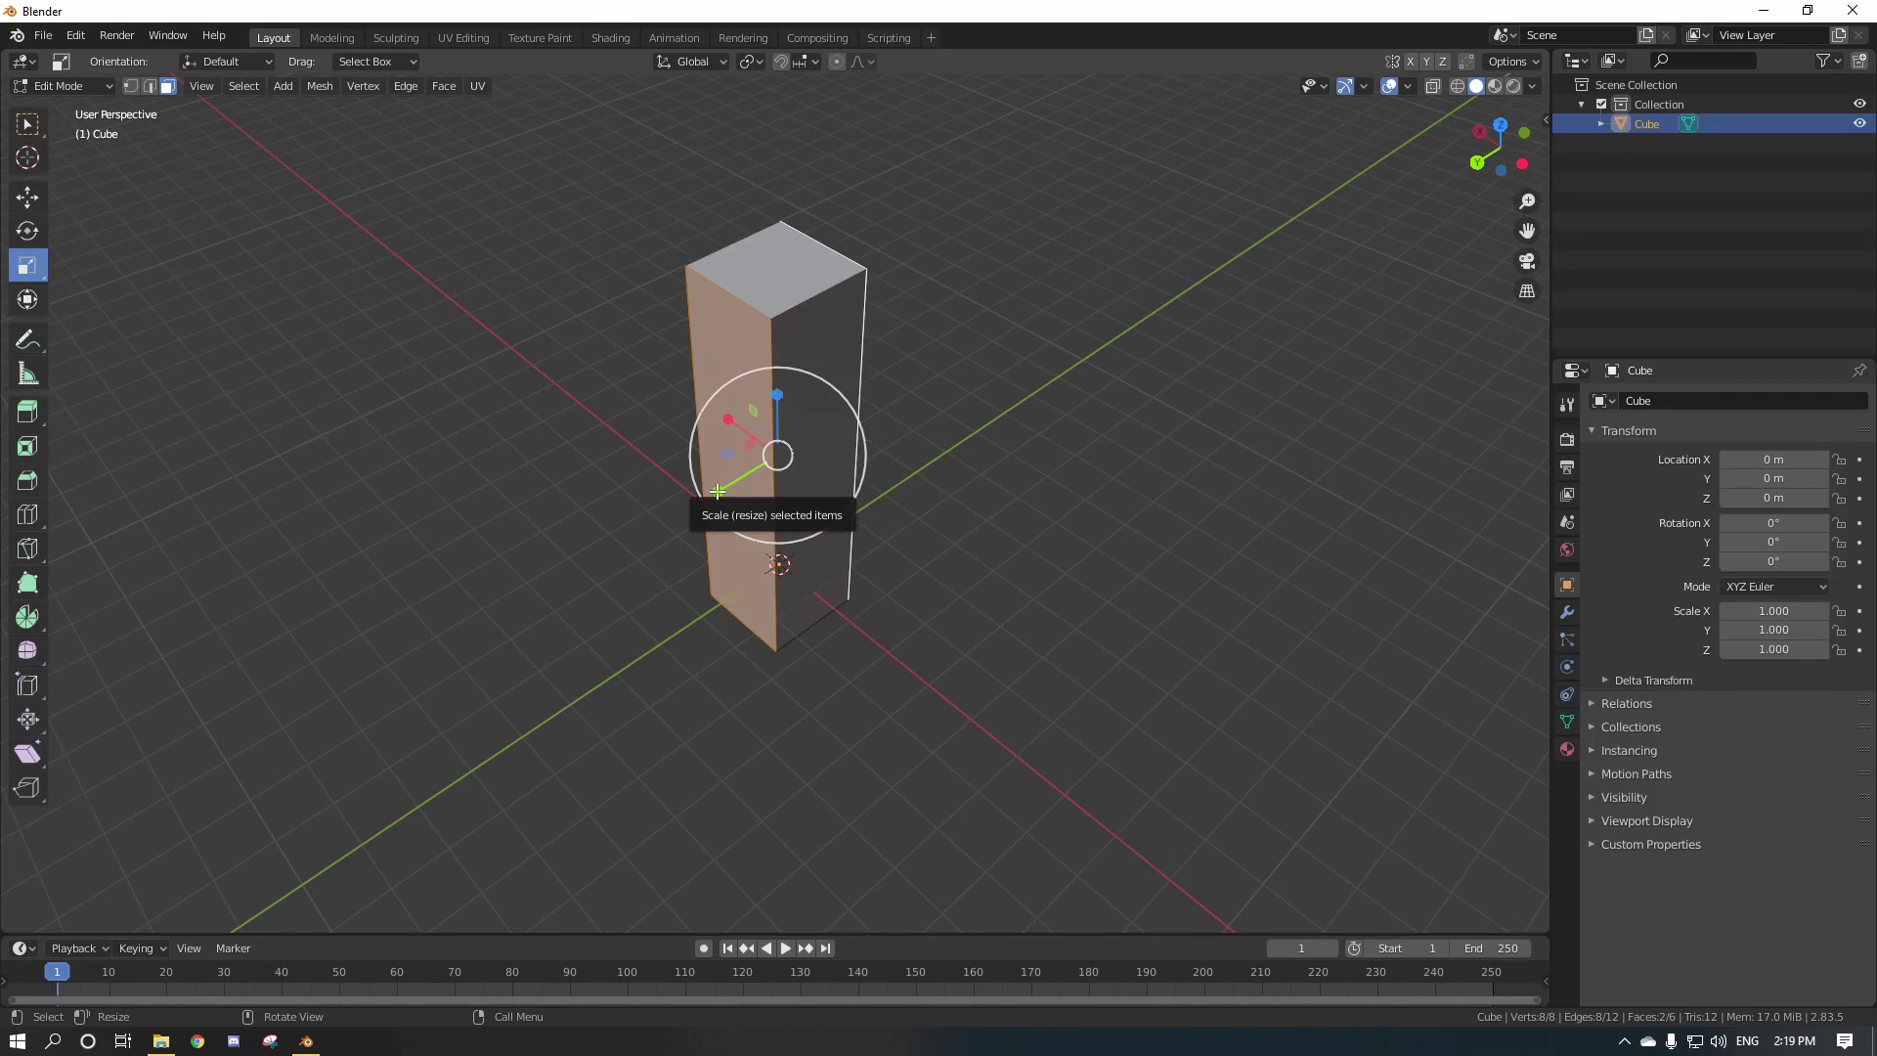
left_click_drag(718, 491, 753, 474)
With X-ray display on, select the two short bottom edges in edge mode and scale them inward along X.
middle_click_drag(861, 459, 1015, 453)
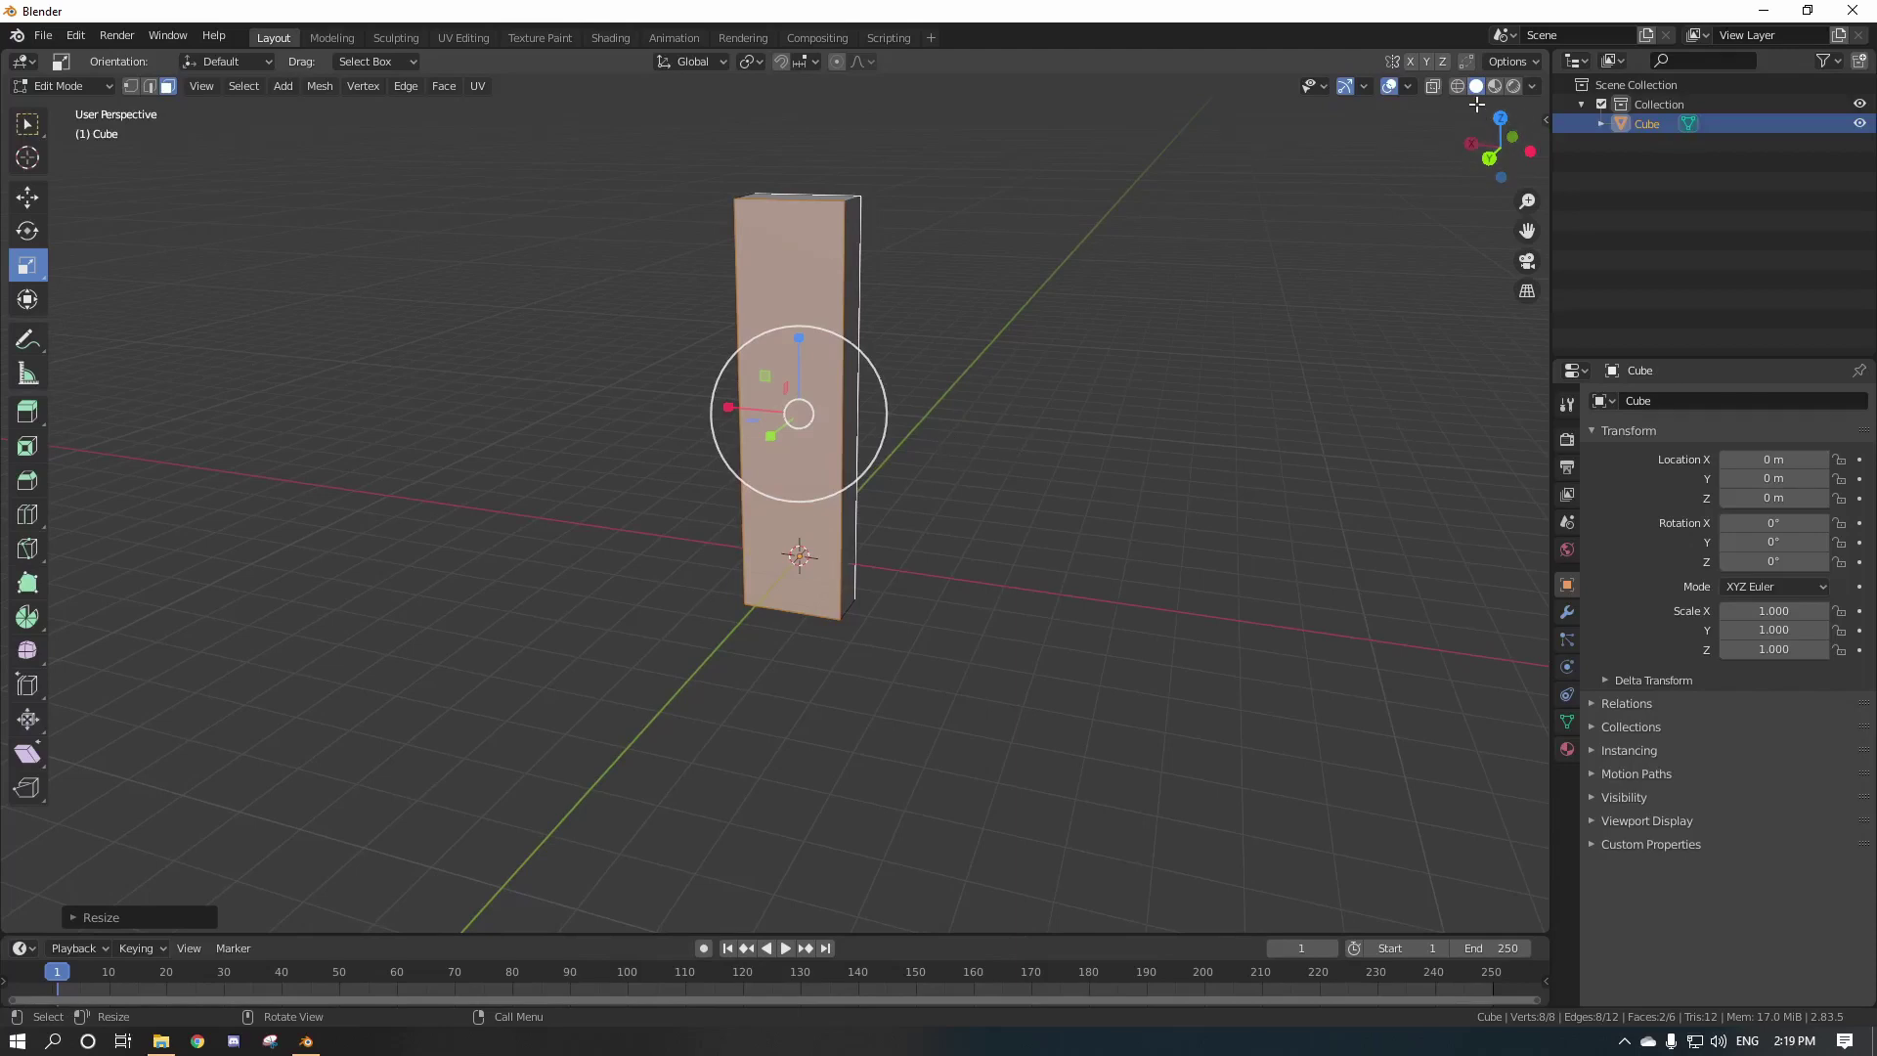
middle_click_drag(1080, 552, 1075, 536, "shift")
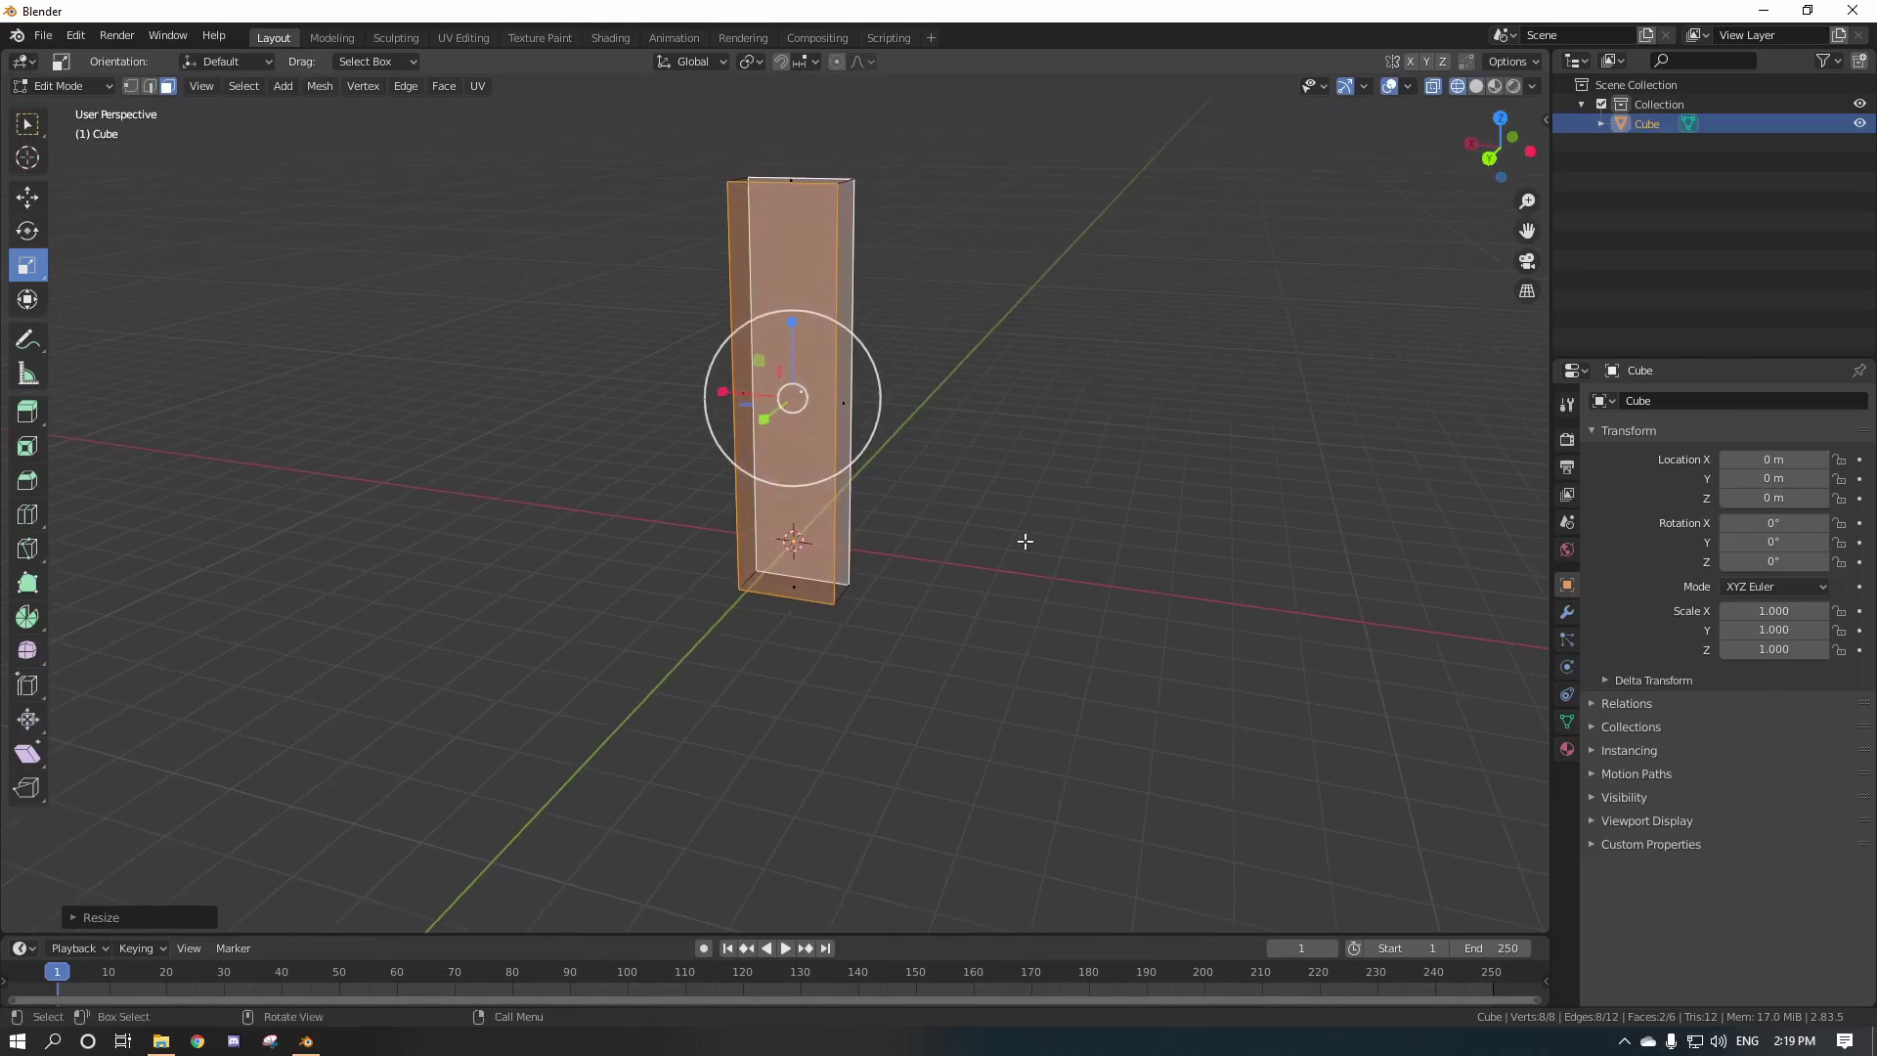
key("2")
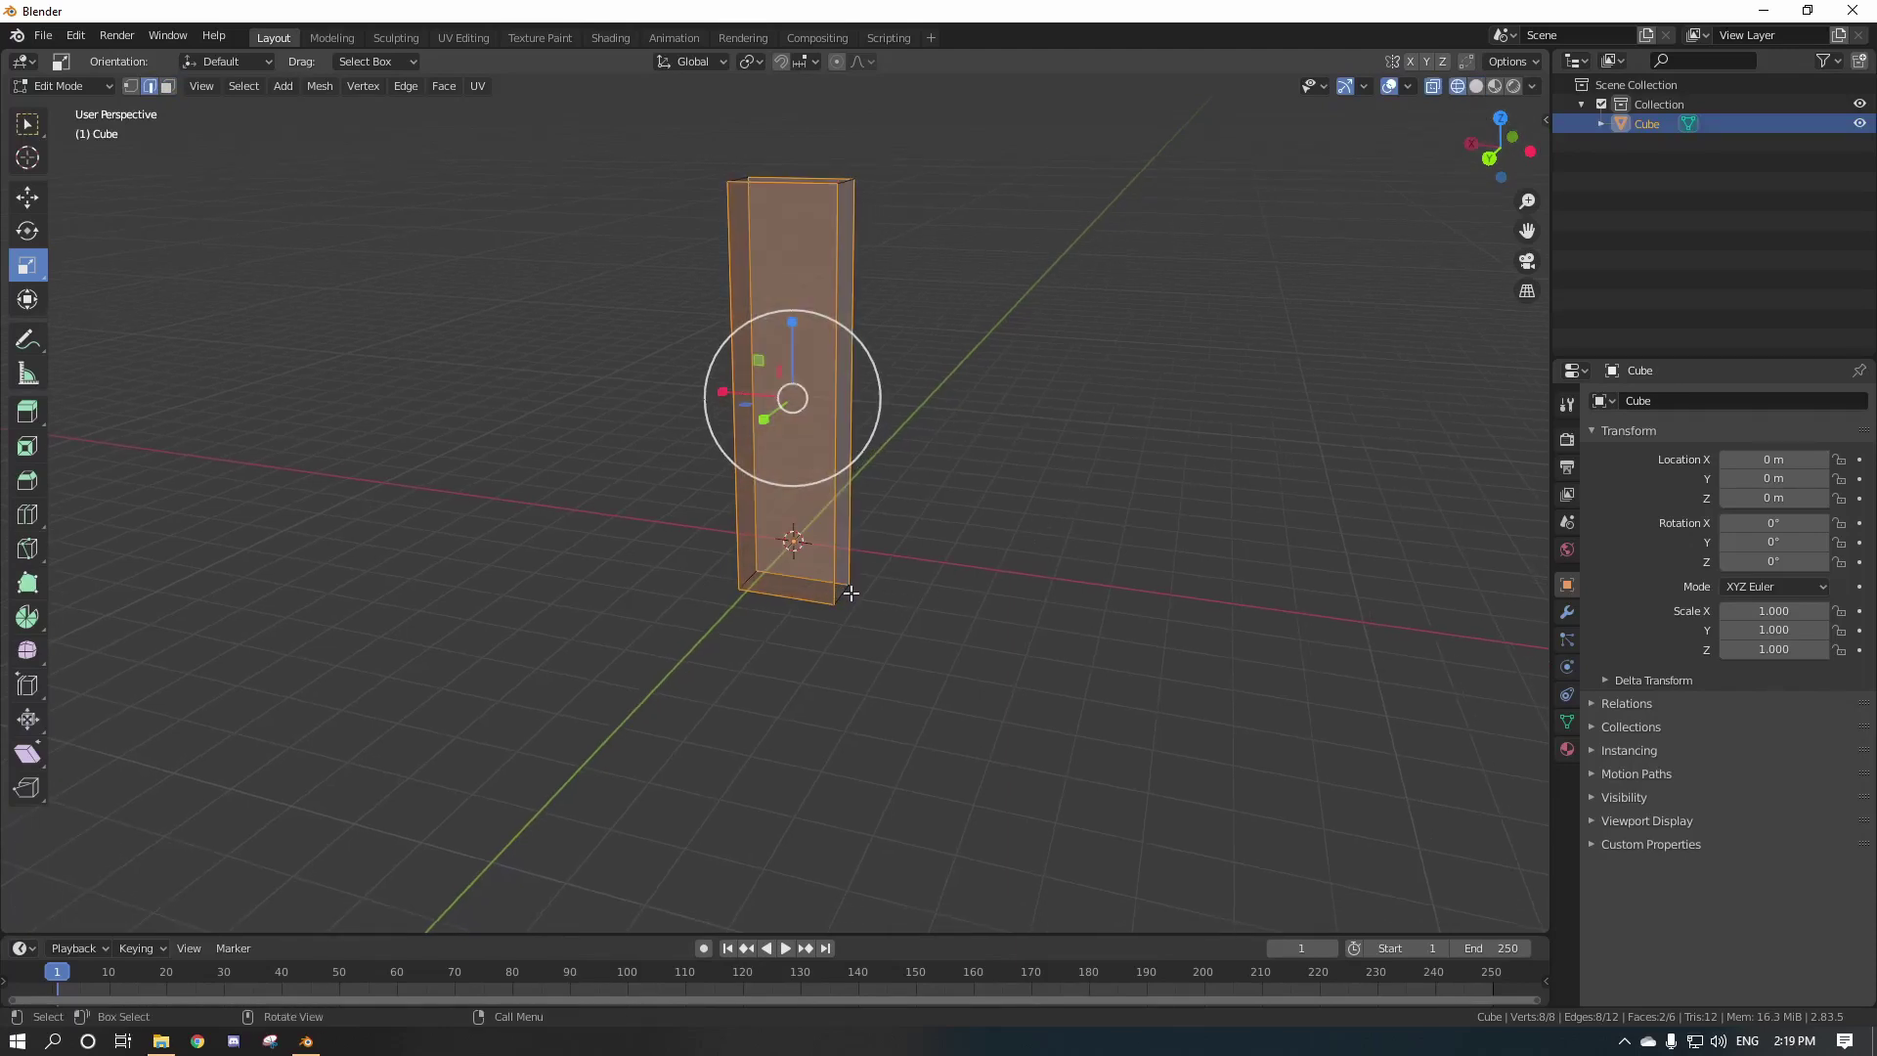
left_click(841, 595)
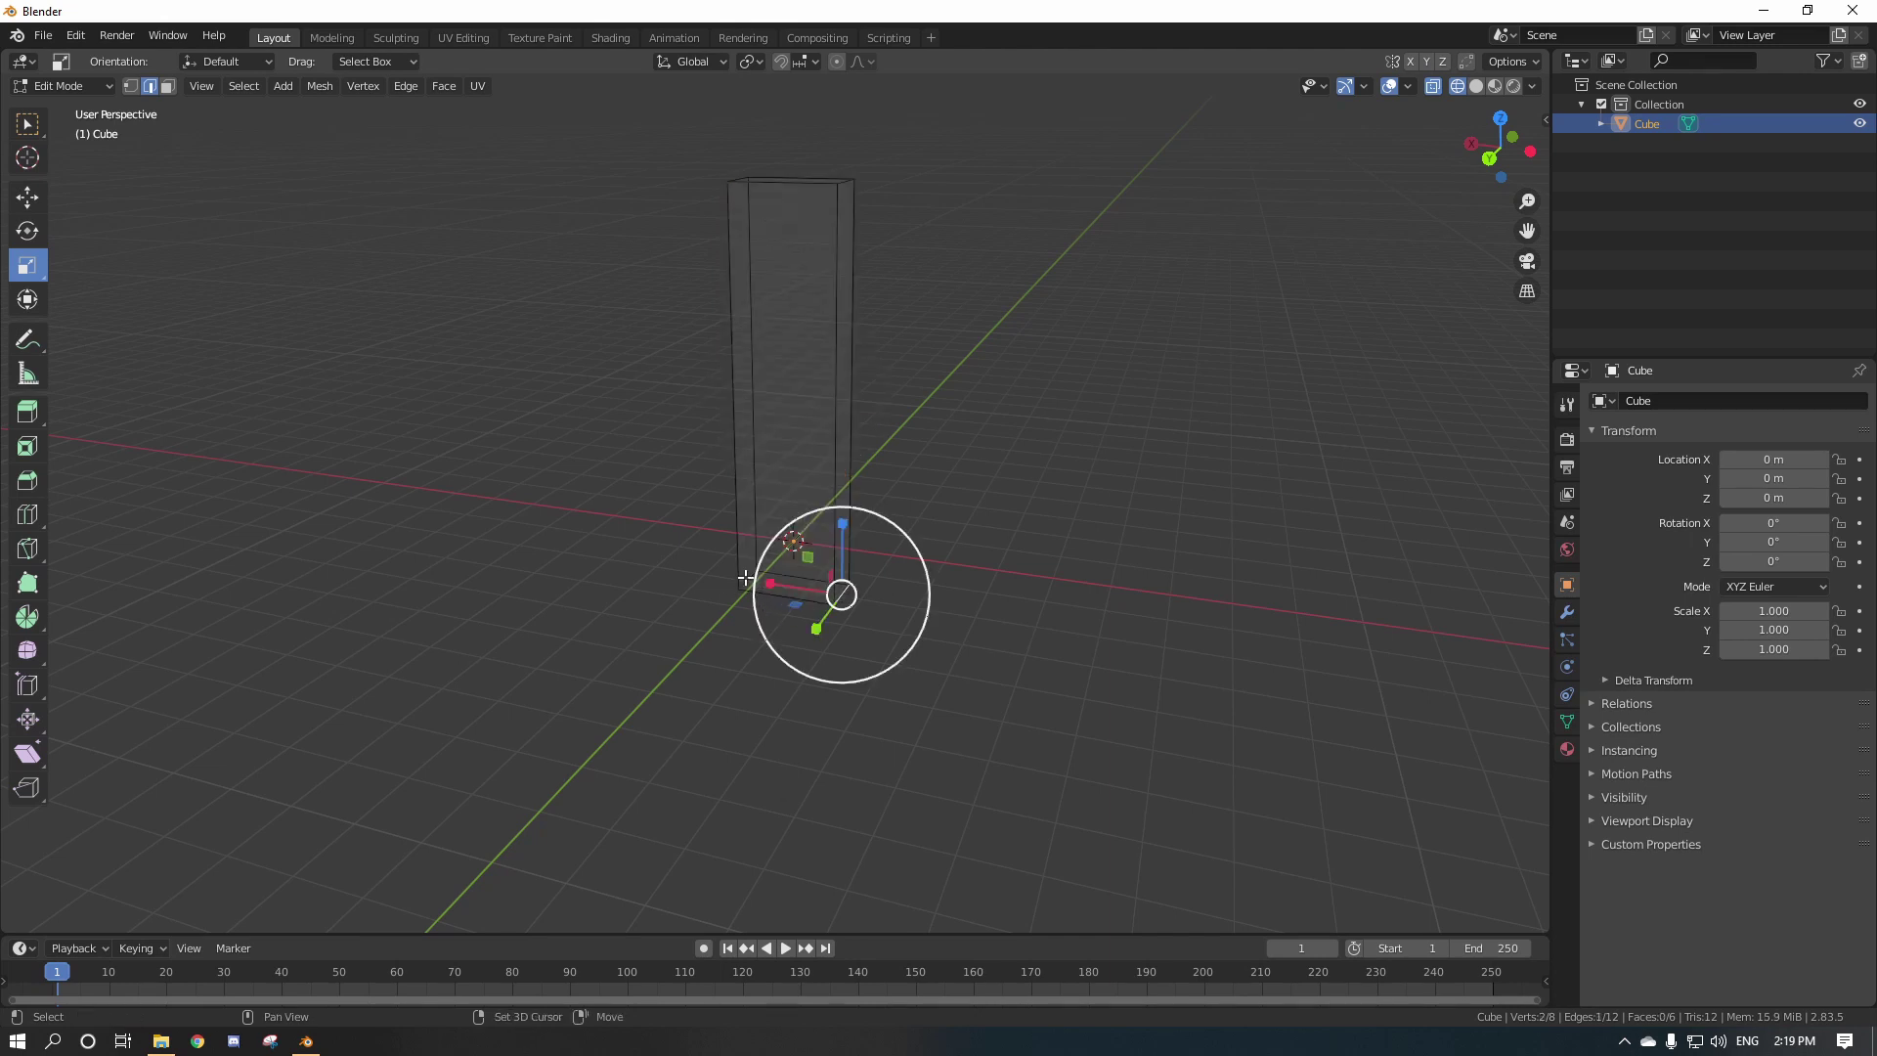
left_click(748, 582, "shift")
scroll(777, 652, "up", 5)
middle_click_drag(777, 652, 778, 631, "shift")
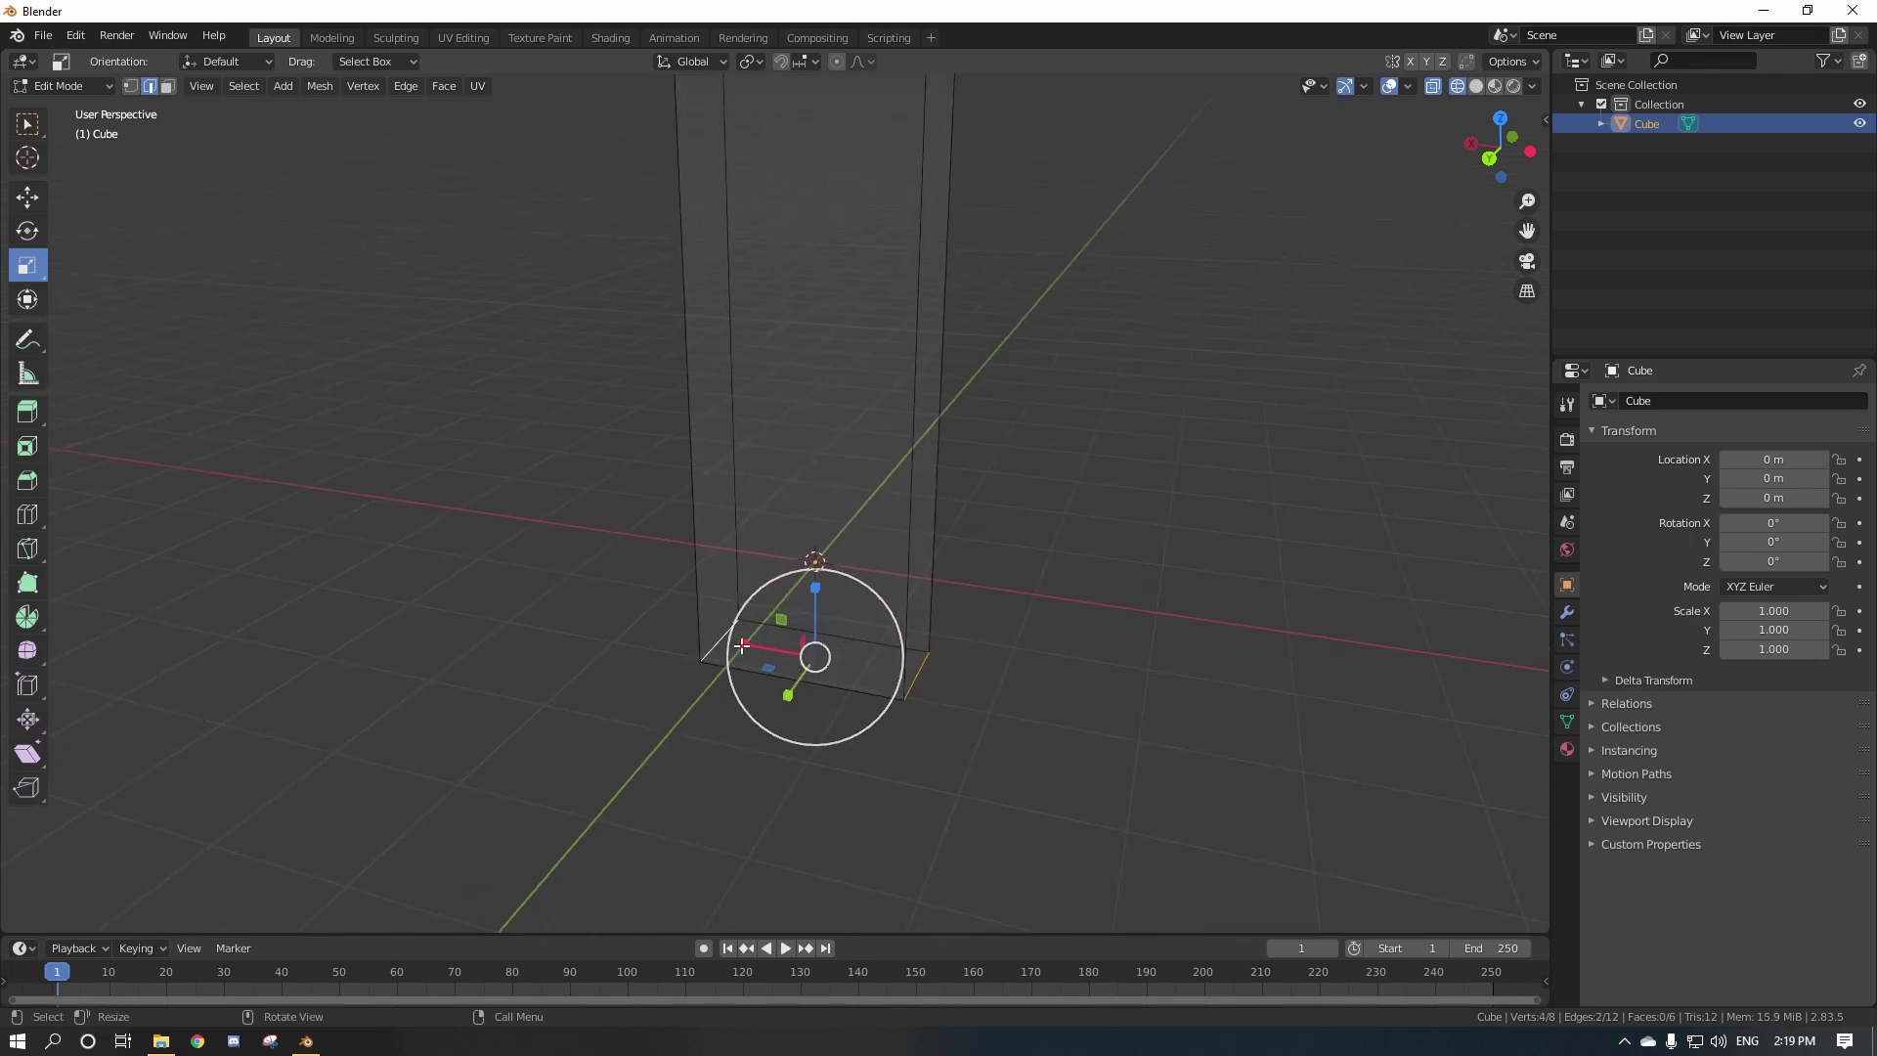
mouse_move(745, 644)
left_mouse_down()
mouse_move(787, 658)
mouse_move(766, 652)
left_mouse_up()
scroll(778, 644, "down", 4)
Return the viewport to solid shading and select the column's bottom face in face mode.
middle_click_drag(796, 630, 876, 511)
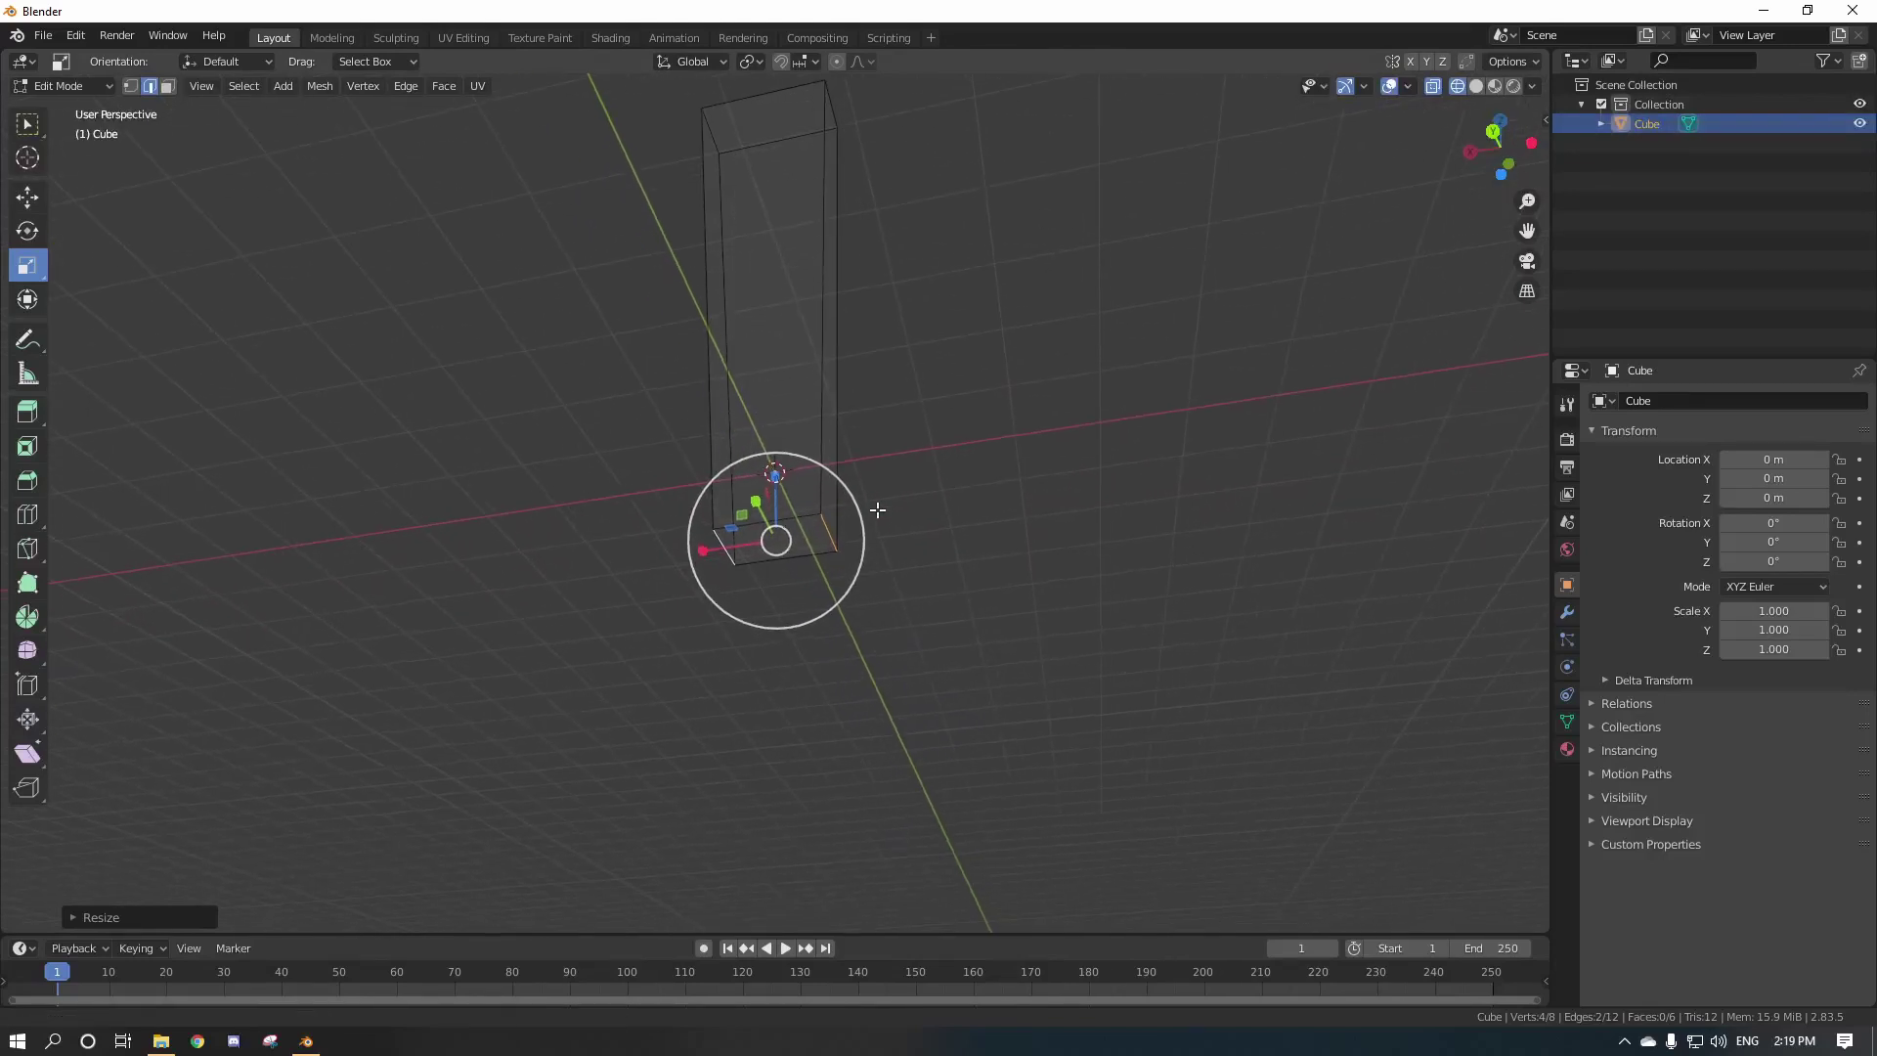
left_click(1478, 87)
key("3")
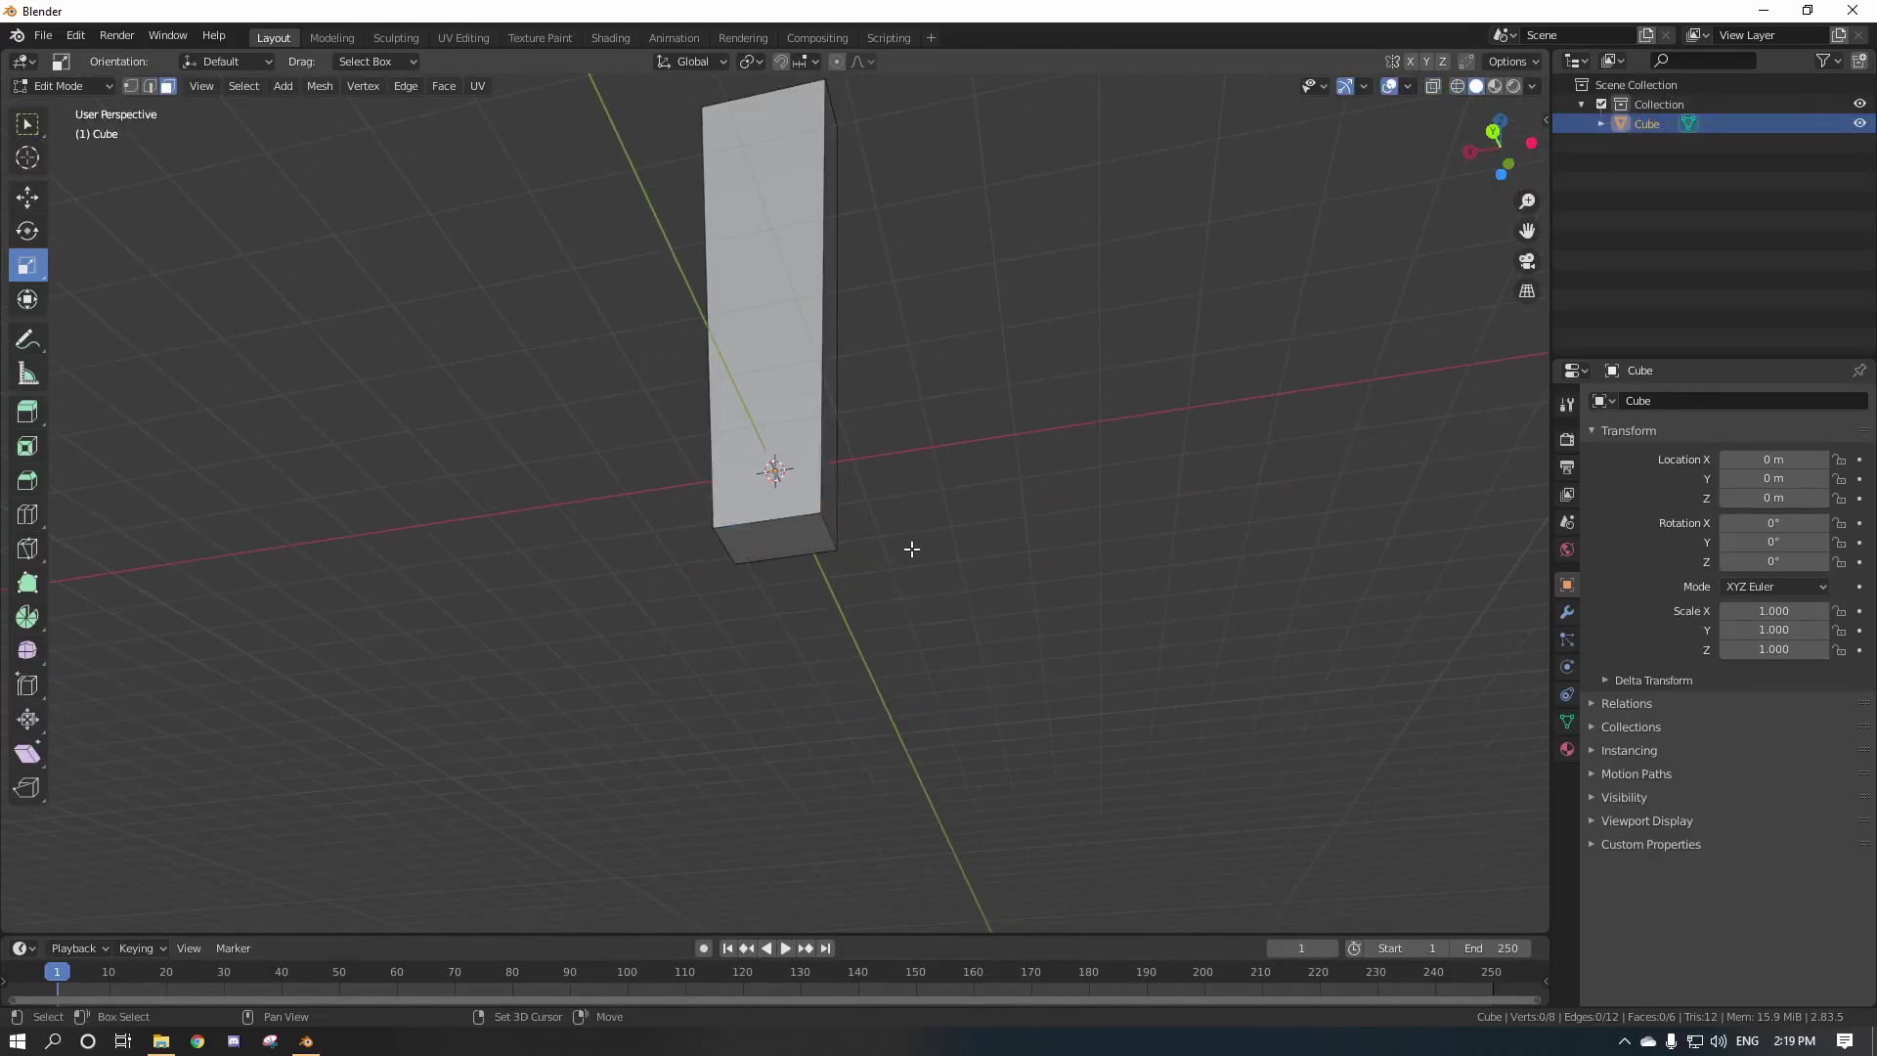
middle_click_drag(909, 545, 867, 515)
left_click(812, 491)
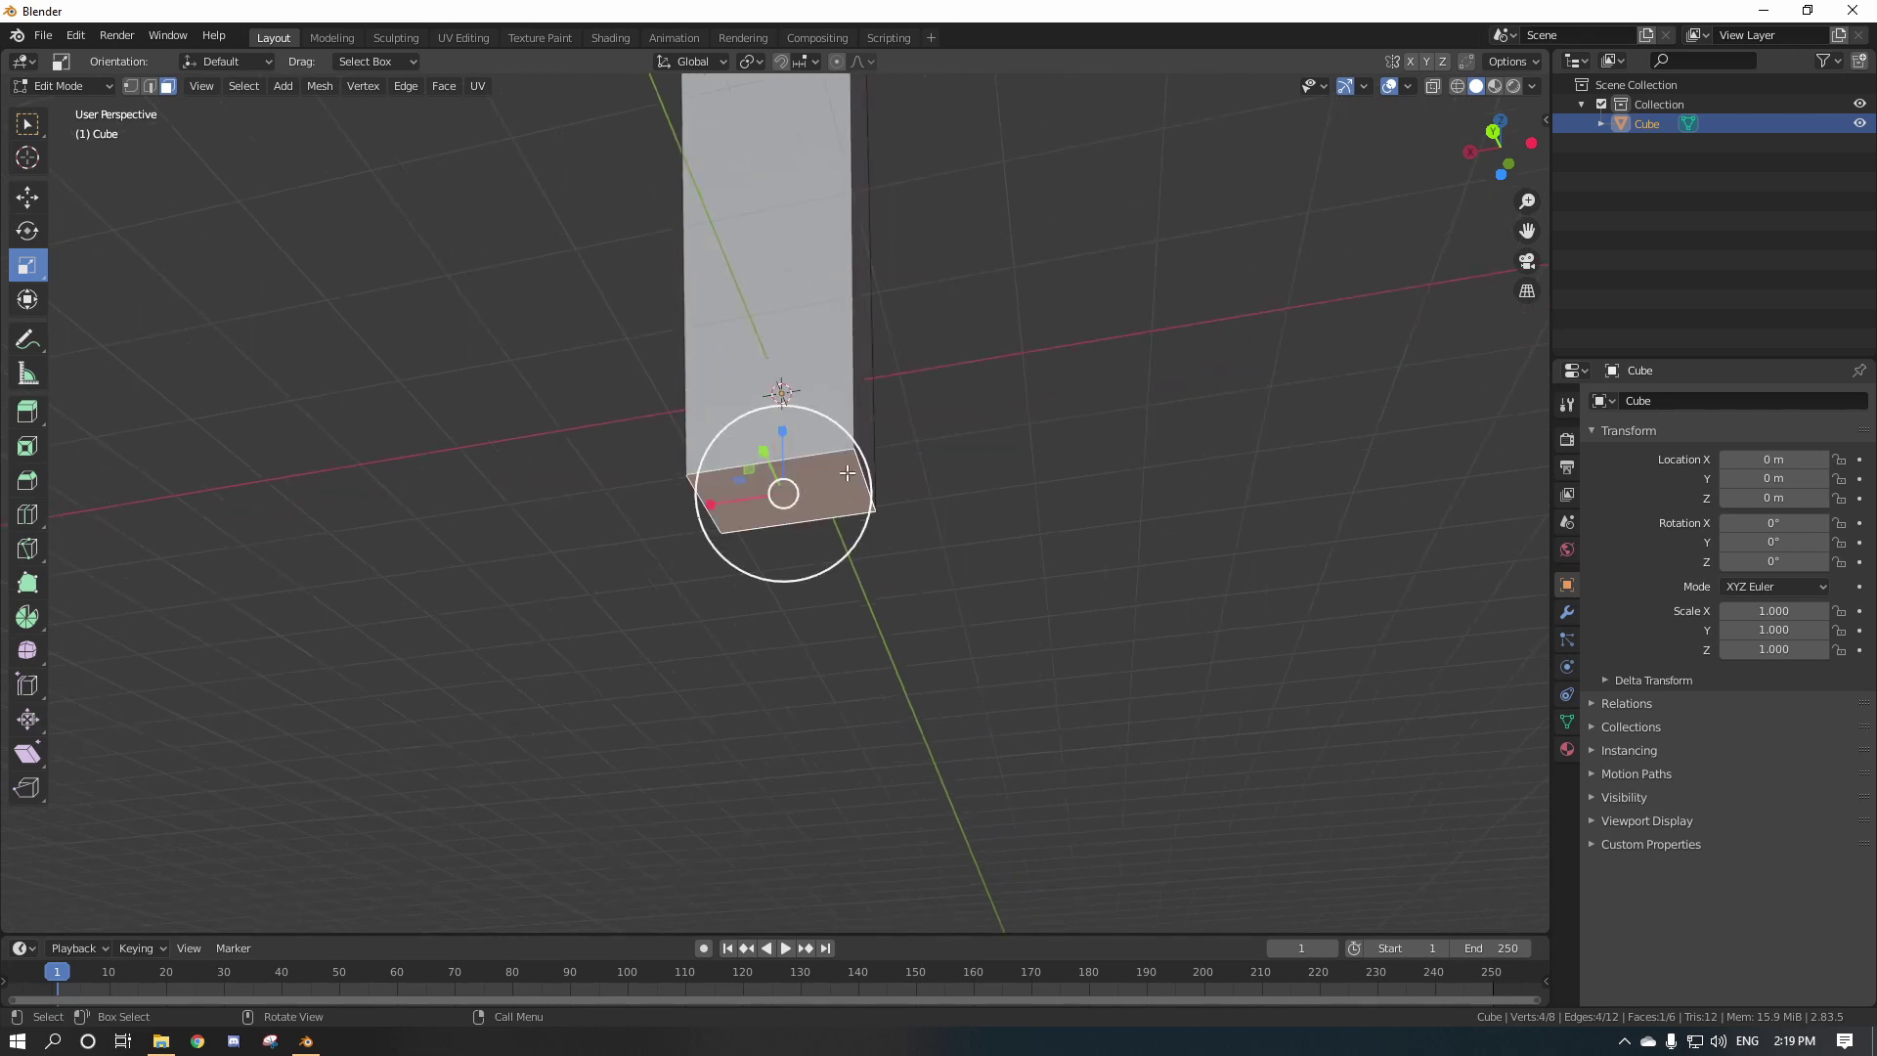
Try extruding the column's bottom face downward in two successive sections, and undo both extrusions.
key("e")
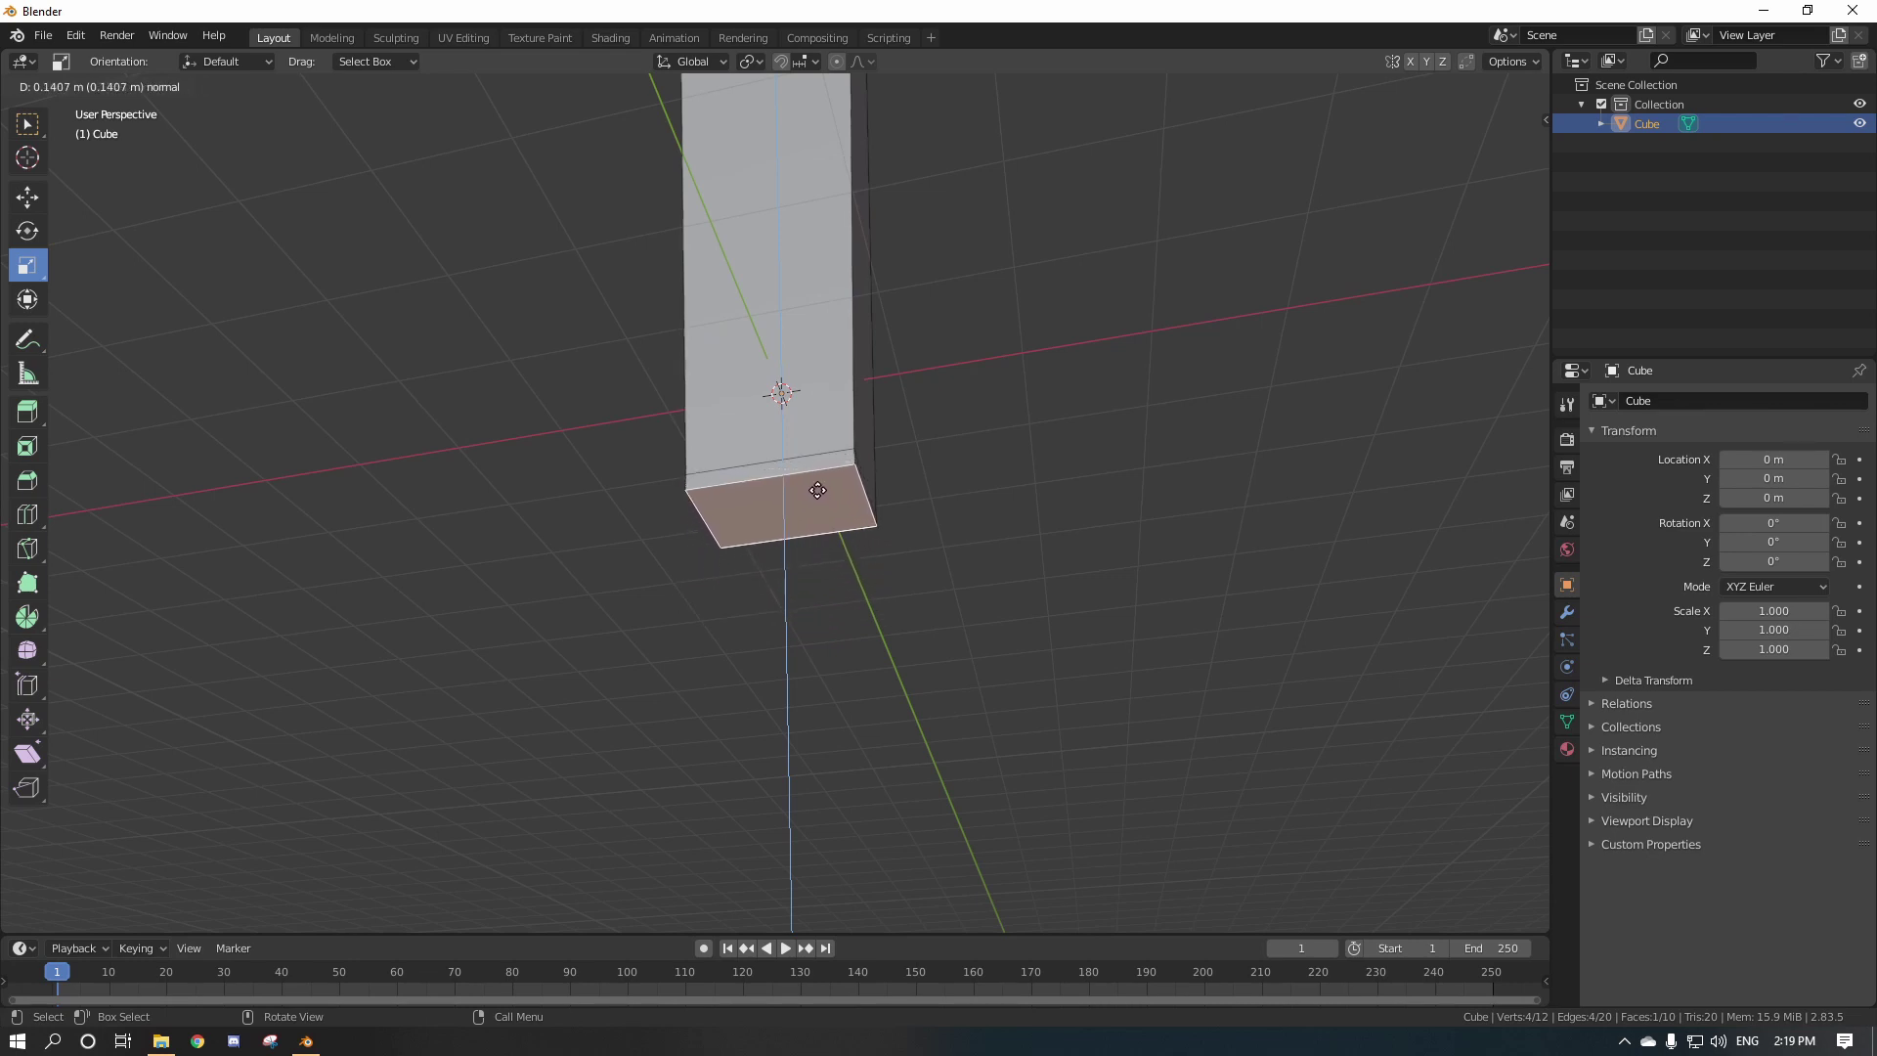
left_click(816, 498)
key("e")
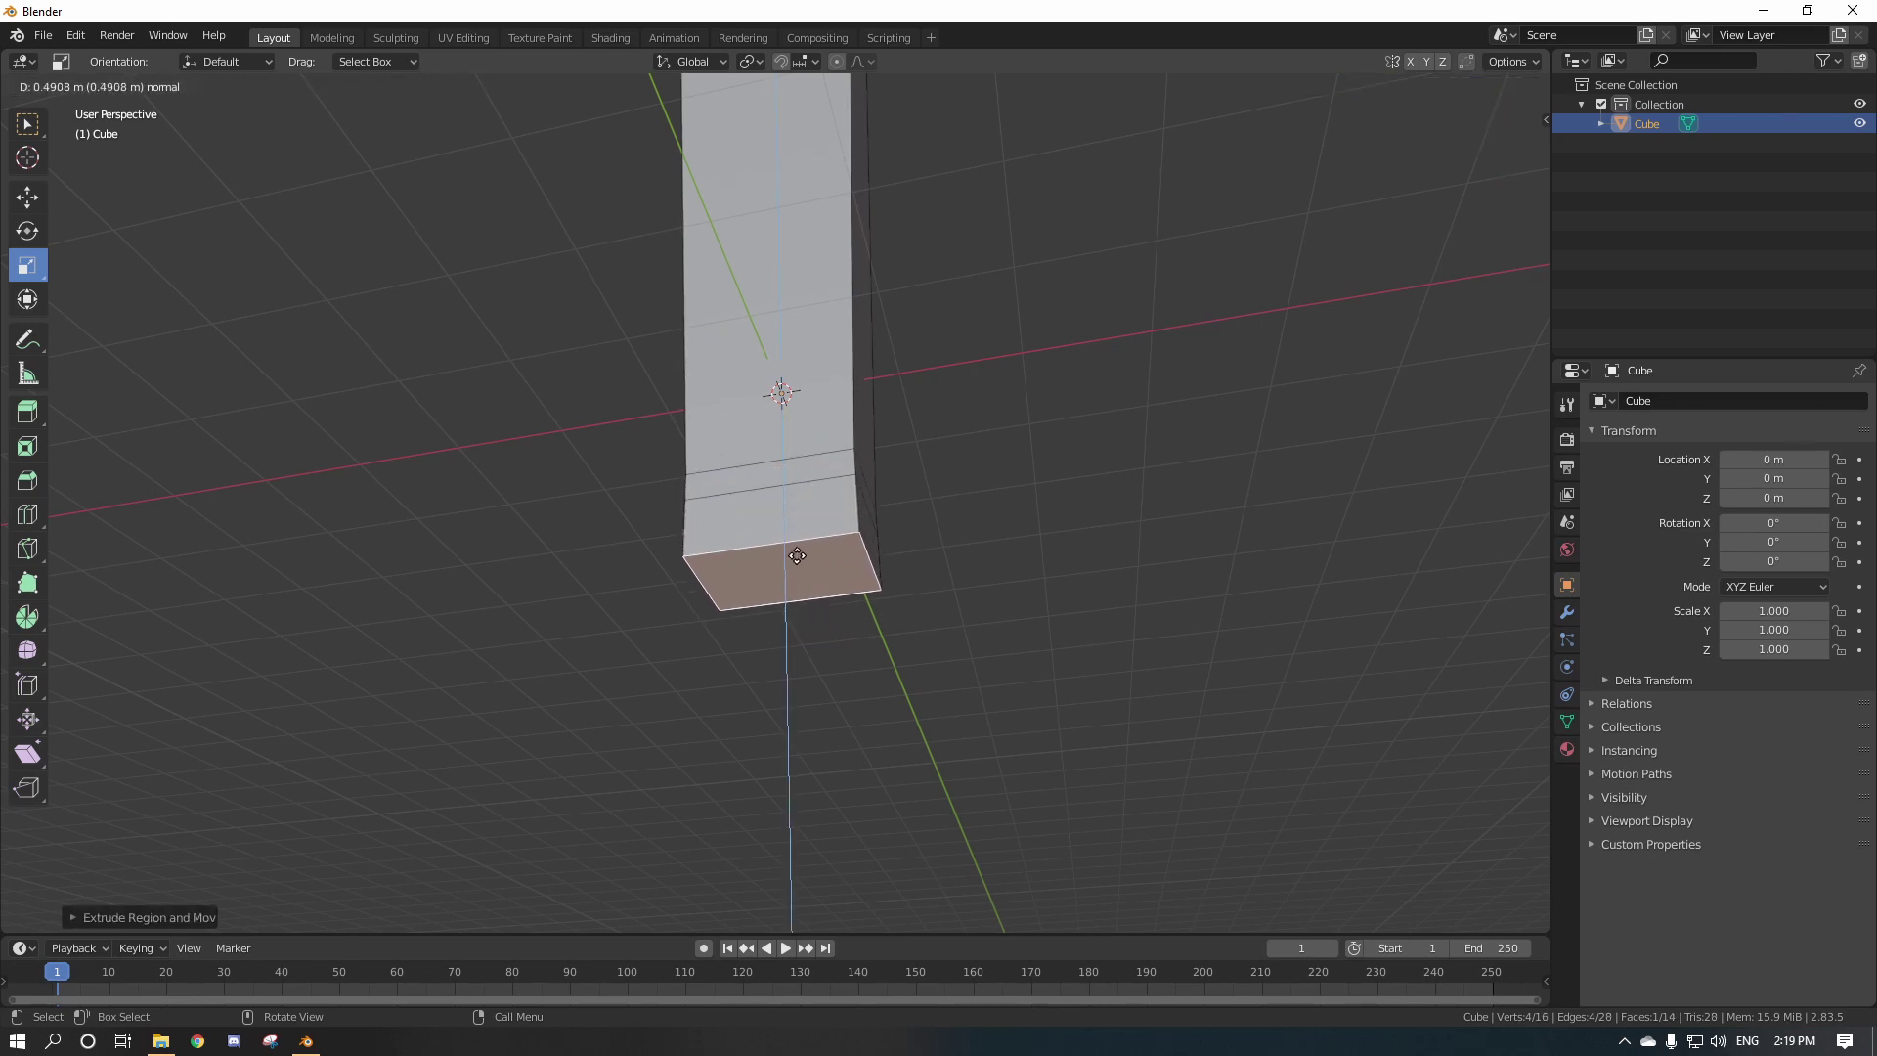
left_click(779, 611)
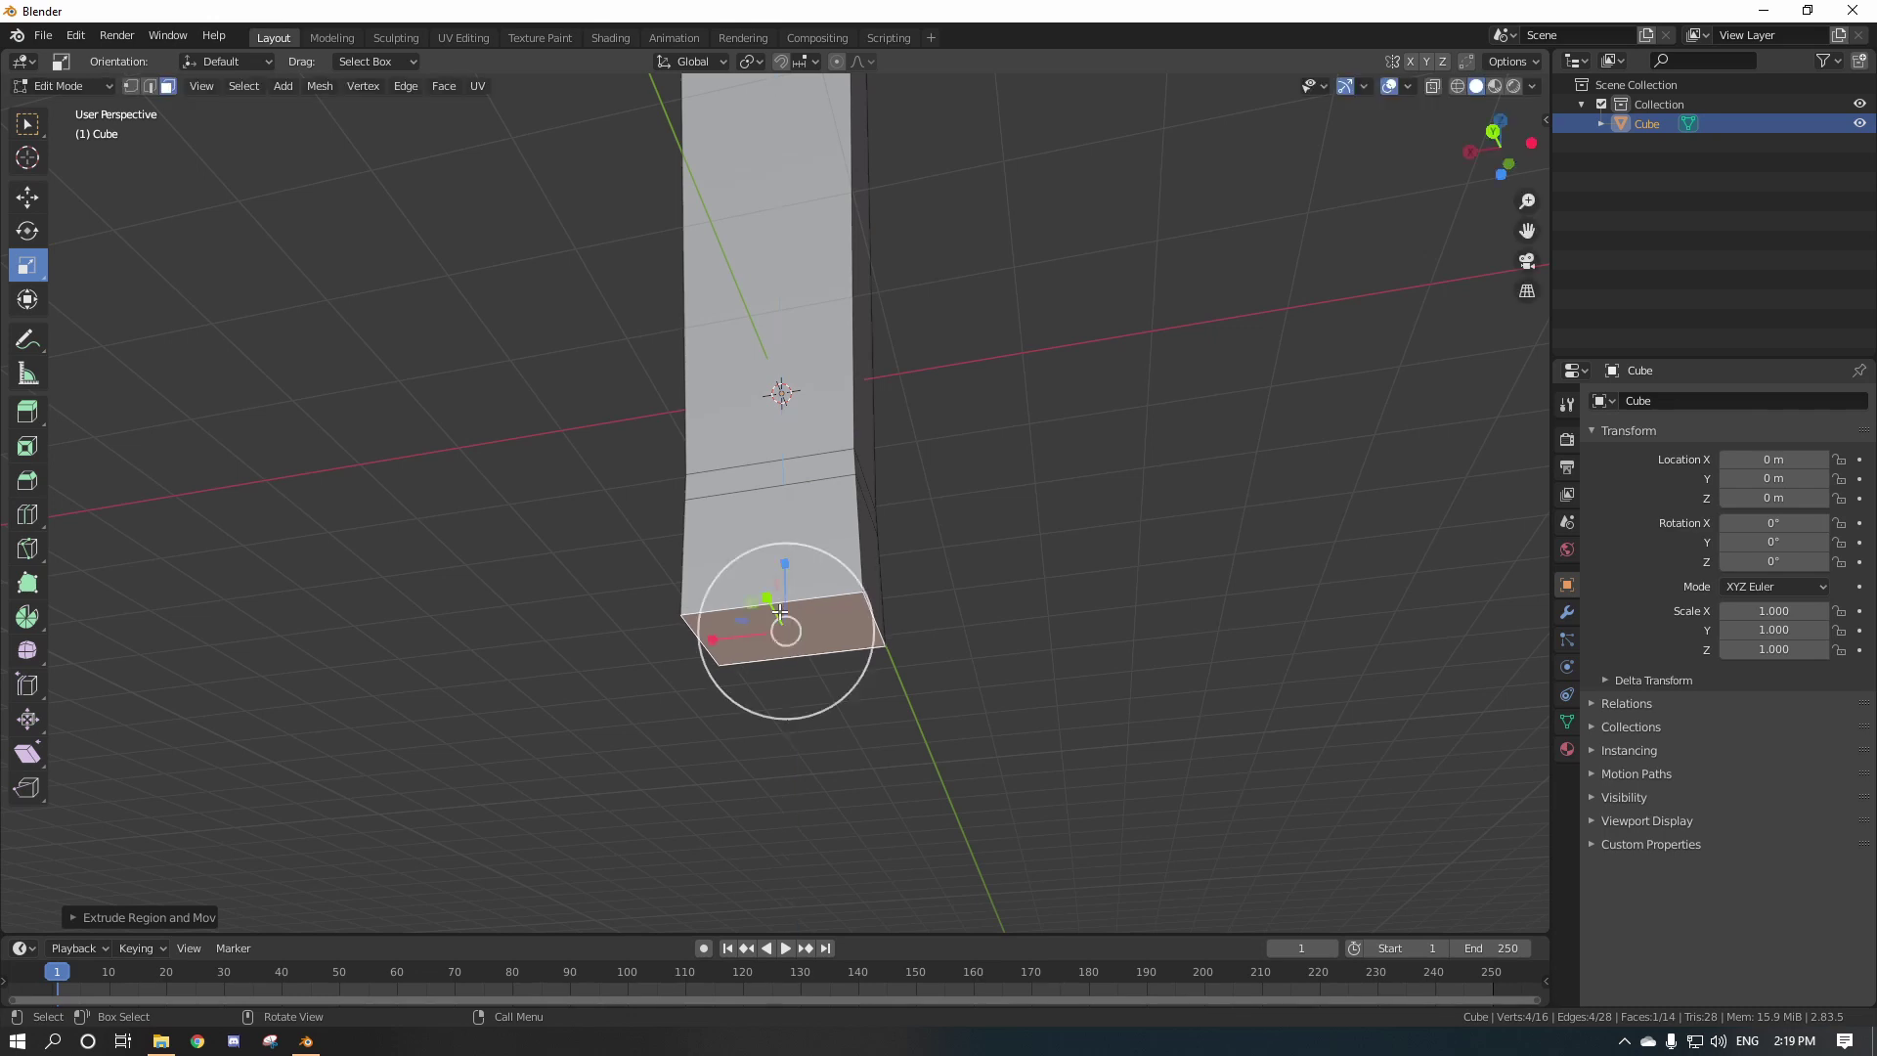
key("ctrl+z")
key("ctrl+z")
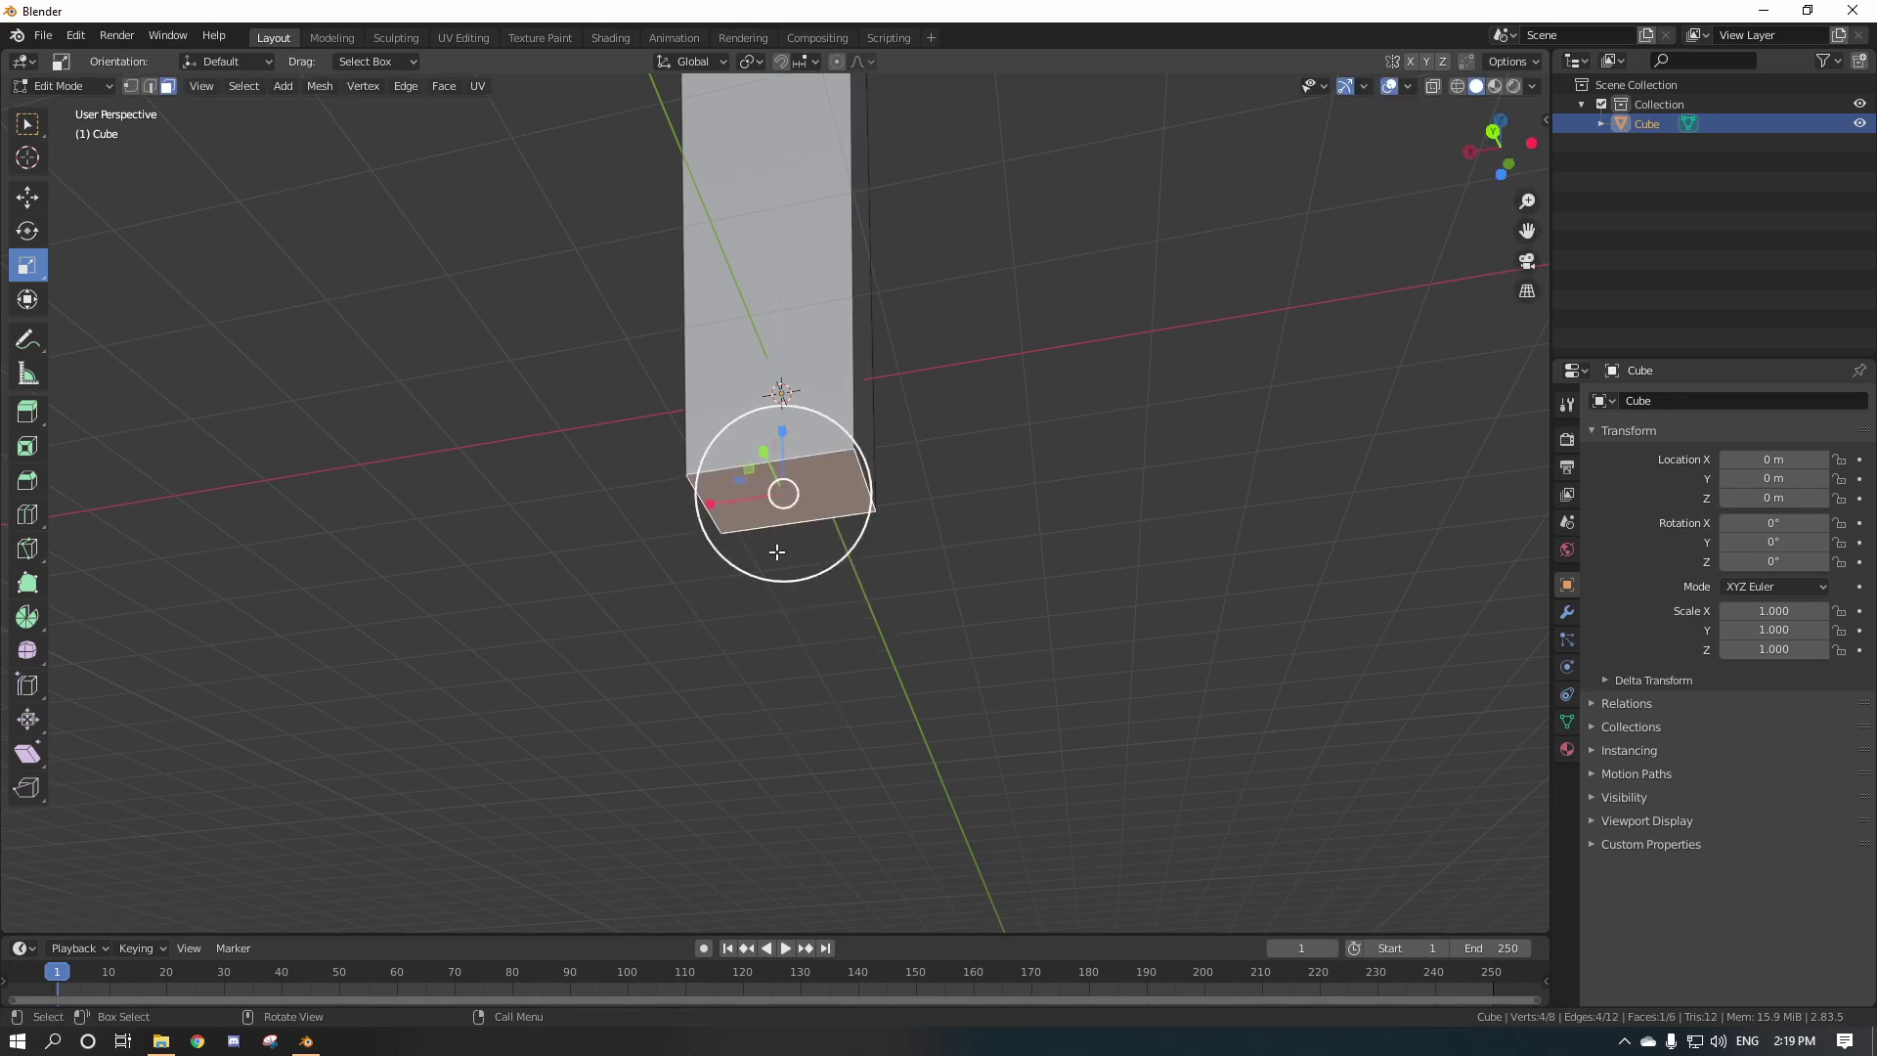
Extrude the column's bottom face downward about 1.3 m and inset a smaller face within its new end.
key("e")
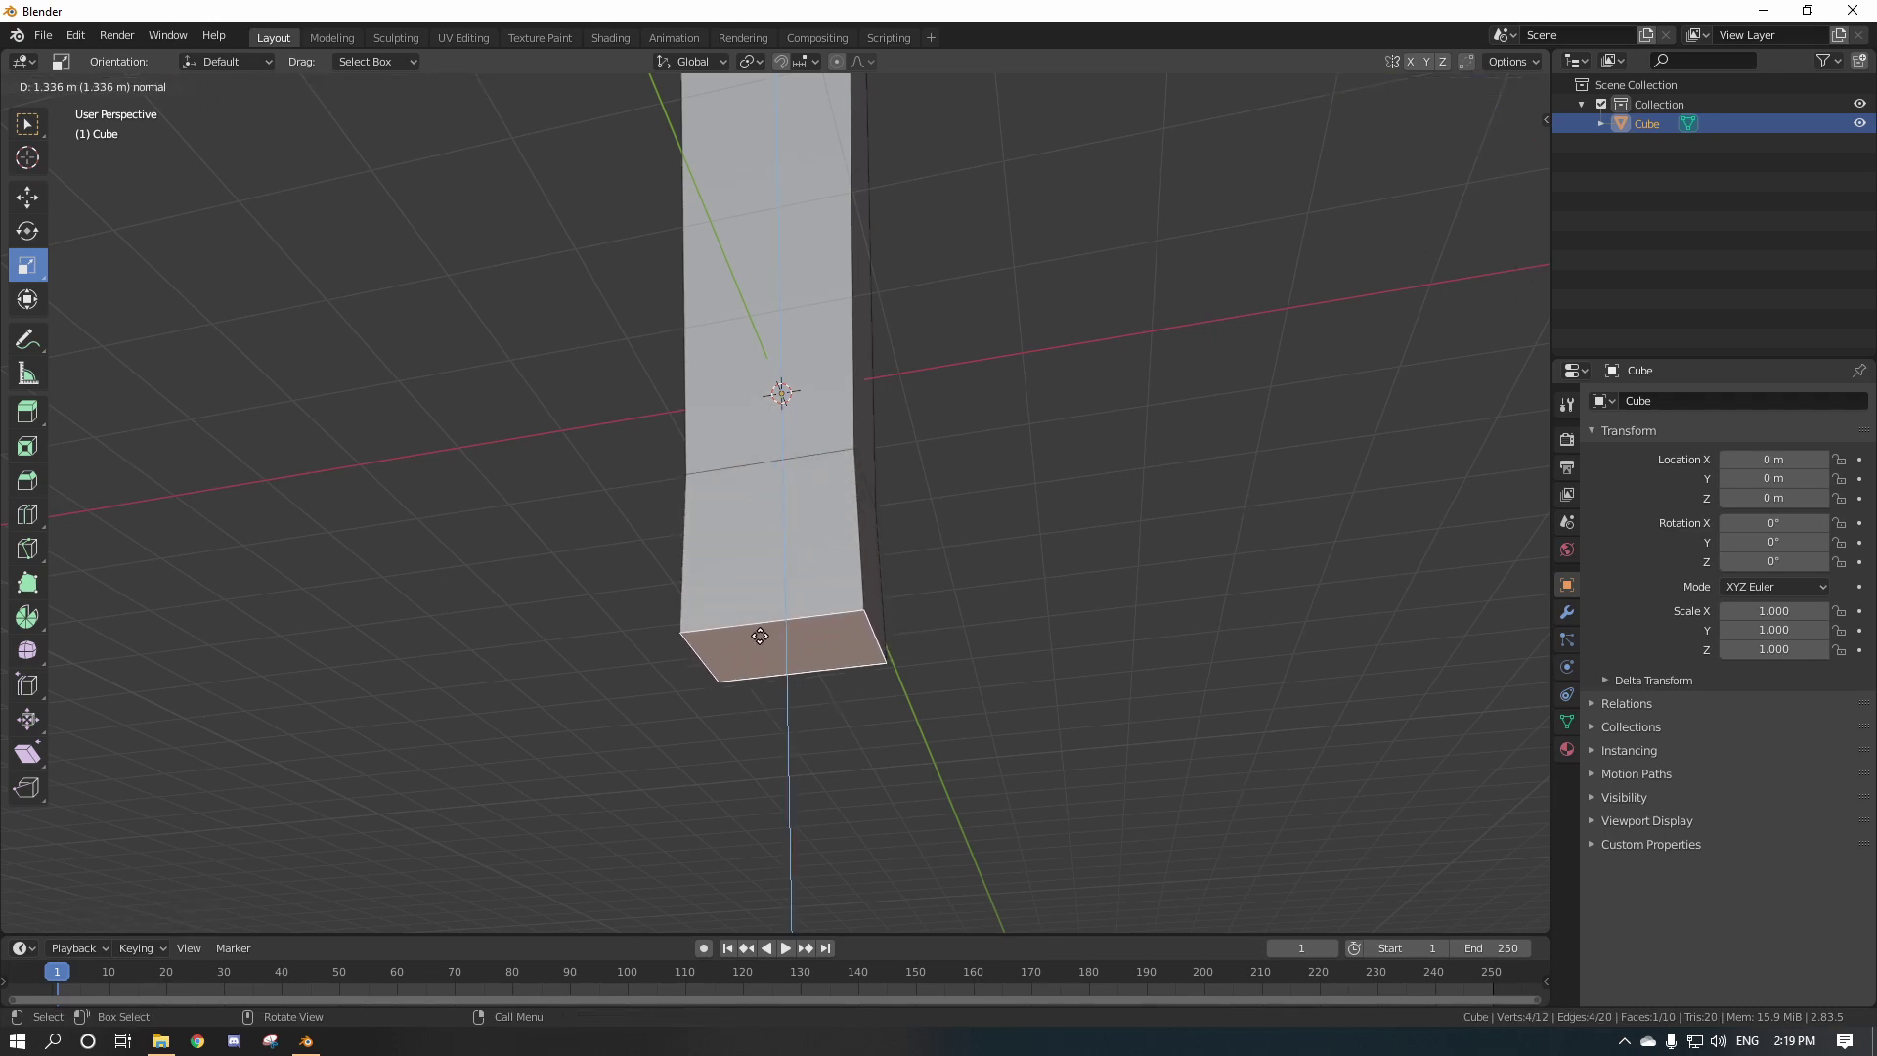
left_click(759, 640)
middle_click_drag(880, 604, 956, 525)
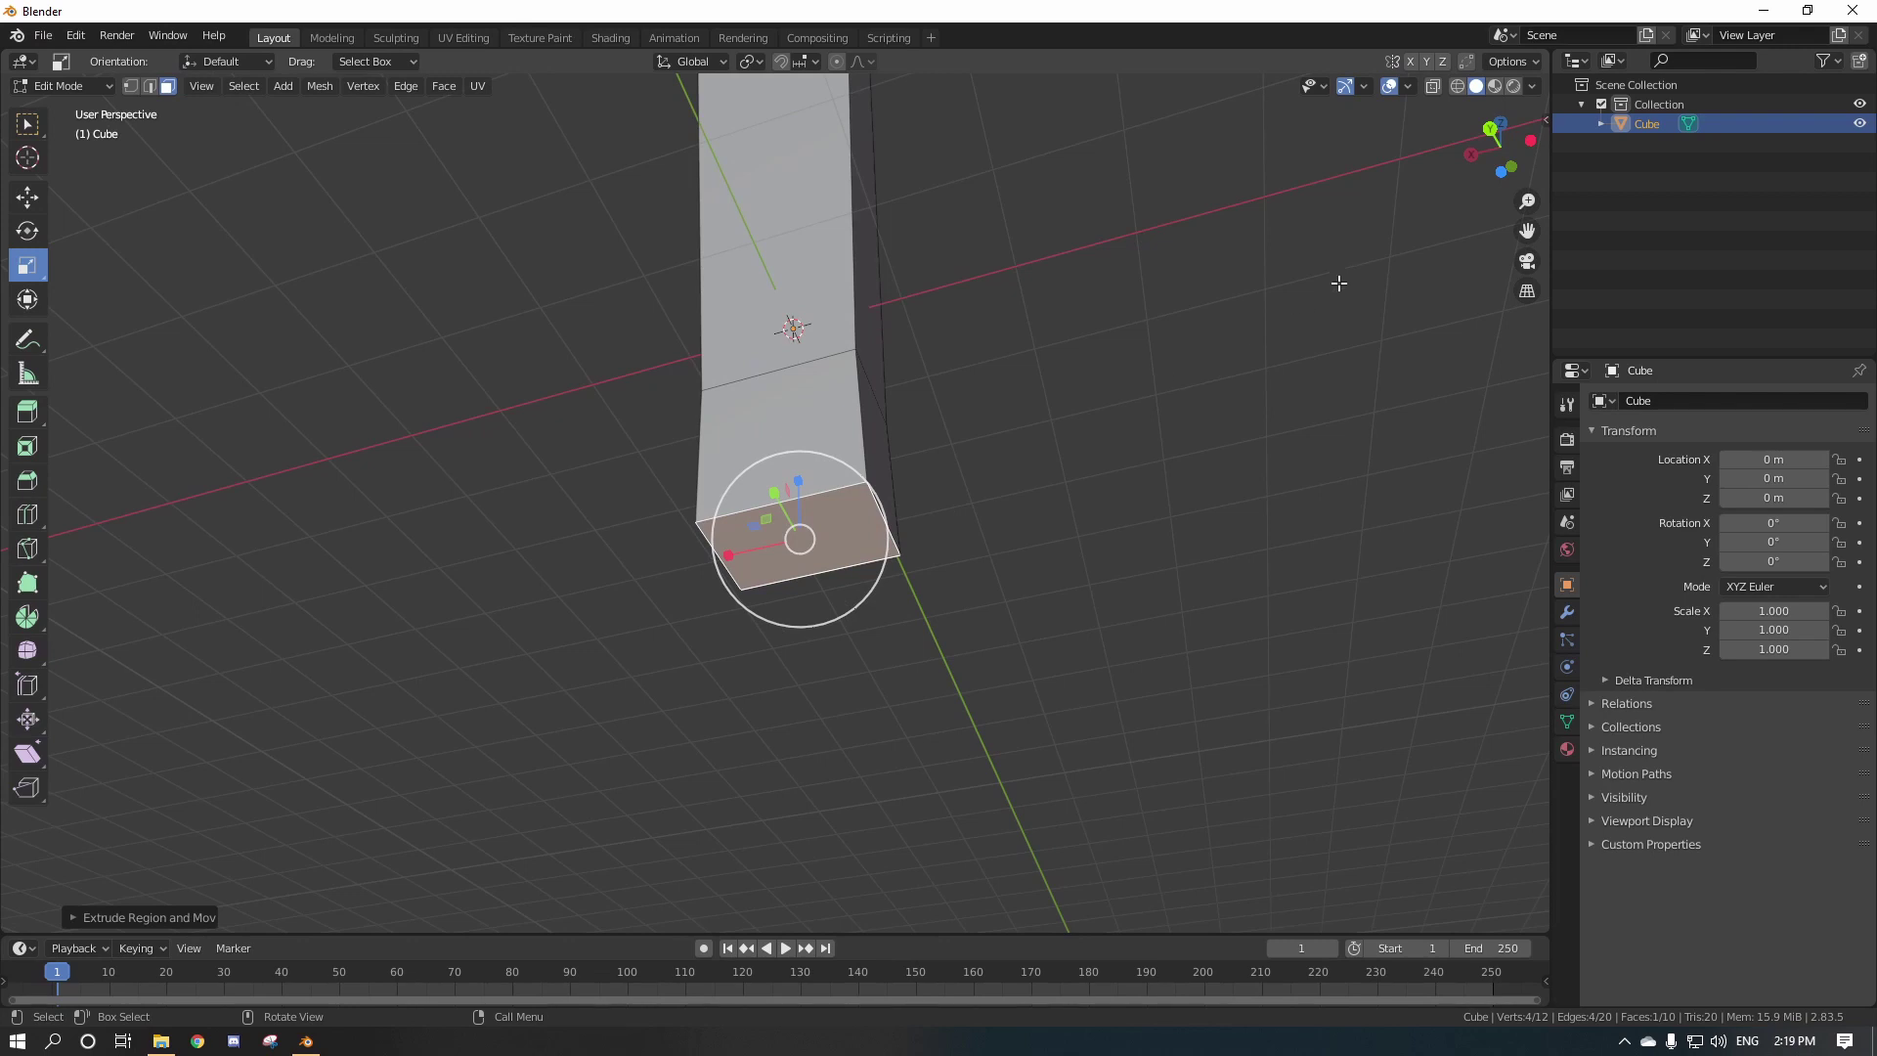
middle_click_drag(1287, 318, 1265, 304)
key("i")
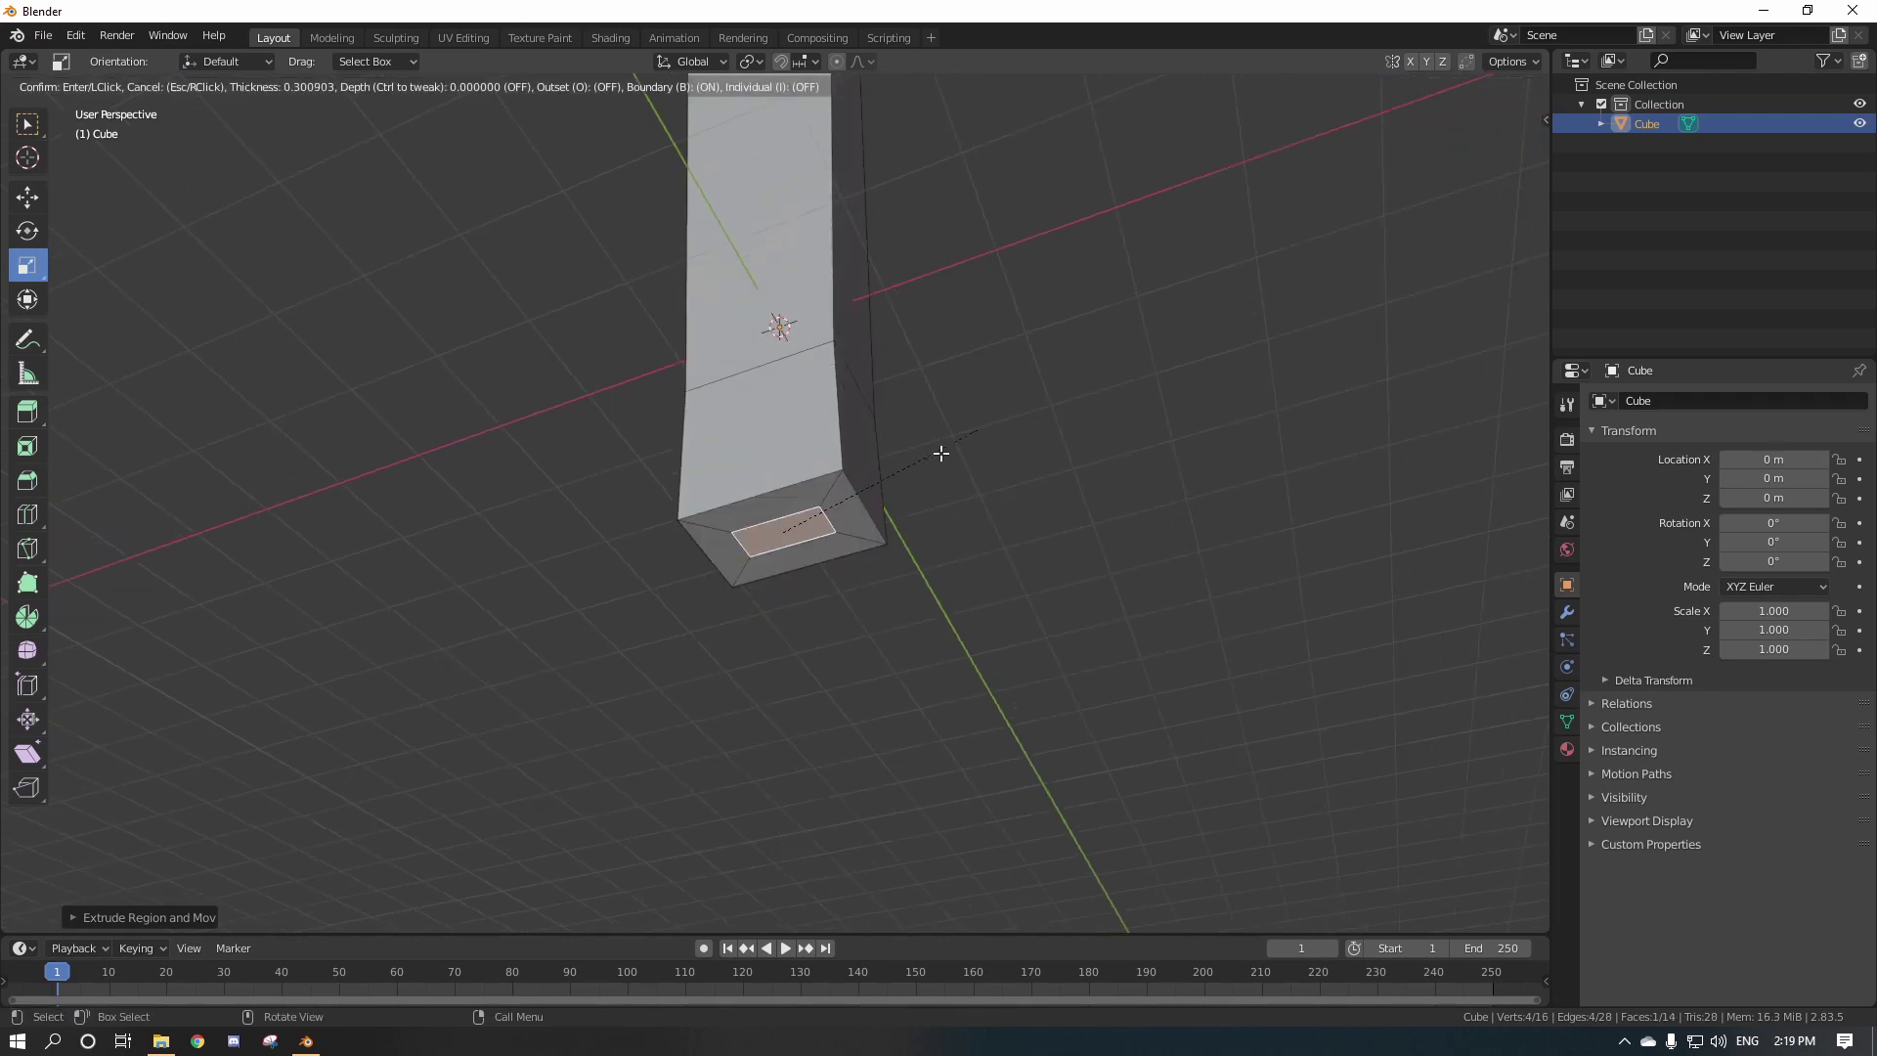
left_click(993, 426)
Move the inset bottom face slightly down along Z to form a tapered tip, and clear the selection.
left_click(27, 196)
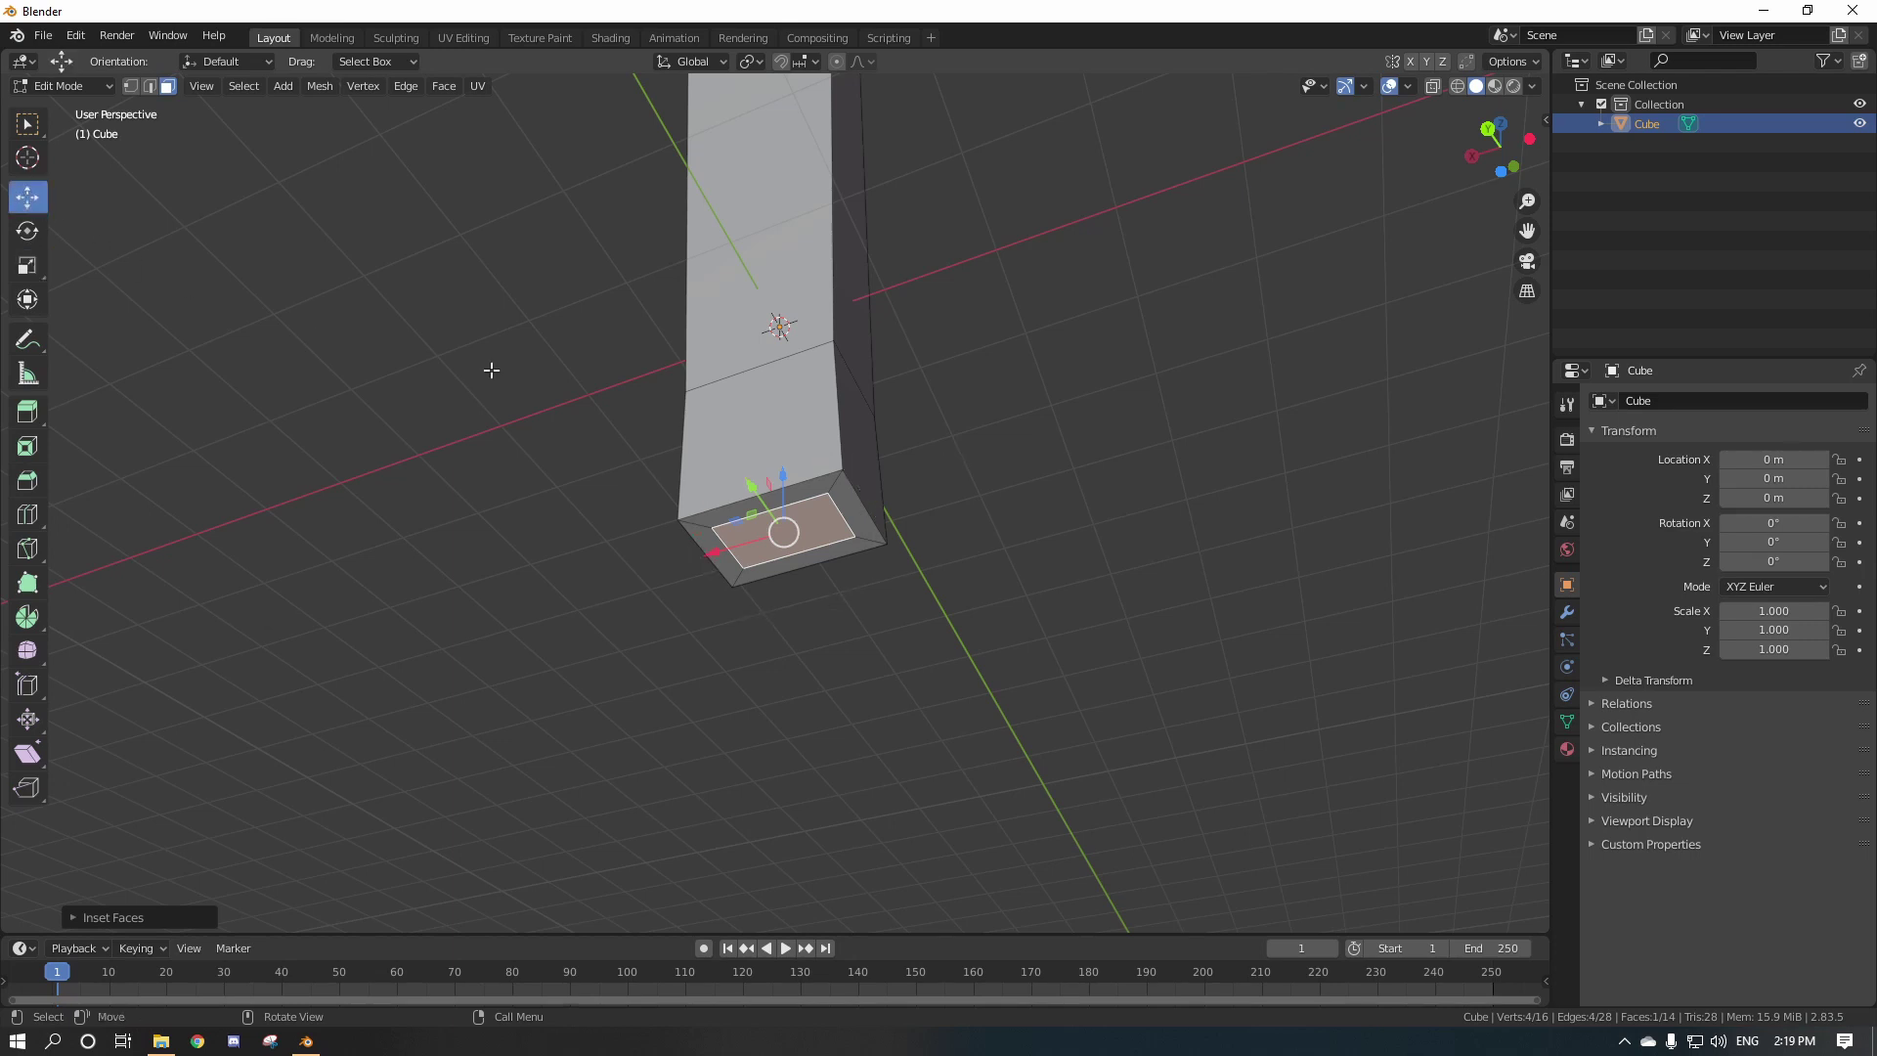
left_click_drag(781, 476, 782, 494)
left_click(1076, 447)
scroll(1074, 458, "down", 3)
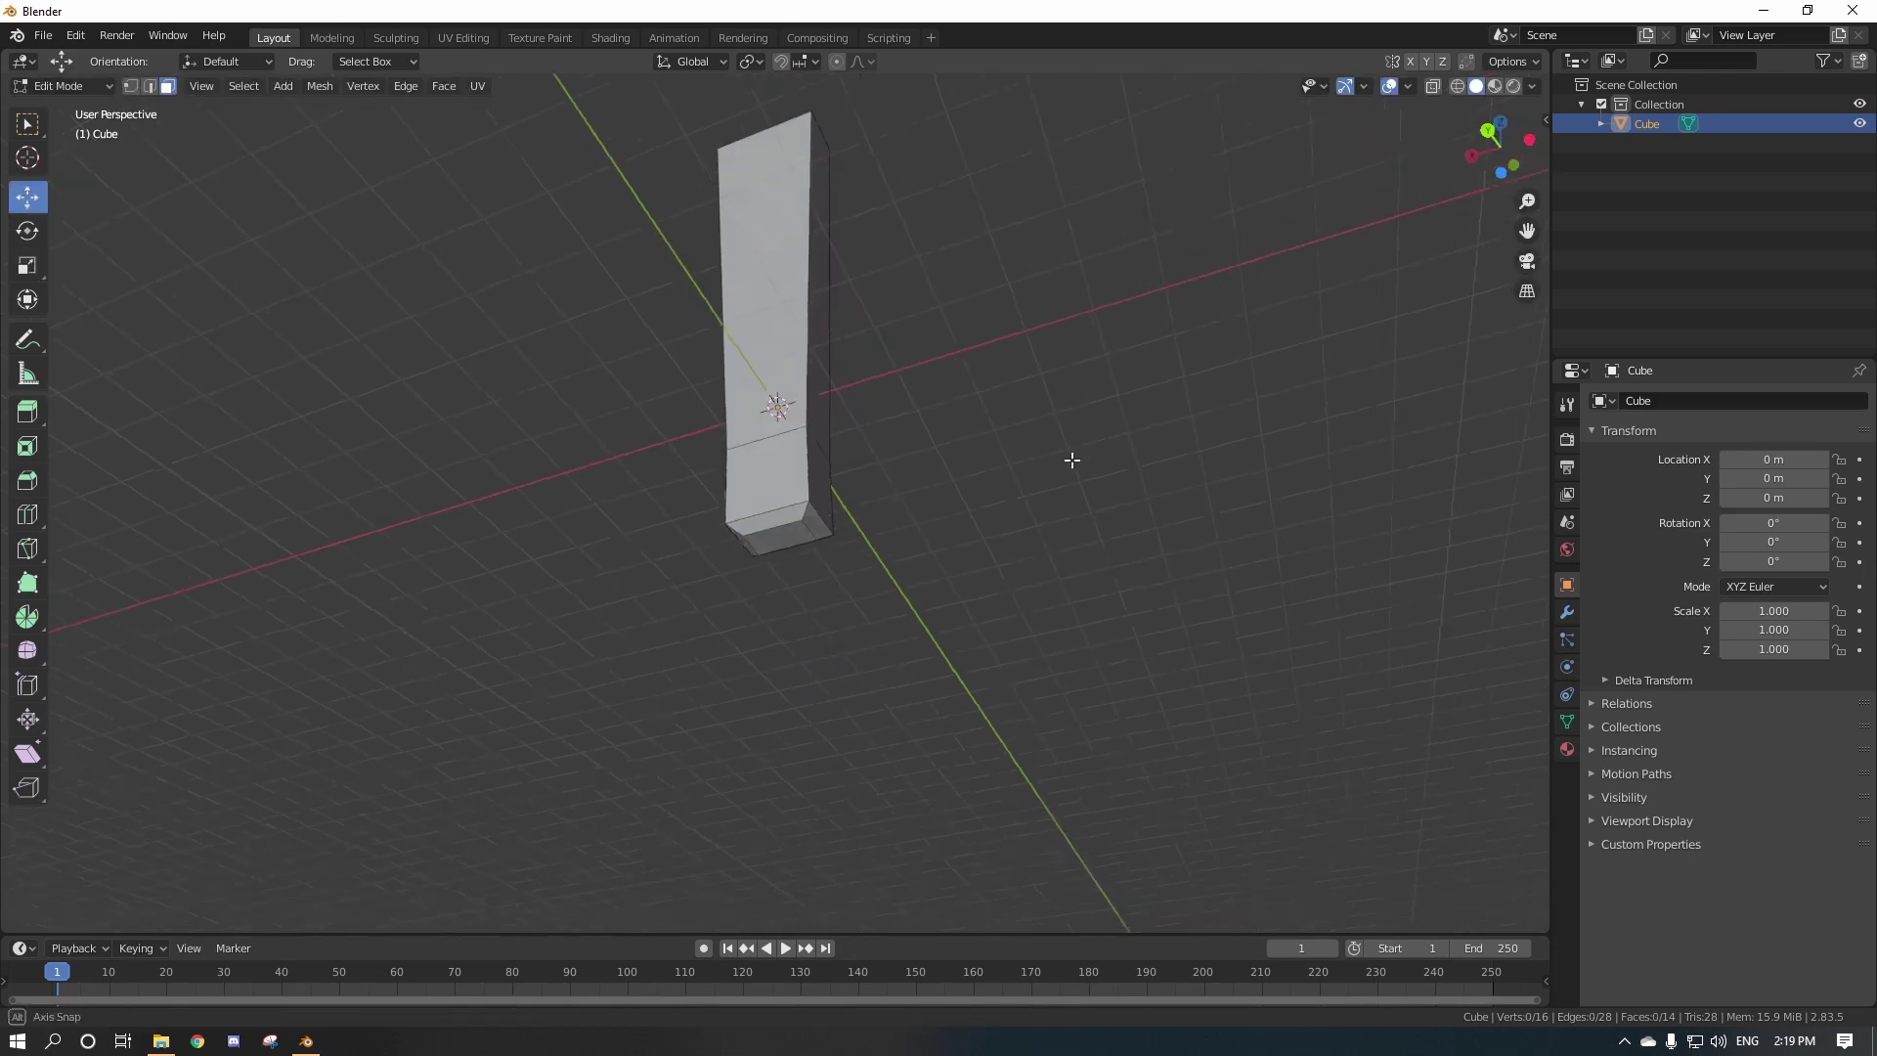
Add a loop cut around the column's lower section and slide it up to just below the existing horizontal edge.
middle_click_drag(1072, 461, 1073, 547)
scroll(1073, 546, "up", 3)
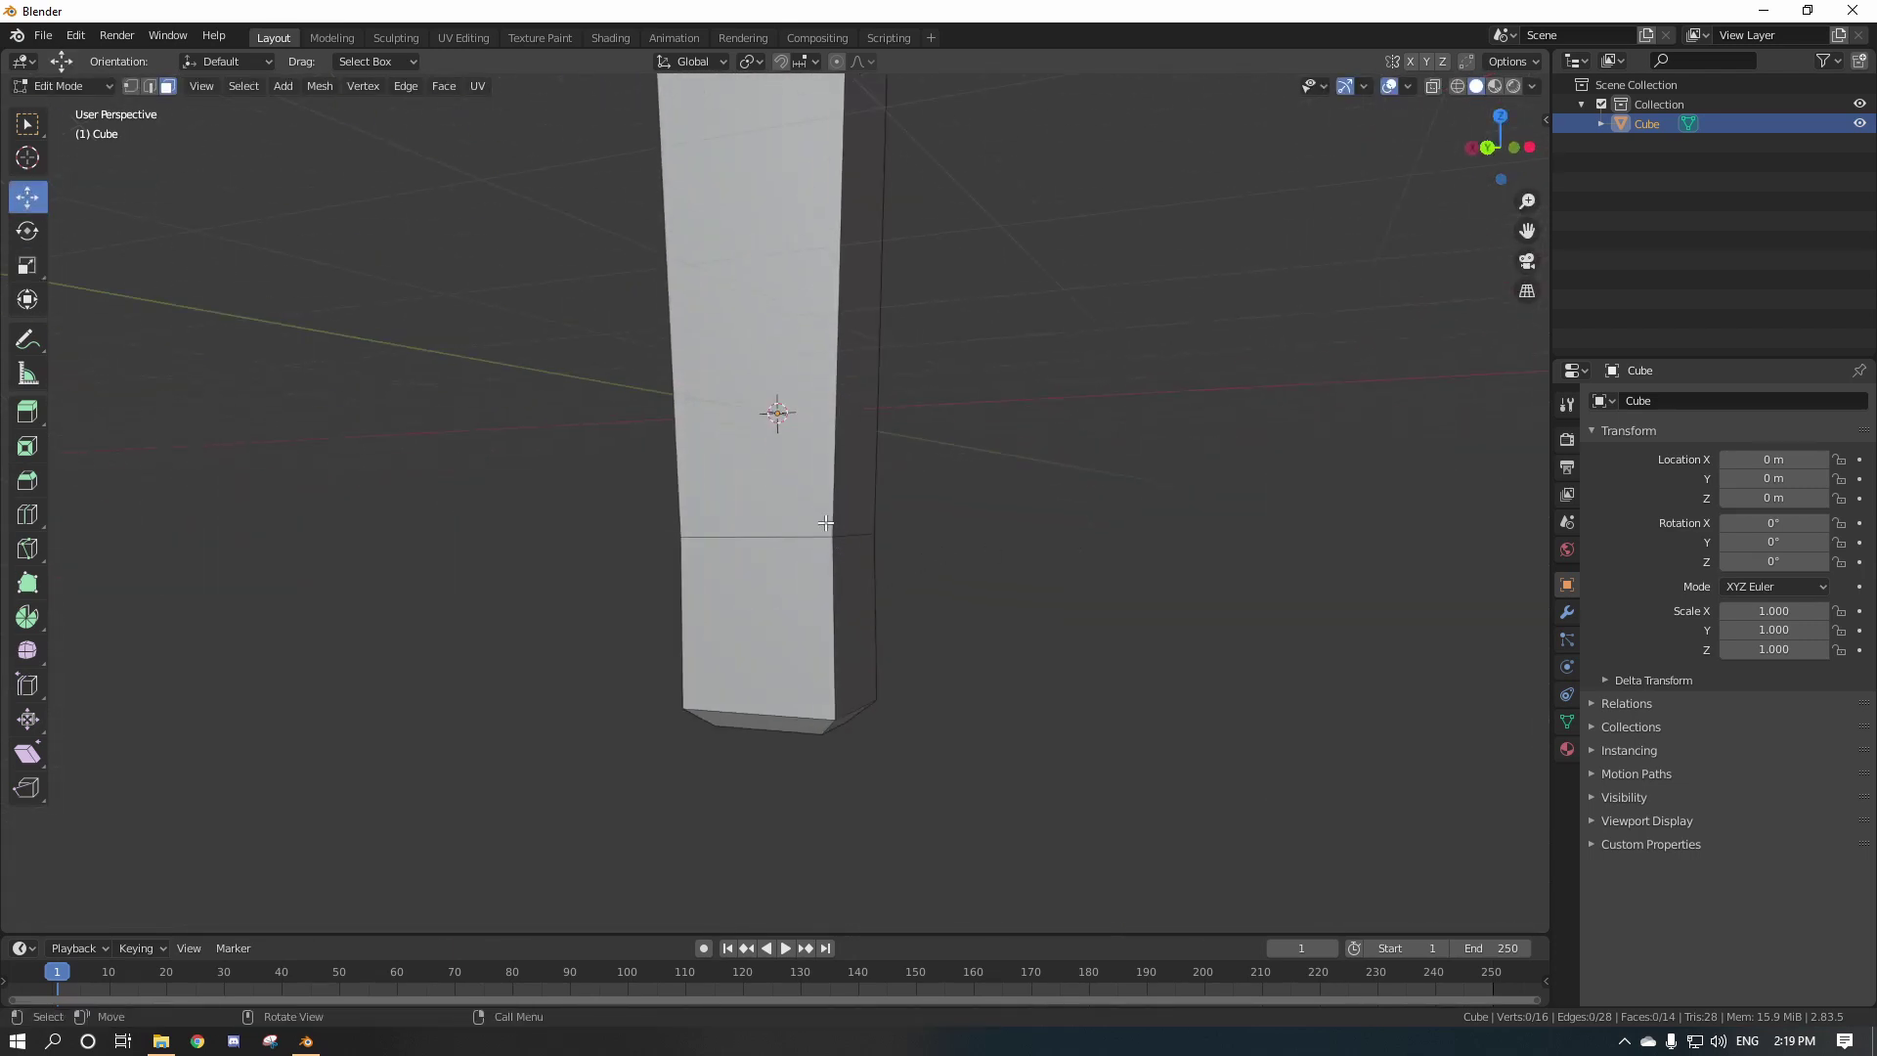
key("ctrl")
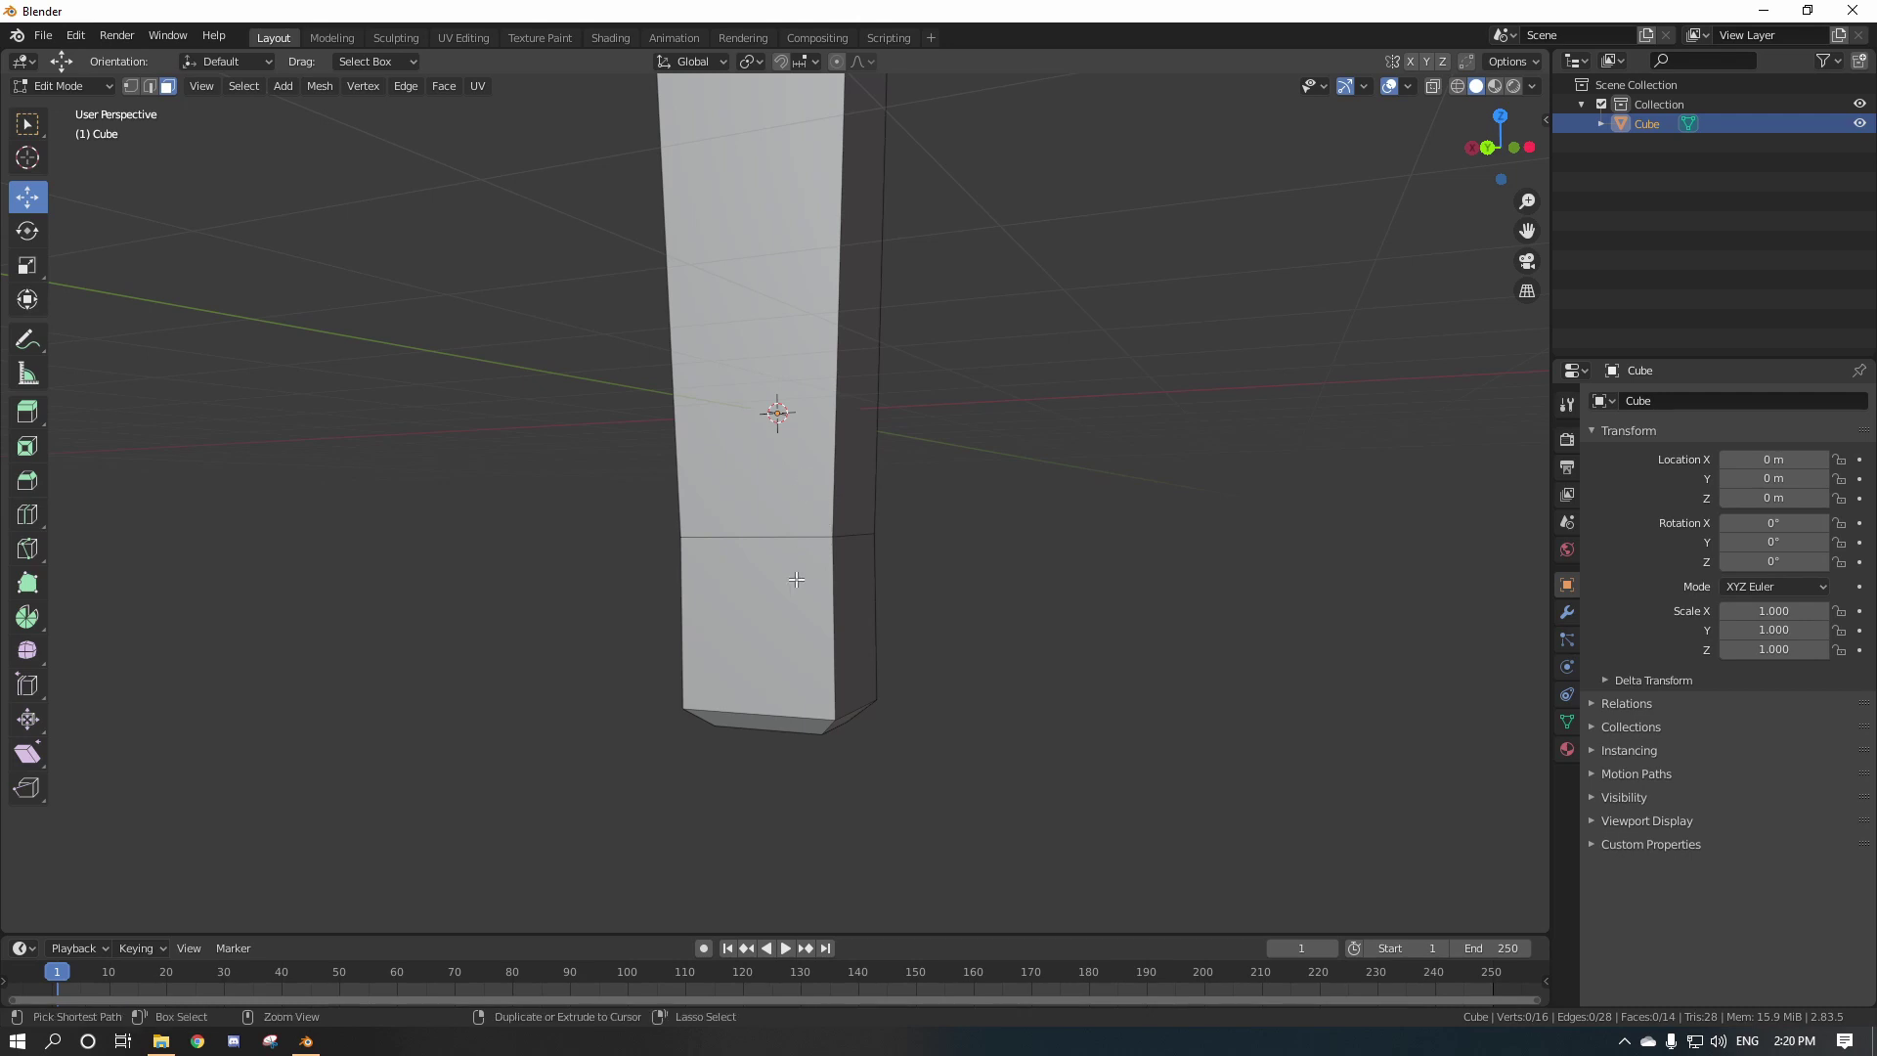
key("ctrl+r")
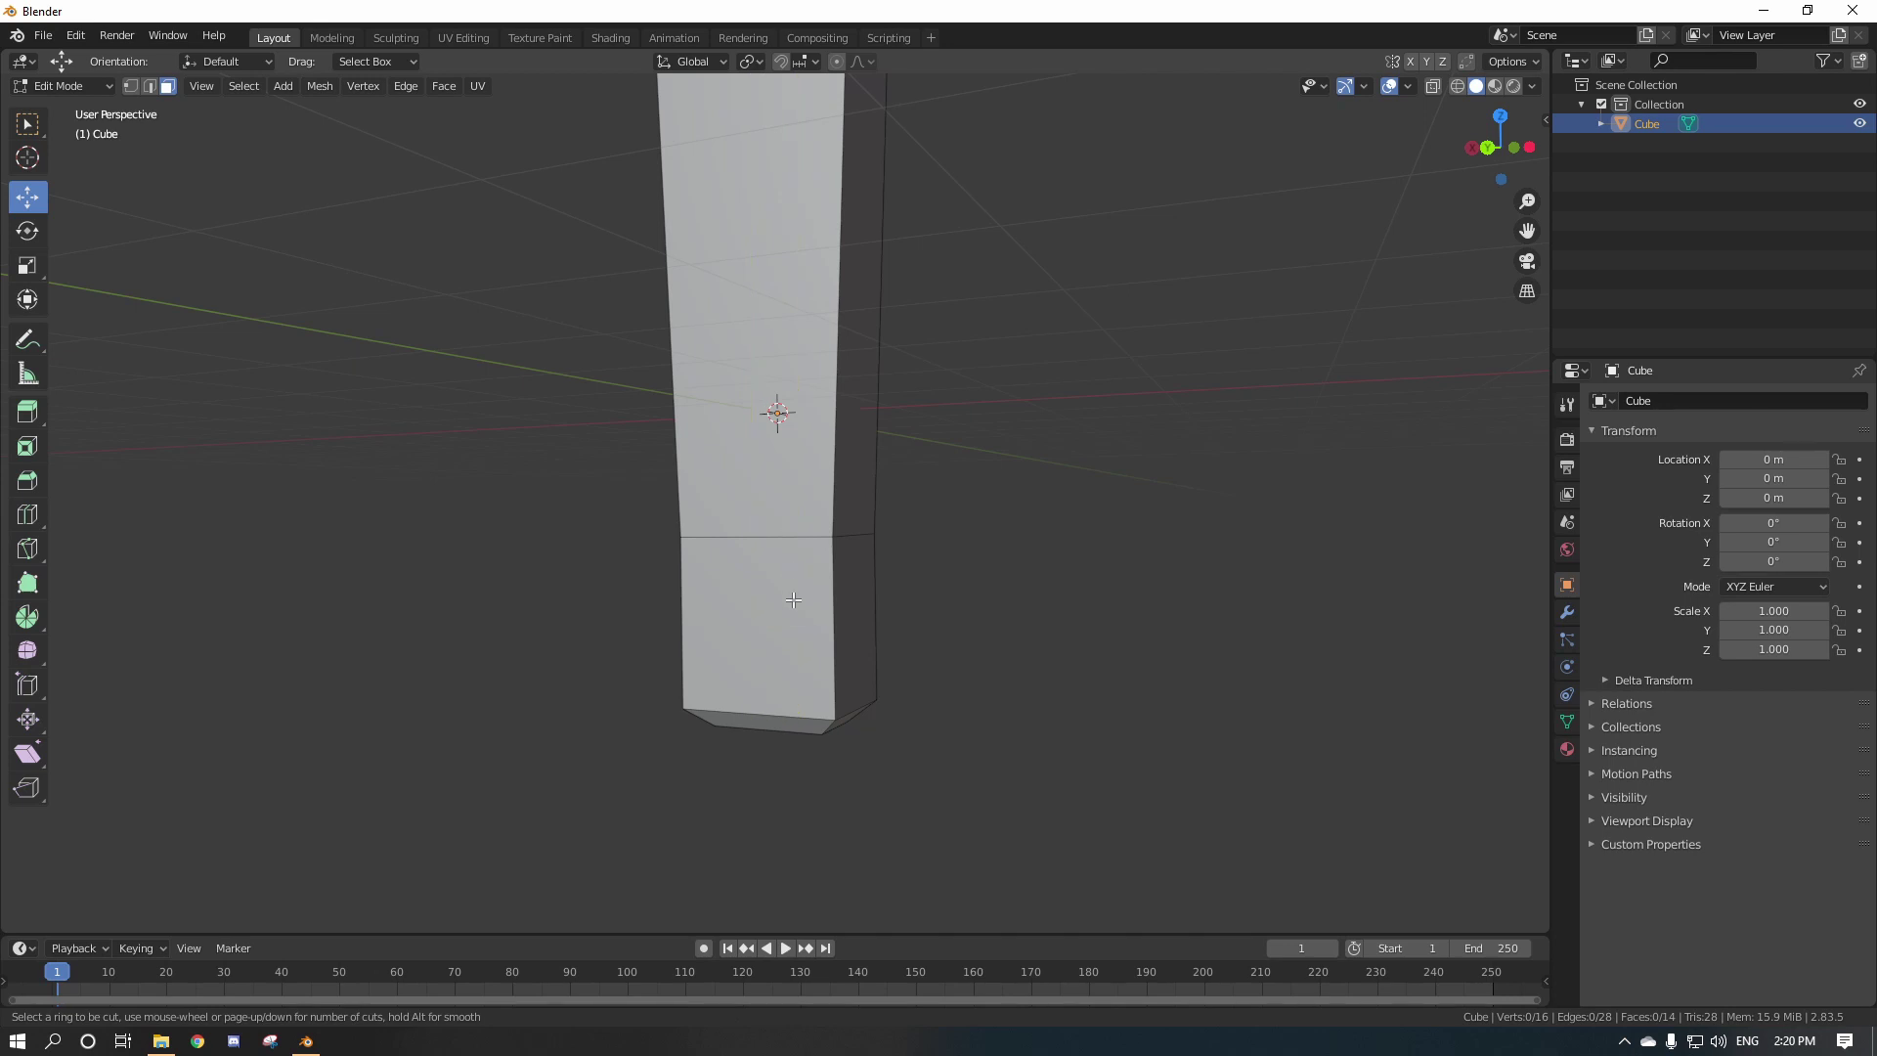
left_click(840, 636)
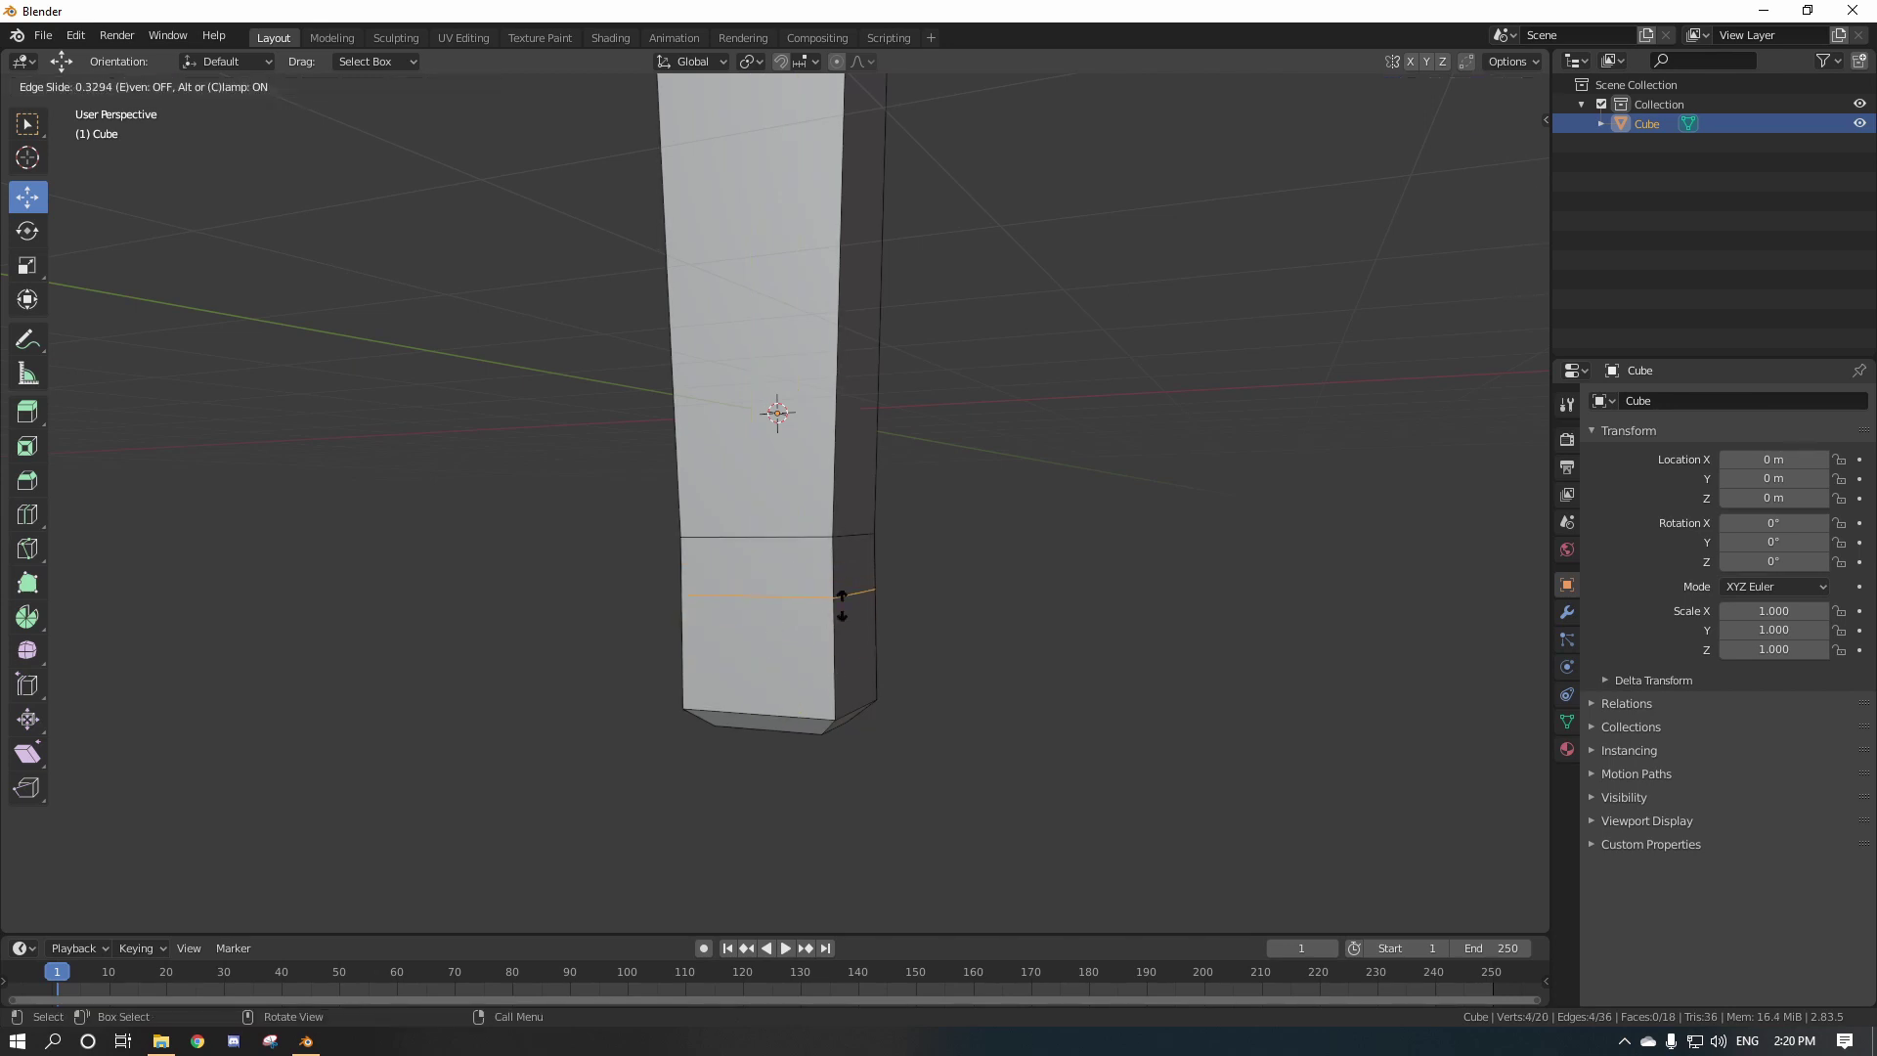
left_click(829, 560)
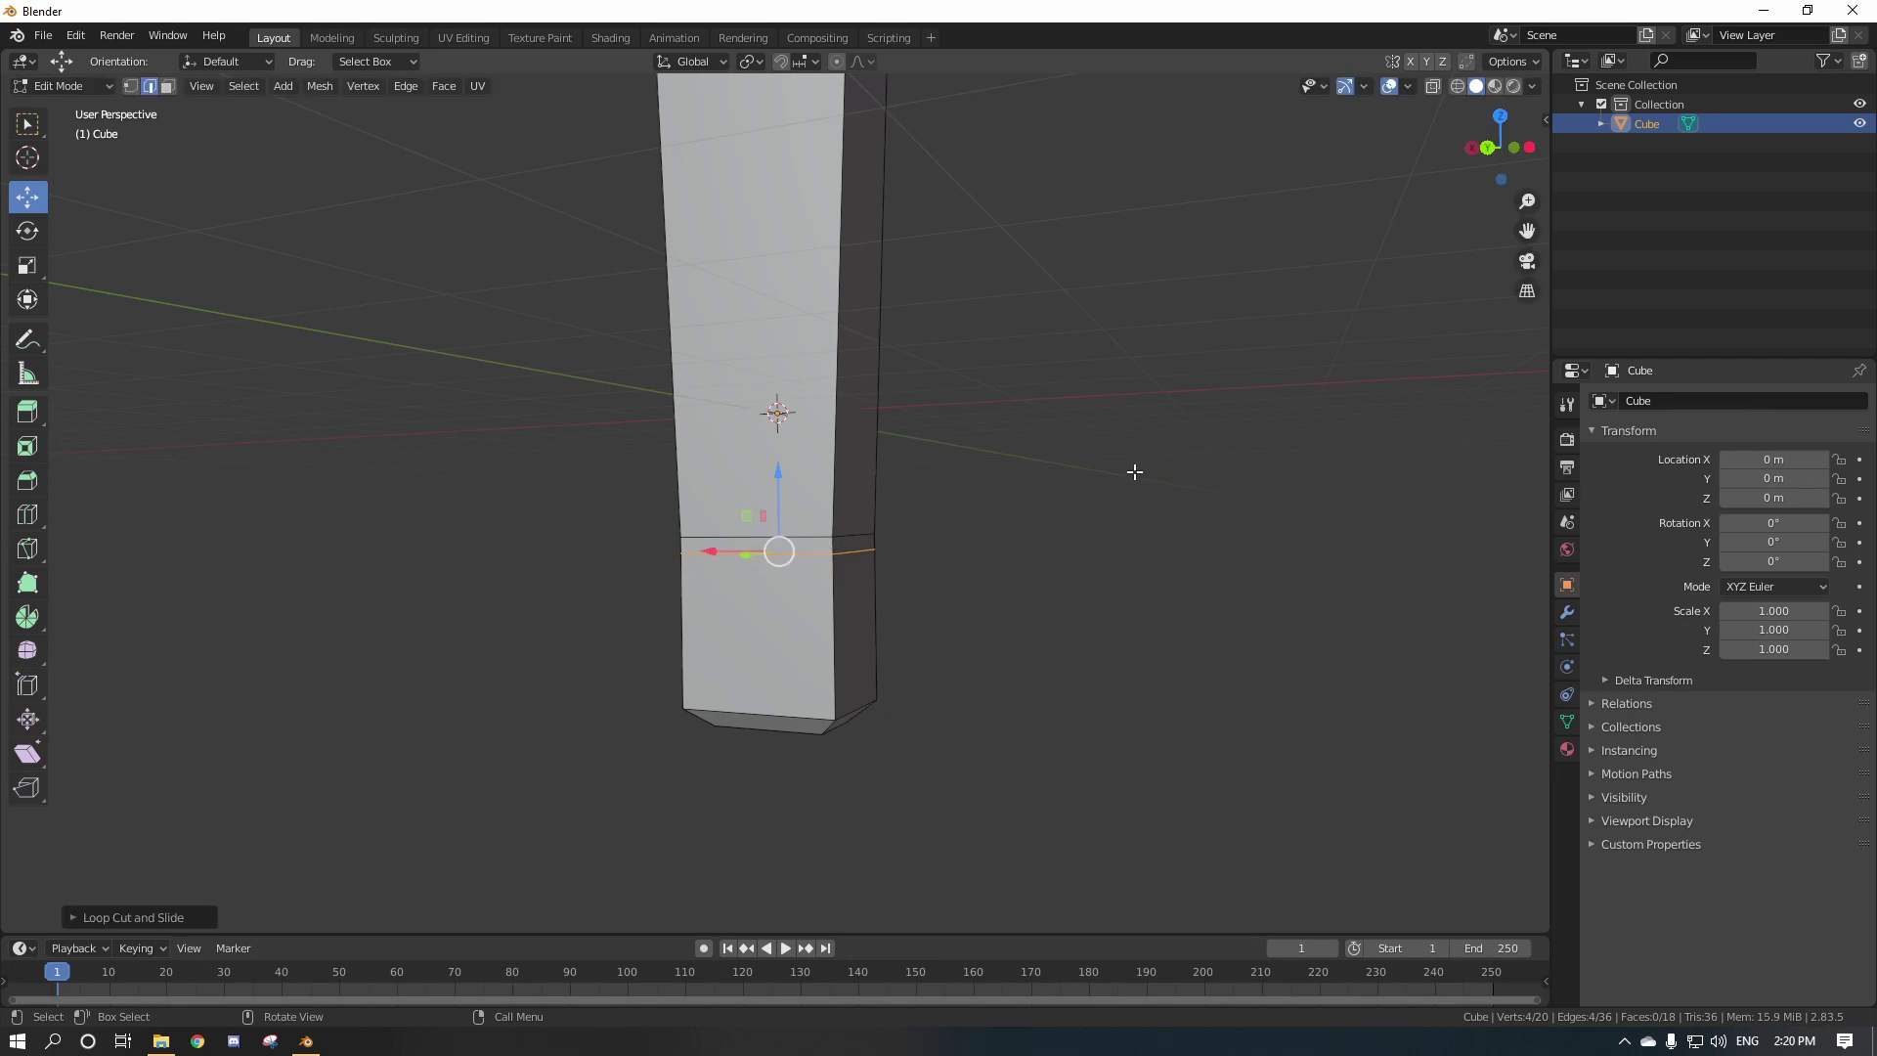
View the column along several axes in turn, including from below, ending in the Right Orthographic view.
middle_click_drag(1041, 531, 1153, 524)
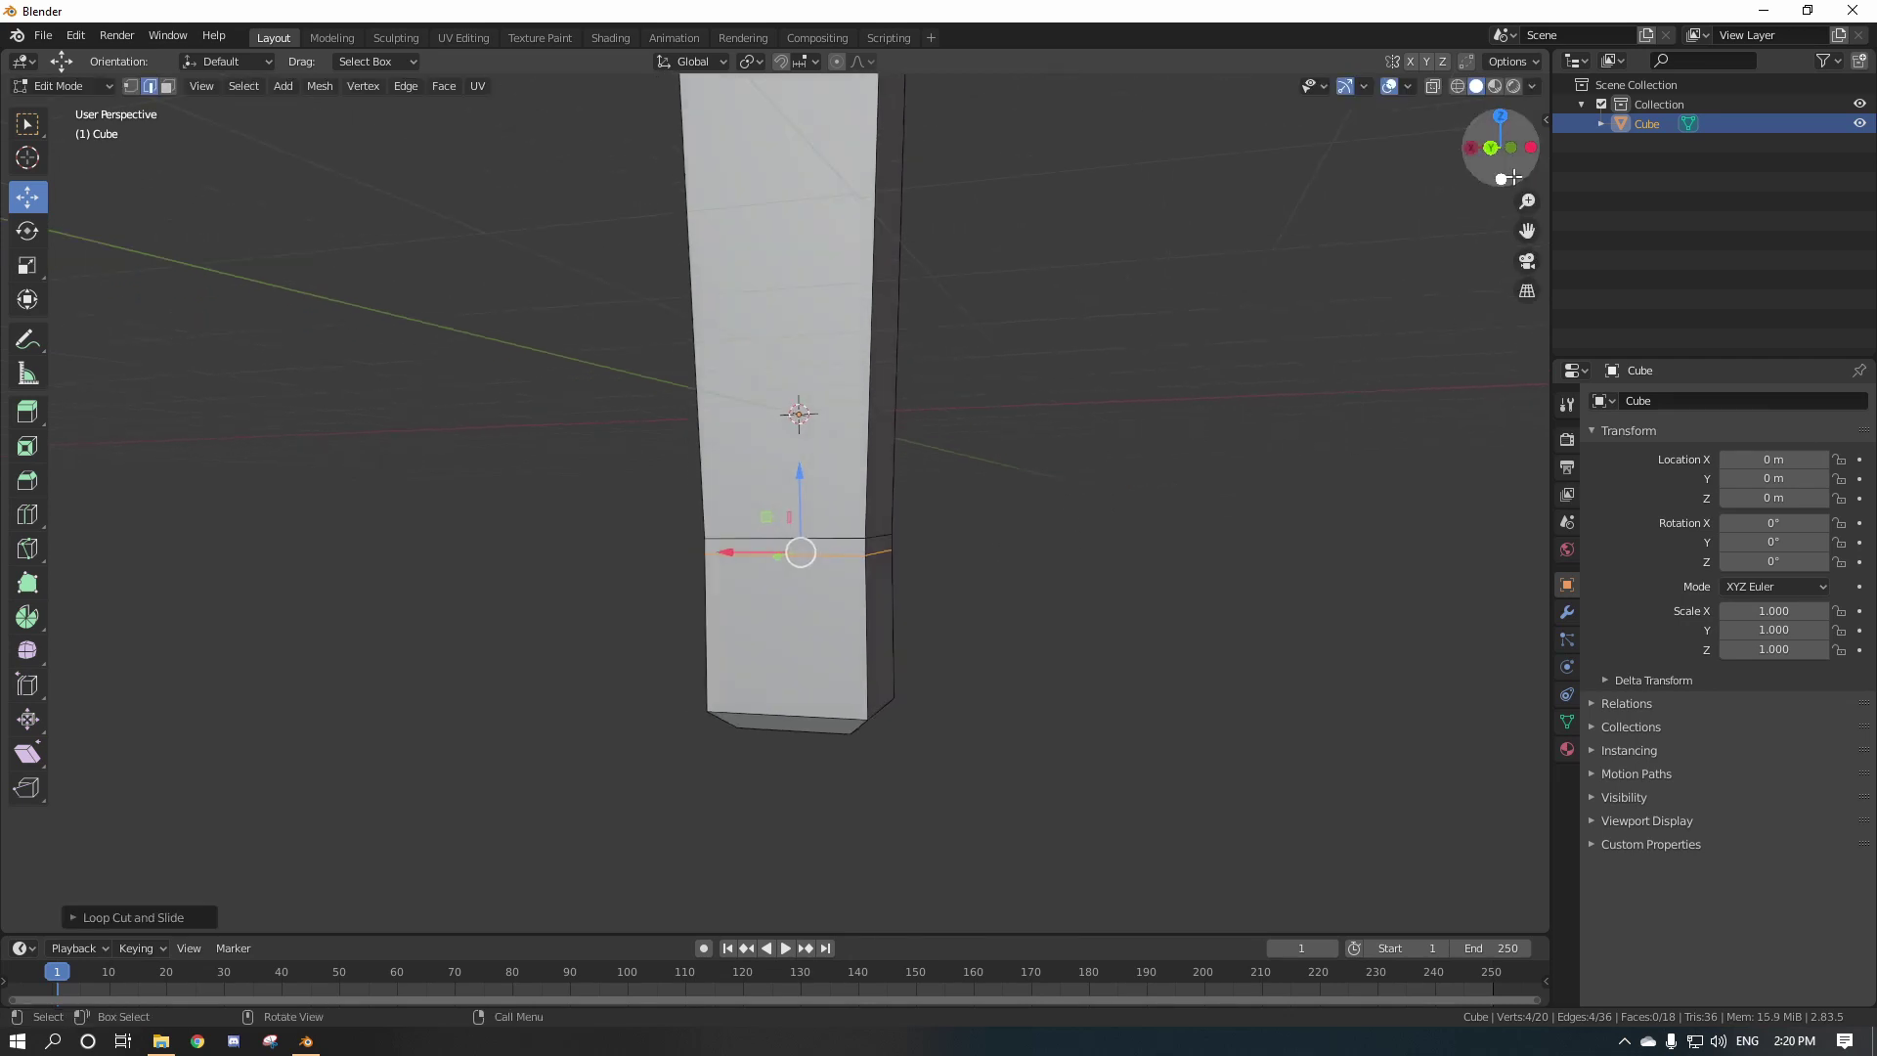
left_click(1491, 146)
left_click(1472, 148)
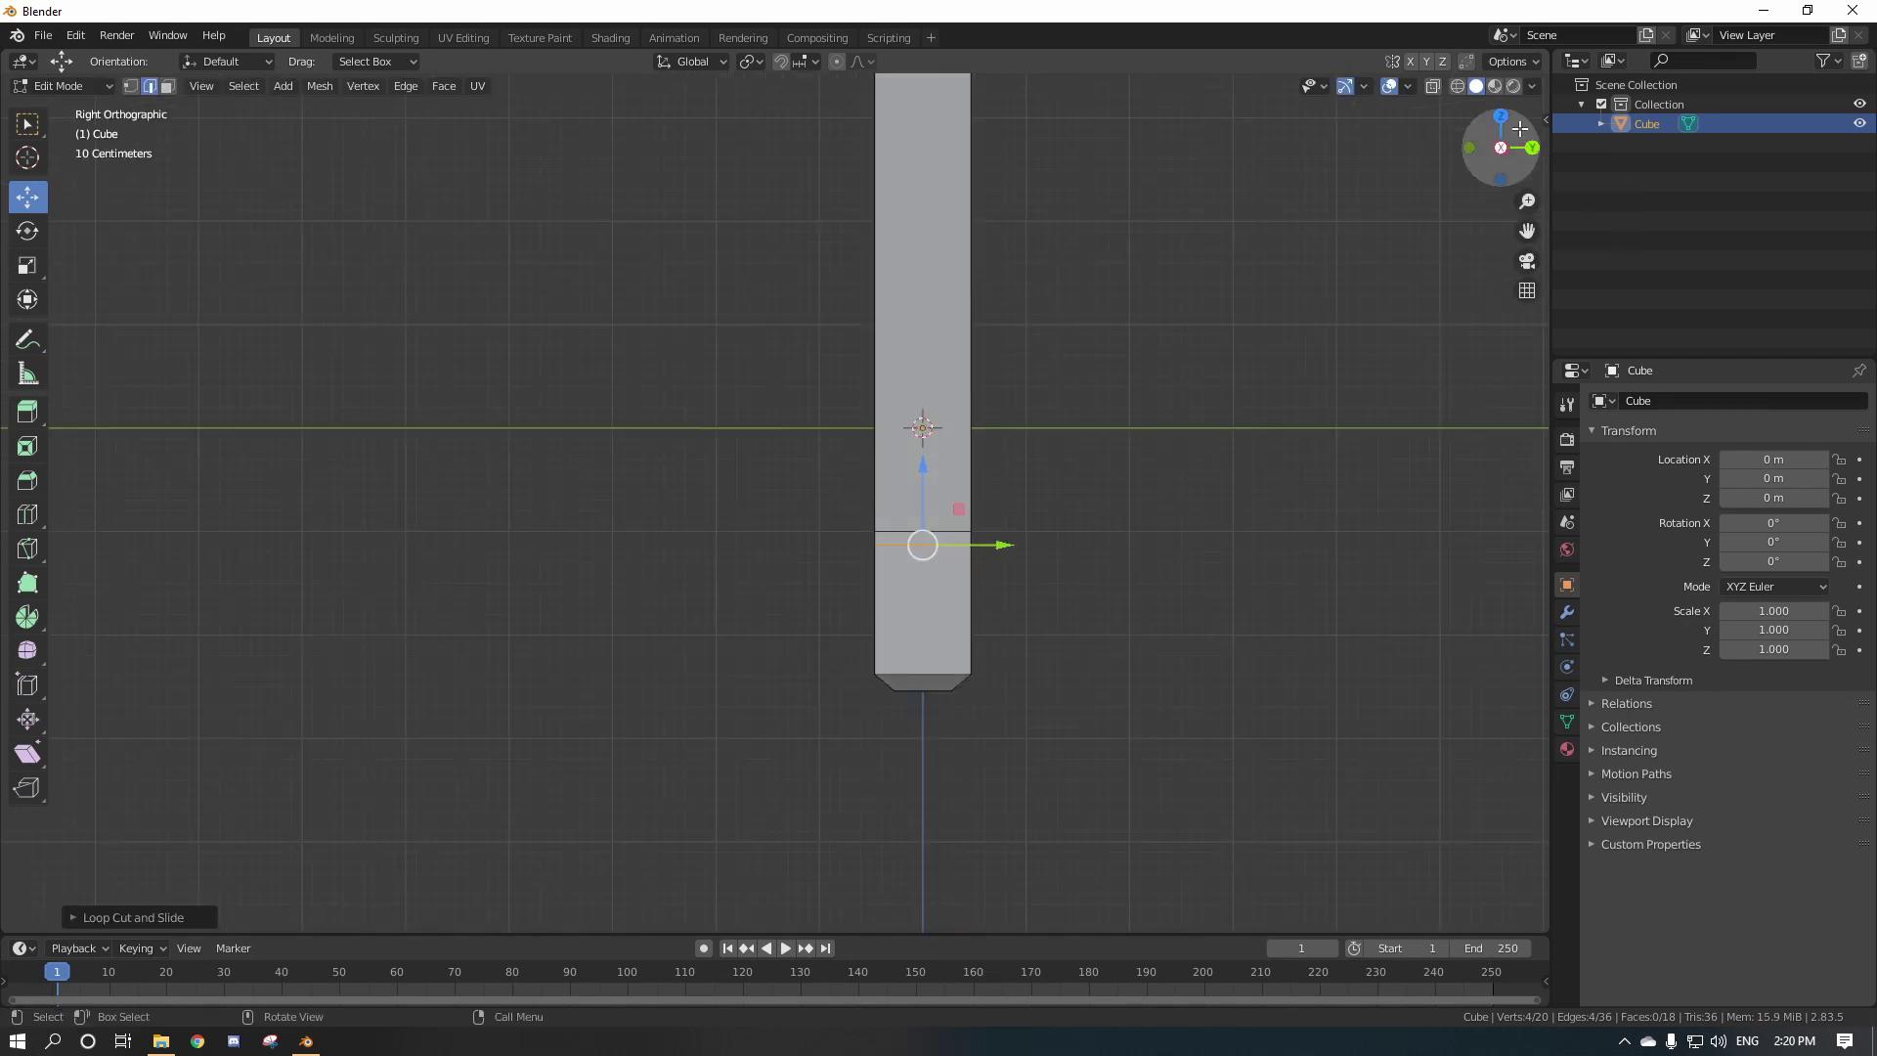
left_click(1504, 114)
left_click(1501, 178)
left_click(1502, 178)
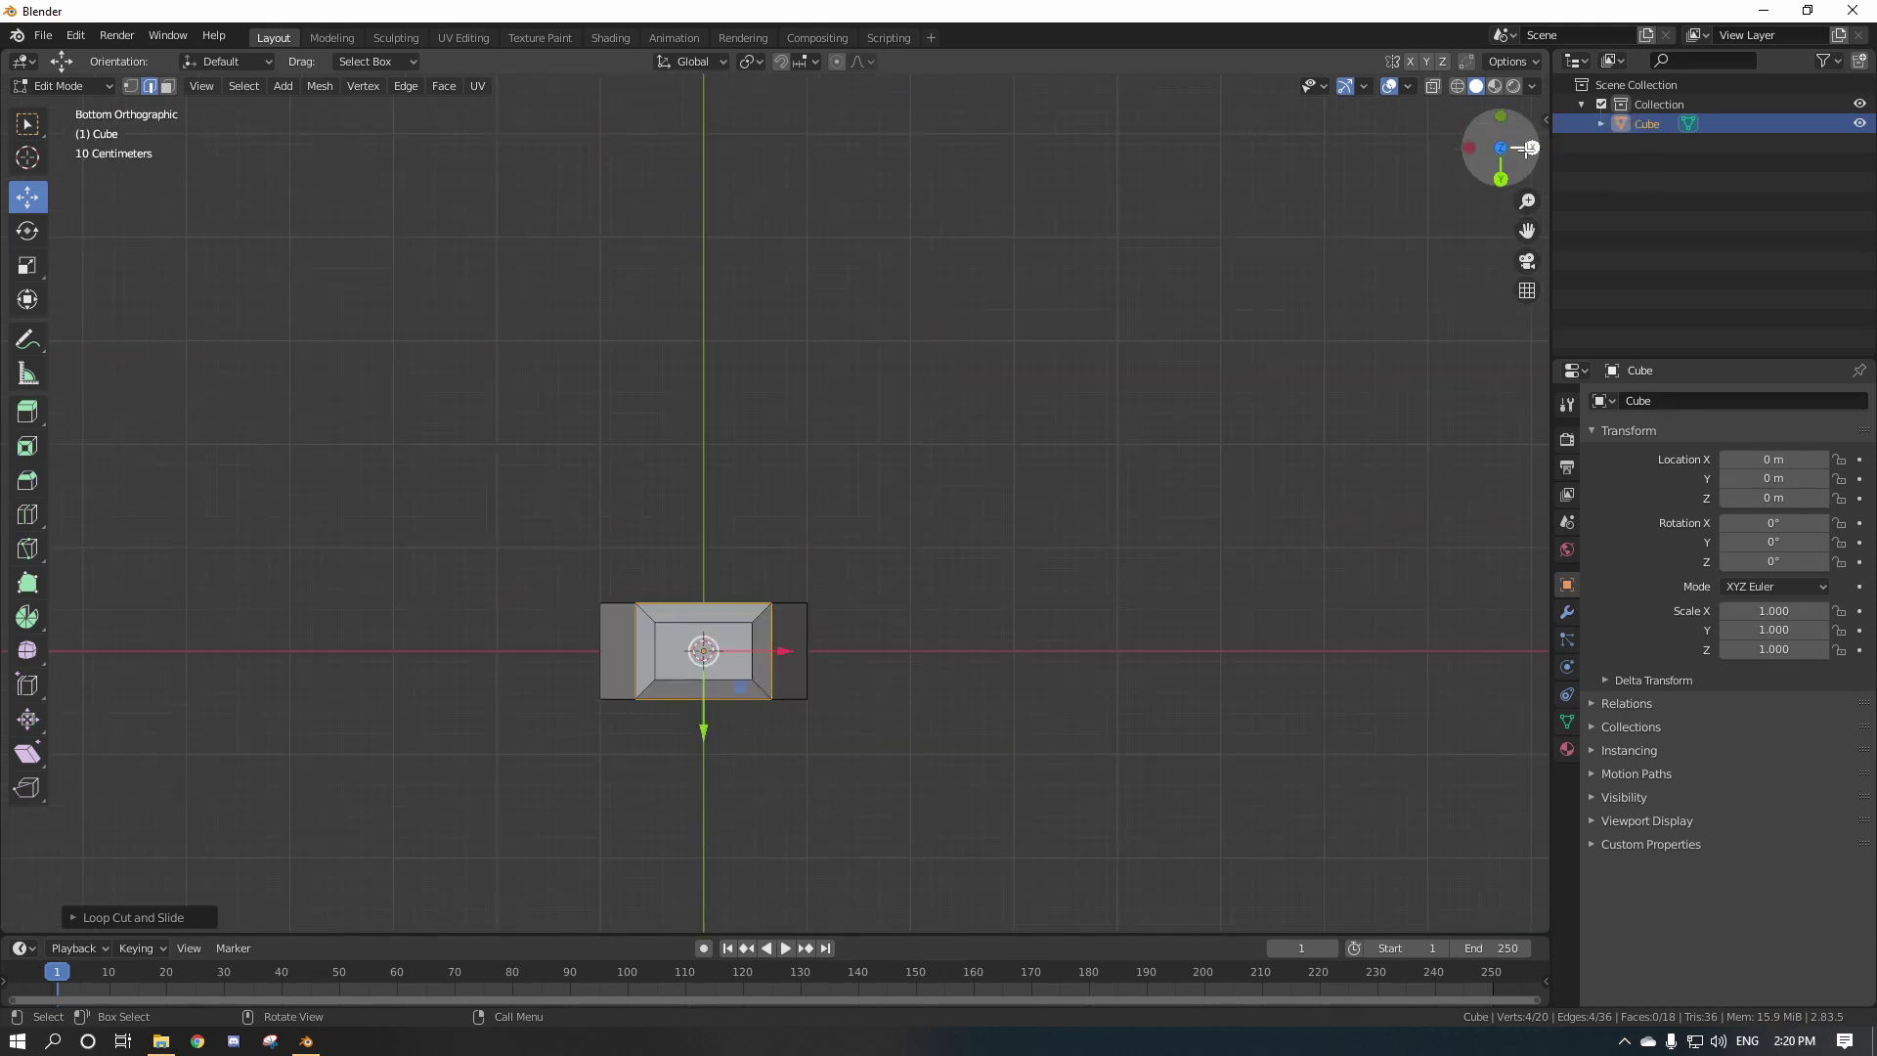
left_click(1532, 148)
middle_click_drag(1253, 407, 1184, 348, "shift")
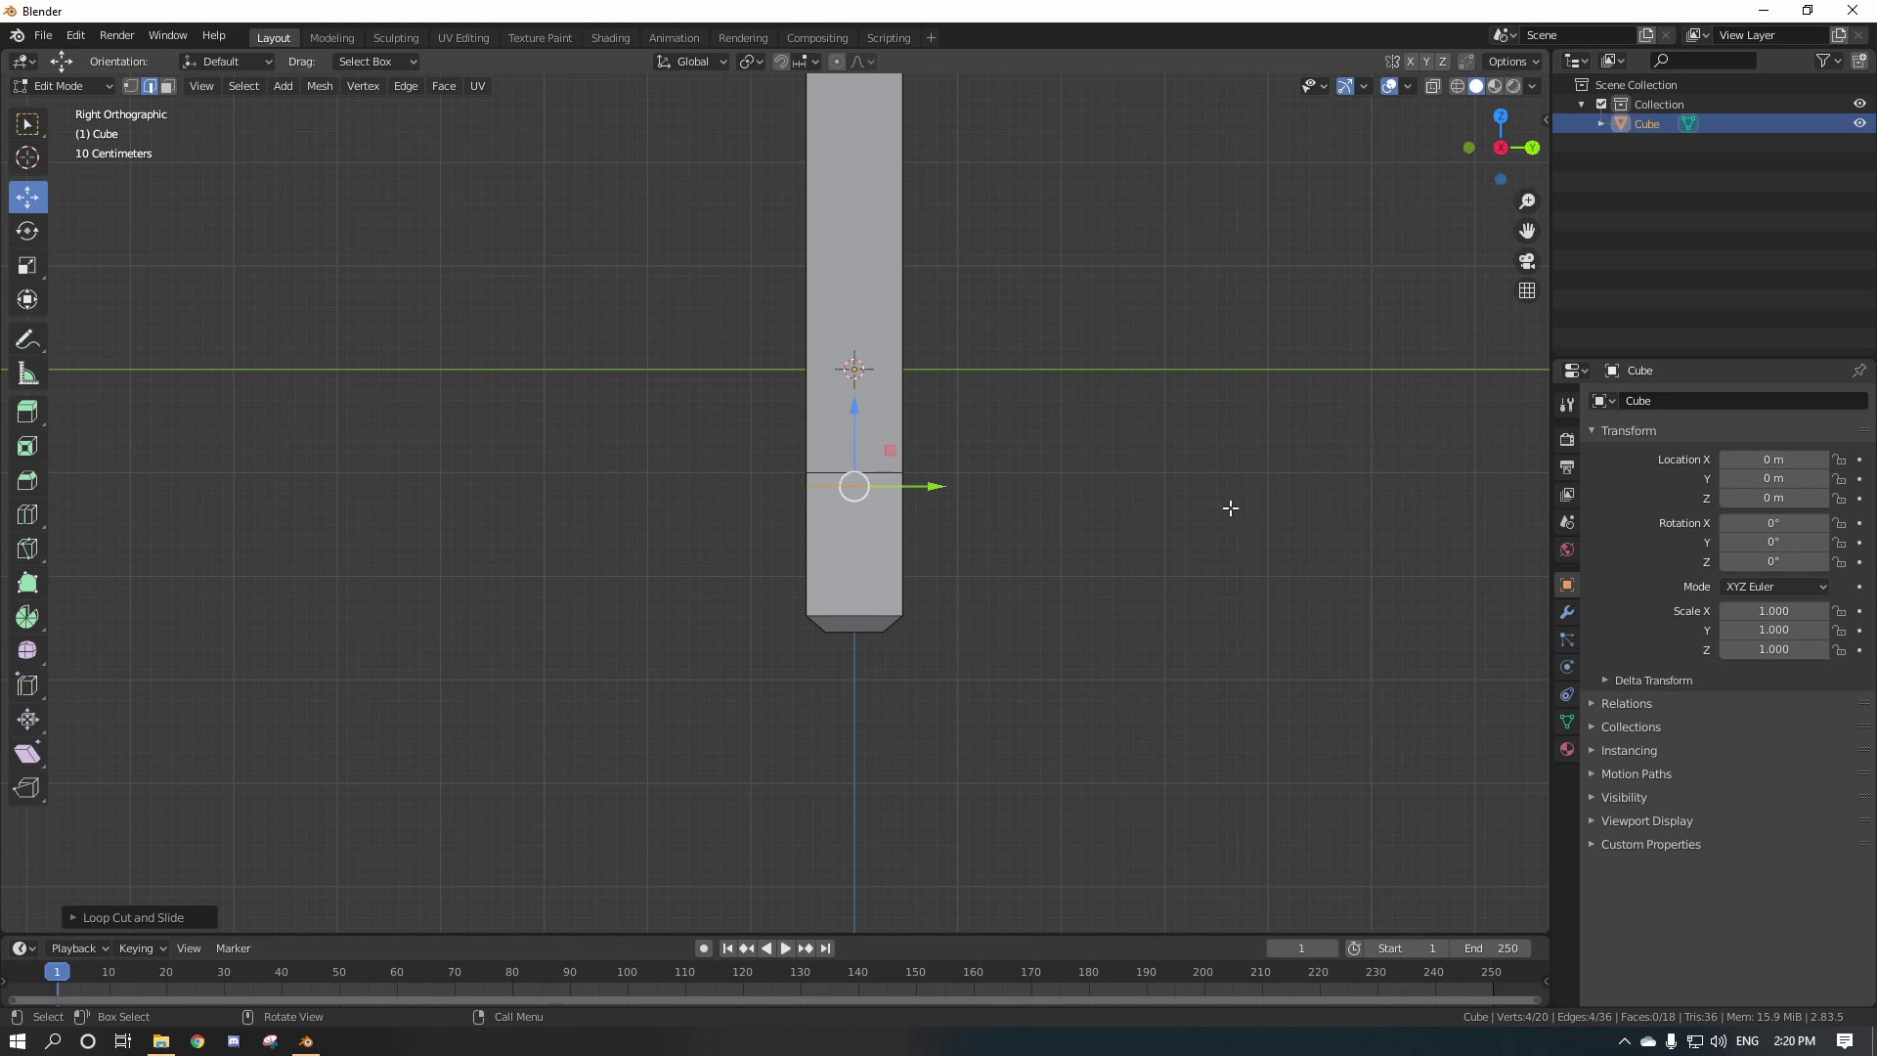
Frame the column's lower end in the right view, turn on X-ray display and switch to vertex selection.
middle_click_drag(1231, 509, 1135, 420, "shift")
scroll(1136, 424, "up", 2)
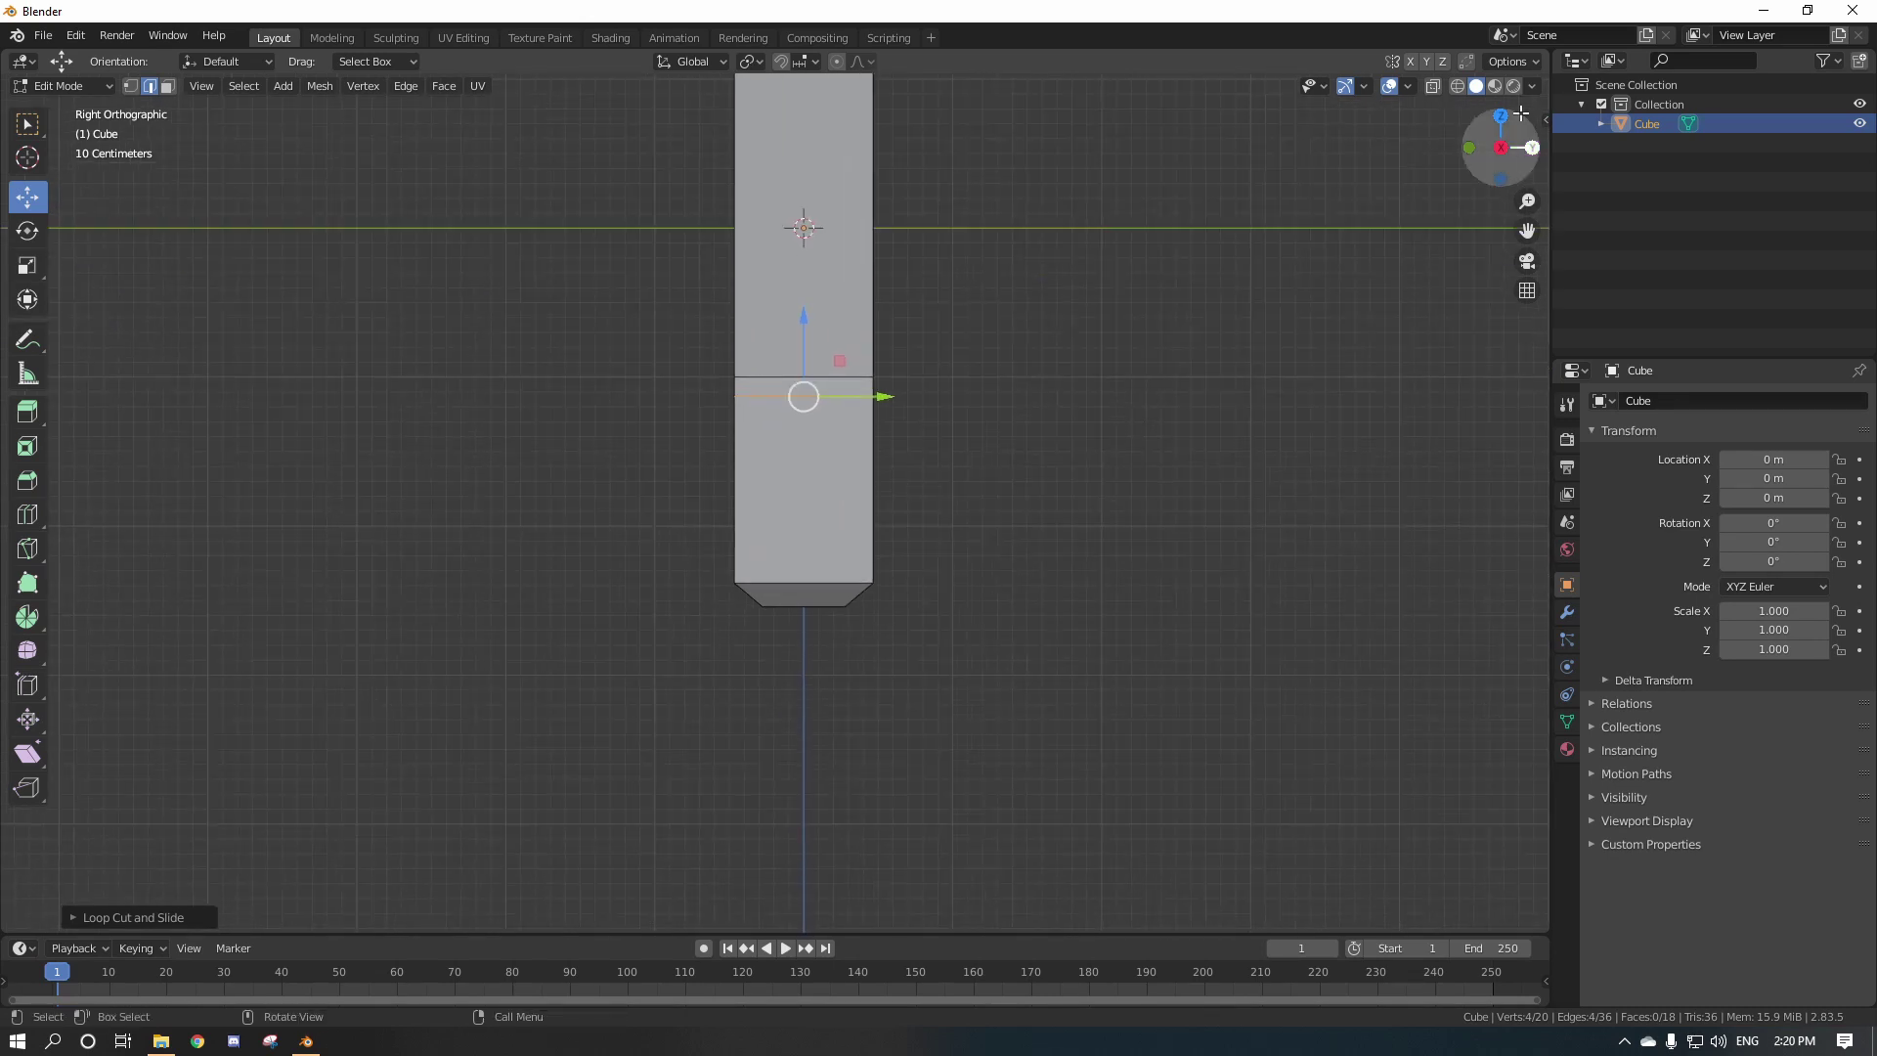
left_click(1433, 86)
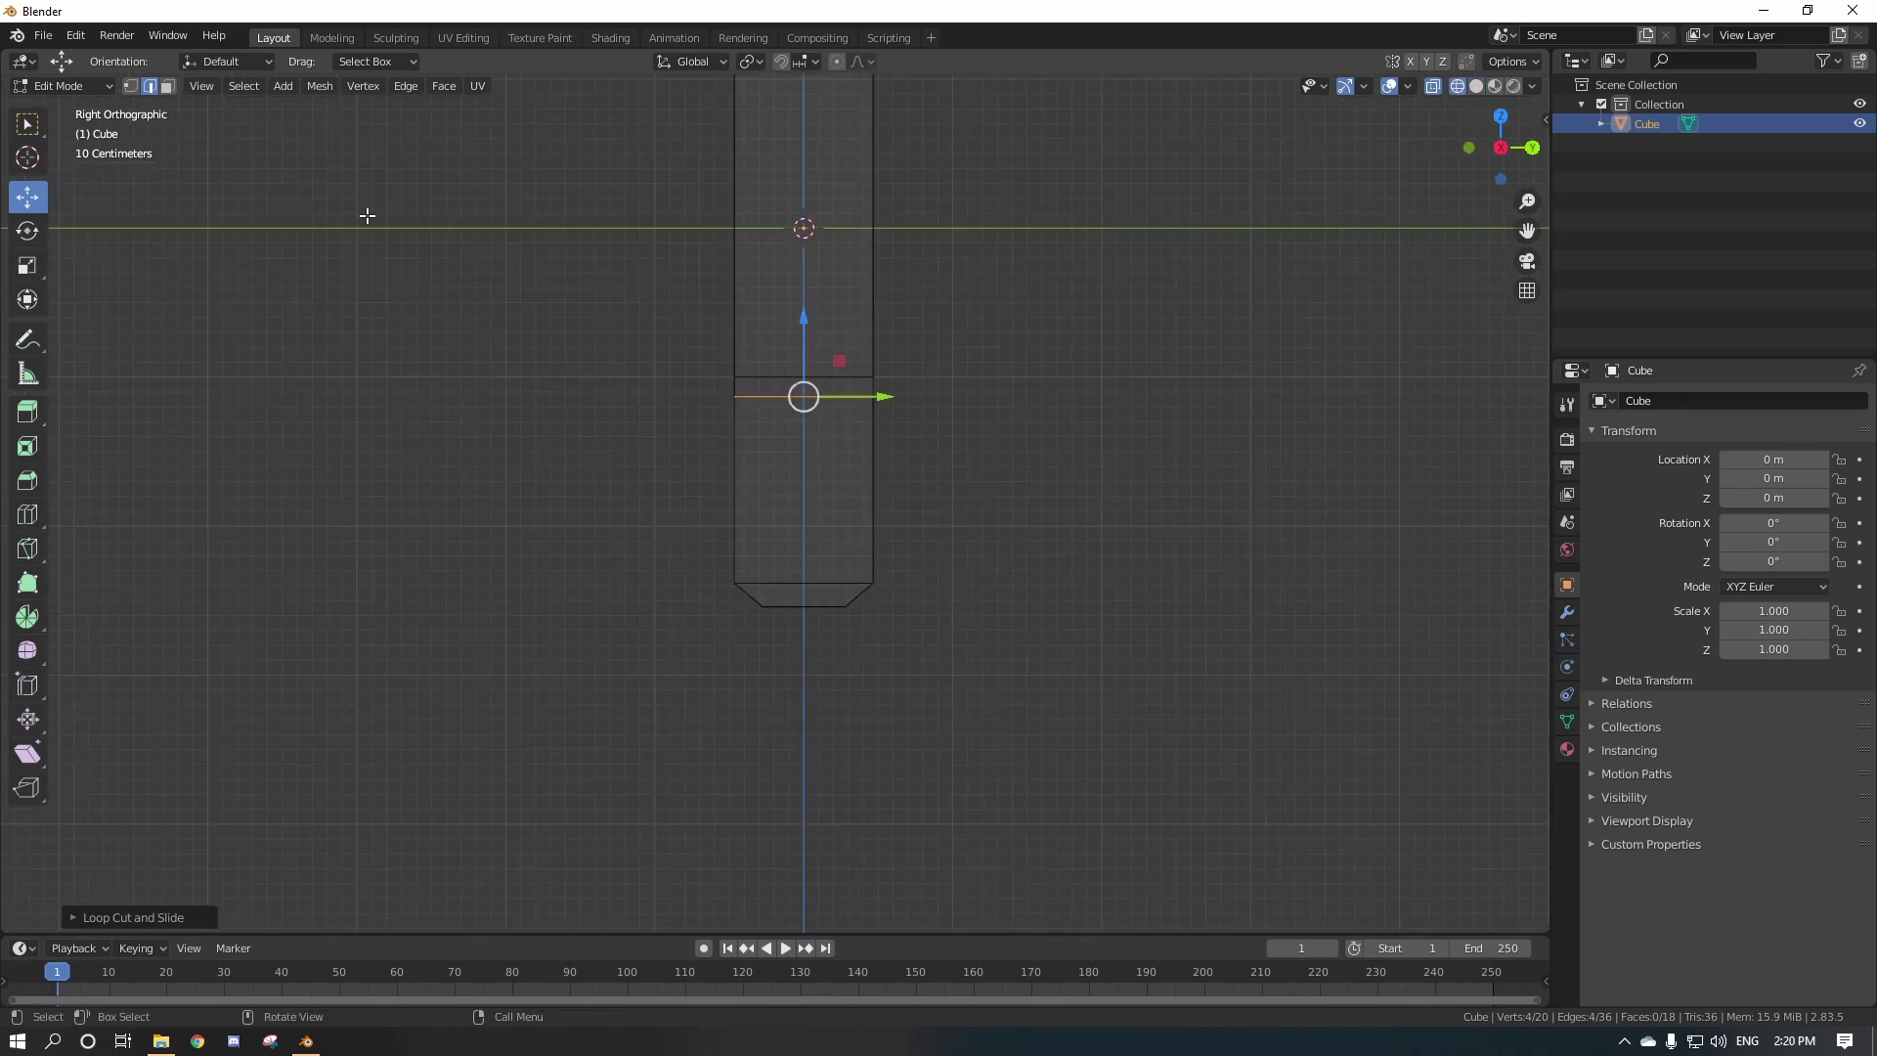
key("1")
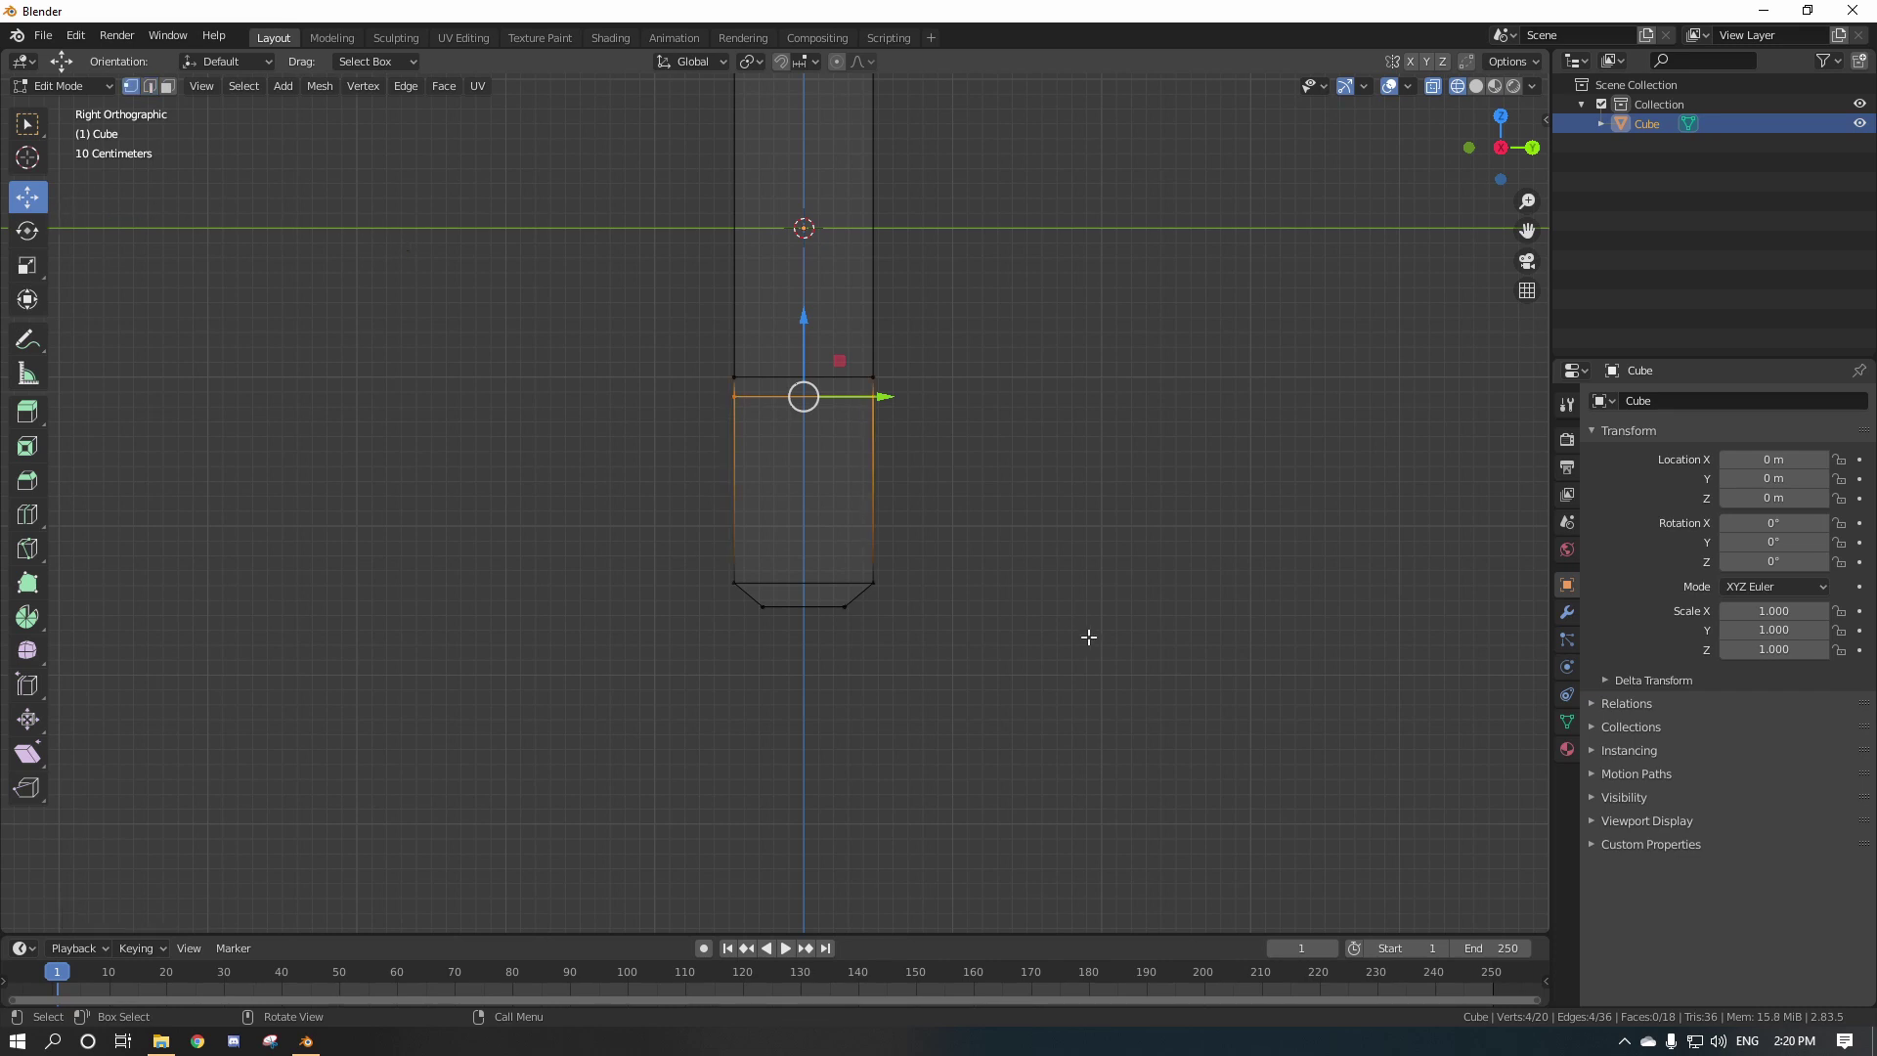
Try the Lasso Select tool around the vertices of the column's two closely spaced horizontal edges, and clear the selection.
left_click(490, 380)
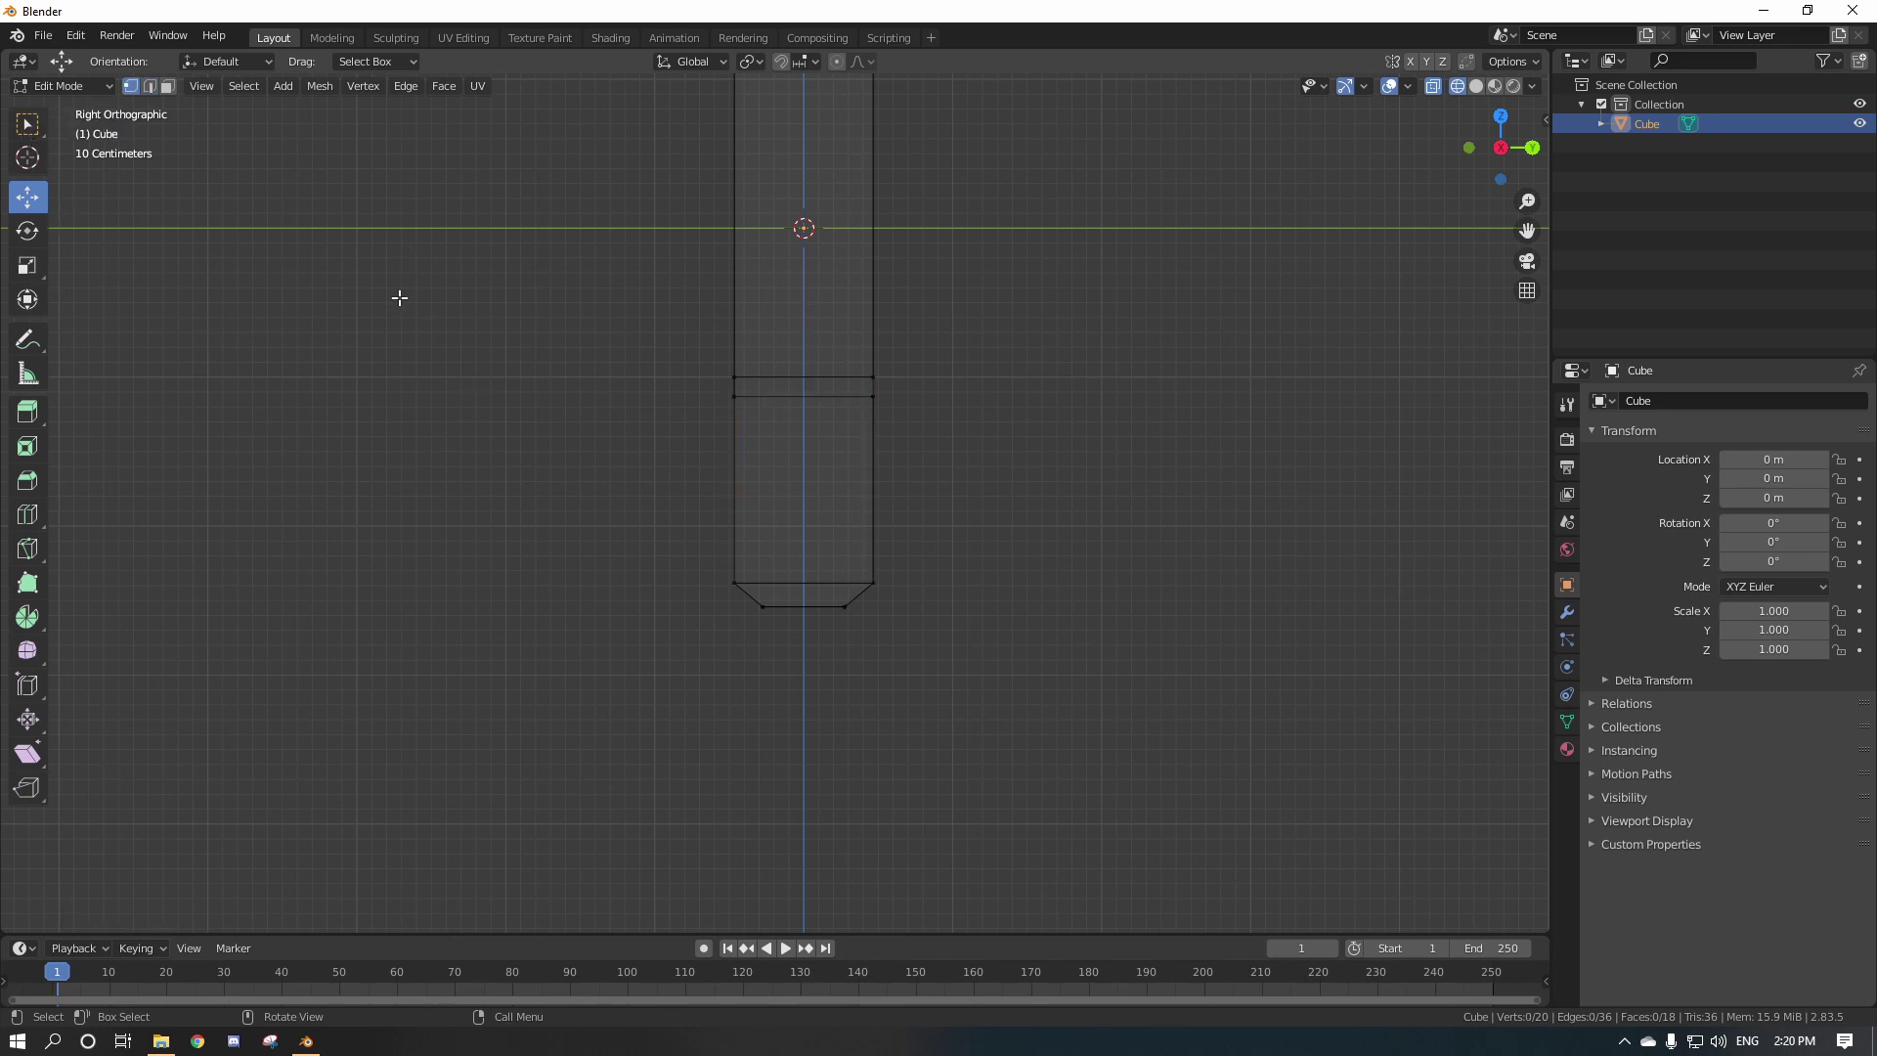
left_click(34, 131)
key("w")
key("w")
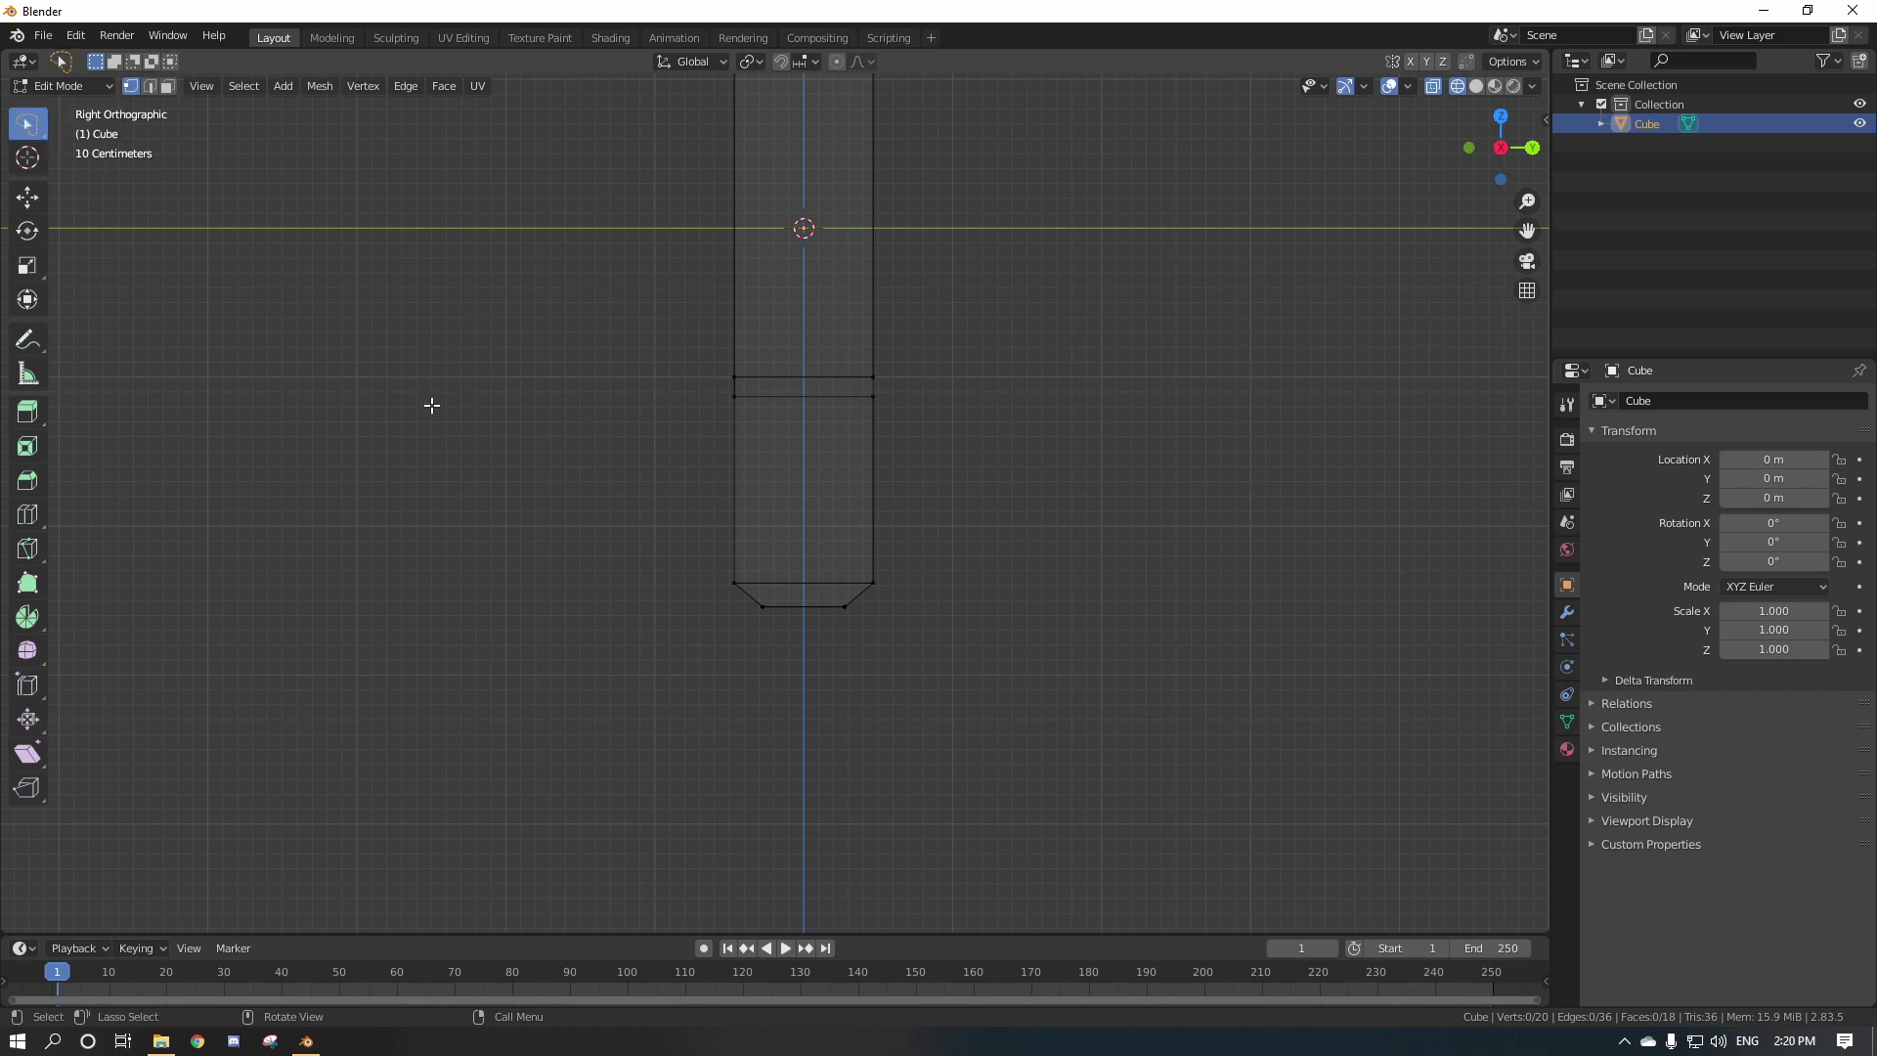
mouse_move(462, 318)
left_mouse_down()
mouse_move(616, 557)
mouse_move(809, 366)
mouse_move(494, 126)
mouse_move(170, 395)
mouse_move(372, 540)
mouse_move(397, 428)
mouse_move(528, 583)
mouse_move(641, 584)
left_mouse_up()
key("alt+a")
mouse_move(890, 393)
left_mouse_down()
mouse_move(810, 423)
mouse_move(737, 369)
mouse_move(753, 373)
left_mouse_up()
left_click(936, 424)
Try moving a single corner vertex of the upper edge freely with the Tweak tool in right and perspective views, undoing each move.
key("w")
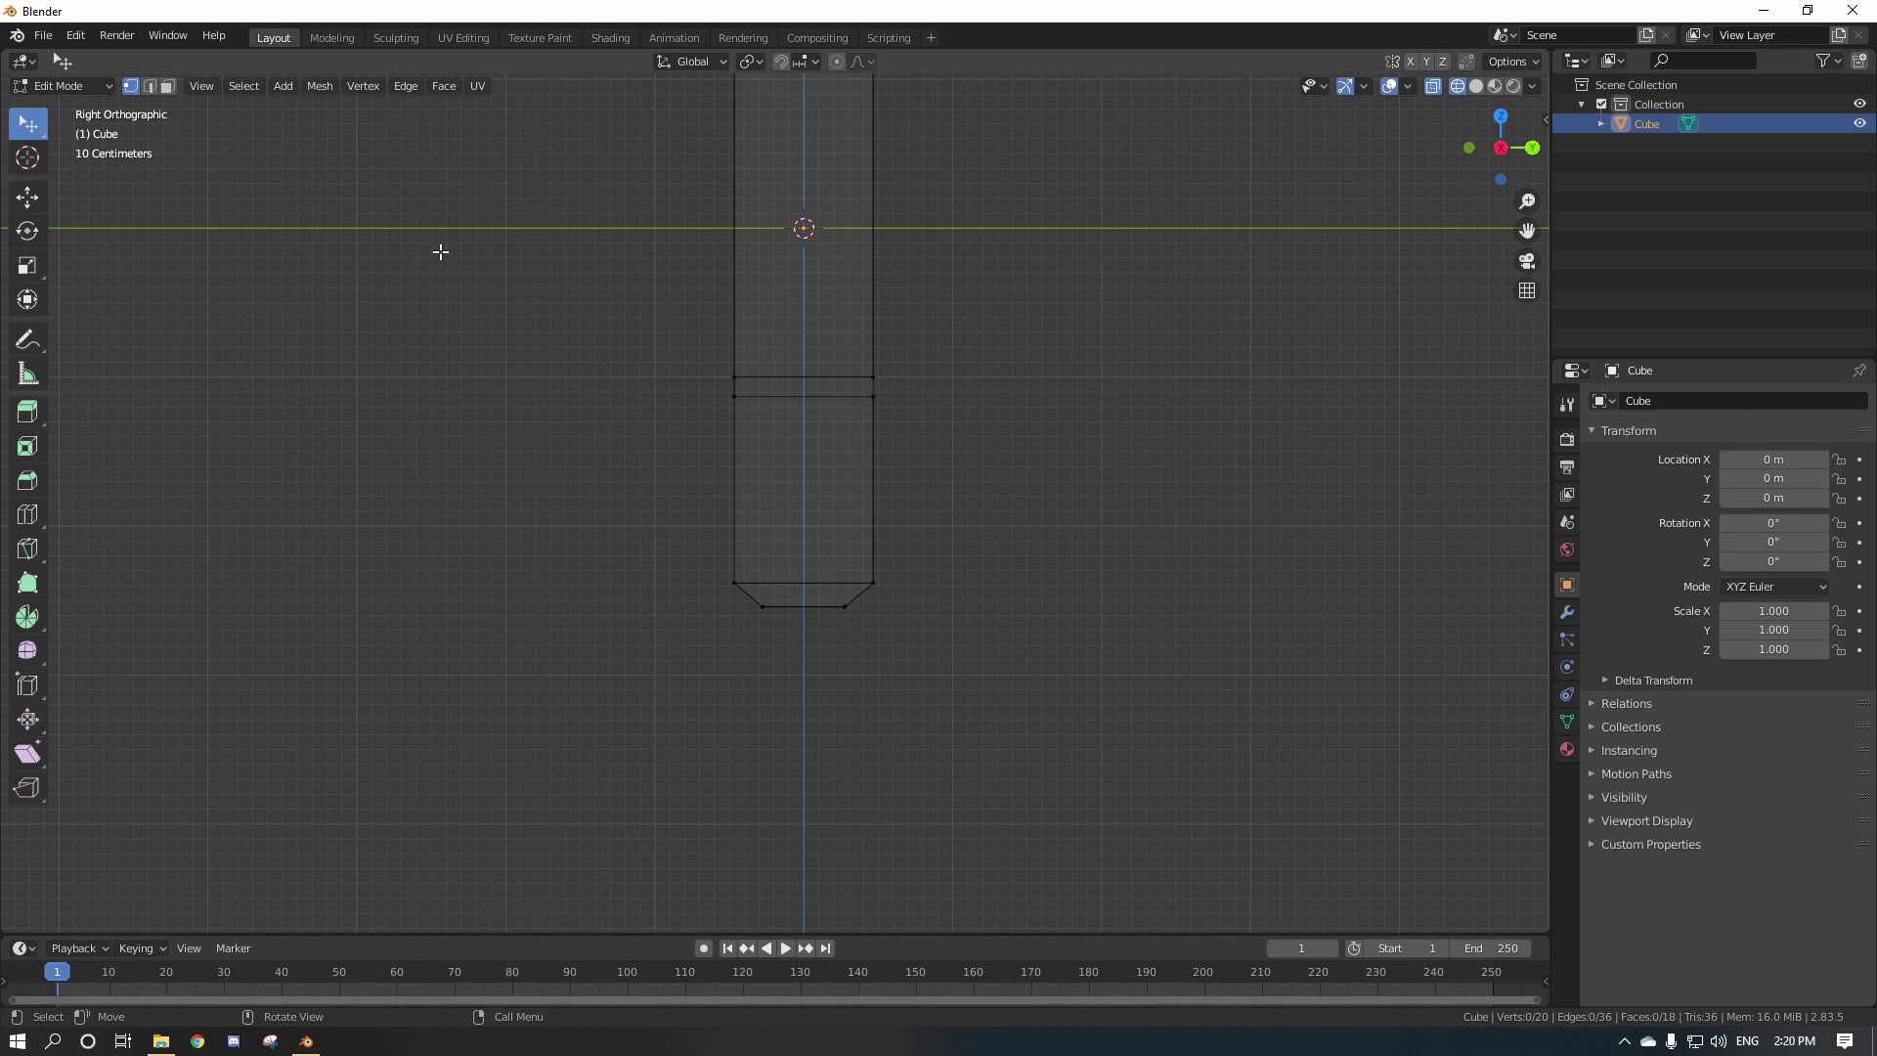
left_click(732, 377)
left_click_drag(731, 375, 710, 353)
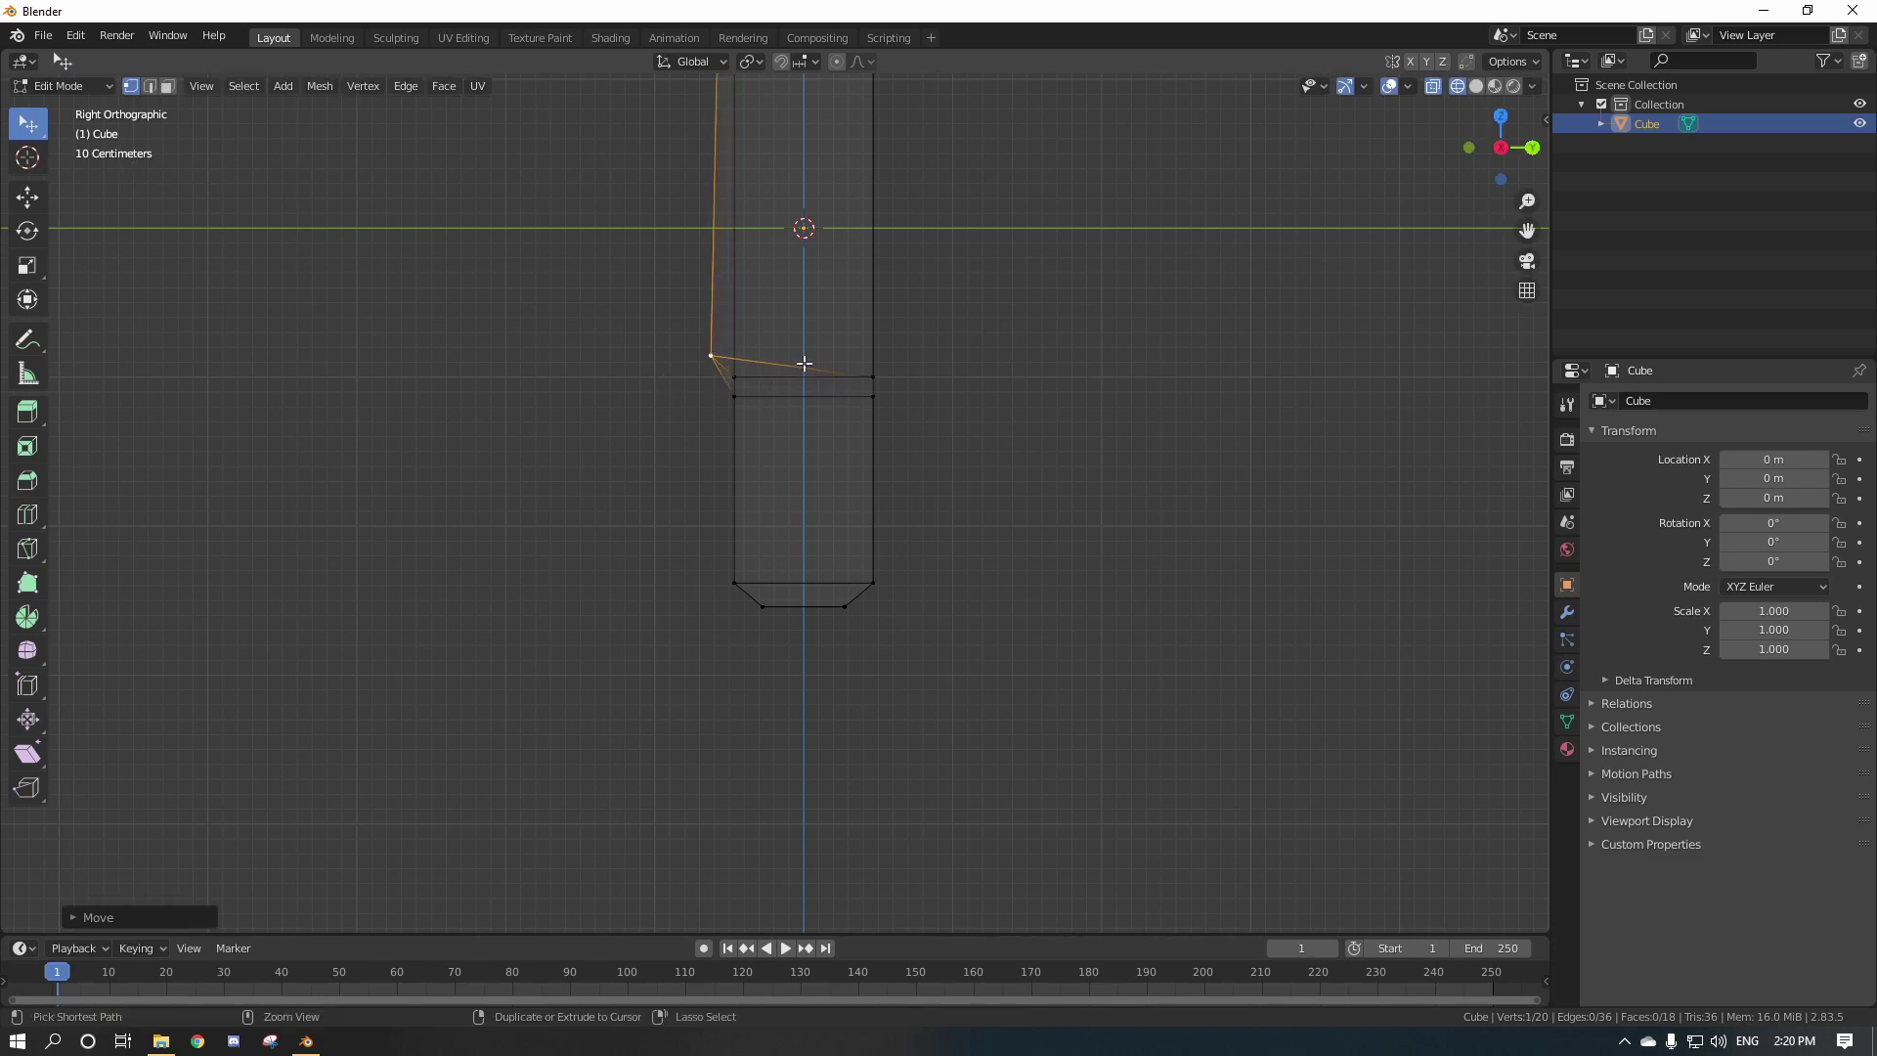
key("ctrl+z")
middle_click_drag(886, 360, 828, 418)
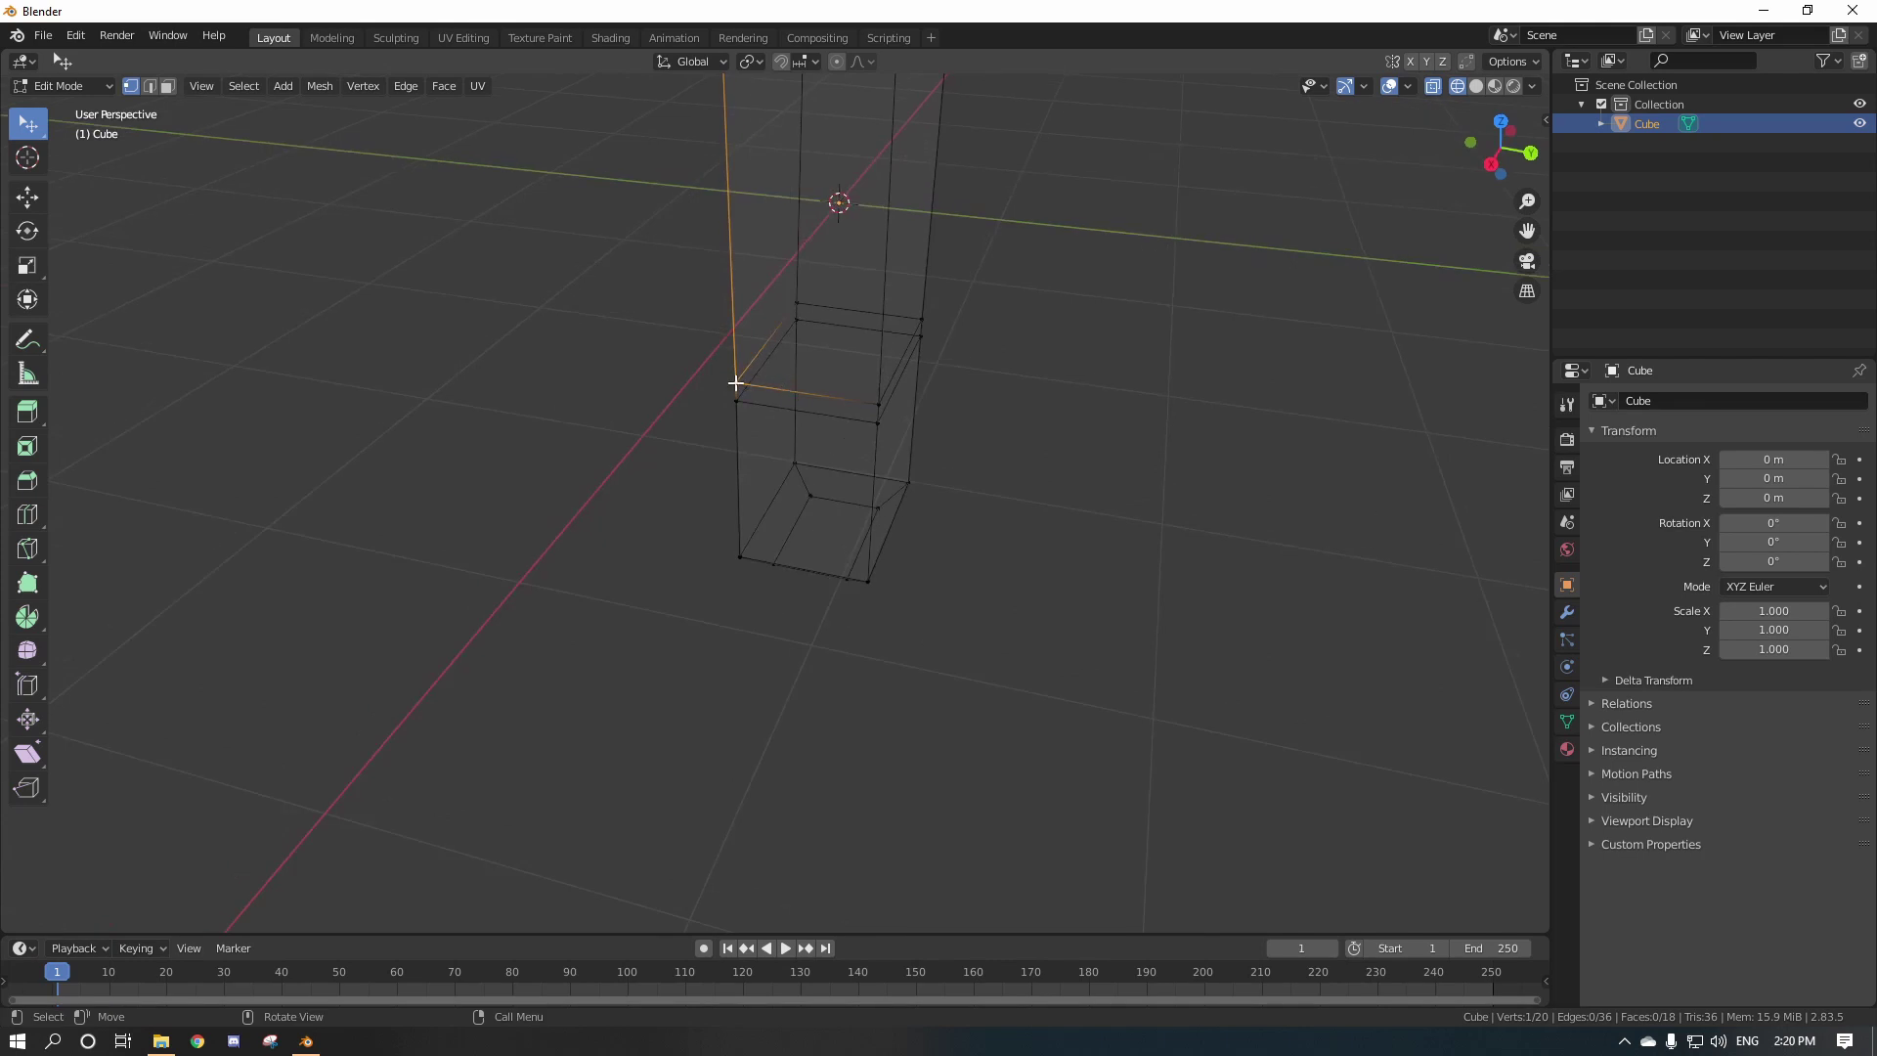
left_click_drag(736, 381, 678, 348)
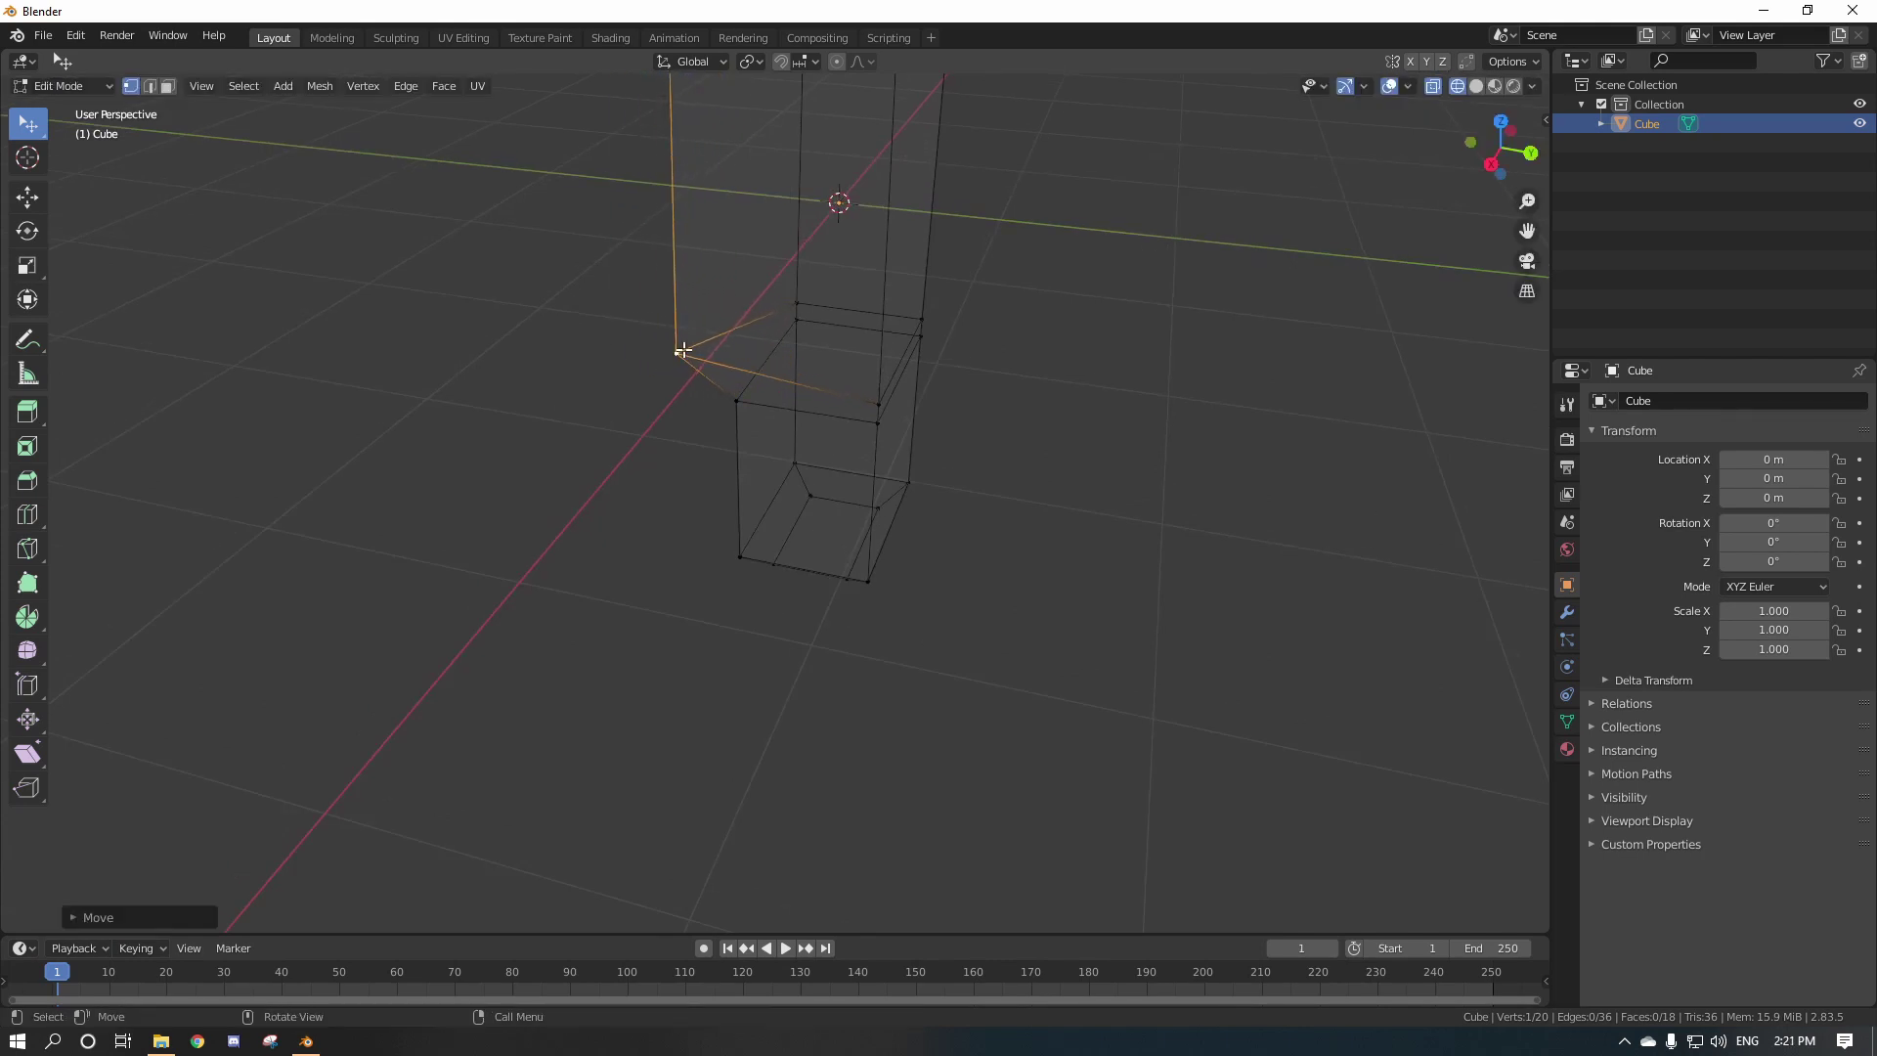
middle_click_drag(678, 348, 1135, 306)
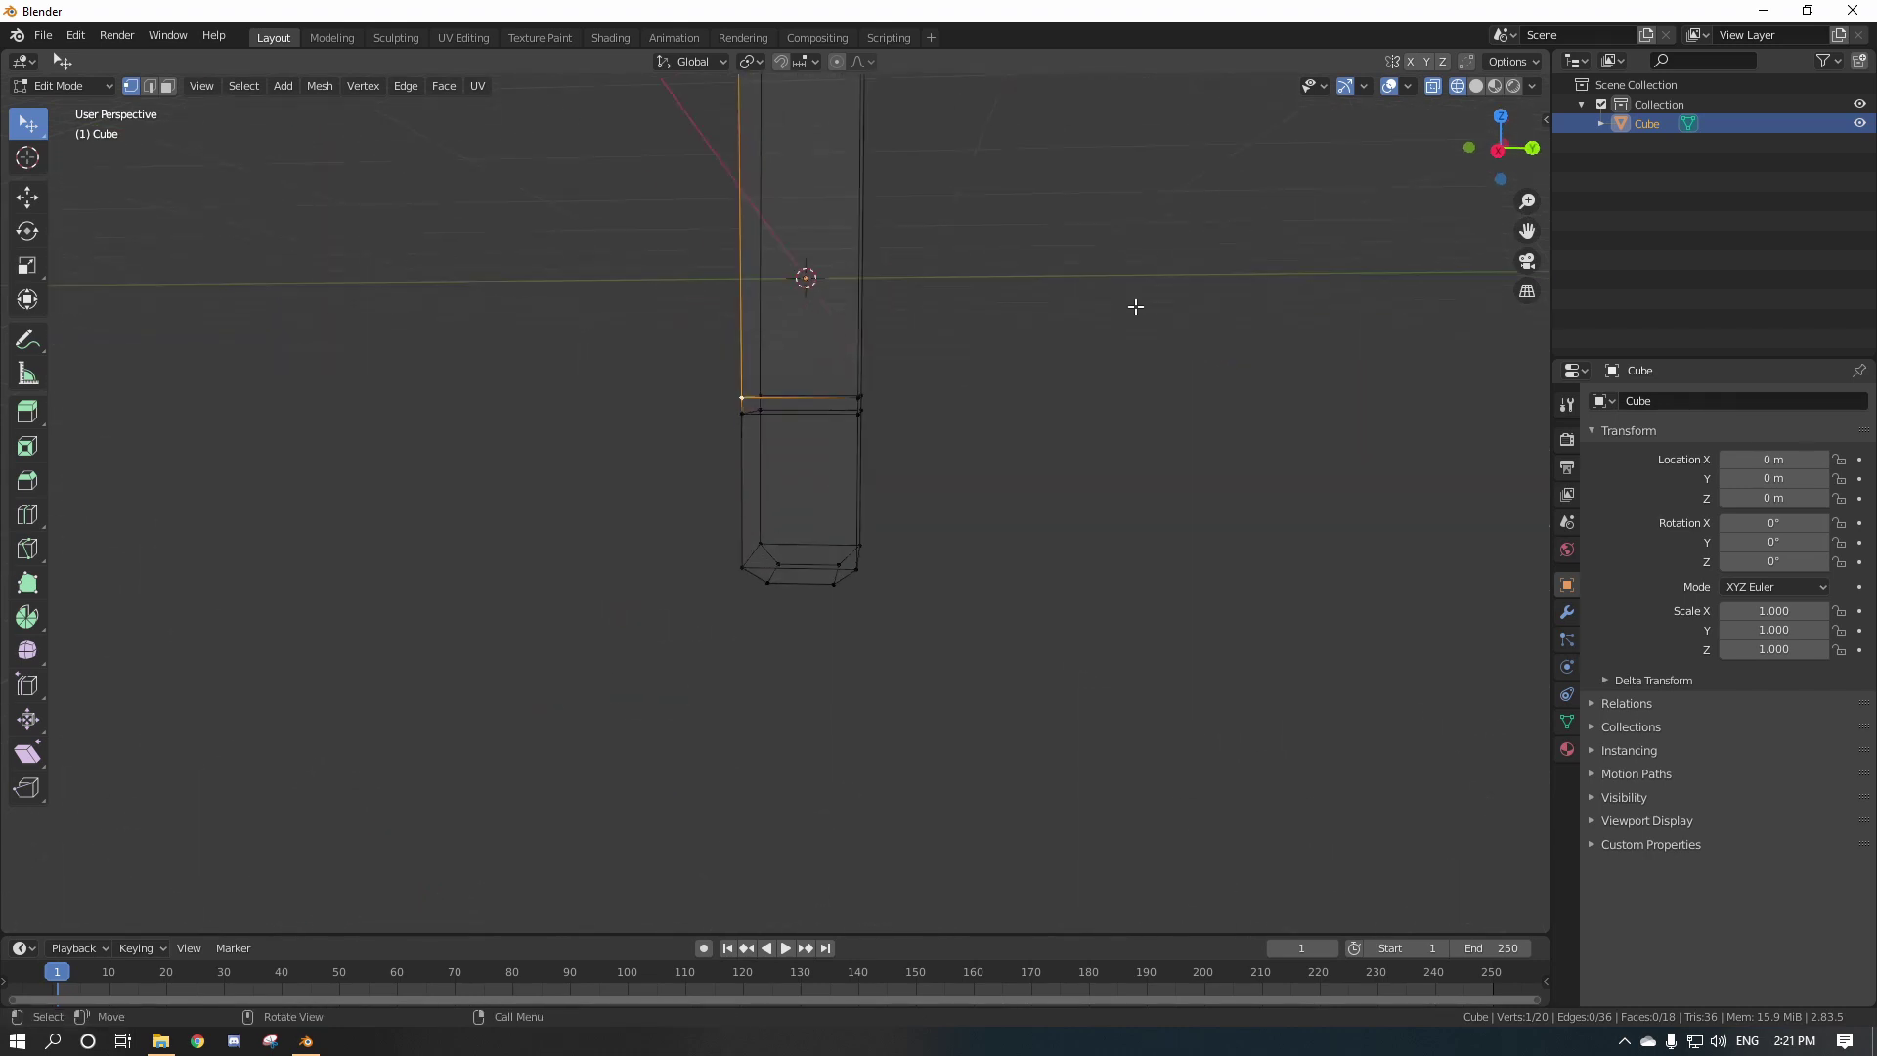
Box-select all vertices of the column's lower block in the Right Orthographic view and scale them up uniformly to about 1.41.
left_click(1499, 151)
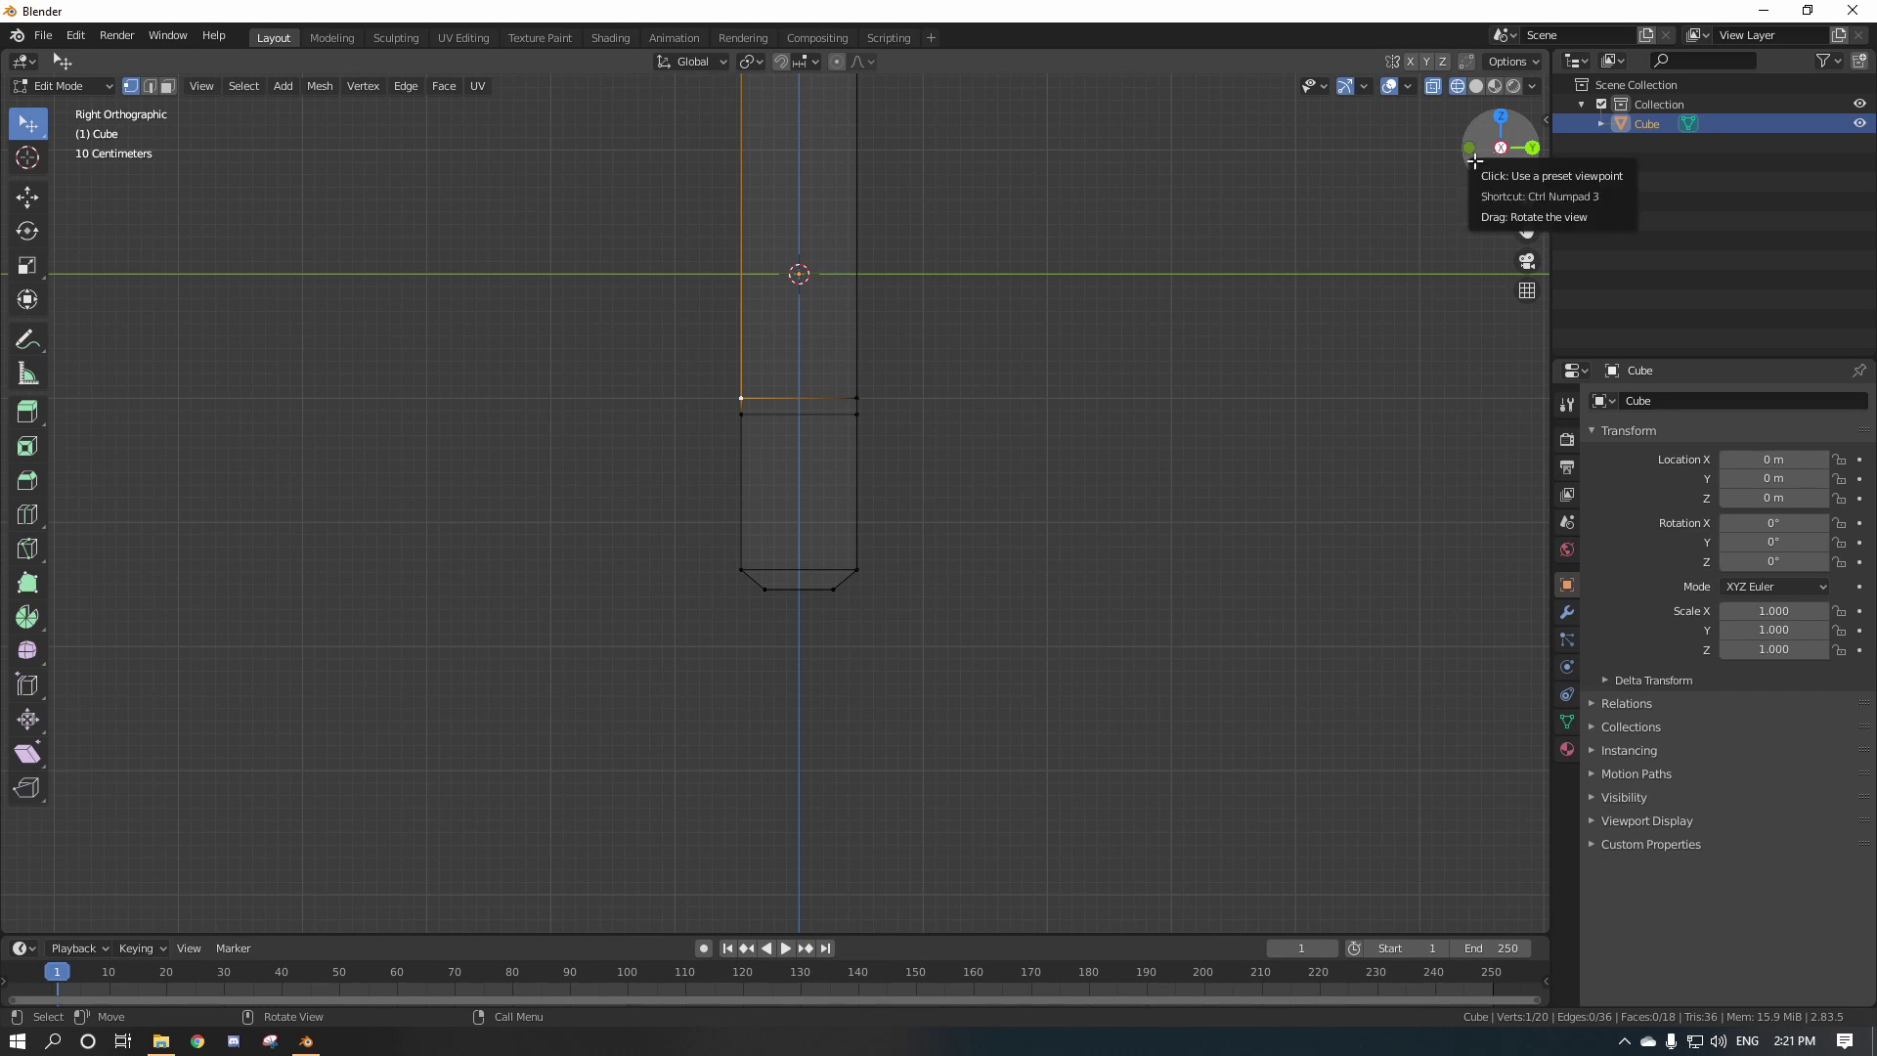
key("w")
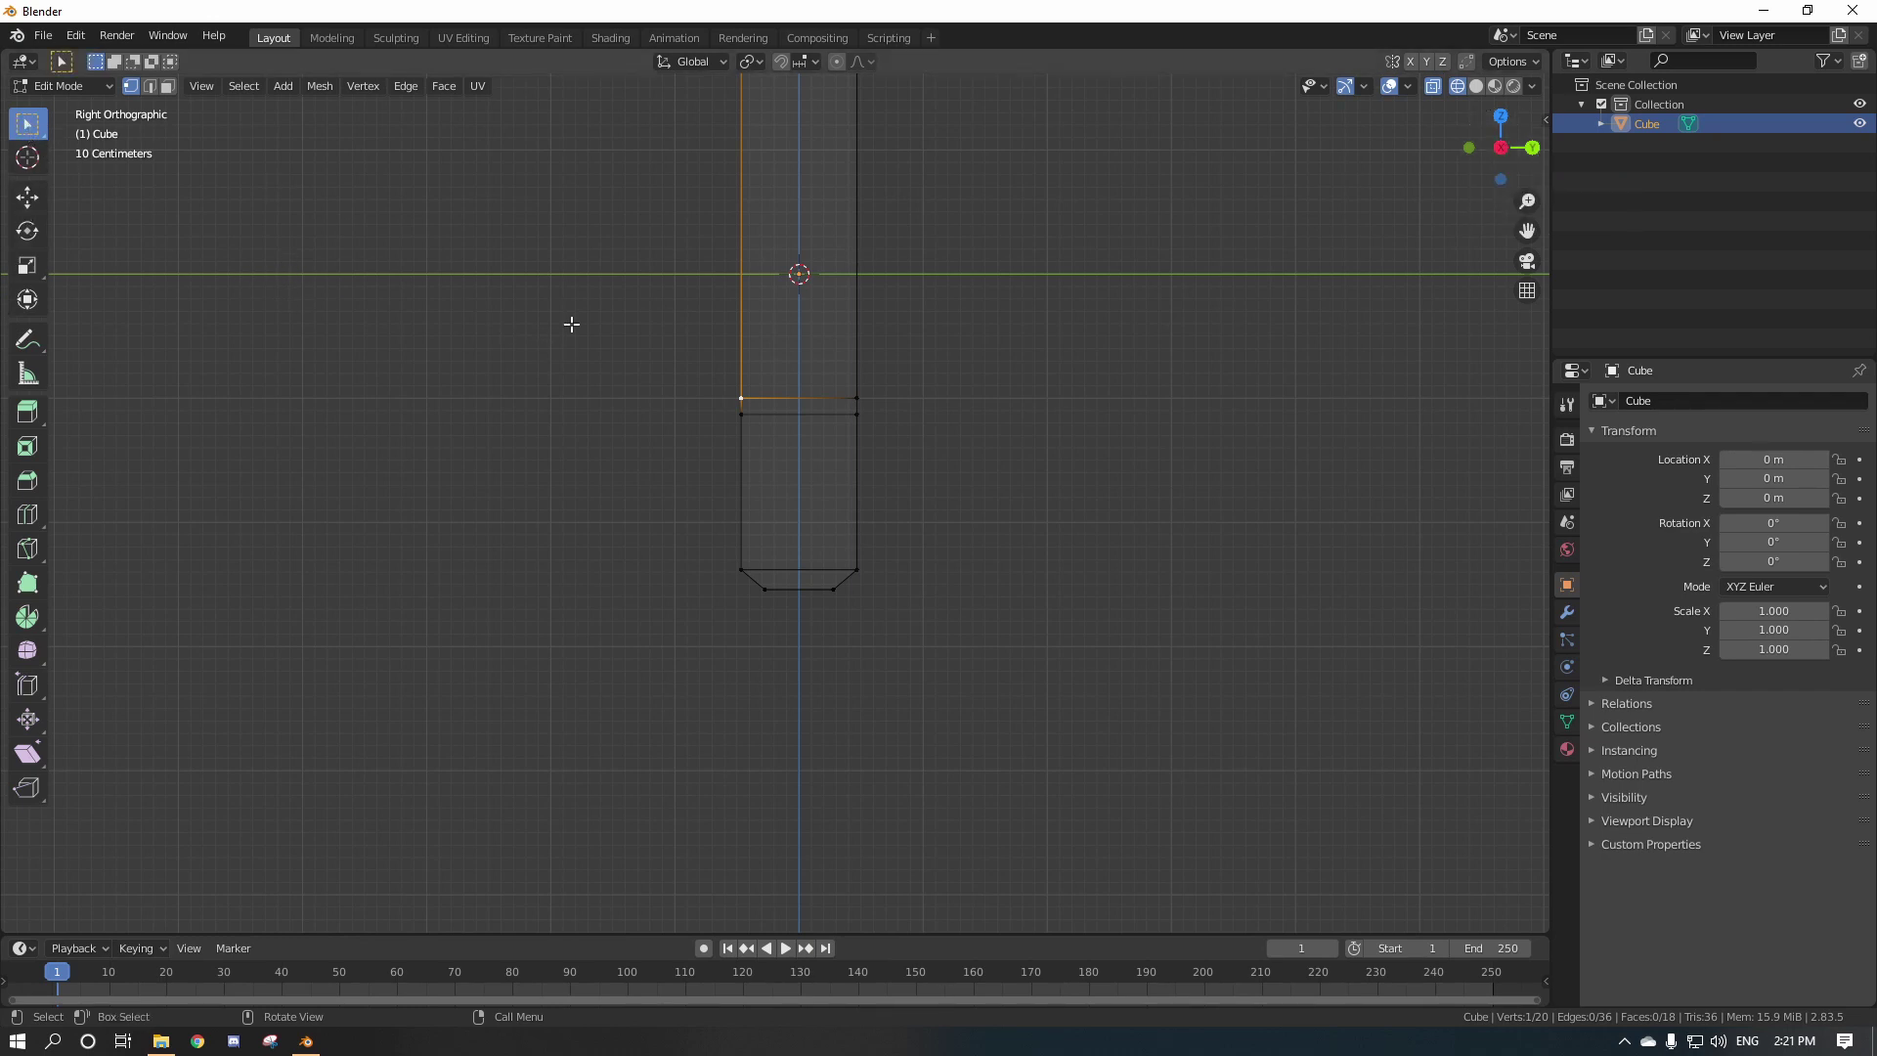
left_click_drag(683, 303, 634, 268)
scroll(662, 235, "down", 3)
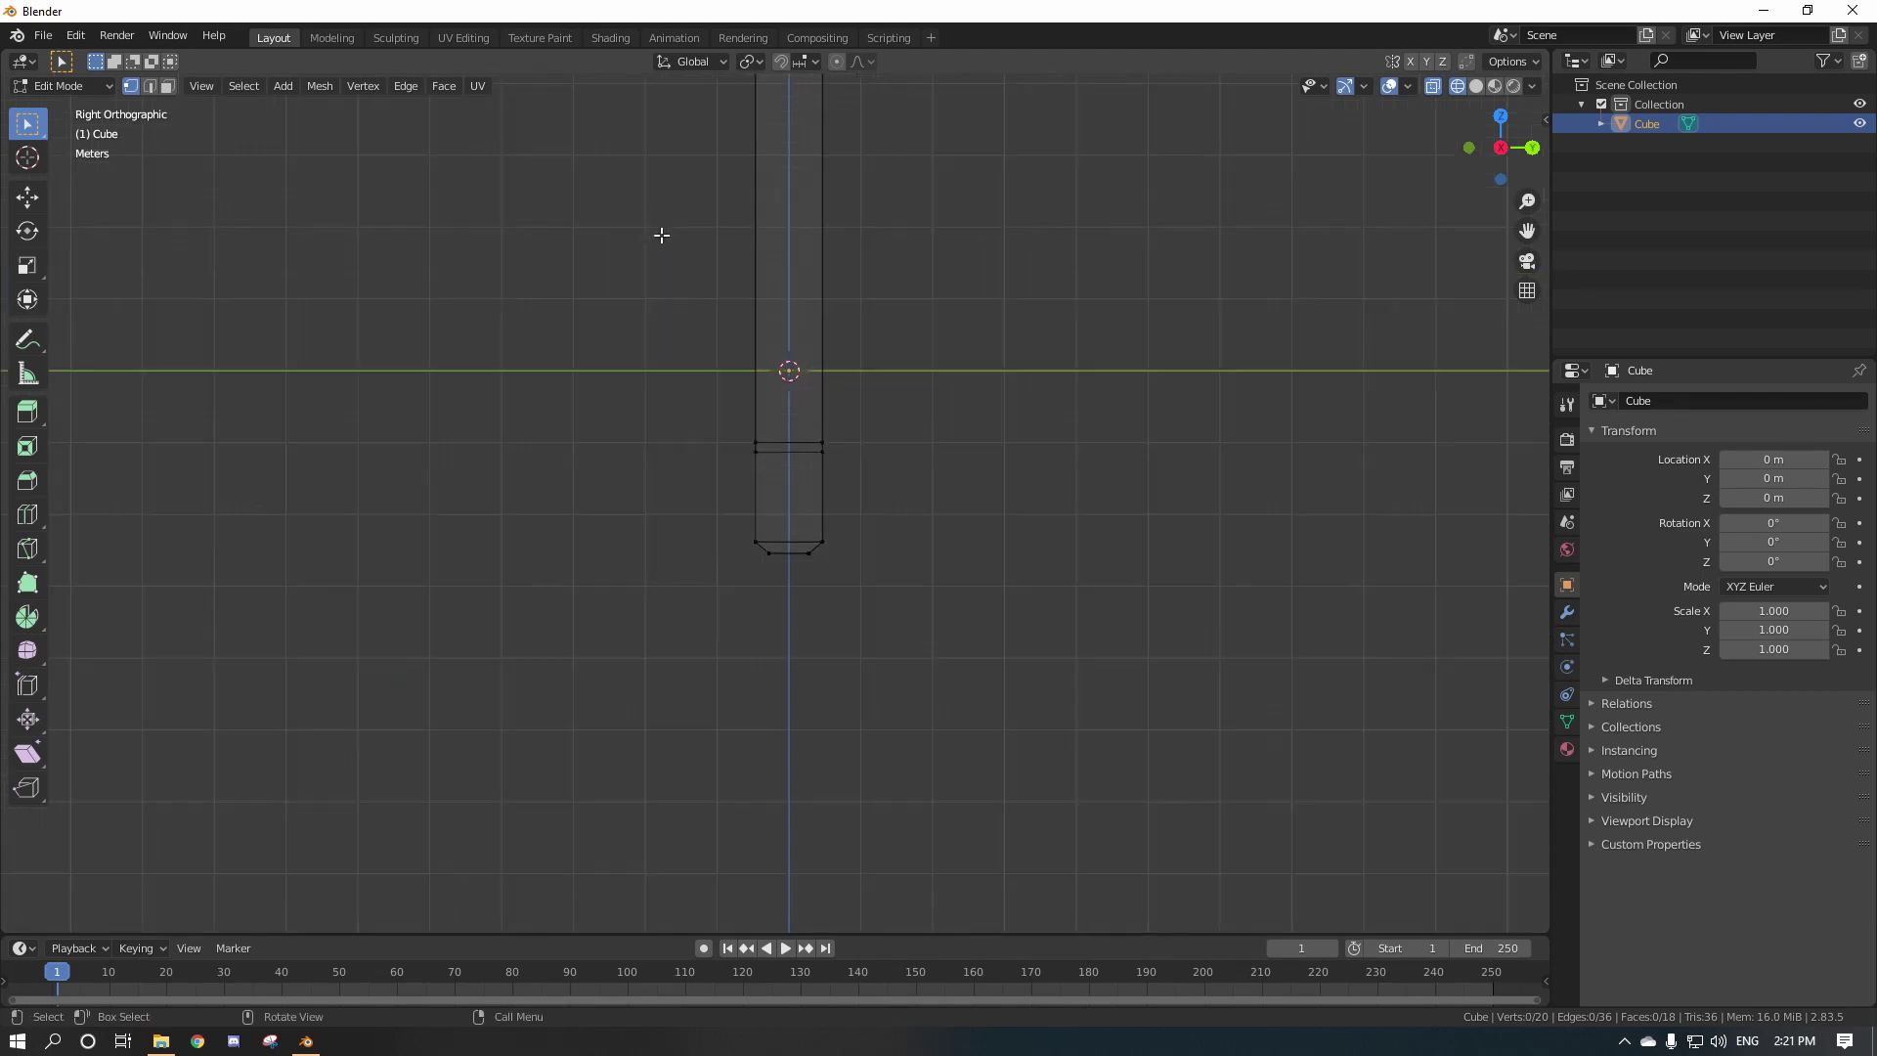
scroll(752, 499, "up", 3)
left_click_drag(613, 681, 975, 386)
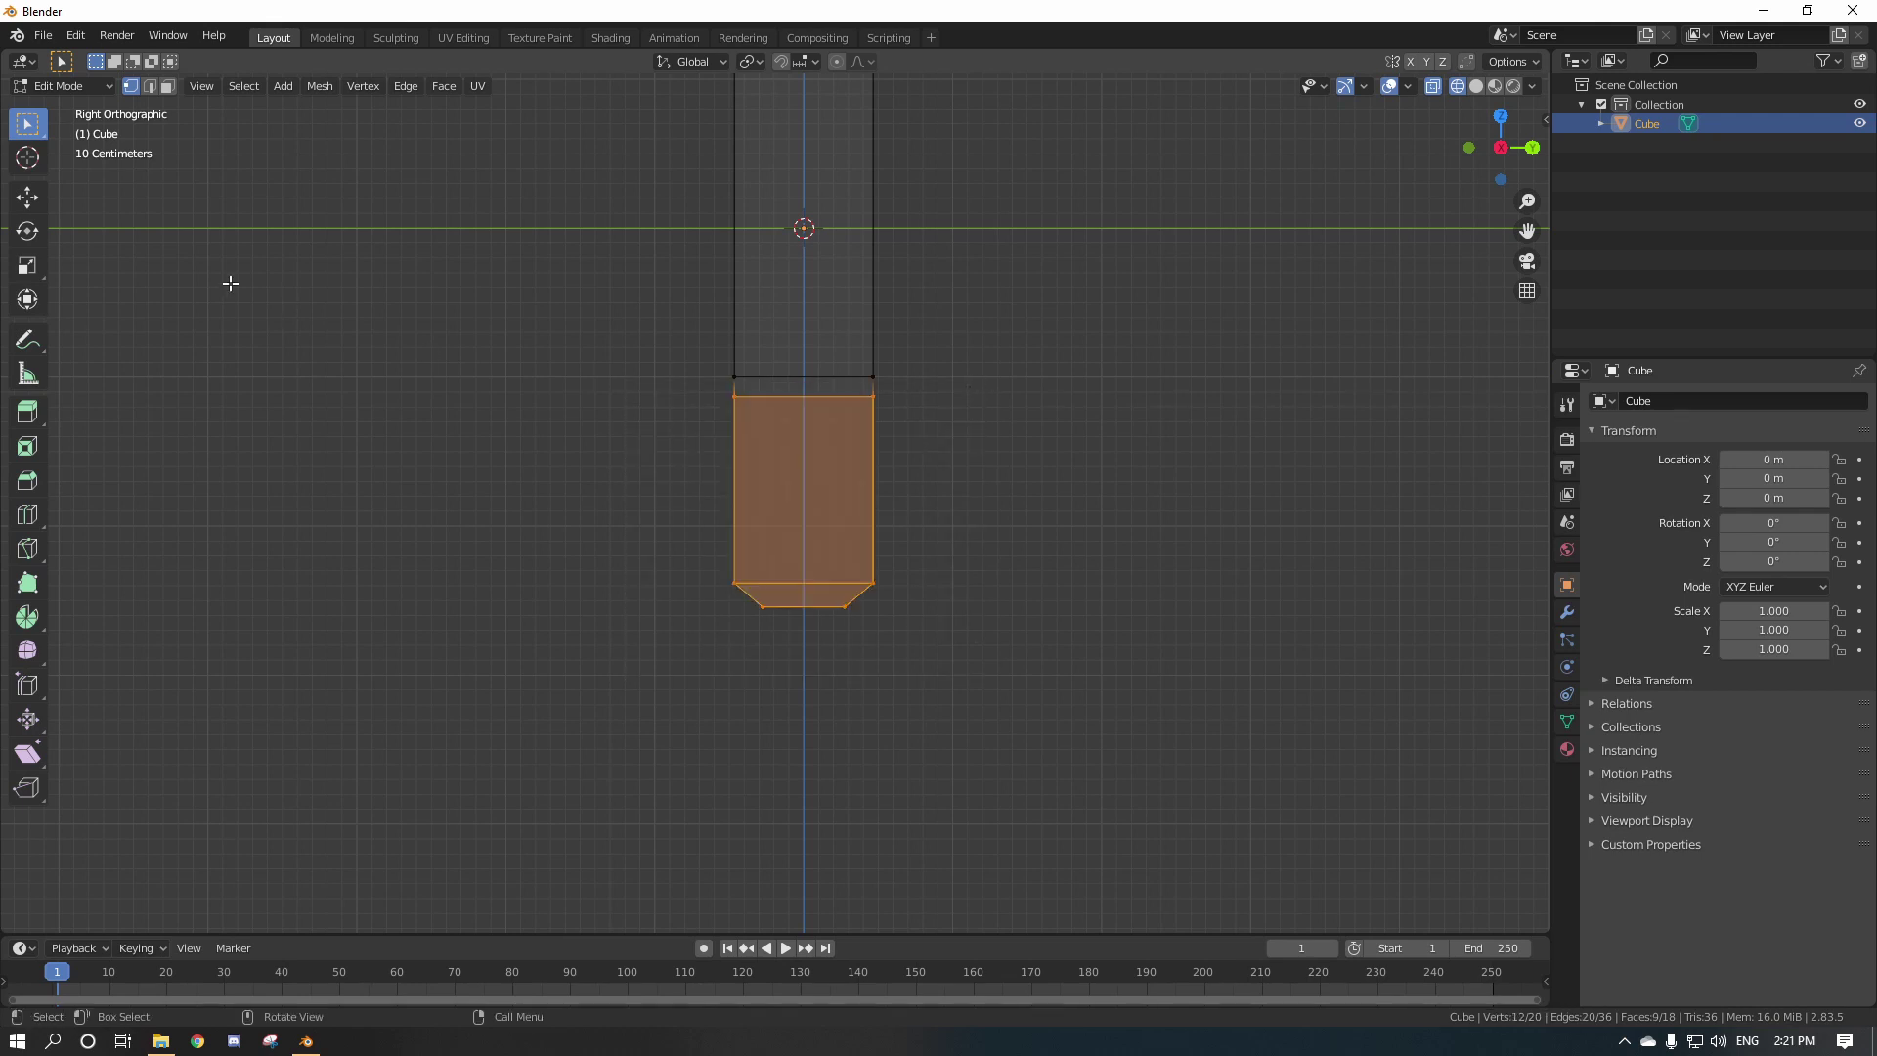
left_click(28, 265)
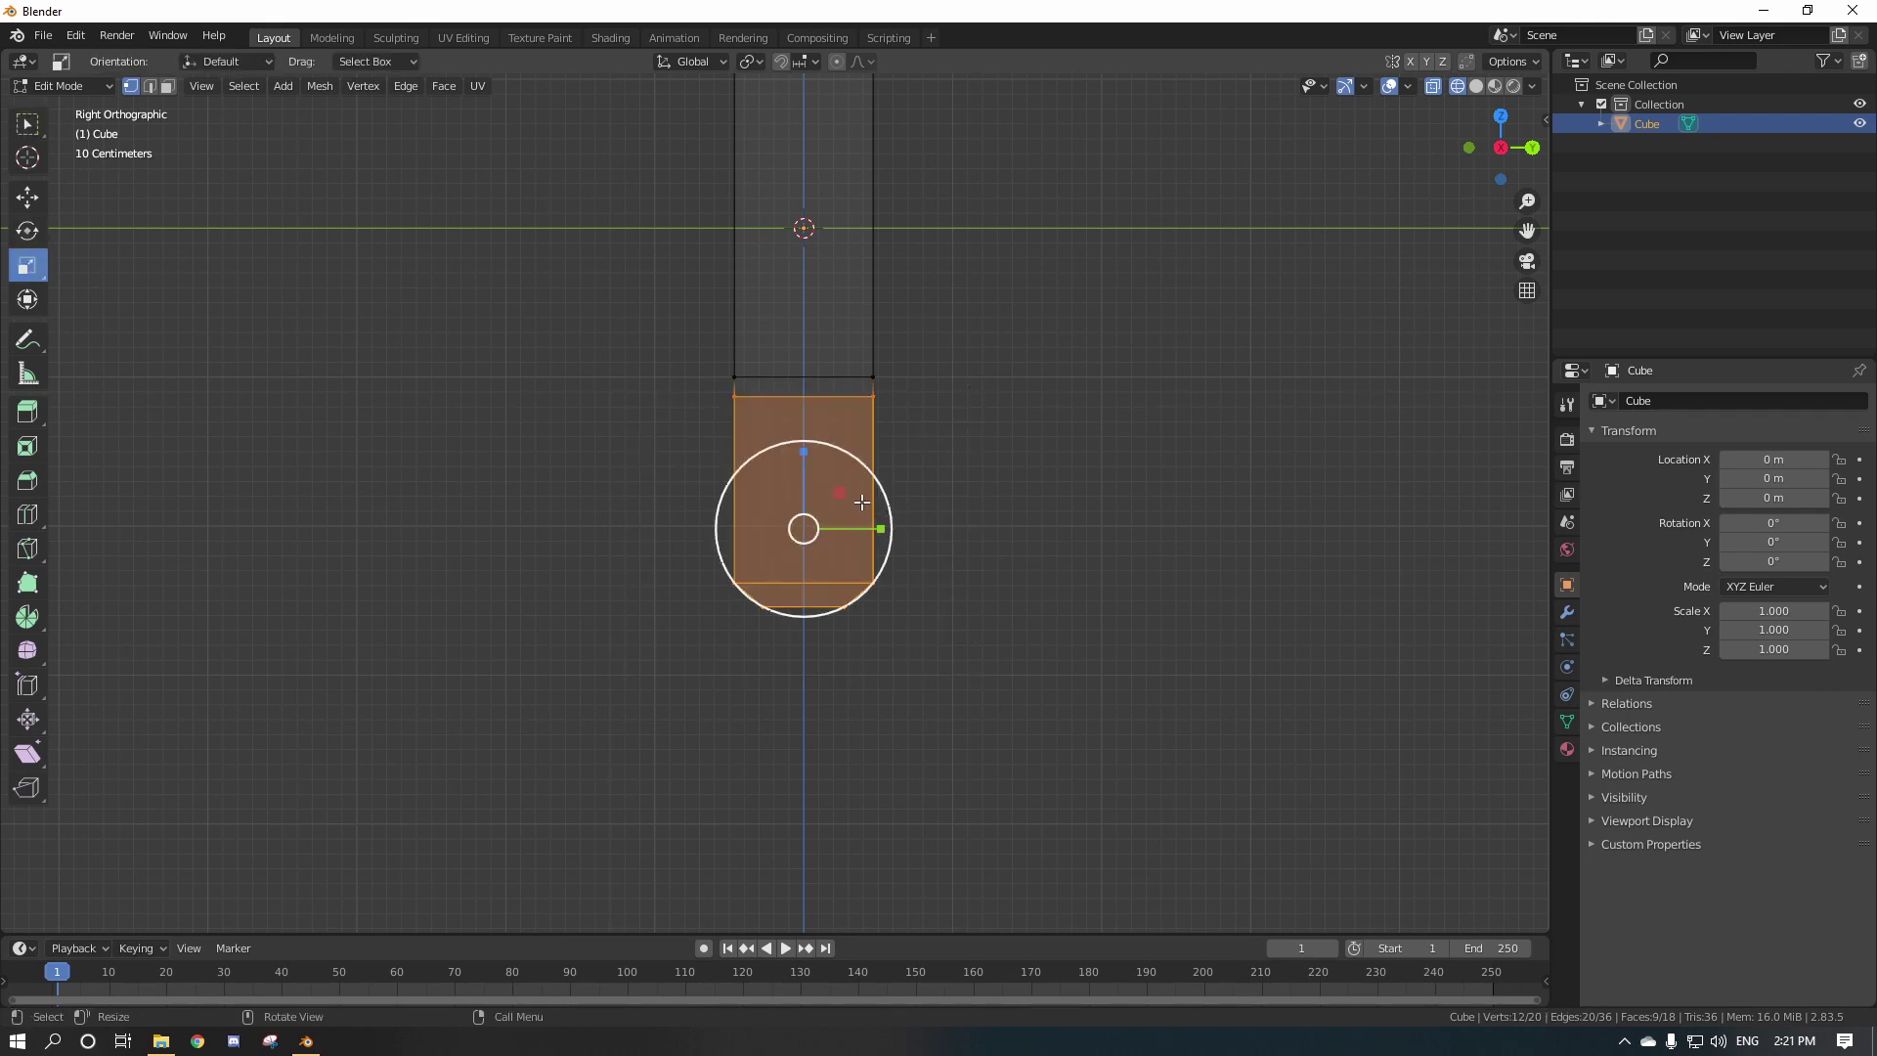
key("s")
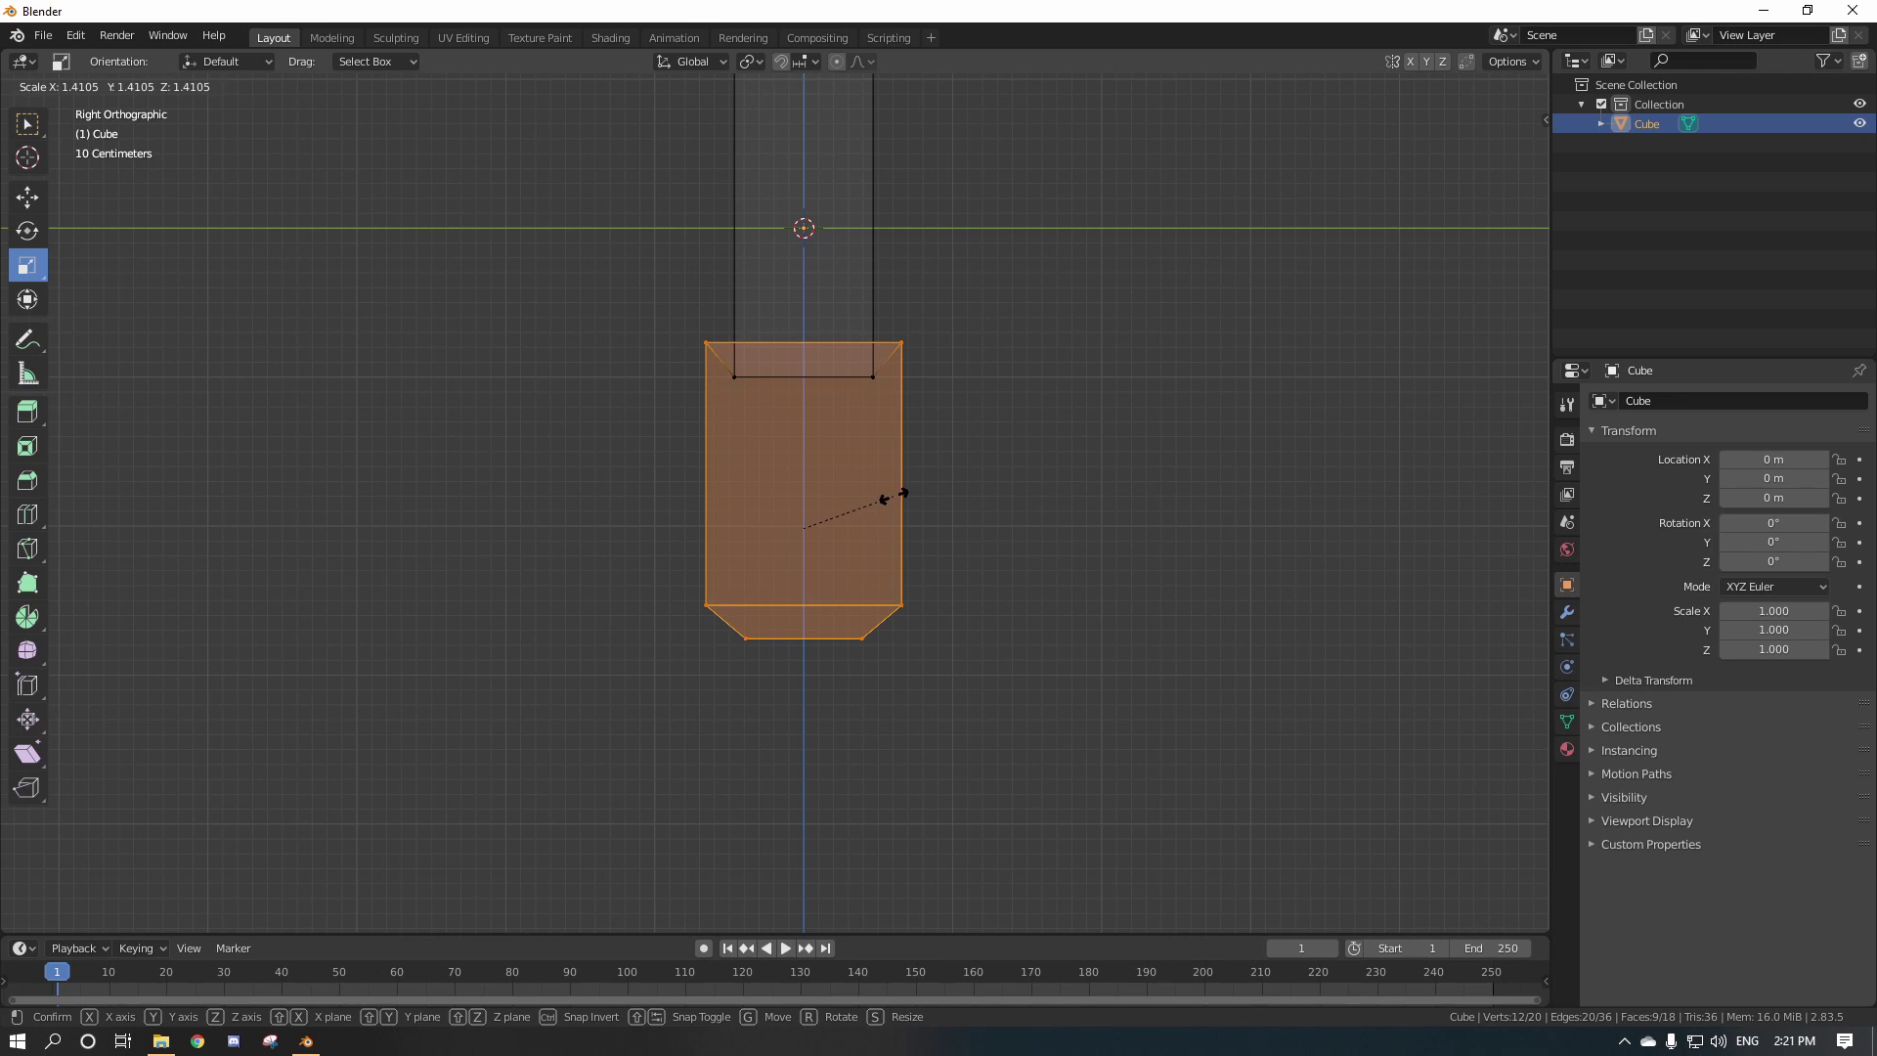
left_click(892, 496)
Move the enlarged lower block down about 0.46 m along Z and clear the selection.
middle_click_drag(947, 453, 758, 558)
left_click(27, 196)
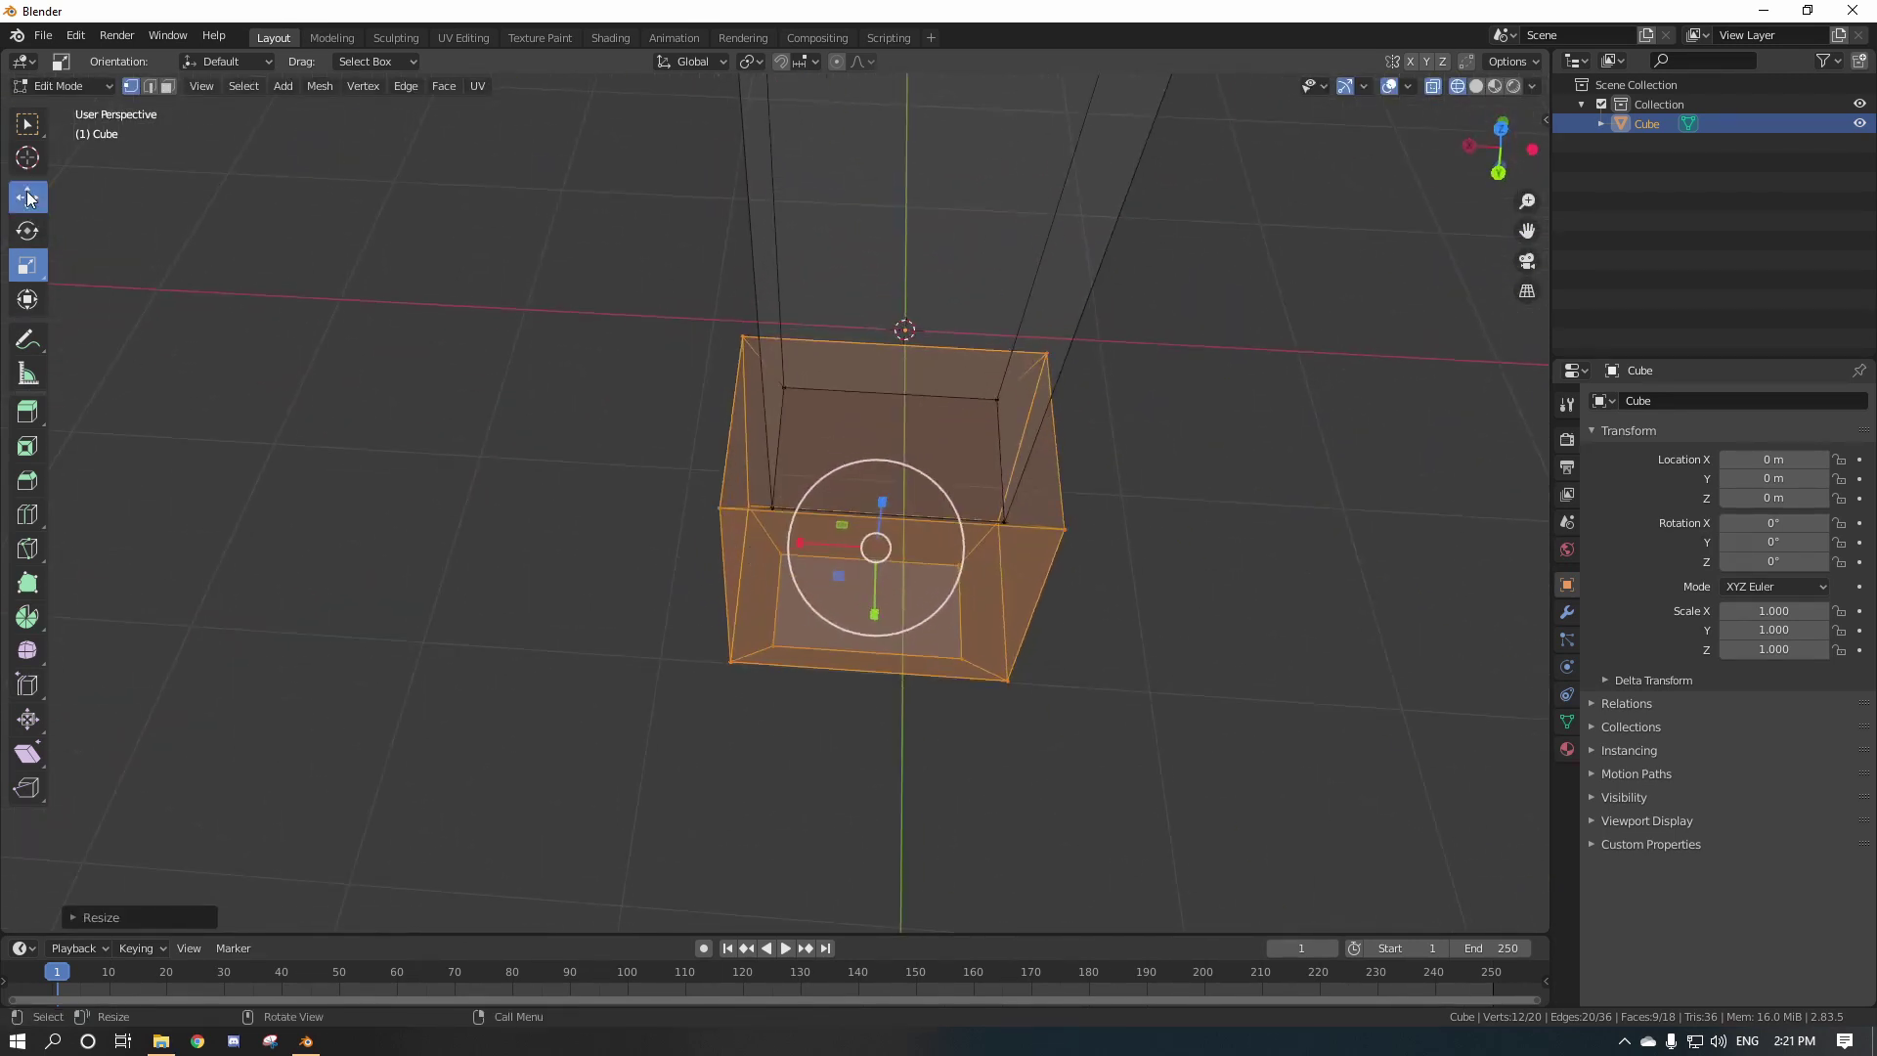
middle_click_drag(894, 509, 899, 417)
left_click_drag(897, 474, 880, 528)
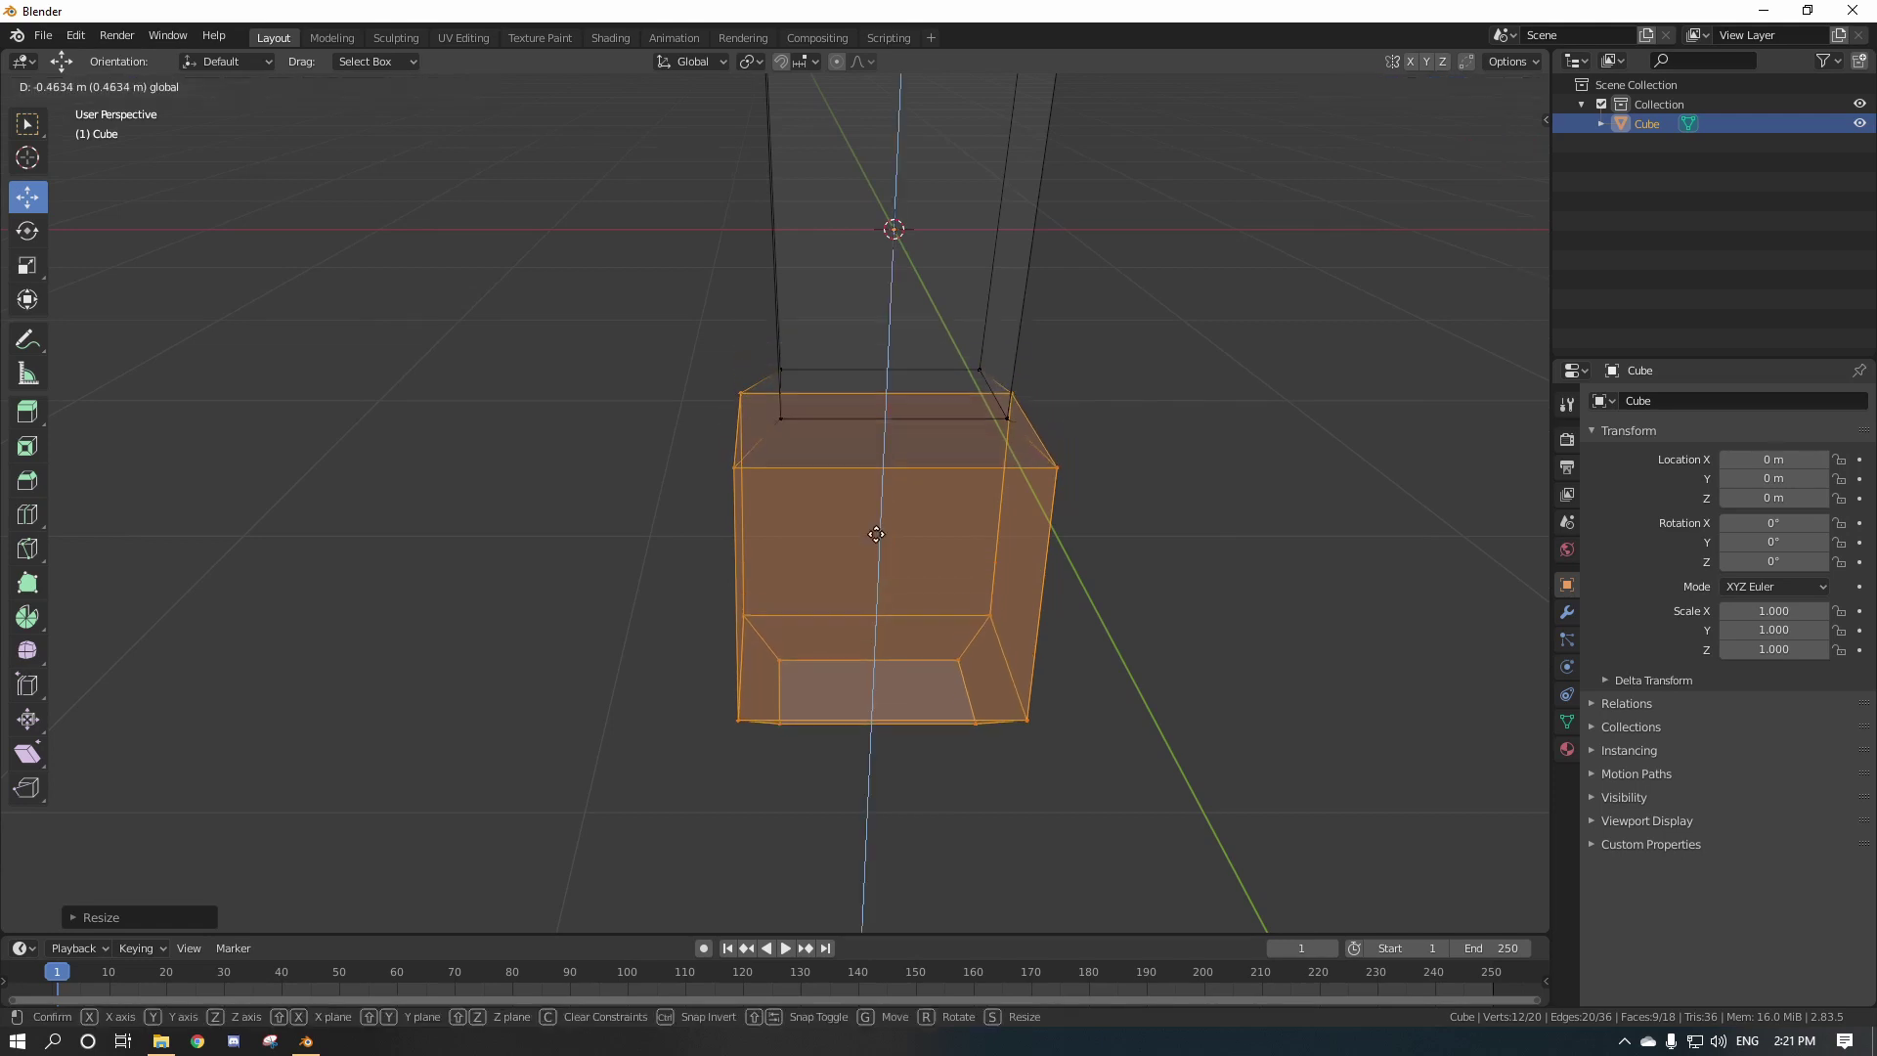
middle_click_drag(880, 528, 947, 515)
scroll(1124, 496, "up", 2)
left_click(1124, 496)
scroll(1113, 479, "down", 3)
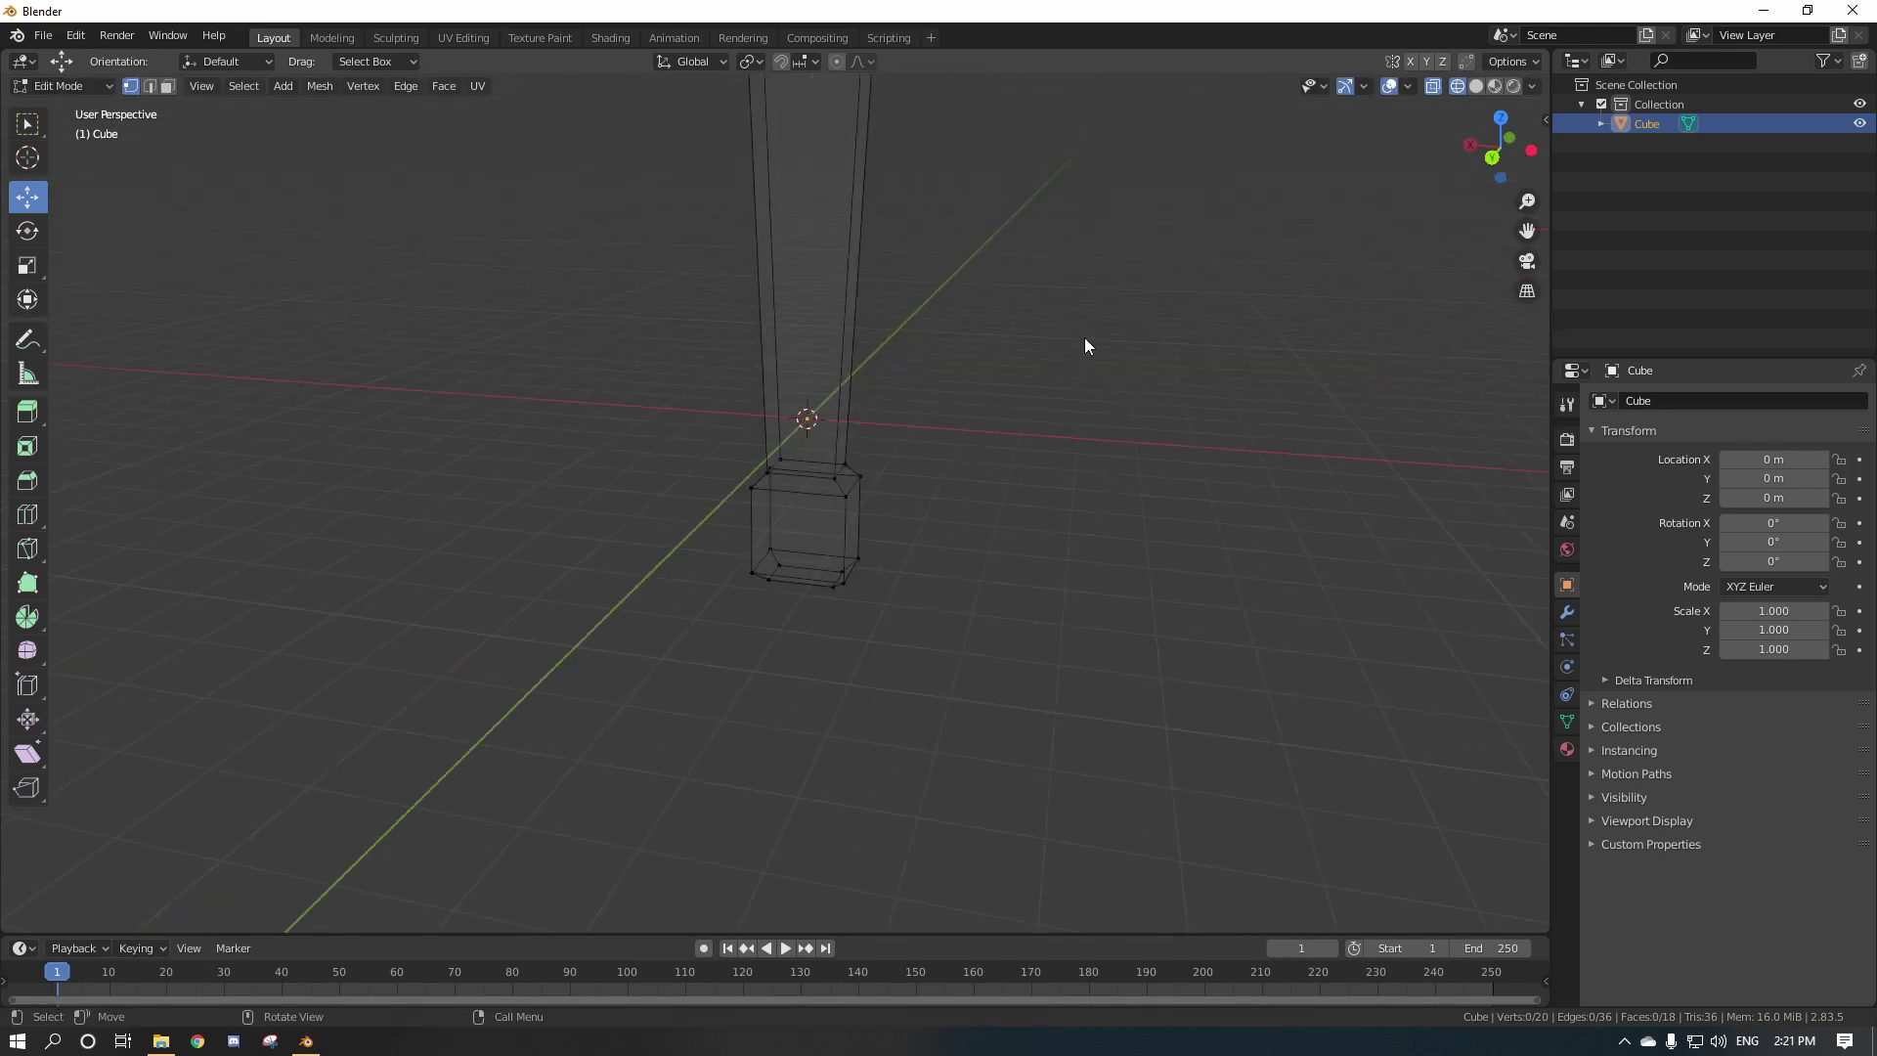
Display the column in solid shading, look it over in Object Mode from above, and return to Edit Mode.
key("Tab")
left_click(1477, 86)
mouse_move(1147, 362)
middle_mouse_down()
mouse_move(1078, 612)
mouse_move(1122, 466)
mouse_move(1257, 393)
mouse_move(1193, 291)
mouse_move(1023, 299)
mouse_move(1042, 498)
mouse_move(939, 474)
mouse_move(1035, 515)
mouse_move(1089, 486)
mouse_move(1008, 497)
middle_mouse_up()
key("Tab")
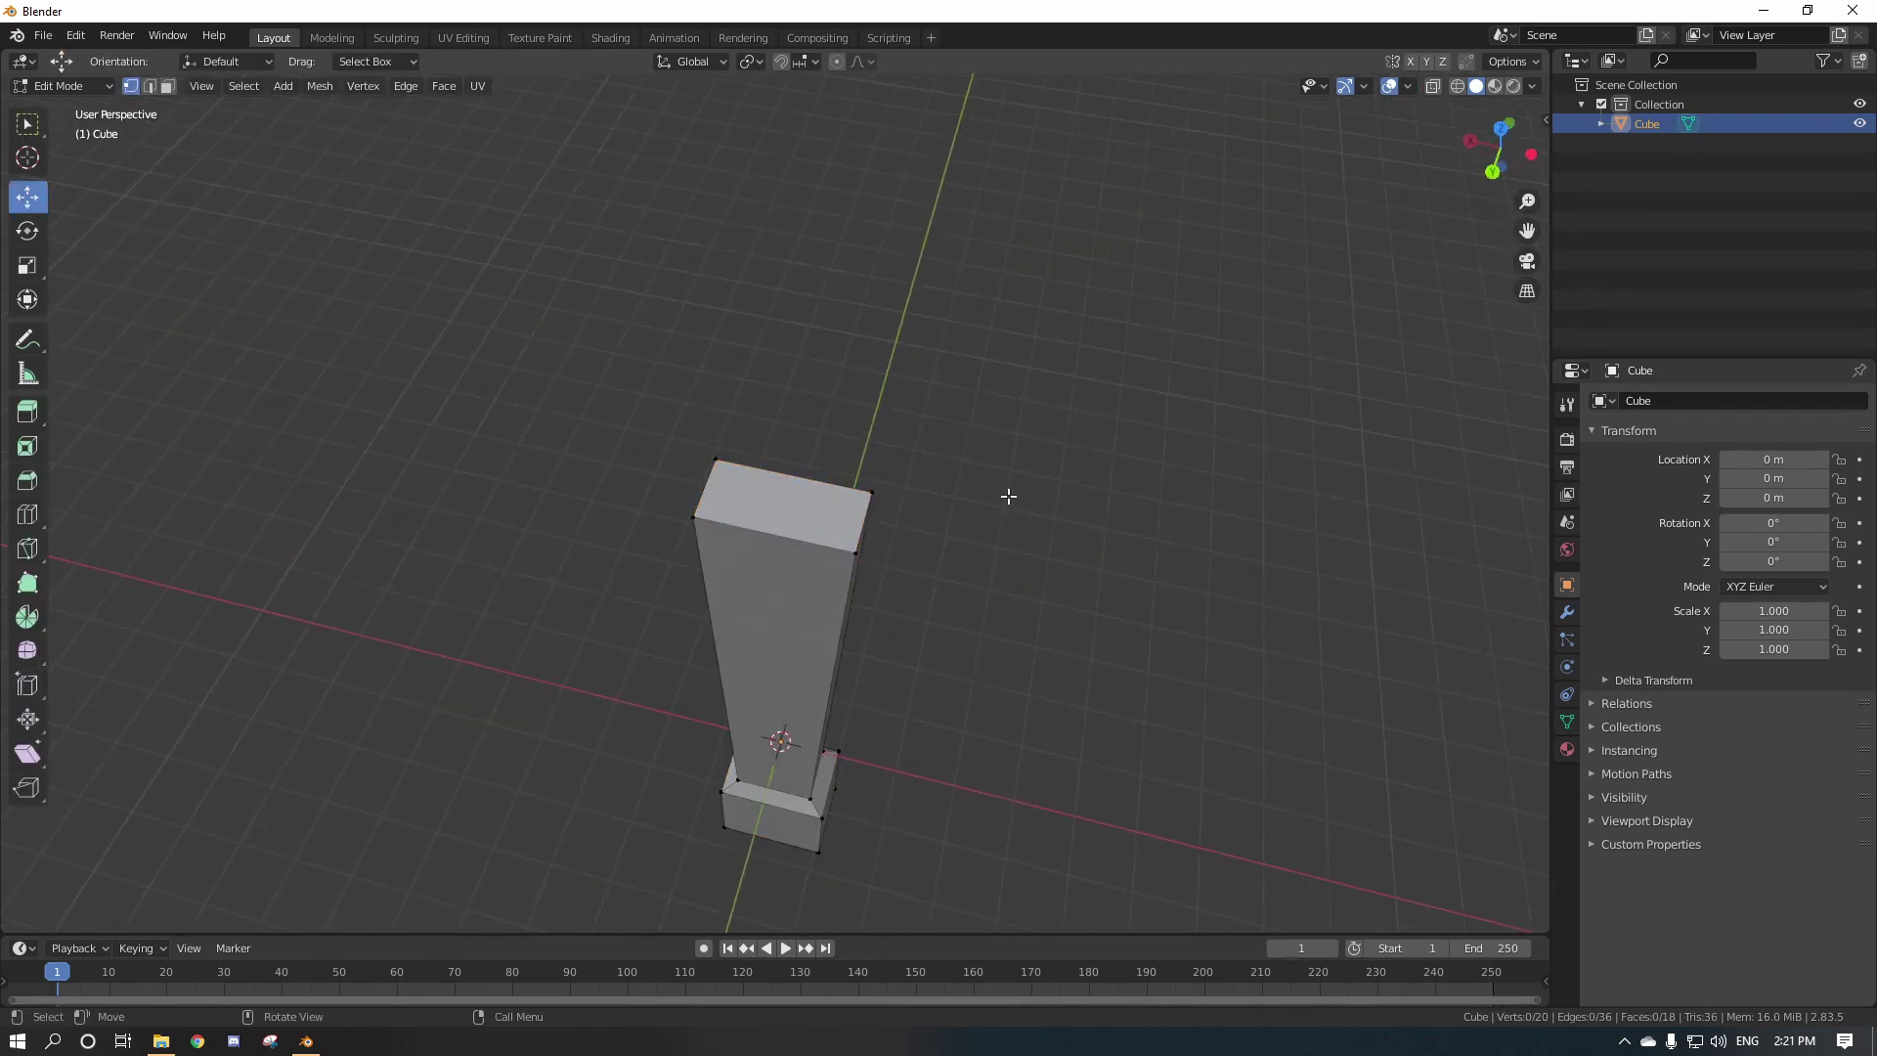
Extrude the column's top face upward to add a short block.
scroll(986, 434, "up", 1)
key("3")
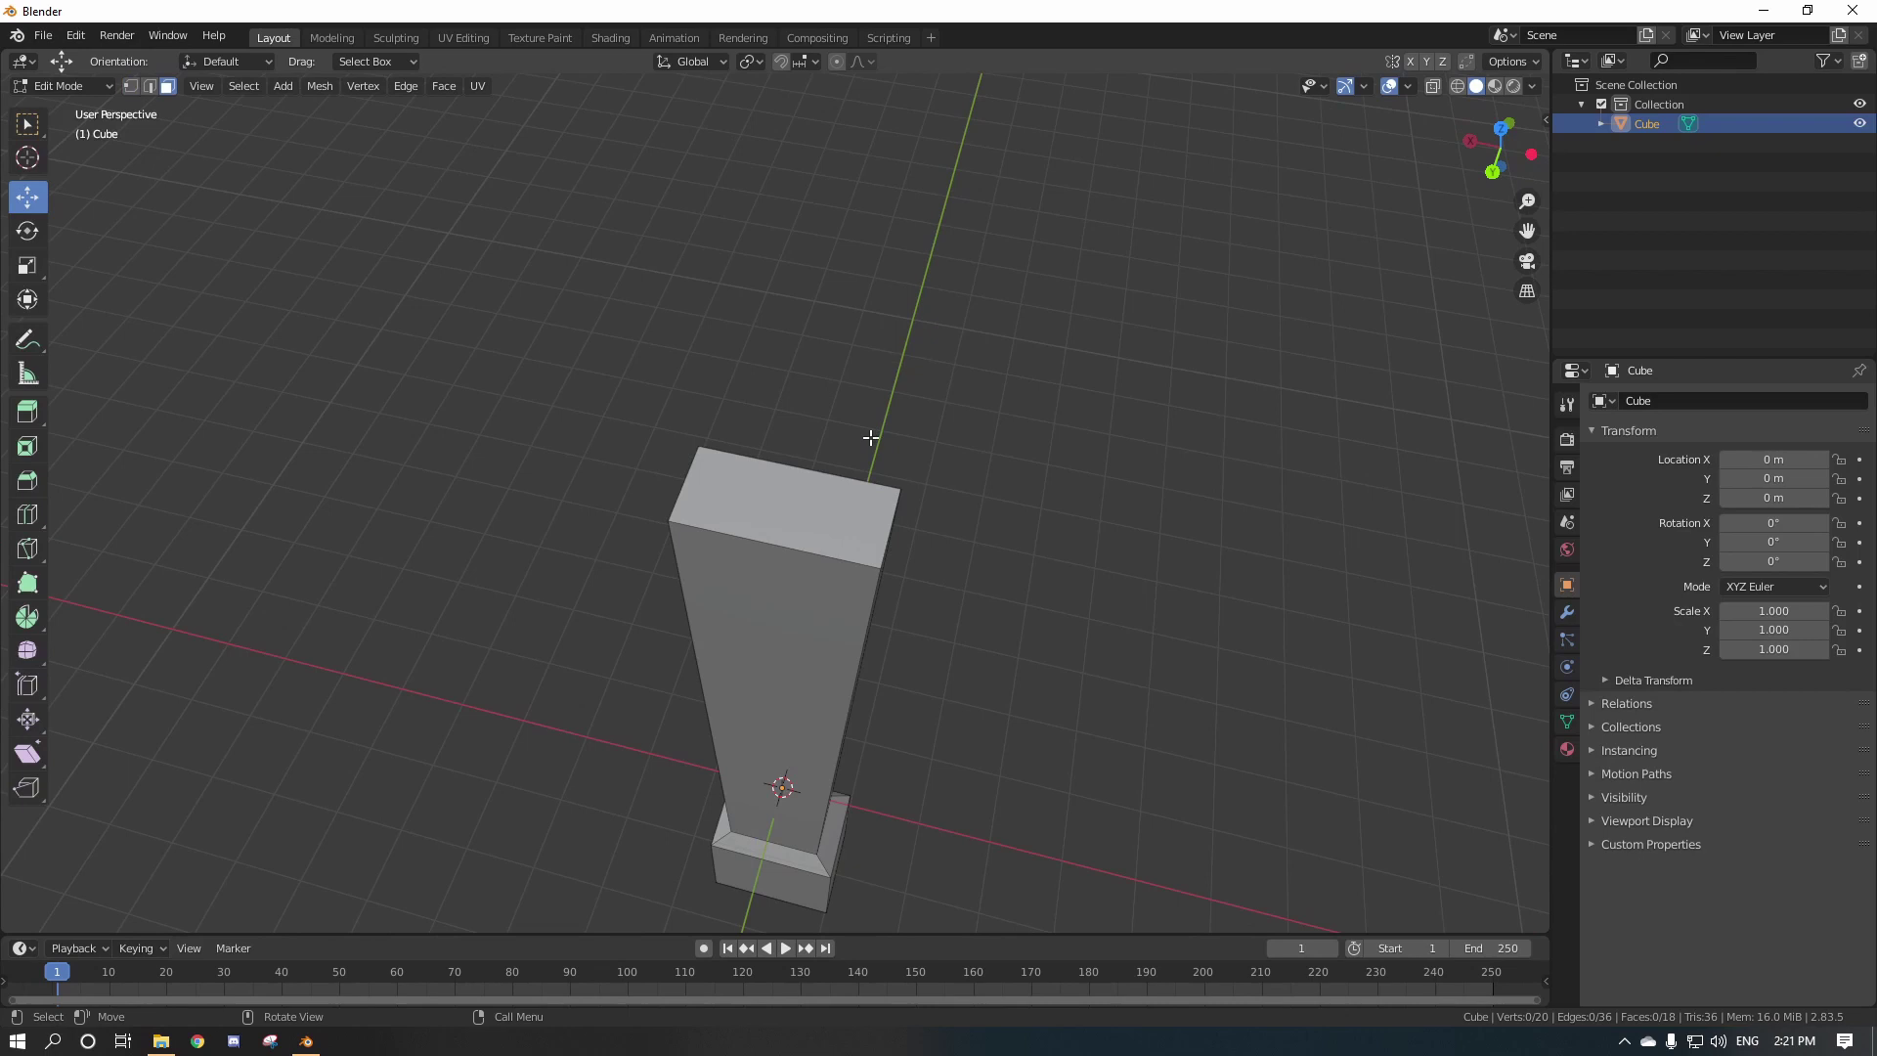
left_click(783, 510)
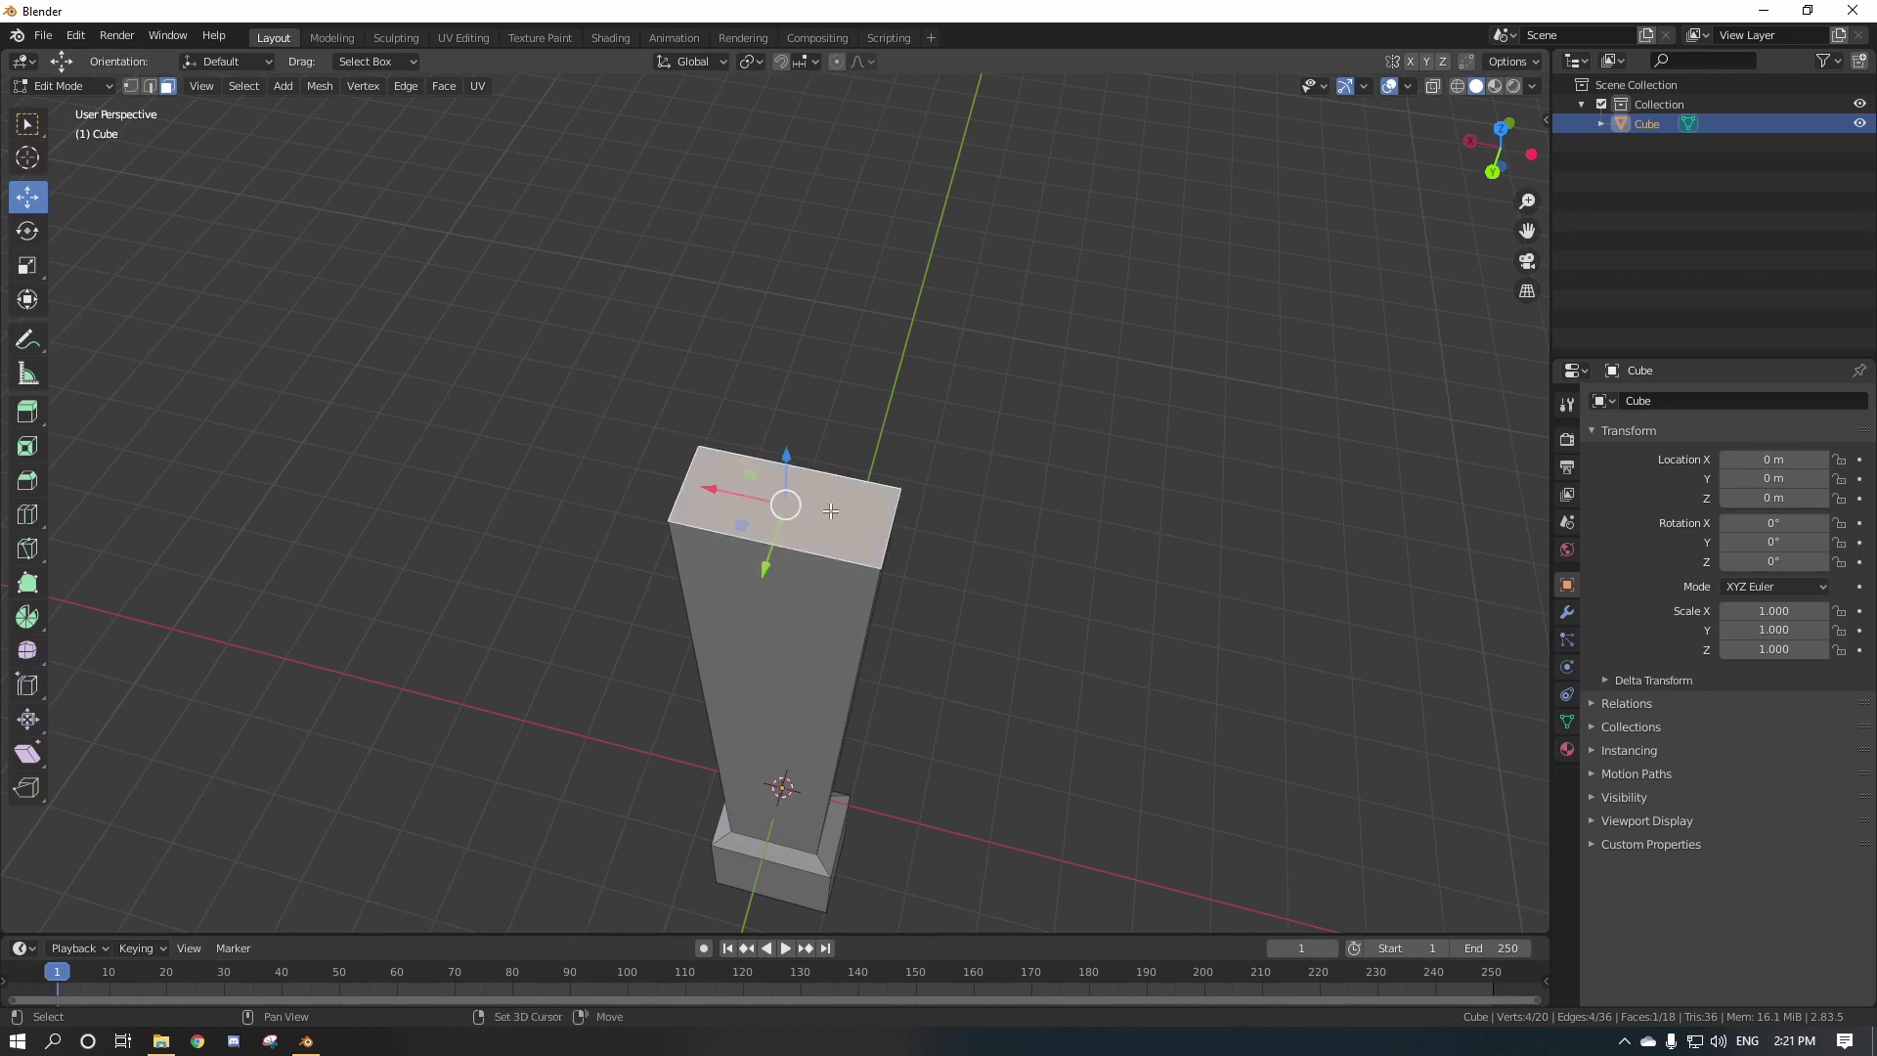
middle_click_drag(783, 510, 844, 540)
key("e")
left_click(817, 400)
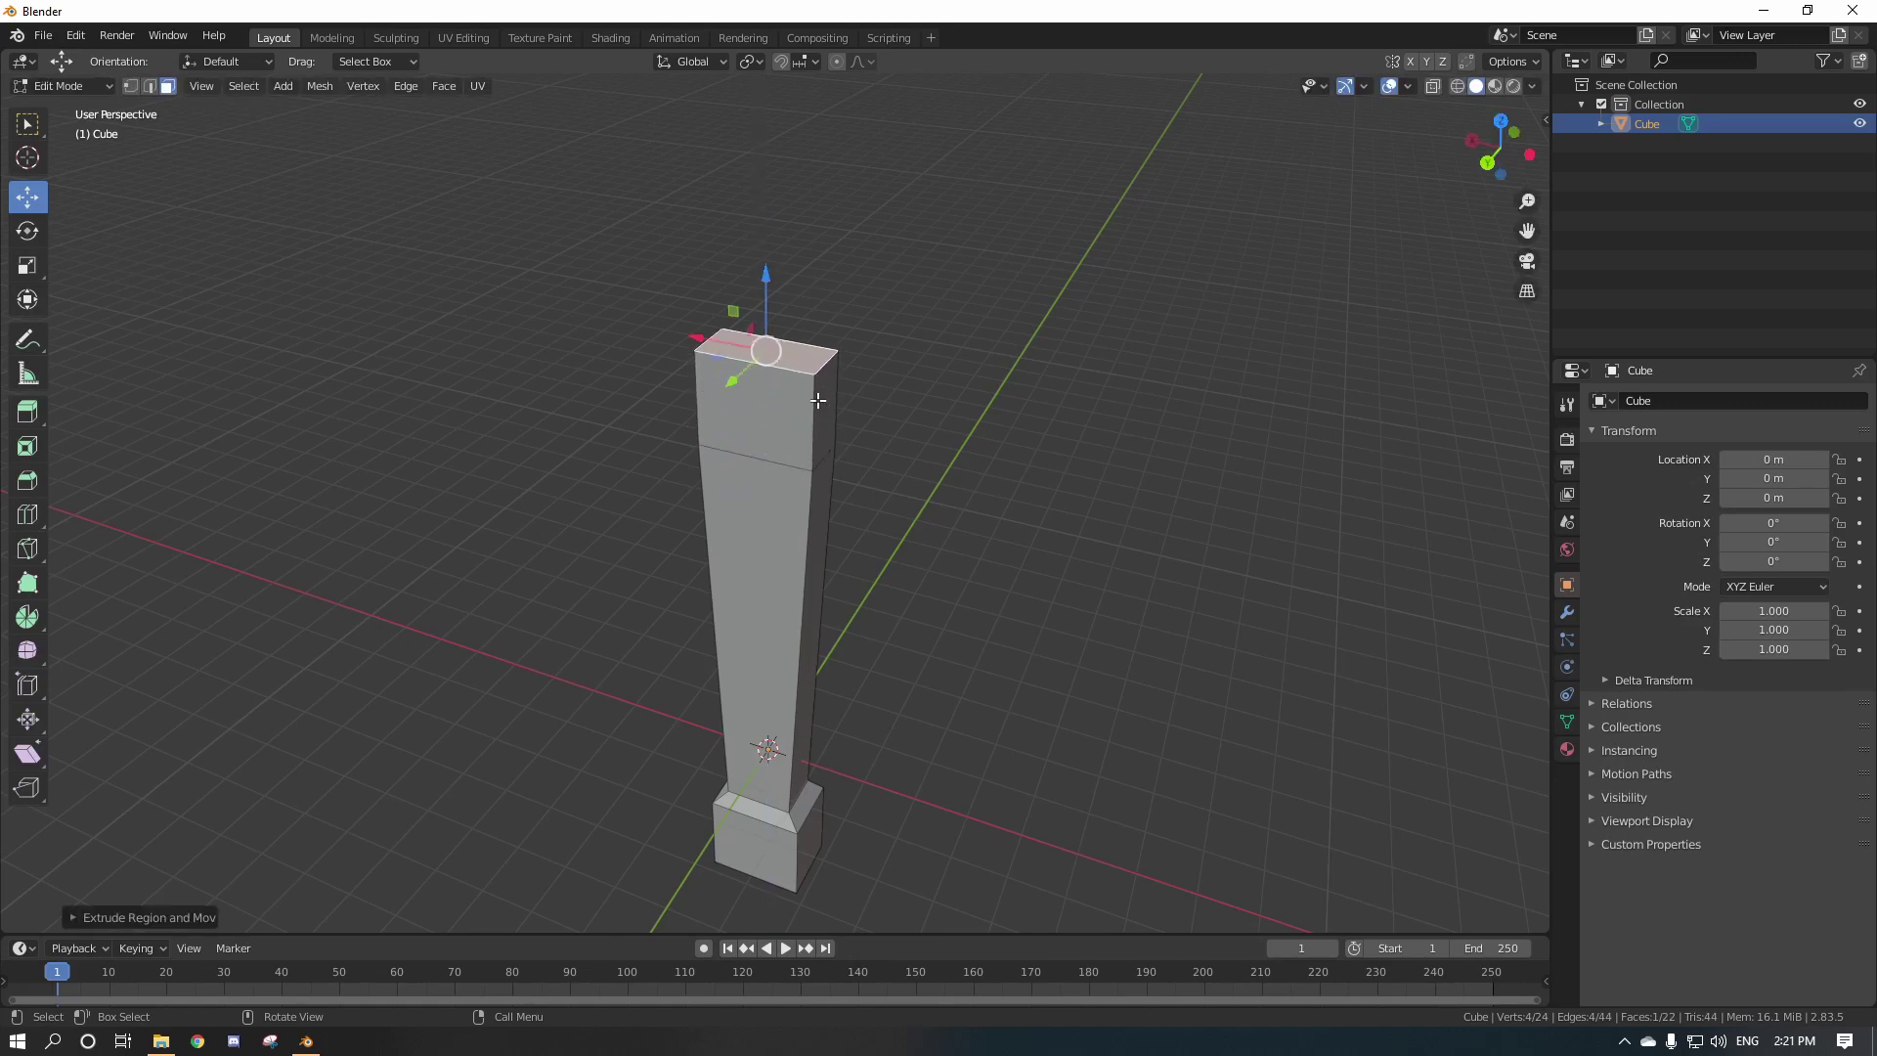
Add a loop cut around the new top block and slide it down to just above the block's lower edge.
middle_click_drag(827, 411, 738, 352)
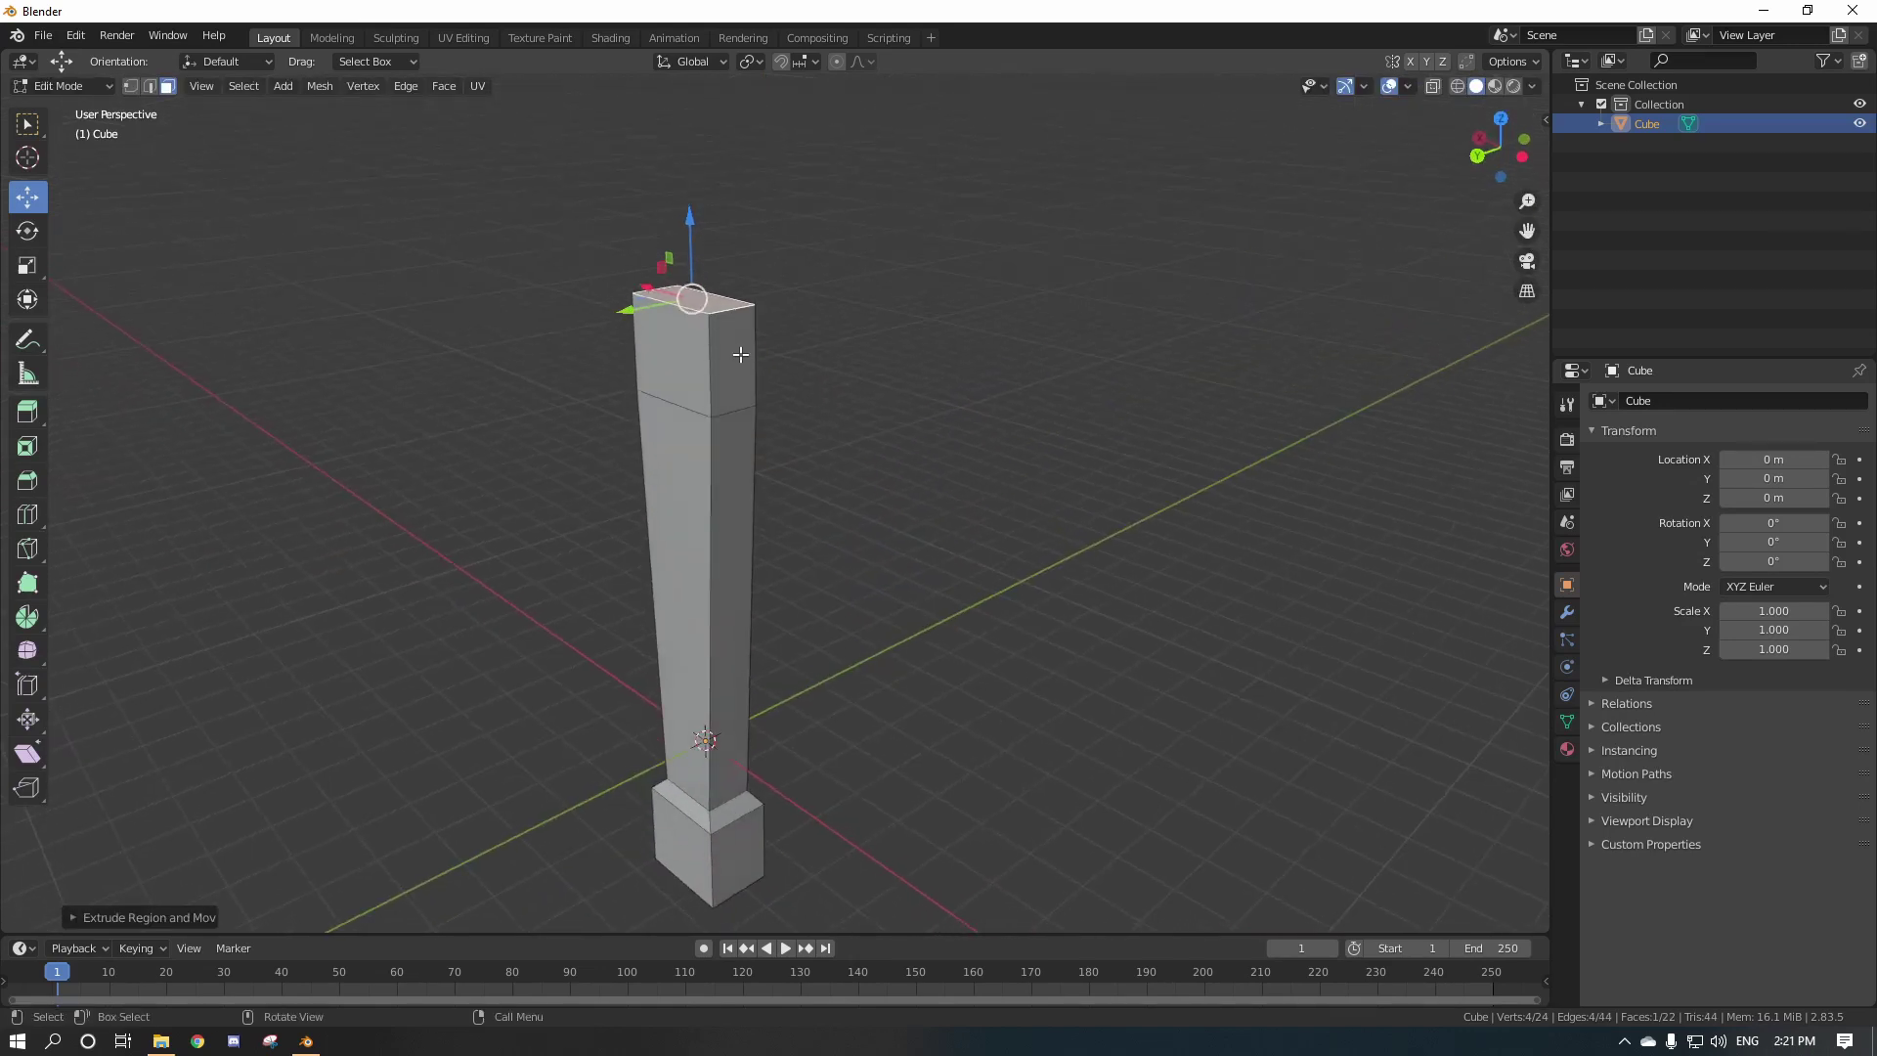
scroll(736, 349, "up", 2)
key("ctrl+r")
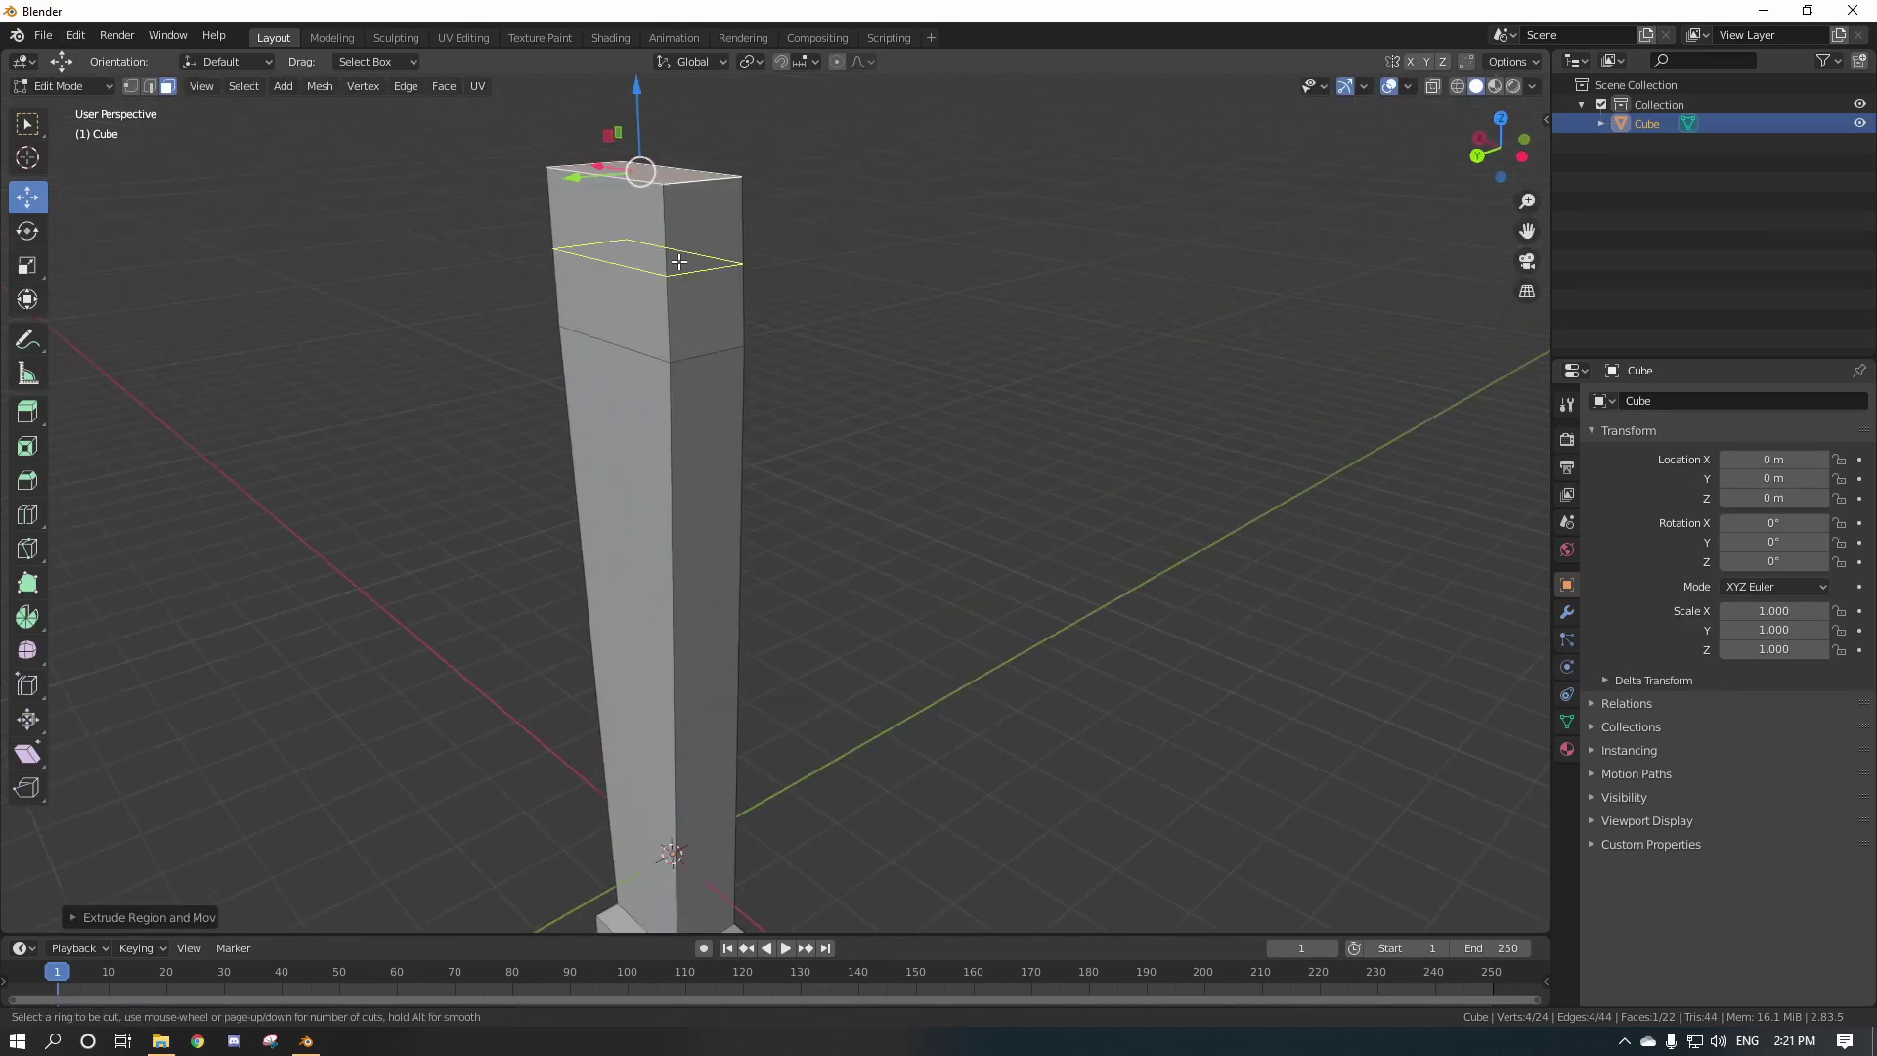
left_click(678, 262)
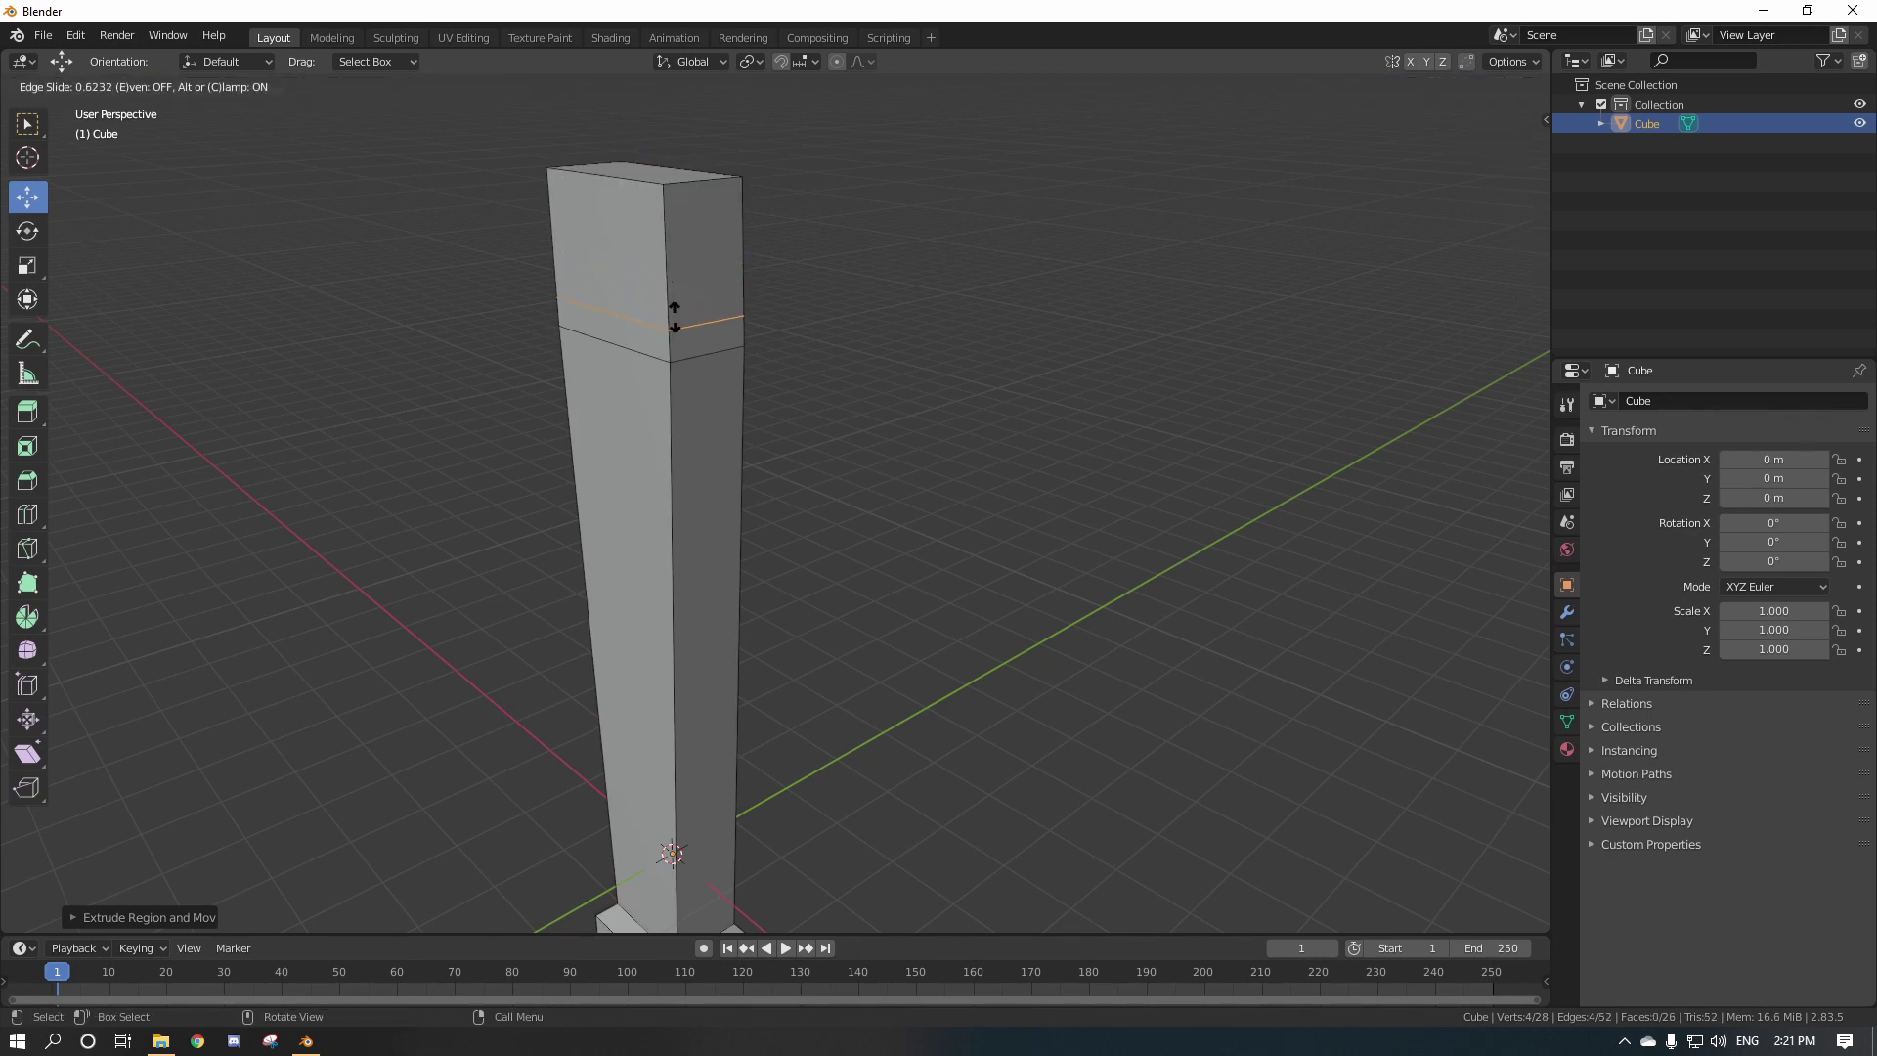
left_click(681, 315)
Box-select the vertices of the top block from the loop cut upward in the wireframe back view and stretch them wide along X.
left_click(27, 265)
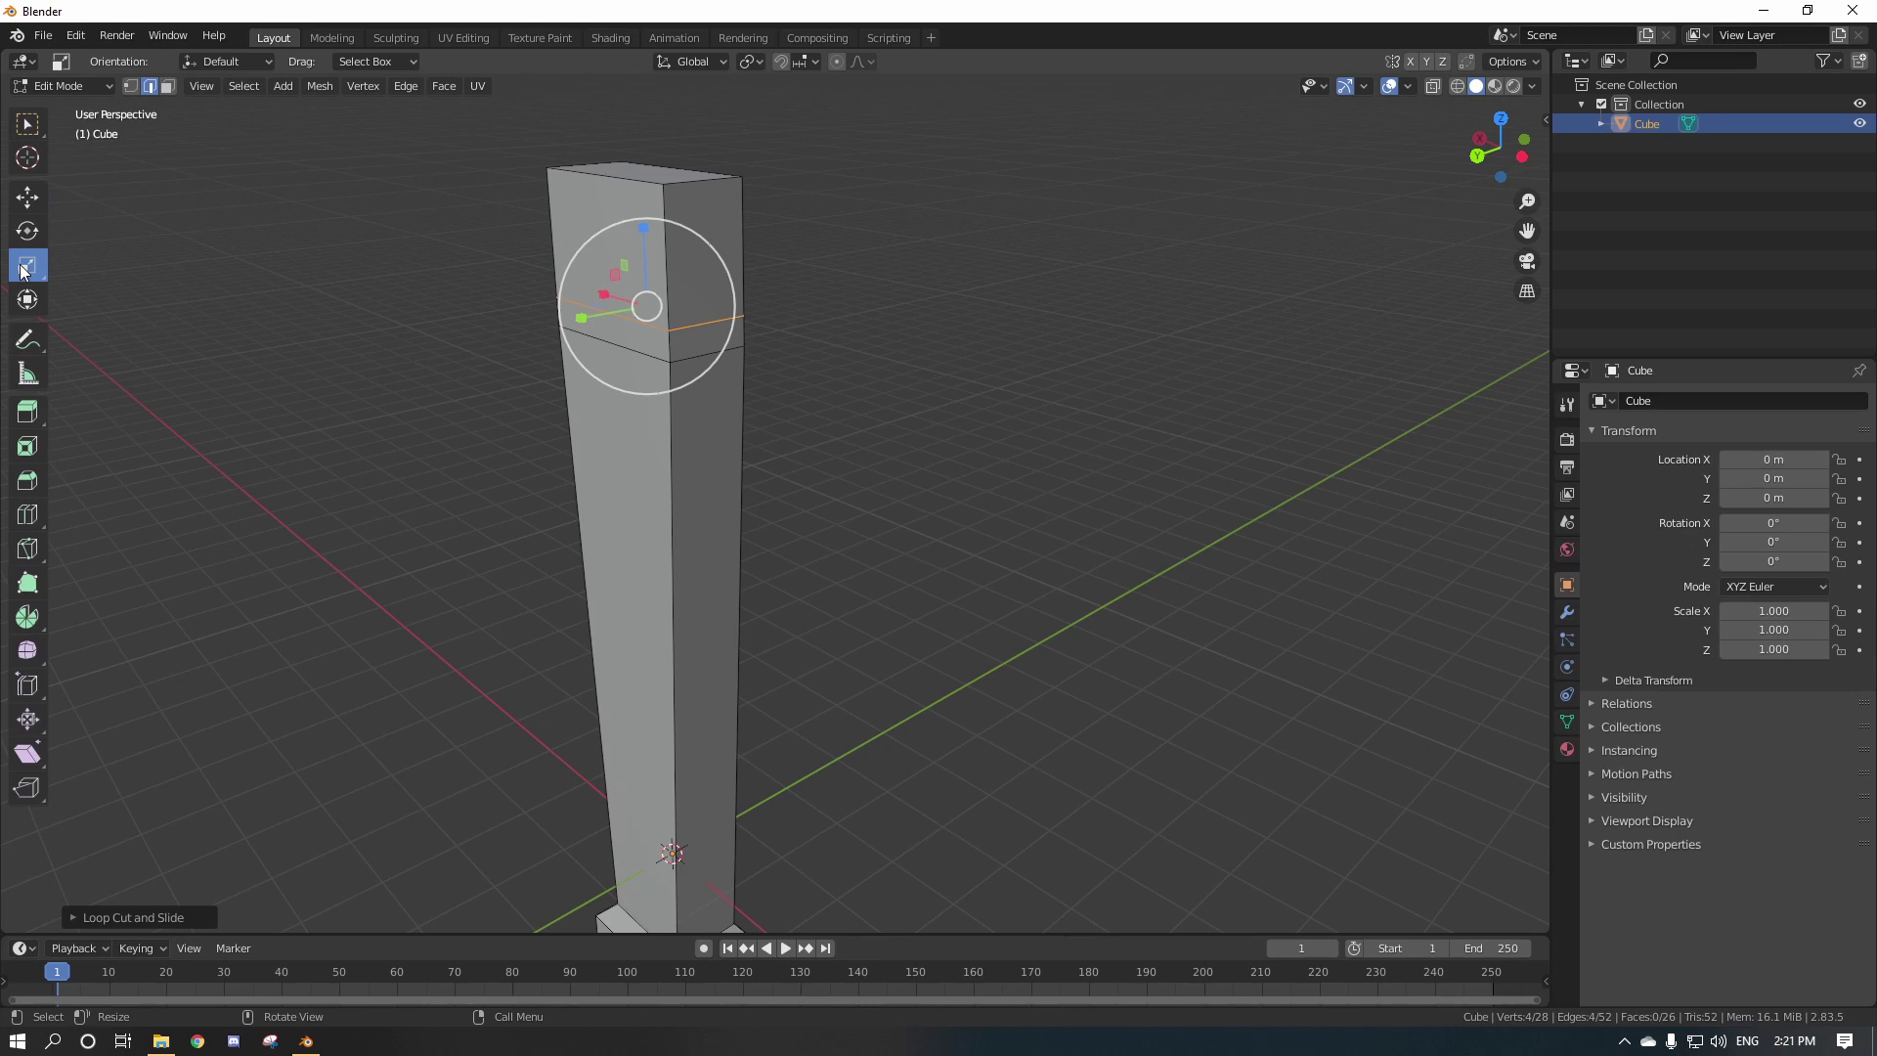
left_click(1477, 156)
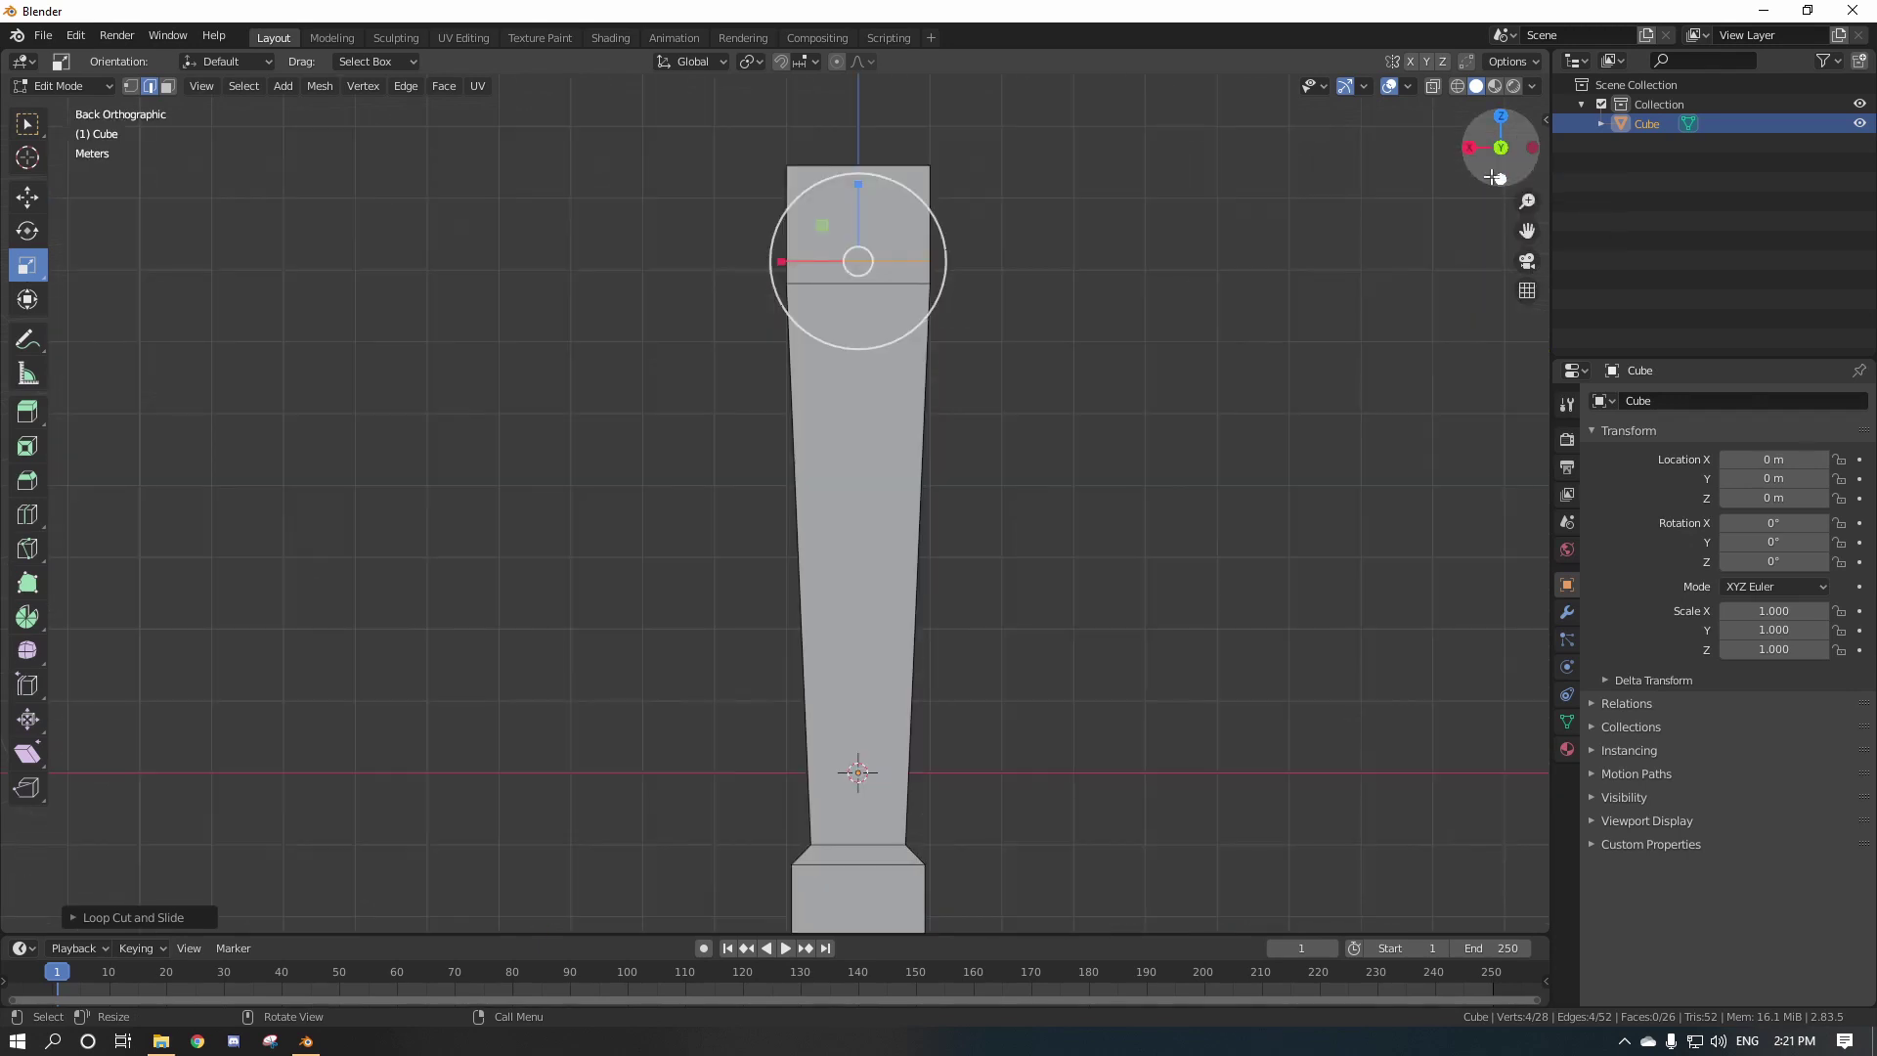
left_click(1458, 86)
middle_click_drag(1098, 268, 1055, 489, "shift")
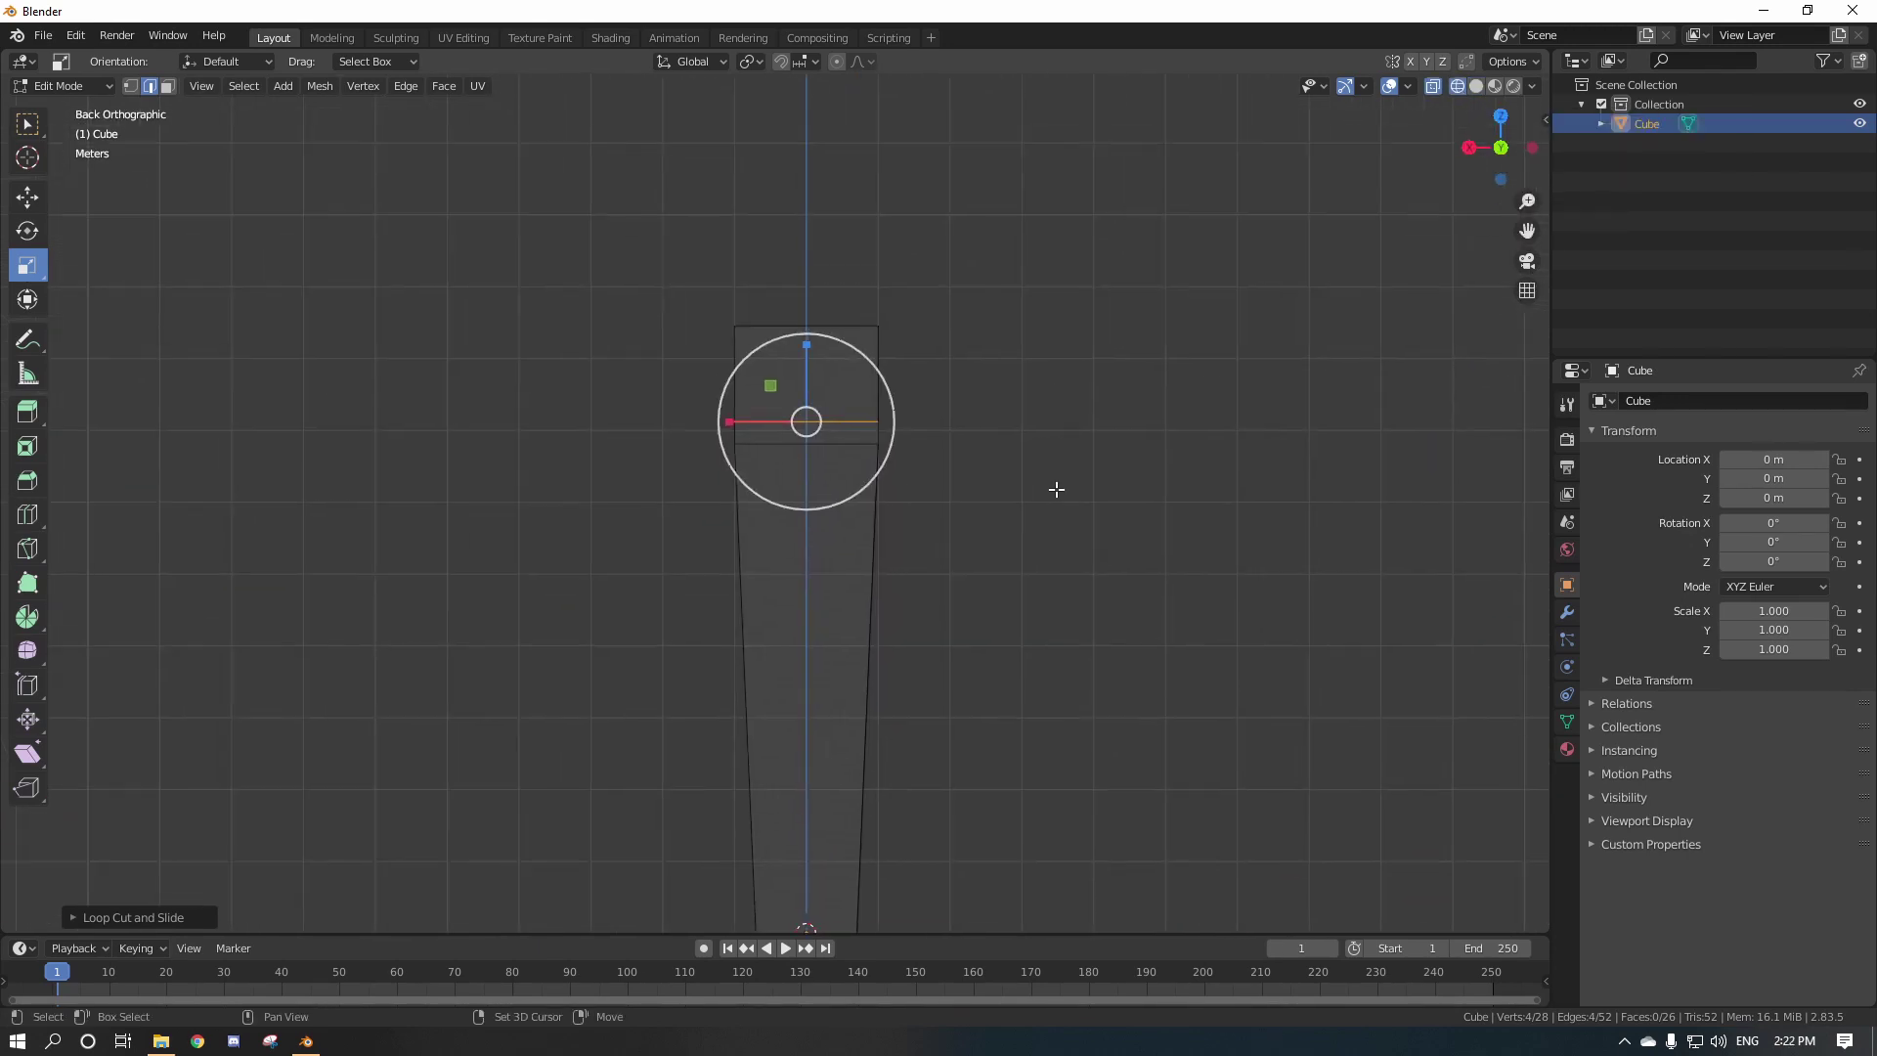
key("1")
scroll(880, 332, "up", 2)
key("b")
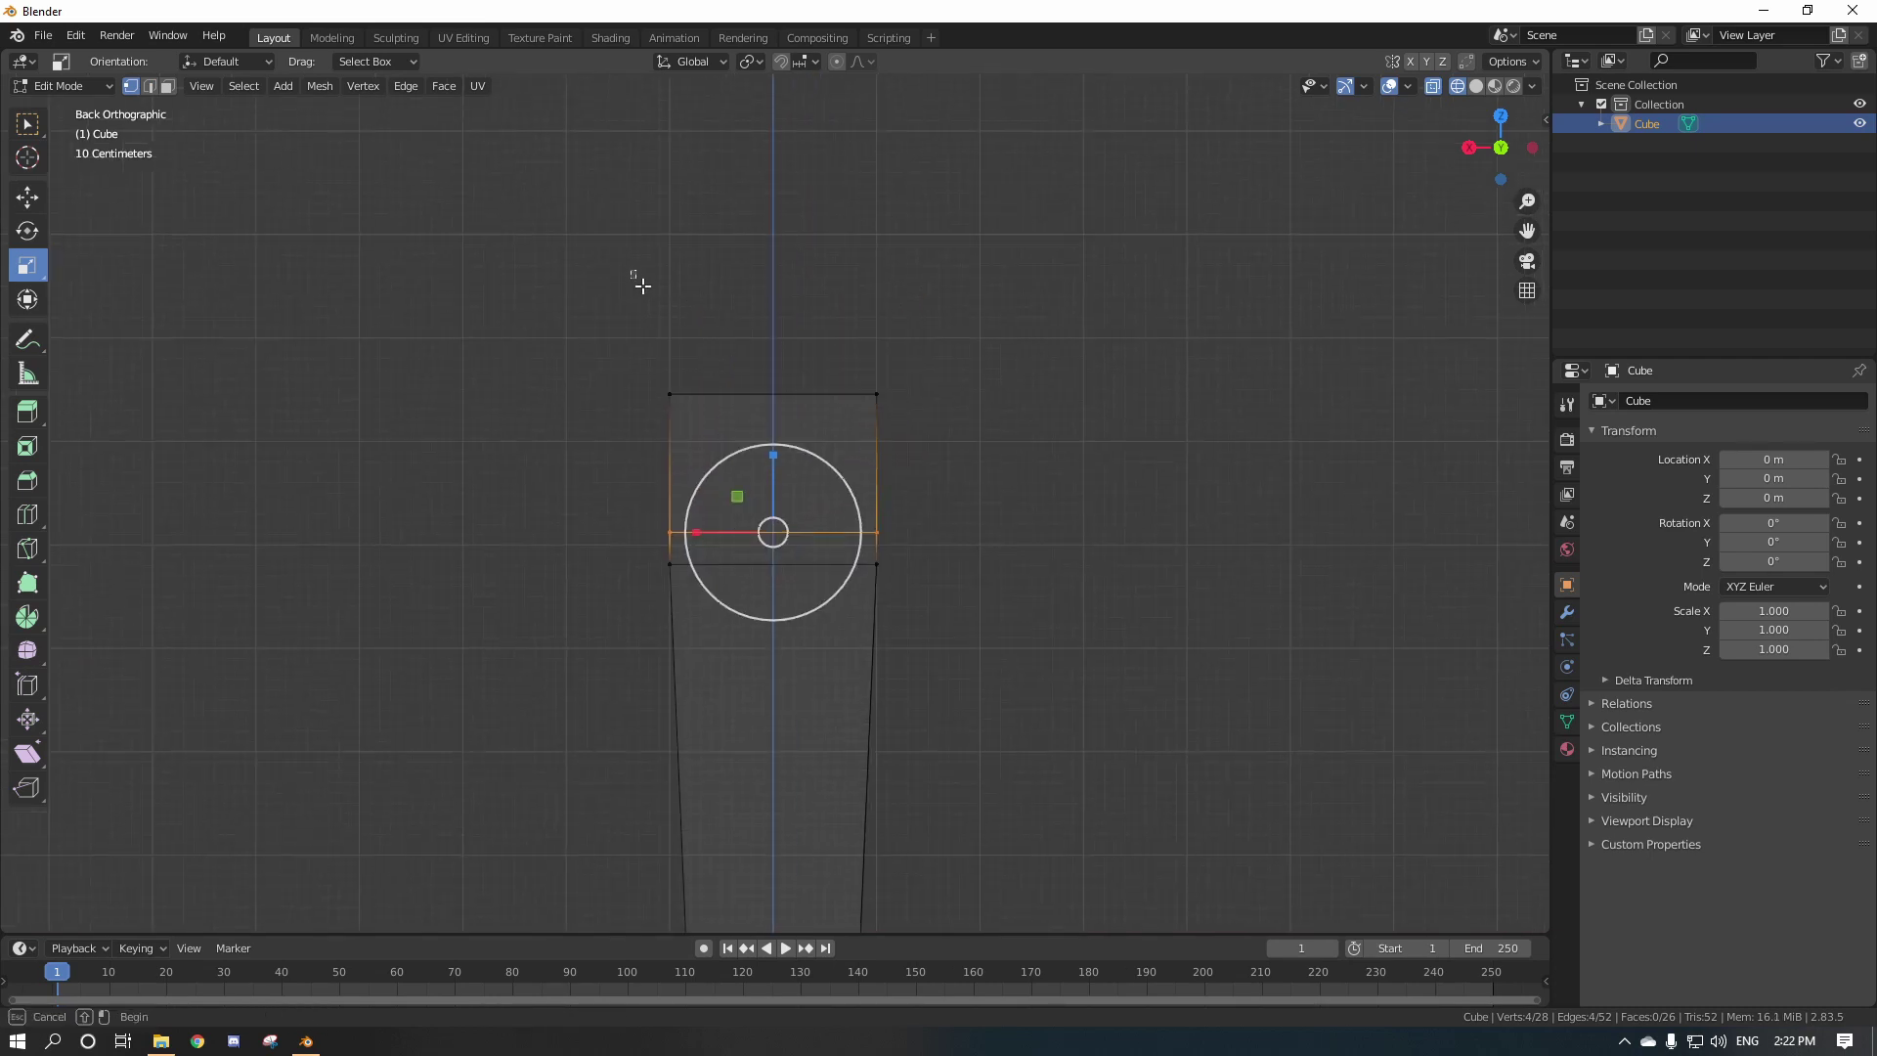
left_click_drag(642, 285, 933, 526)
scroll(929, 524, "down", 3)
middle_click_drag(722, 497, 748, 392, "shift")
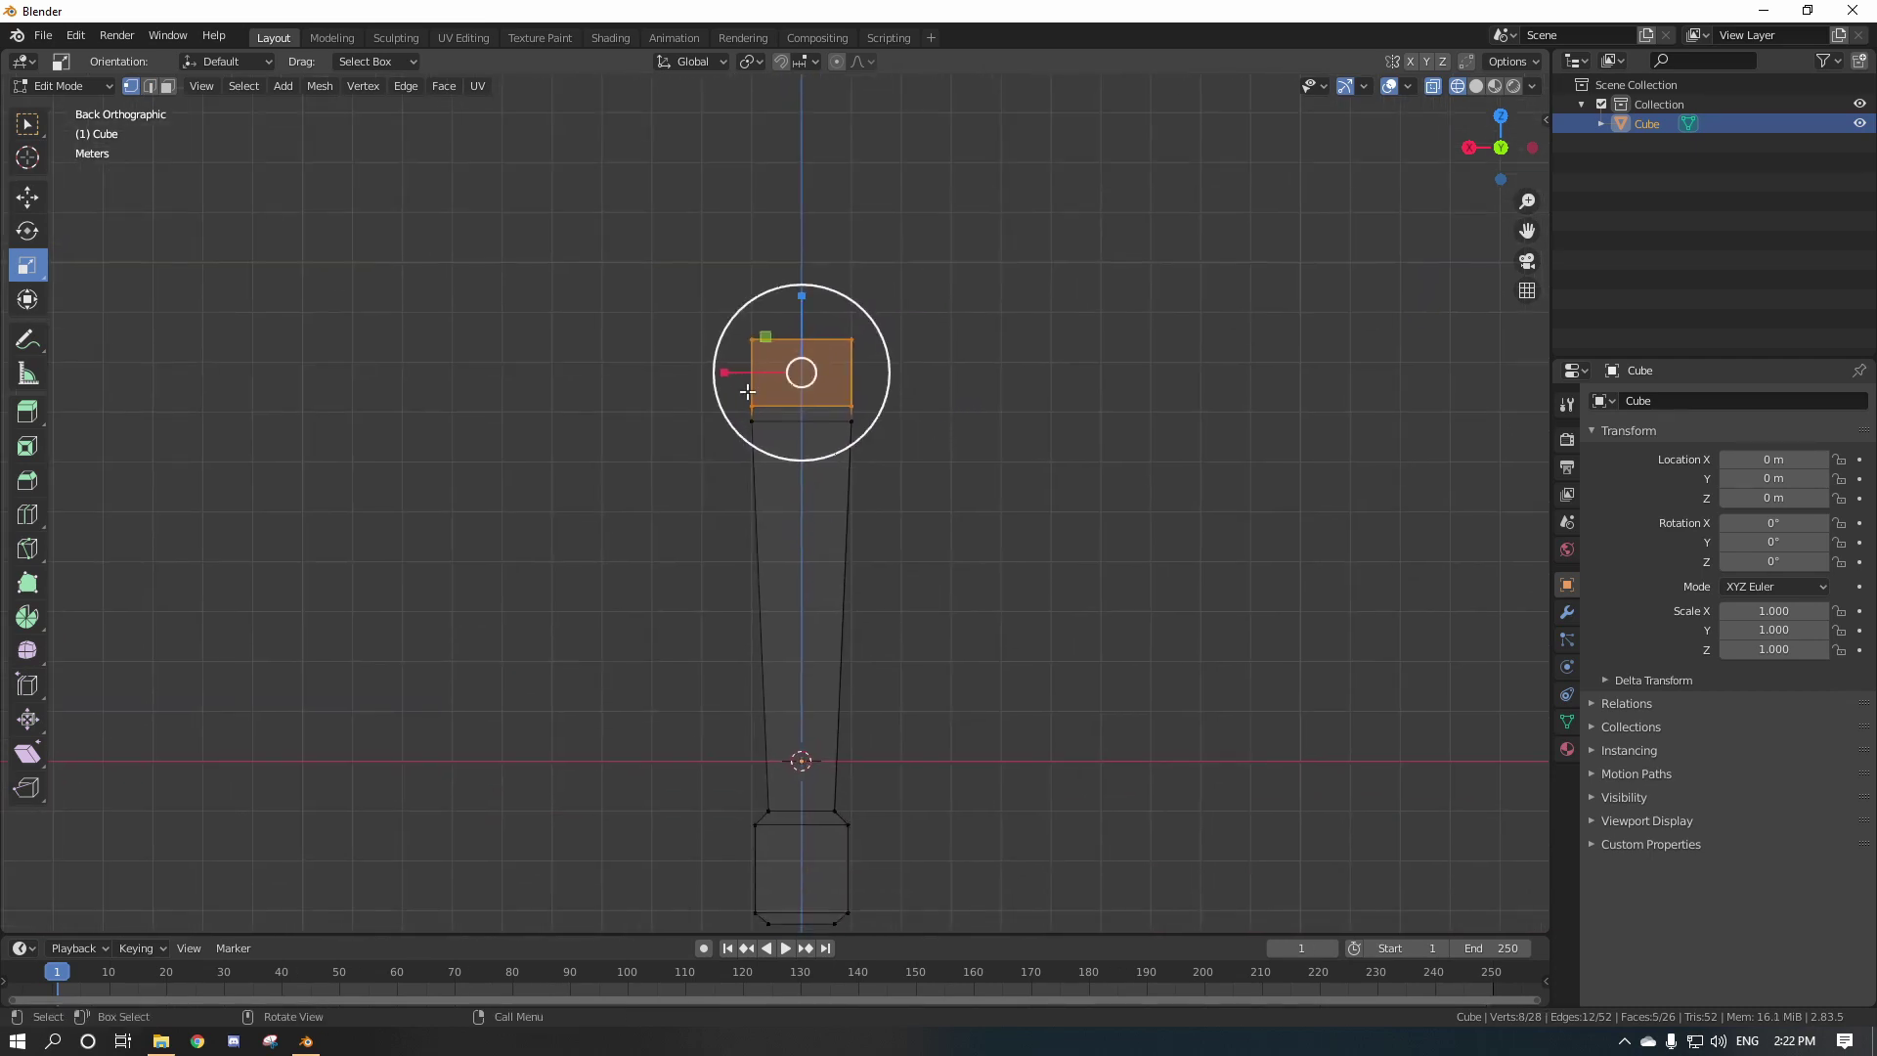
left_click_drag(725, 372, 431, 372)
Select the top corner vertices at both ends of the widened block and scale them further outward along X.
left_click_drag(564, 313, 592, 360)
left_click_drag(1074, 312, 1017, 354)
left_click_drag(559, 303, 604, 383, "shift")
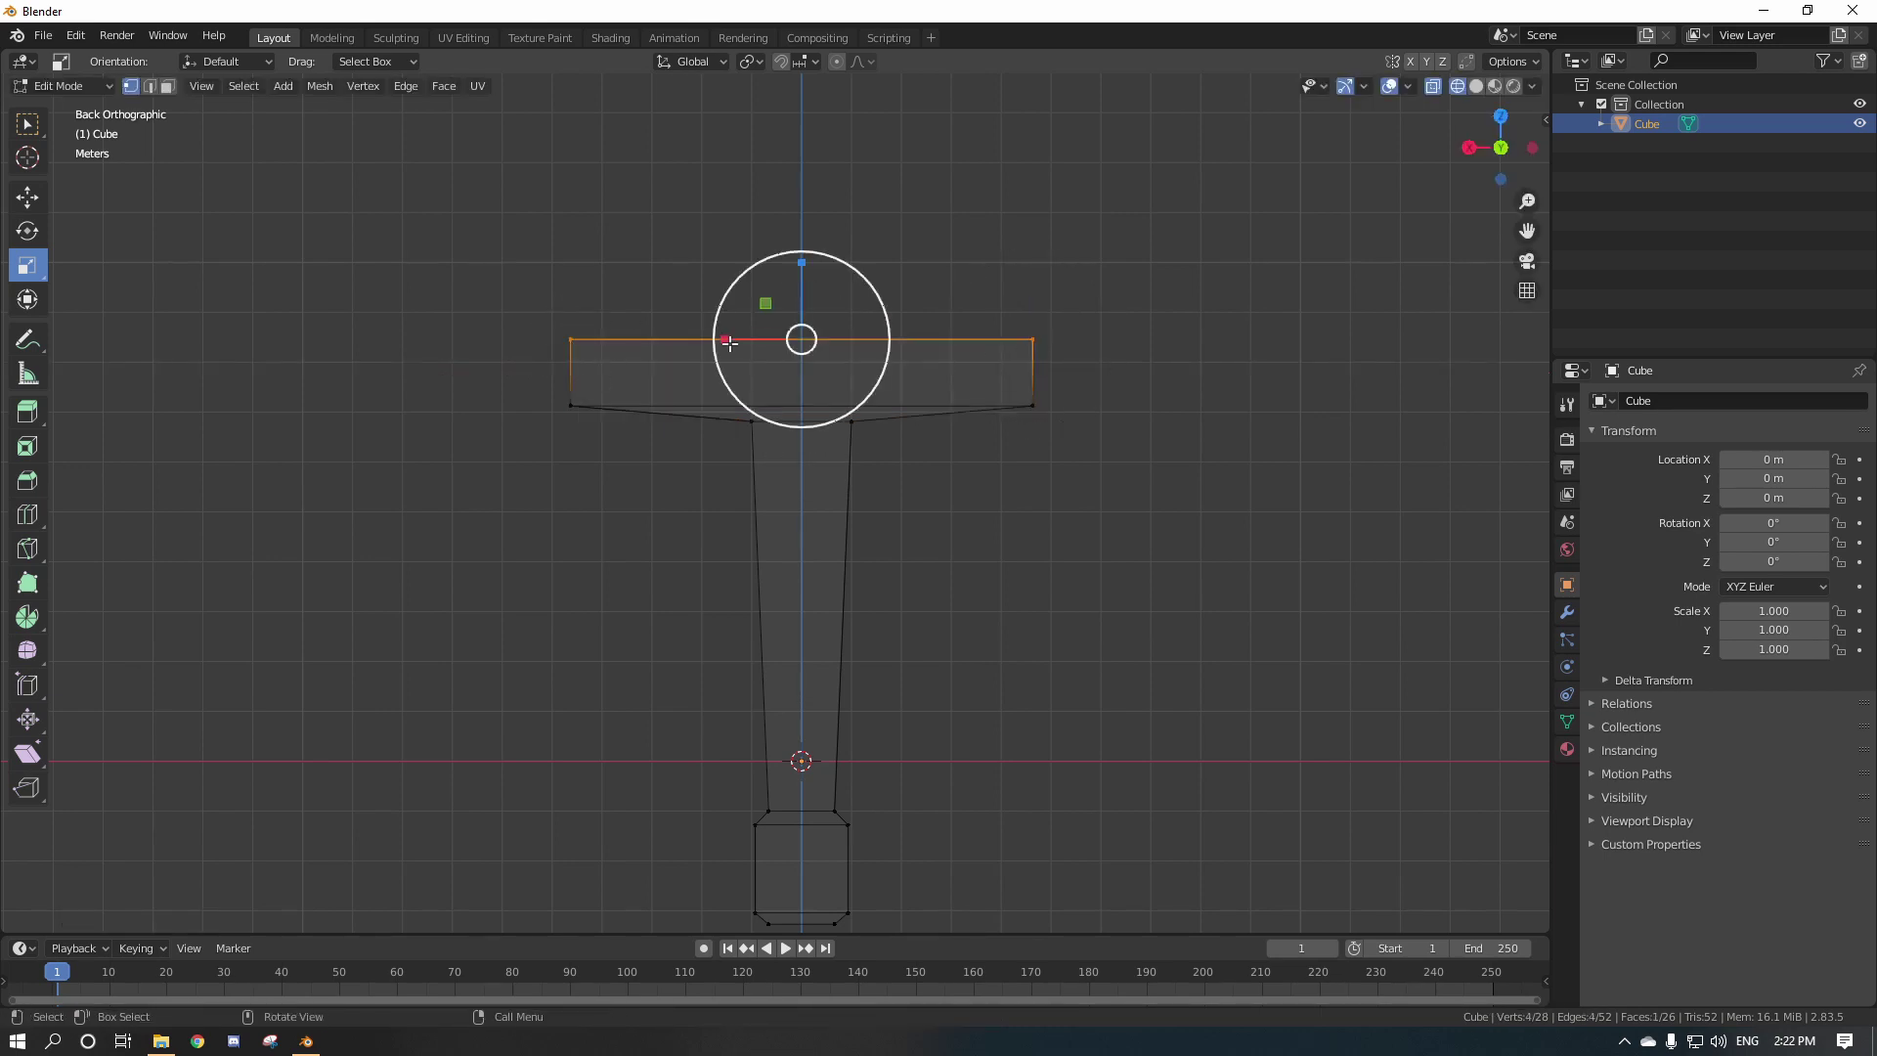
left_click_drag(727, 339, 704, 336)
Extrude the widened block's top face slightly upward, narrow the new face along X, and clear the selection.
middle_click_drag(850, 231, 901, 366)
scroll(812, 537, "up", 3)
key("3")
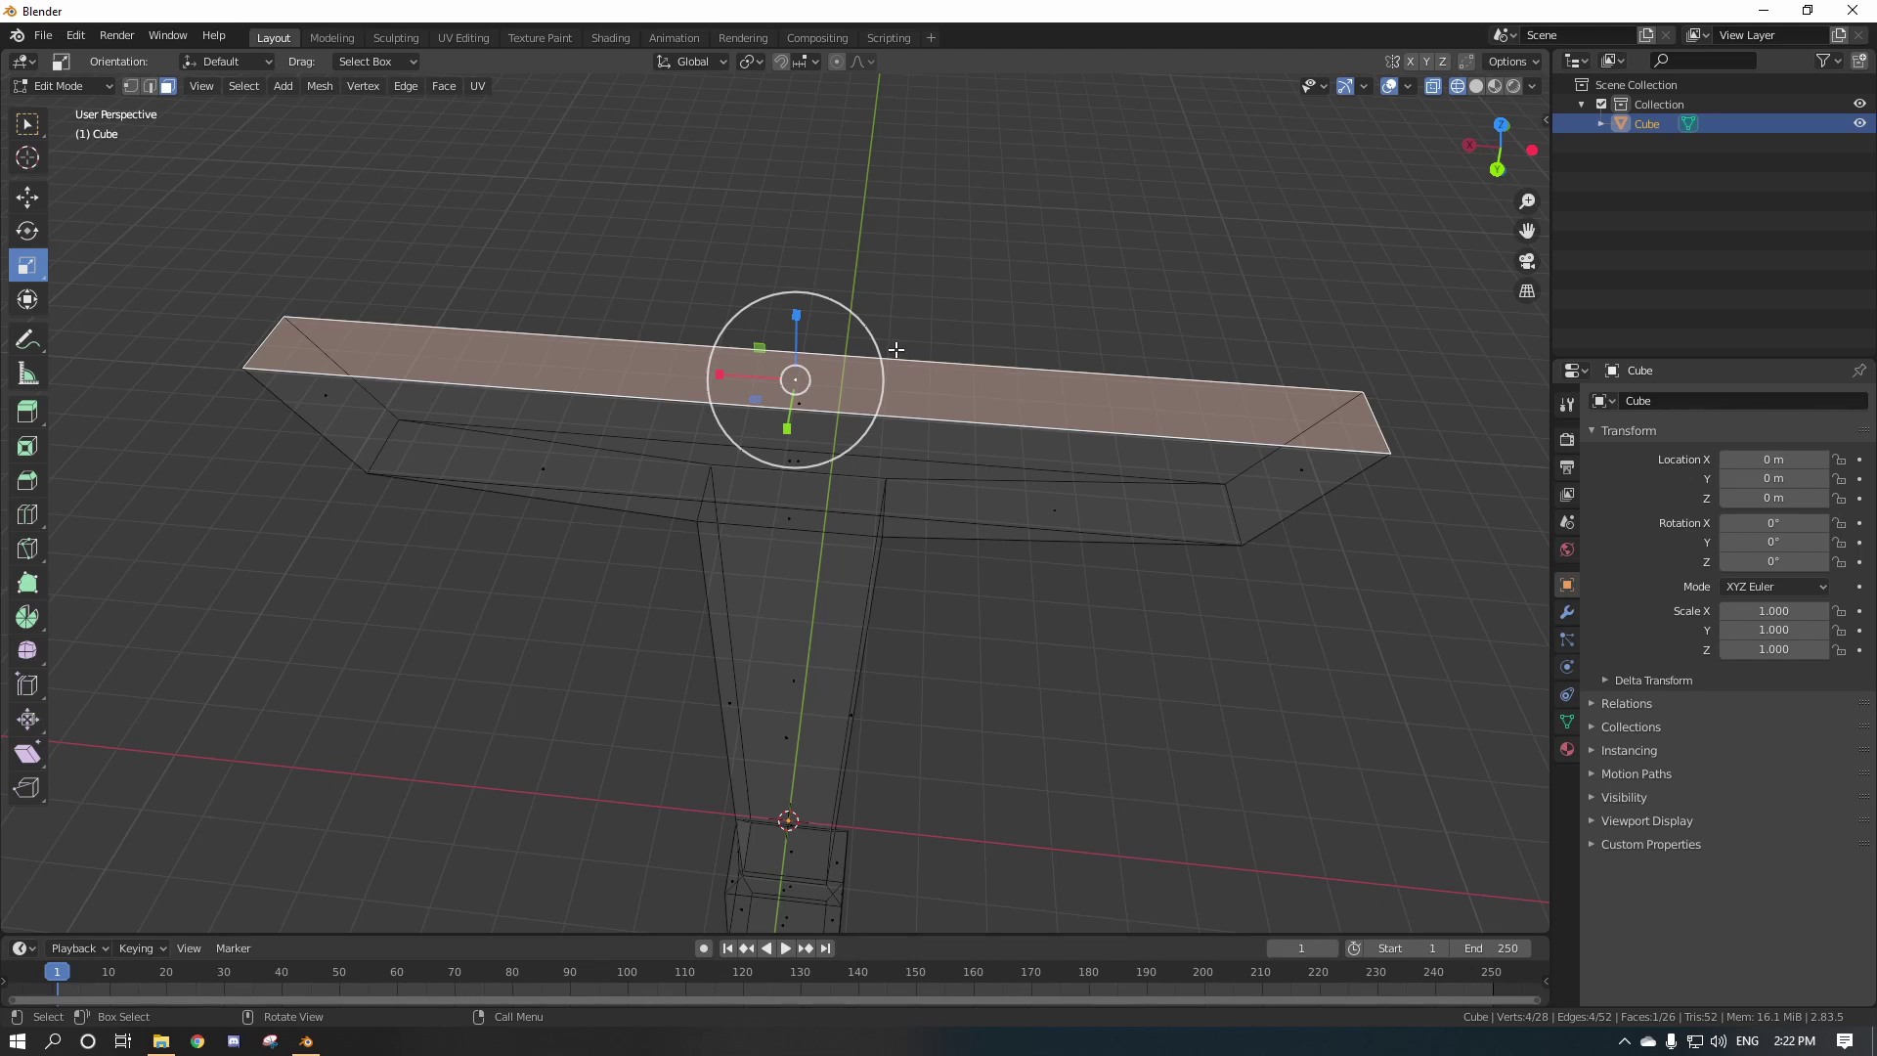
key("e")
left_click(946, 331)
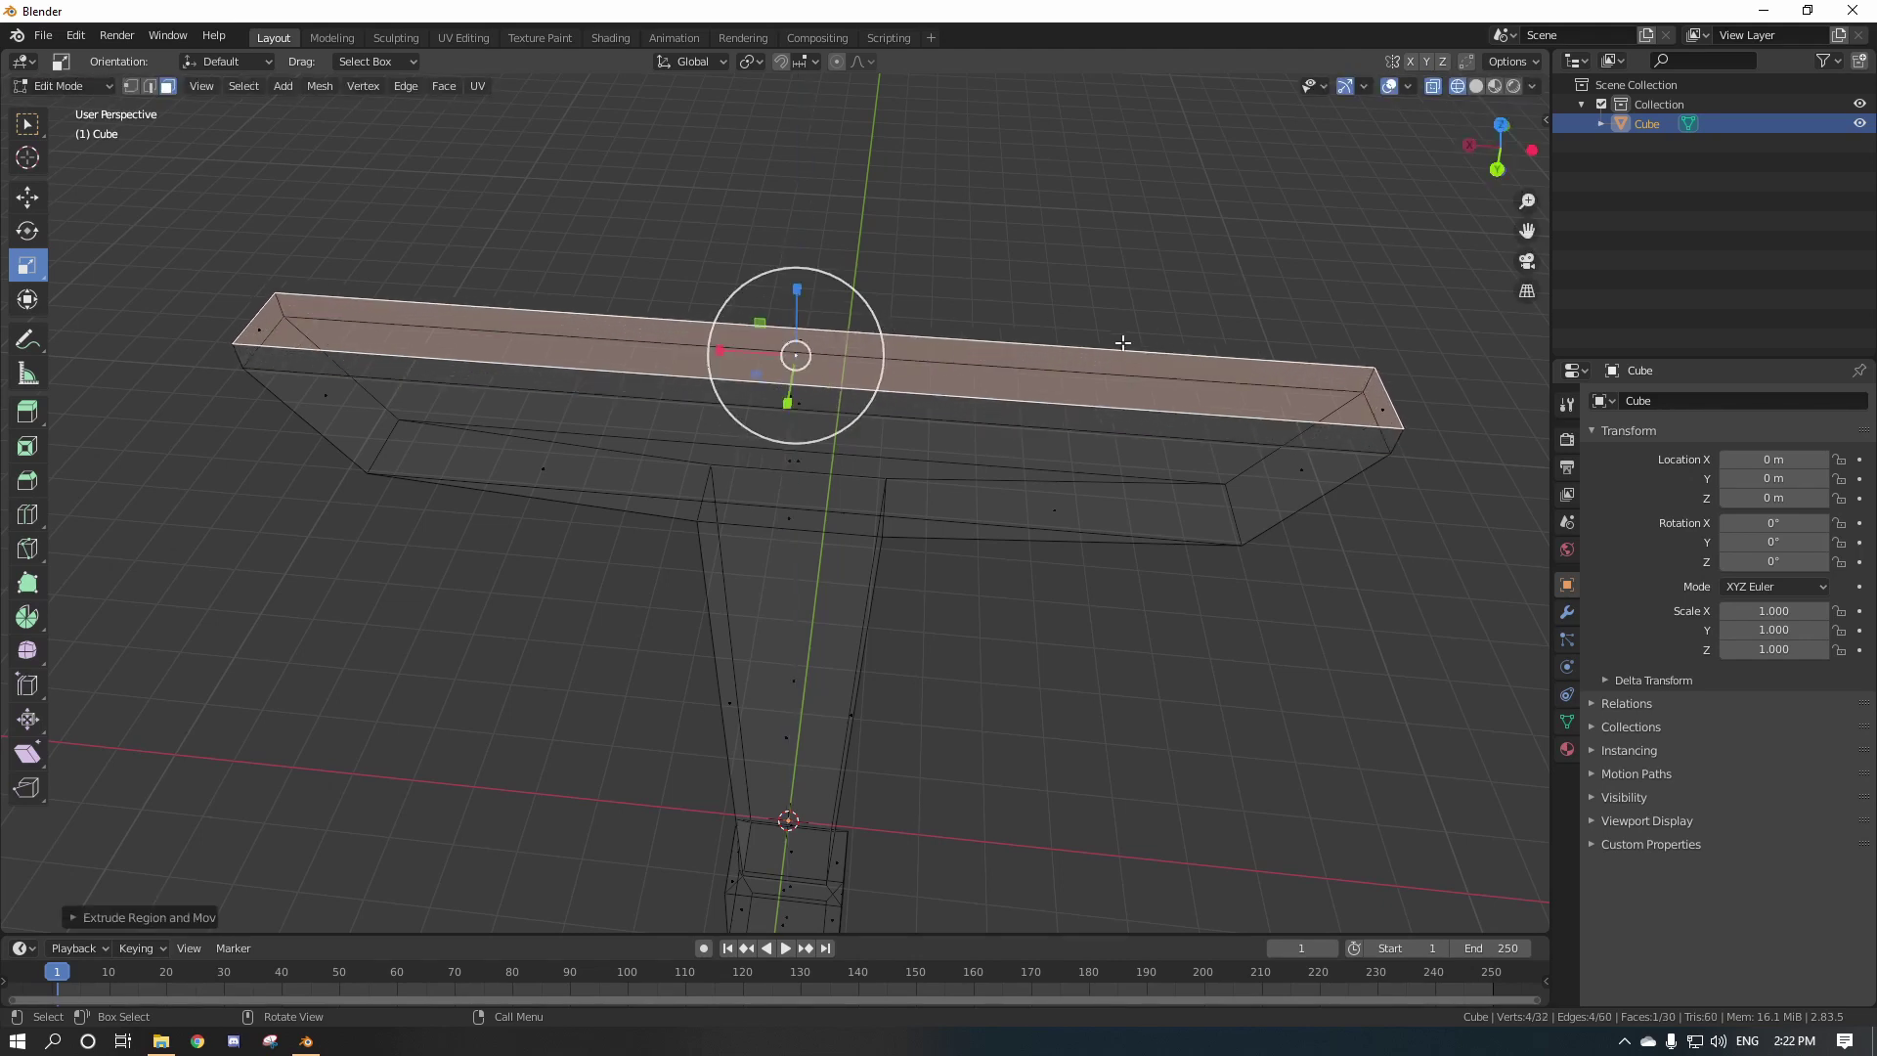
left_click_drag(720, 350, 753, 351)
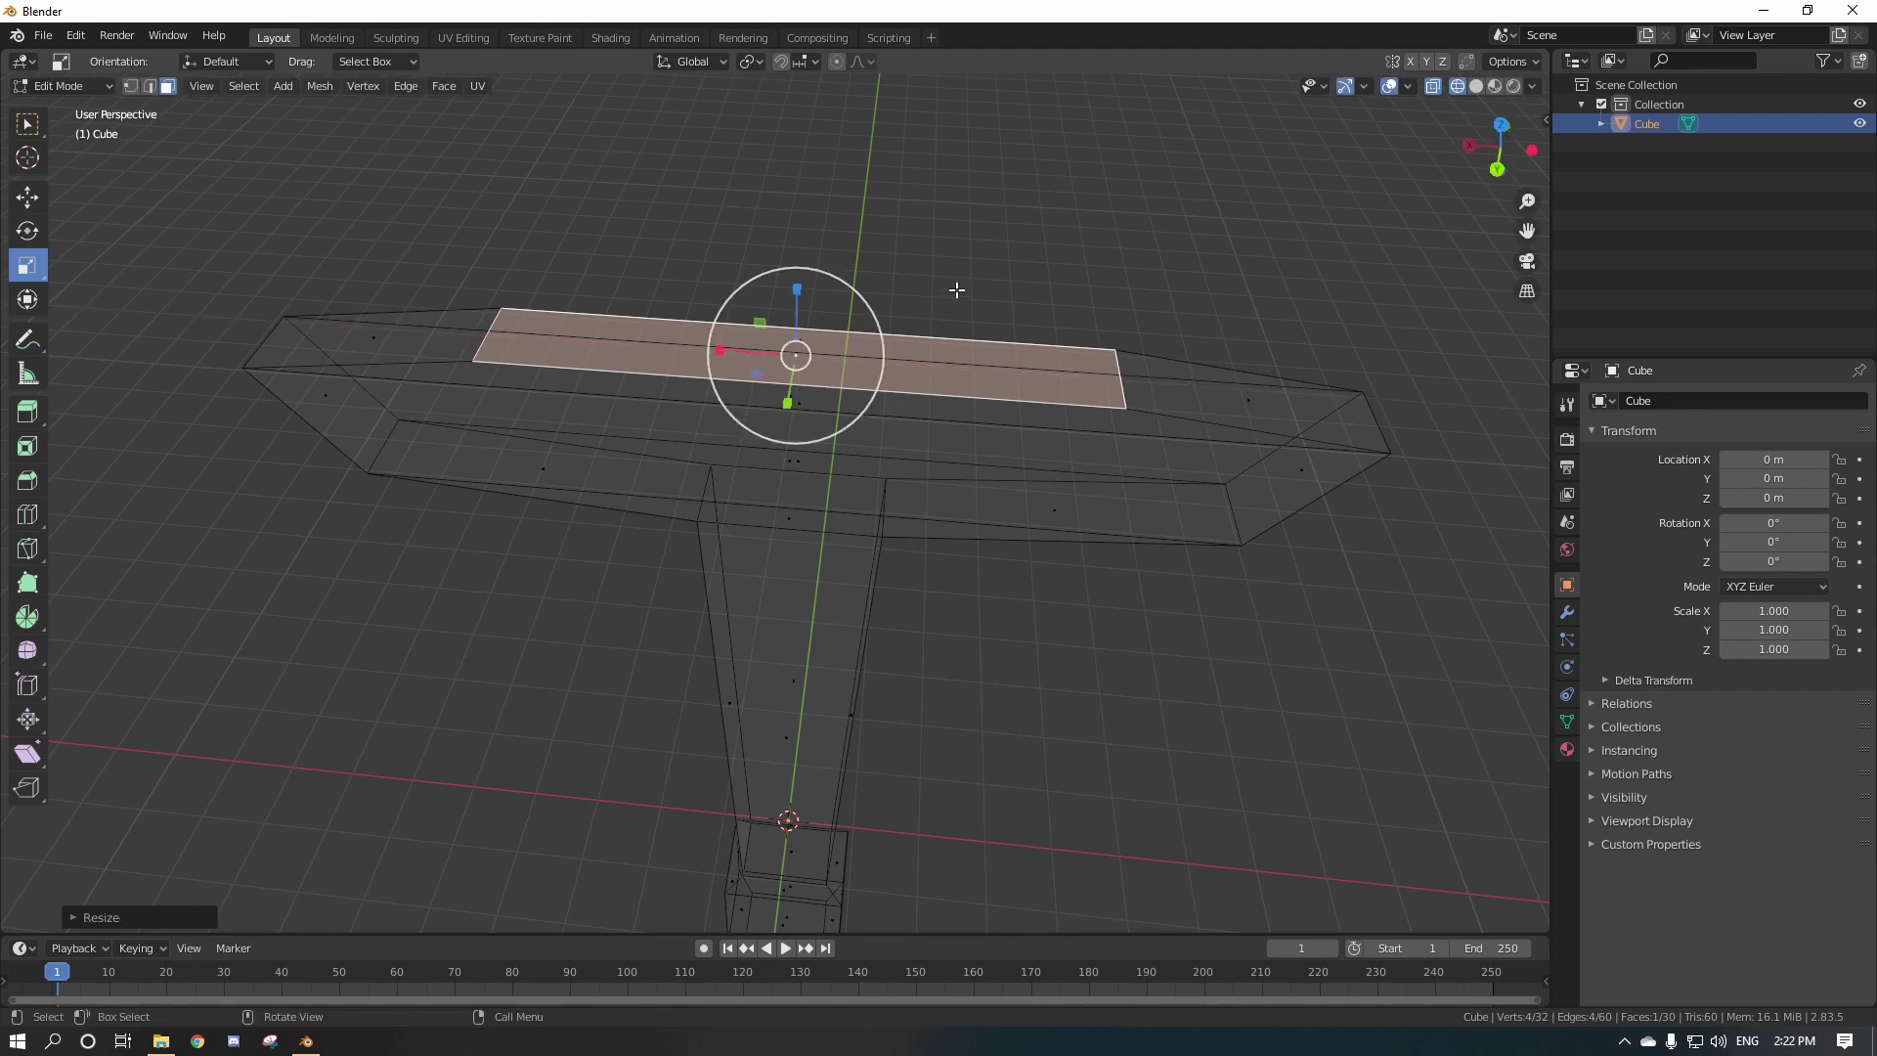
left_click(963, 277)
Bring the widened head block into view and switch the viewport to solid shading.
mouse_move(941, 313)
middle_mouse_down("shift")
mouse_move(933, 335)
mouse_move(1017, 398)
middle_mouse_up("shift")
scroll(933, 335, "up", 2)
left_click(1478, 88)
Try adding two evenly spaced vertical loop cuts through the widened block and column, and undo them.
key("ctrl+r")
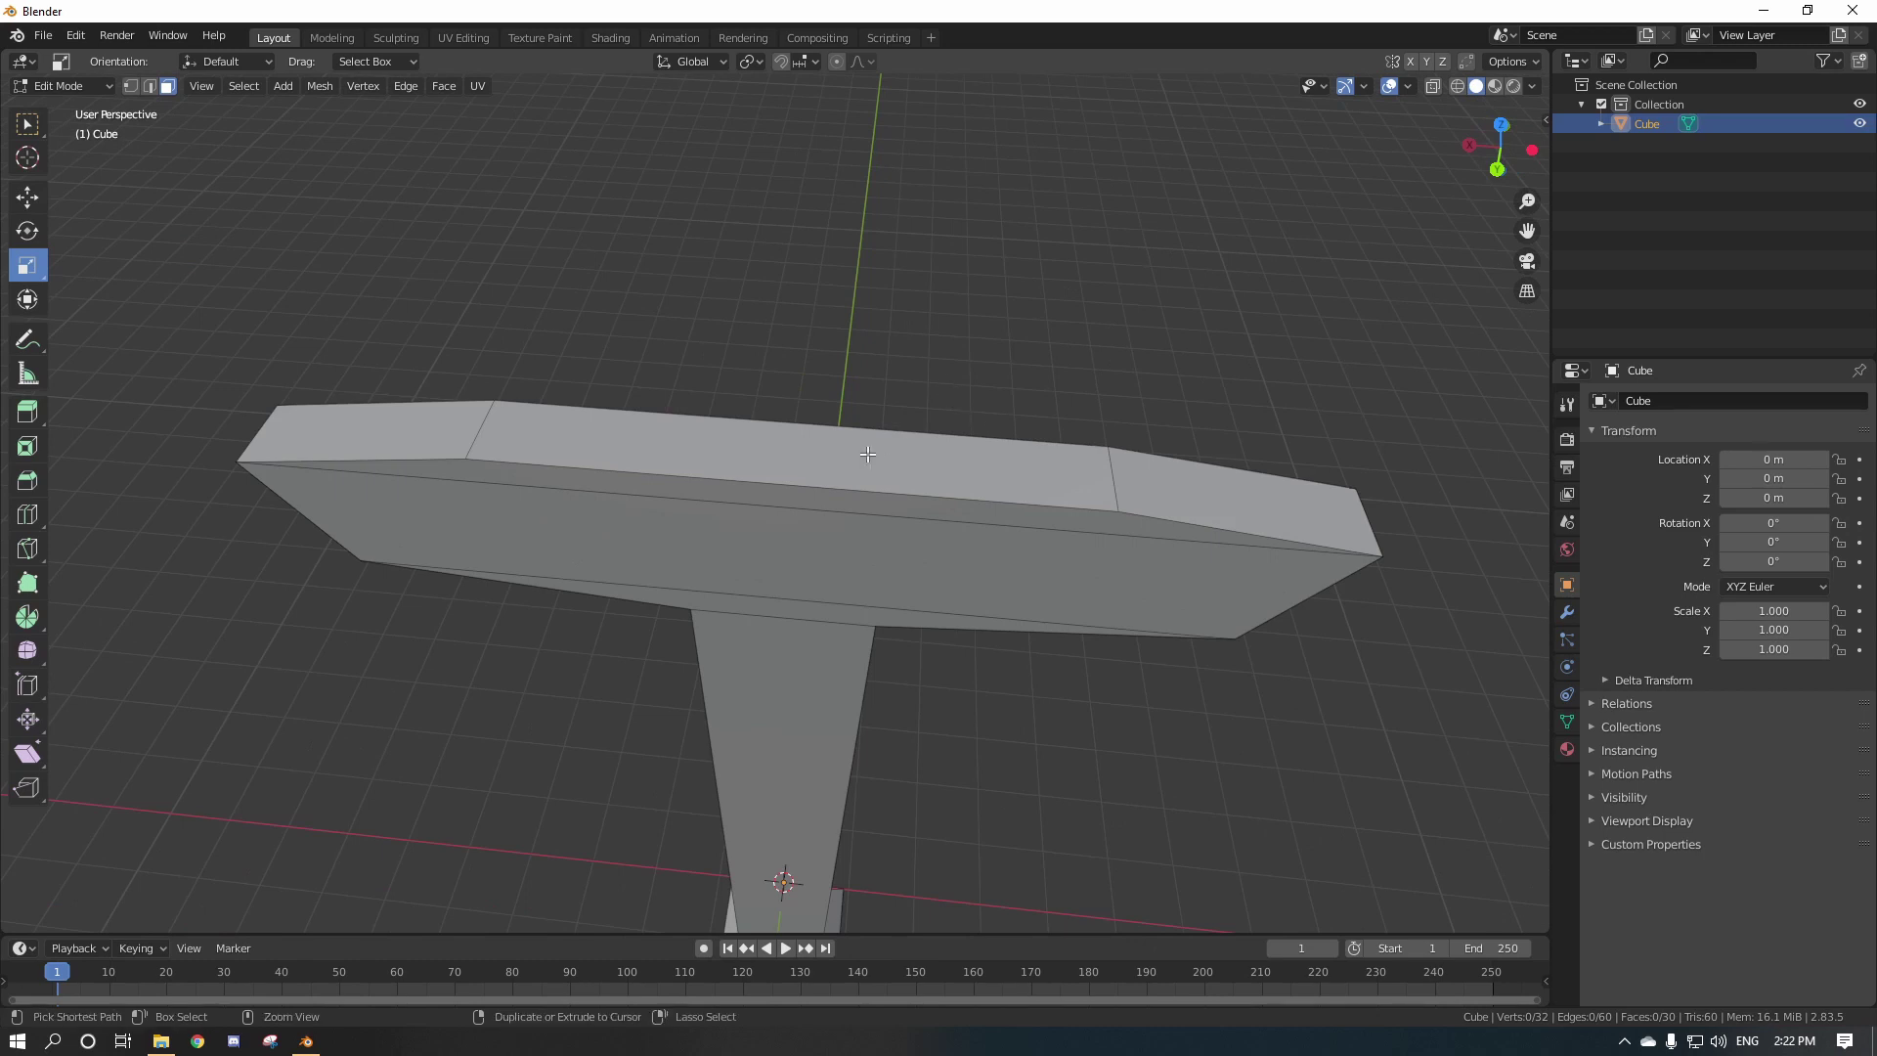
scroll(798, 460, "up", 1)
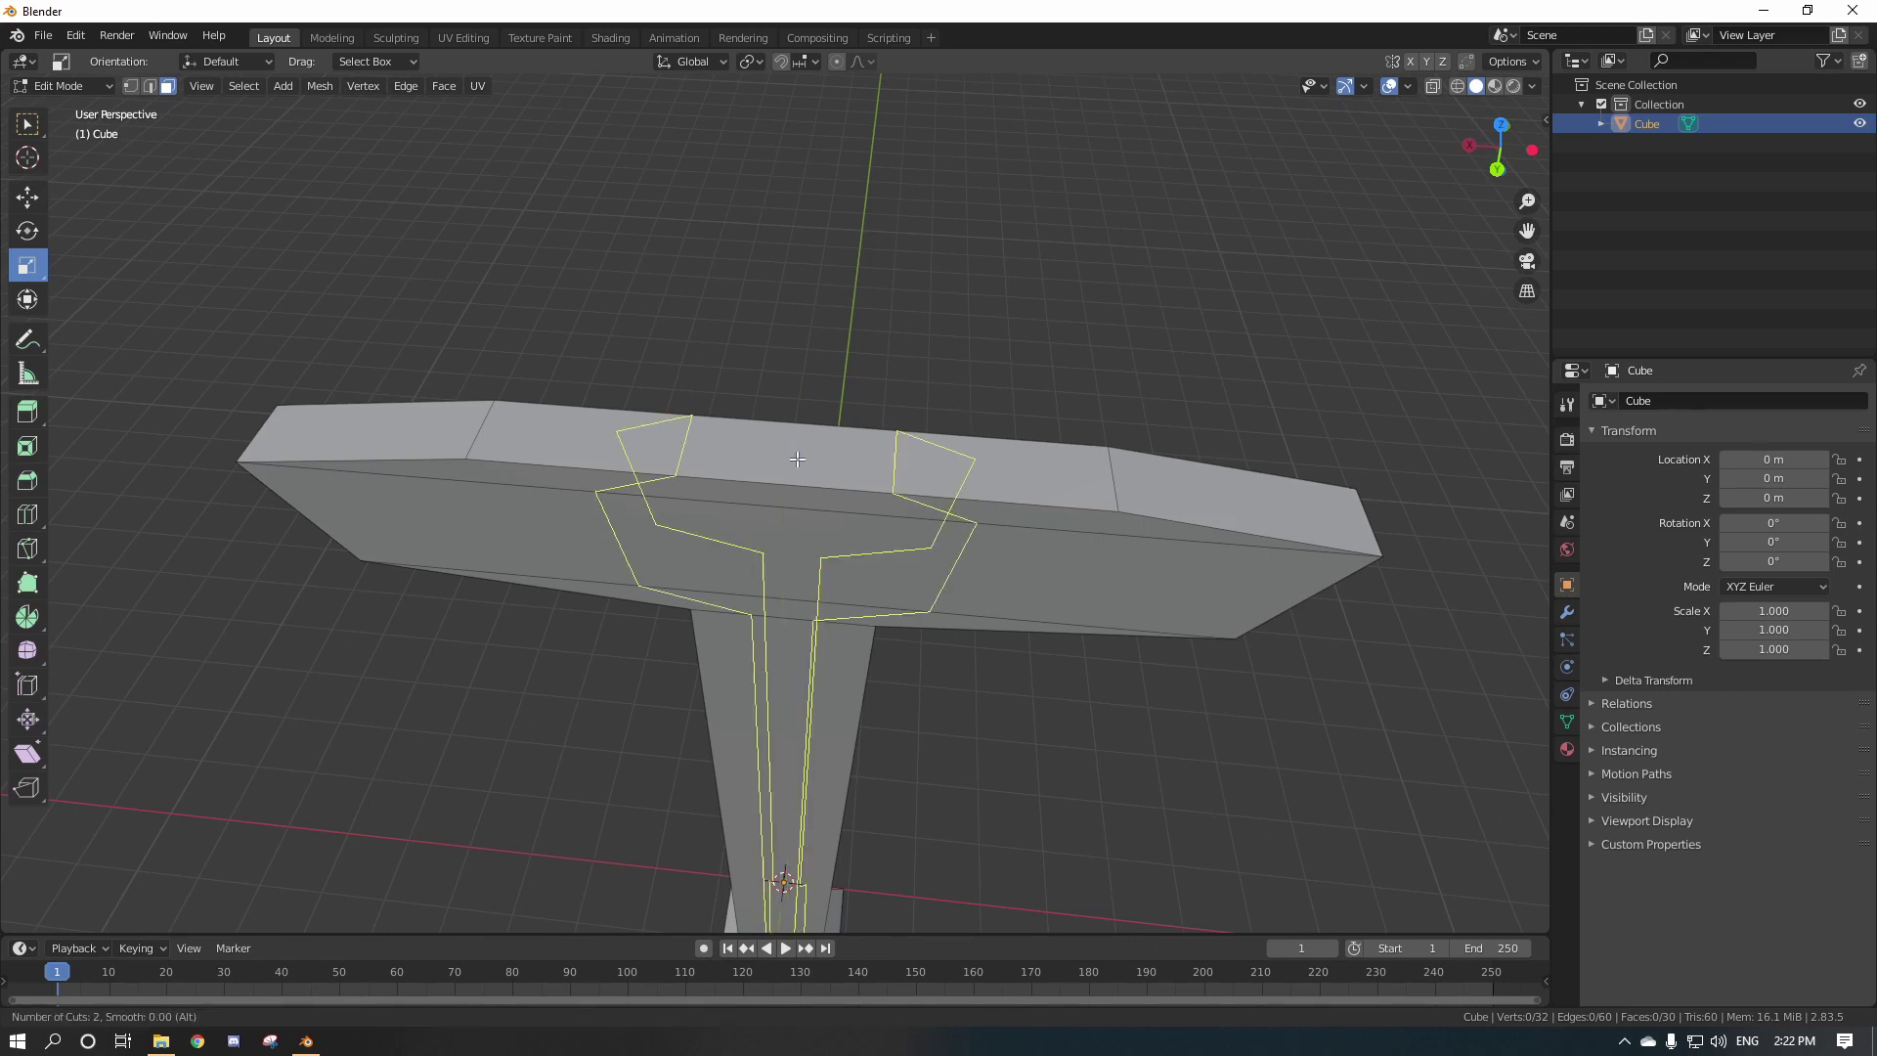
left_click(796, 458)
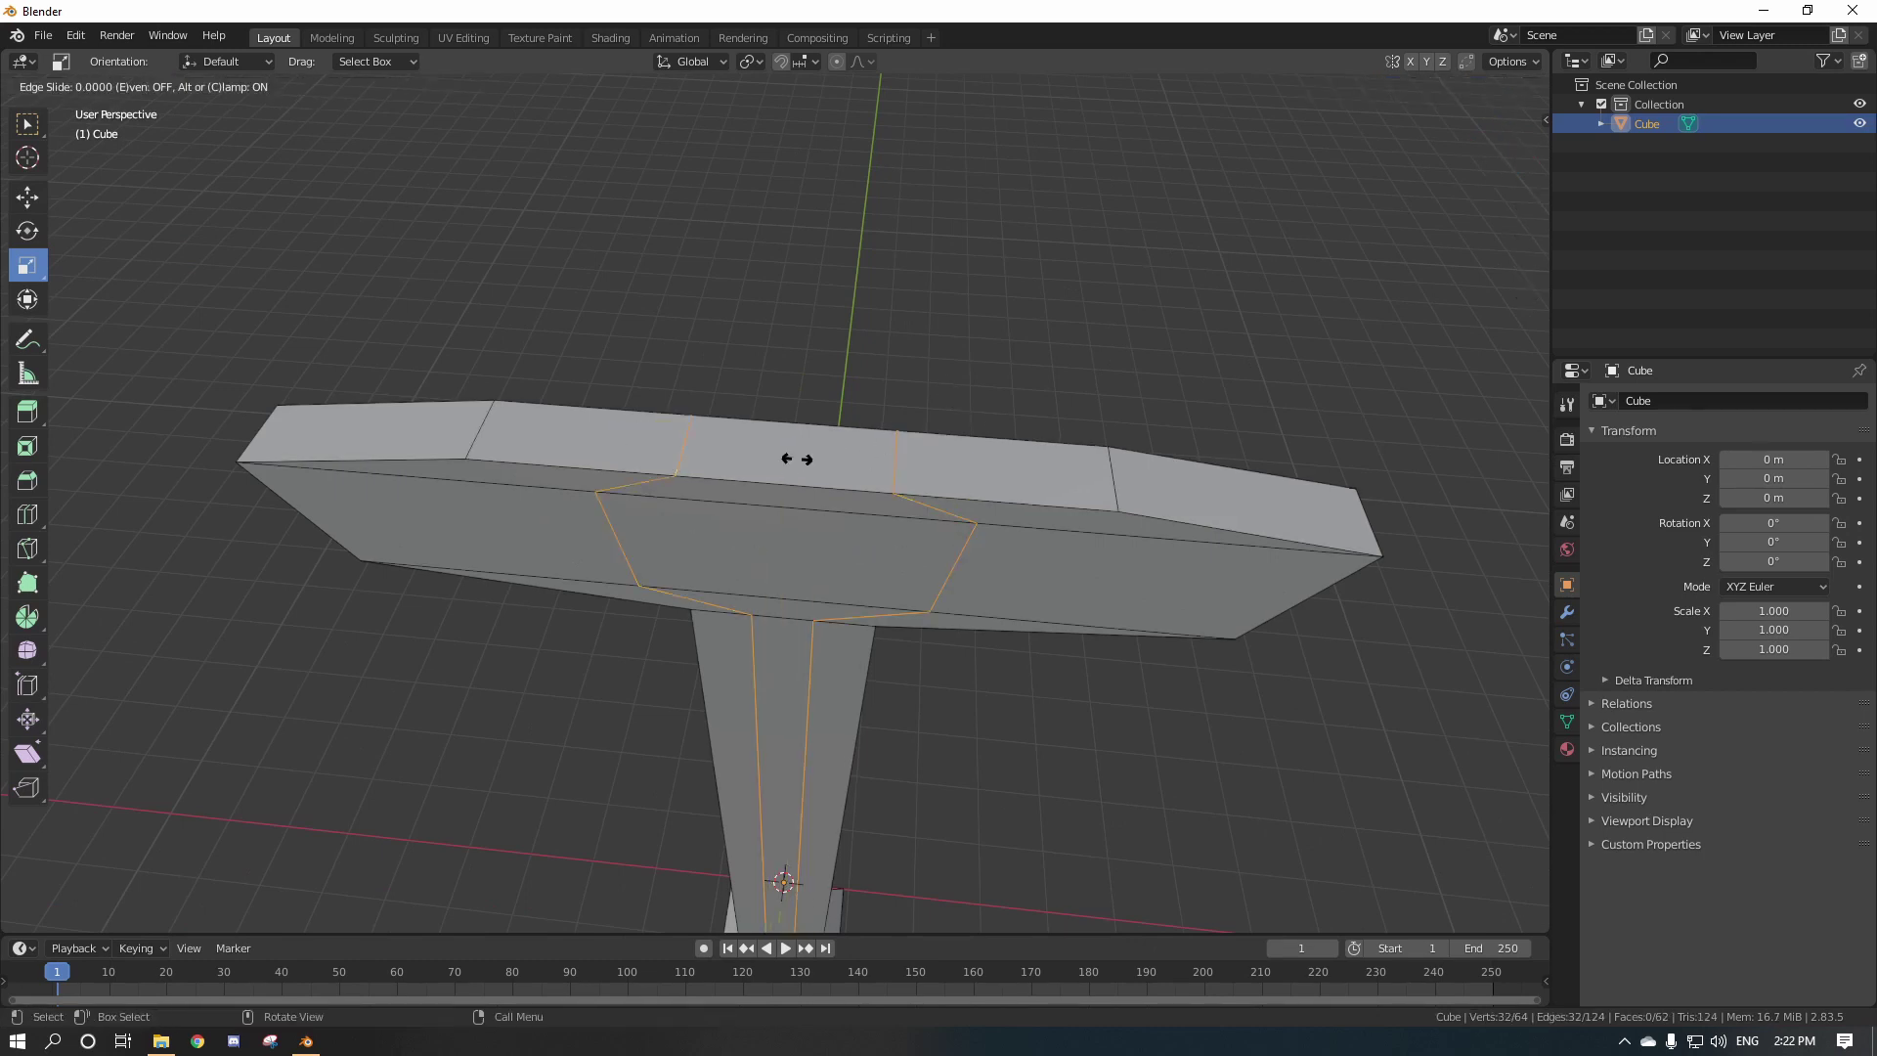
right_click(798, 459)
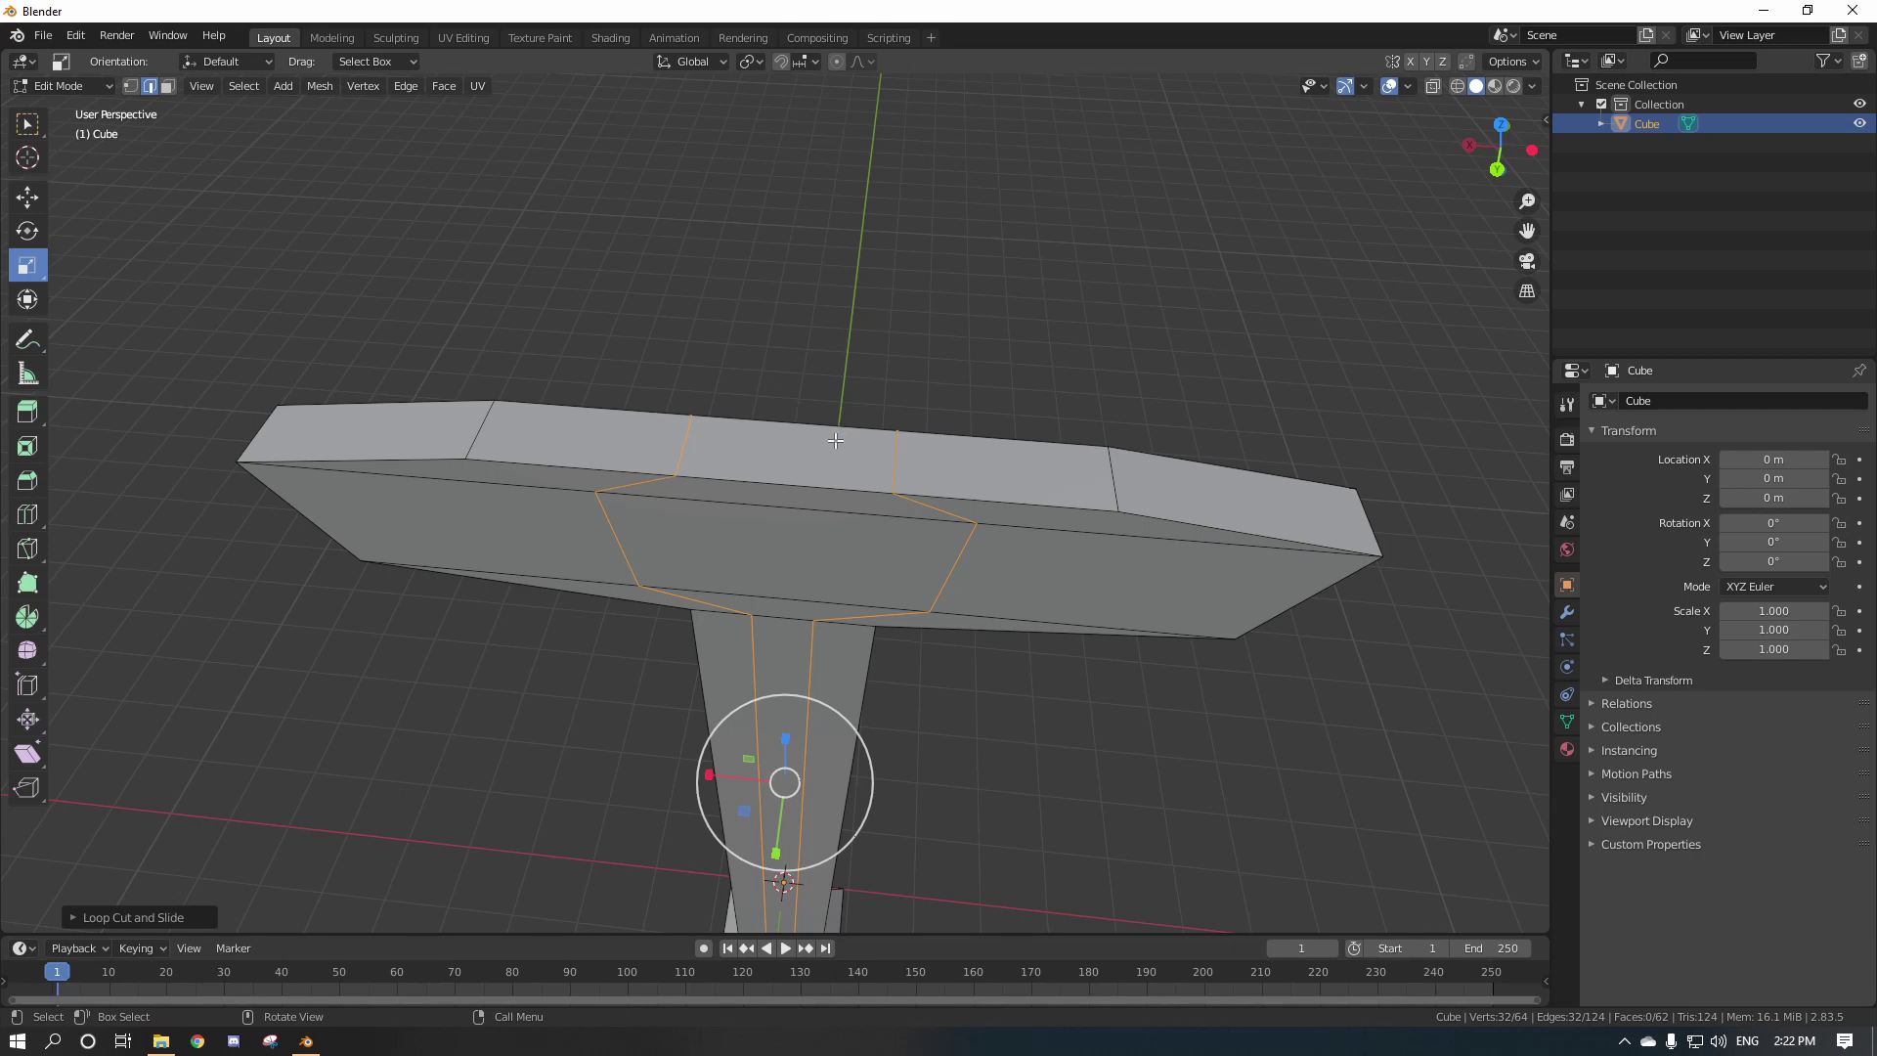
key("ctrl+z")
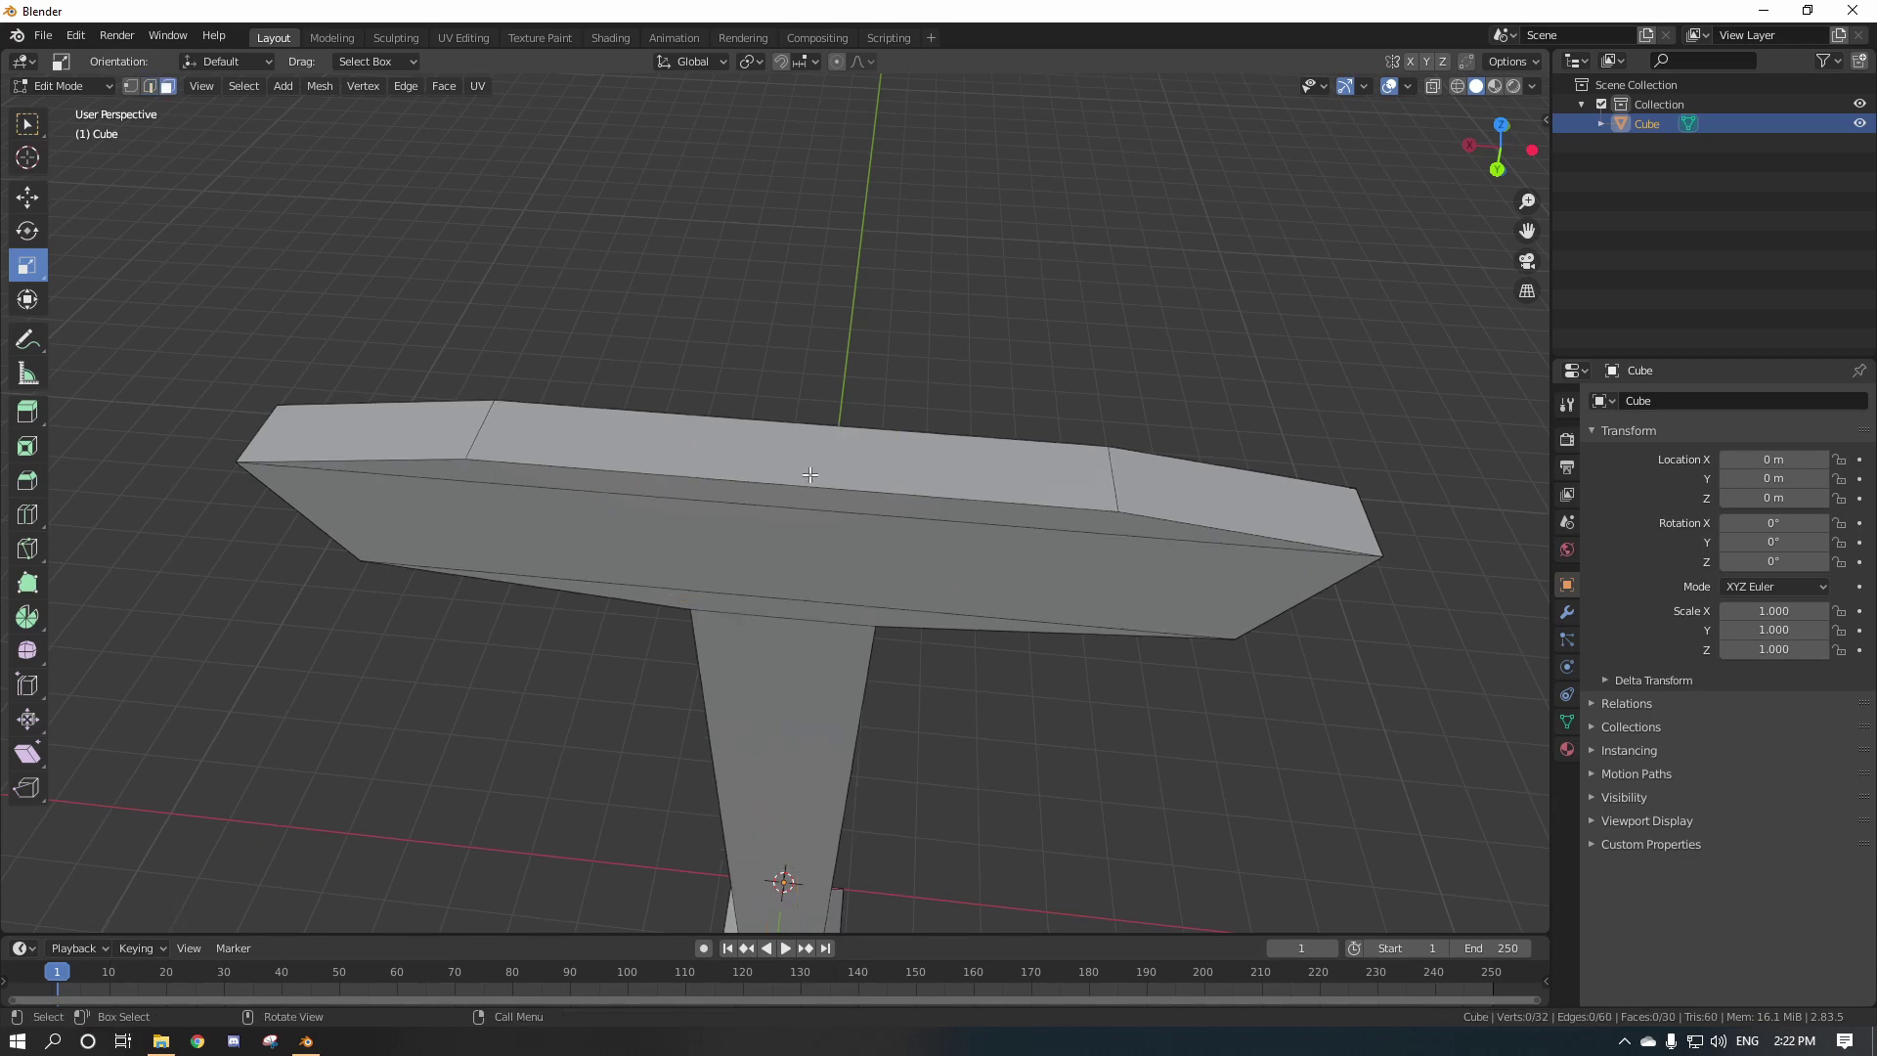
Add two evenly spaced vertical loop cuts through the widened block and column, leaving them unslid.
key("ctrl+r")
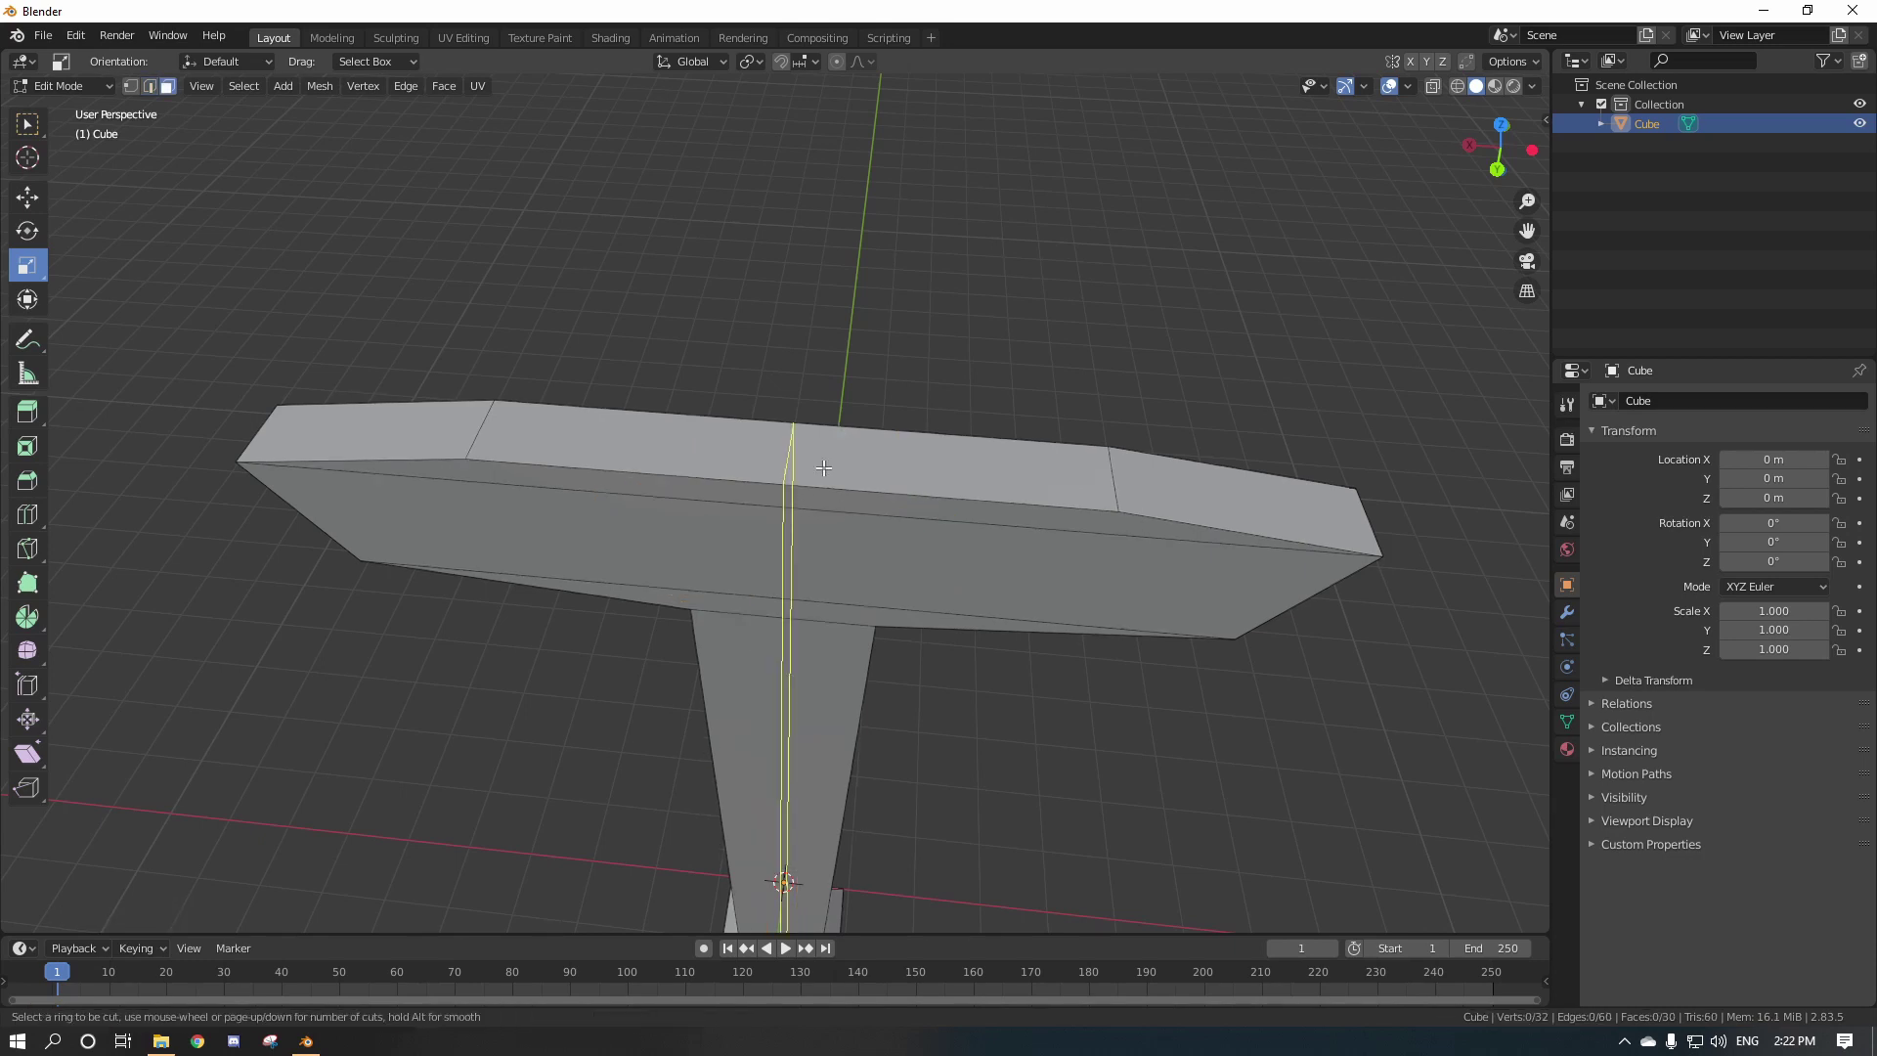
scroll(823, 469, "up", 1)
scroll(824, 469, "up", 2)
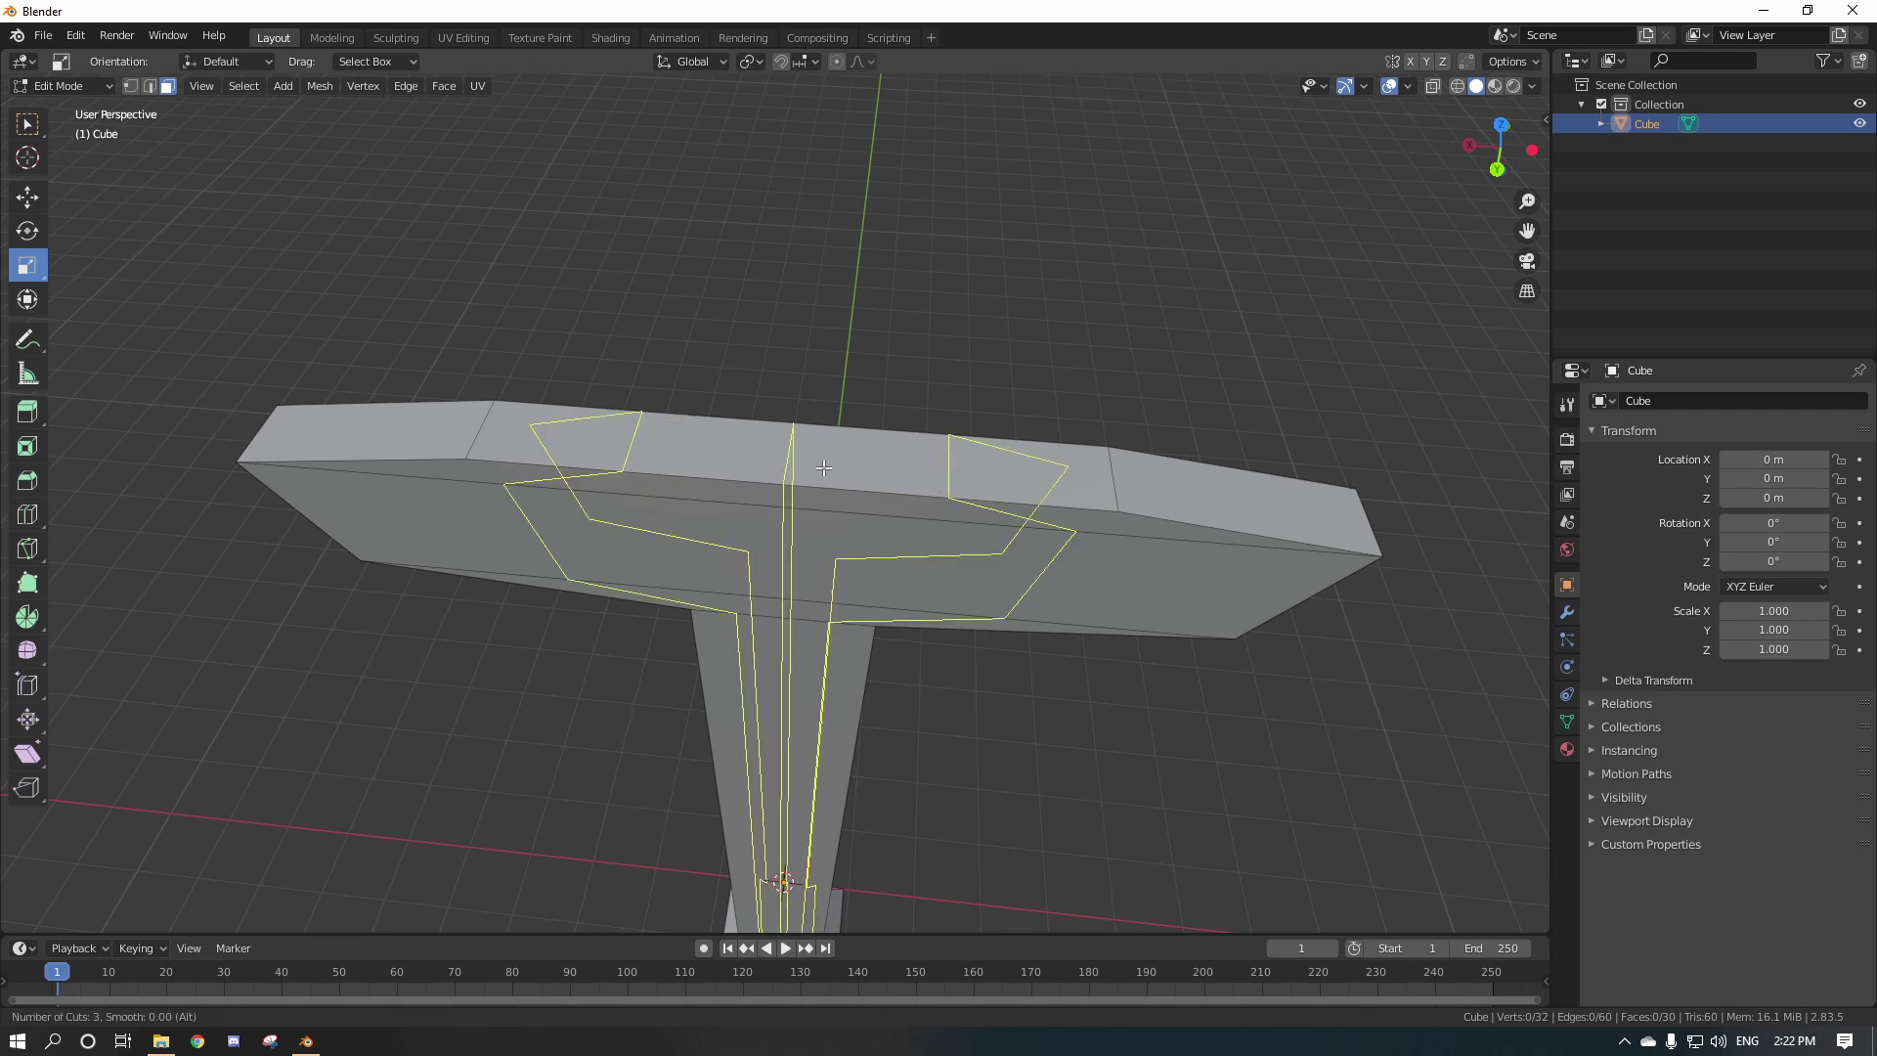
scroll(824, 468, "down", 3)
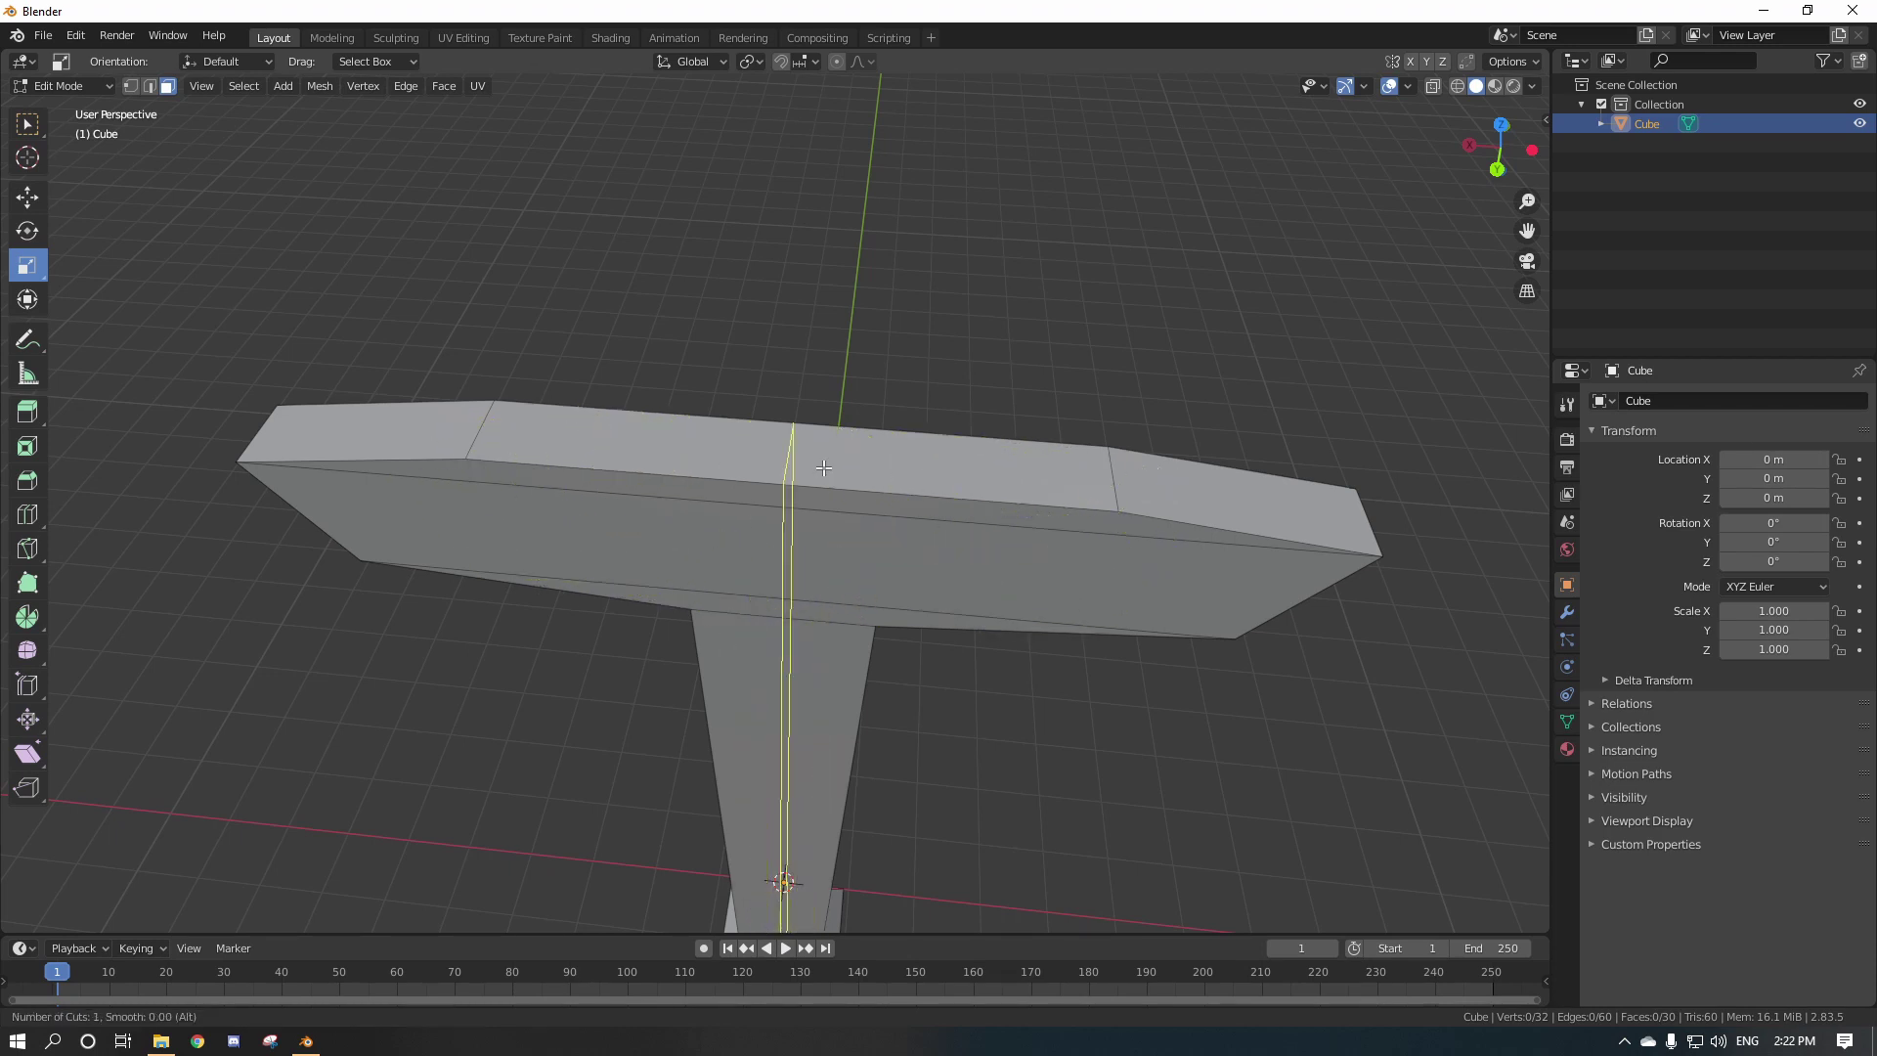
scroll(824, 468, "up", 20)
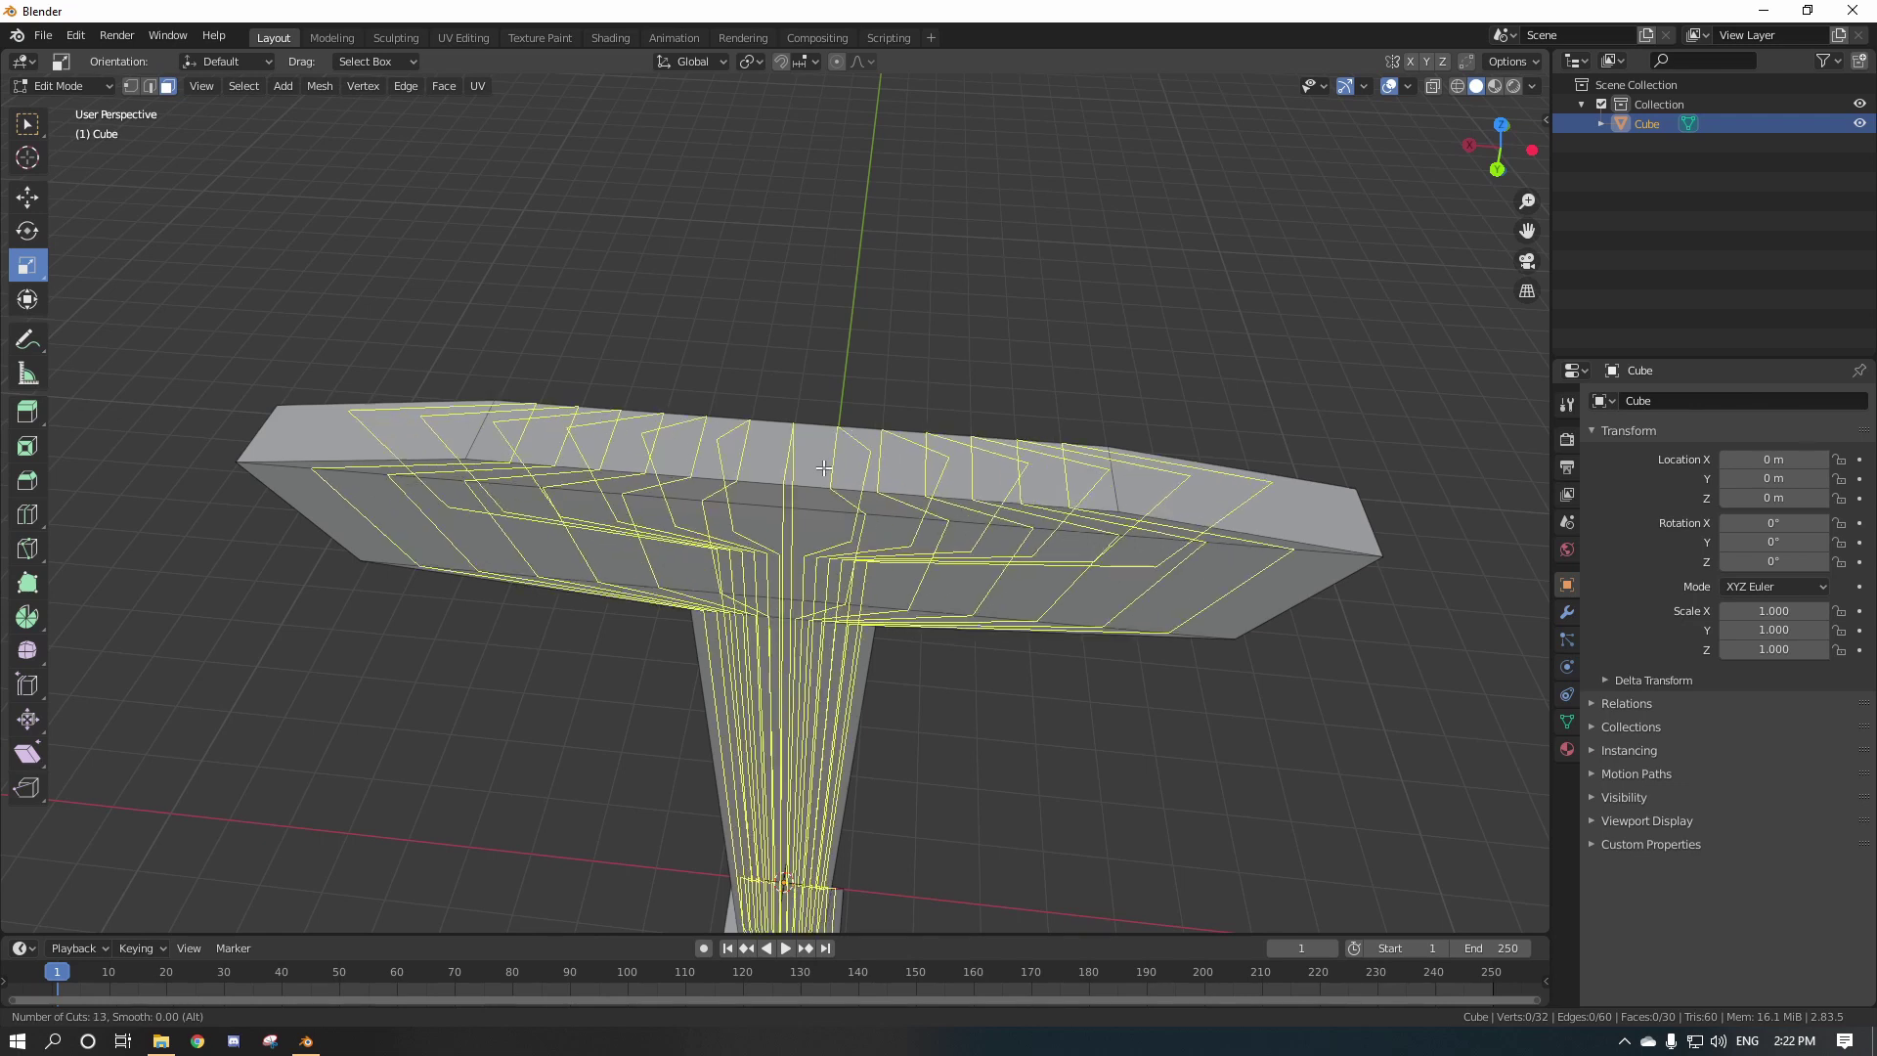
scroll(823, 469, "down", 20)
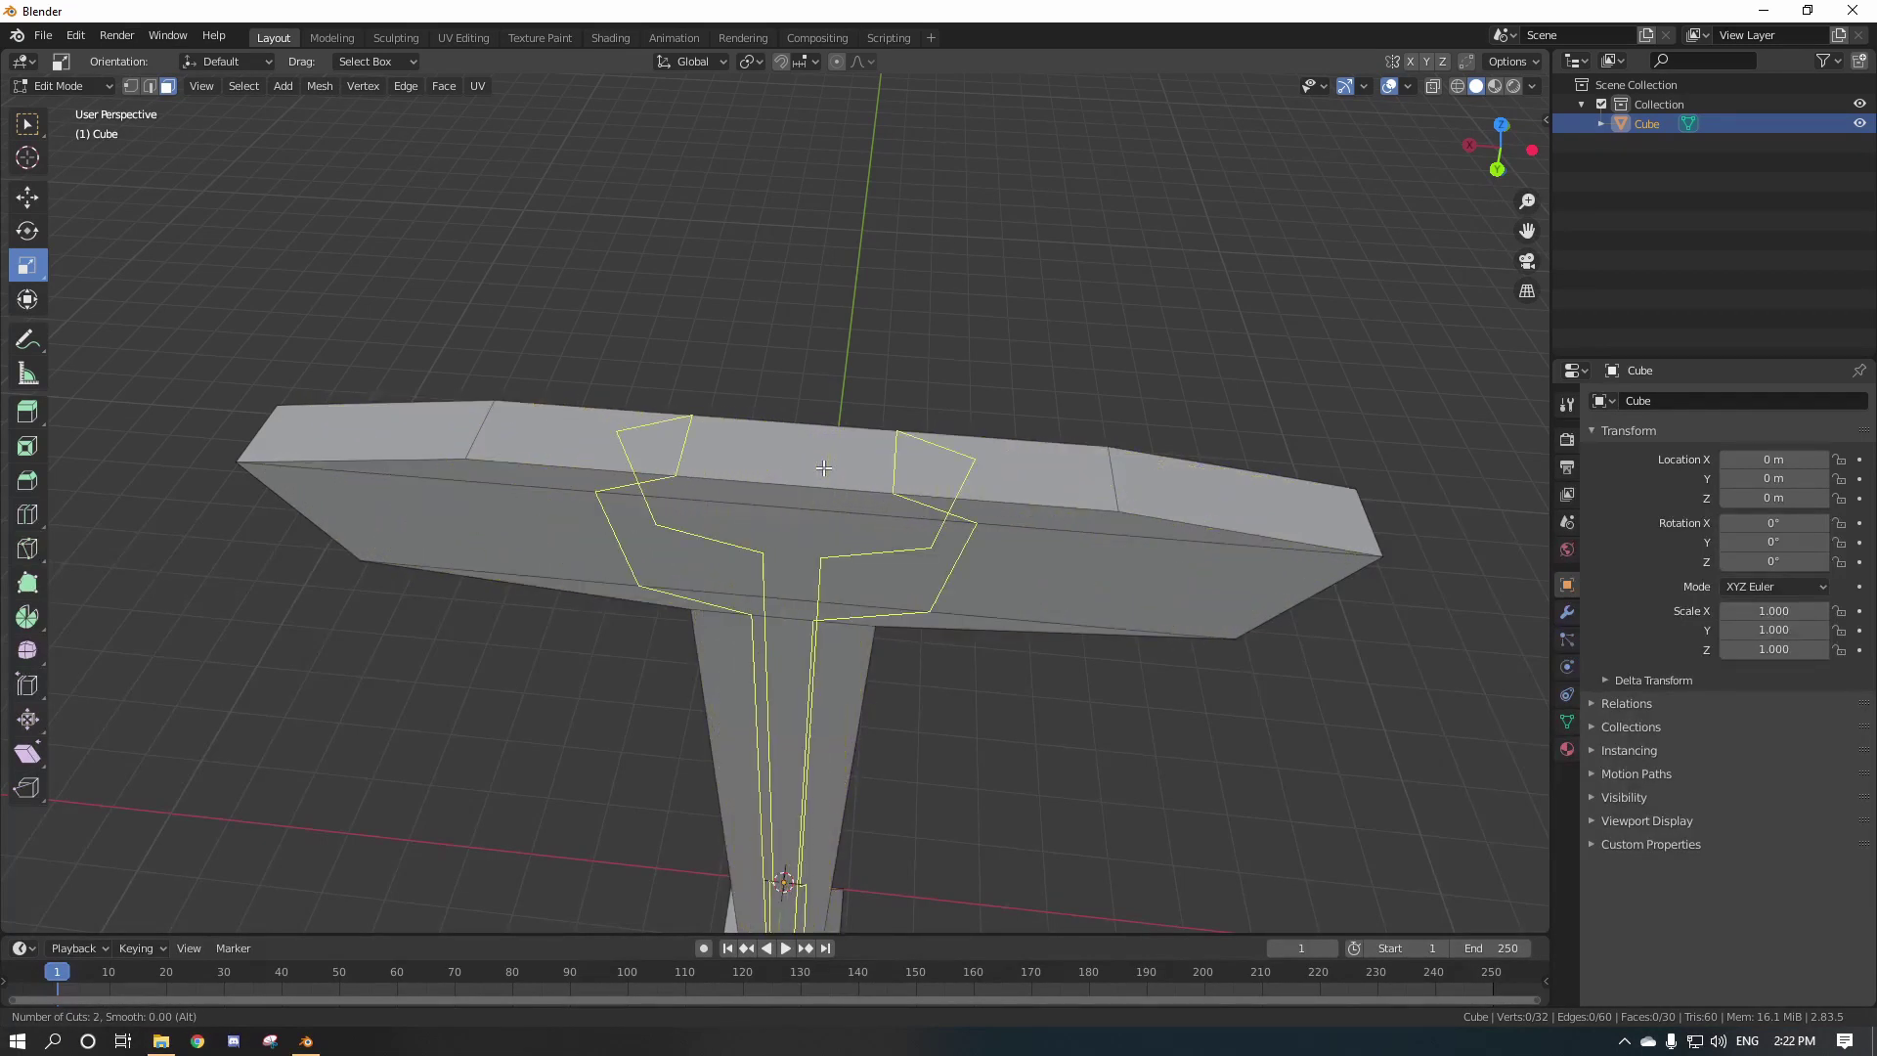
left_click(824, 468)
right_click(823, 468)
Select the middle top face between the two loop cuts and extrude it far upward into a long blade.
key("3")
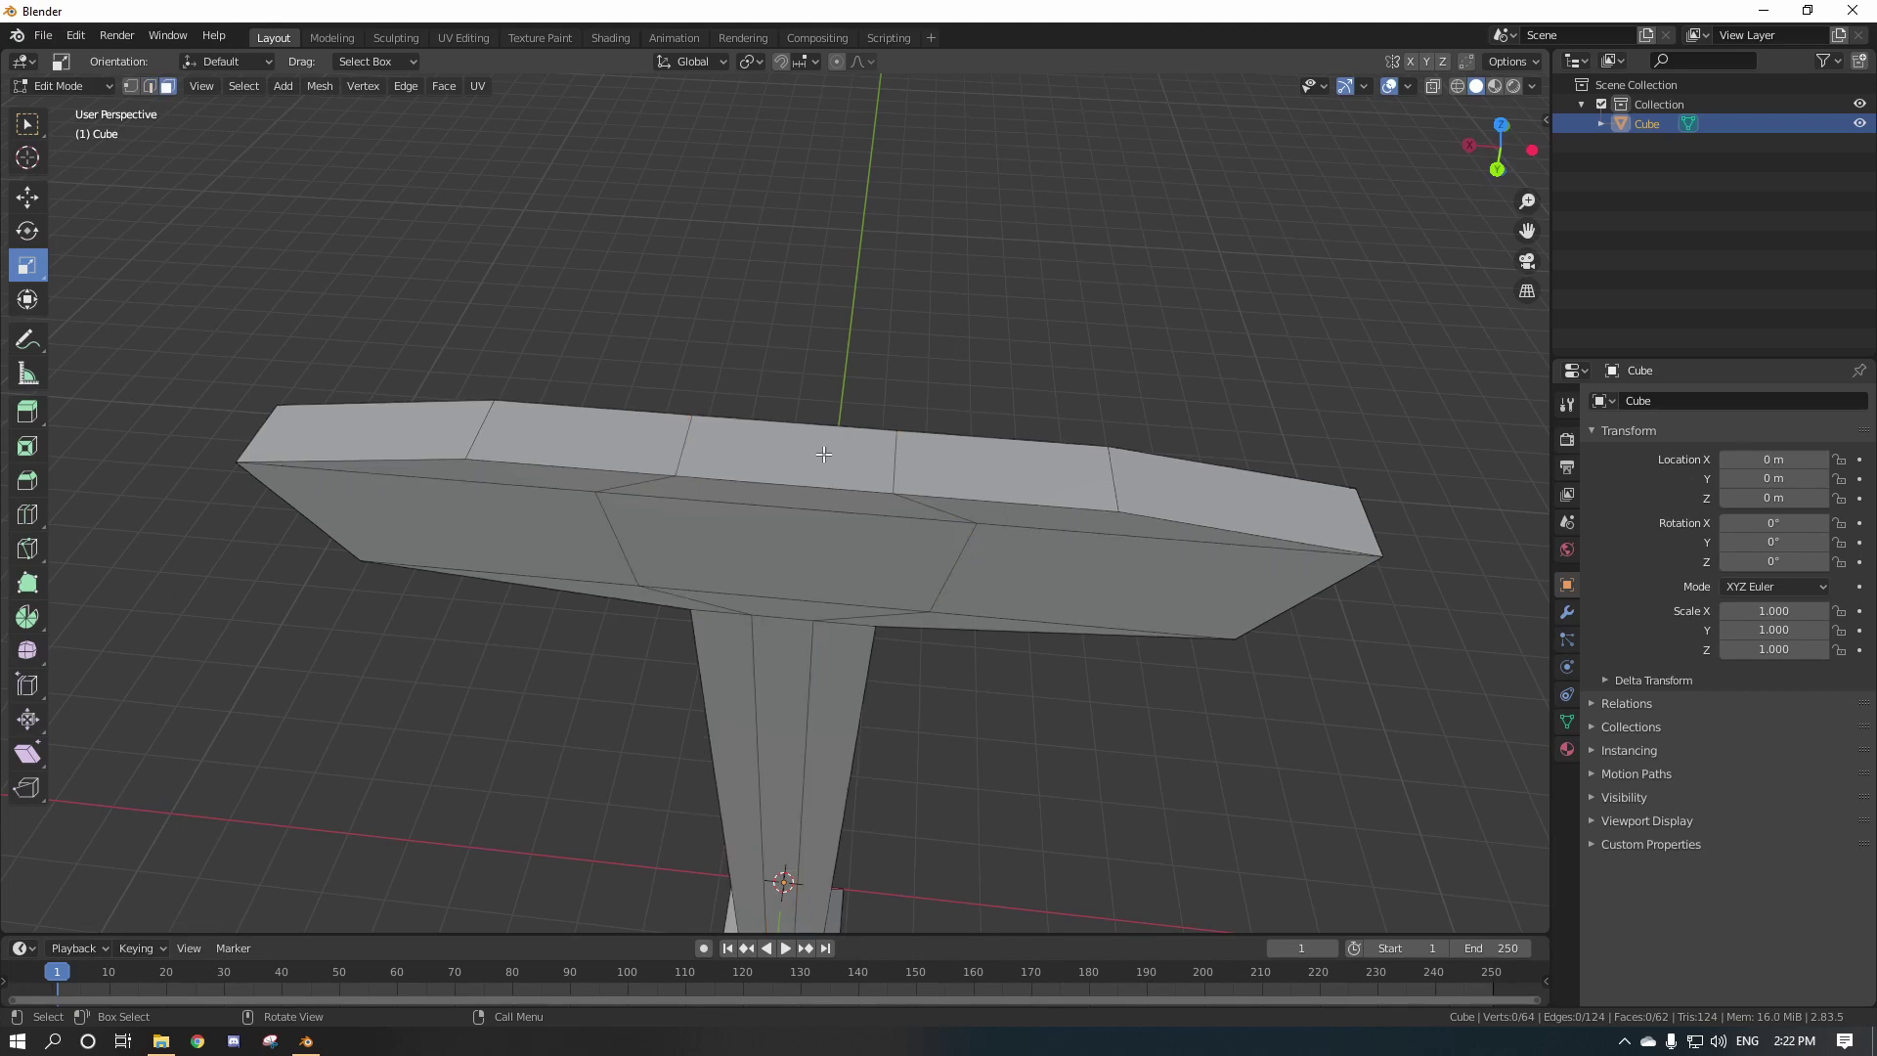
left_click(826, 466)
middle_click_drag(826, 467, 888, 396)
scroll(889, 396, "down", 5)
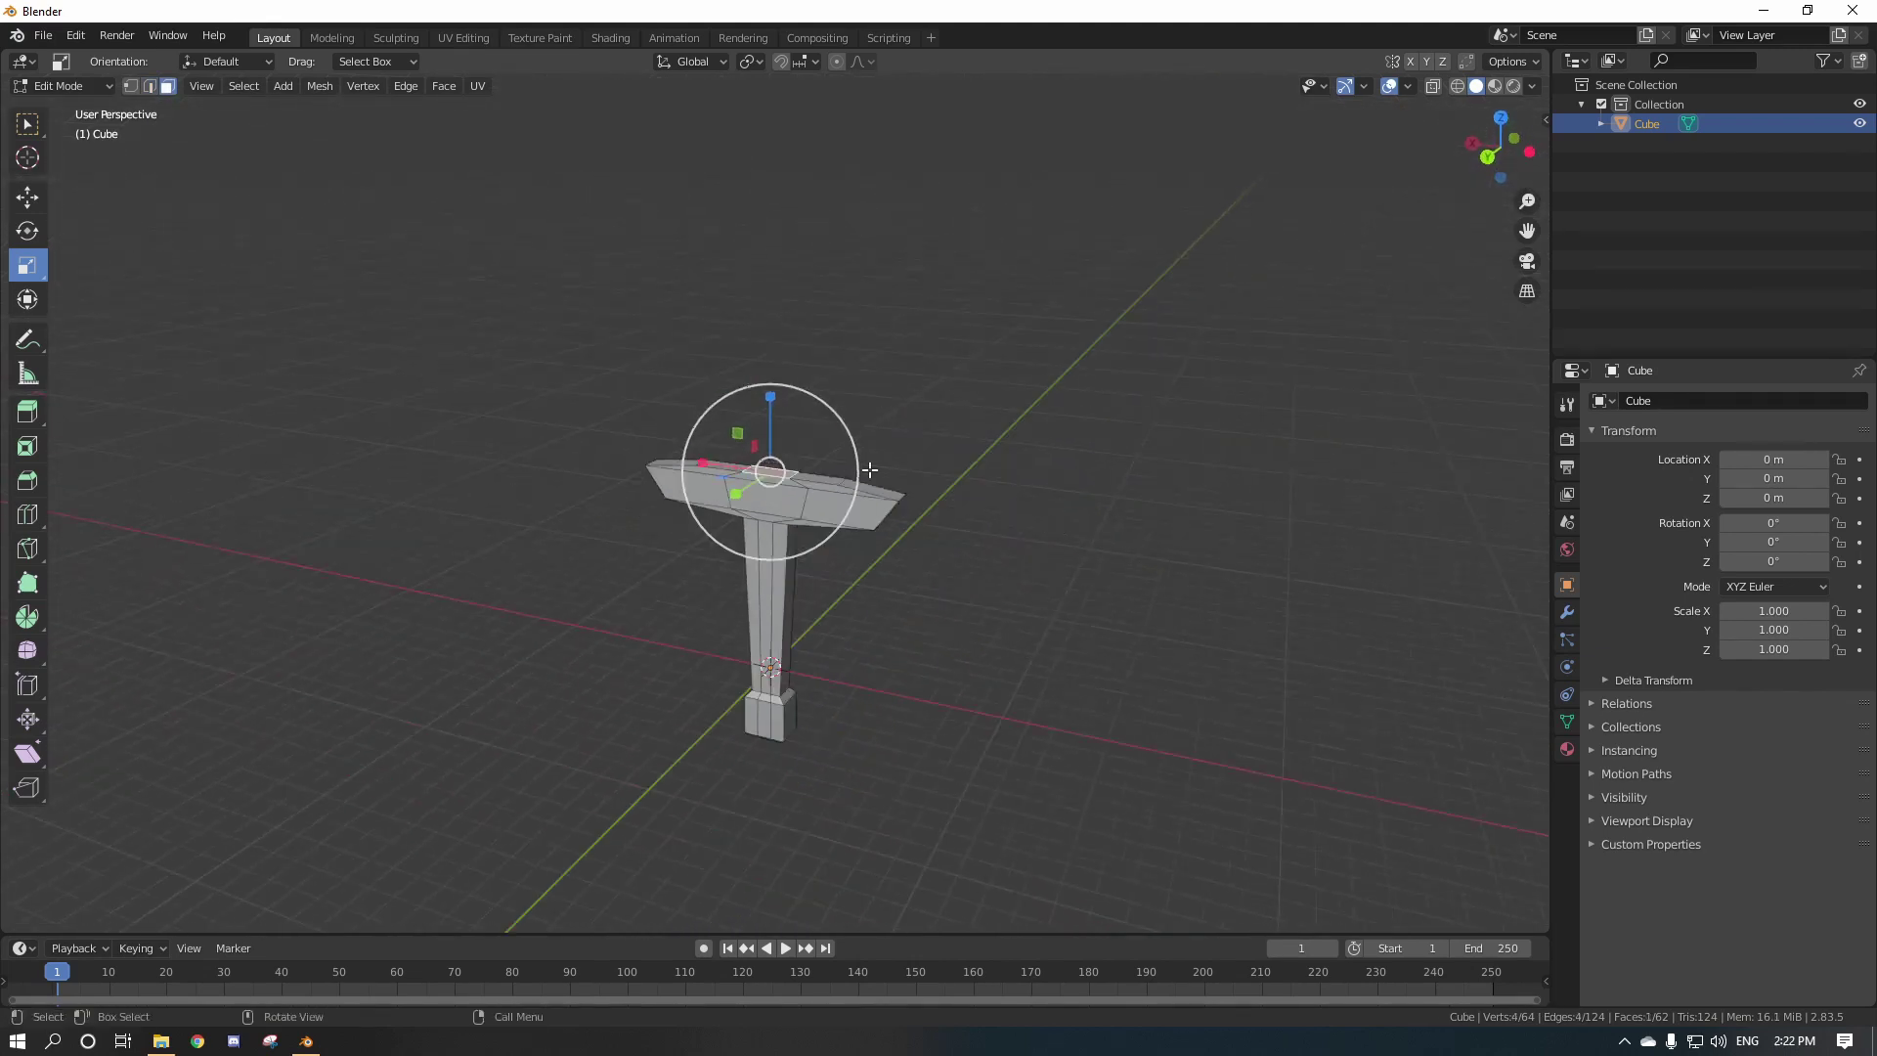
key("e")
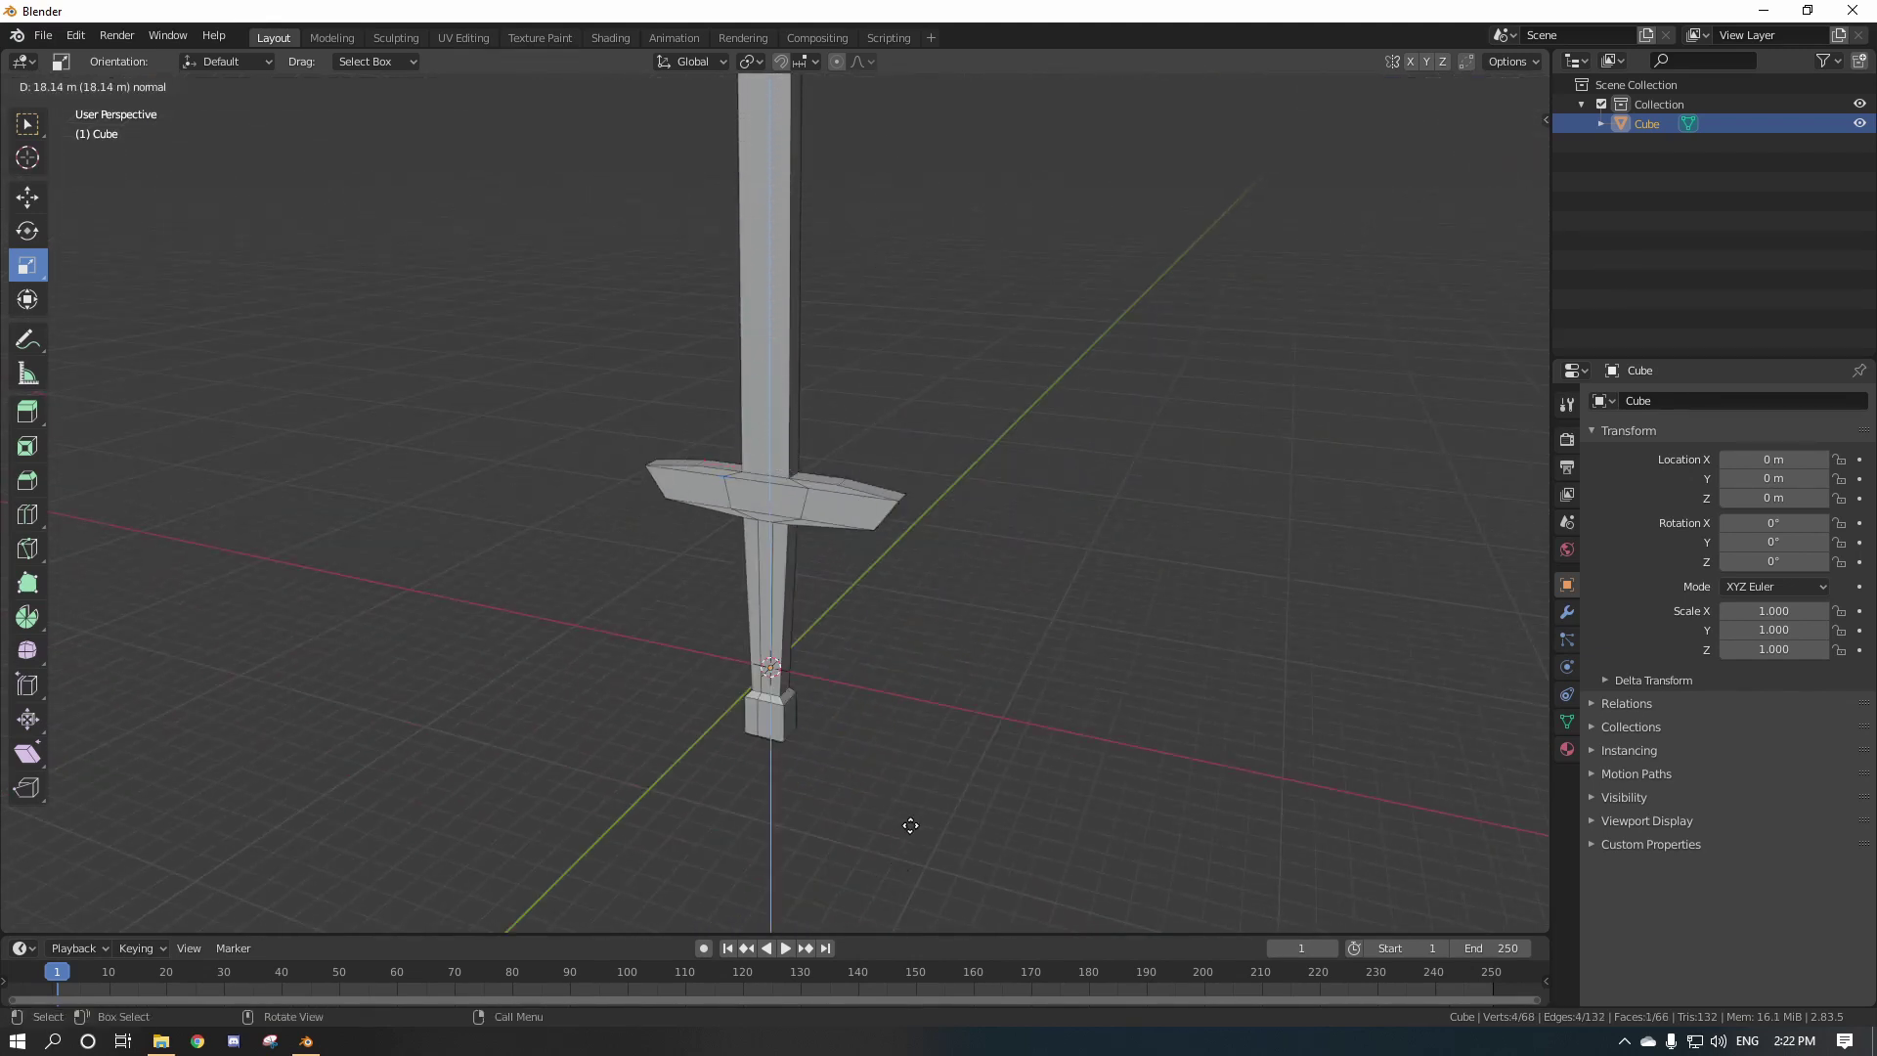
left_click(914, 729)
Select the side edges at the blade's base where it meets the guard and scale them outward along X.
scroll(913, 548, "down", 3)
middle_click_drag(913, 548, 801, 629)
scroll(887, 495, "up", 2)
scroll(841, 692, "up", 5)
scroll(801, 628, "up", 3)
key("2")
left_click(770, 760)
middle_click_drag(769, 760, 851, 721, "shift")
middle_click_drag(737, 685, 826, 674, "shift")
mouse_move(826, 675)
middle_mouse_down()
mouse_move(1017, 646)
mouse_move(844, 665)
middle_mouse_up()
left_click(825, 691, "shift")
scroll(804, 681, "down", 2)
left_click_drag(773, 666, 724, 671)
Add one centered lengthwise loop cut that splits the sword's thickness in half, and clear the selection.
scroll(928, 666, "down", 2)
middle_click_drag(929, 665, 815, 749)
key("3")
middle_click_drag(792, 559, 780, 628)
key("ctrl+r")
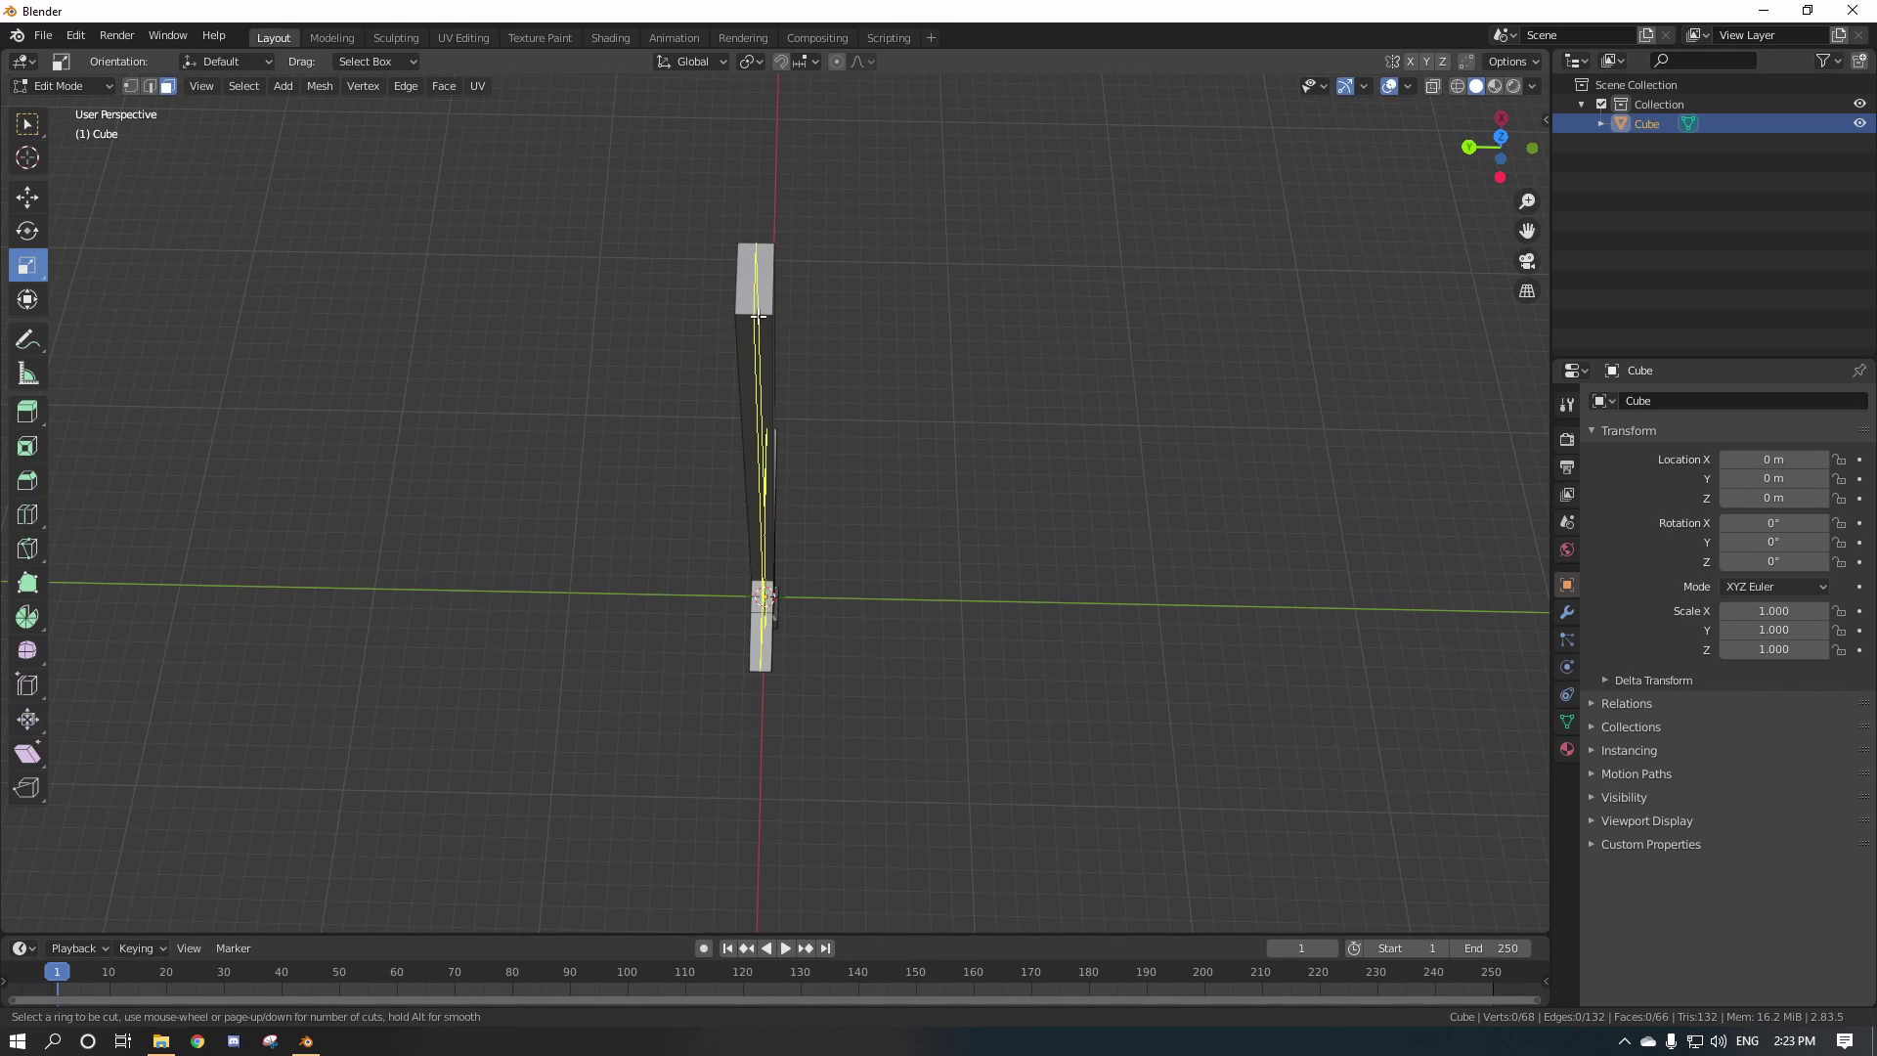
left_click(758, 316)
left_click(758, 315)
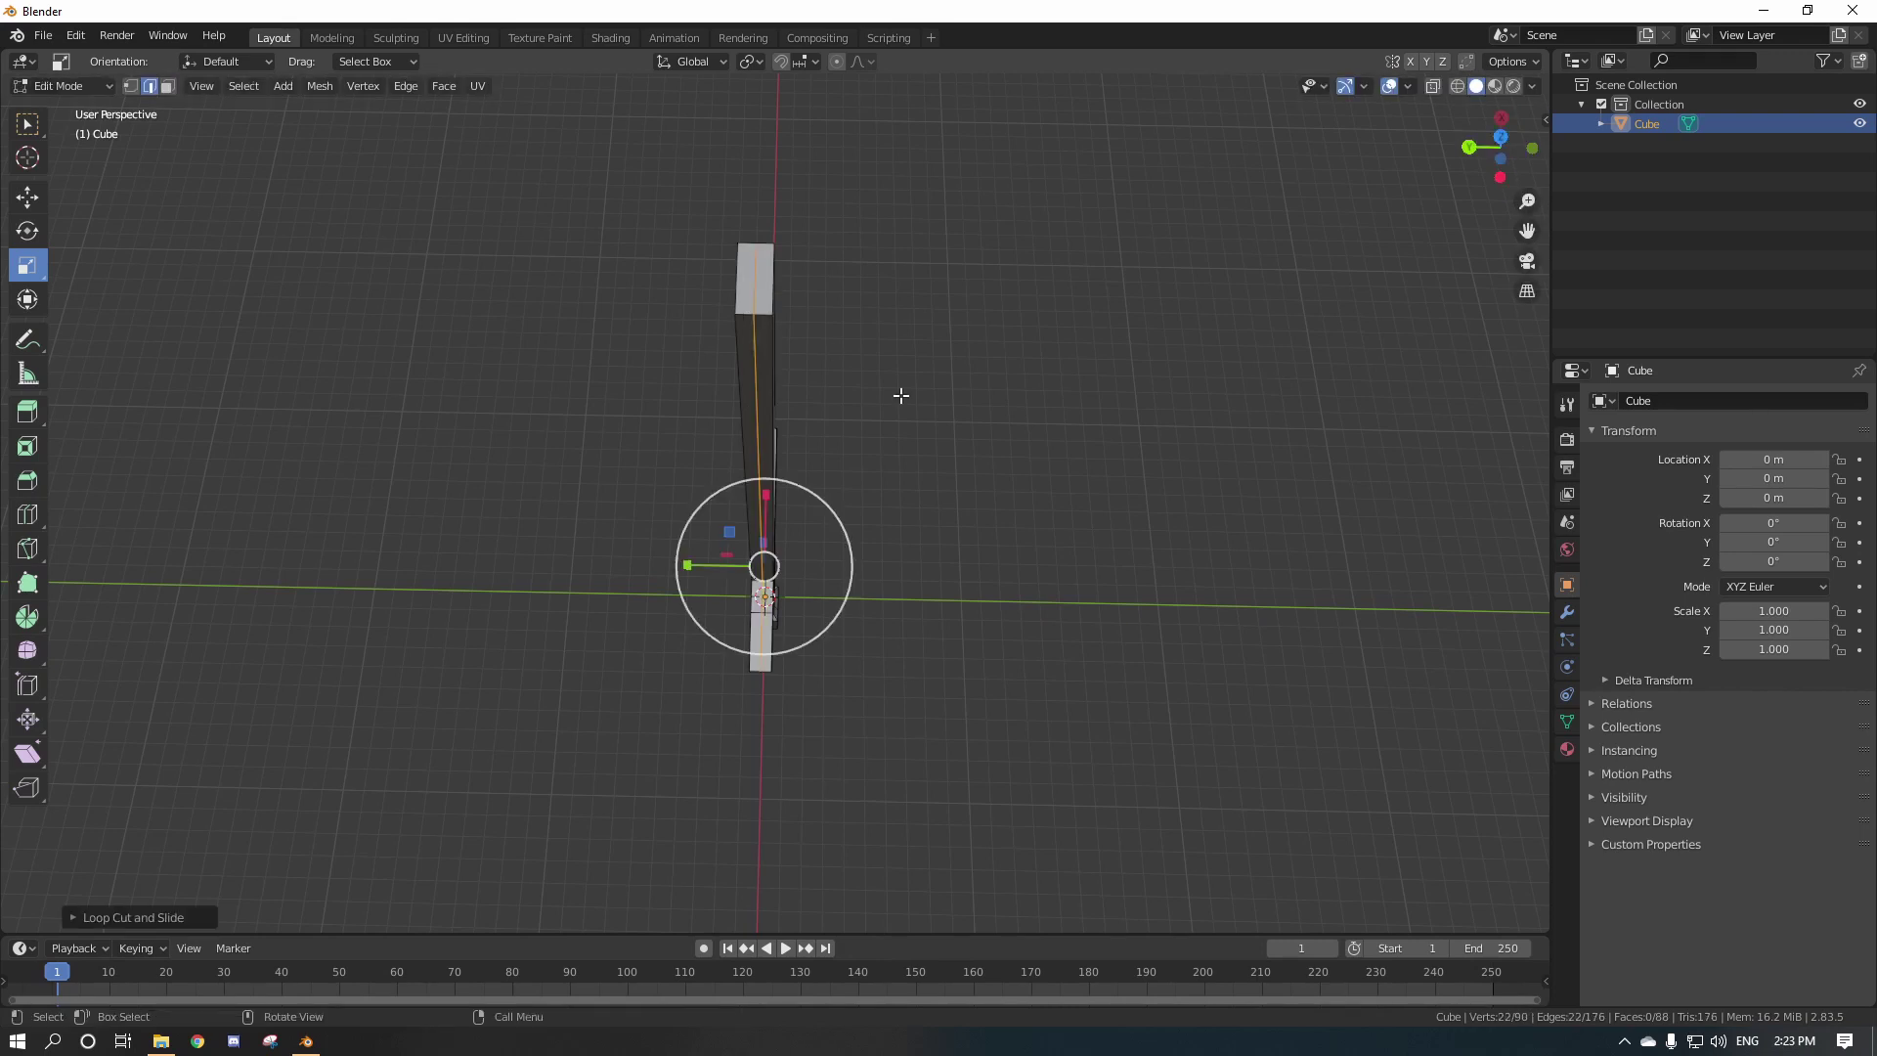
middle_click_drag(900, 395, 1010, 527)
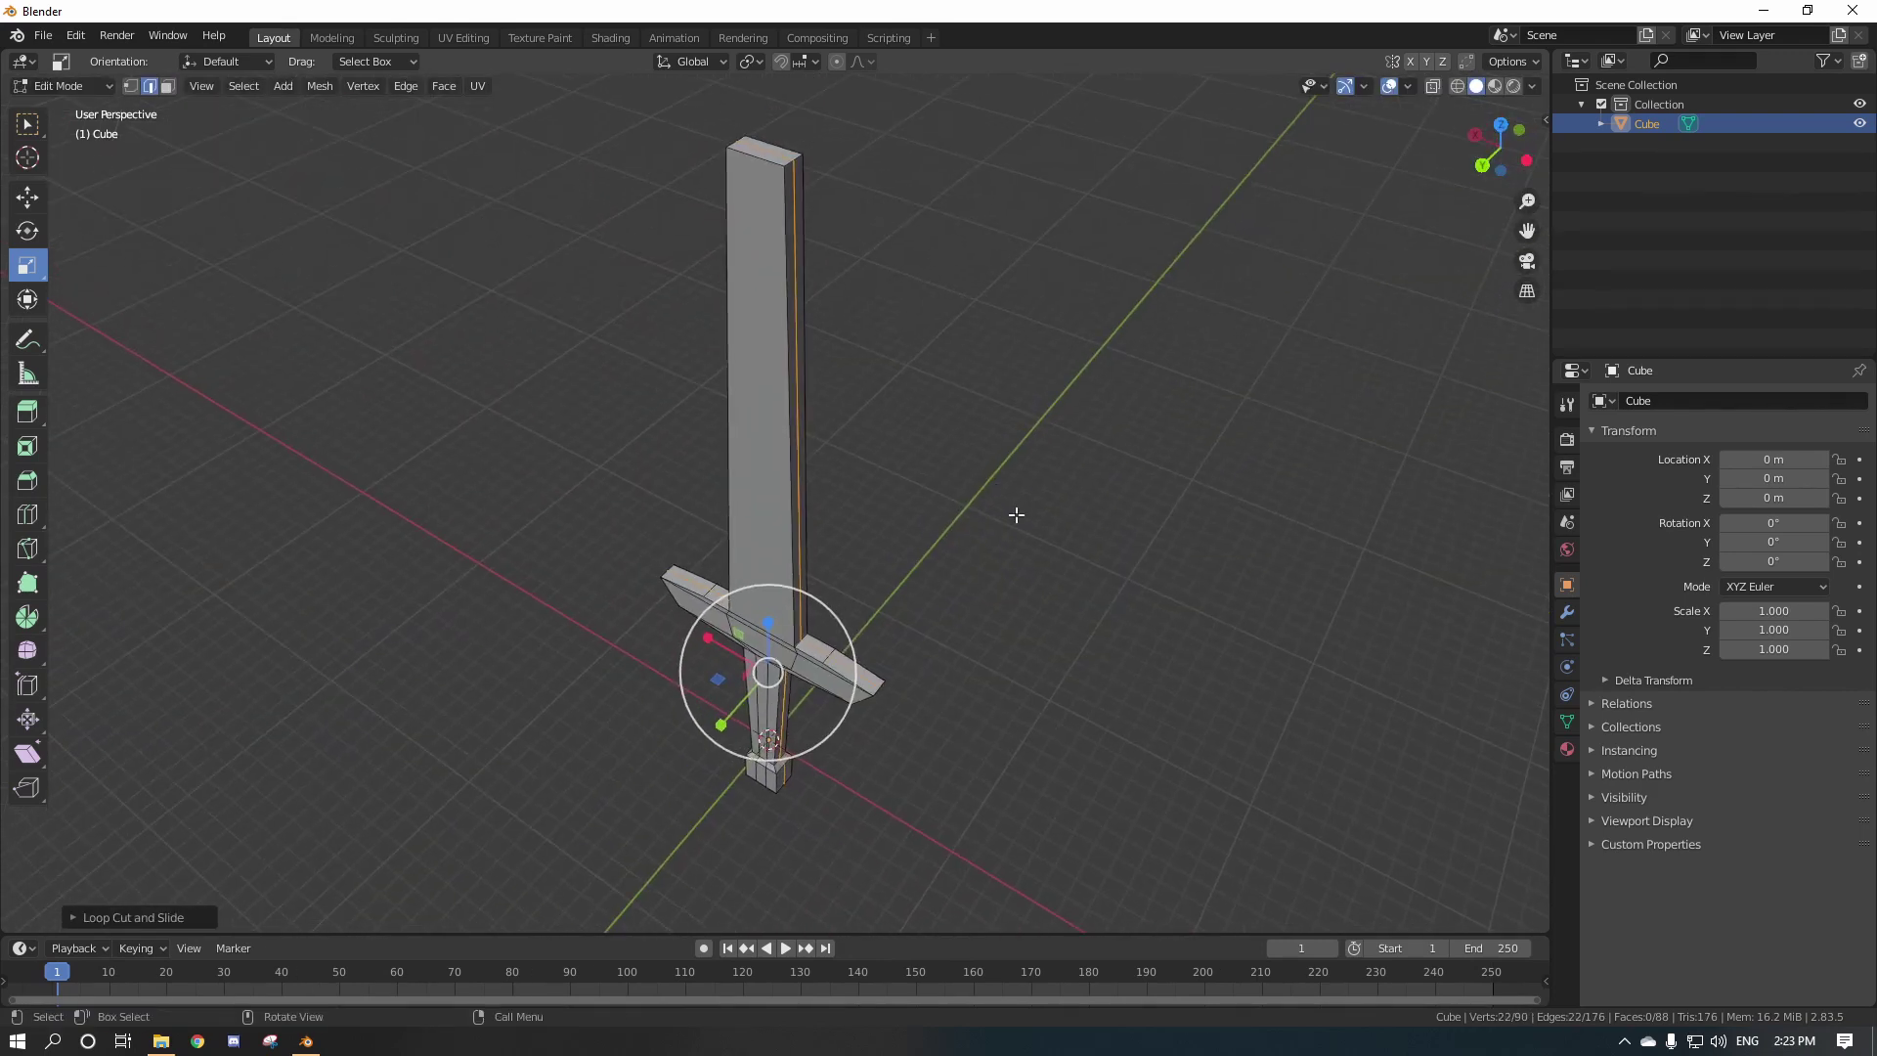
left_click(1467, 616)
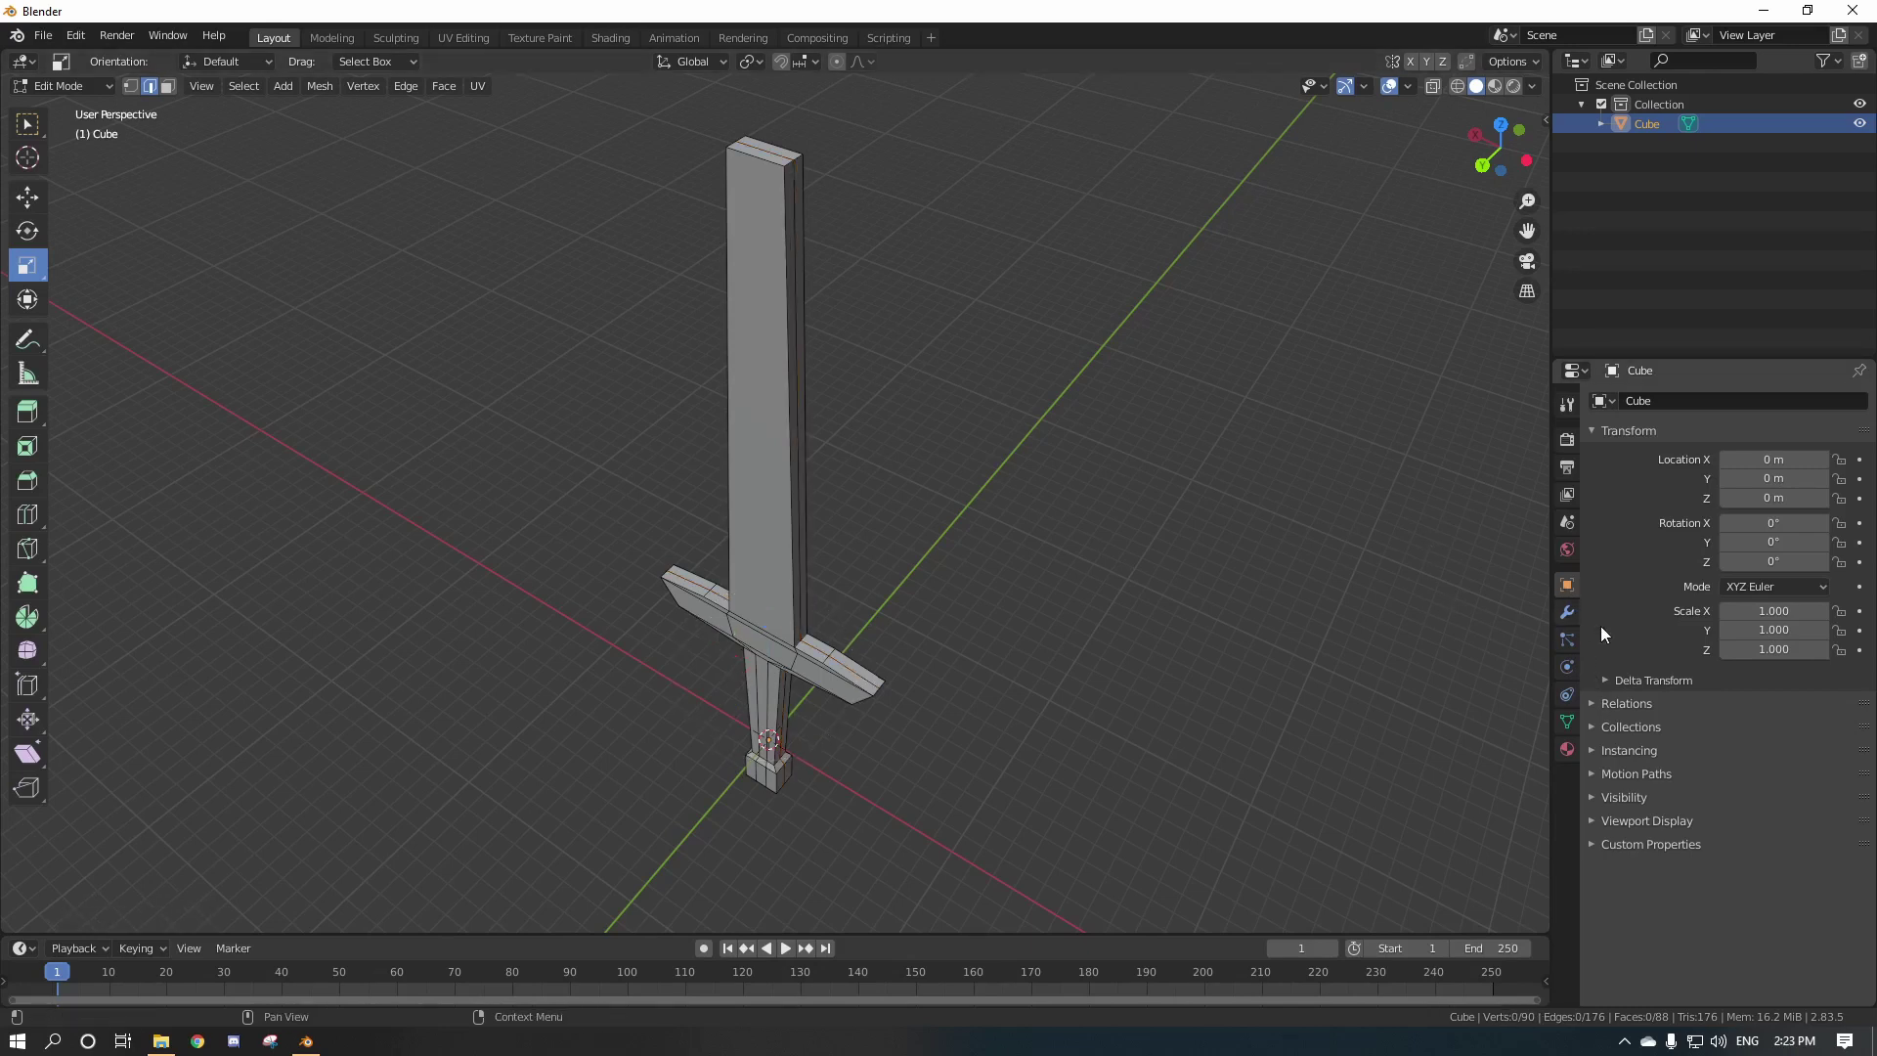
Open the modifier properties and show the sword in wireframe from the top.
left_click(1568, 612)
left_click(1669, 403)
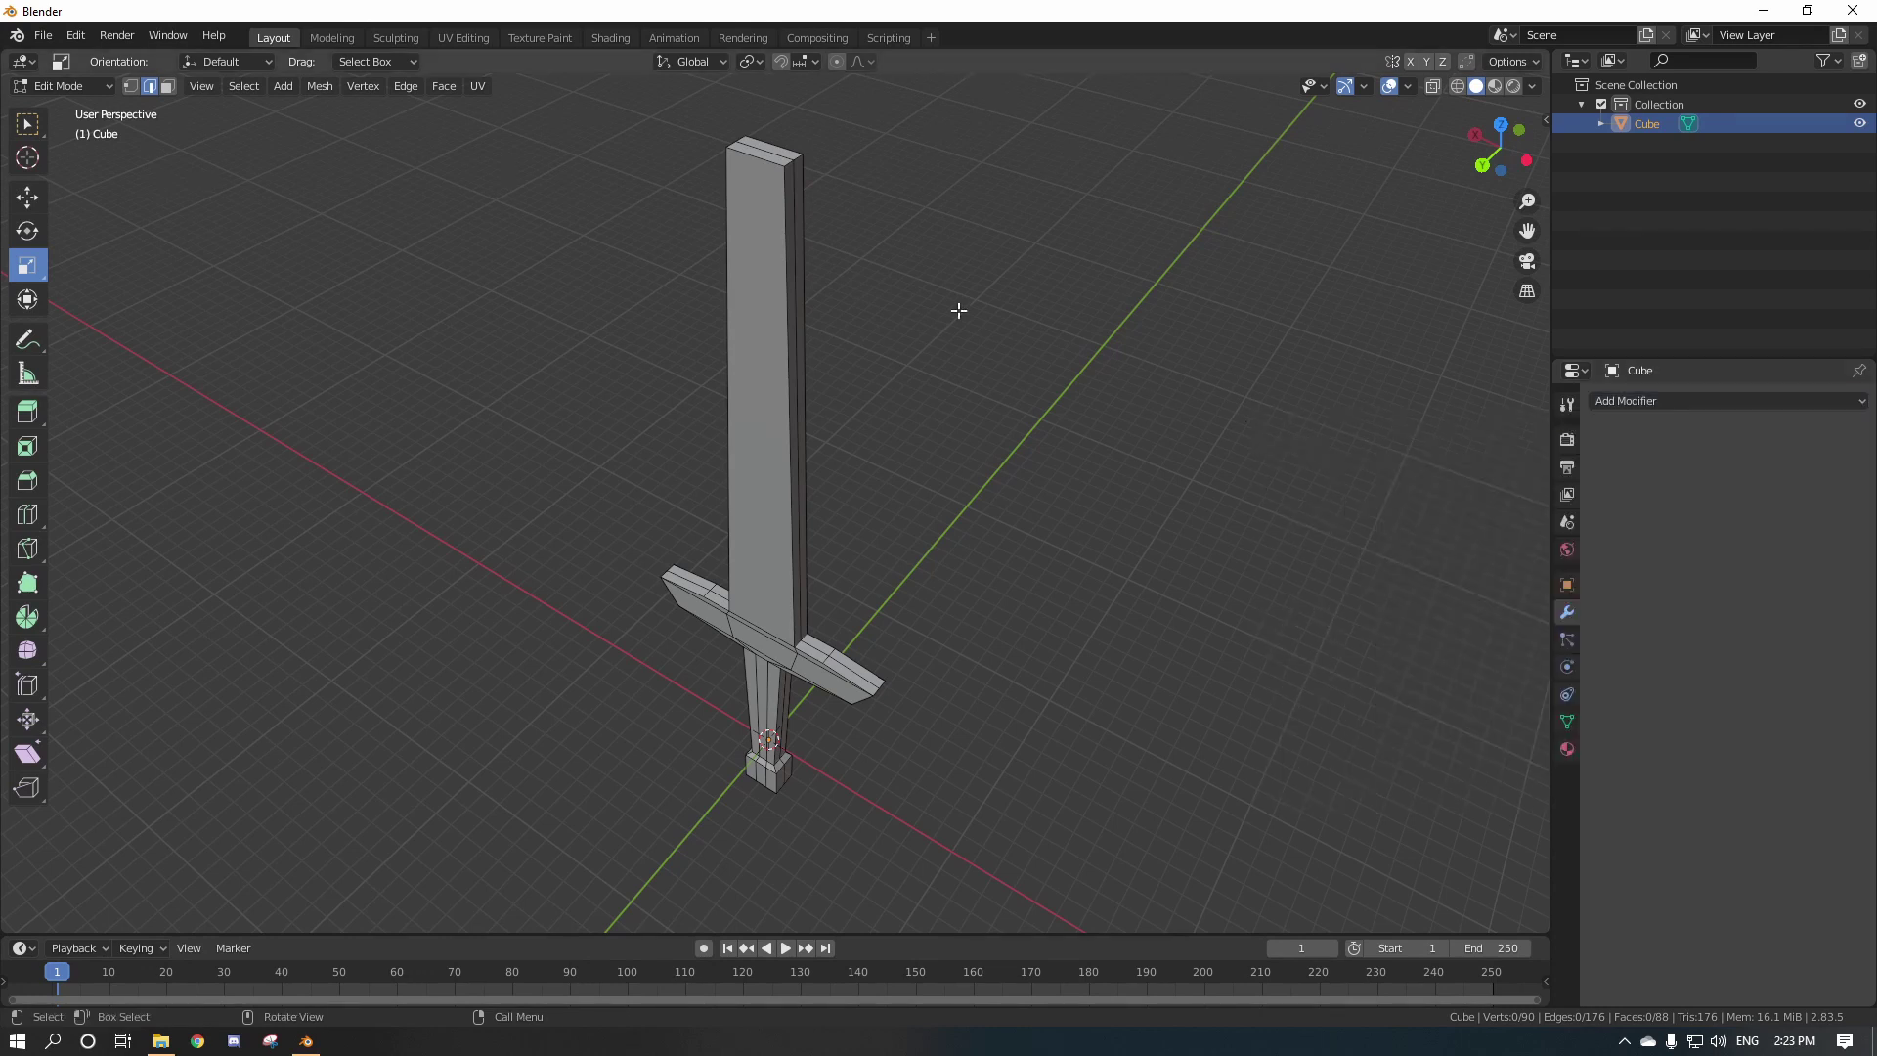
middle_click_drag(960, 310, 900, 349)
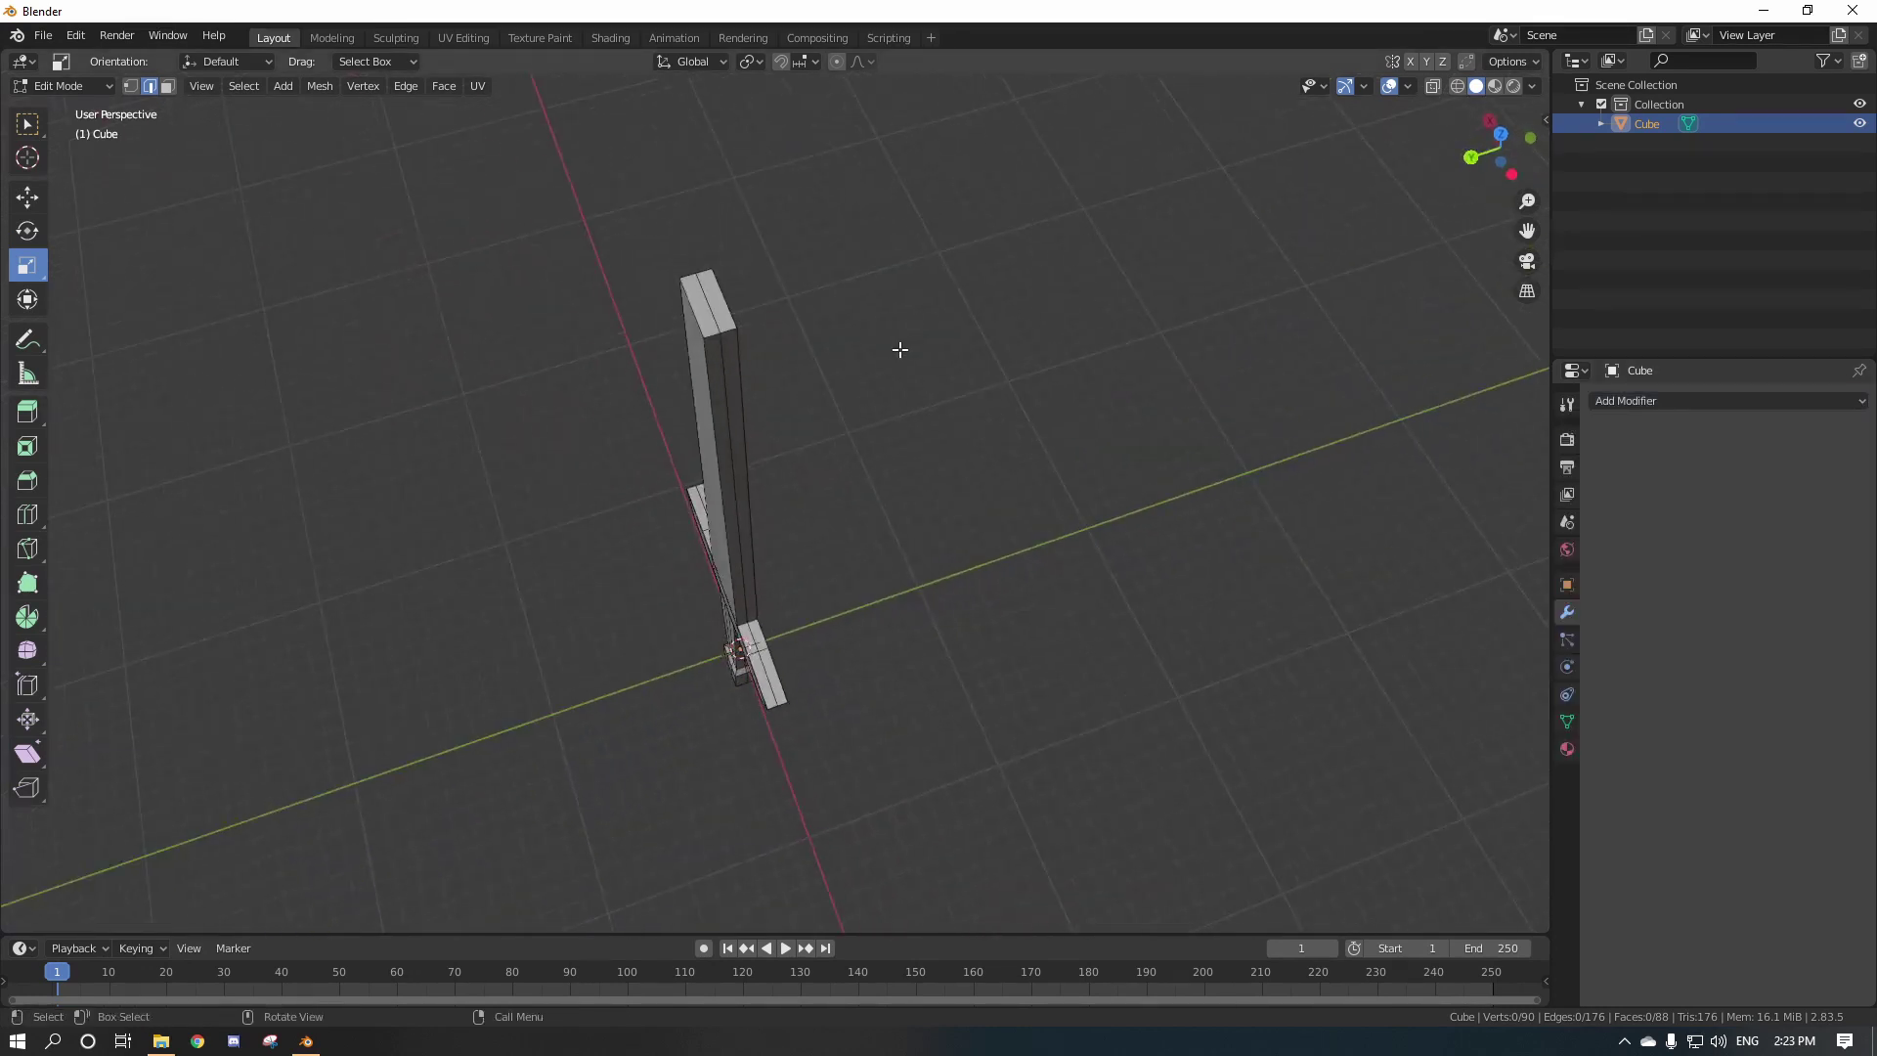
left_click(1501, 133)
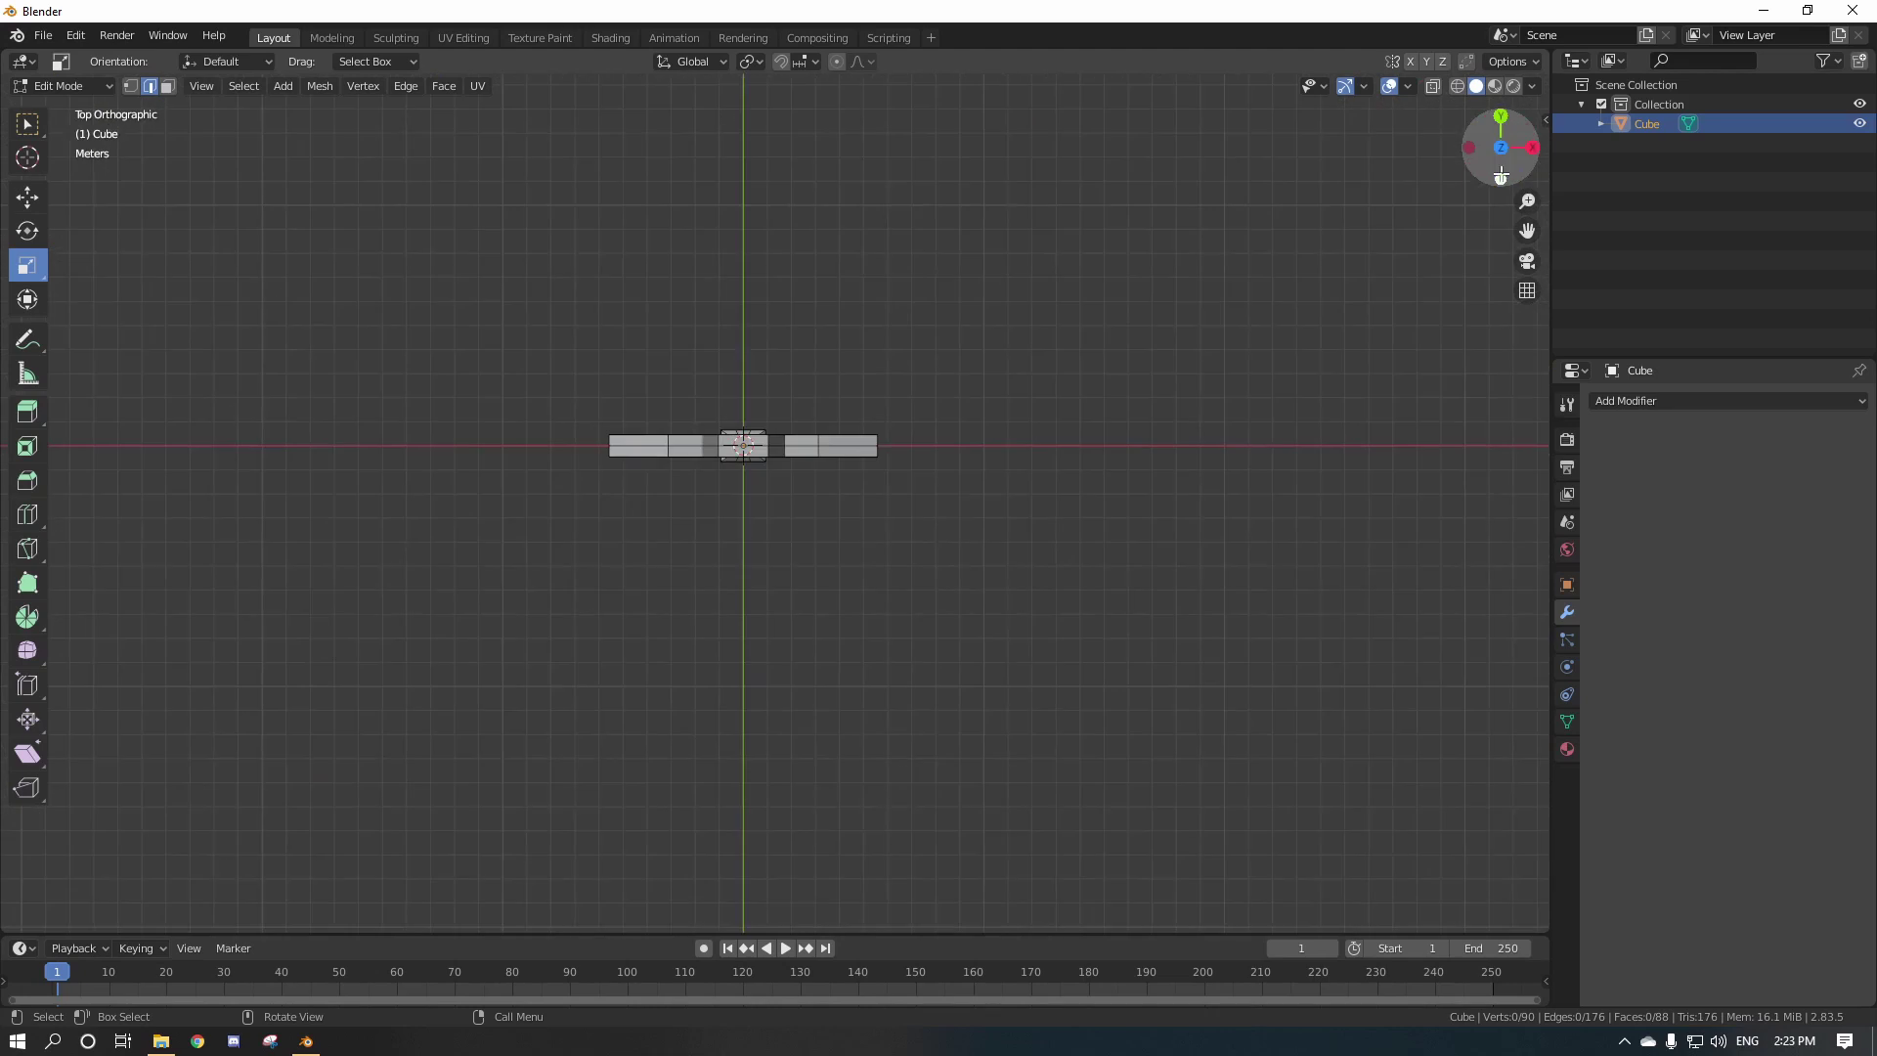
scroll(967, 422, "up", 3)
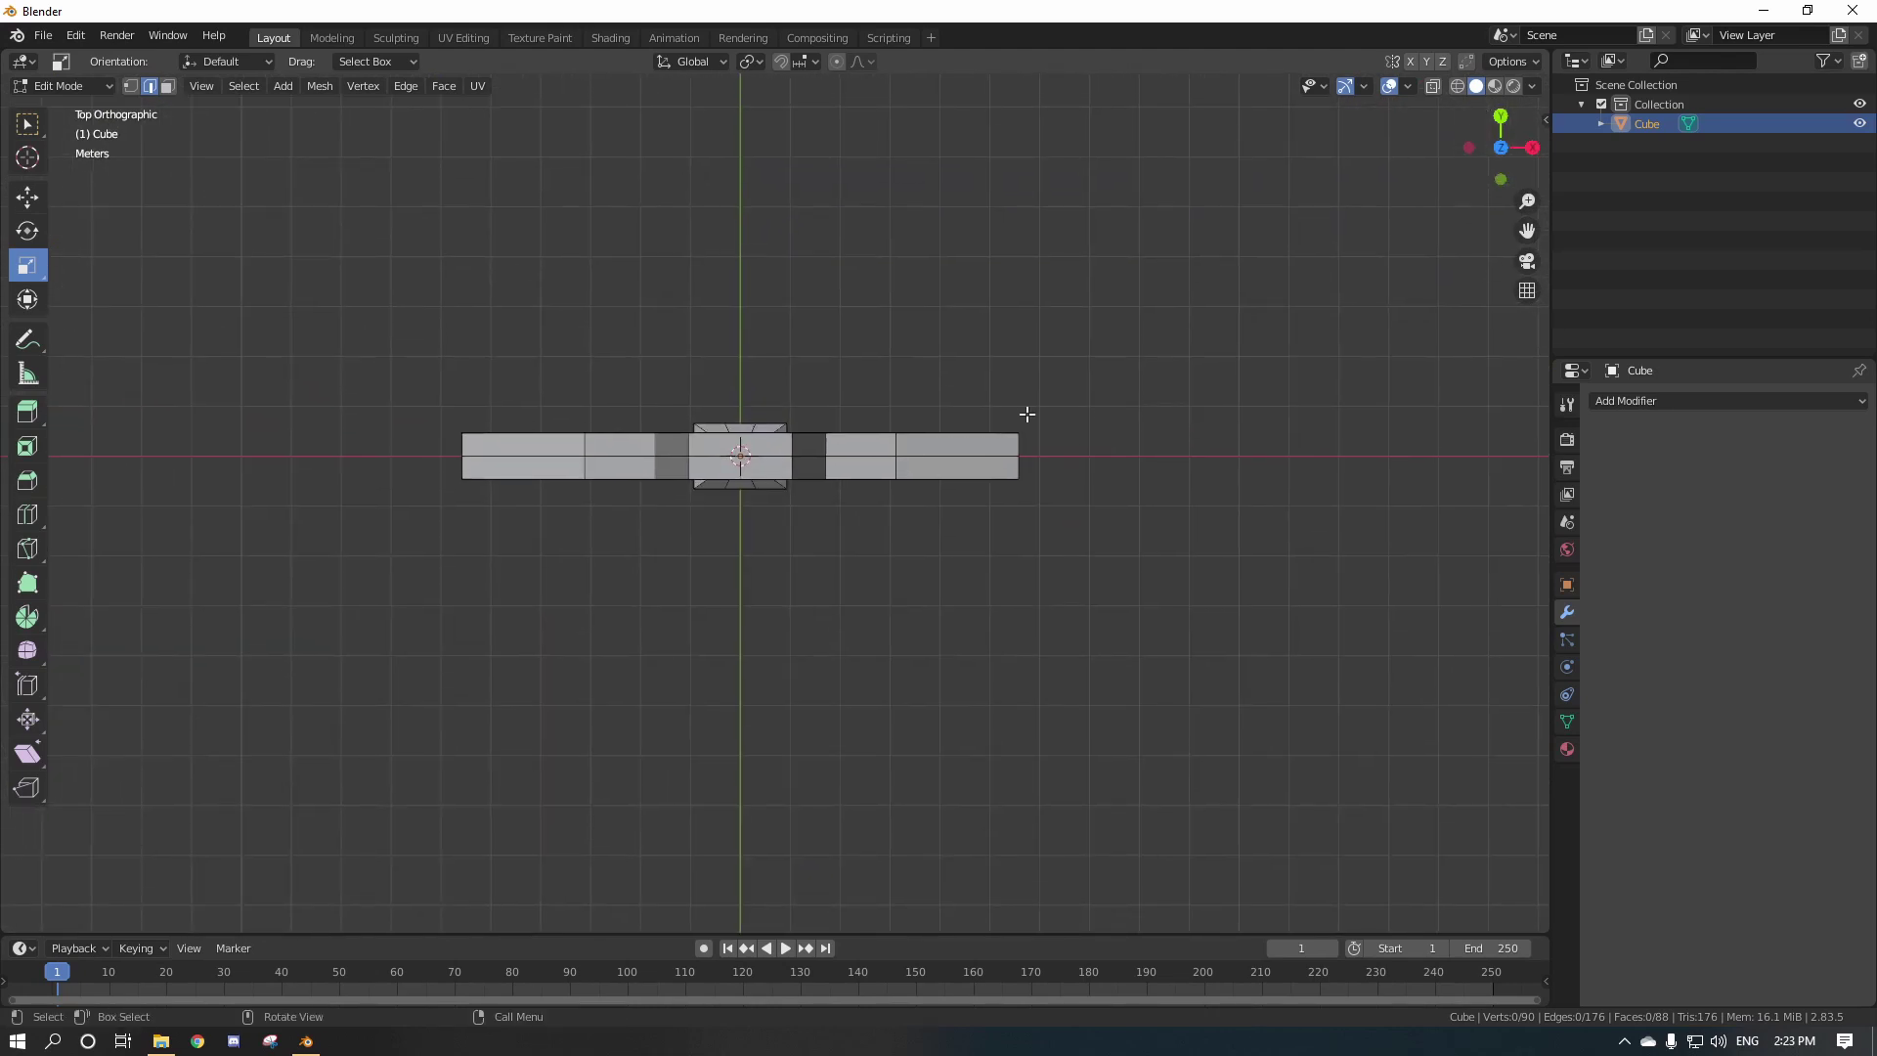
mouse_move(756, 489)
middle_mouse_down()
mouse_move(738, 490)
mouse_move(764, 504)
mouse_move(772, 487)
middle_mouse_up()
left_click(1500, 145)
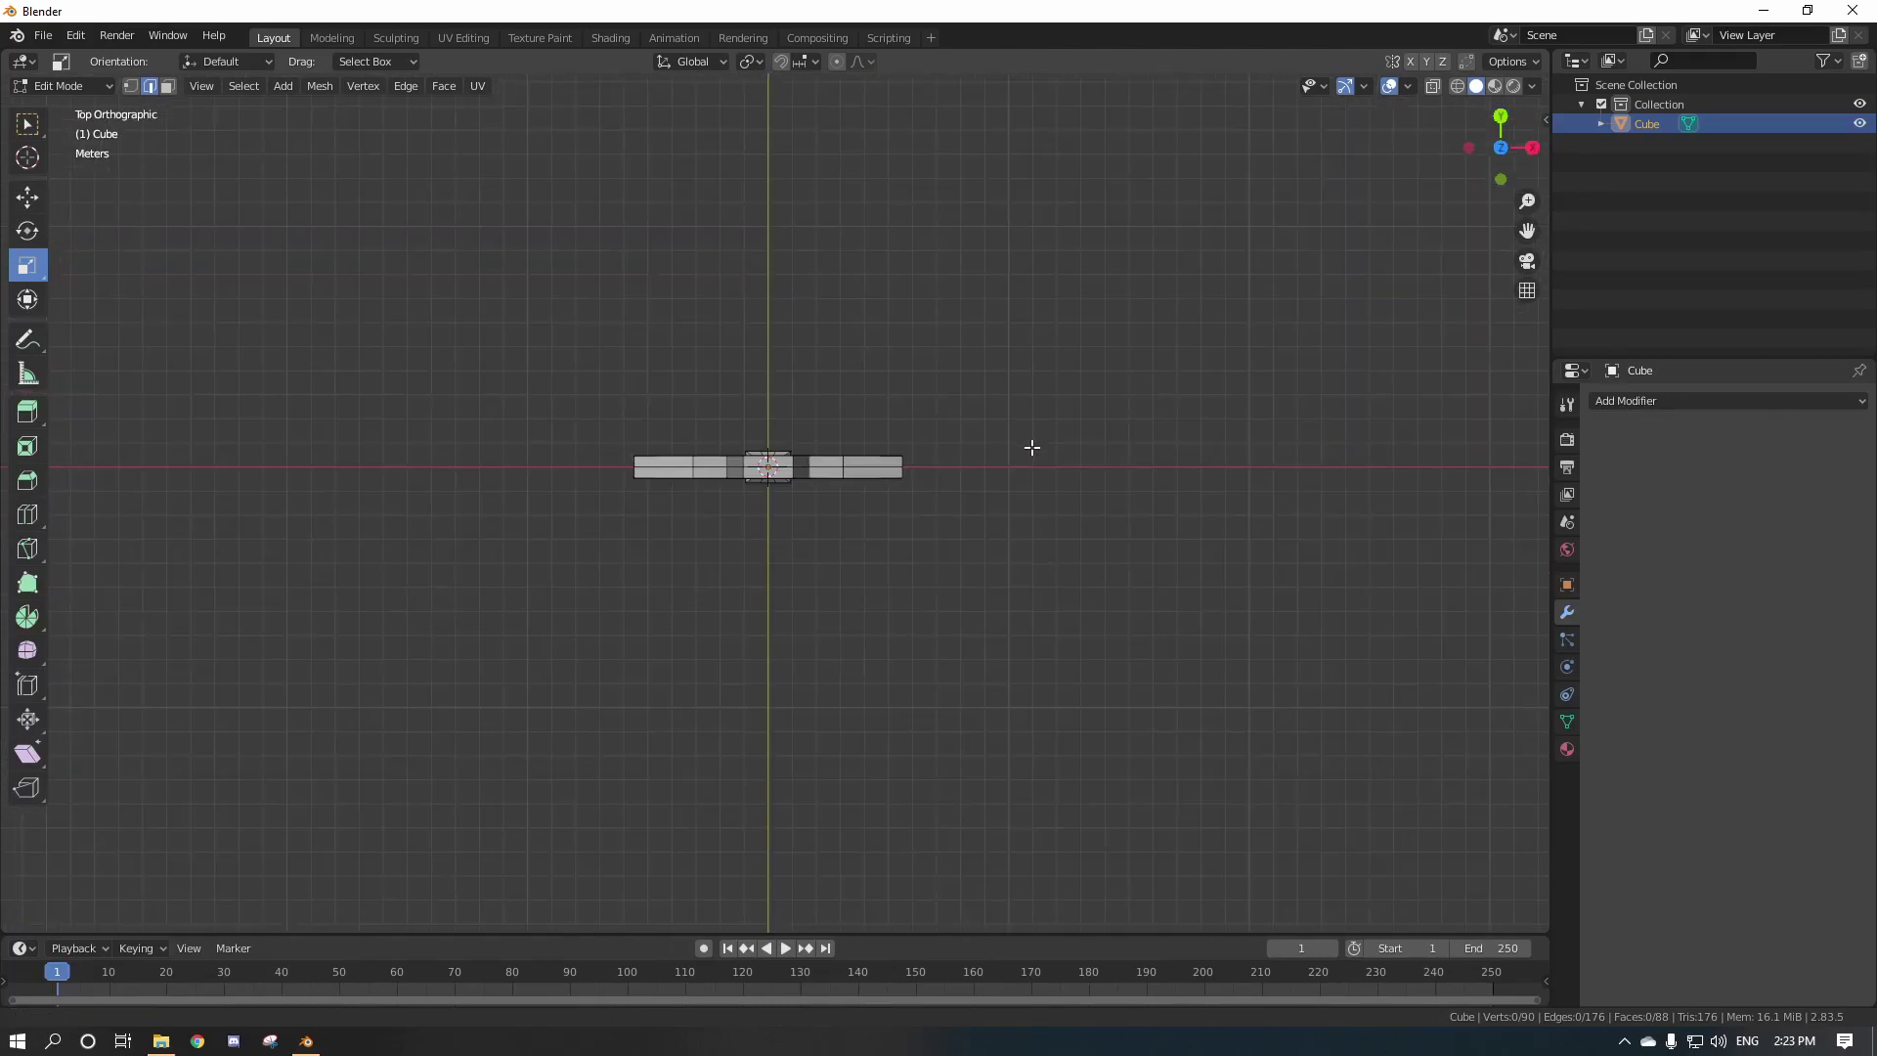
left_click(1457, 88)
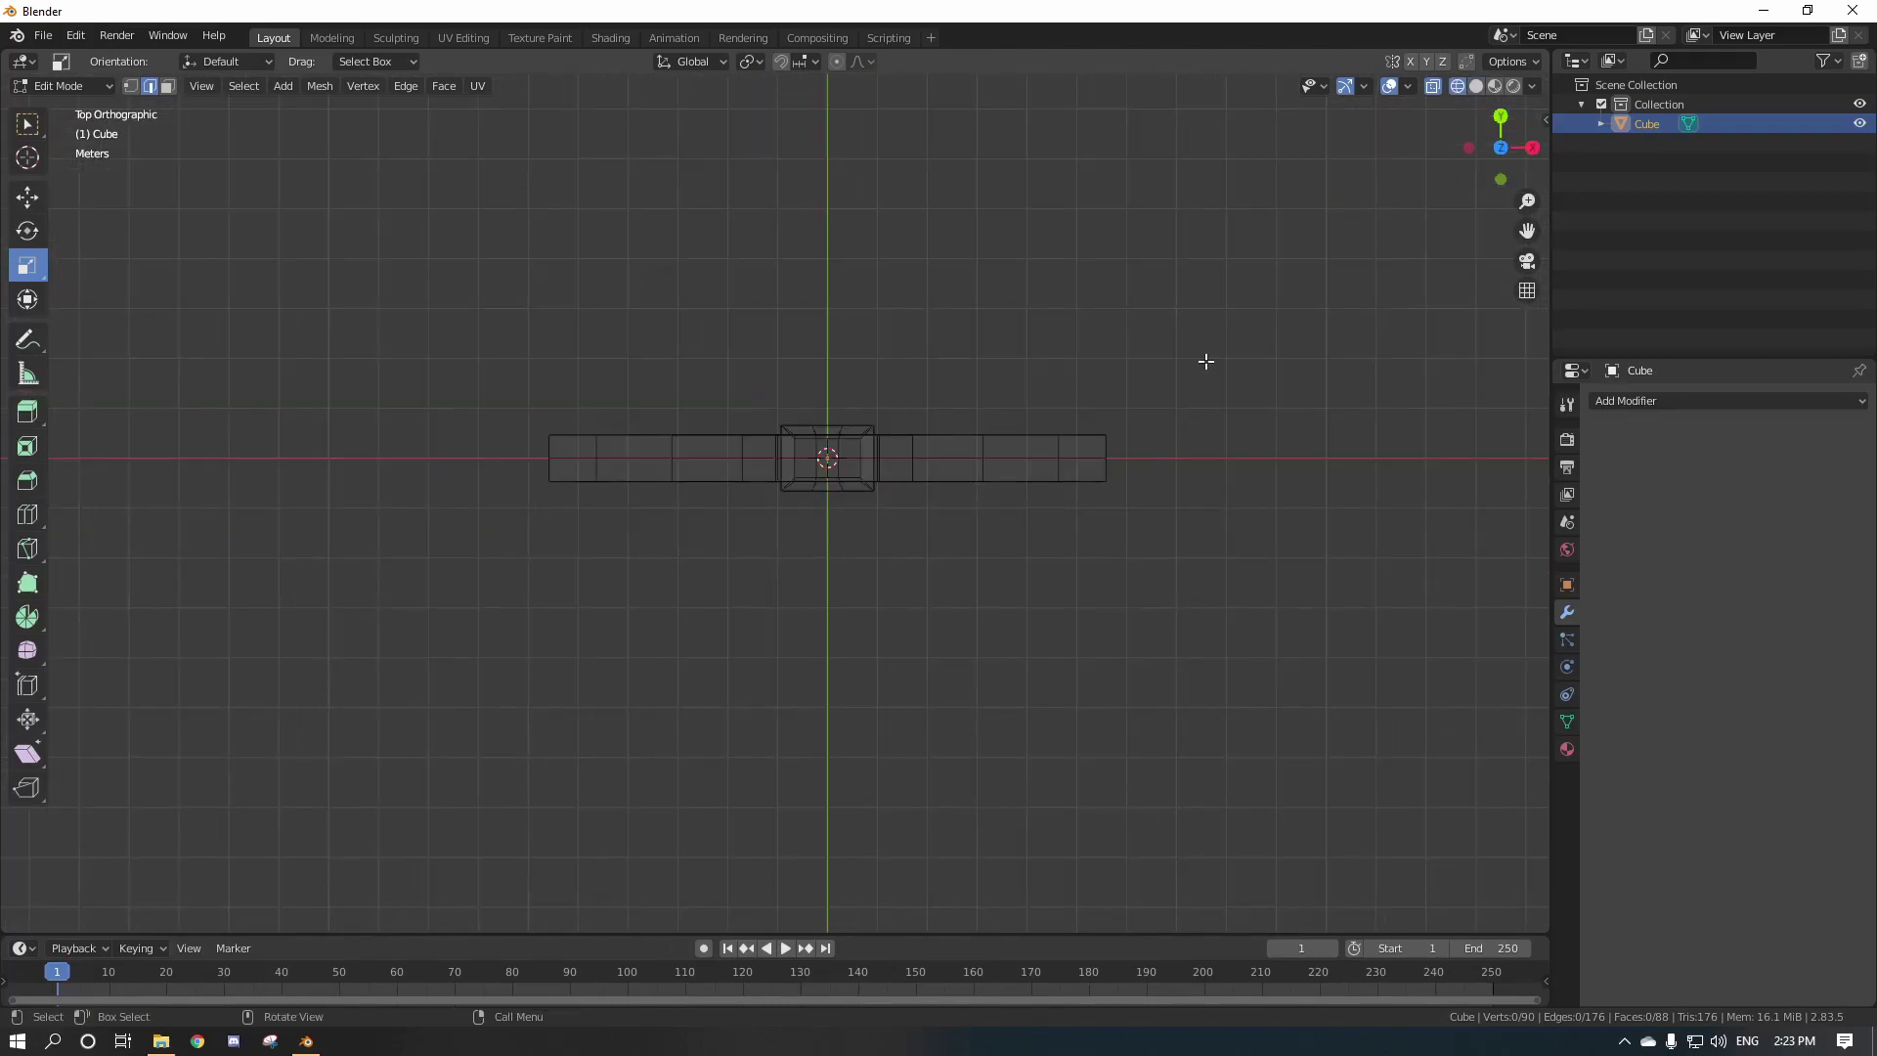
Box-select all vertices on the positive Y side of the center line and delete them.
key("Tab")
key("Tab")
left_click_drag(550, 350, 1154, 455)
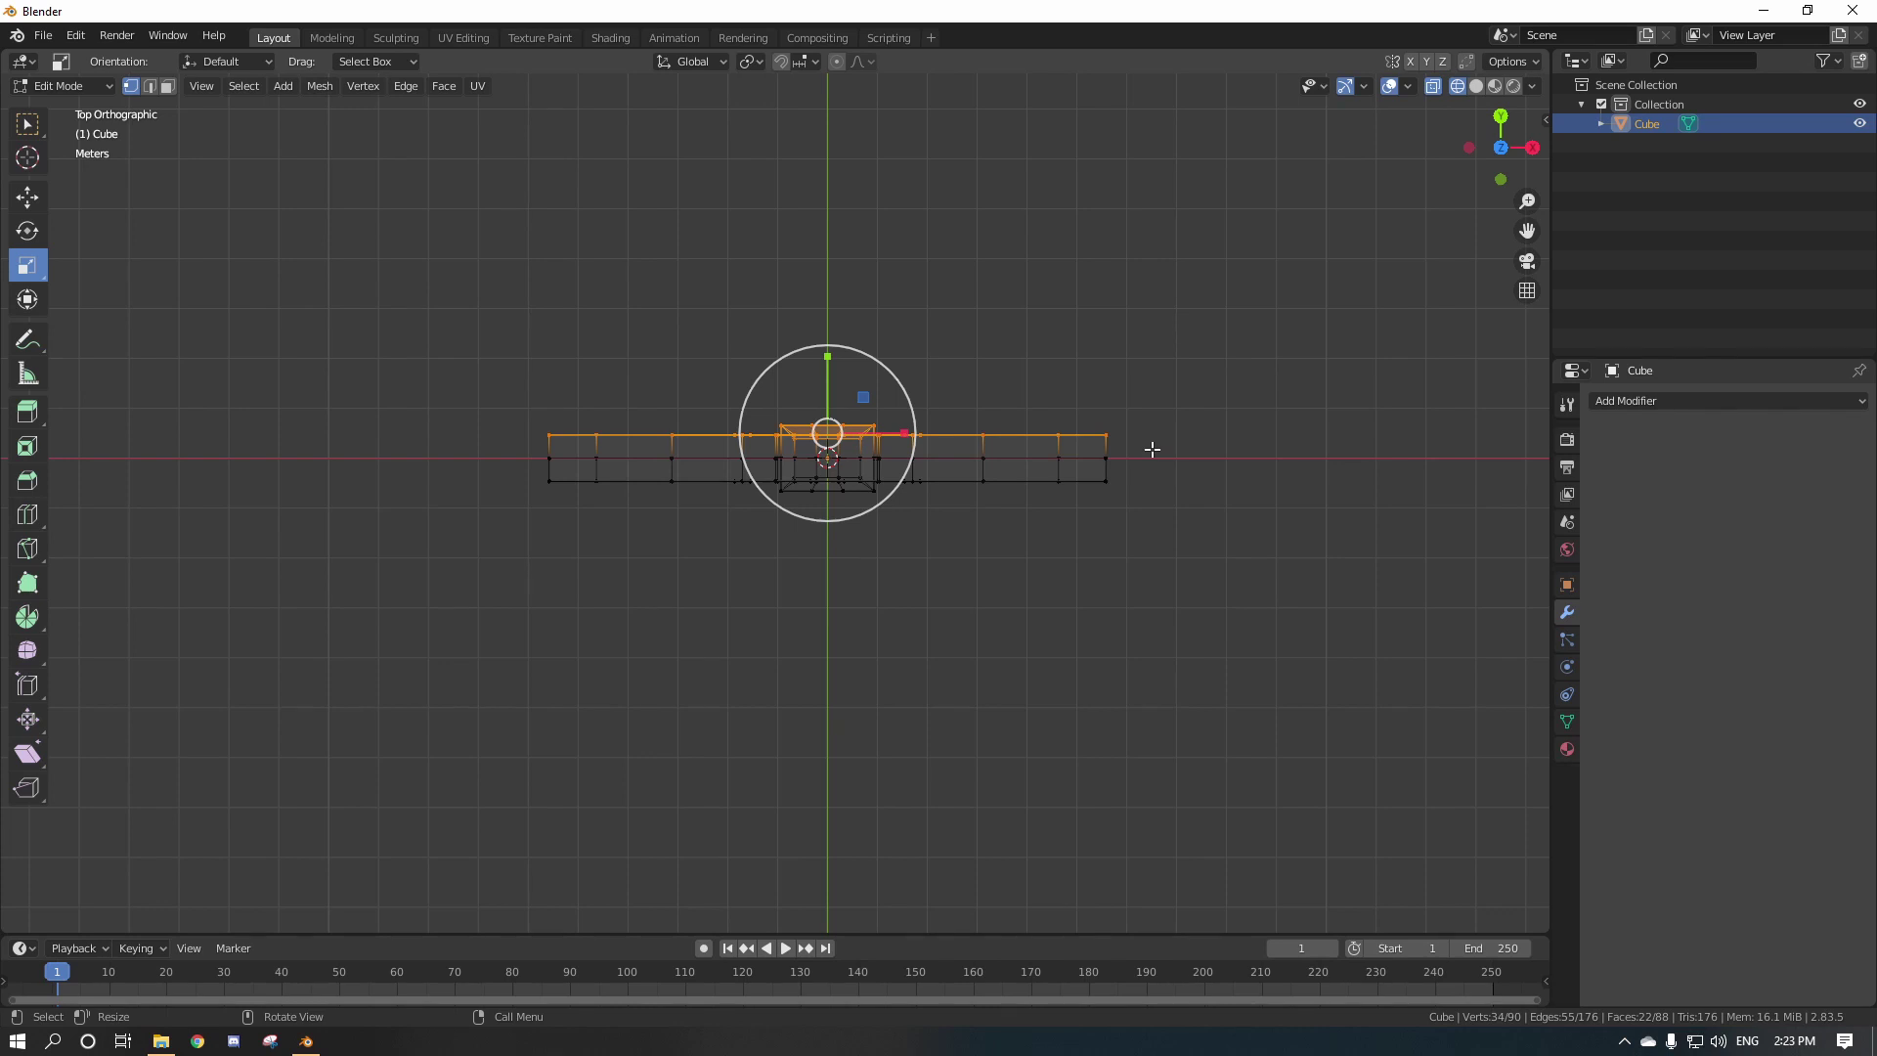
key("x")
left_click(1100, 465)
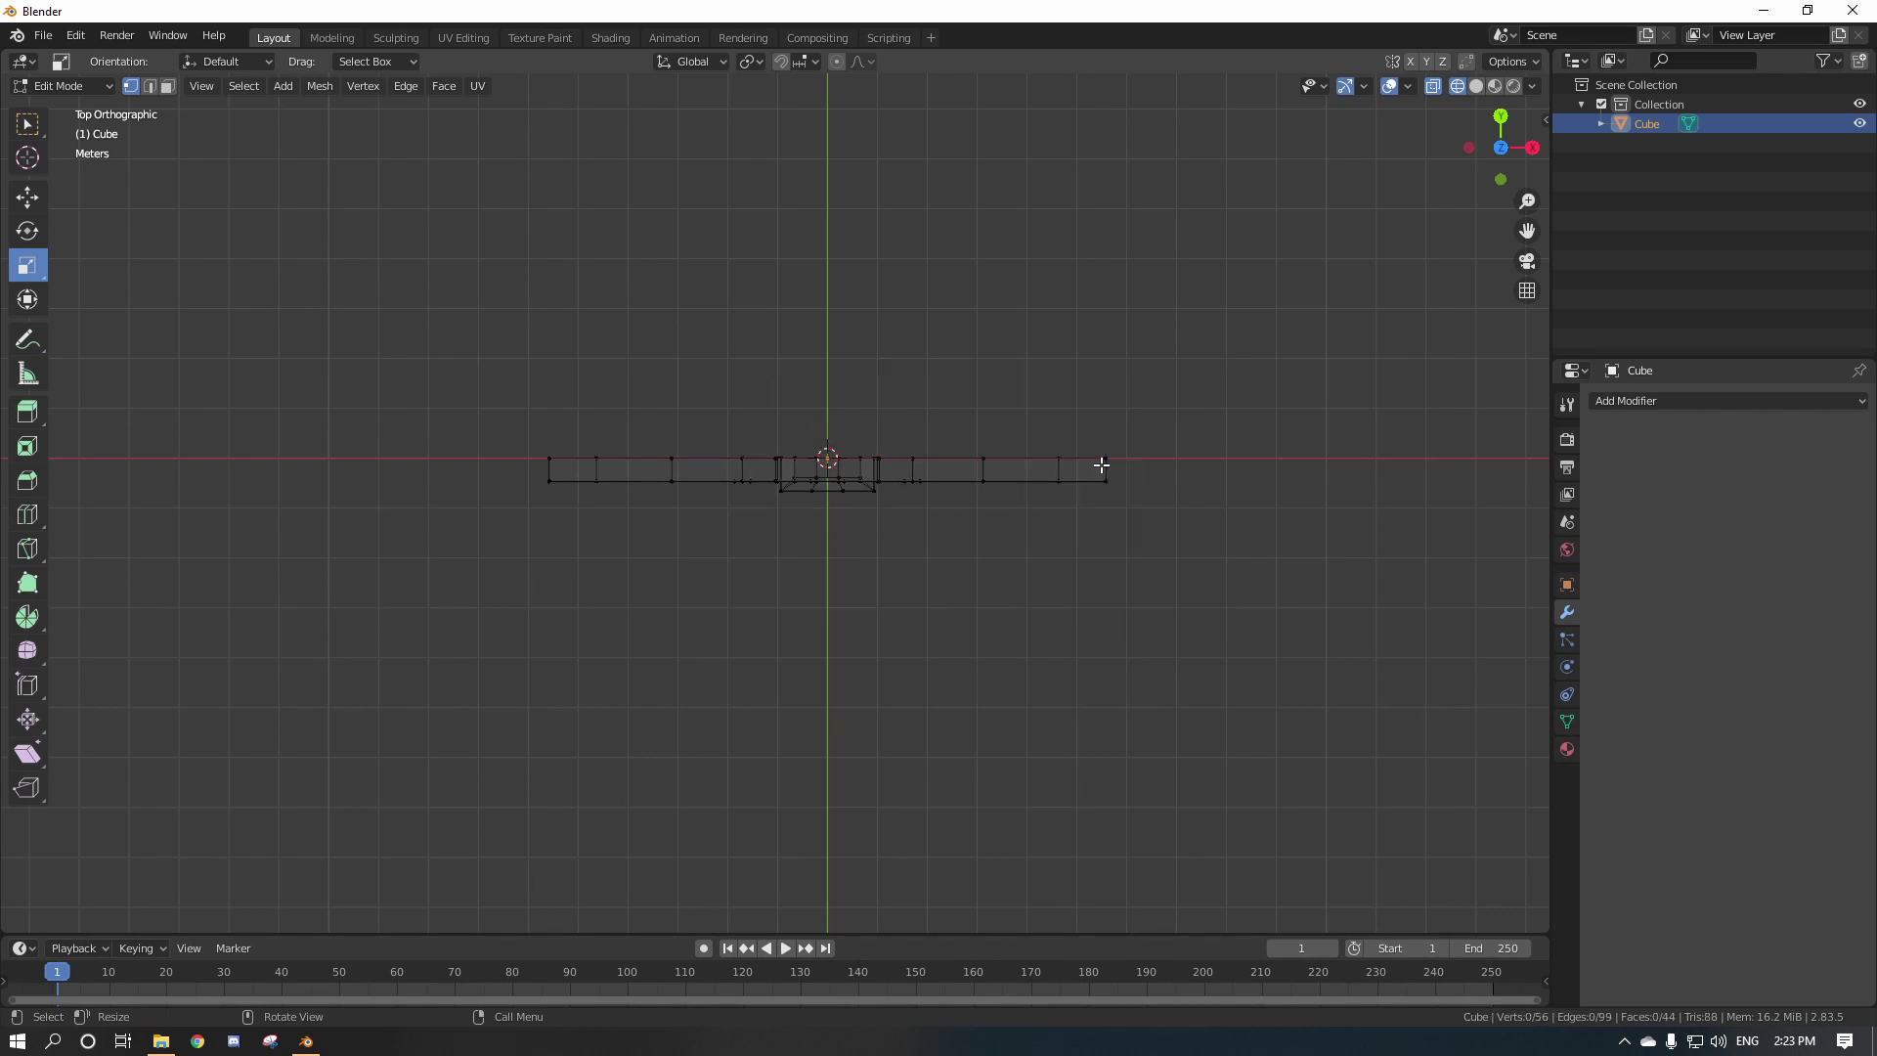
Add a Mirror modifier to the half sword and set its axis to Y only, with X disabled.
middle_click_drag(1101, 465, 943, 422)
left_click(1721, 403)
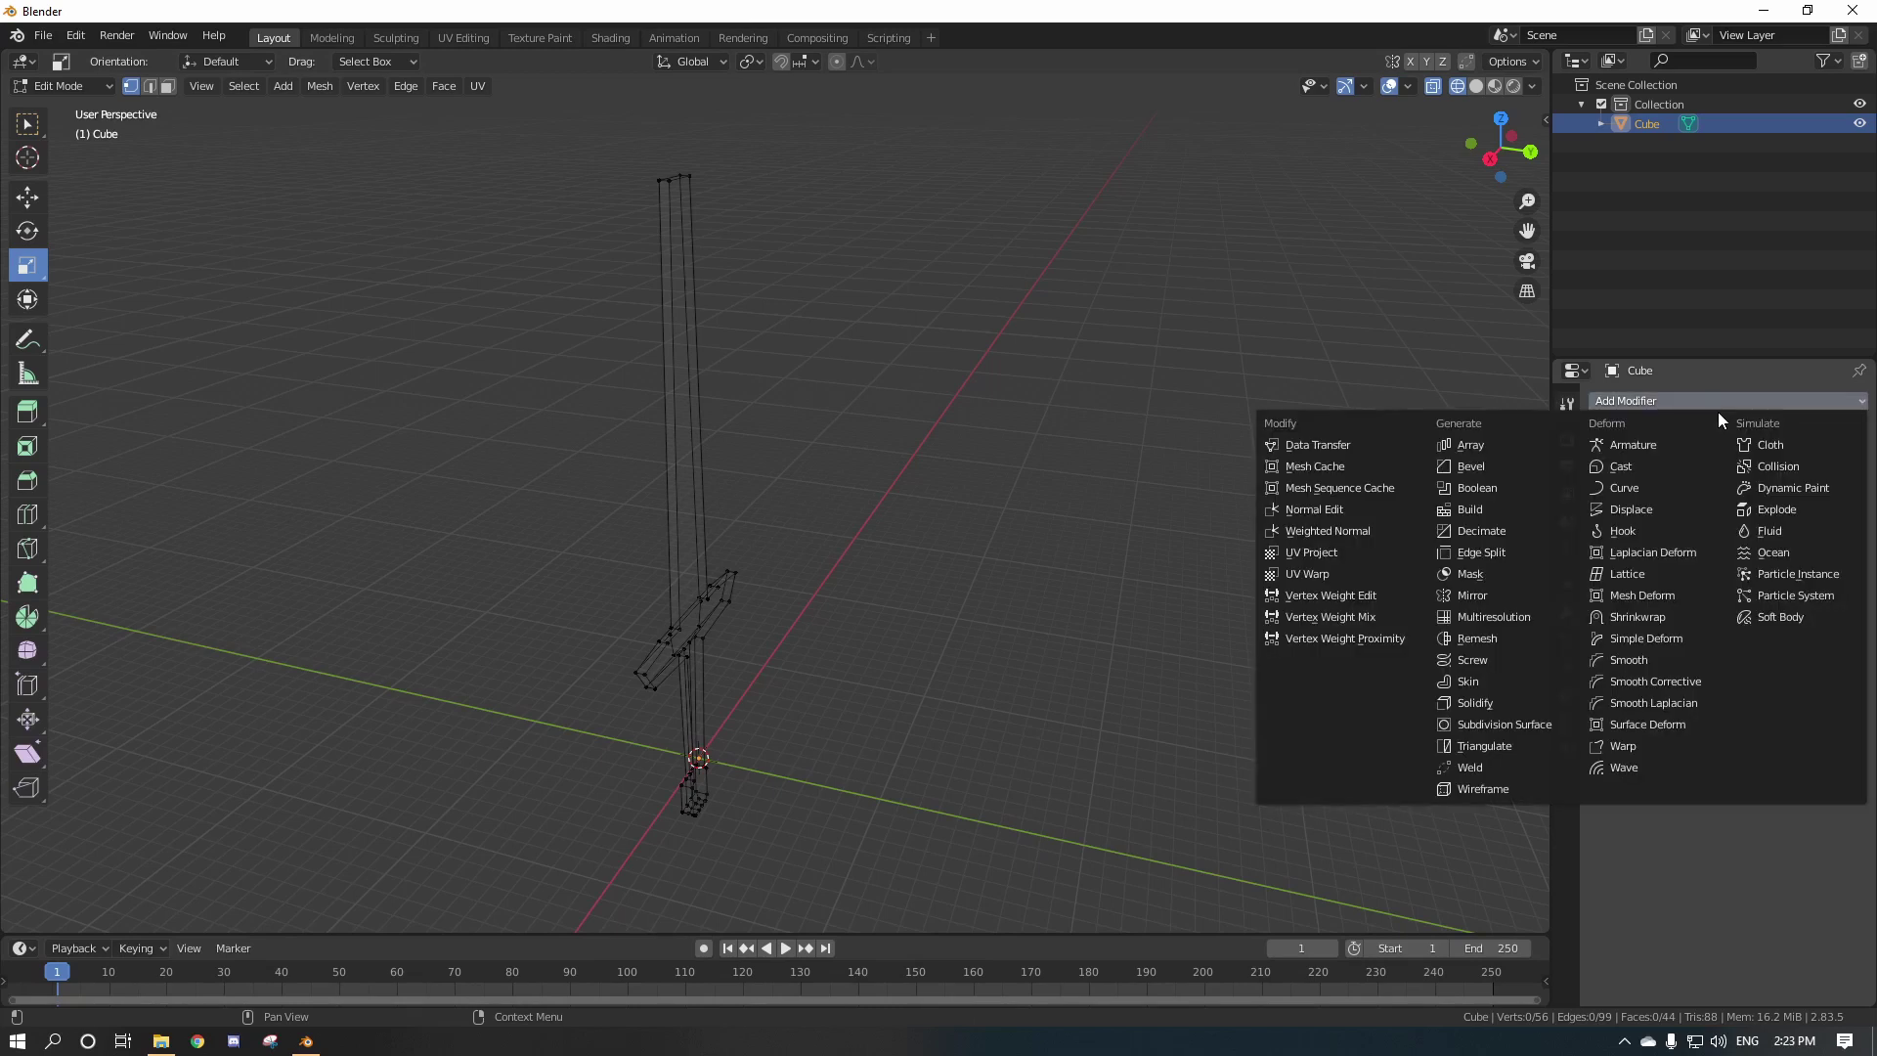
left_click(1488, 596)
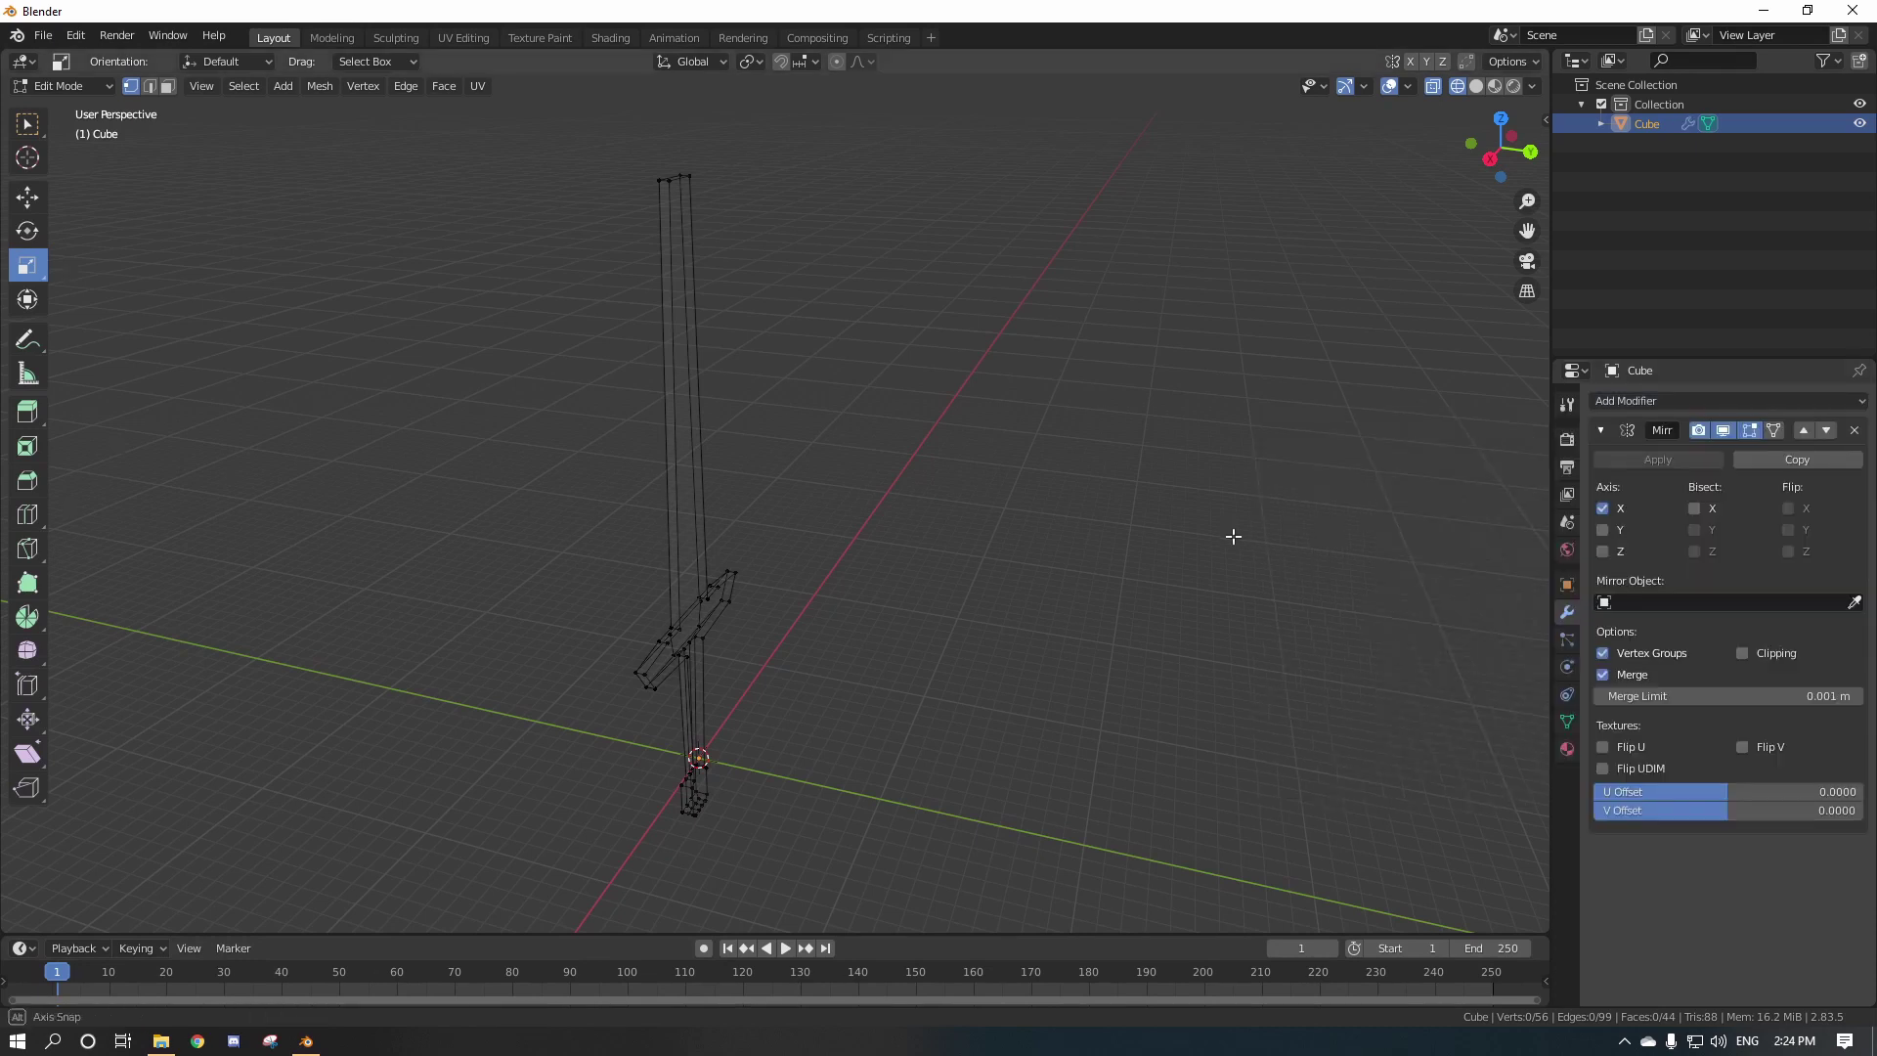
middle_click_drag(1234, 537, 1271, 592)
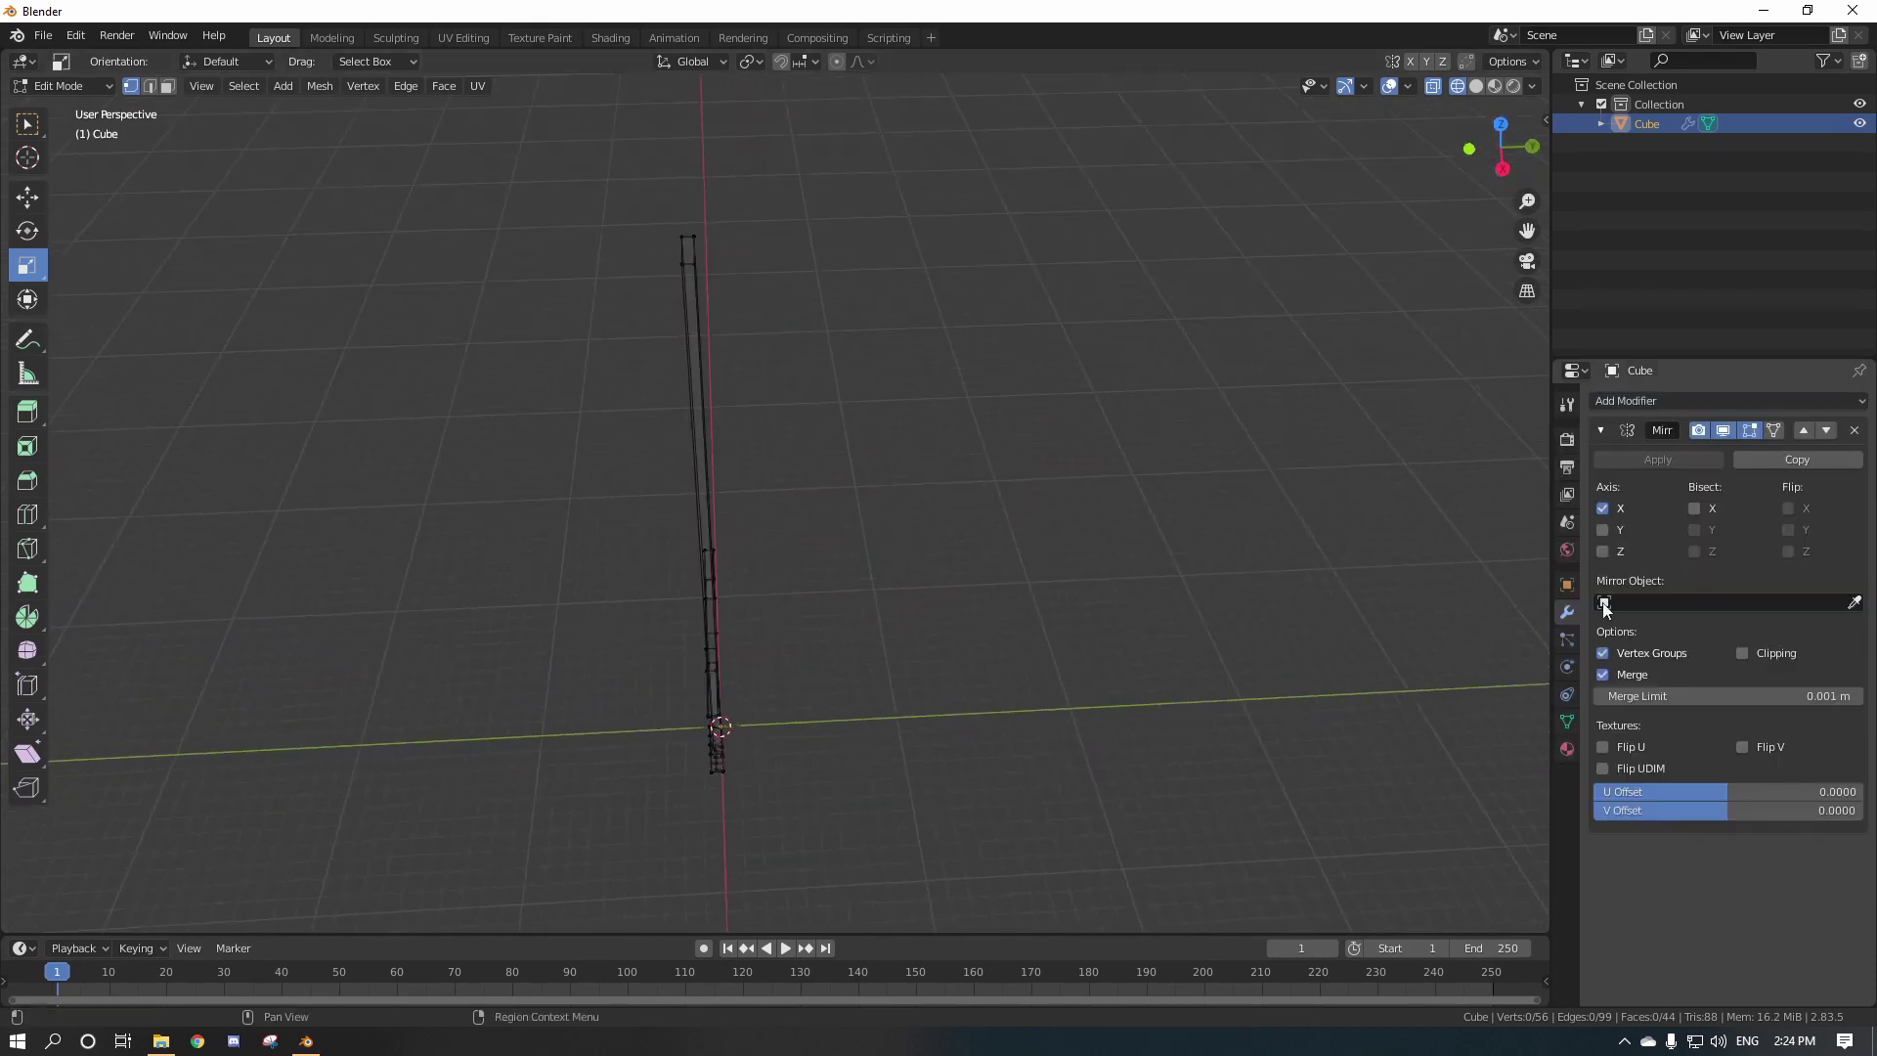
left_click(1605, 509)
left_click(1603, 530)
Return to solid shading and inspect the mirrored sword in Object Mode and Edit Mode.
mouse_move(1161, 502)
middle_mouse_down()
mouse_move(1164, 478)
mouse_move(1094, 390)
mouse_move(1202, 481)
mouse_move(1169, 478)
middle_mouse_up()
scroll(1169, 478, "up", 3)
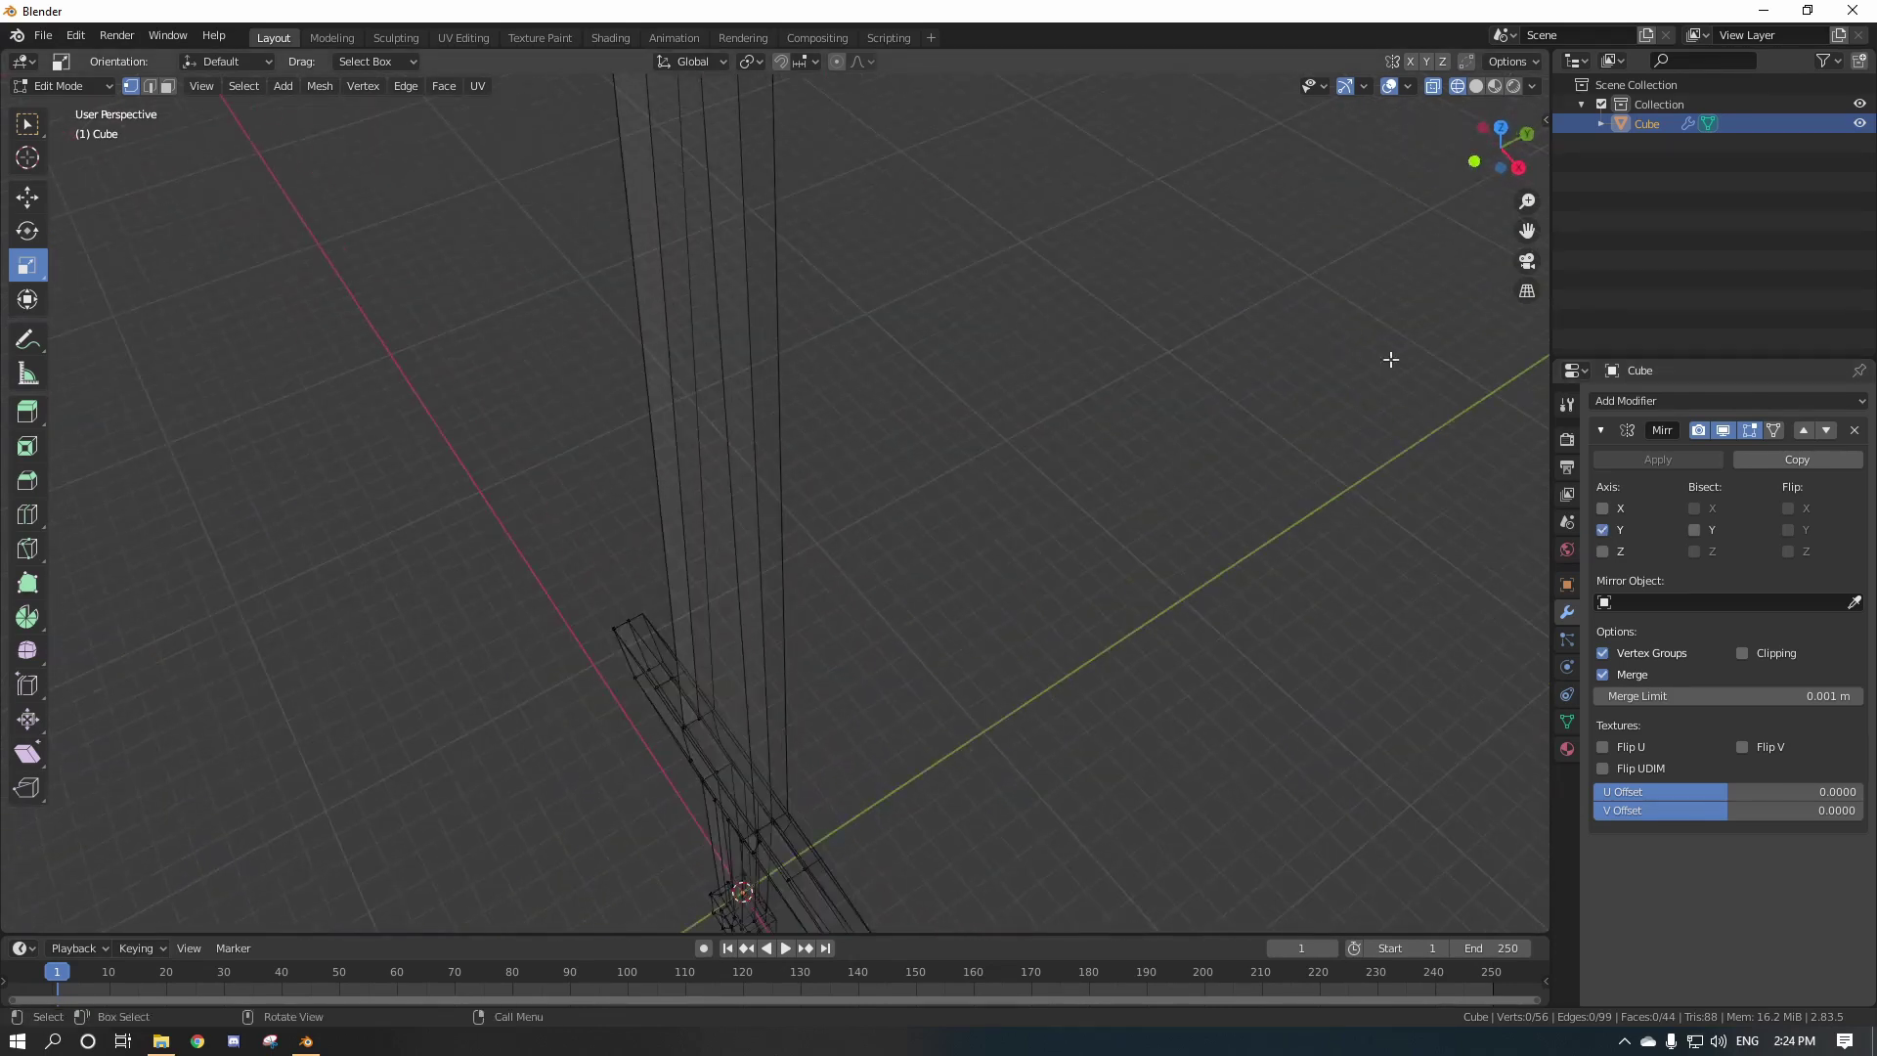
left_click(1476, 86)
scroll(975, 473, "down", 4)
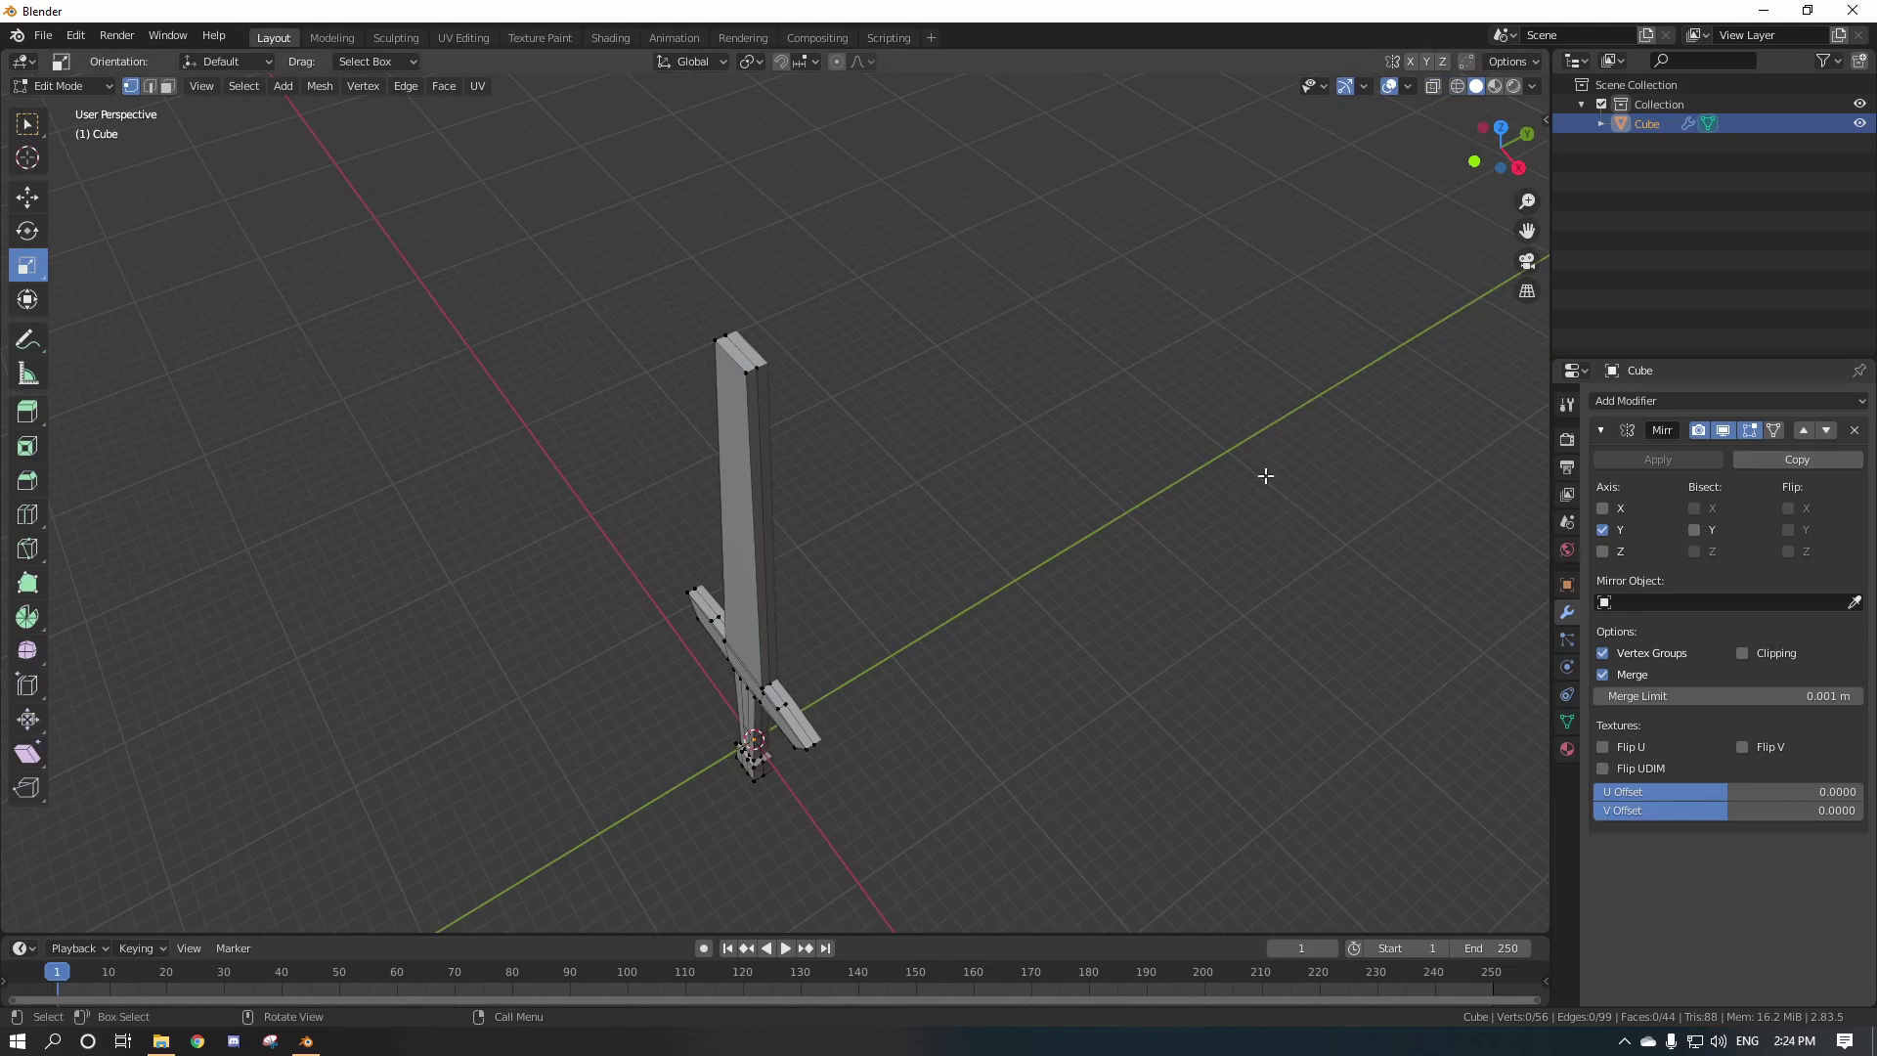
middle_click_drag(1267, 475, 1057, 468)
scroll(1271, 503, "up", 3)
scroll(1185, 465, "down", 4)
key("Tab")
key("Tab")
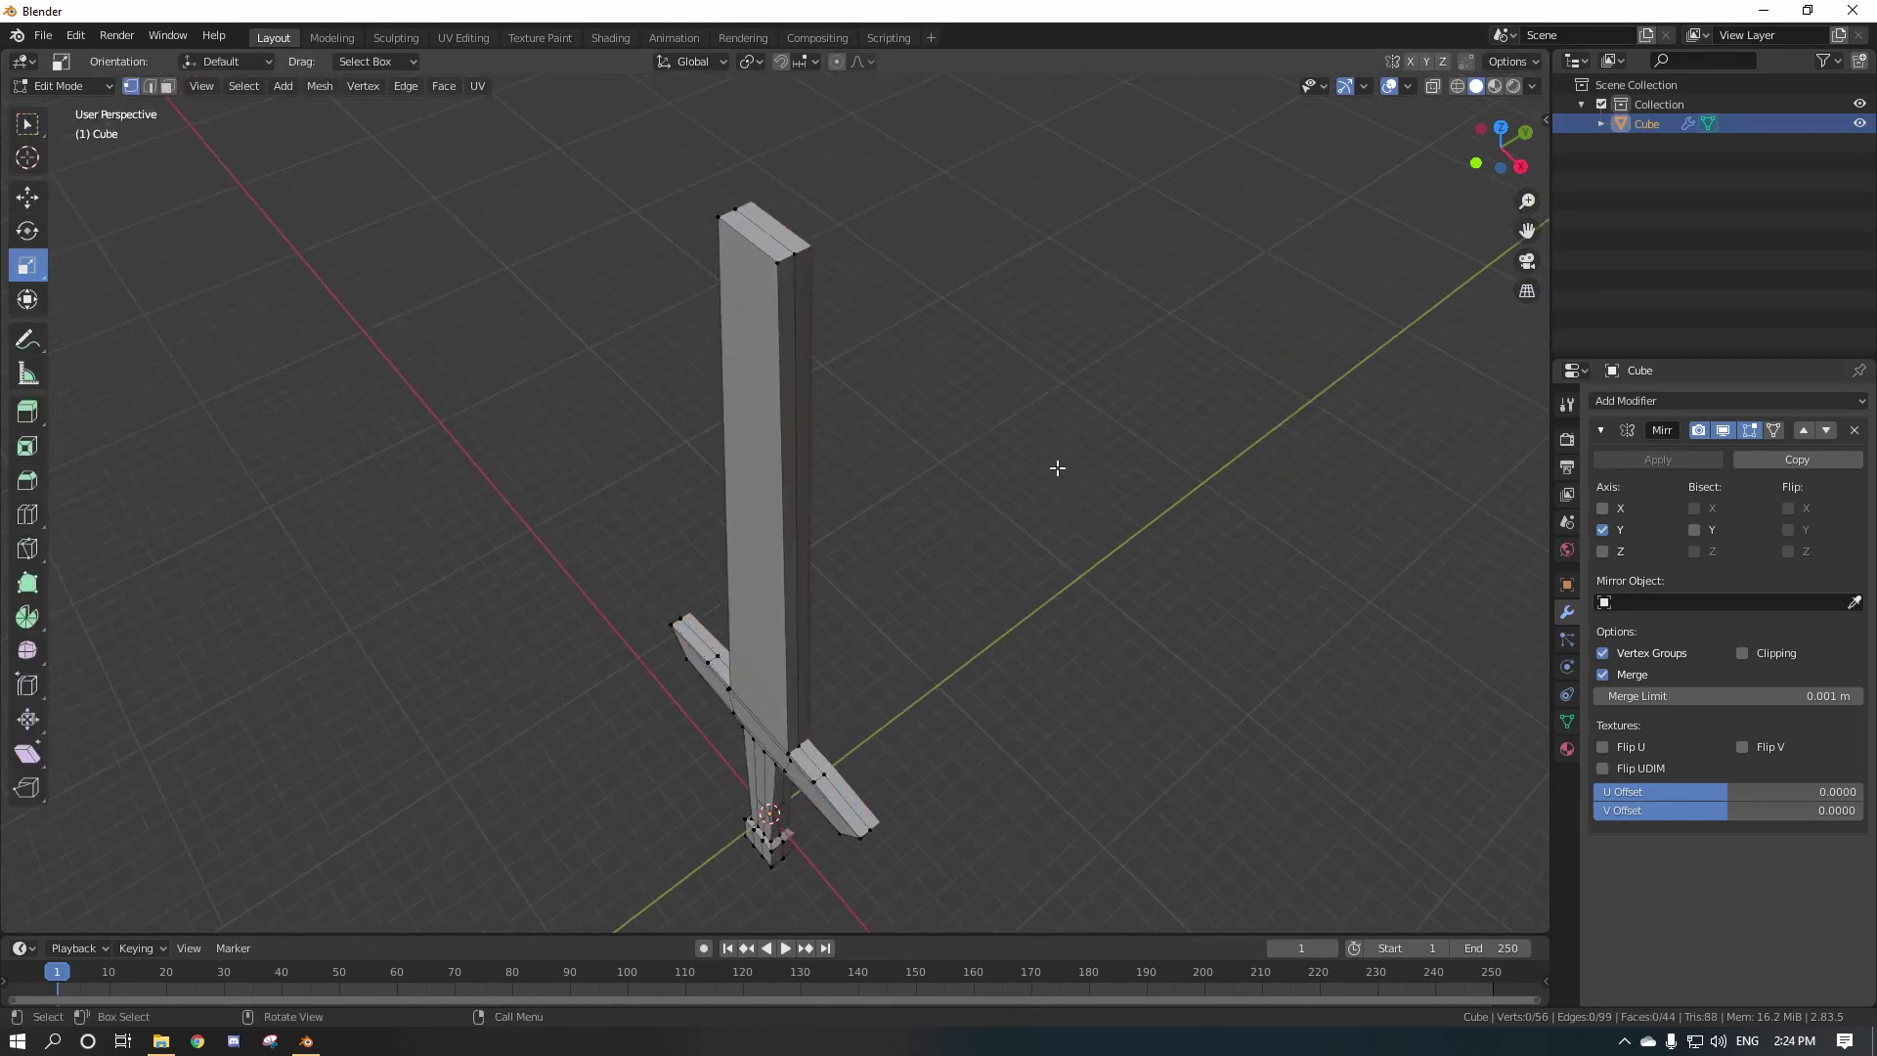
Try moving one outer top corner vertex of the blade with the Move tool, and undo the move.
middle_click_drag(905, 535, 951, 535)
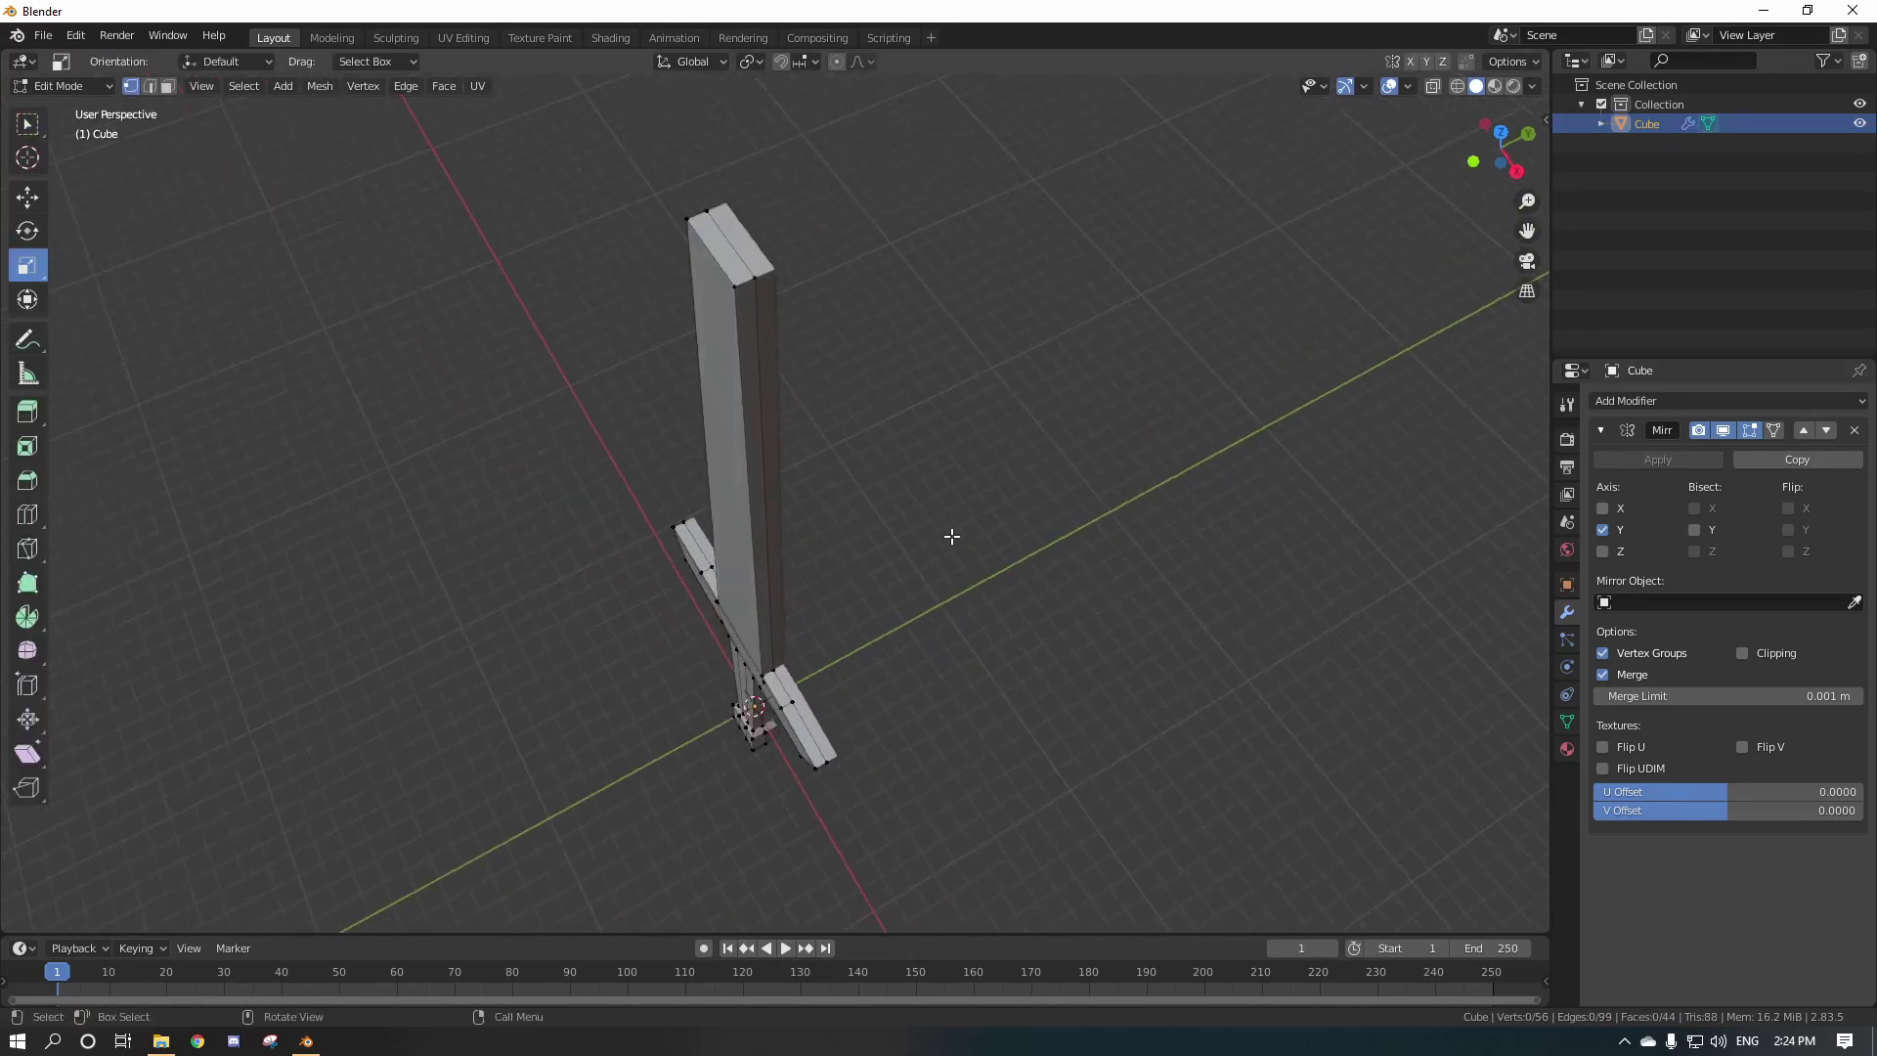
left_click(732, 296)
scroll(810, 451, "up", 3)
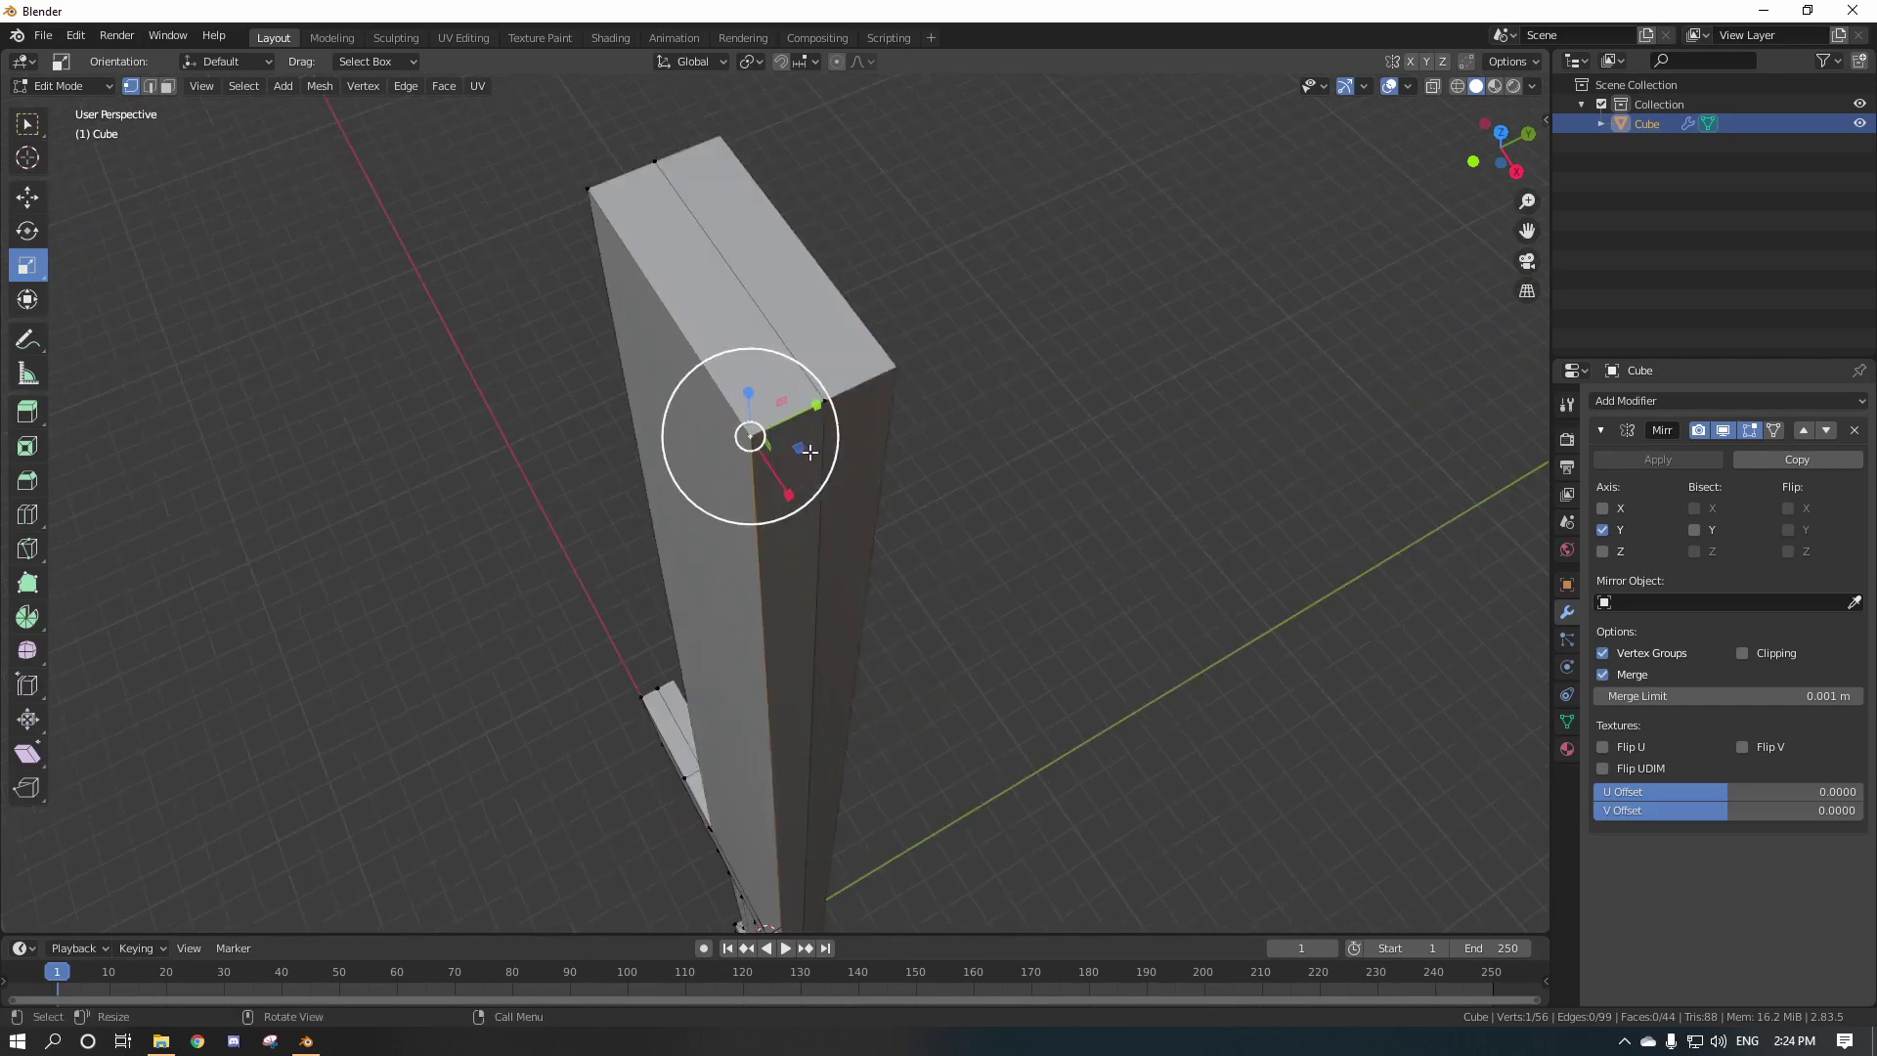
left_click(43, 198)
left_click_drag(791, 499, 747, 374)
key("ctrl+z")
Select both outer top corner vertices of the blade and scale them to 0 along the X axis.
middle_click_drag(777, 454, 634, 519)
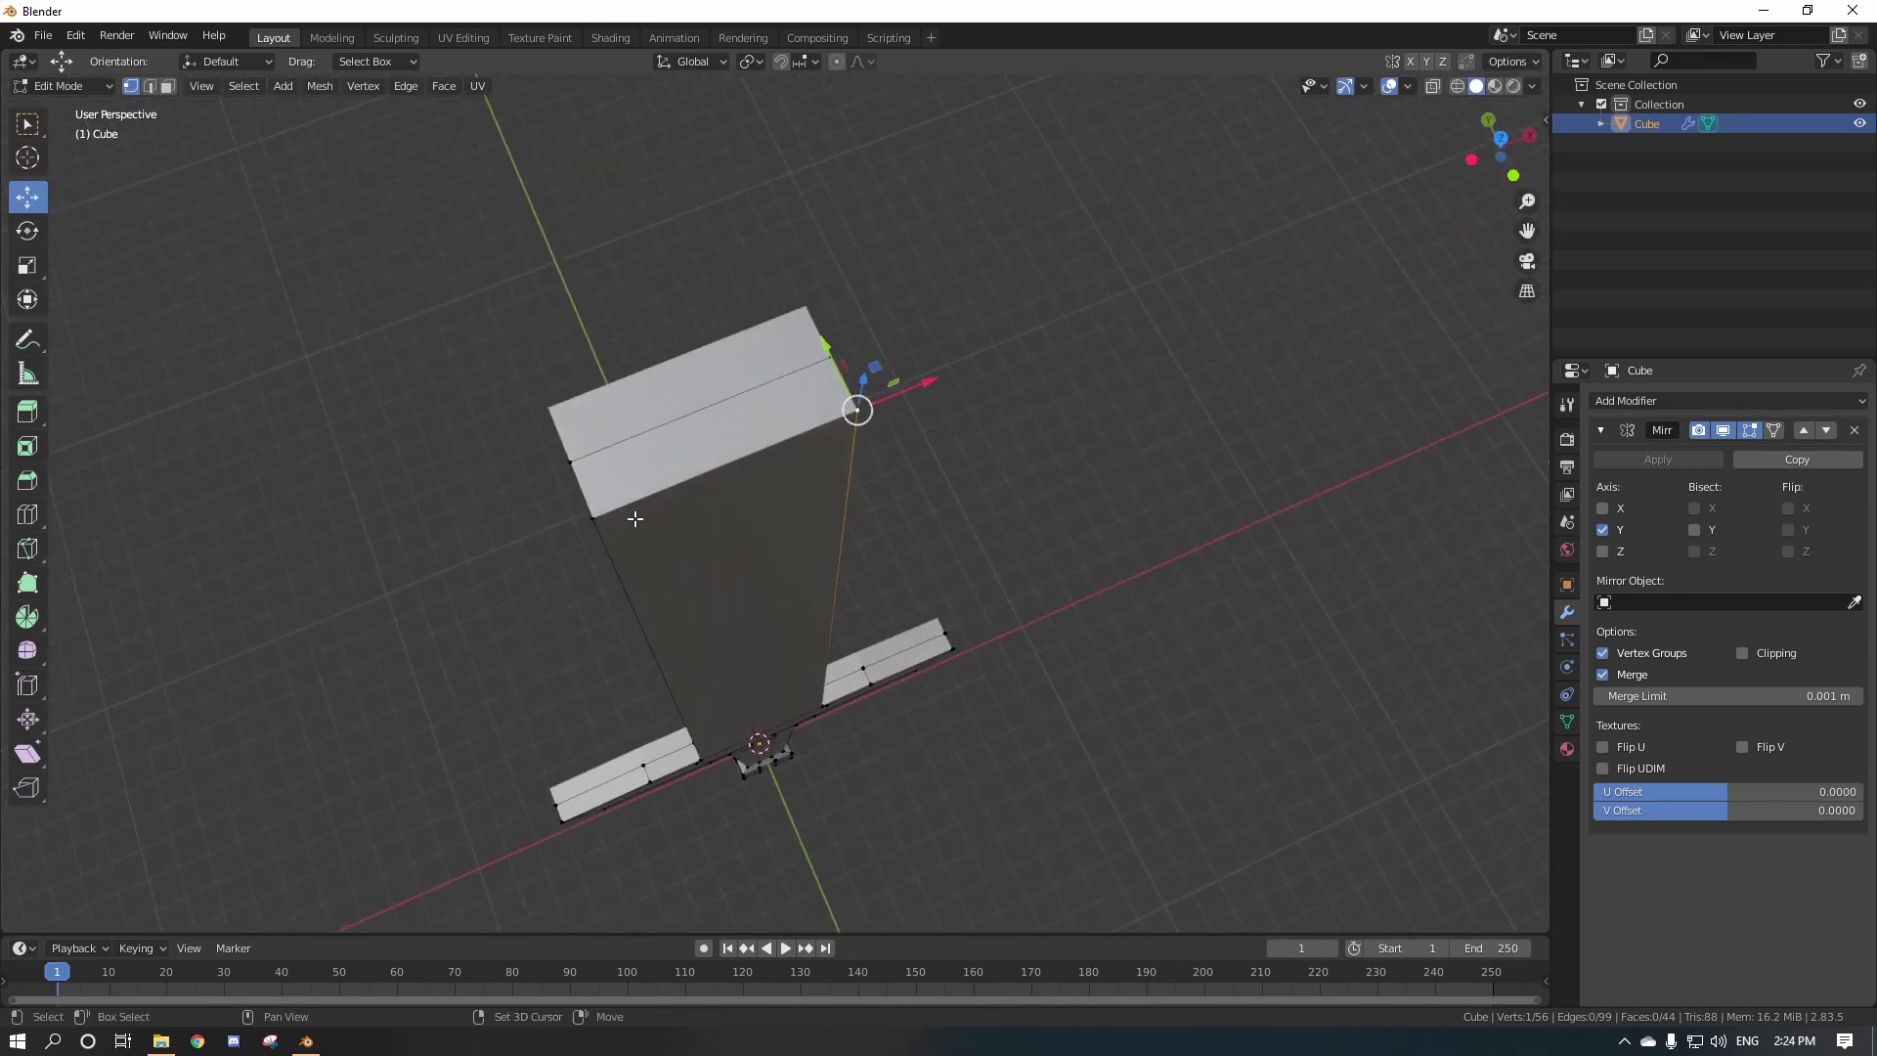
left_click(27, 278)
middle_click_drag(704, 430, 848, 498)
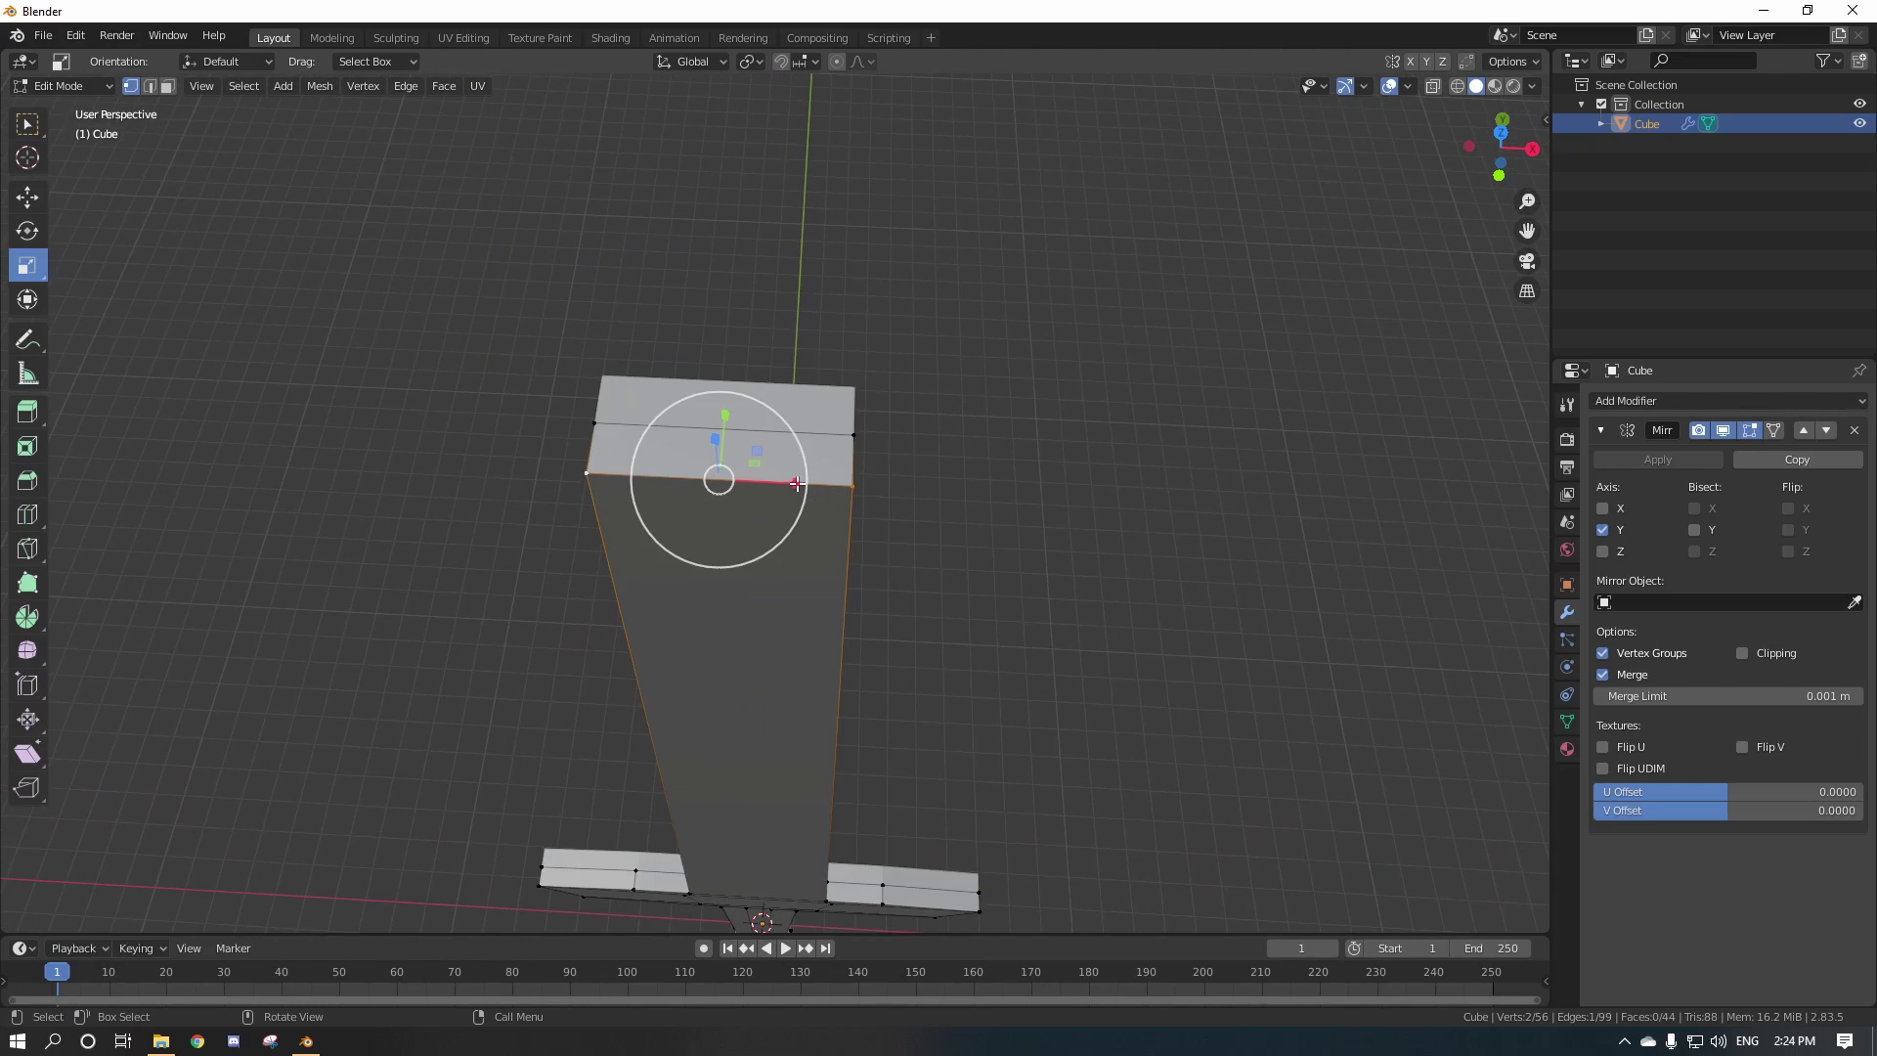
left_click_drag(797, 483, 776, 476)
key("0")
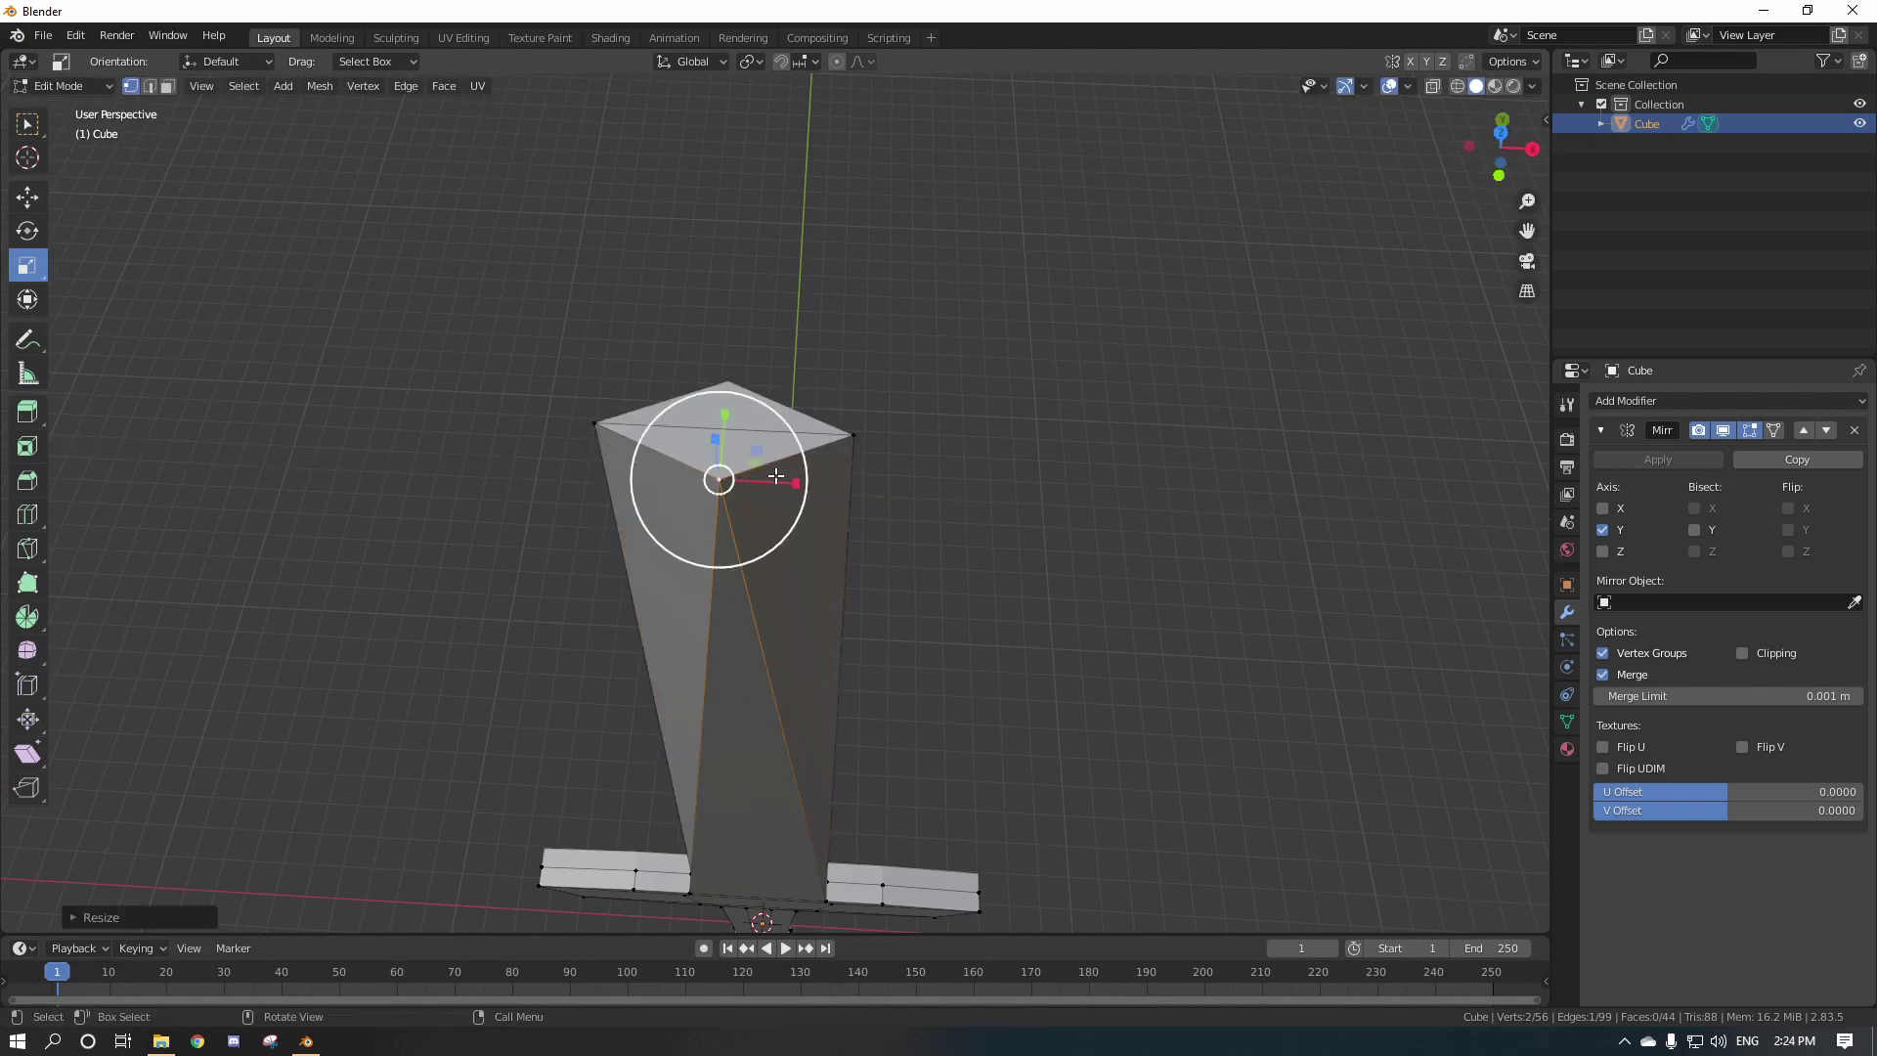
Try moving the two collapsed outer top vertices along Y in wireframe, undo the move, and return to solid shading.
left_click(839, 434)
left_click(600, 420, "shift")
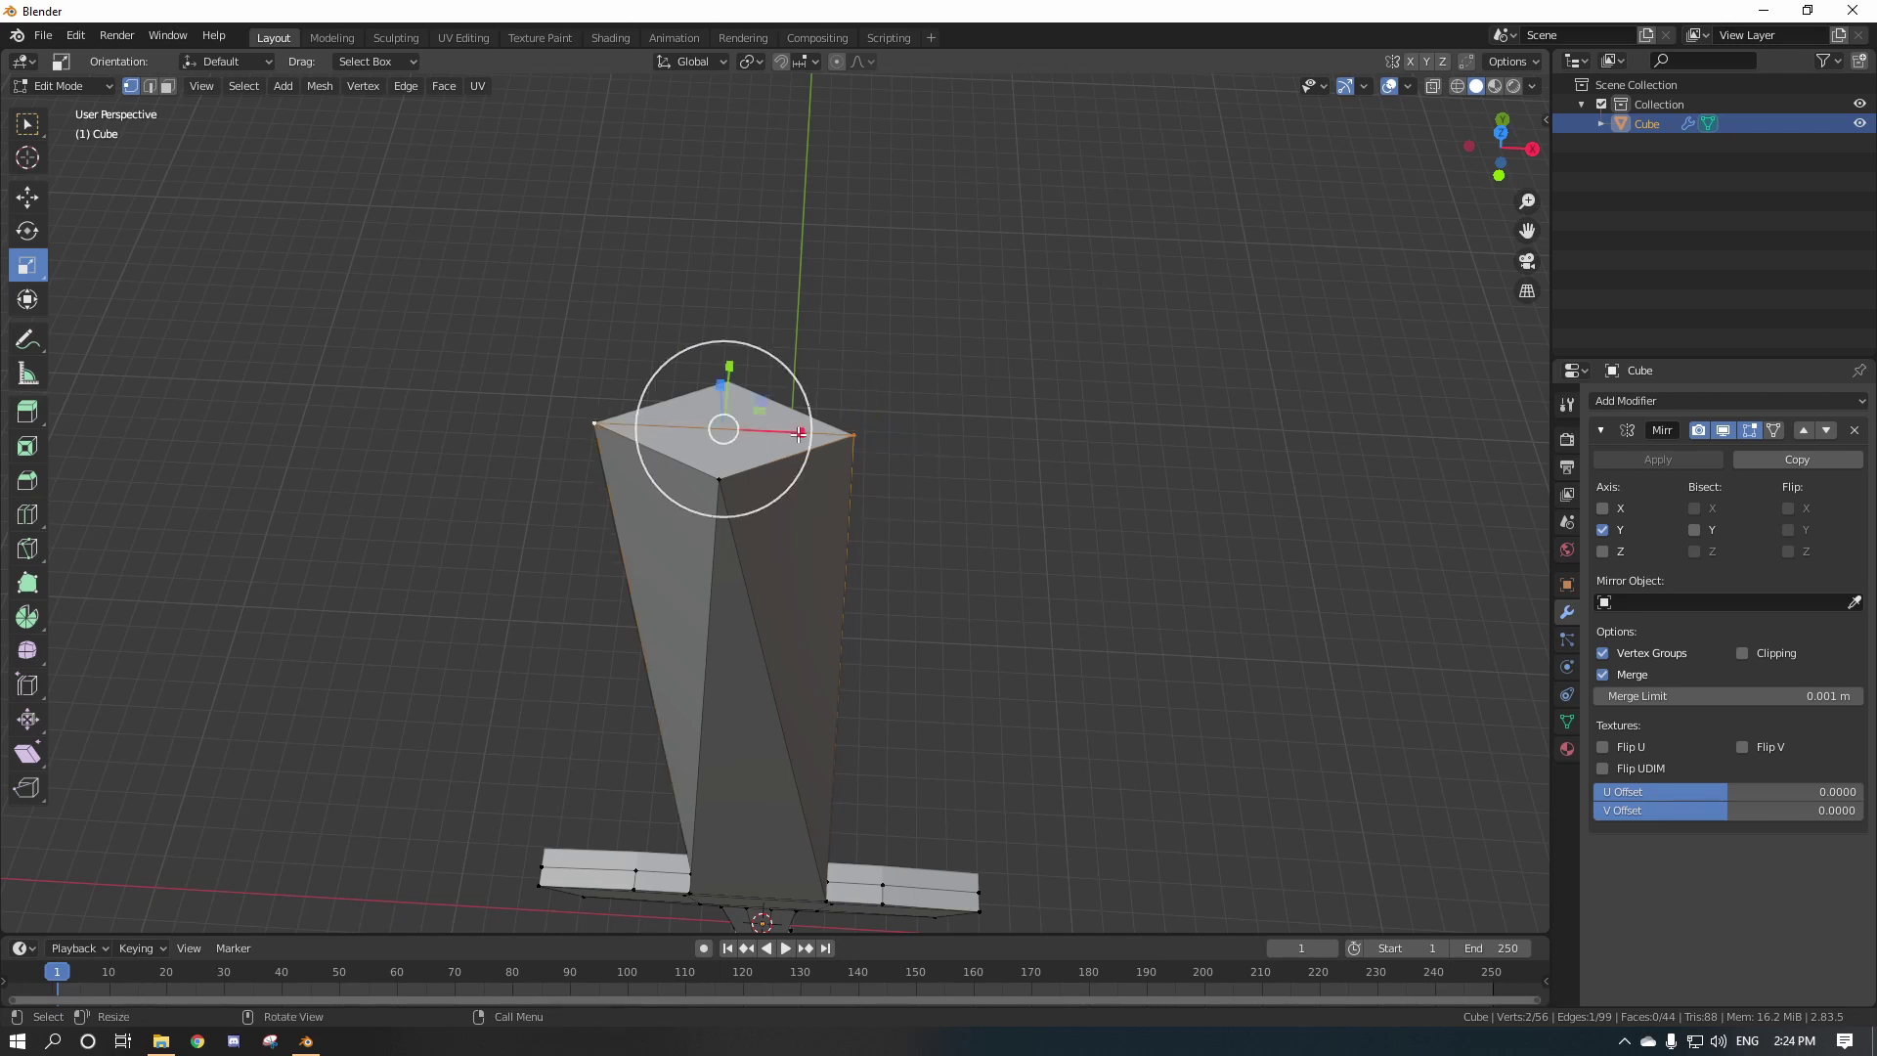
key("shift+space")
key("g")
middle_click_drag(743, 435, 593, 411)
scroll(597, 413, "up", 3)
left_click(461, 439)
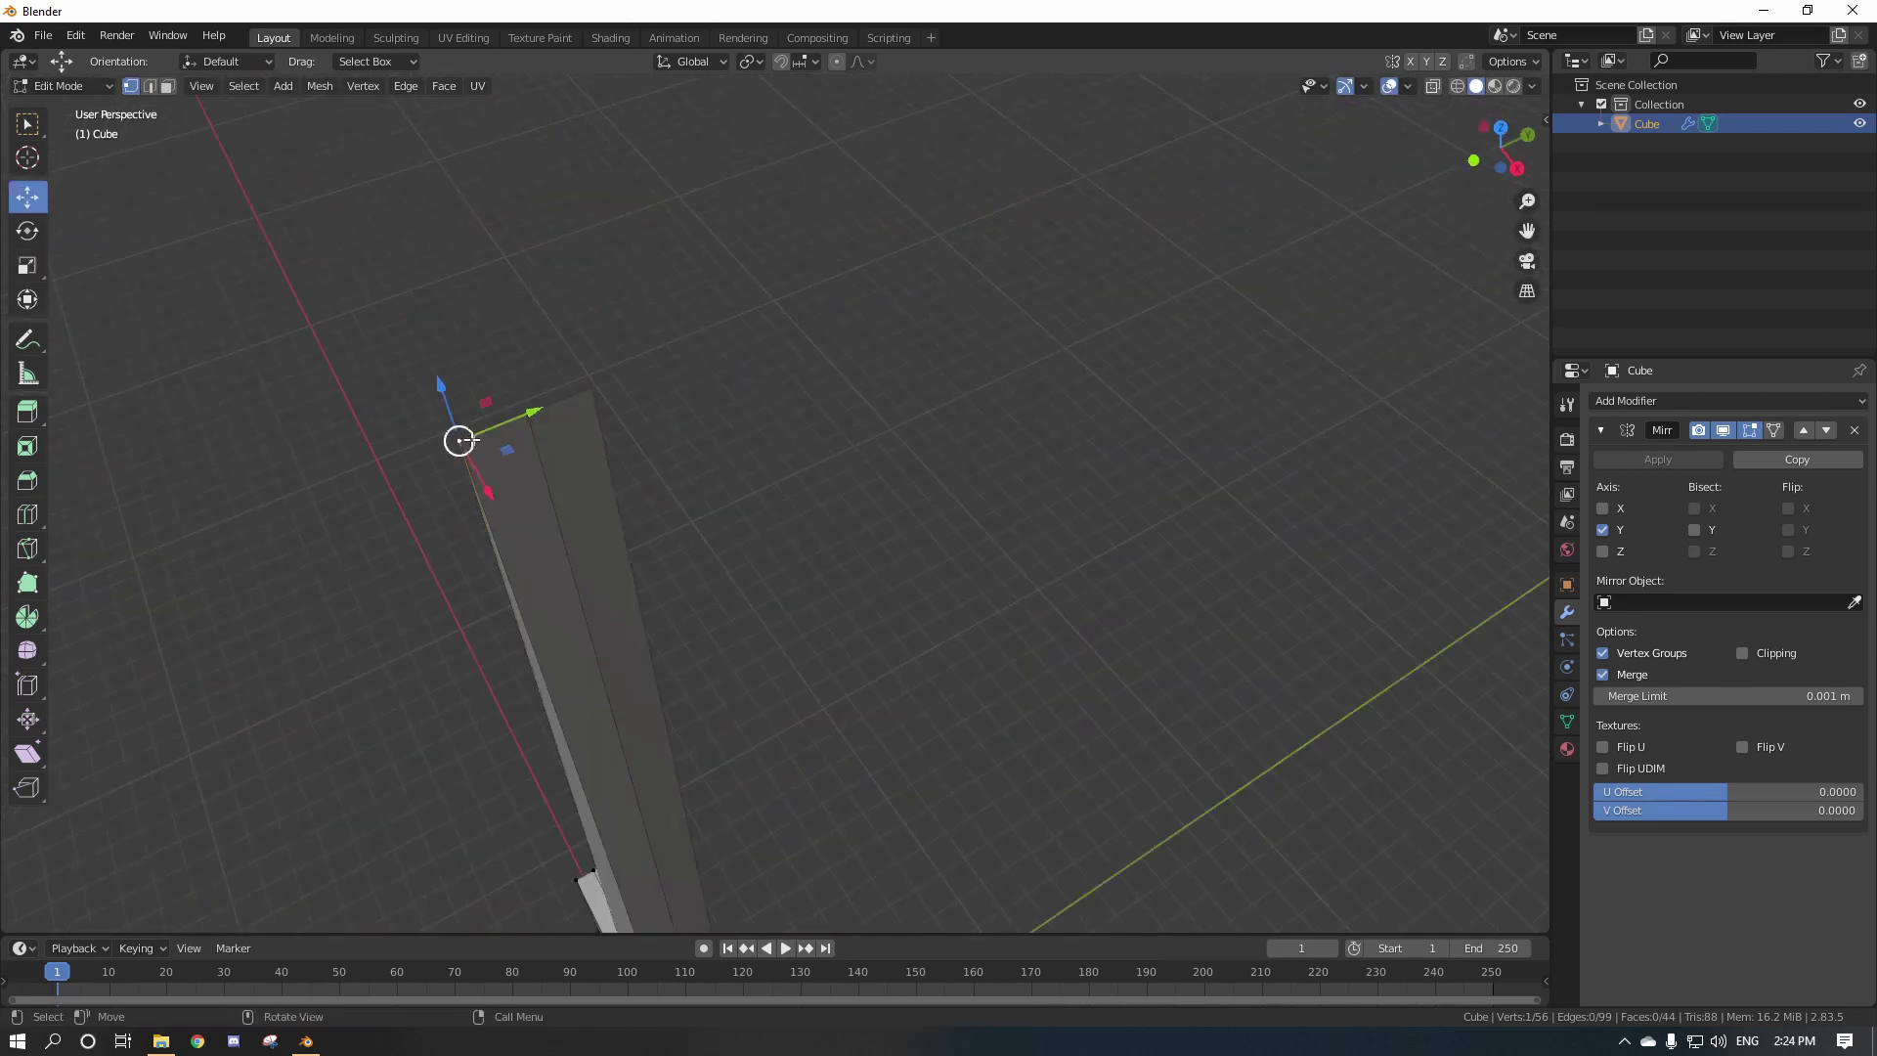
left_click(1458, 88)
left_click_drag(347, 317, 481, 464)
mouse_move(531, 414)
left_mouse_down()
mouse_move(566, 404)
mouse_move(380, 482)
mouse_move(726, 342)
mouse_move(586, 396)
mouse_move(671, 180)
mouse_move(636, 528)
mouse_move(743, 516)
mouse_move(730, 489)
left_mouse_up()
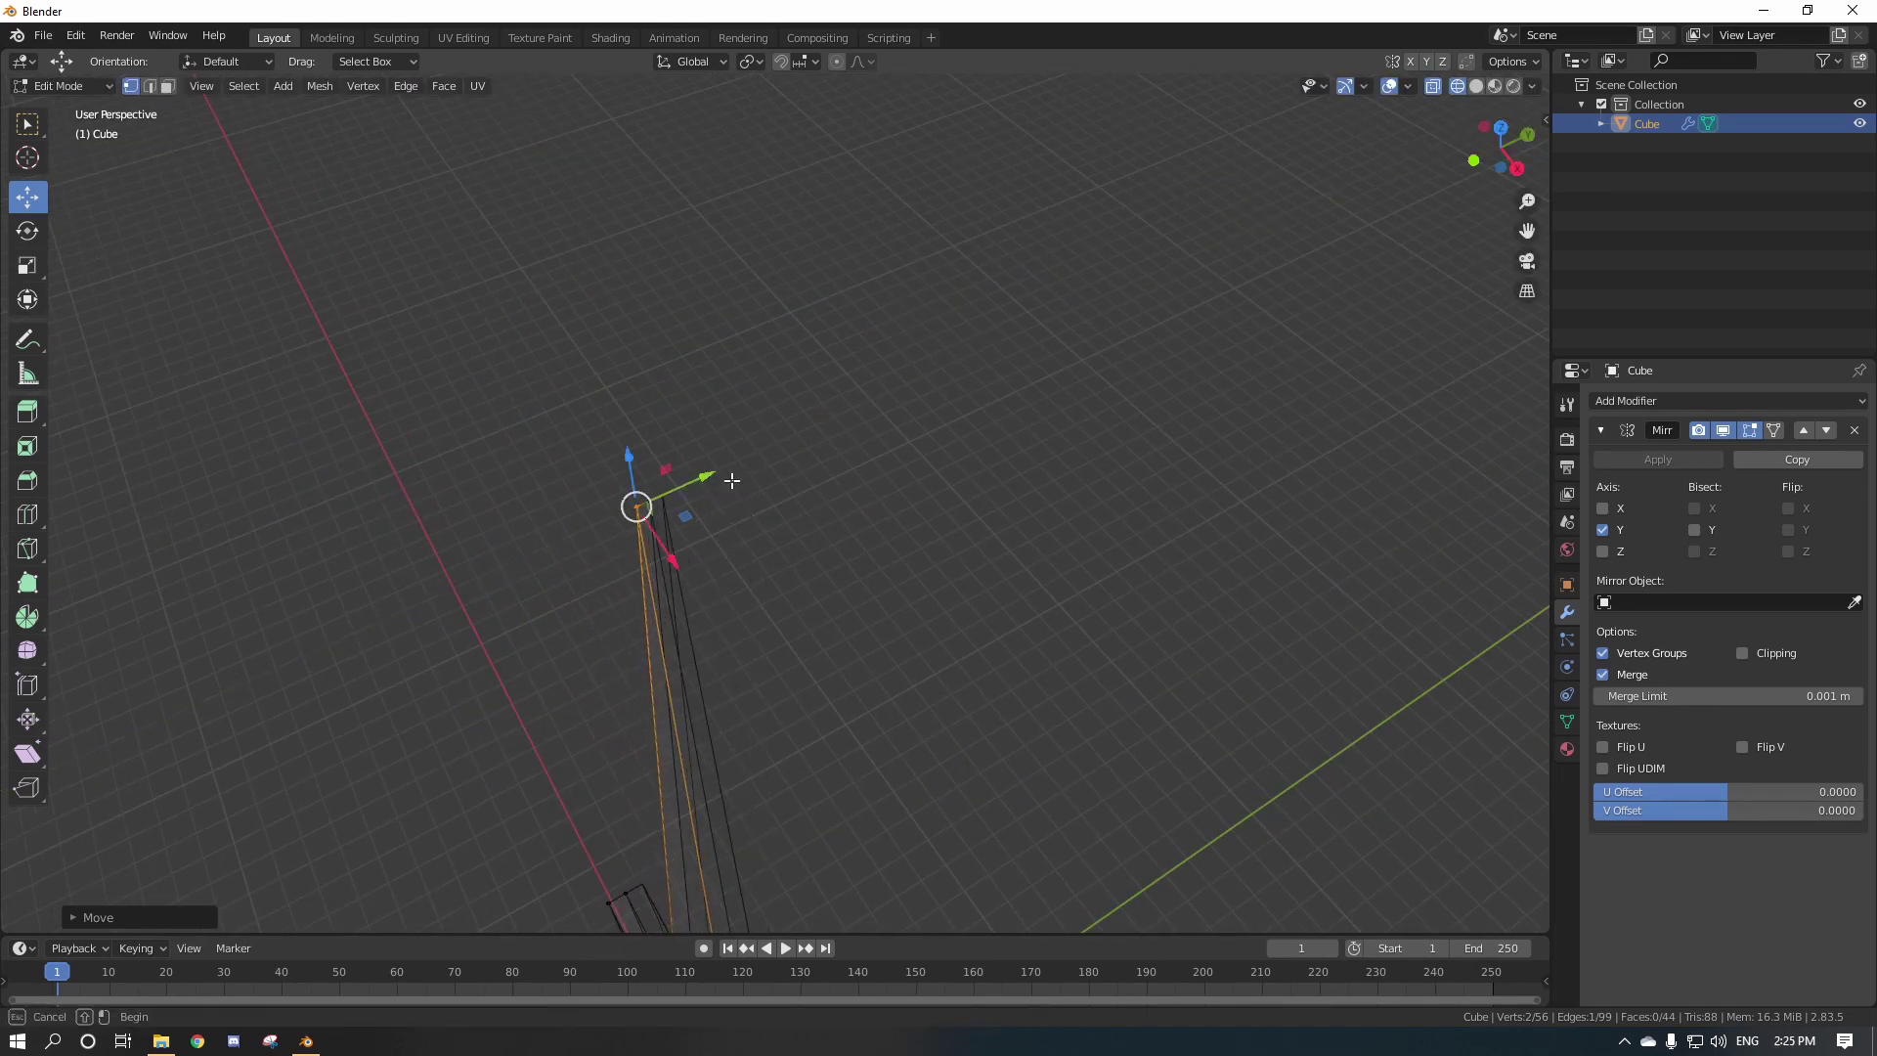
middle_click_drag(730, 478, 688, 460)
key("ctrl+z")
key("ctrl+z")
key("ctrl+z")
key("ctrl+shift+z")
key("ctrl+shift+z")
key("ctrl+shift+z")
key("shift+z")
Scale the two center-line vertices at the blade's top inward along the X axis to narrow the diamond profile.
mouse_move(733, 343)
middle_mouse_down()
mouse_move(1159, 429)
mouse_move(1006, 431)
mouse_move(984, 553)
mouse_move(883, 595)
mouse_move(978, 616)
middle_mouse_up()
left_click(25, 274)
left_click_drag(830, 522, 875, 540)
key("ctrl+z")
key("ctrl+z")
middle_click_drag(854, 595, 849, 523)
key("ctrl+z")
key("ctrl+z")
left_click_drag(836, 514, 797, 490)
Add a centered loop cut running lengthwise down the middle of the blade.
key("ctrl+r")
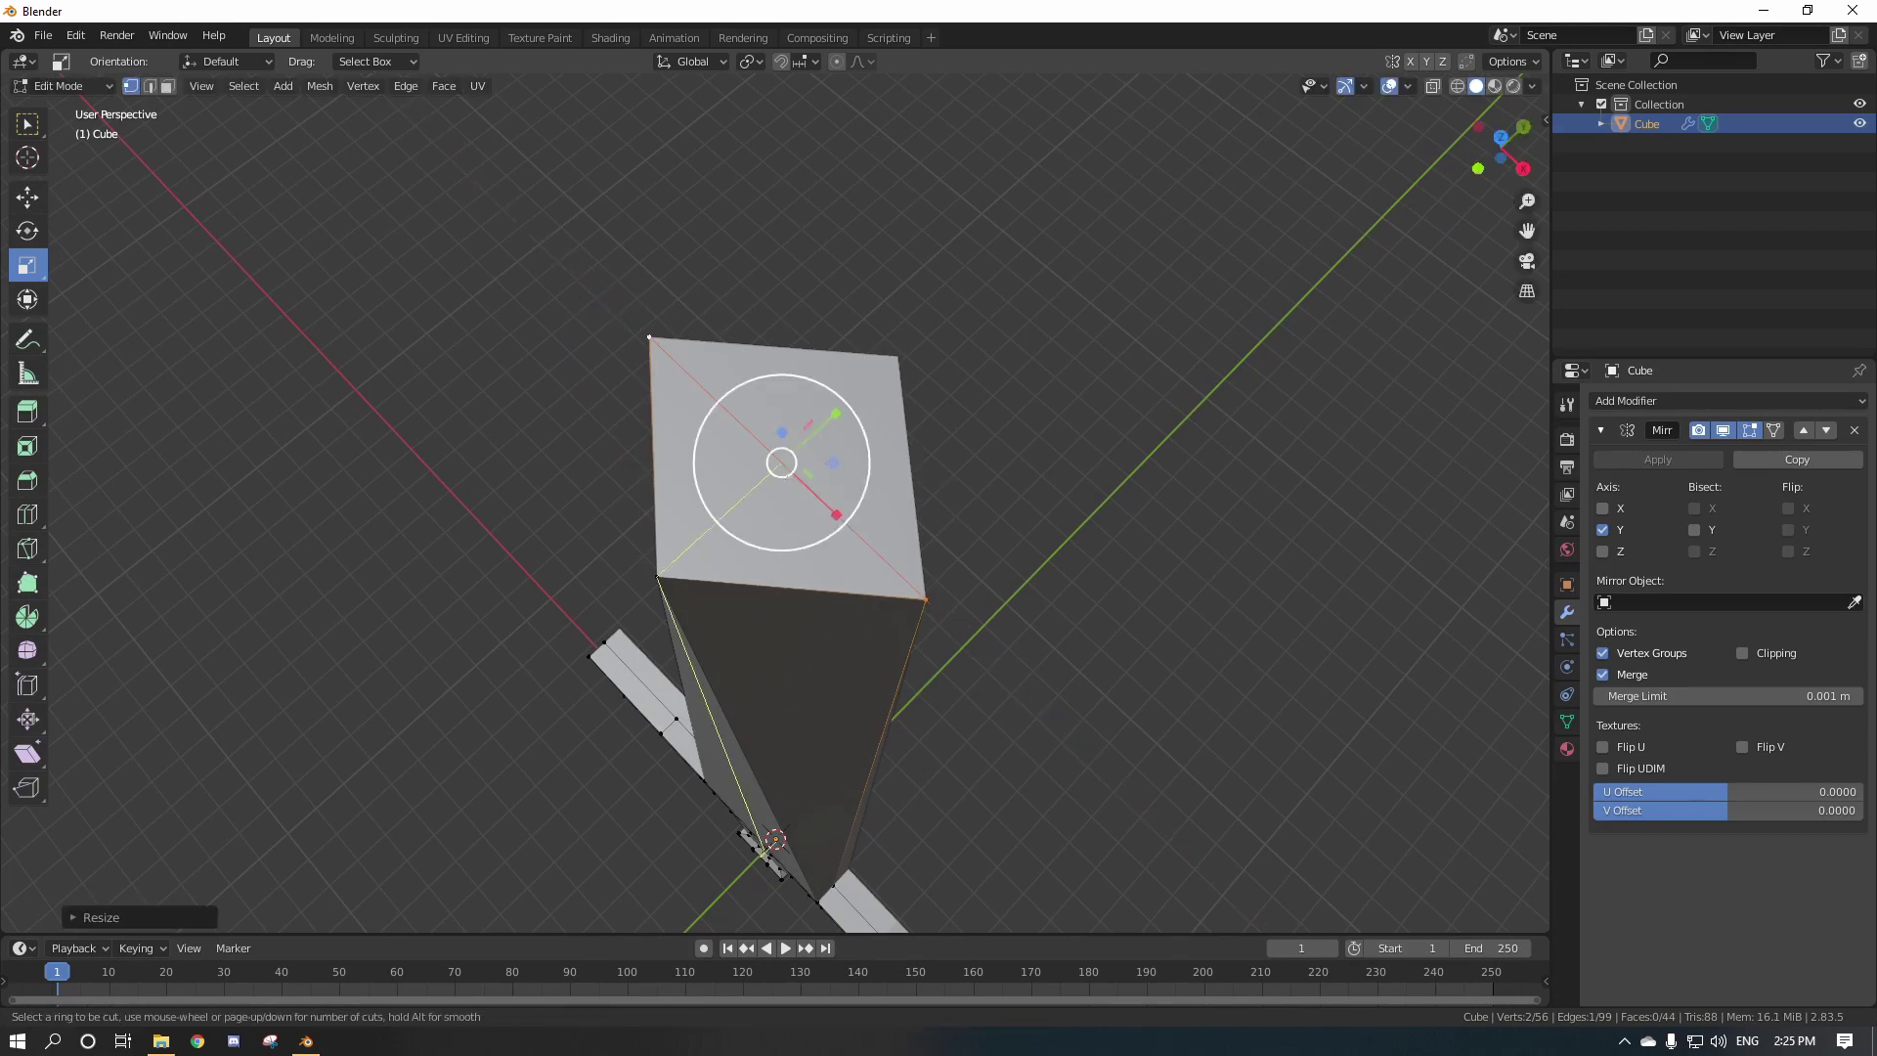
left_click(789, 480)
right_click(789, 480)
Move the center vertex on the blade's top upward along Z to form a pointed tip.
left_click(29, 202)
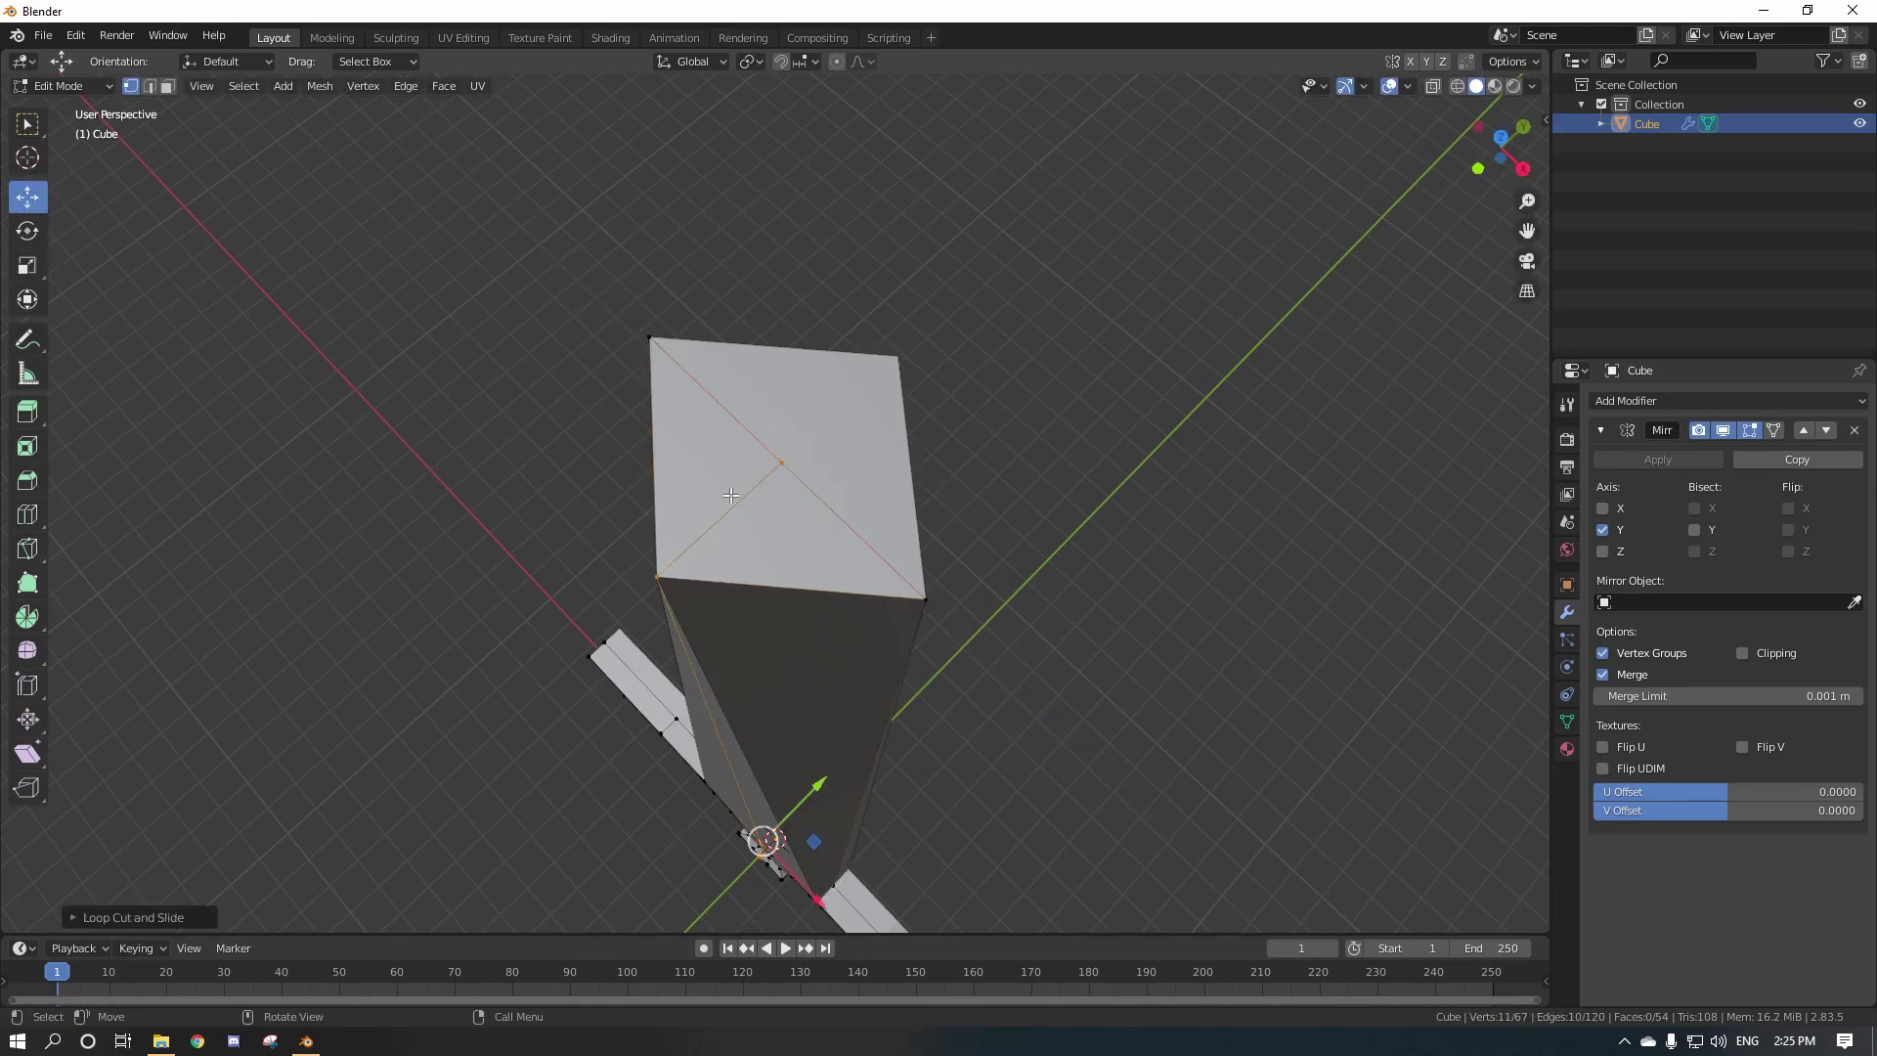
left_click(779, 455)
middle_click_drag(779, 455, 869, 465)
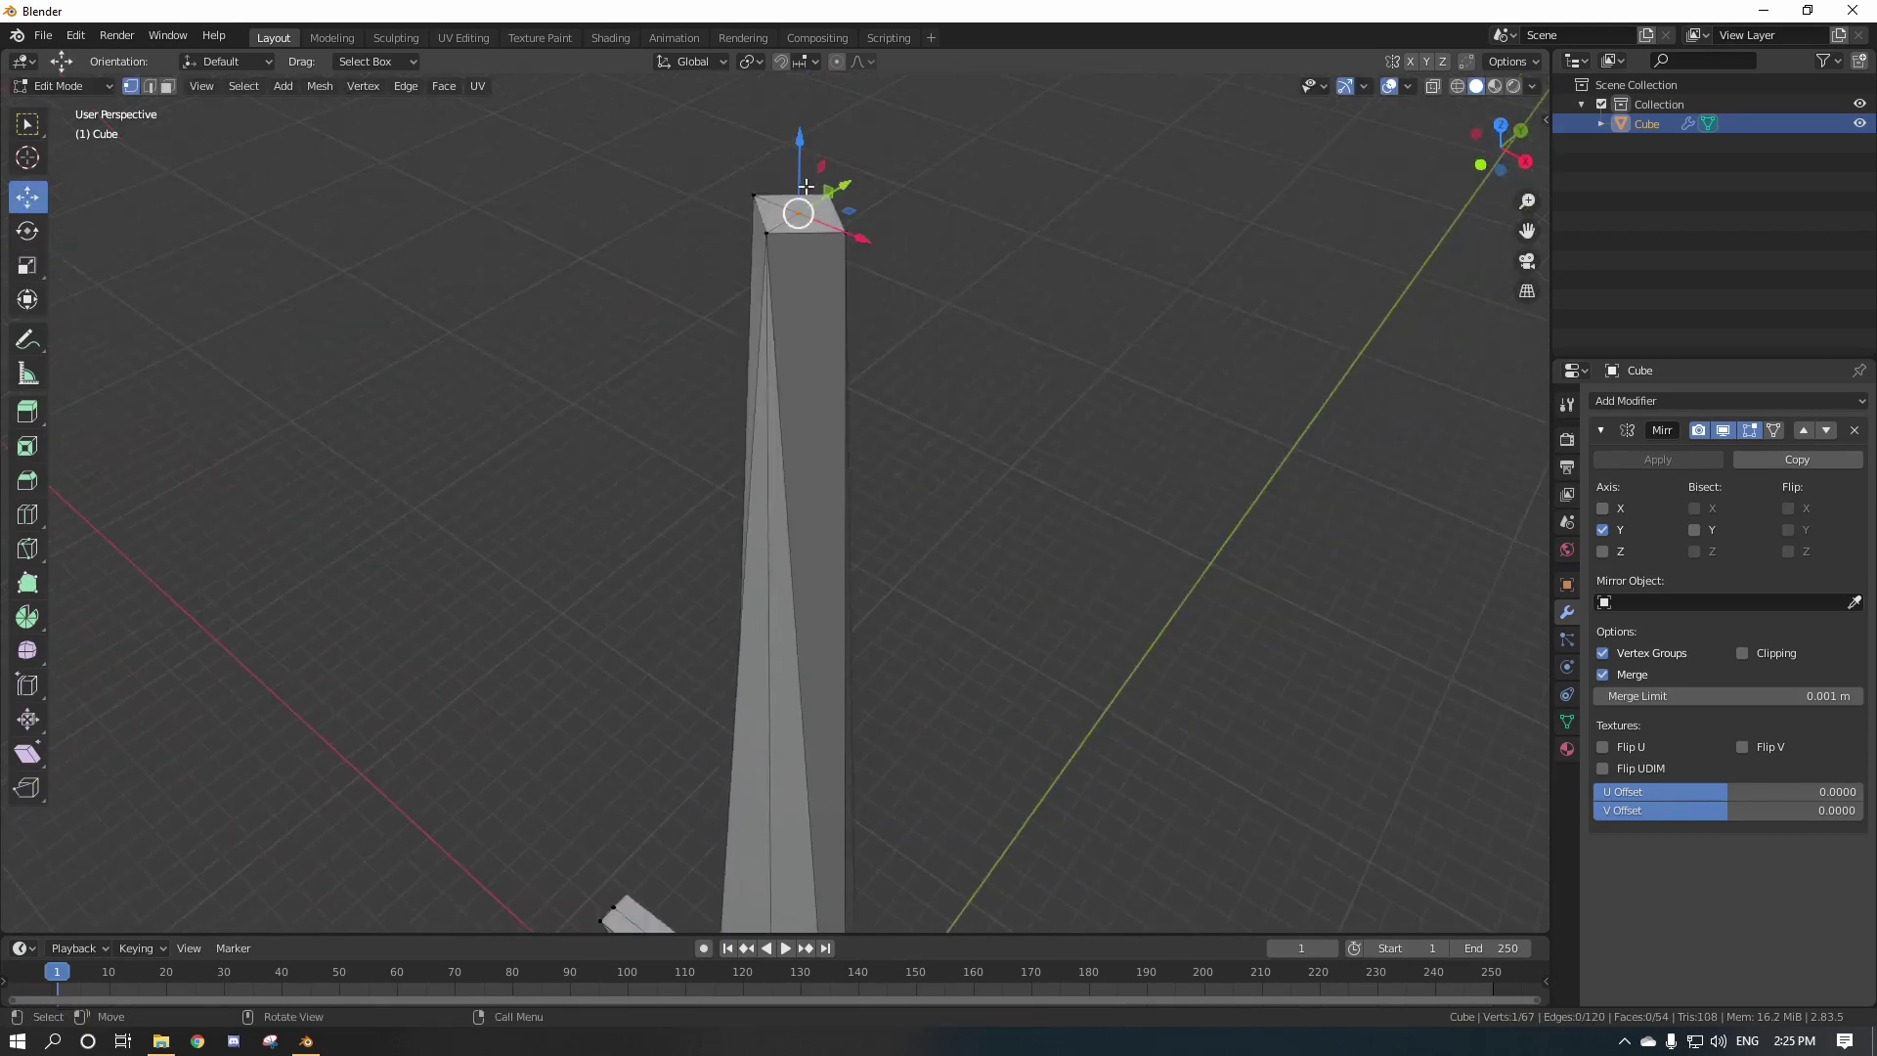
left_click_drag(806, 186, 845, 711)
scroll(845, 710, "down", 2)
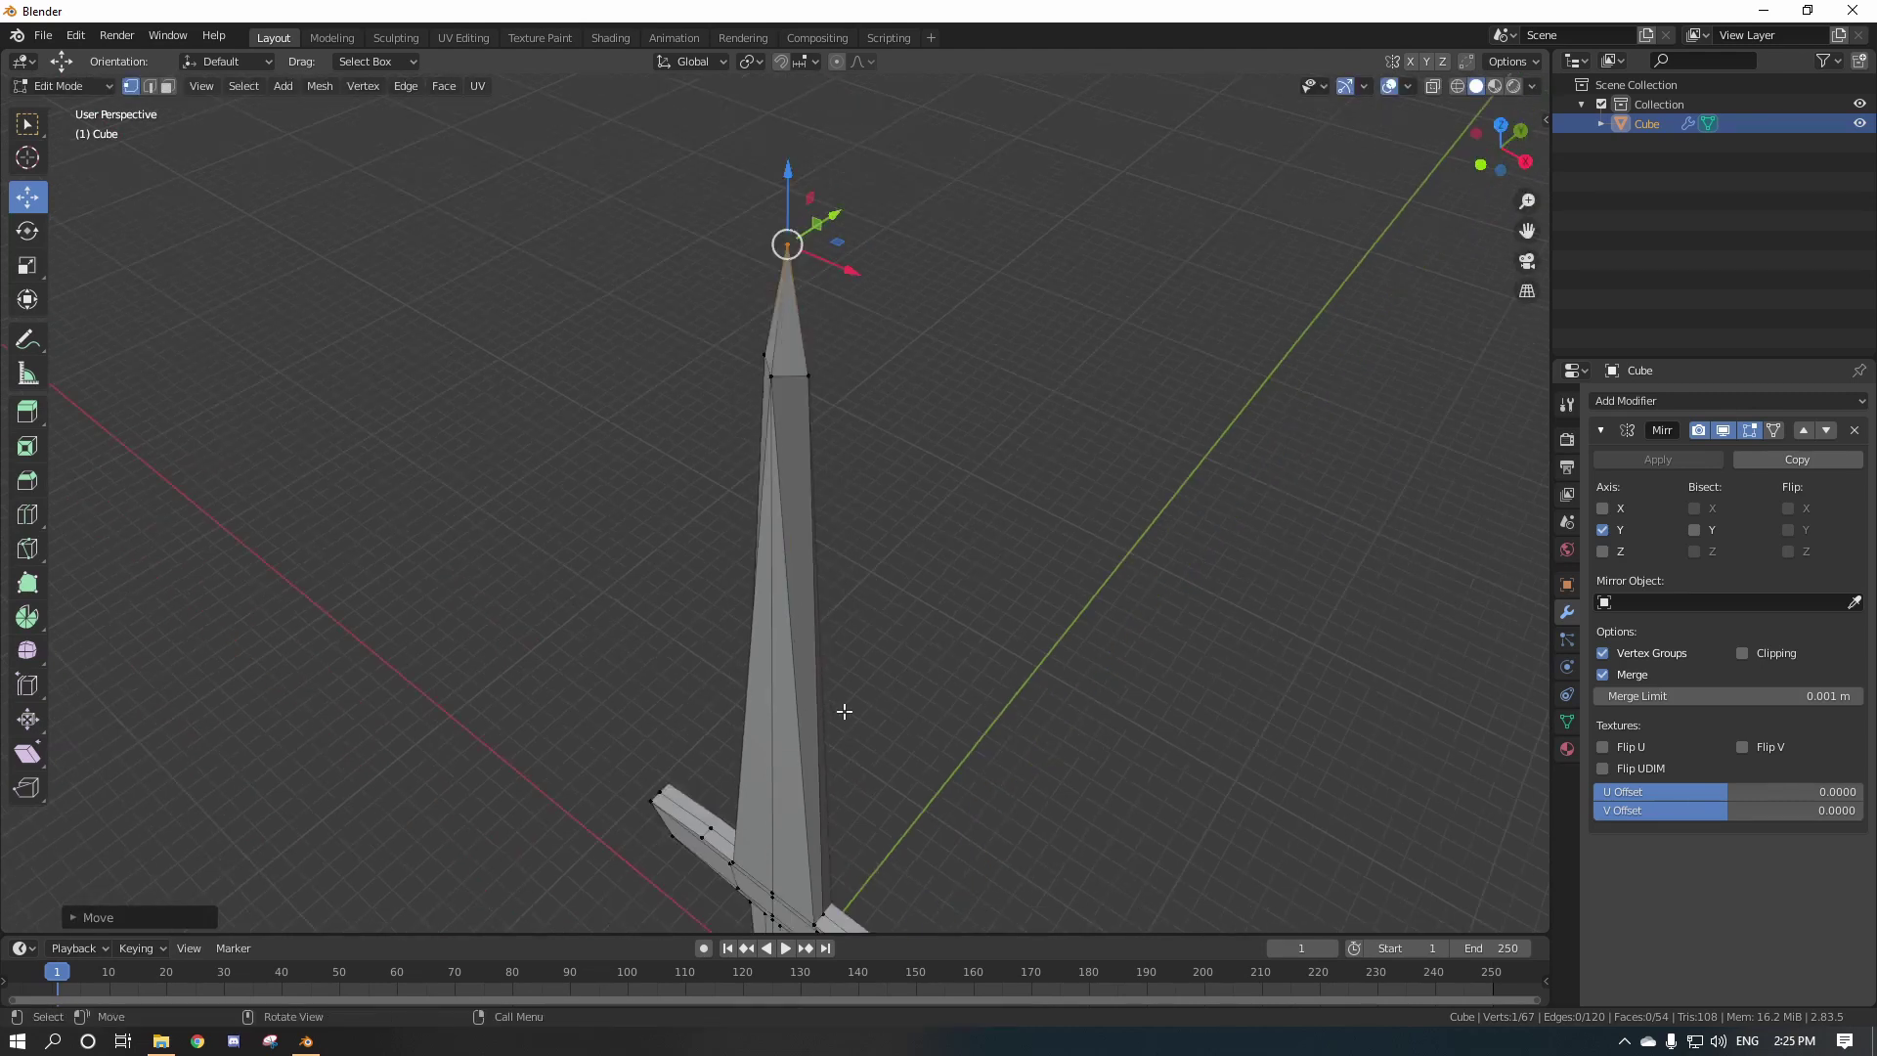
In face select mode, select the outward-facing, upper and lower faces of the half crossguard's outer band.
left_click(953, 716)
middle_click_drag(875, 566, 916, 591)
middle_click_drag(926, 415, 955, 597)
scroll(880, 619, "up", 2)
left_click(951, 473)
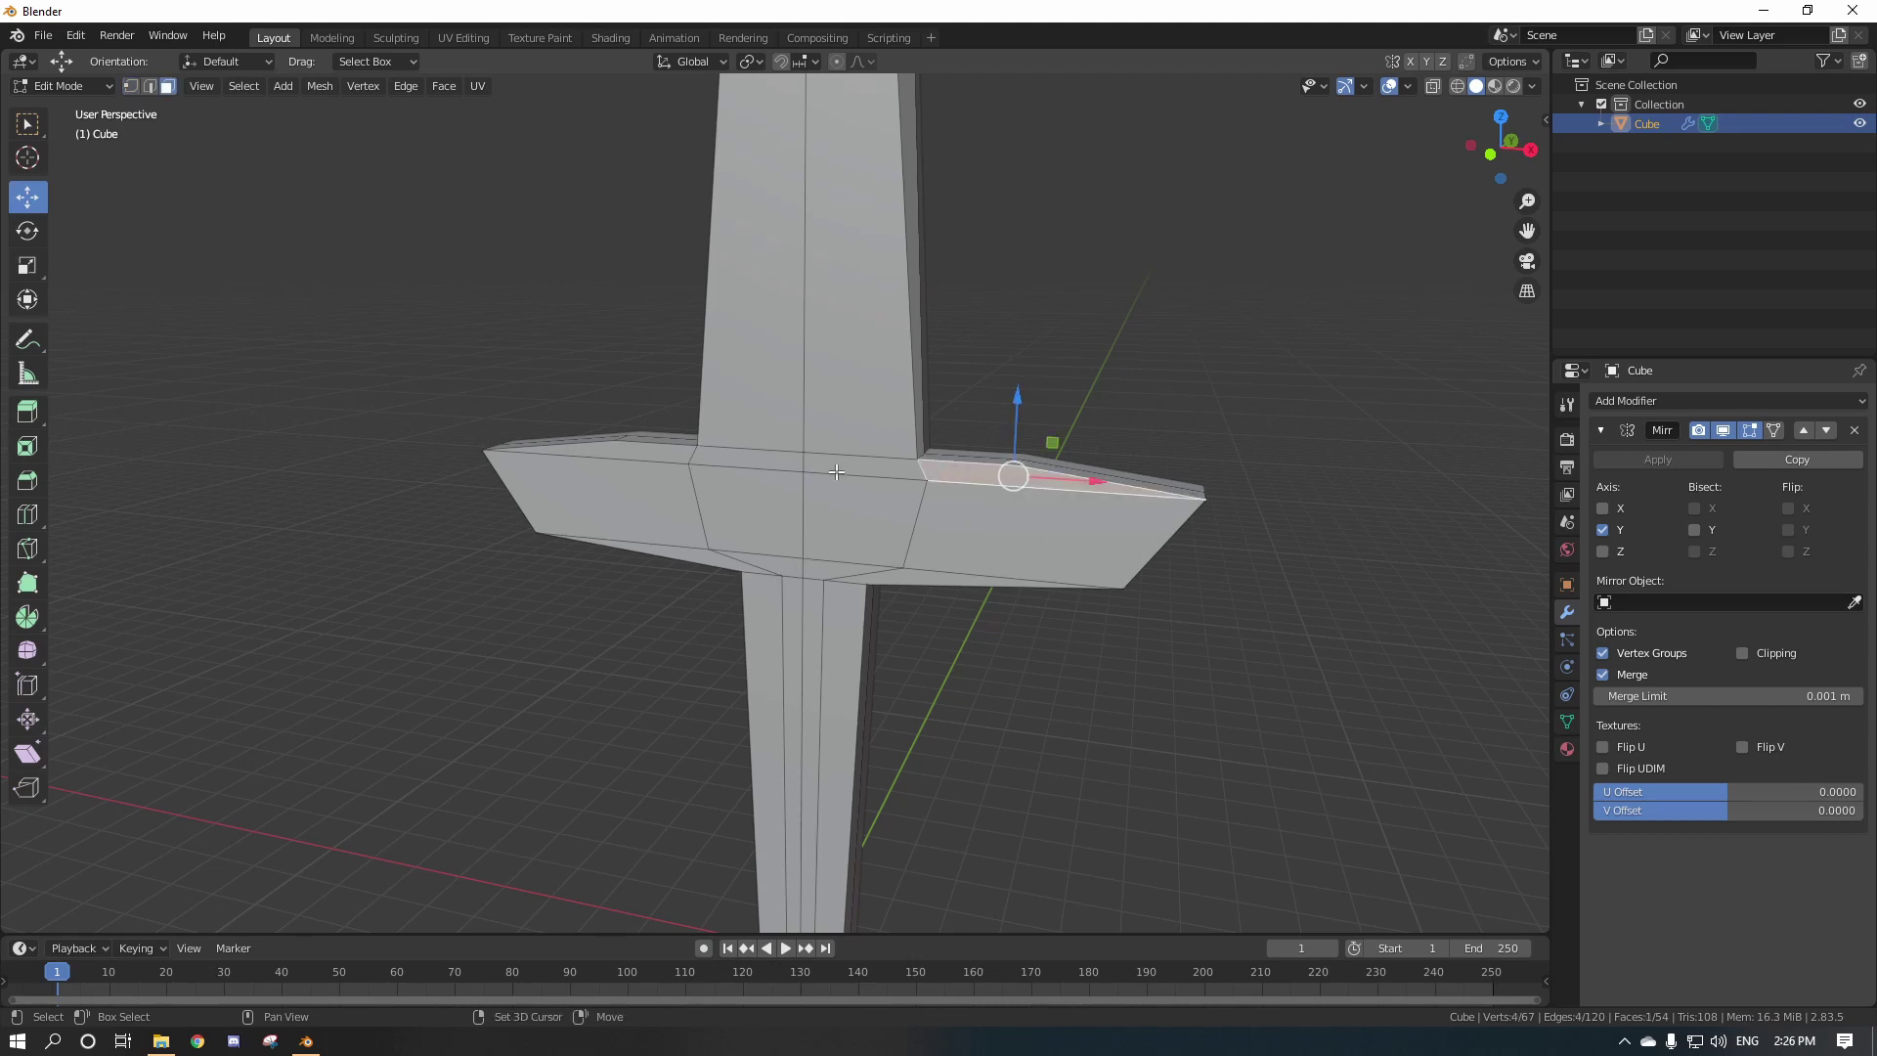
left_click(861, 467, "shift")
left_click(748, 460, "shift")
left_click(597, 452, "shift")
left_click(681, 524, "shift")
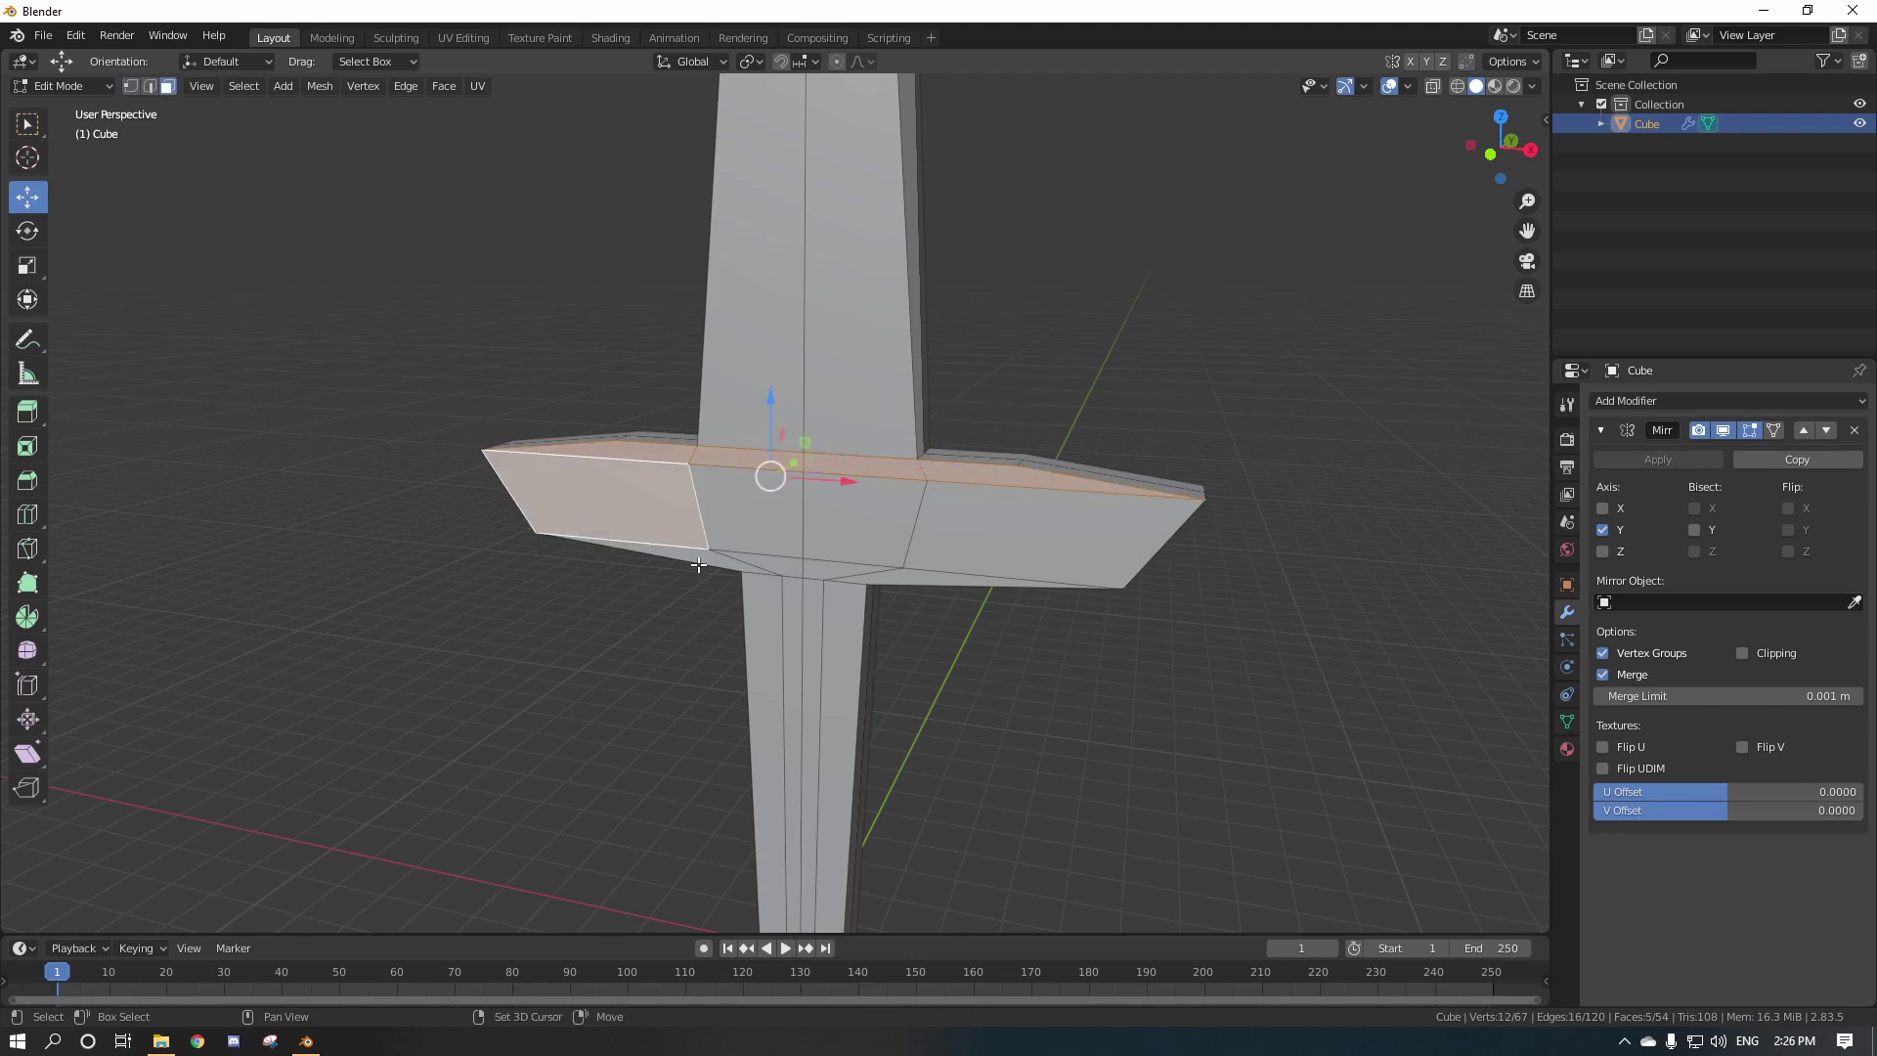
left_click(777, 567, "shift")
left_click(822, 567, "shift")
left_click(897, 580, "shift")
left_click(968, 541, "shift")
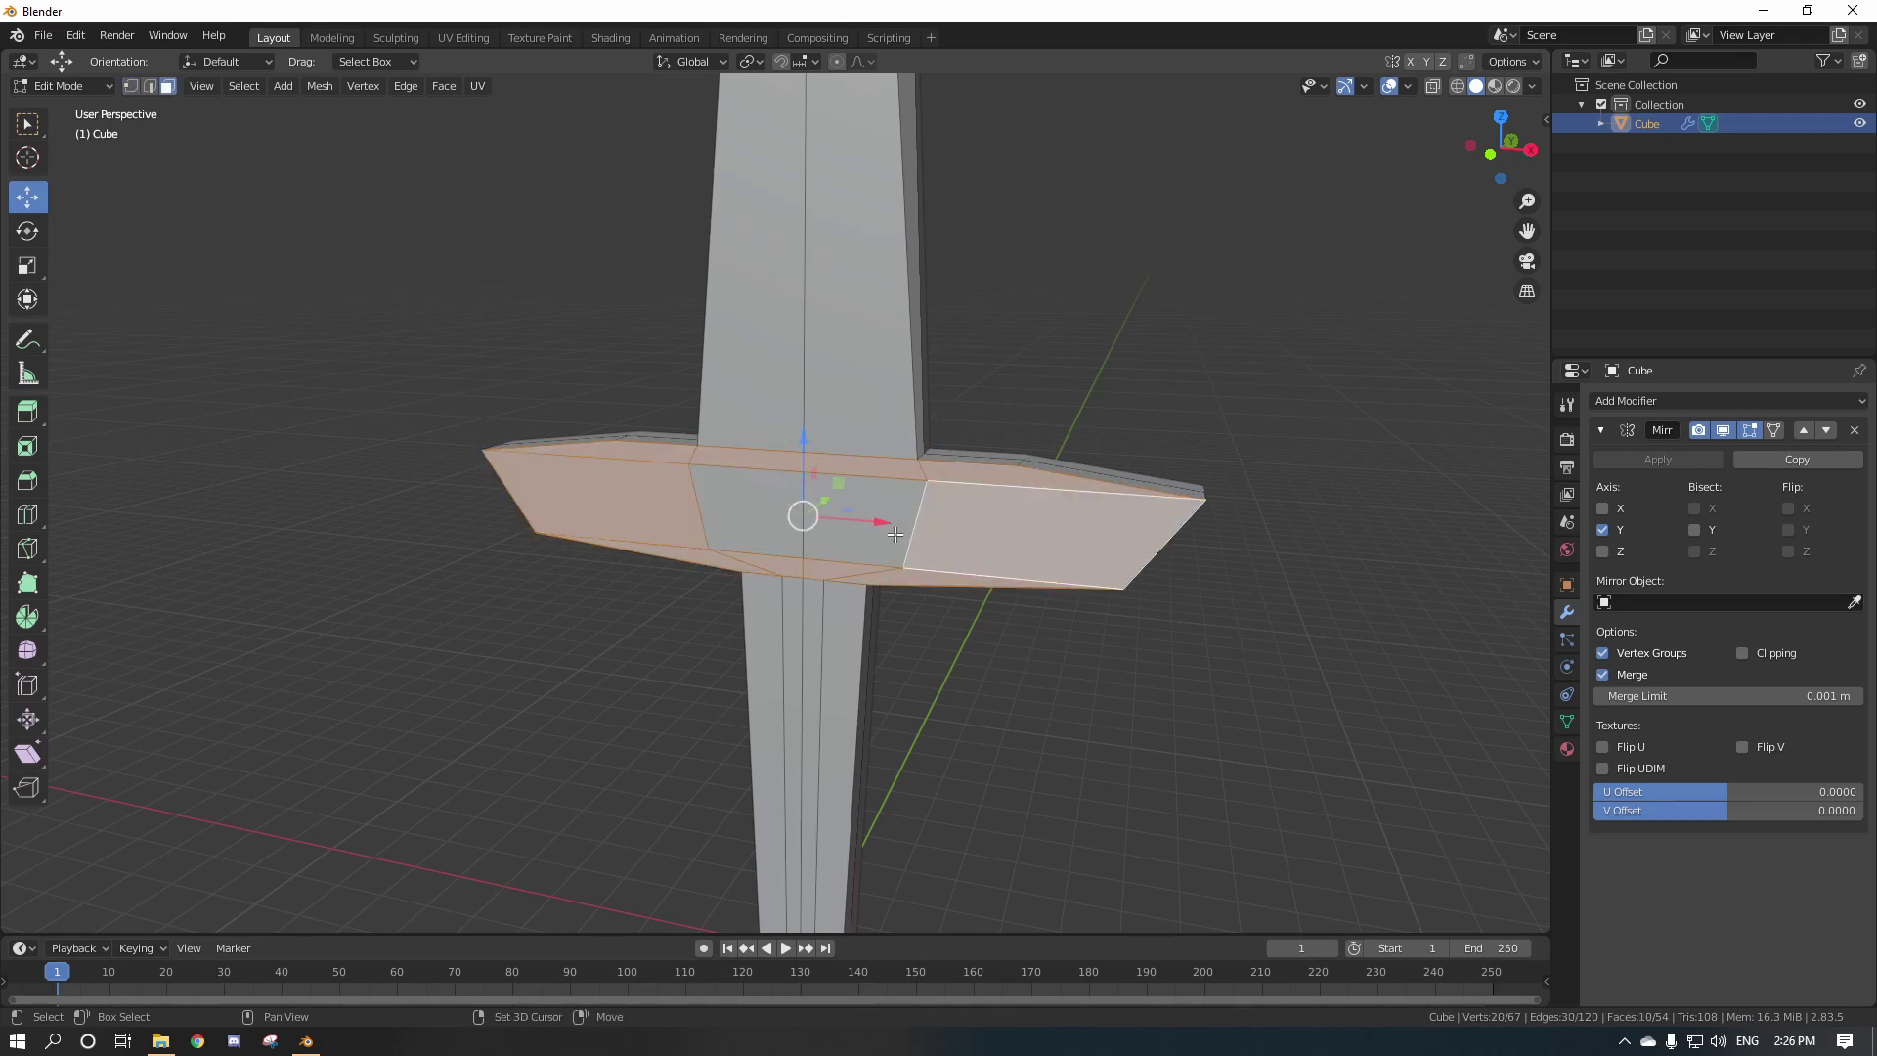
left_click(850, 539, "shift")
left_click(763, 532, "shift")
Try scaling the selected crossguard faces along the Y axis.
middle_click_drag(1039, 505, 949, 596)
middle_click_drag(812, 541, 785, 439)
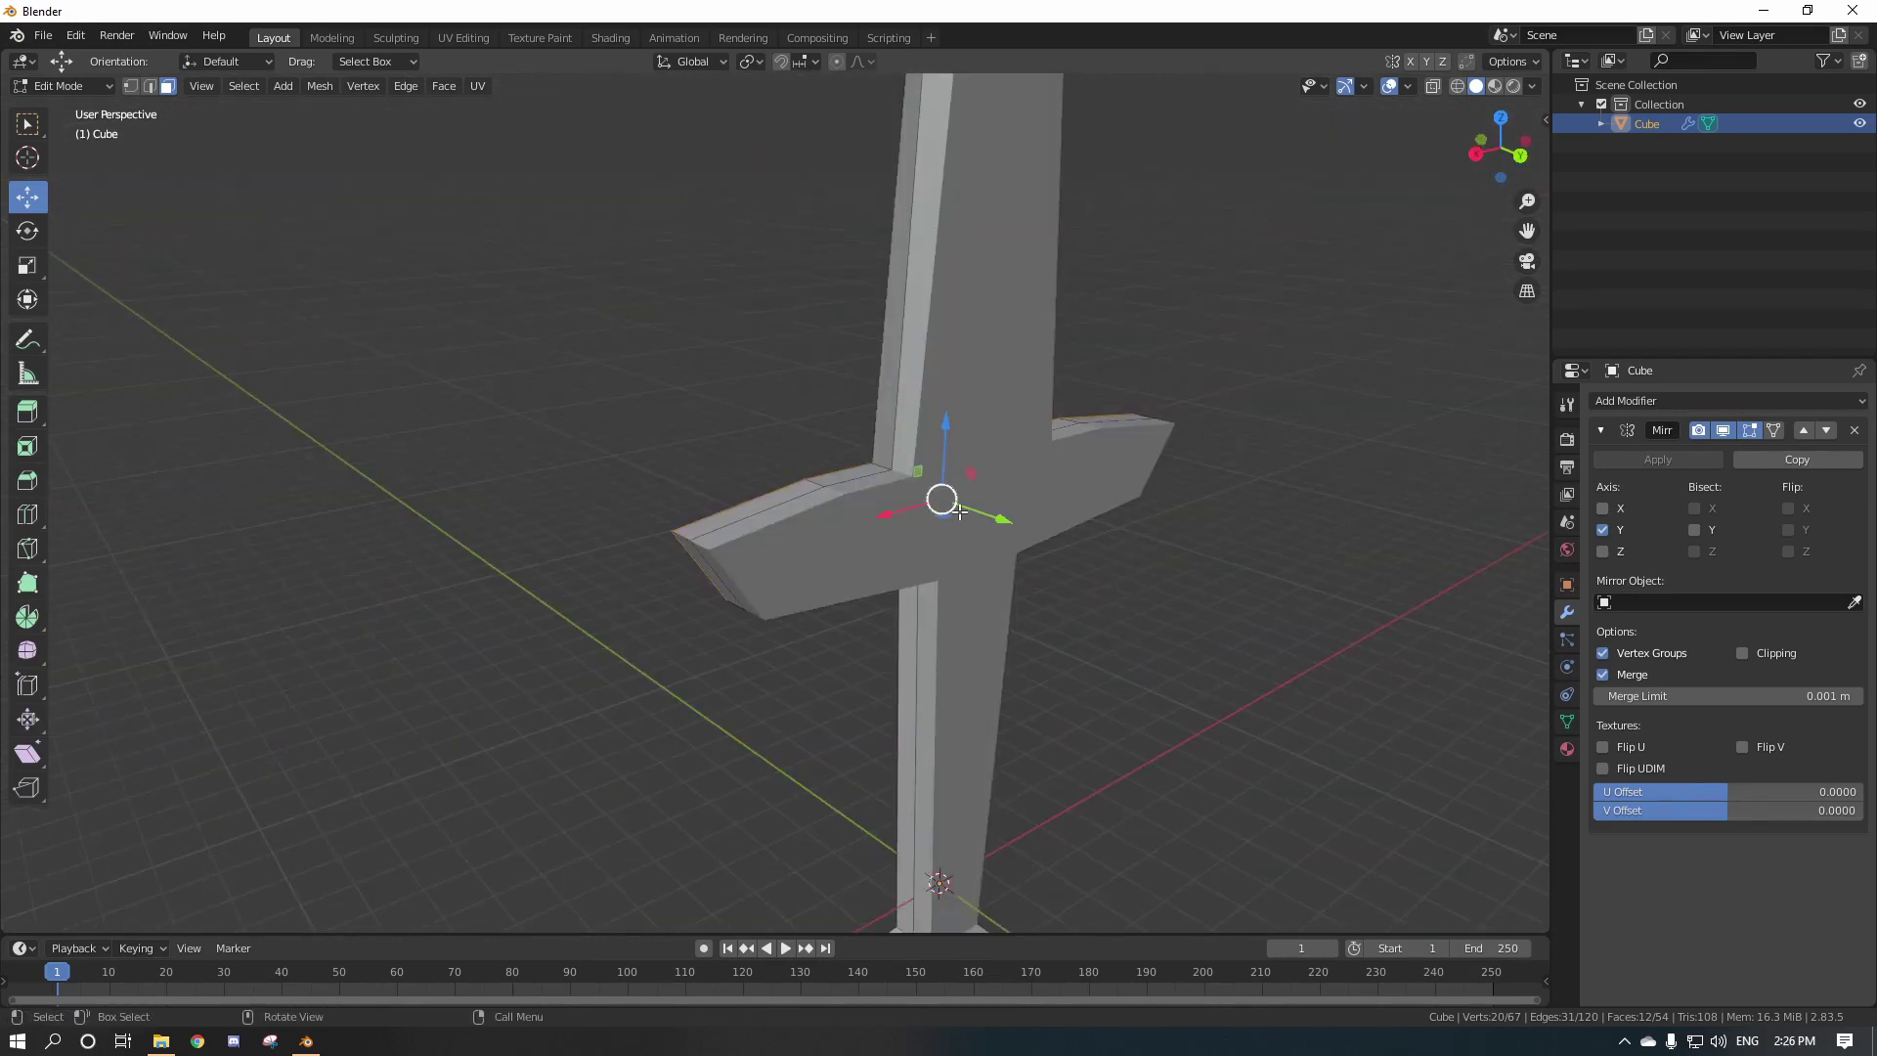
left_click(28, 265)
middle_click_drag(839, 619, 958, 624)
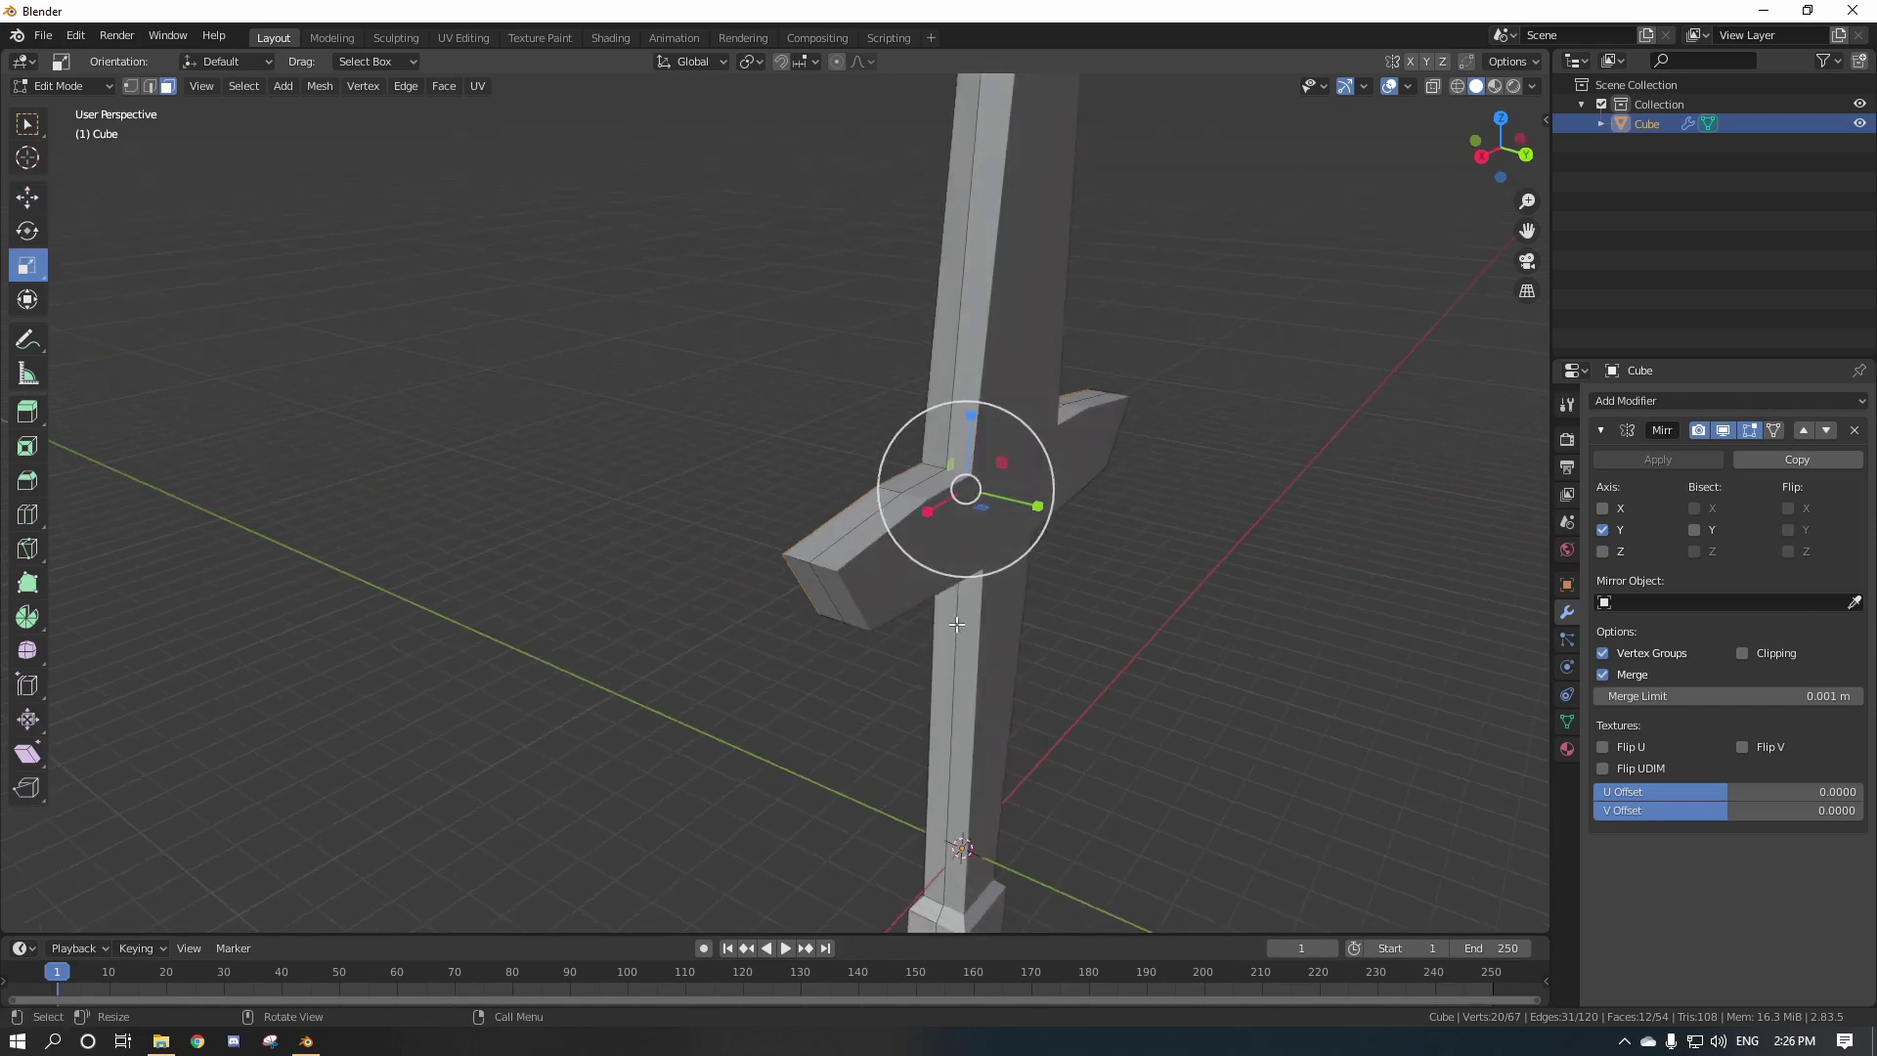
left_click_drag(1039, 506, 974, 494)
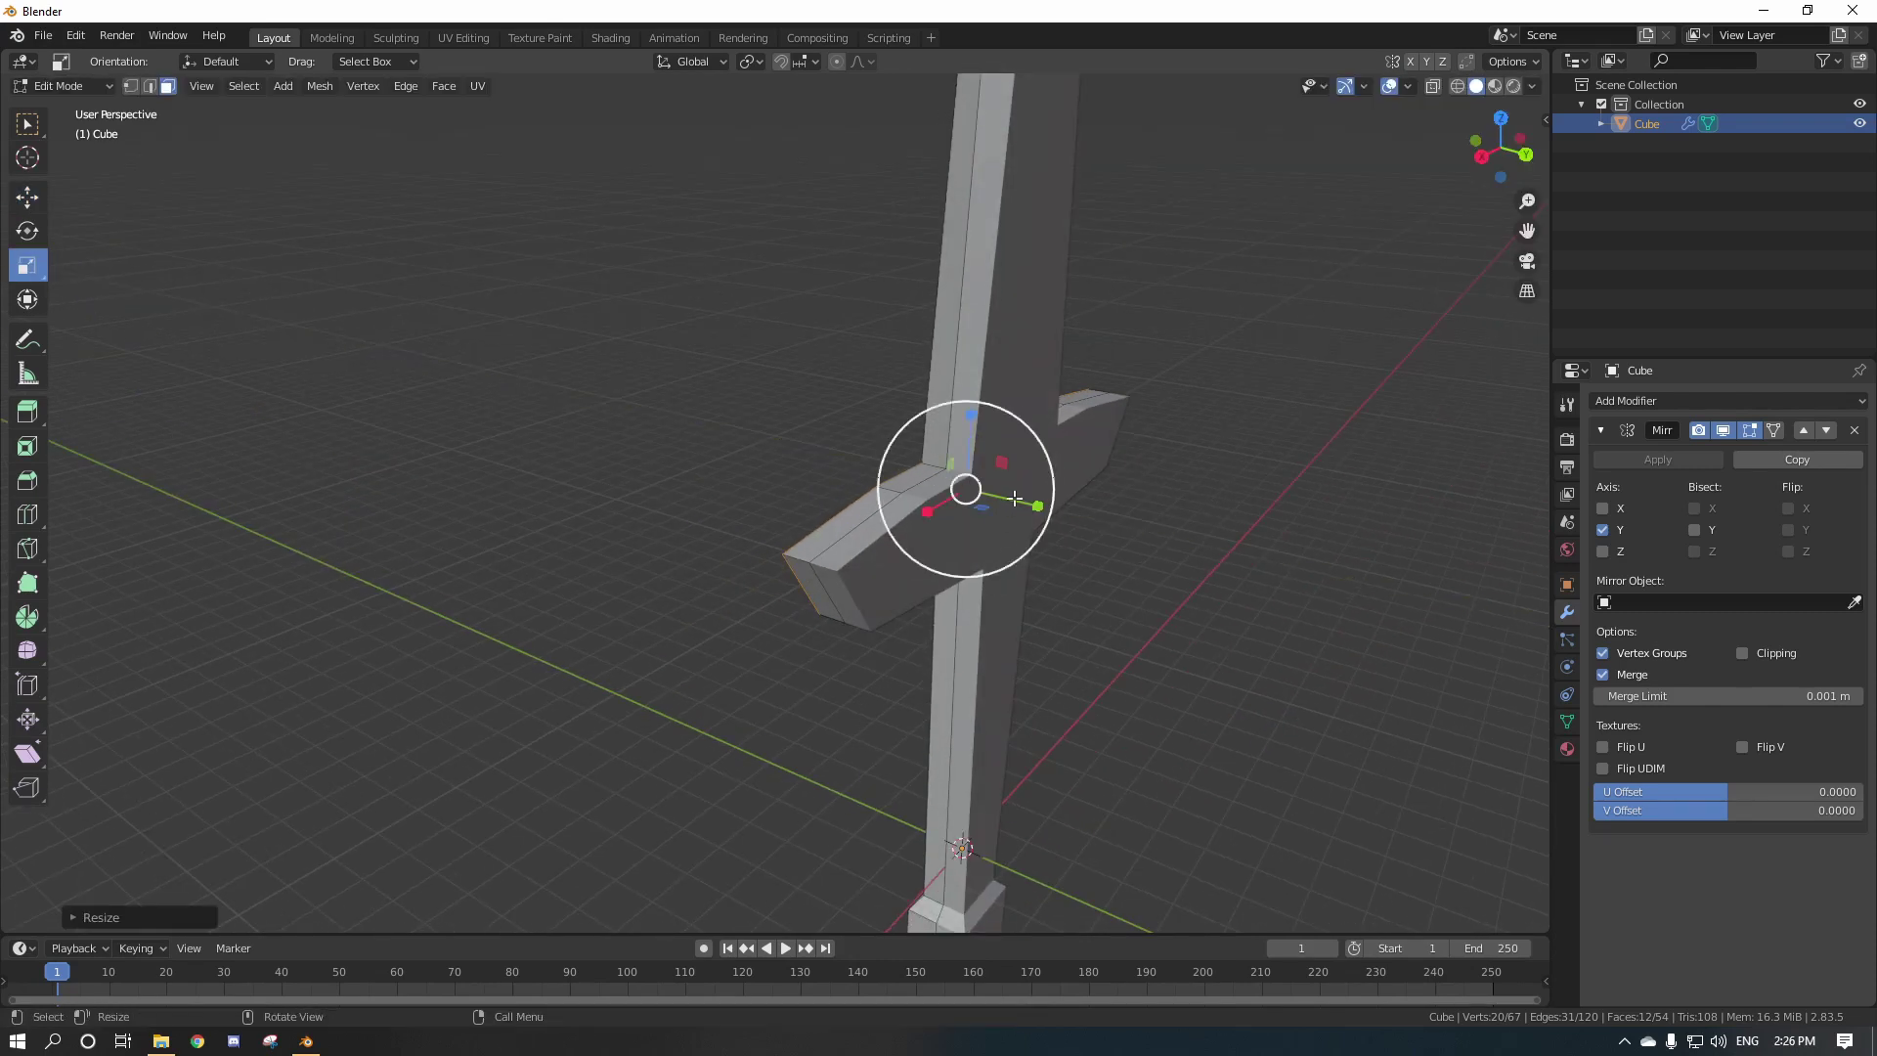
Extrude the selected crossguard faces outward by about 0.22 m along their normal.
left_click(28, 199)
mouse_move(1081, 518)
middle_mouse_down()
mouse_move(1138, 543)
mouse_move(1115, 482)
mouse_move(1067, 524)
middle_mouse_up()
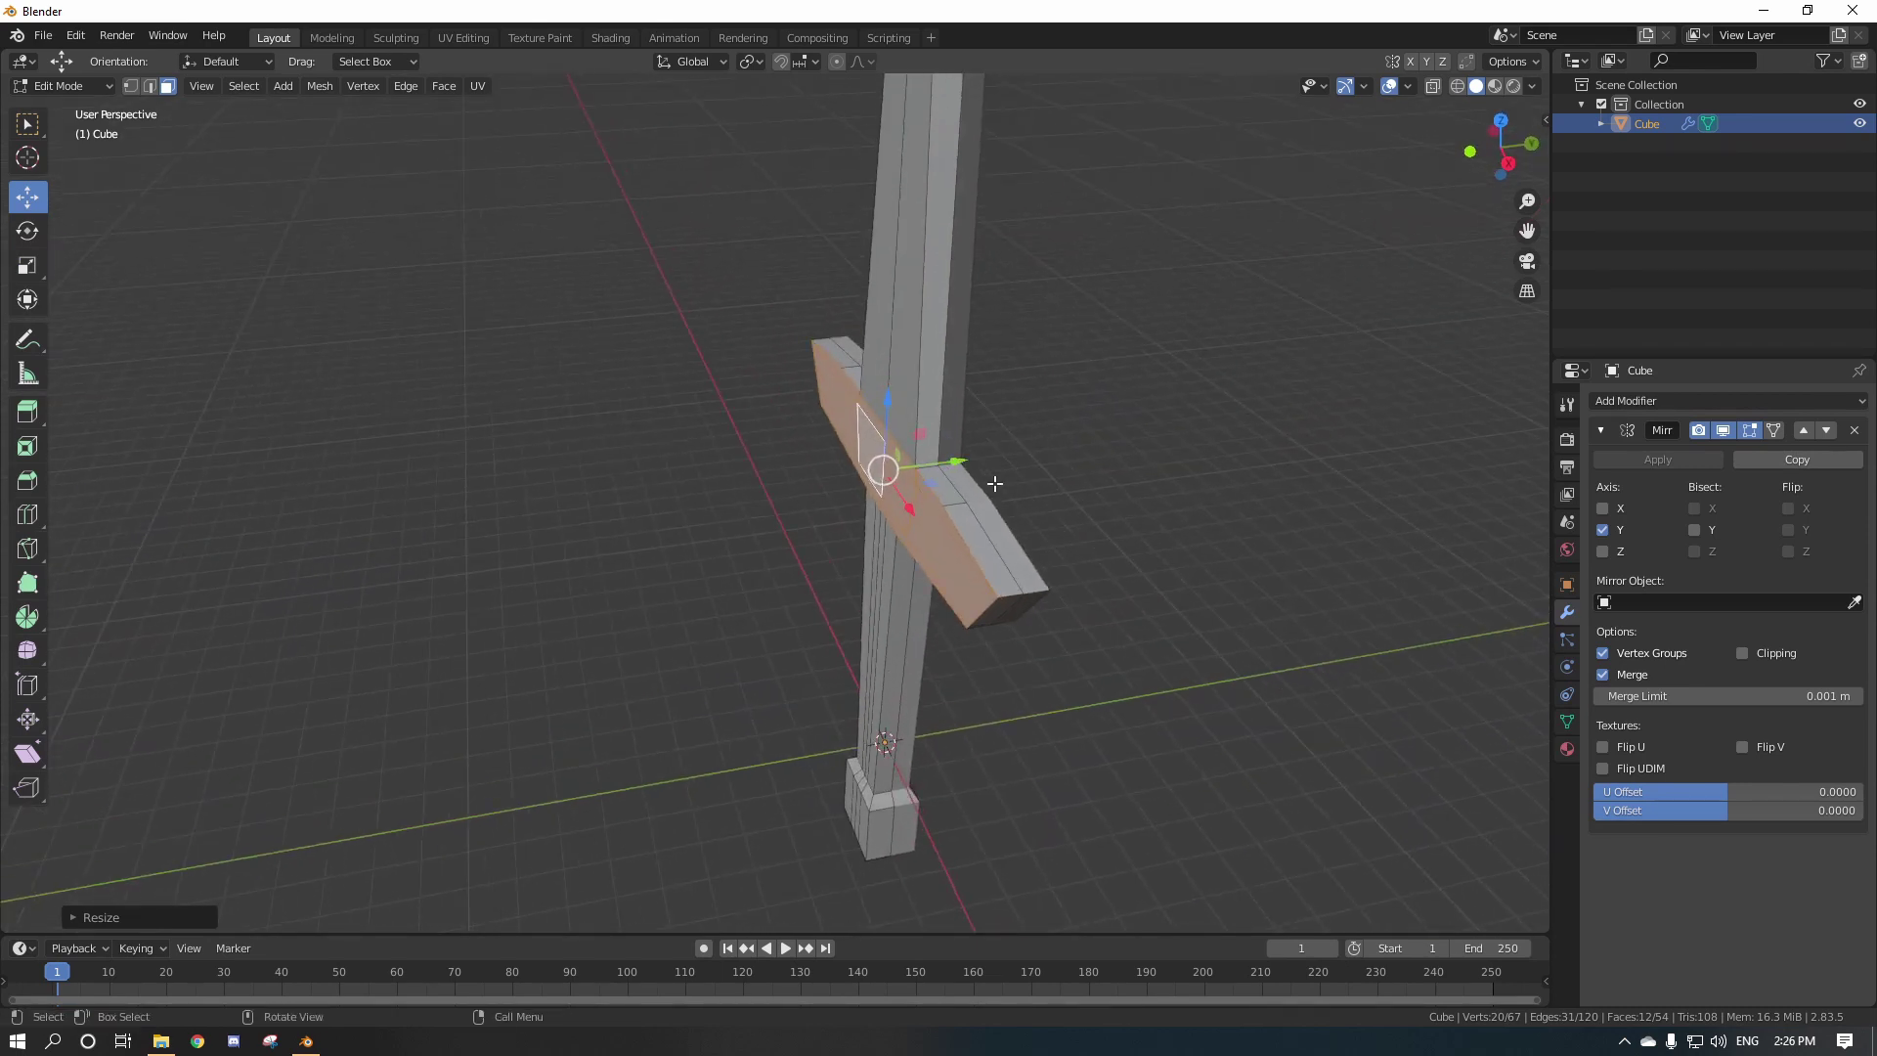
key("e")
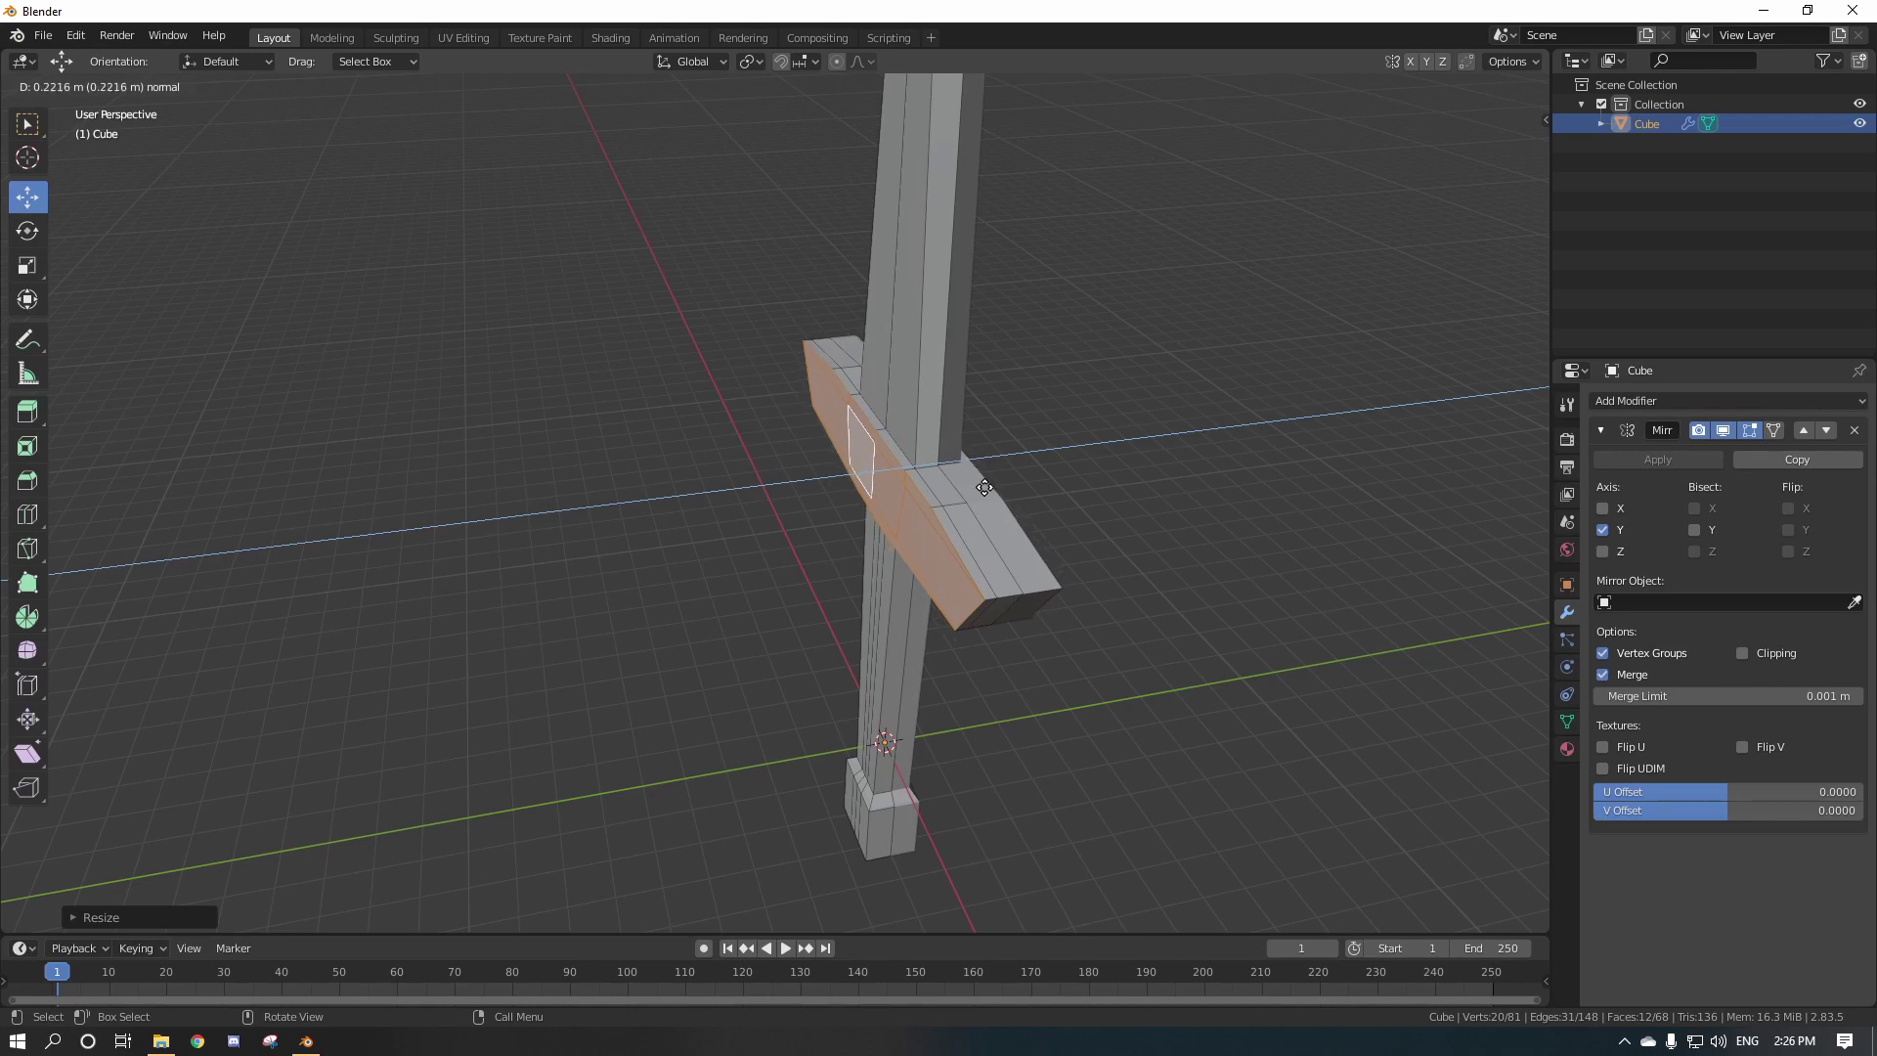
left_click(985, 487)
scroll(1039, 507, "down", 2)
middle_click_drag(1039, 507, 981, 510)
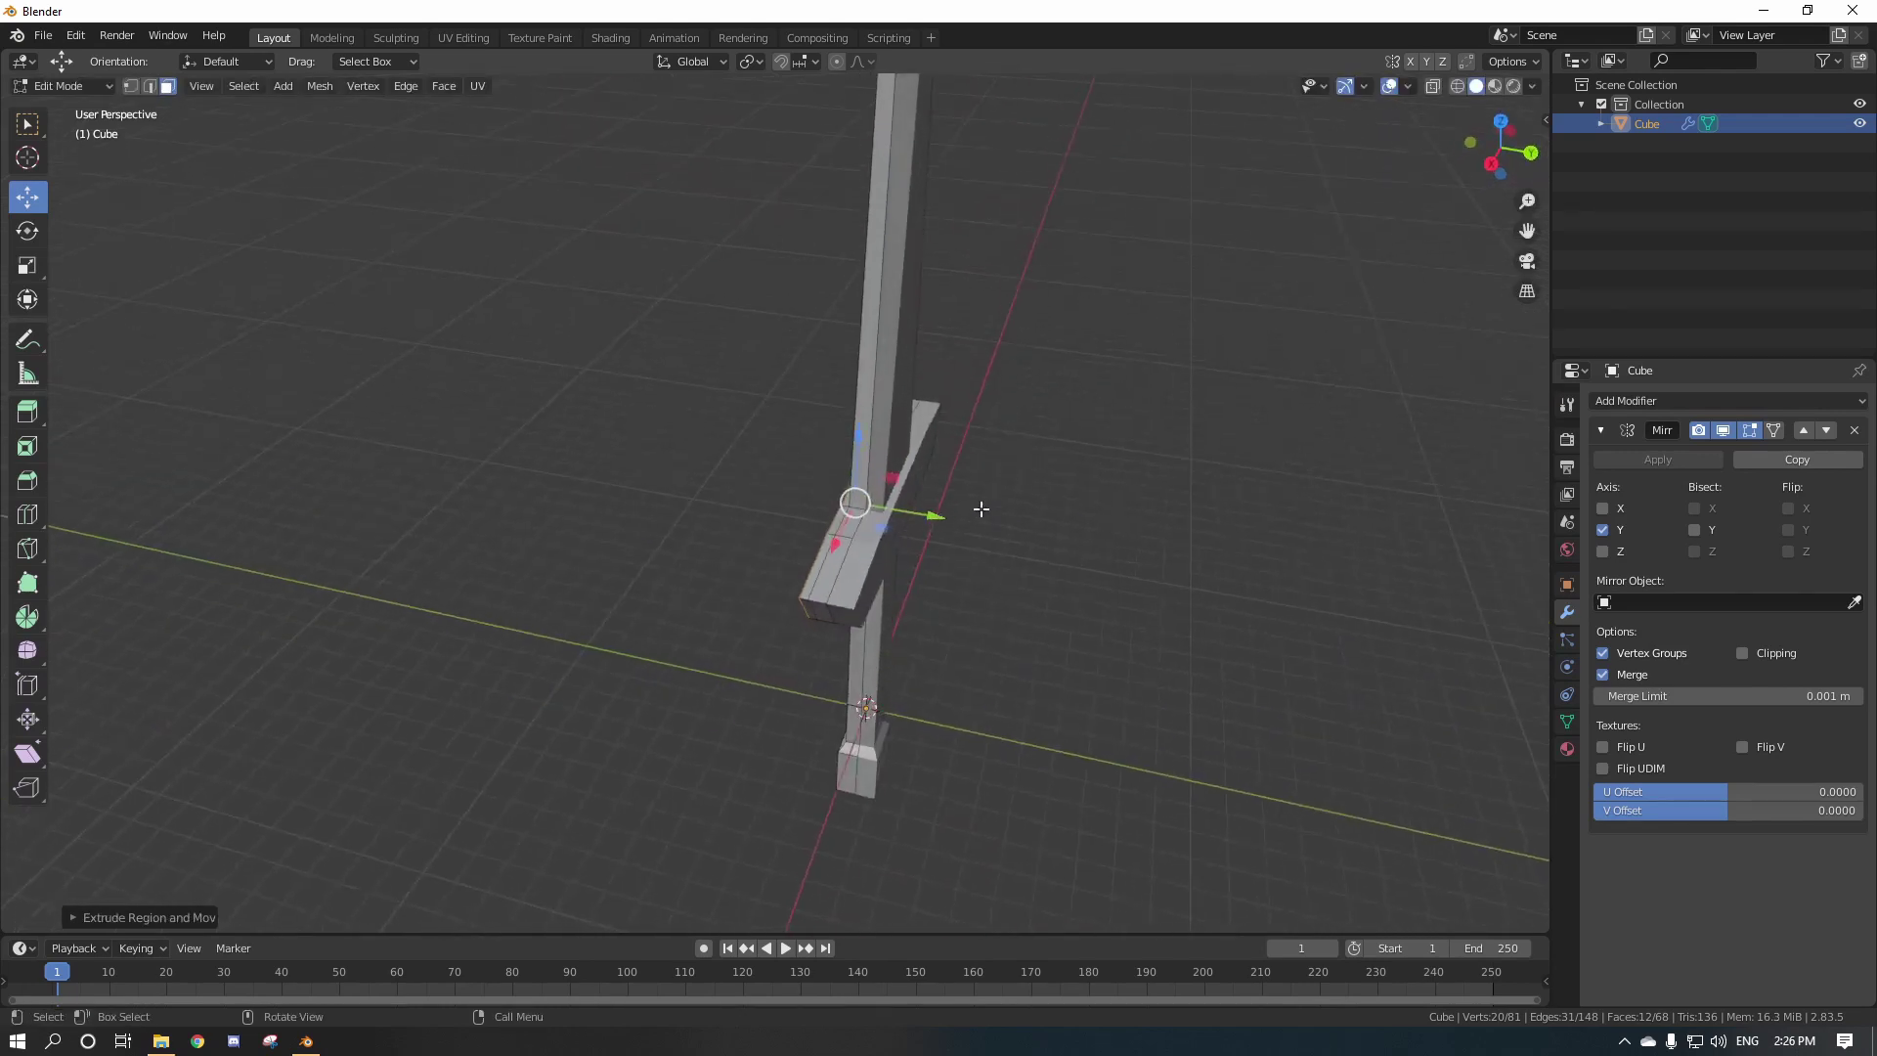
In edge select mode, select the two edge paths along the crossguard's upper outer side and move them outward along Y.
left_click(1091, 540)
middle_click_drag(1091, 539, 1131, 612)
scroll(1007, 571, "up", 5)
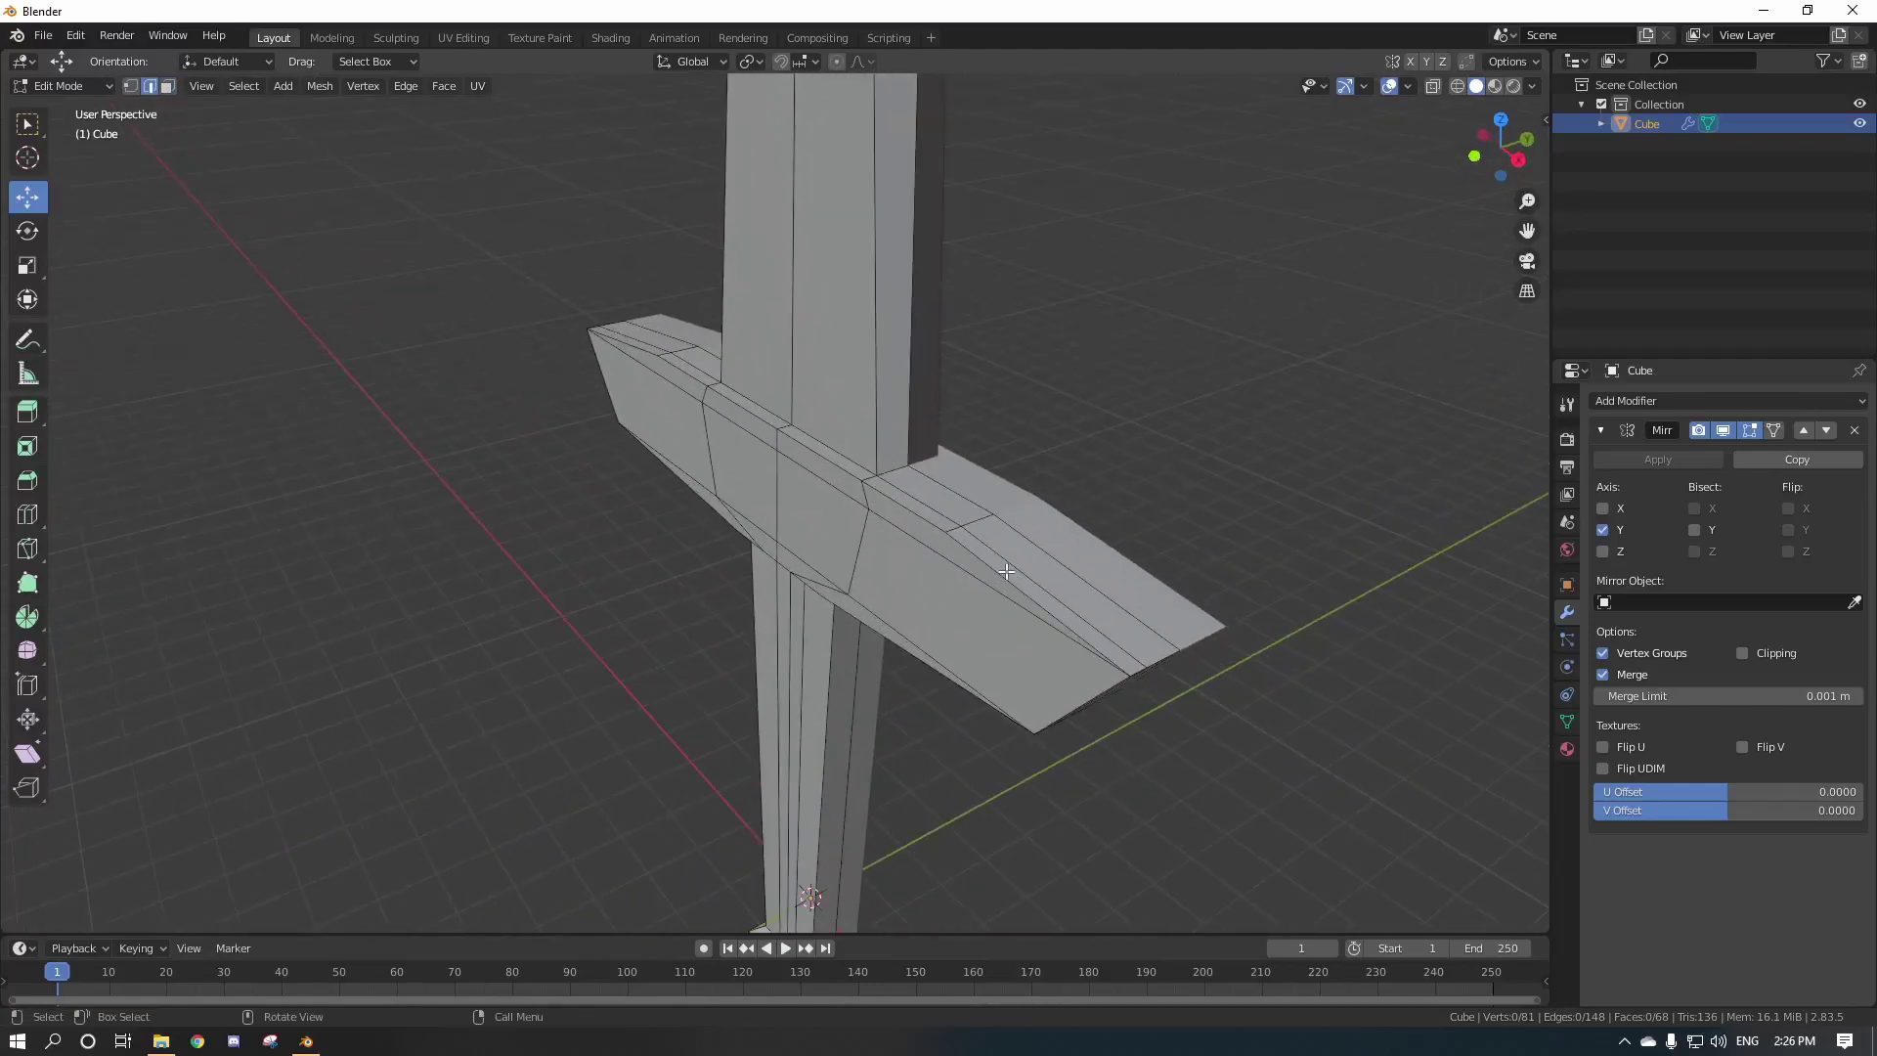
middle_click_drag(621, 430, 820, 550)
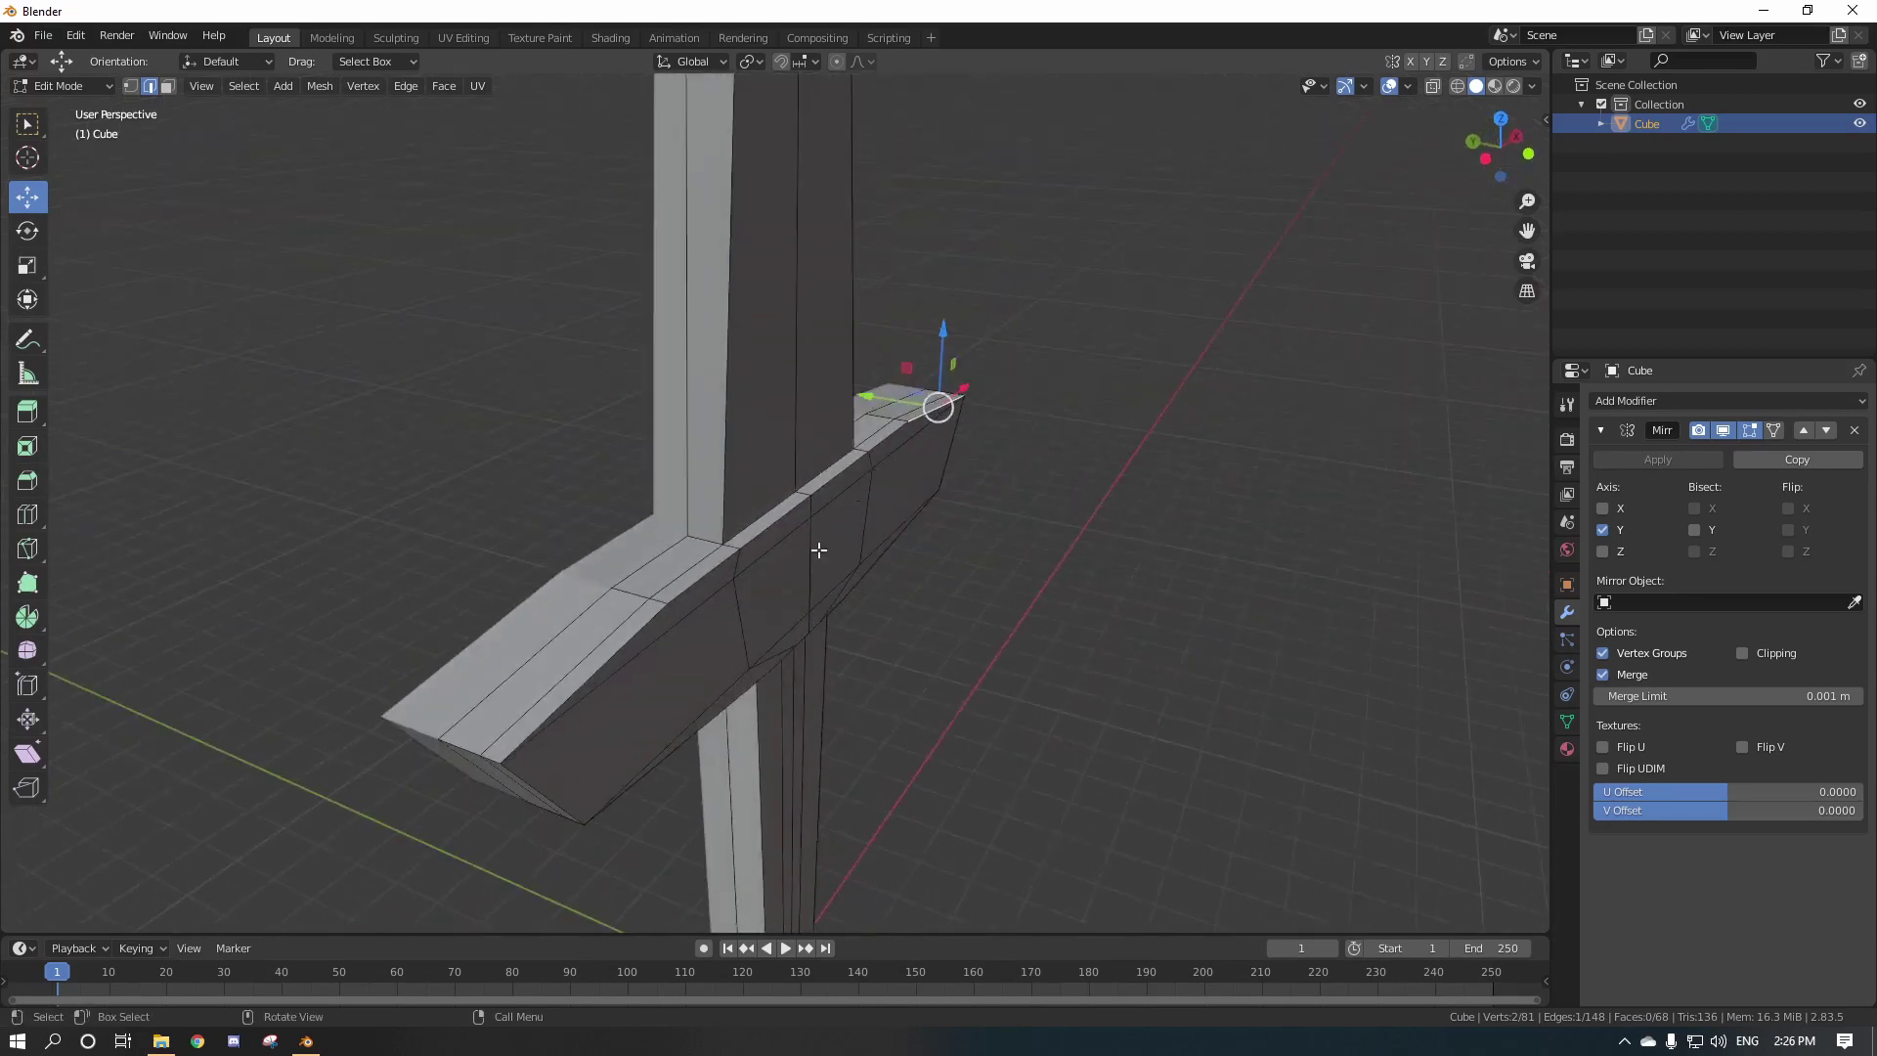
left_click(637, 631, "ctrl")
middle_click_drag(699, 603, 822, 516)
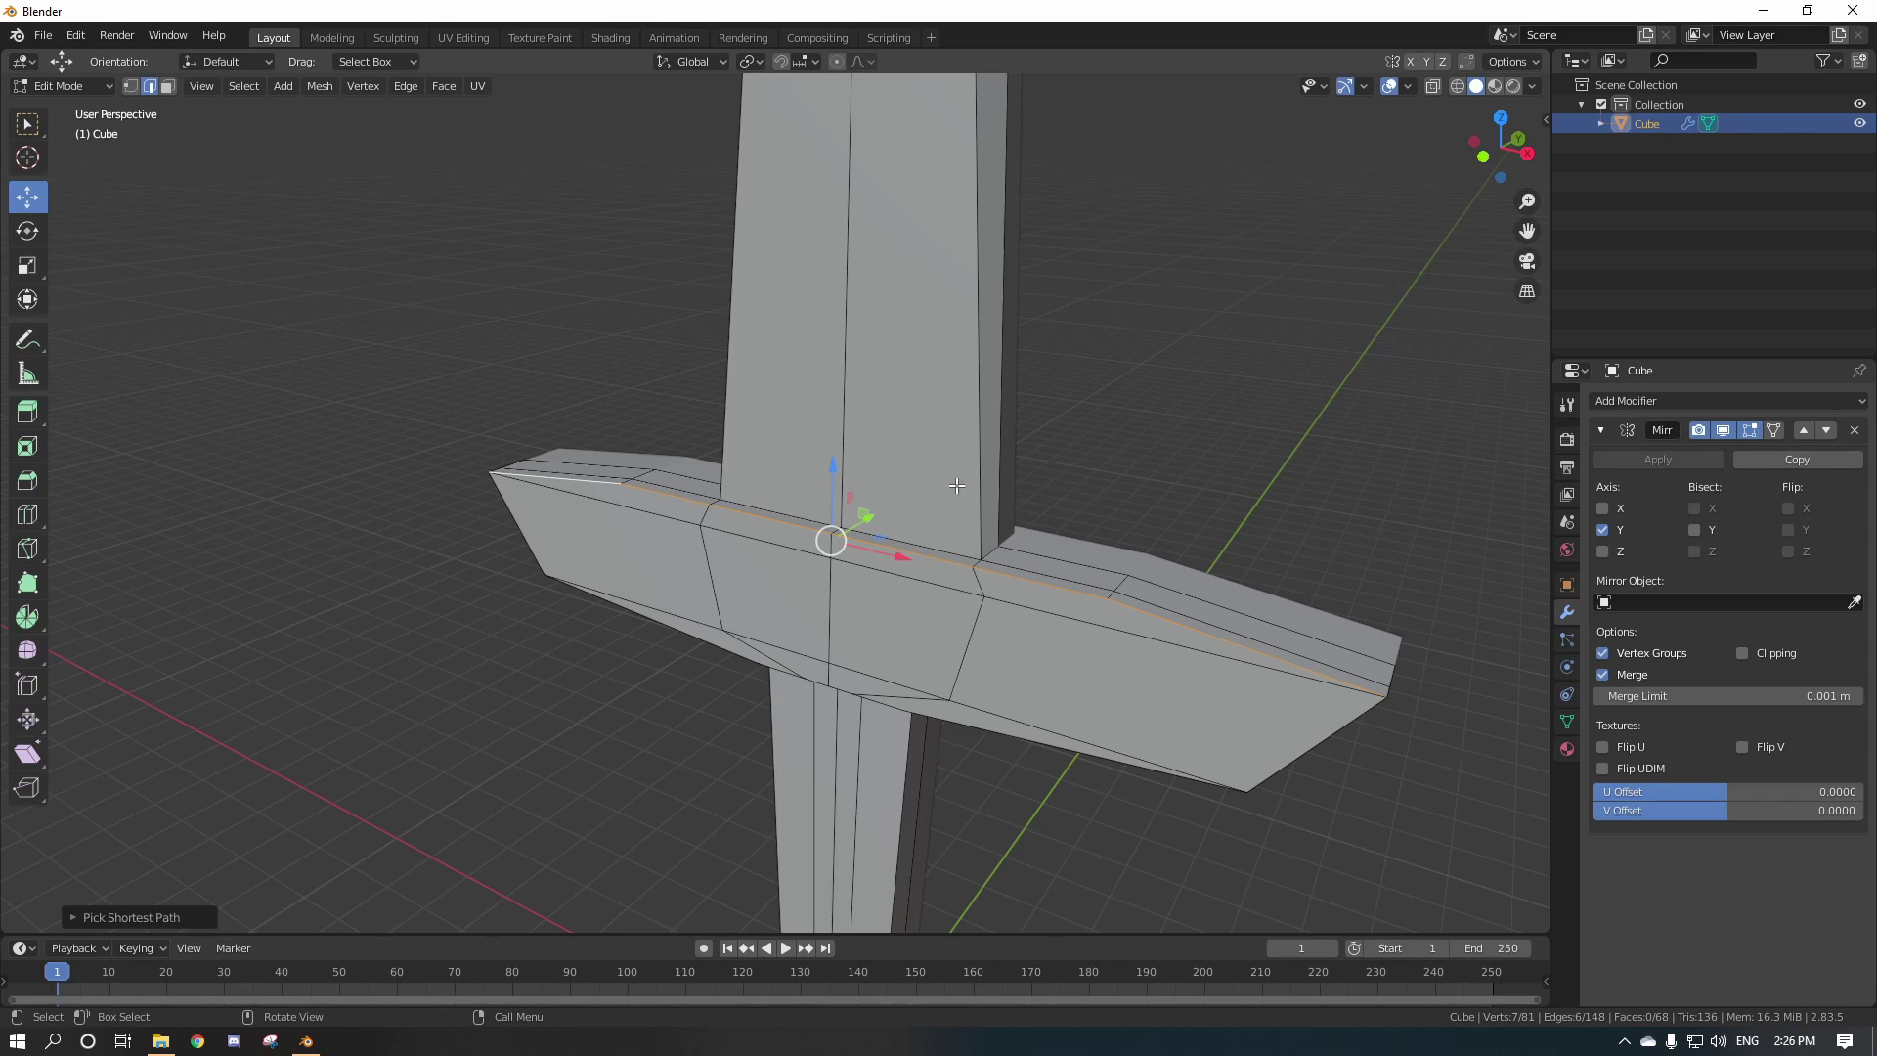
middle_click_drag(1046, 511, 967, 524)
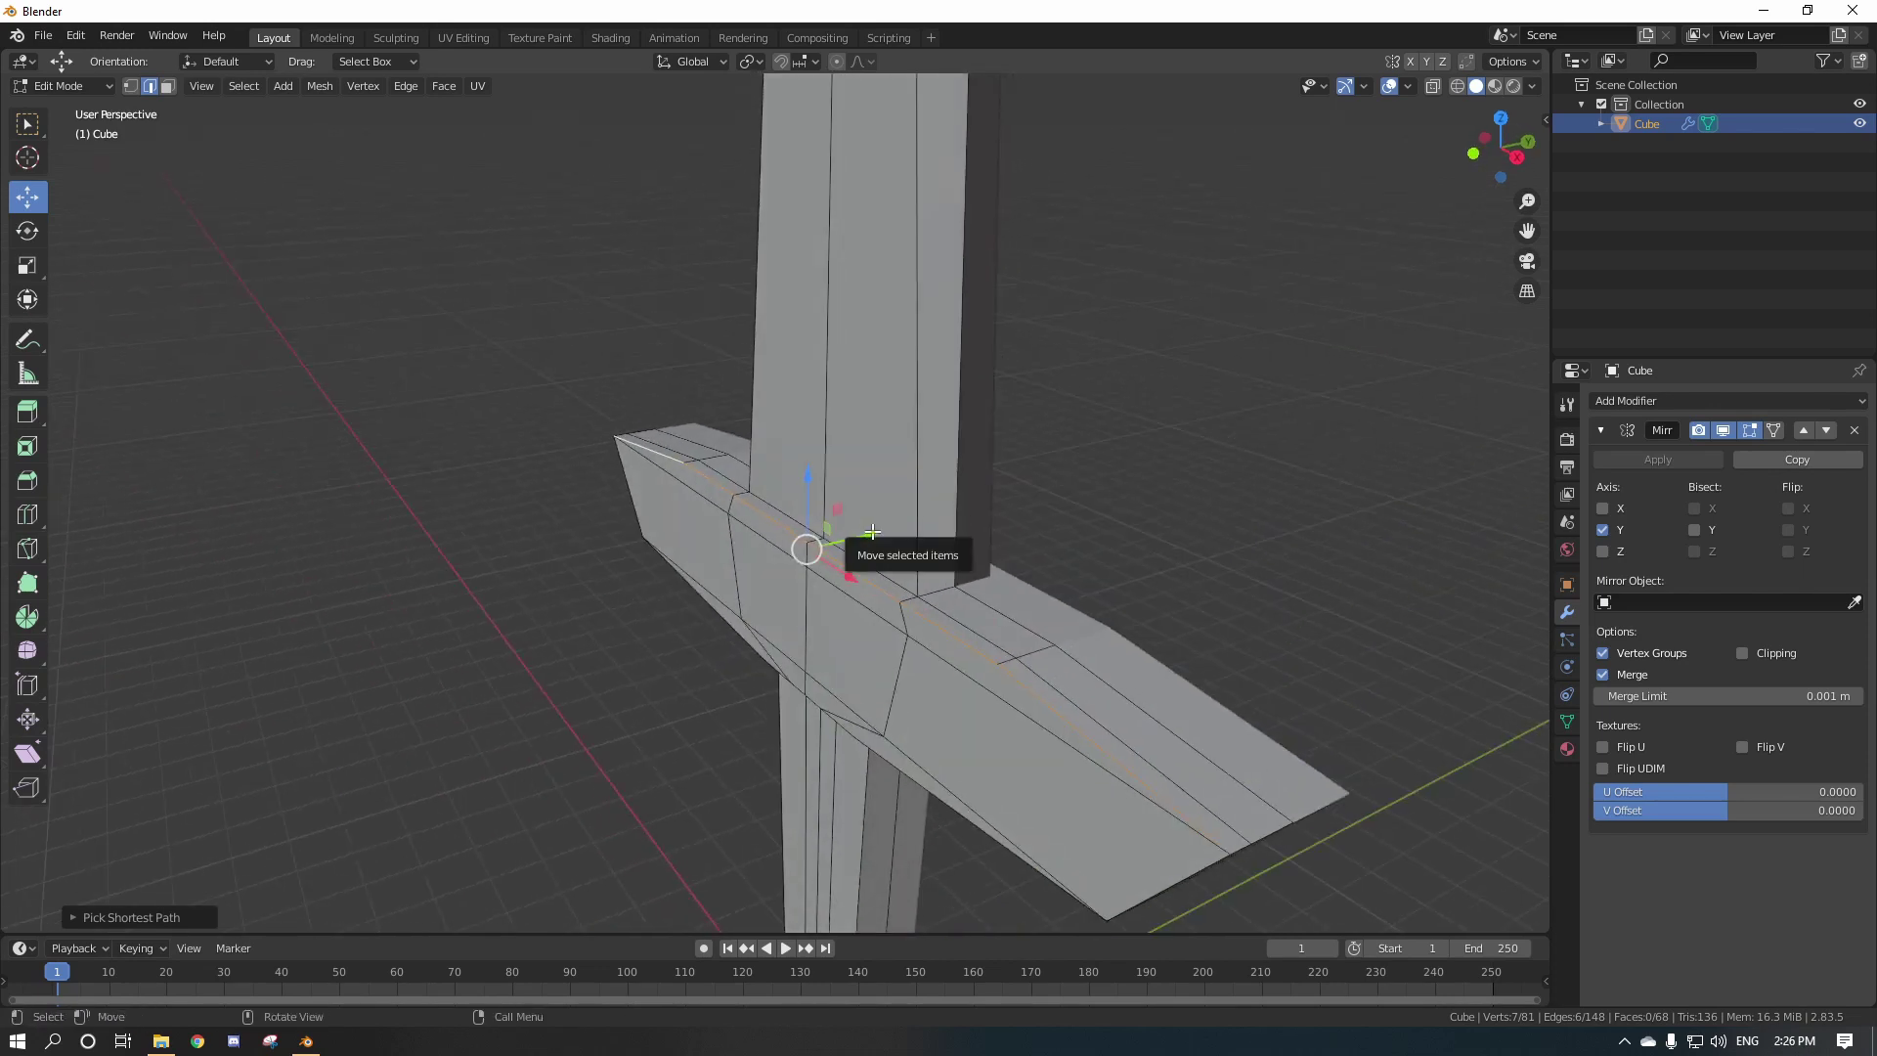
left_click(930, 653, "shift")
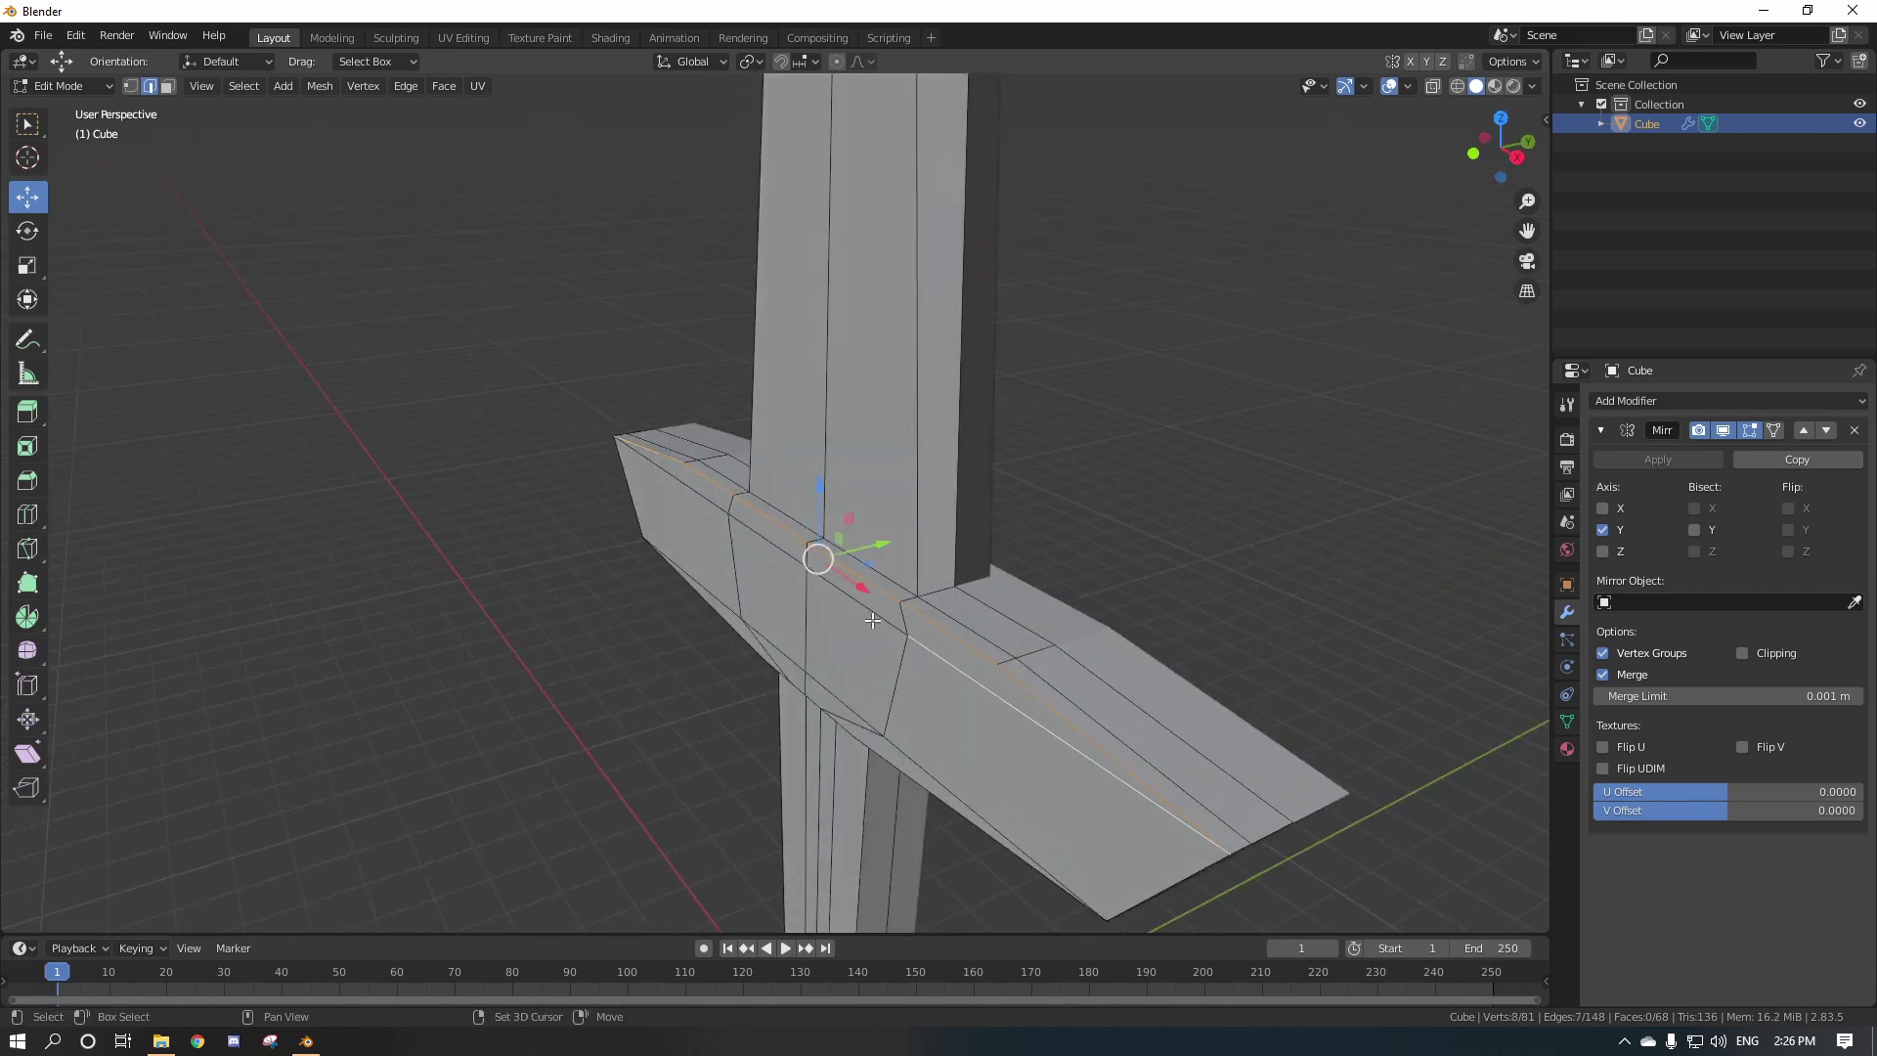
left_click(670, 473, "ctrl")
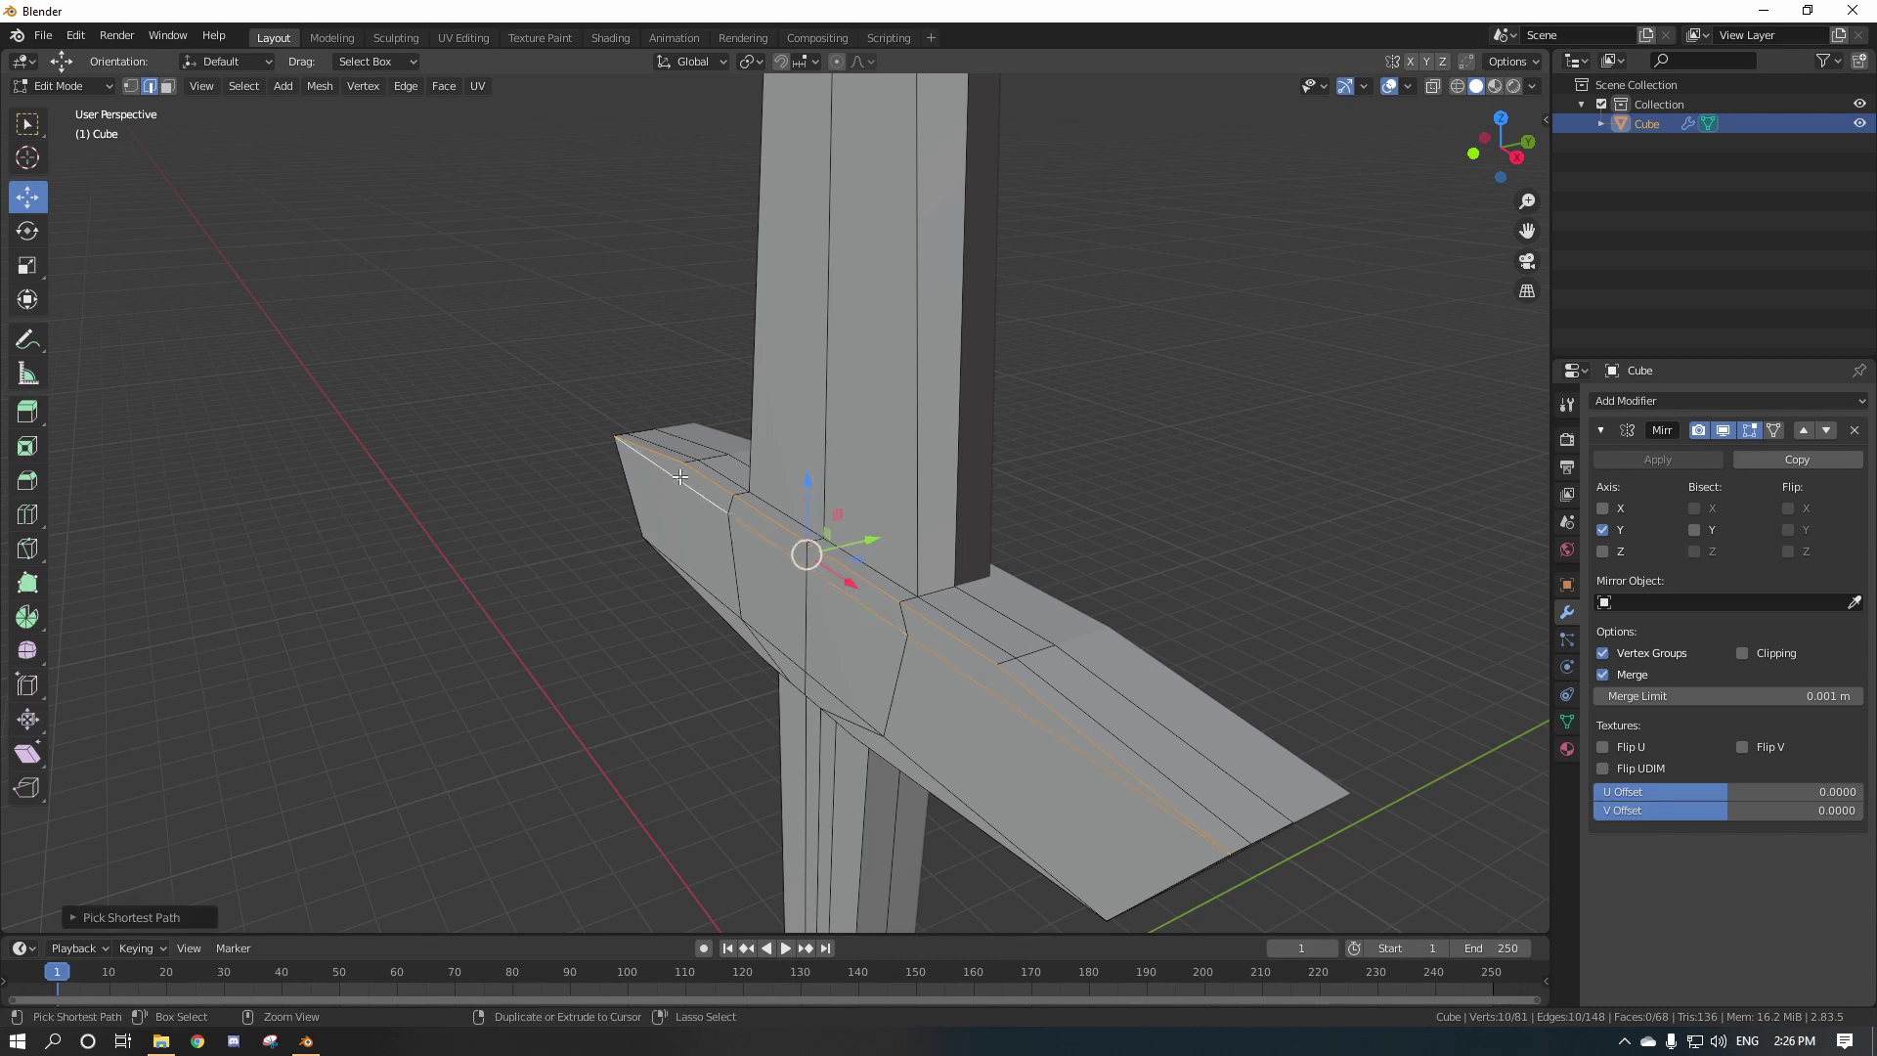
left_click_drag(871, 547, 836, 544)
scroll(836, 545, "down", 3)
middle_click_drag(1038, 651, 968, 591, "shift")
scroll(968, 591, "up", 4)
Select the two inner upper vertices at each end of the crossguard and scale all four outward along X.
key("1")
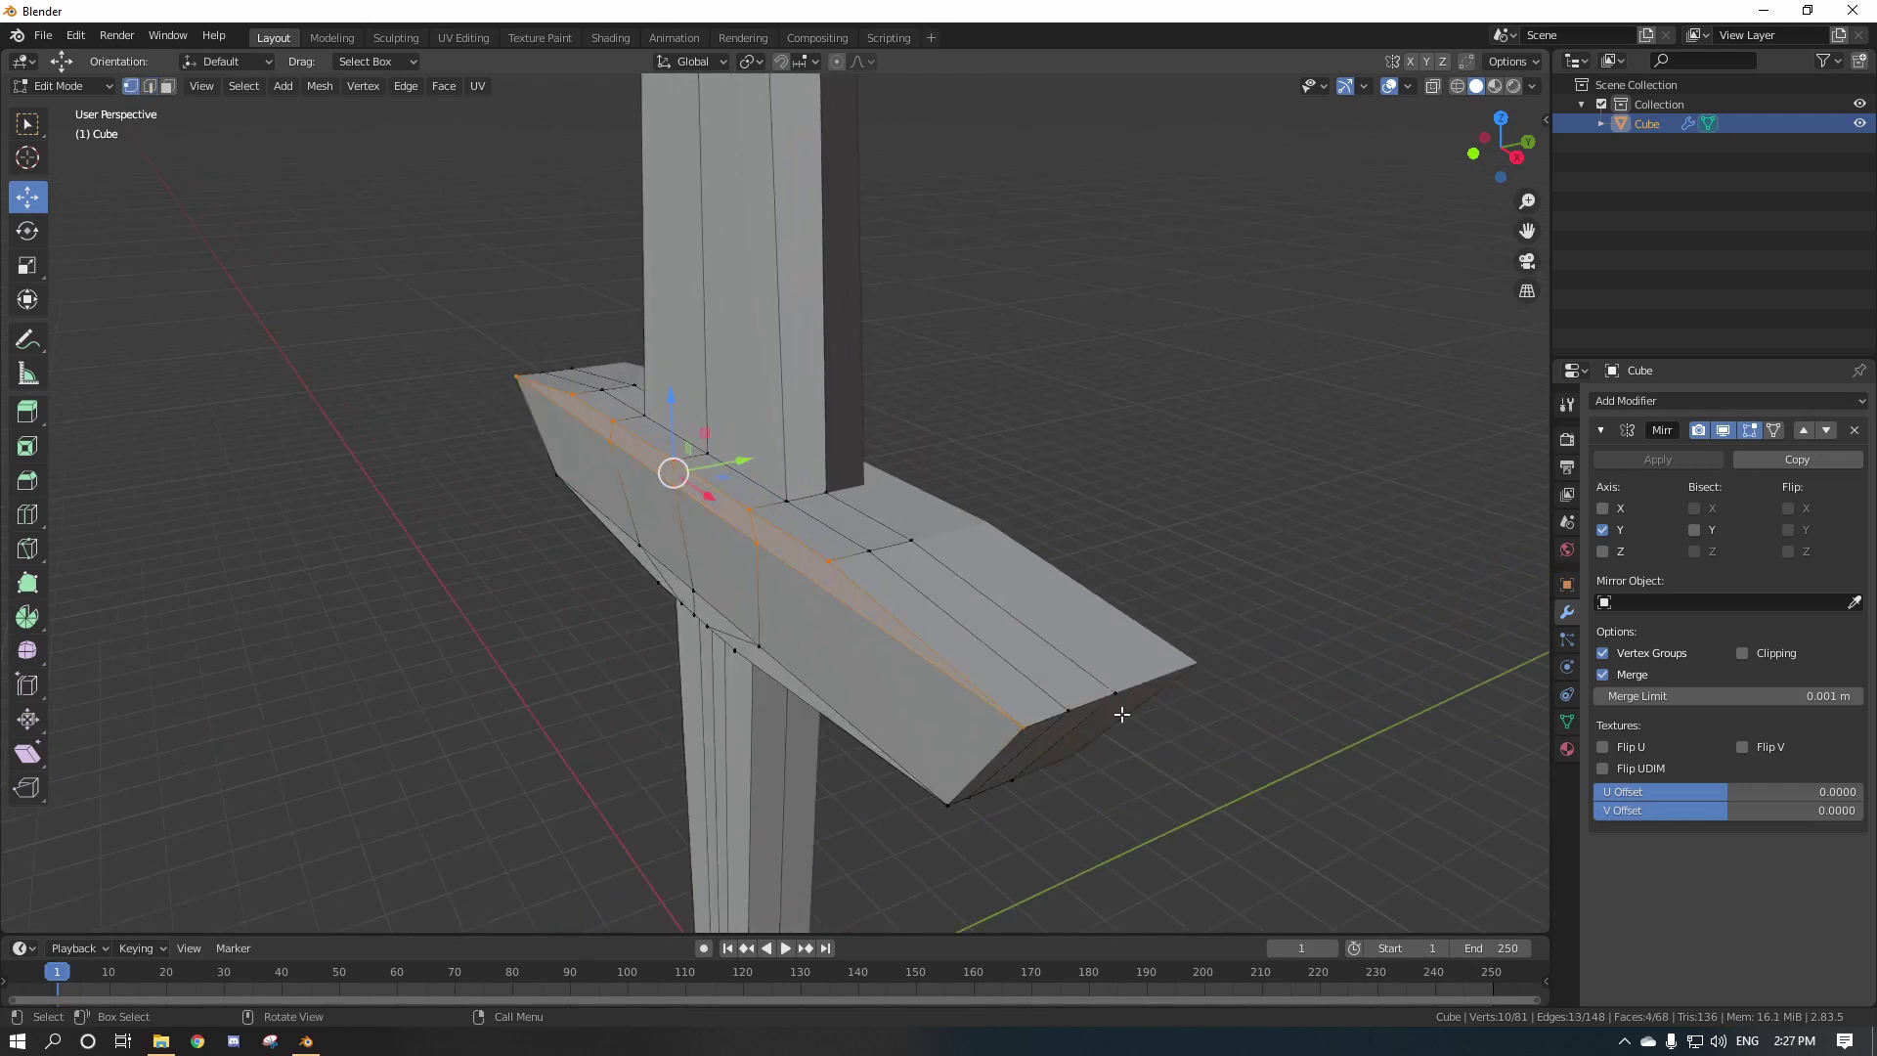
middle_click_drag(1141, 718, 1067, 675, "shift")
left_click(936, 638)
left_click(979, 623, "shift")
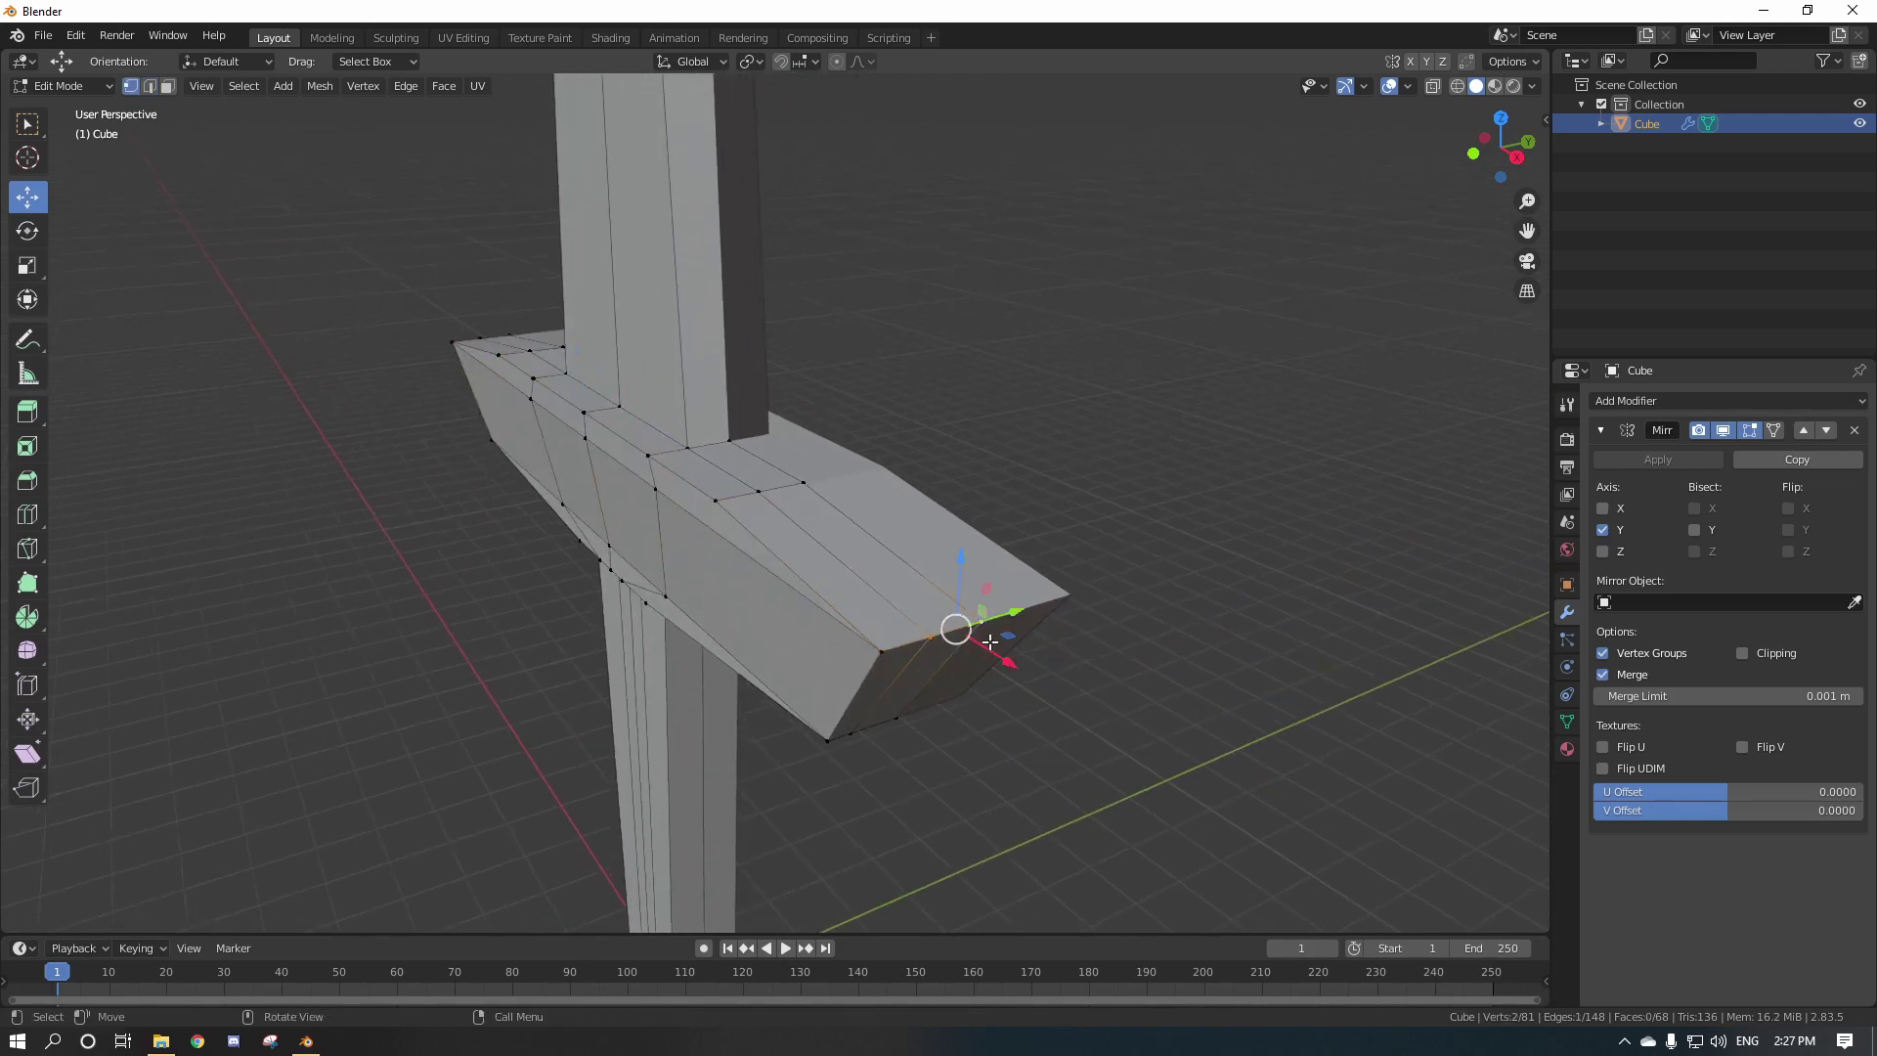
left_click_drag(990, 649, 993, 650)
middle_click_drag(993, 650, 303, 724)
left_click(193, 826, "shift")
left_click(181, 783, "shift")
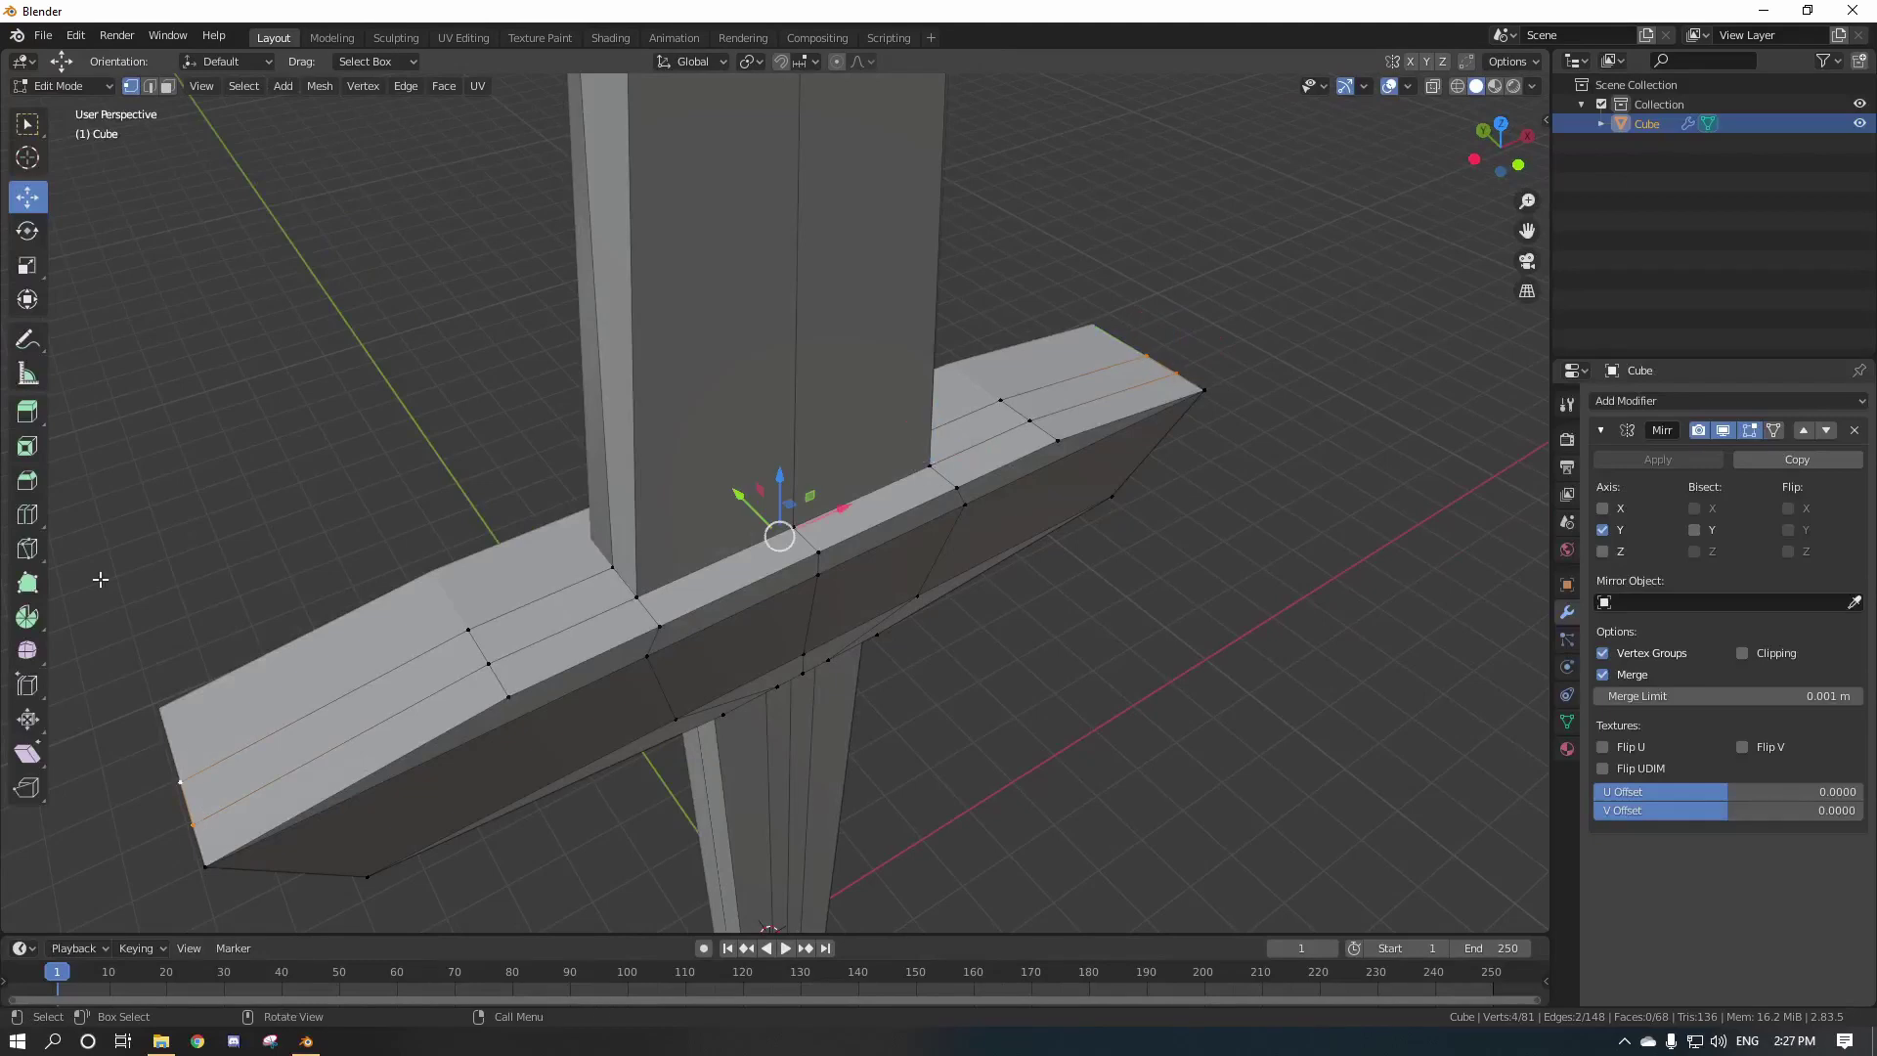
left_click(33, 271)
middle_click_drag(1218, 584, 1160, 584)
left_click_drag(798, 515, 806, 515)
Scale the two center-line vertices at the crossguard's ends further outward along X, and inspect the sword in Object Mode.
left_click(1250, 443)
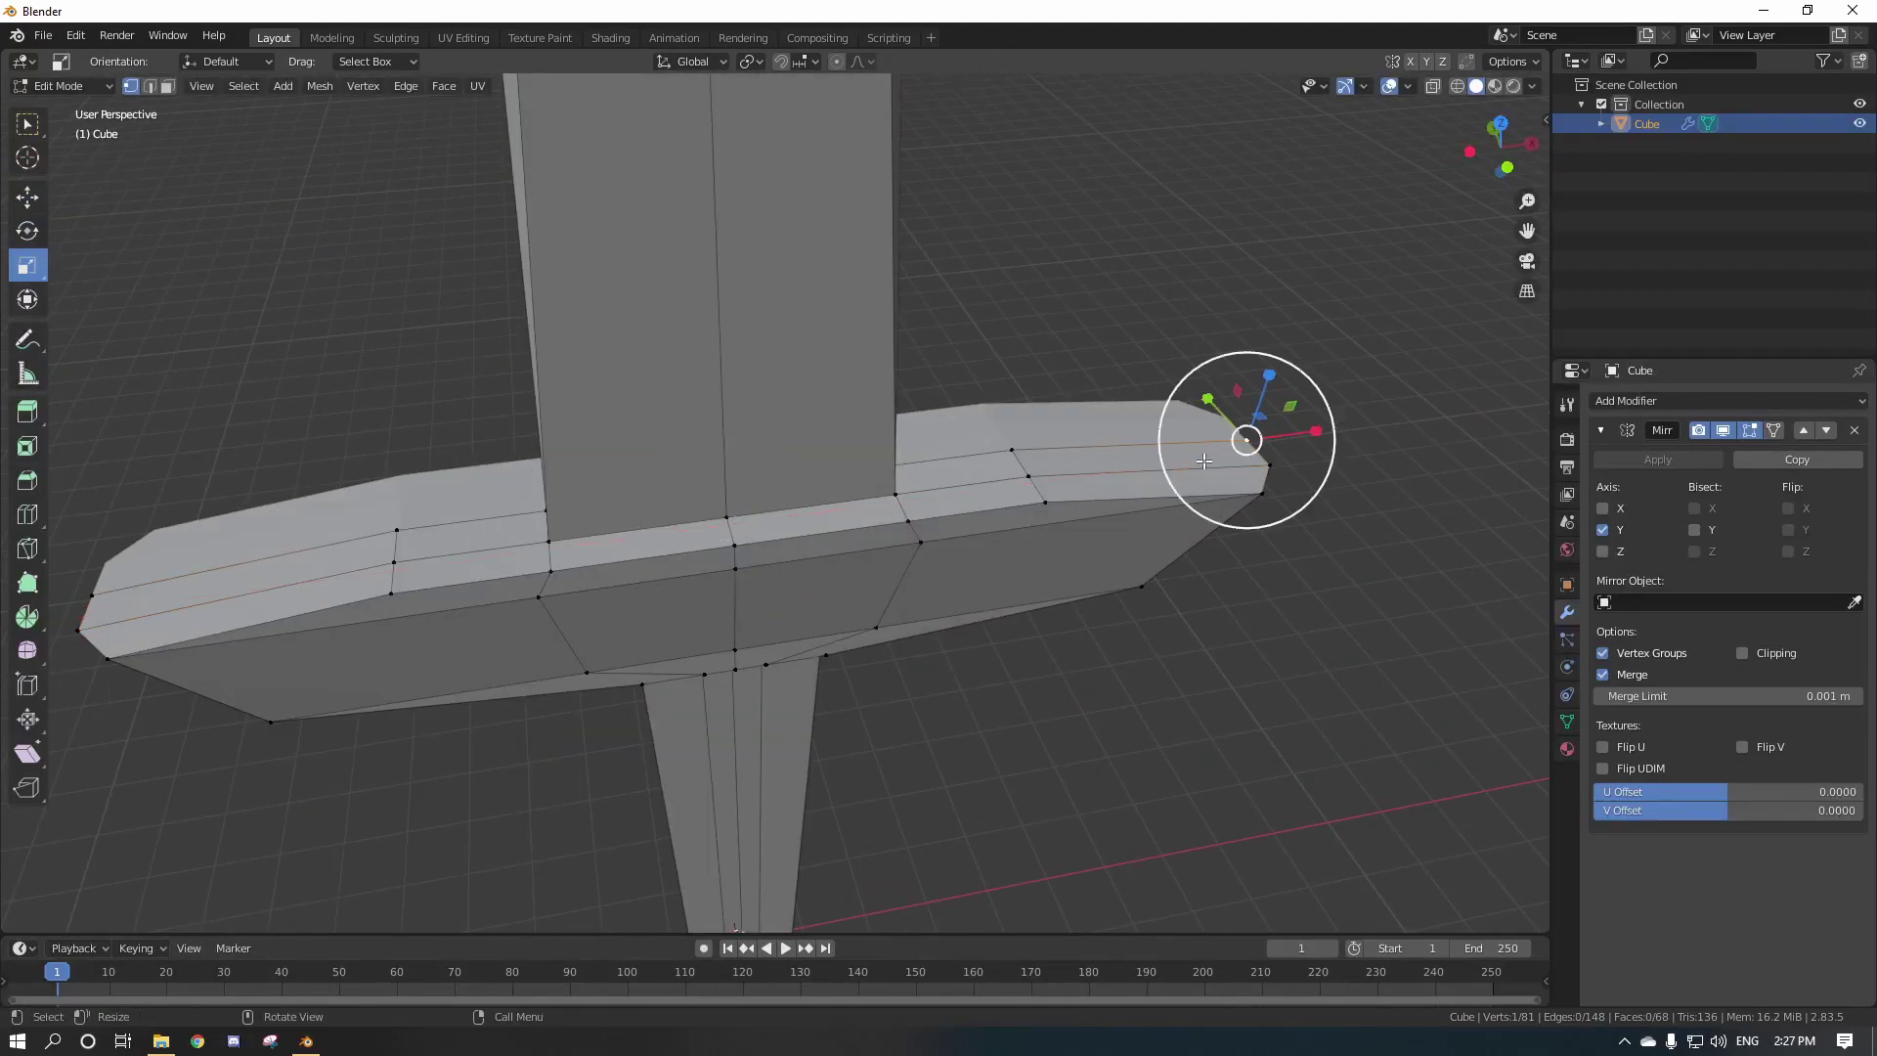
left_click(80, 598, "shift")
left_click_drag(788, 502, 795, 503)
scroll(1186, 704, "down", 4)
key("Tab")
mouse_move(1186, 703)
middle_mouse_down()
mouse_move(1099, 696)
mouse_move(889, 614)
mouse_move(1038, 492)
mouse_move(1154, 702)
middle_mouse_up()
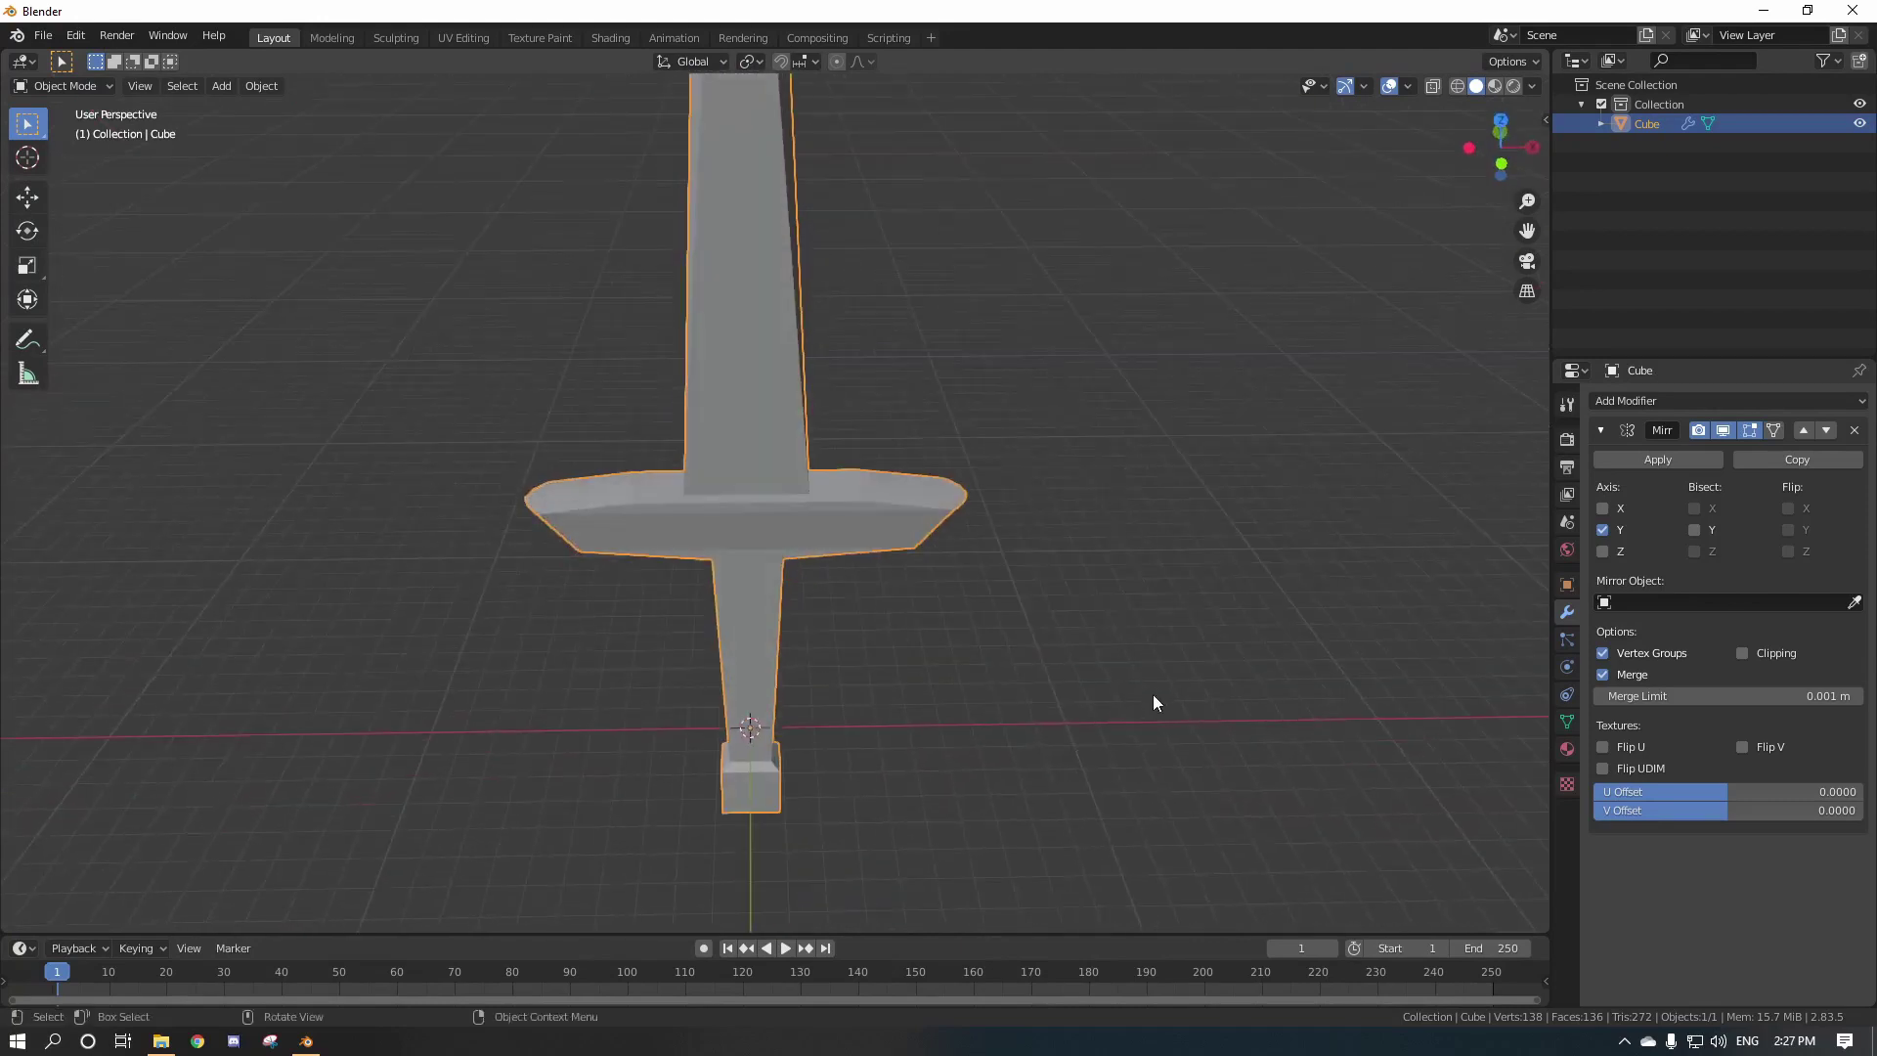
scroll(1153, 696, "down", 4)
middle_click_drag(966, 512, 804, 723, "shift")
scroll(913, 645, "up", 3)
Move the ridge vertex at the blade's base outward along Y, and check the blade in Object Mode.
key("Tab")
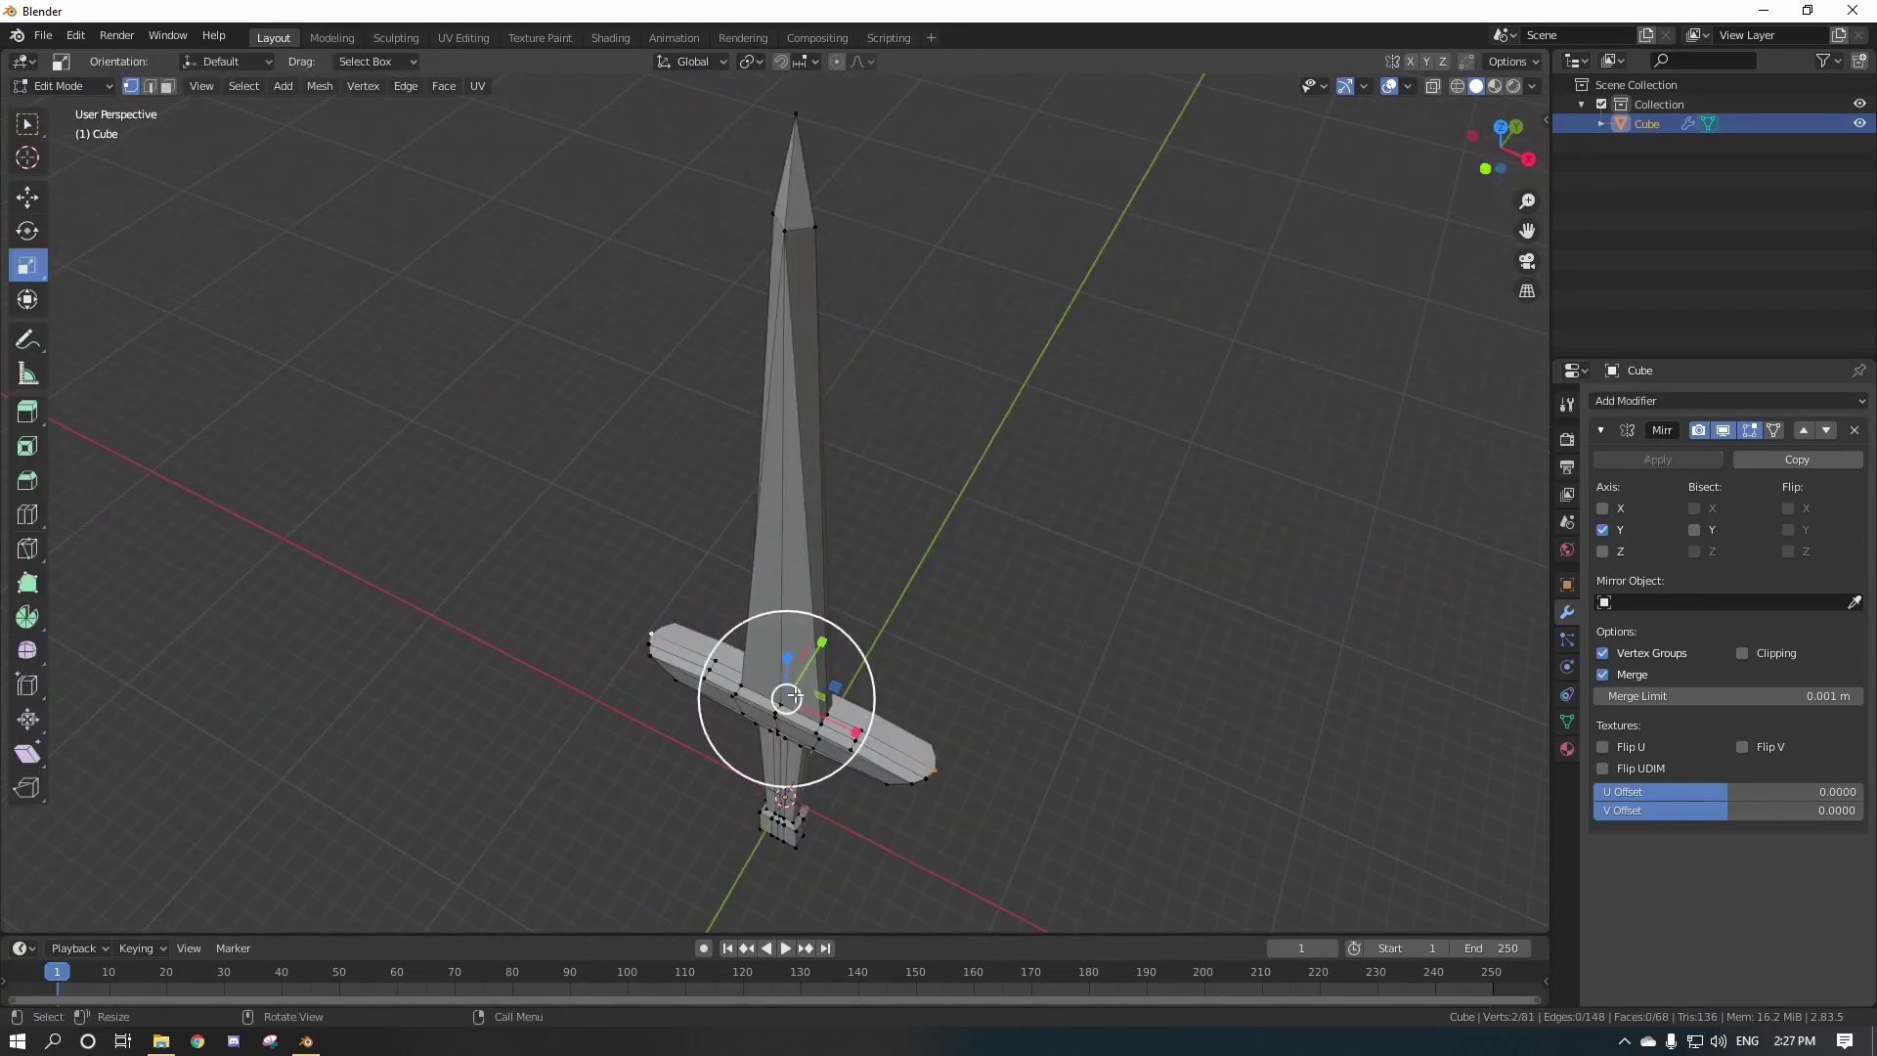
left_click(781, 704)
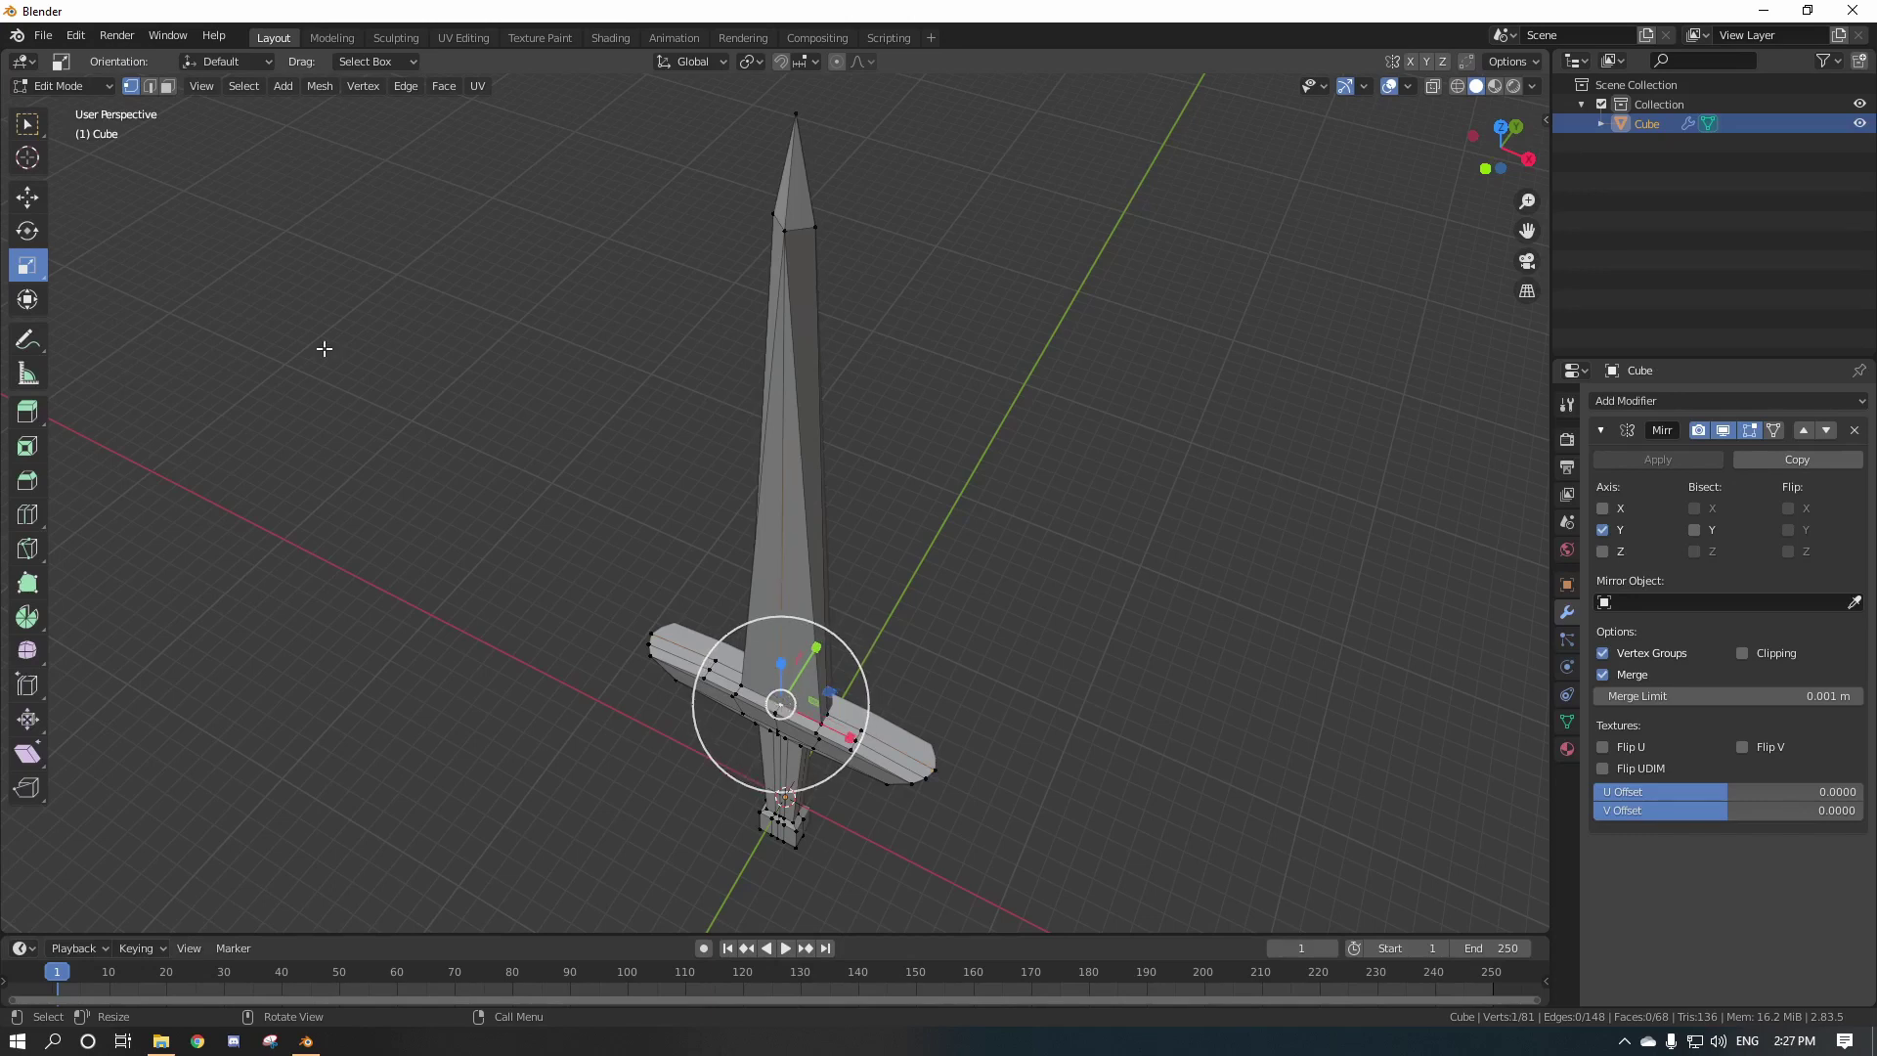
left_click(27, 196)
left_click(783, 230, "shift")
middle_click_drag(792, 276, 799, 522)
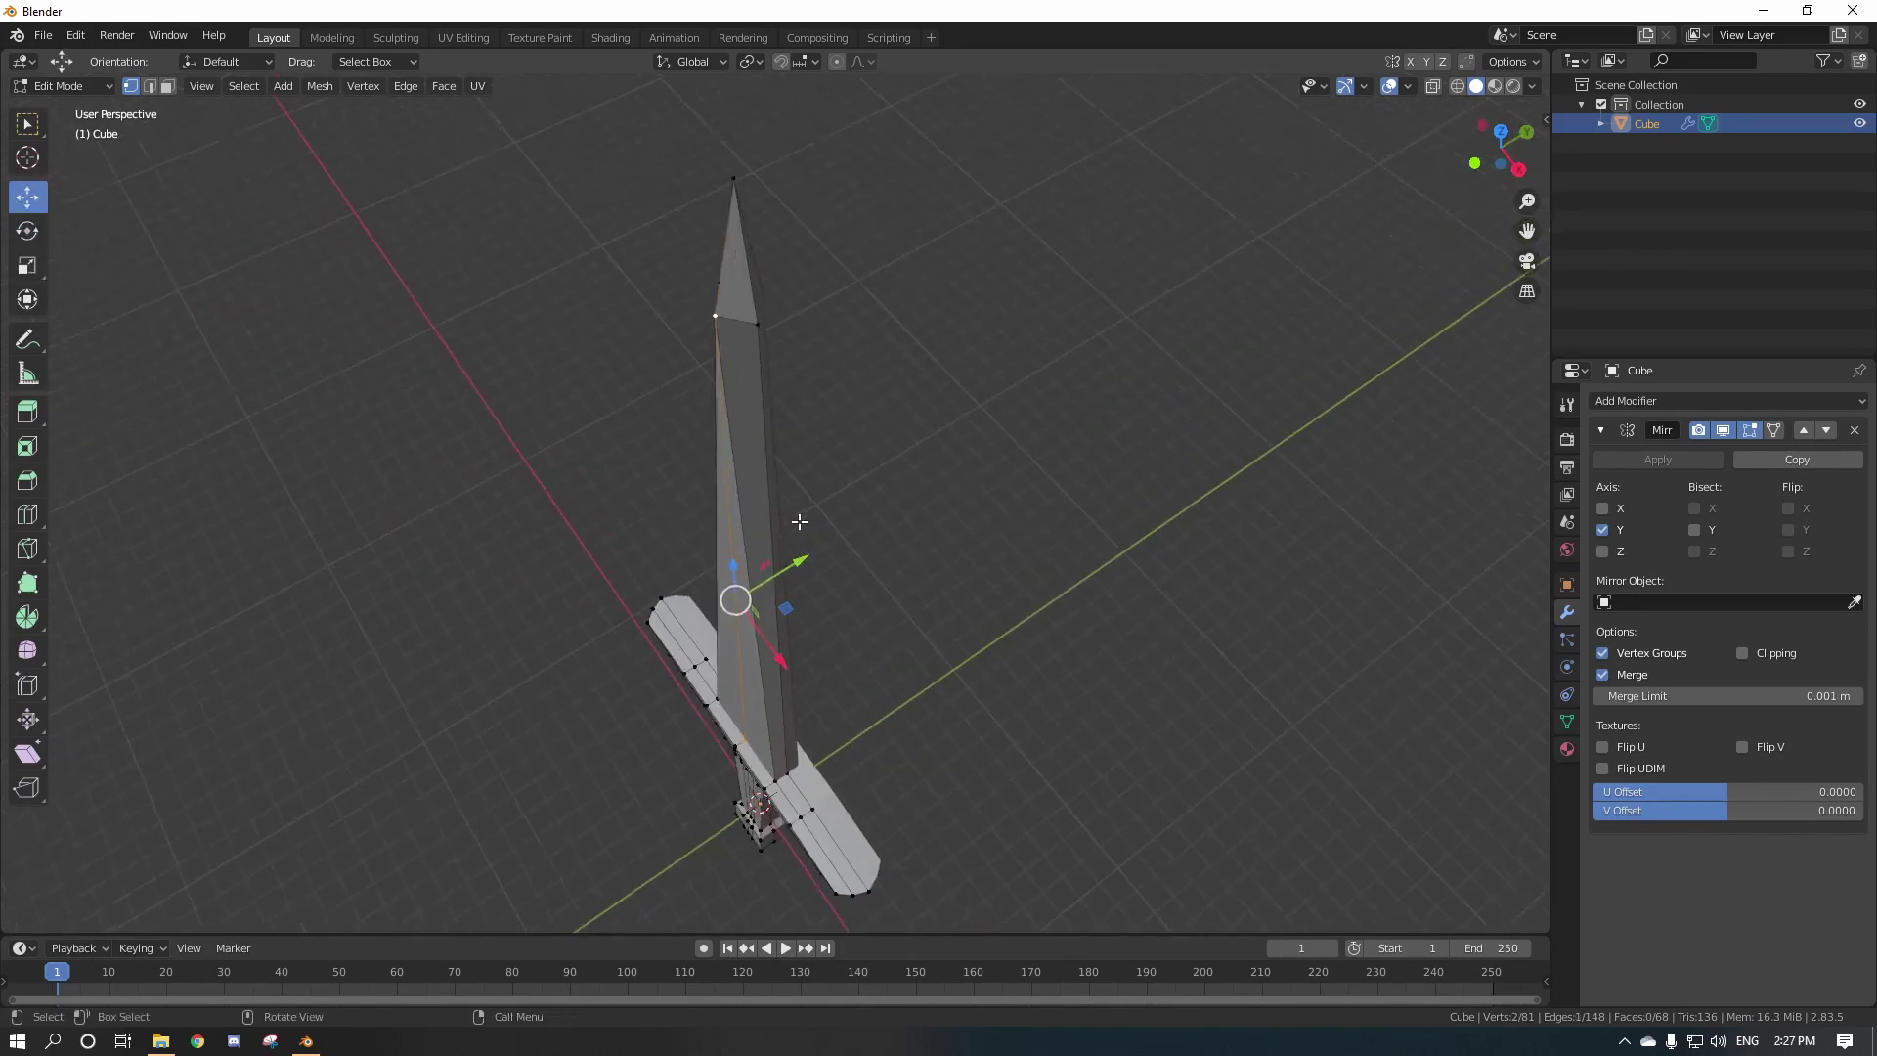
left_click(746, 743)
left_click_drag(795, 702, 787, 703)
key("Tab")
scroll(907, 711, "up", 5)
middle_click_drag(907, 712, 951, 657)
Select the two outer vertices at the blade's base, scale them outward along X, and inspect the sword in Object Mode.
key("Tab")
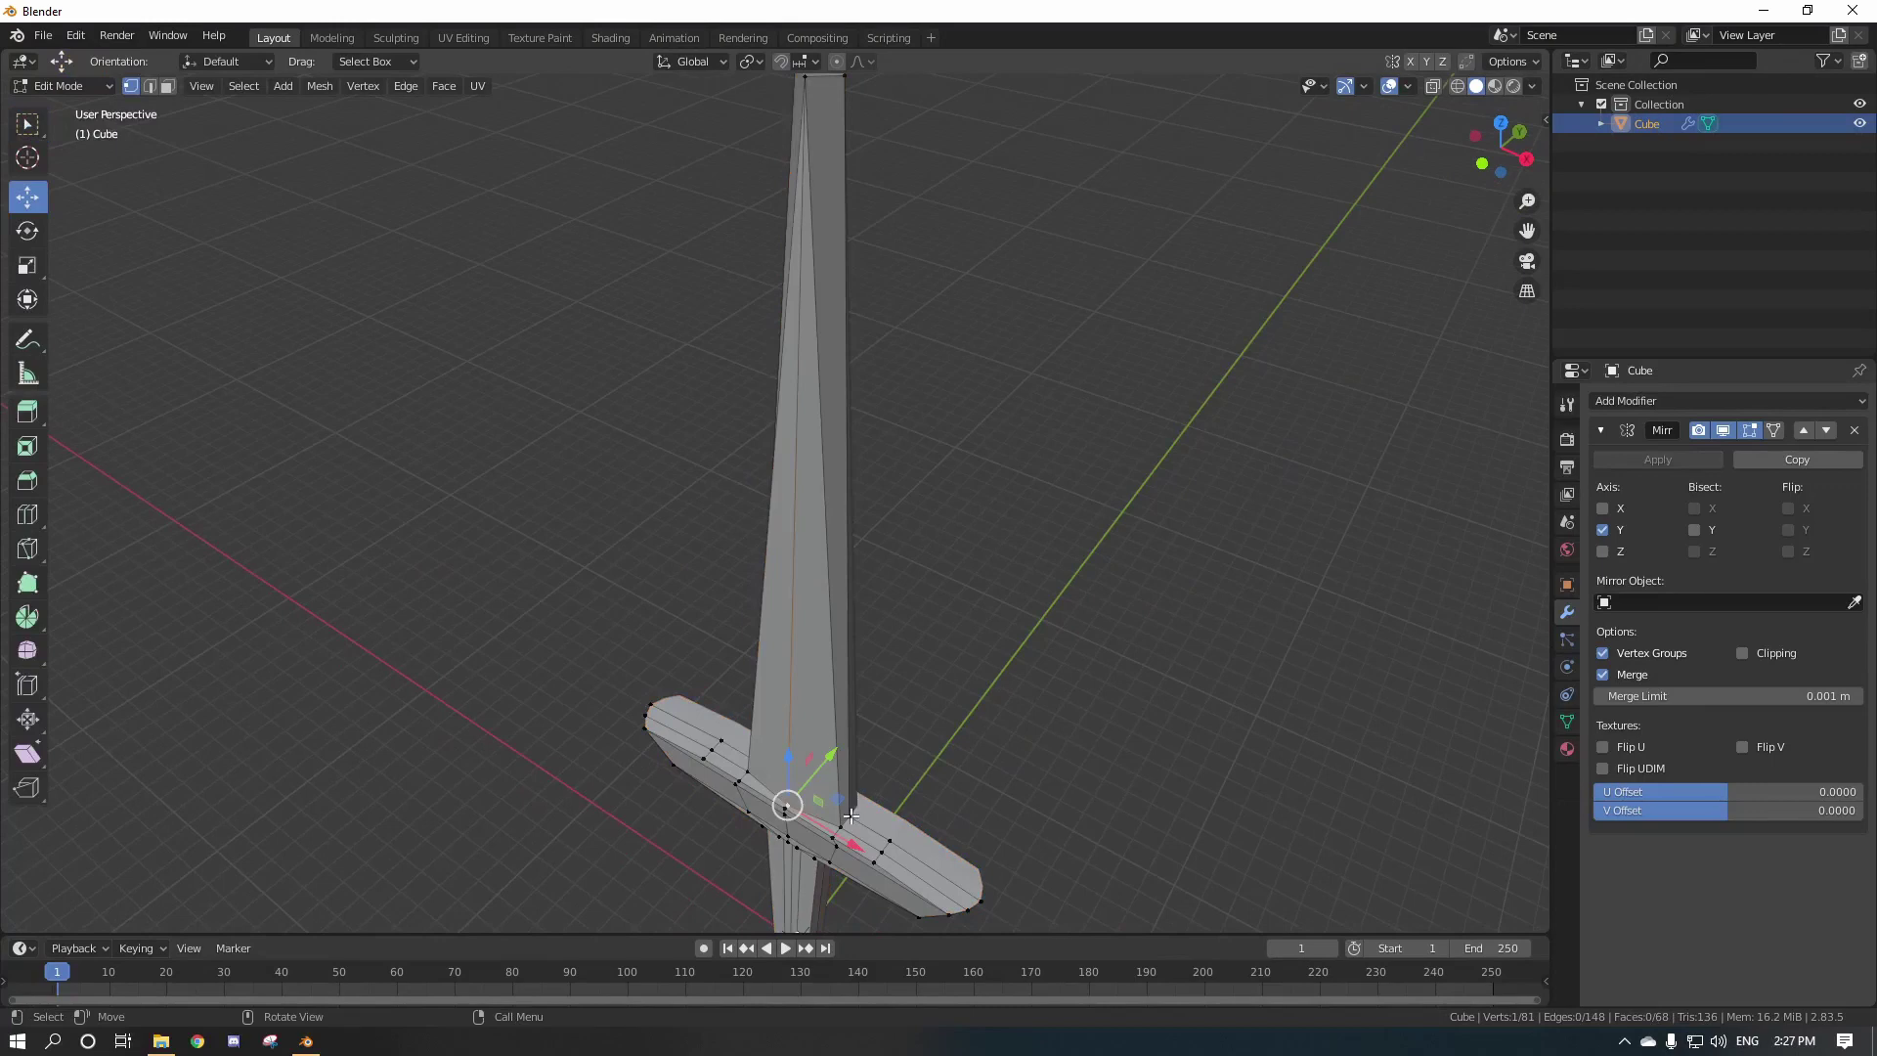
left_click(850, 818)
middle_click_drag(850, 775, 992, 805)
left_click(849, 688, "shift")
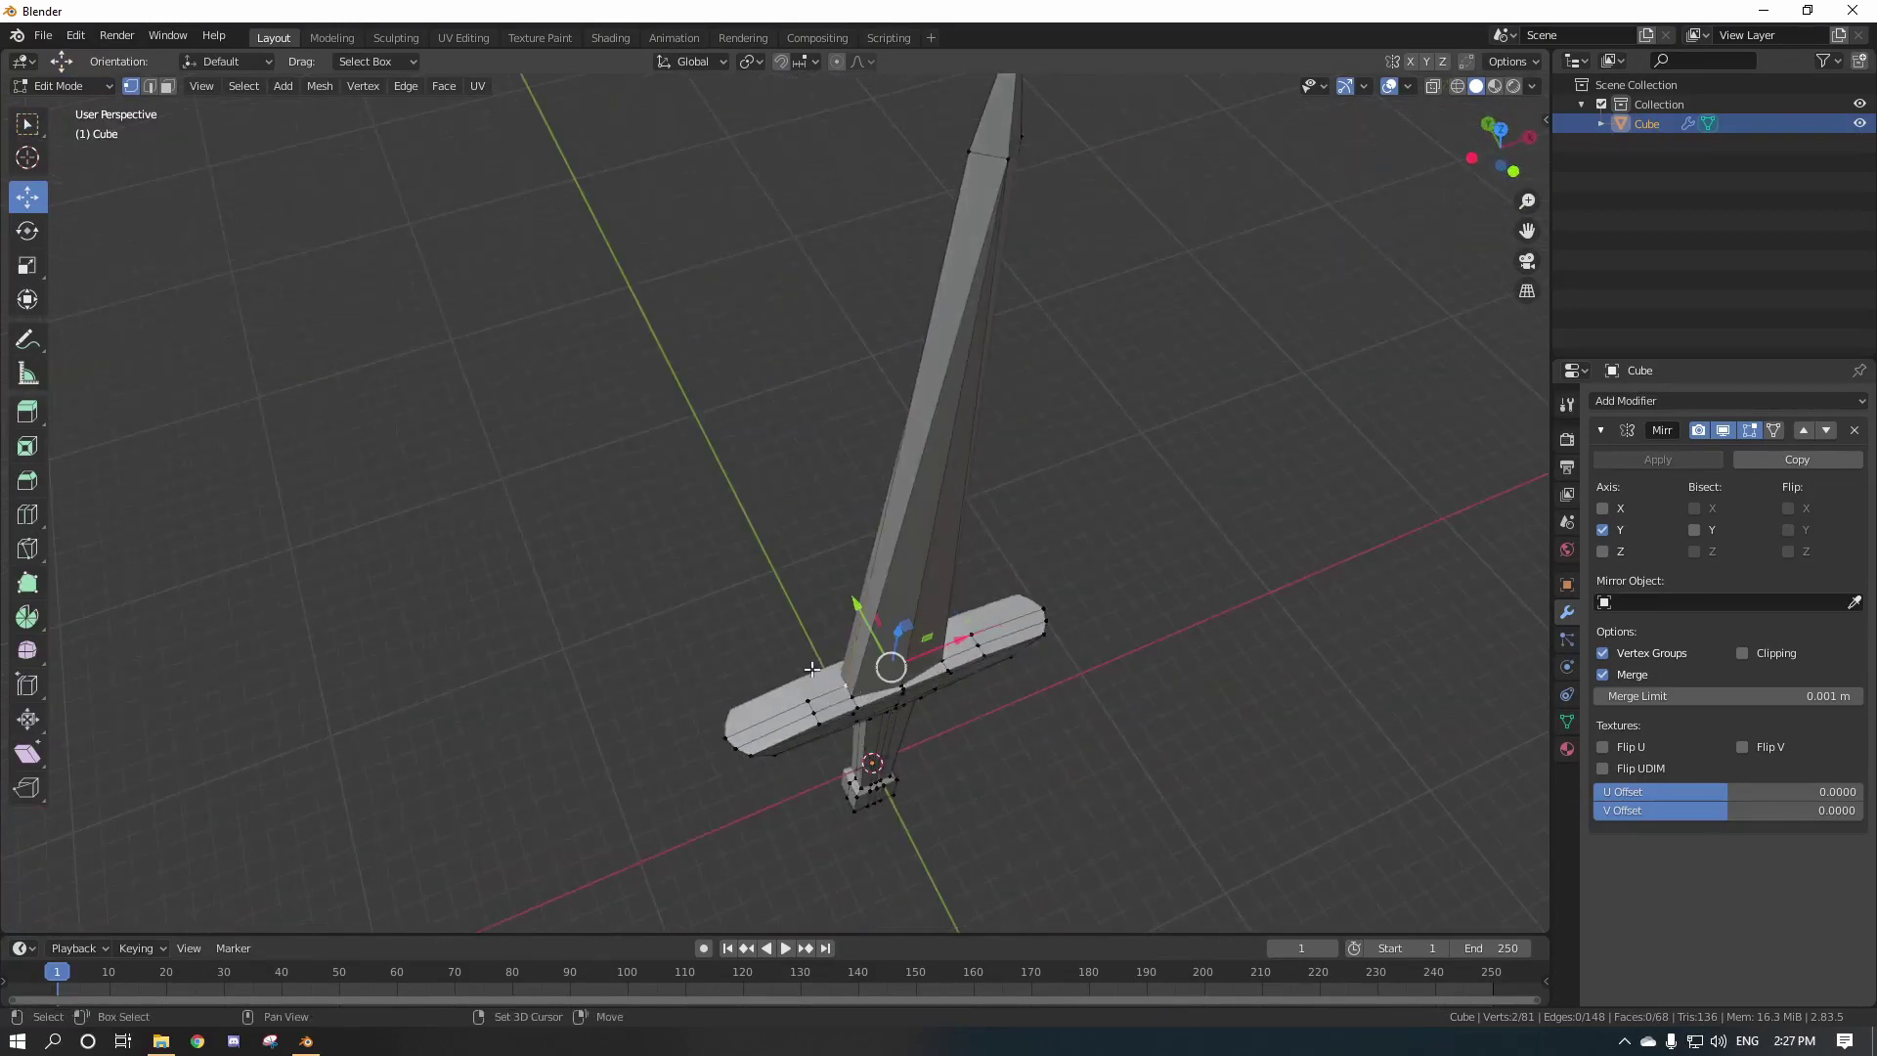
left_click(28, 265)
left_click_drag(962, 635, 992, 631)
scroll(1124, 663, "down", 3)
middle_click_drag(1124, 663, 1029, 514)
scroll(1054, 657, "up", 3)
key("Tab")
scroll(1036, 606, "down", 3)
middle_click_drag(1047, 695, 974, 587)
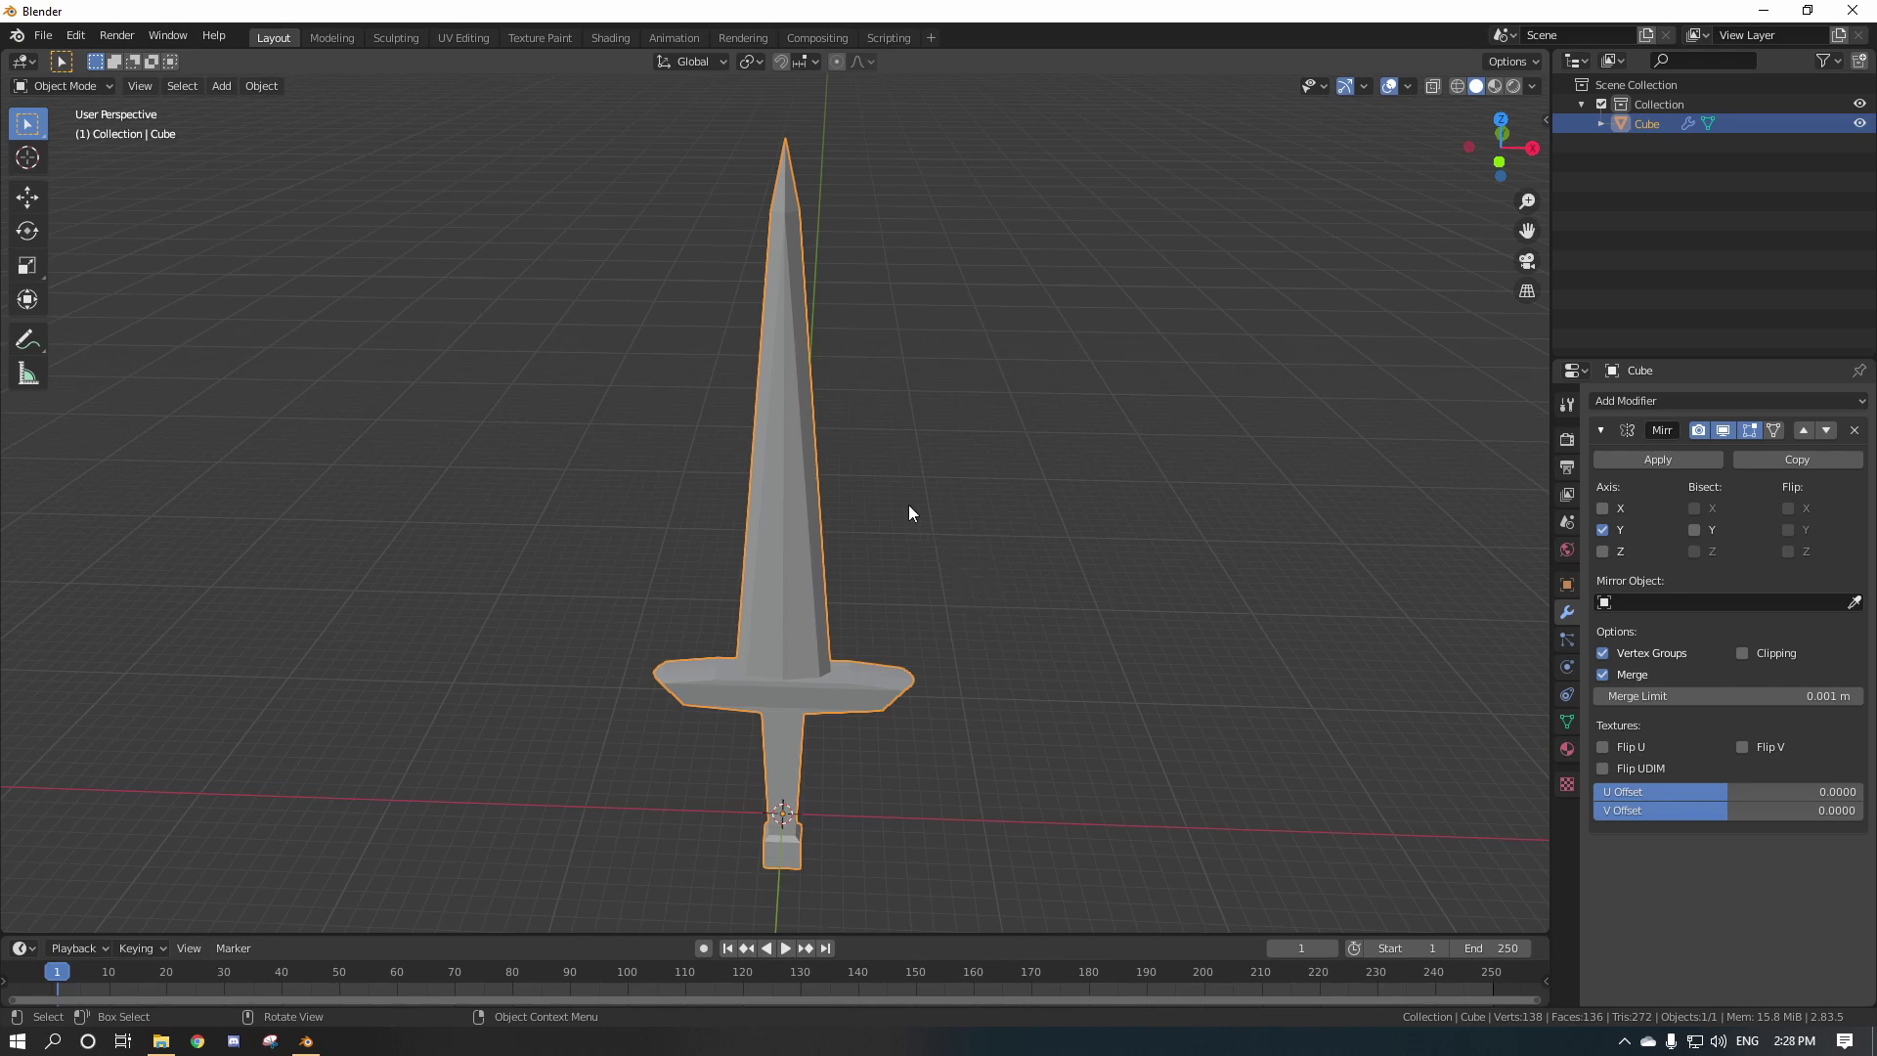
In face select mode, box-select the blade's faces through the mesh in a see-through front view and check the selection in solid shading.
middle_click_drag(909, 507, 894, 540)
key("Tab")
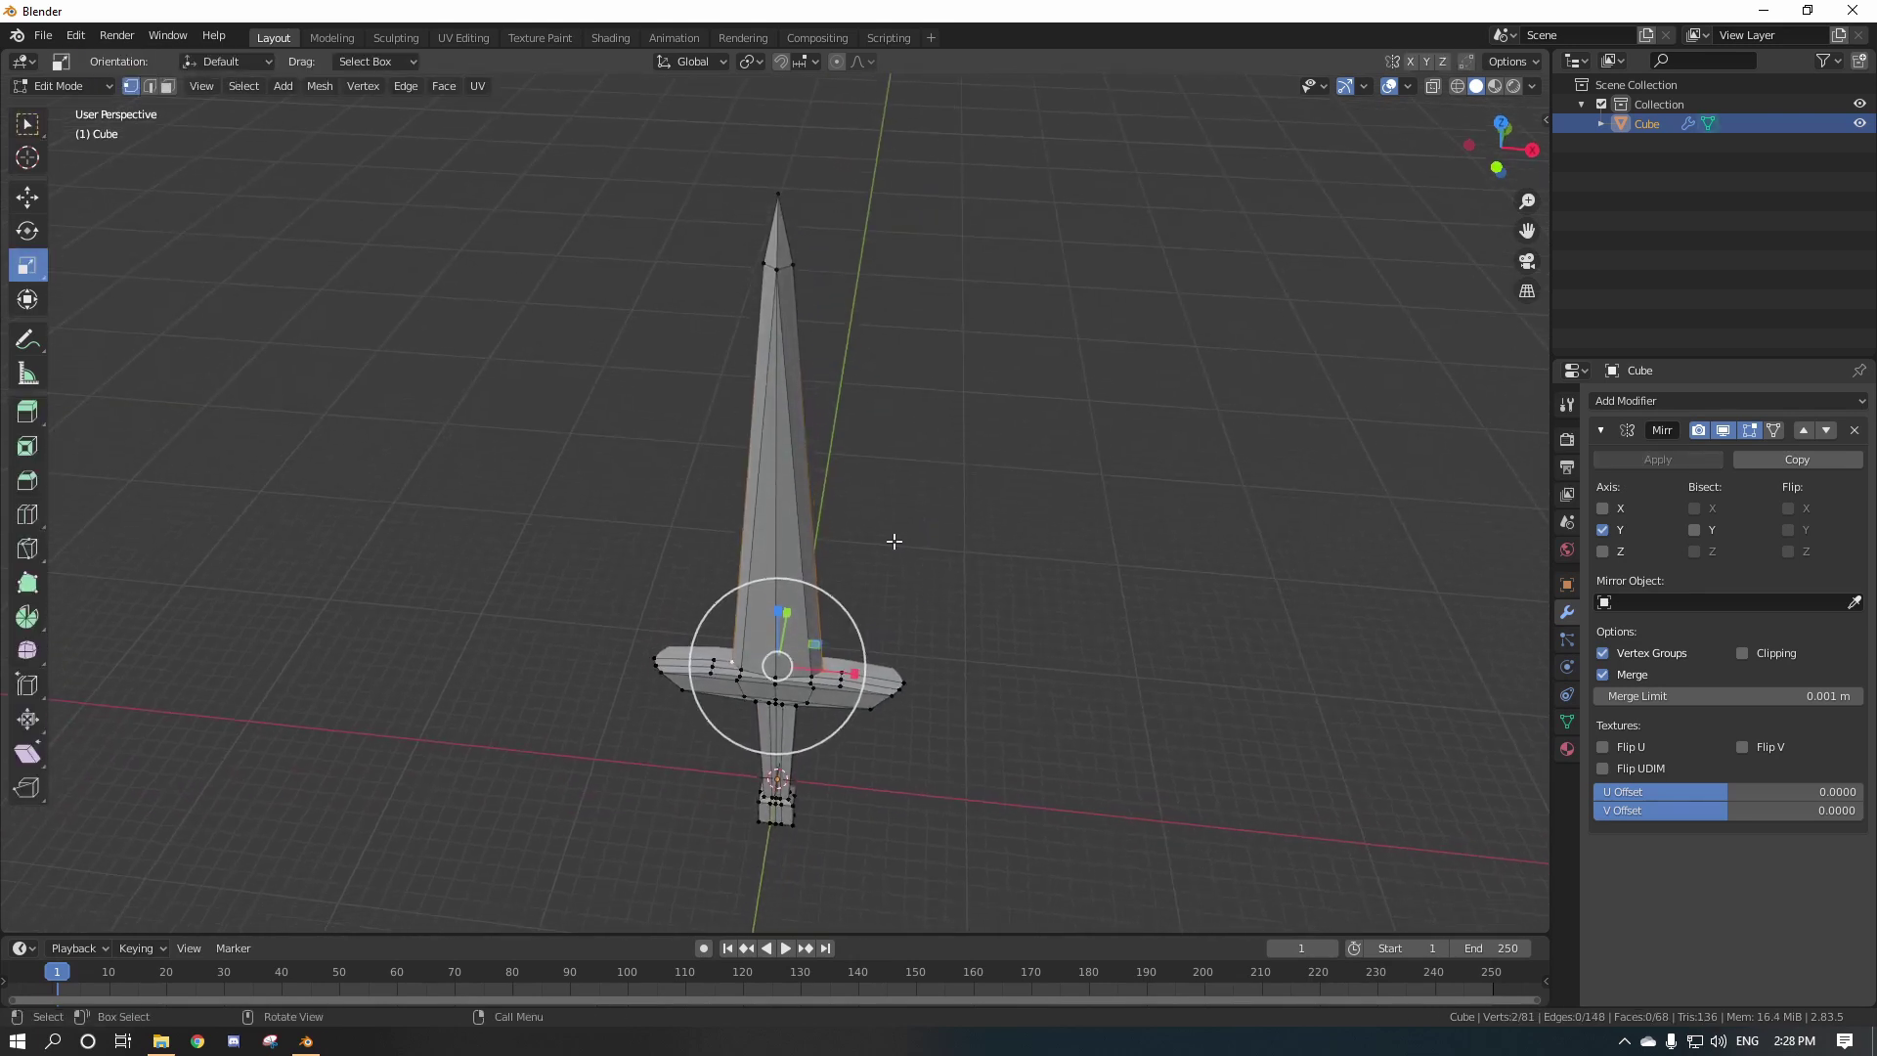
key("3")
left_click(1497, 167)
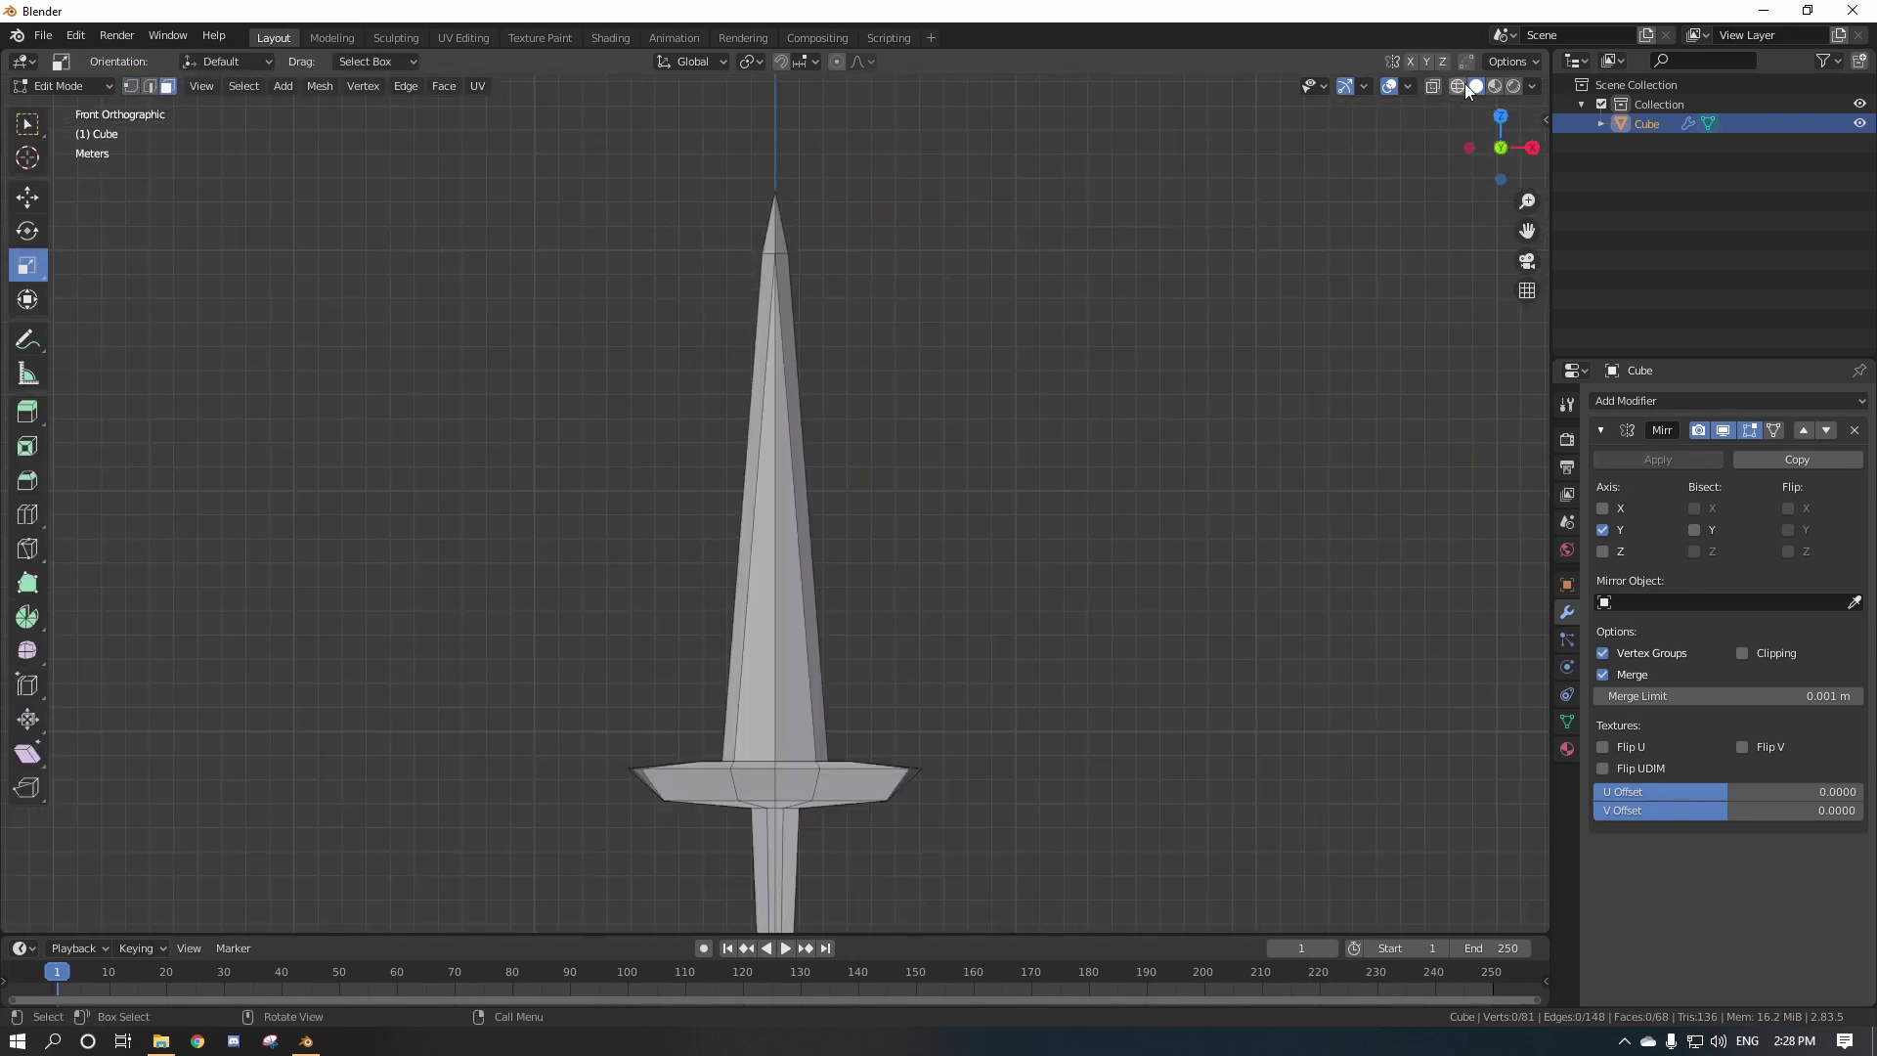
left_click(1433, 86)
left_click_drag(598, 132, 947, 647)
middle_click_drag(1024, 487, 964, 570)
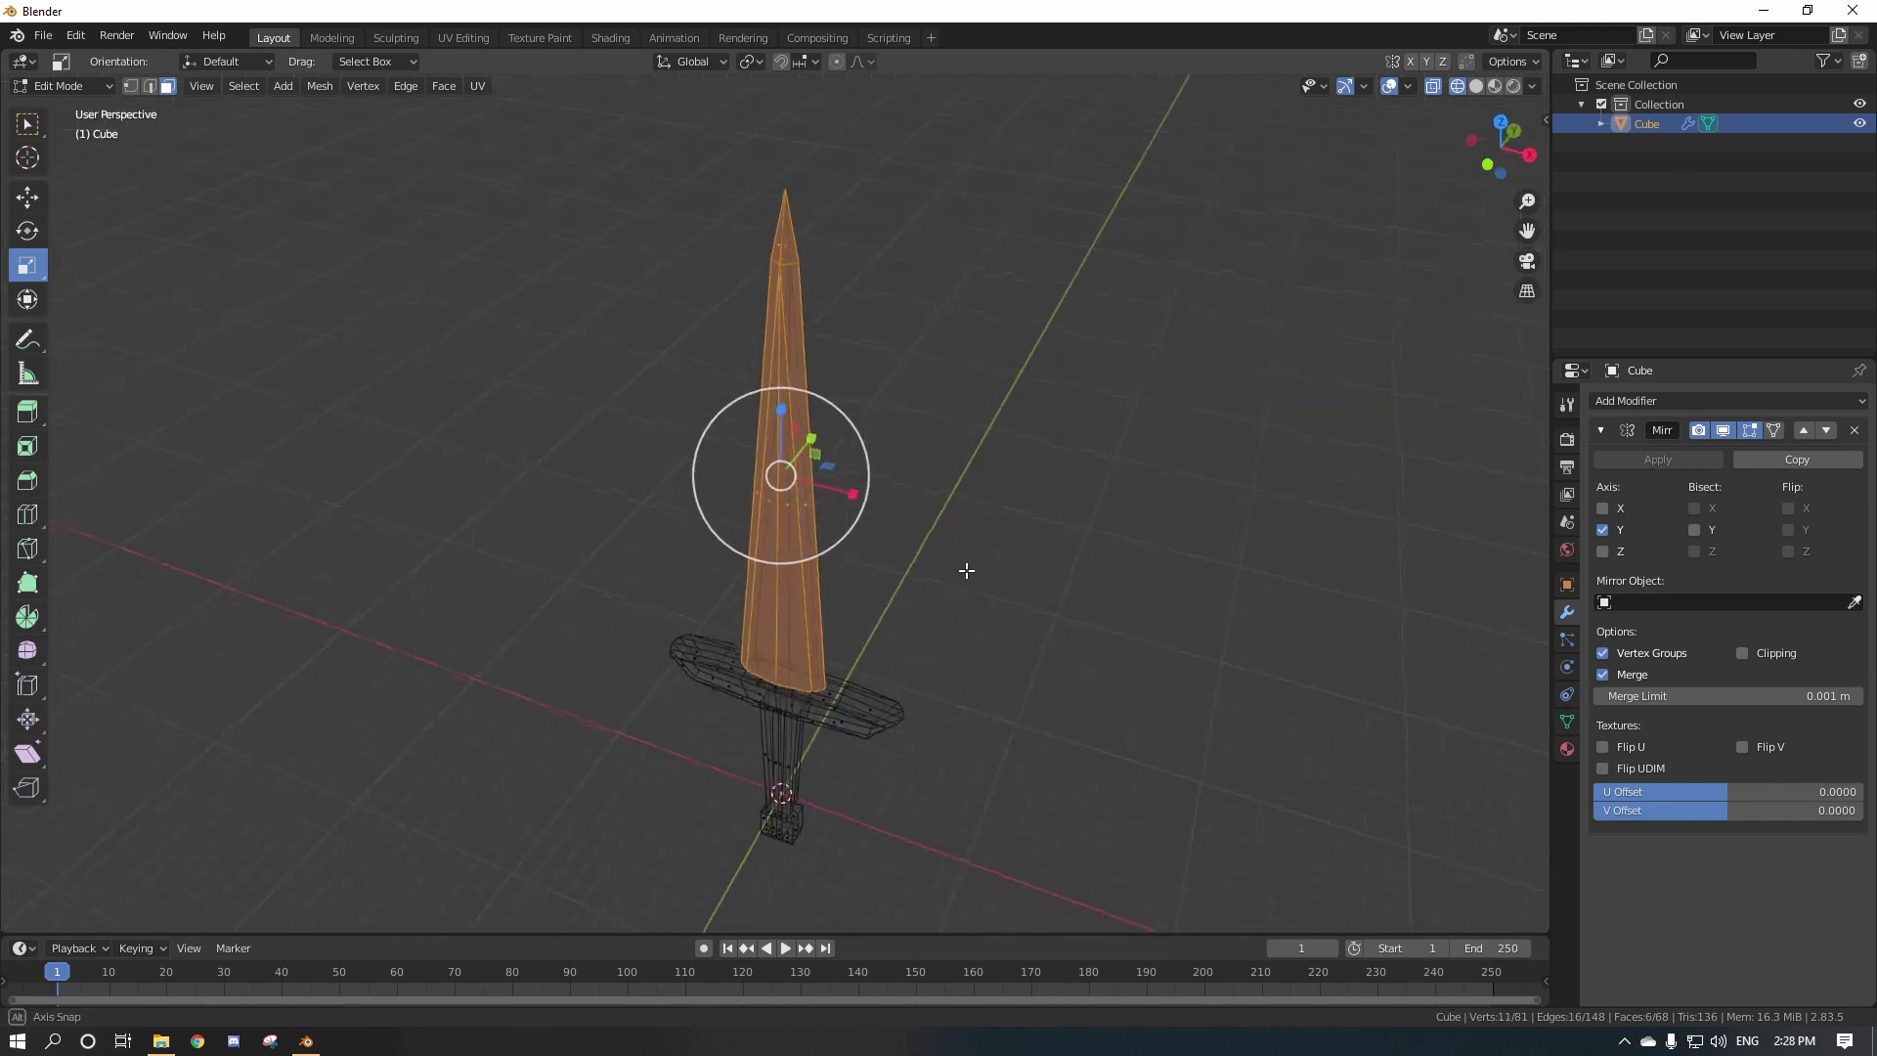
left_click(1476, 87)
mouse_move(1136, 381)
middle_mouse_down()
mouse_move(834, 368)
mouse_move(1317, 373)
mouse_move(1056, 431)
mouse_move(905, 537)
mouse_move(988, 411)
middle_mouse_up()
left_click(1522, 156)
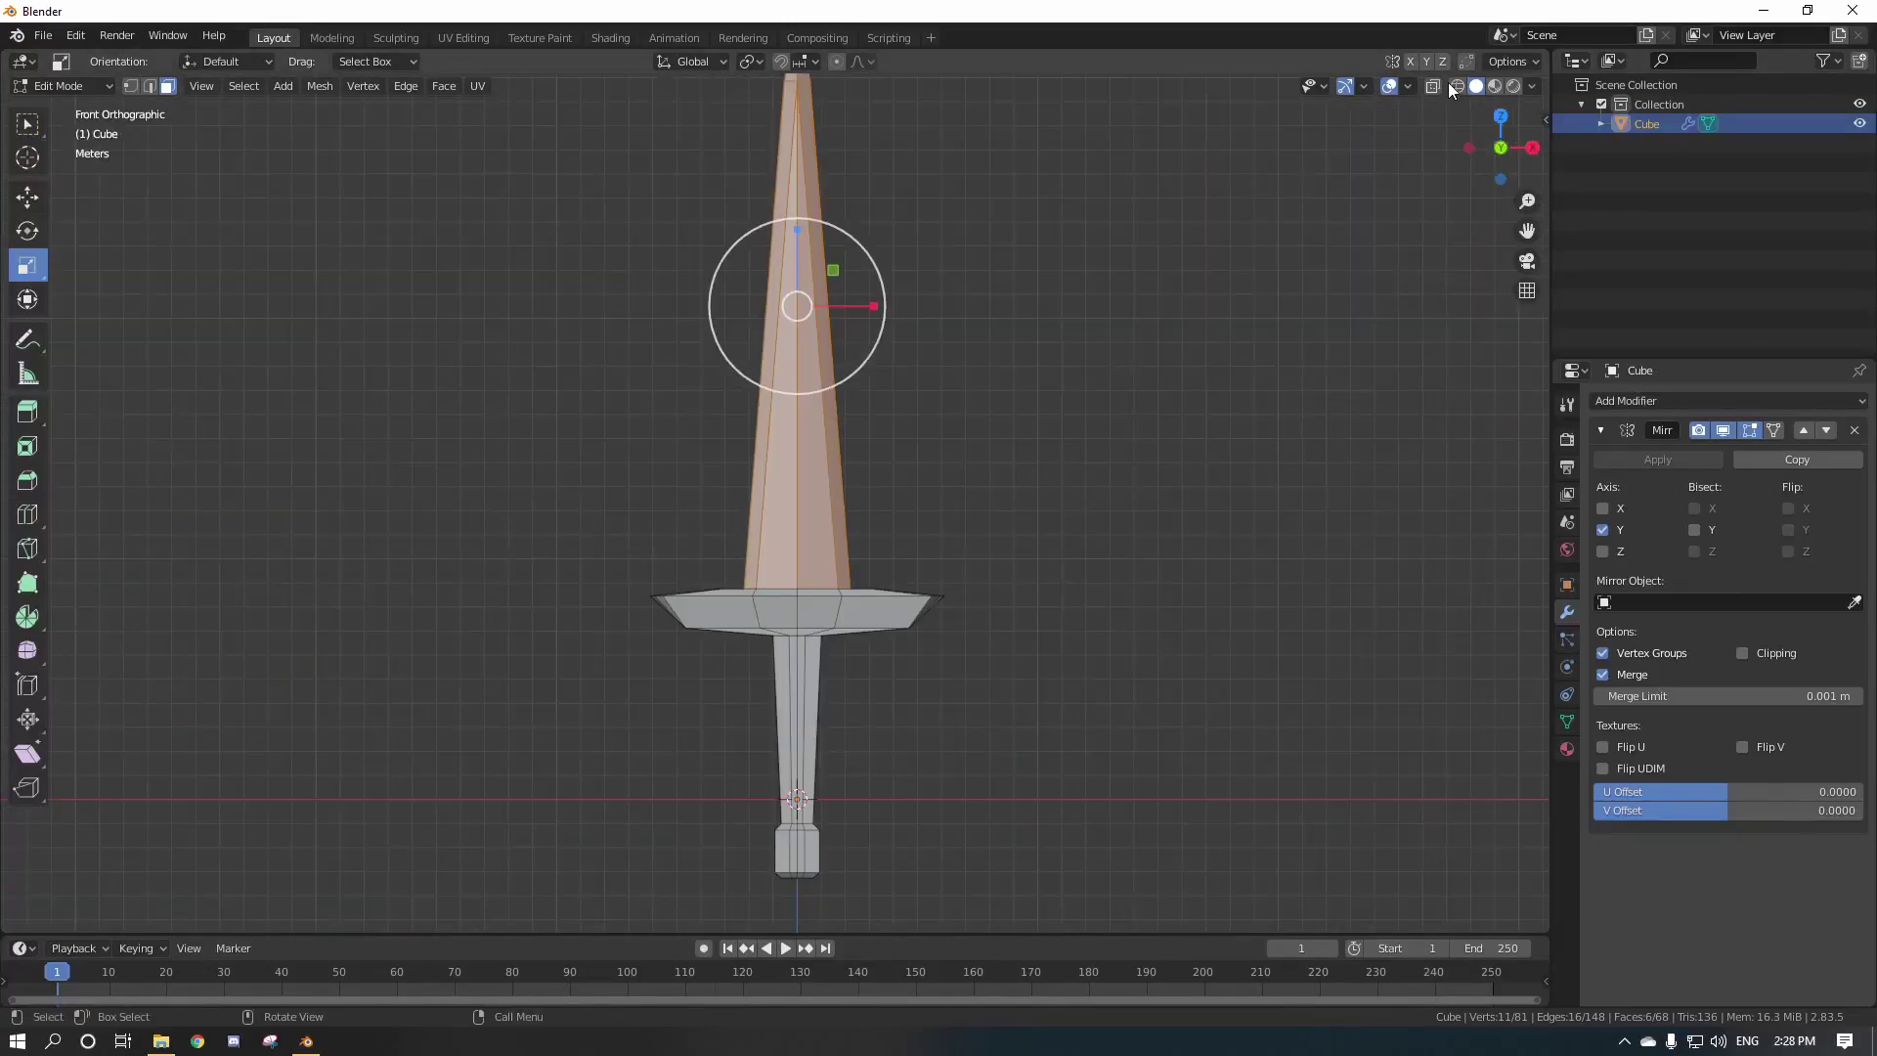
Box-select the crossguard's faces through the mesh in a wireframe front view, inspect the selection, and clear it.
key("shift+z")
scroll(702, 578, "up", 3)
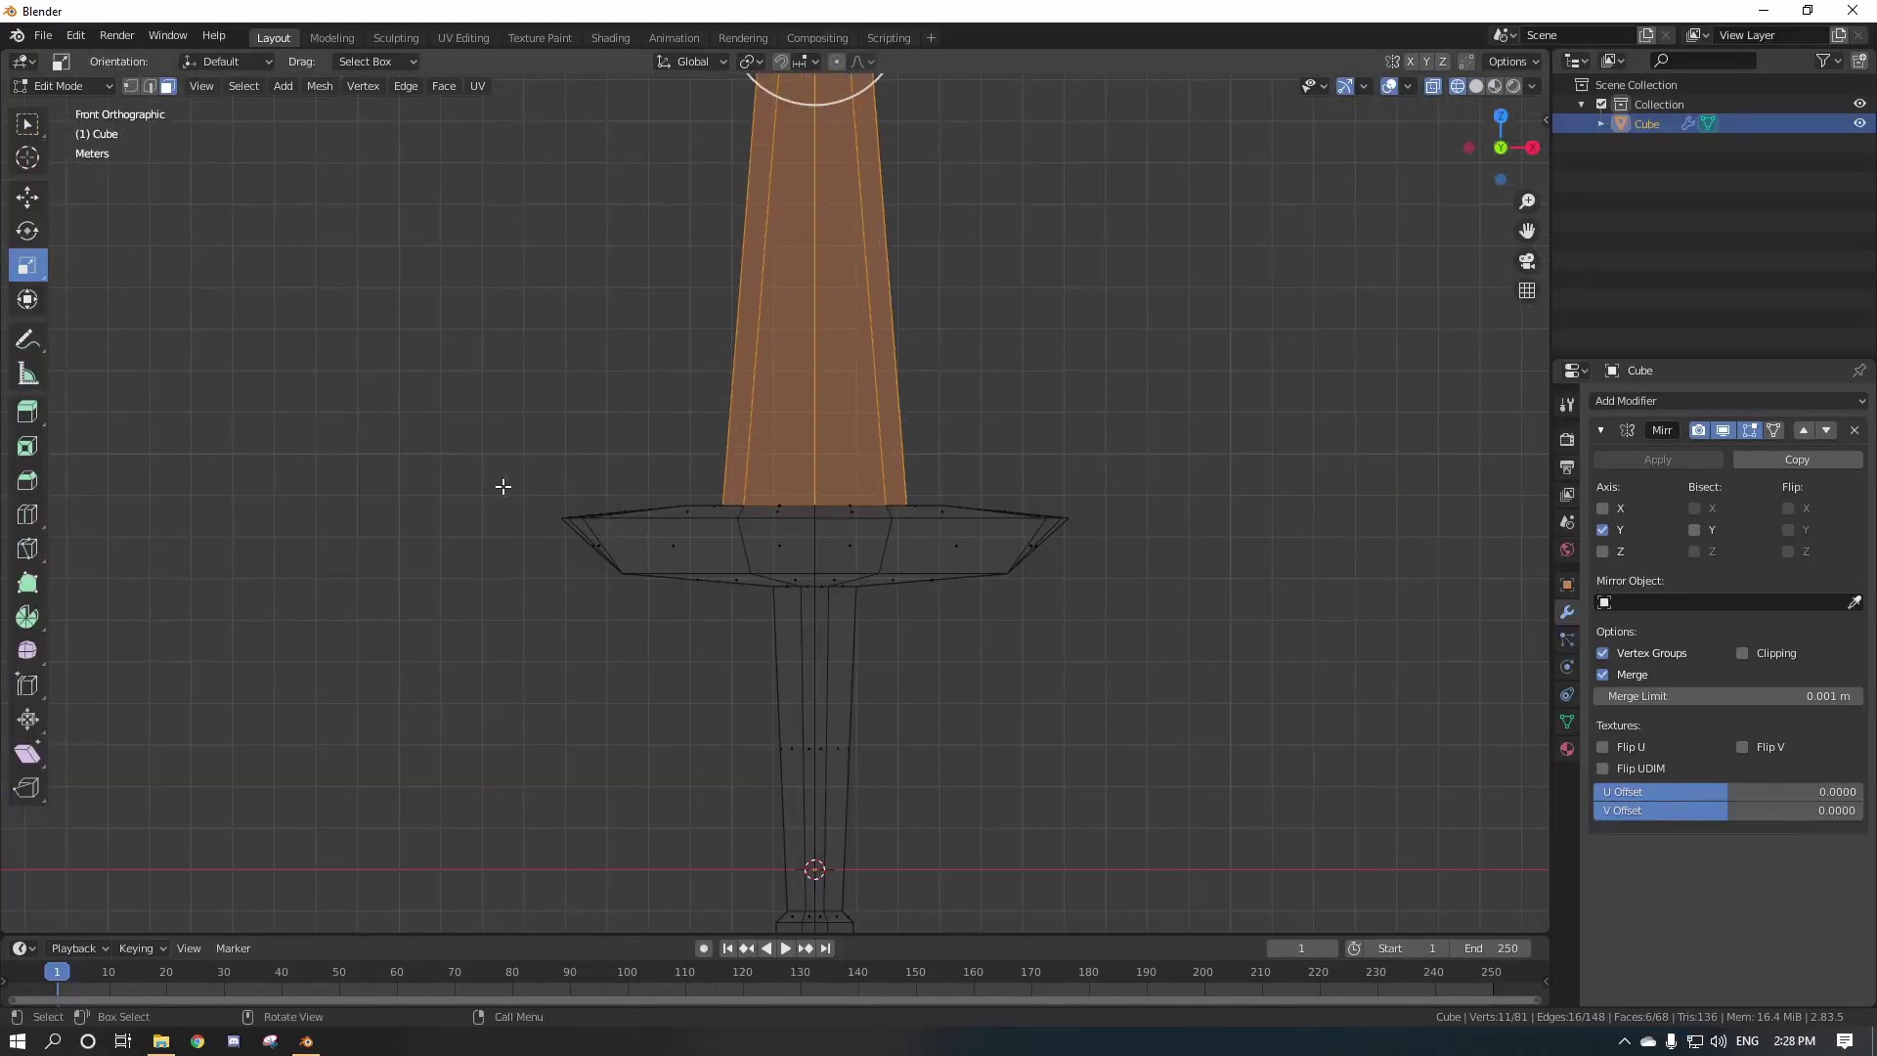
left_click_drag(502, 486, 1140, 576)
middle_click_drag(1135, 549, 931, 495)
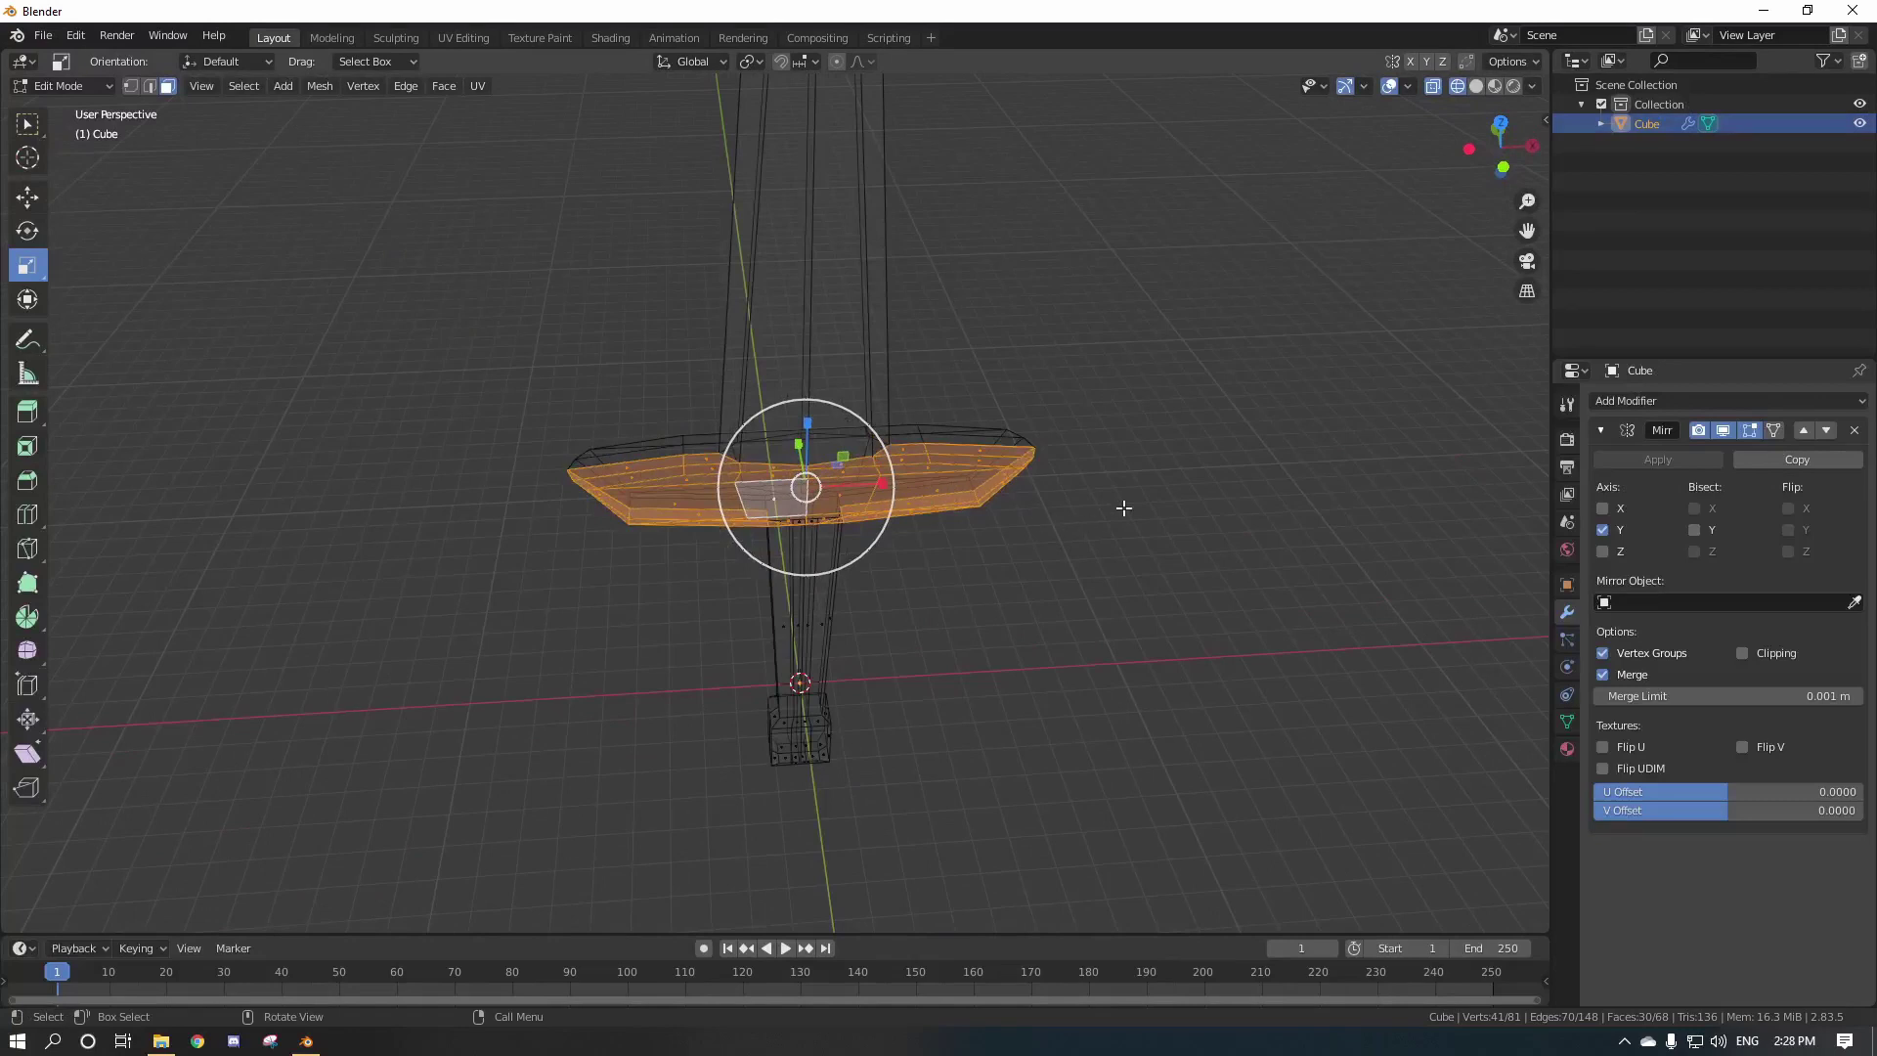
middle_click_drag(1093, 487, 1127, 508)
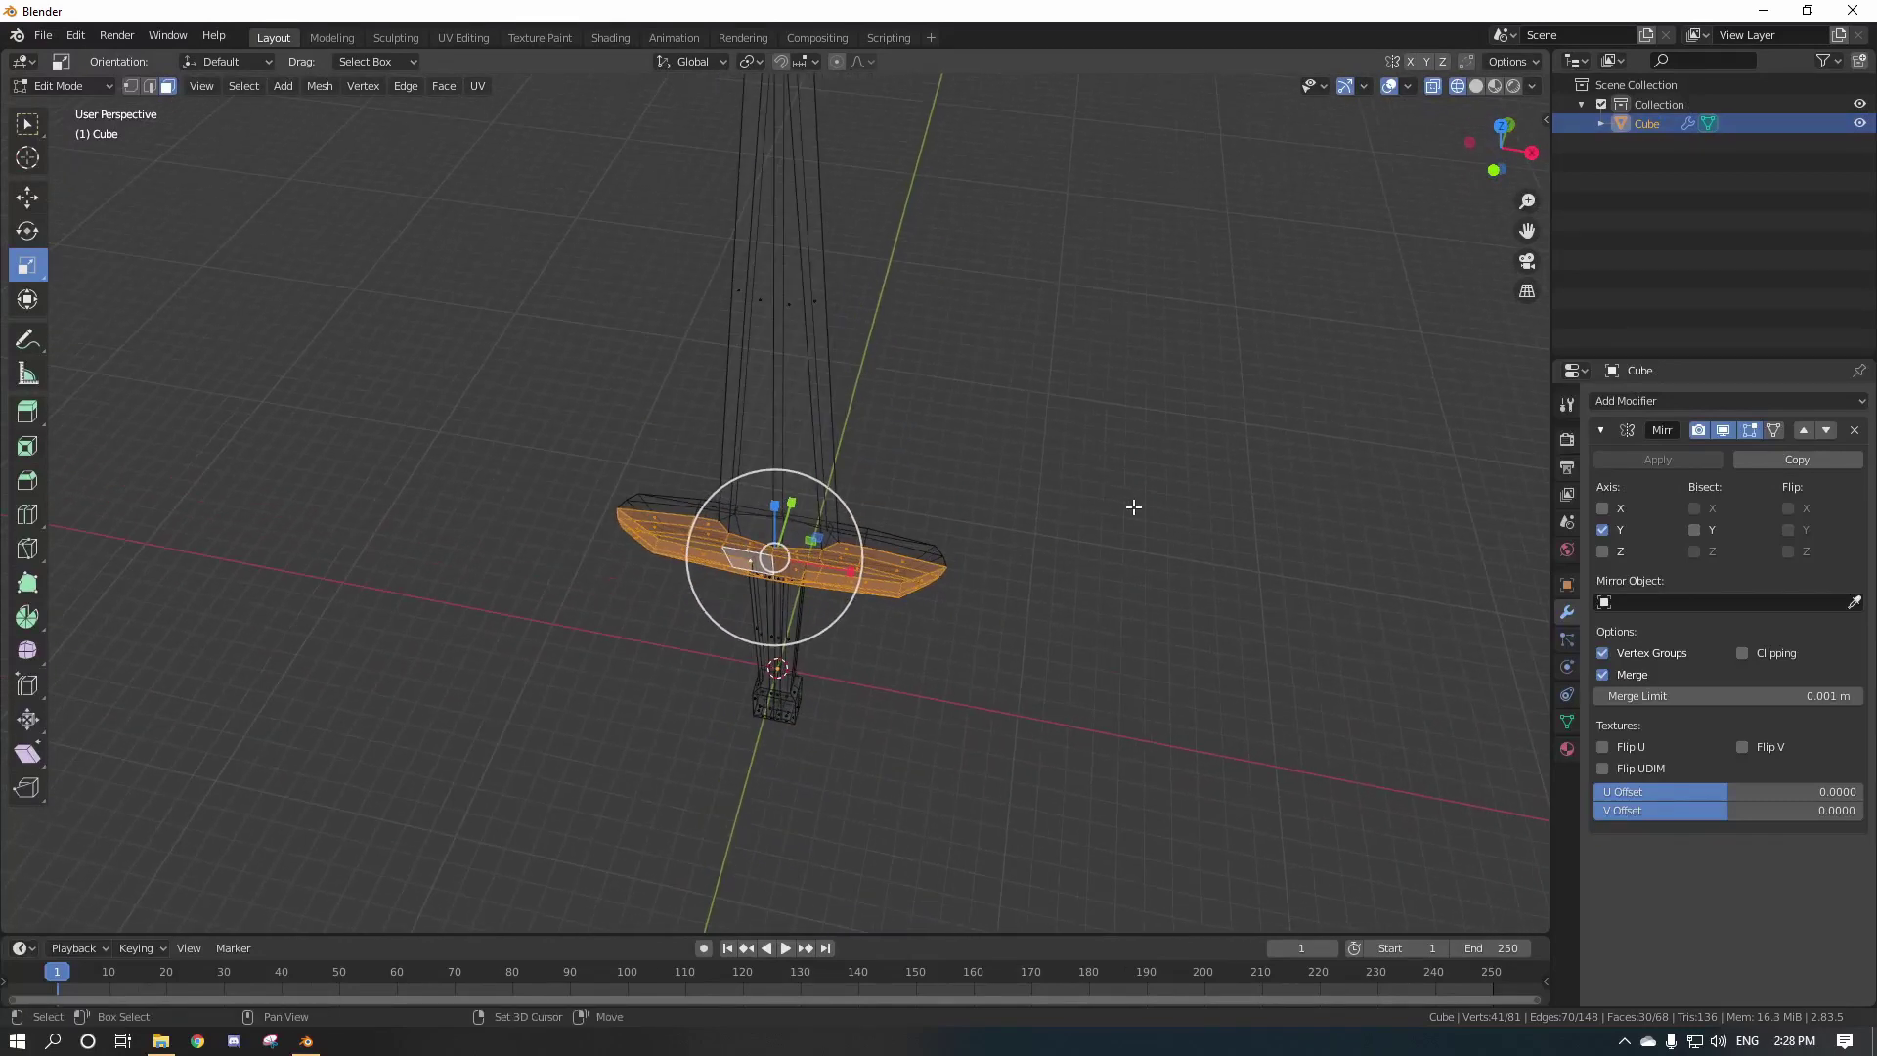
left_click(1127, 507)
Look at the sword in the Texture Paint workspace and return to the Layout workspace.
left_click(539, 37)
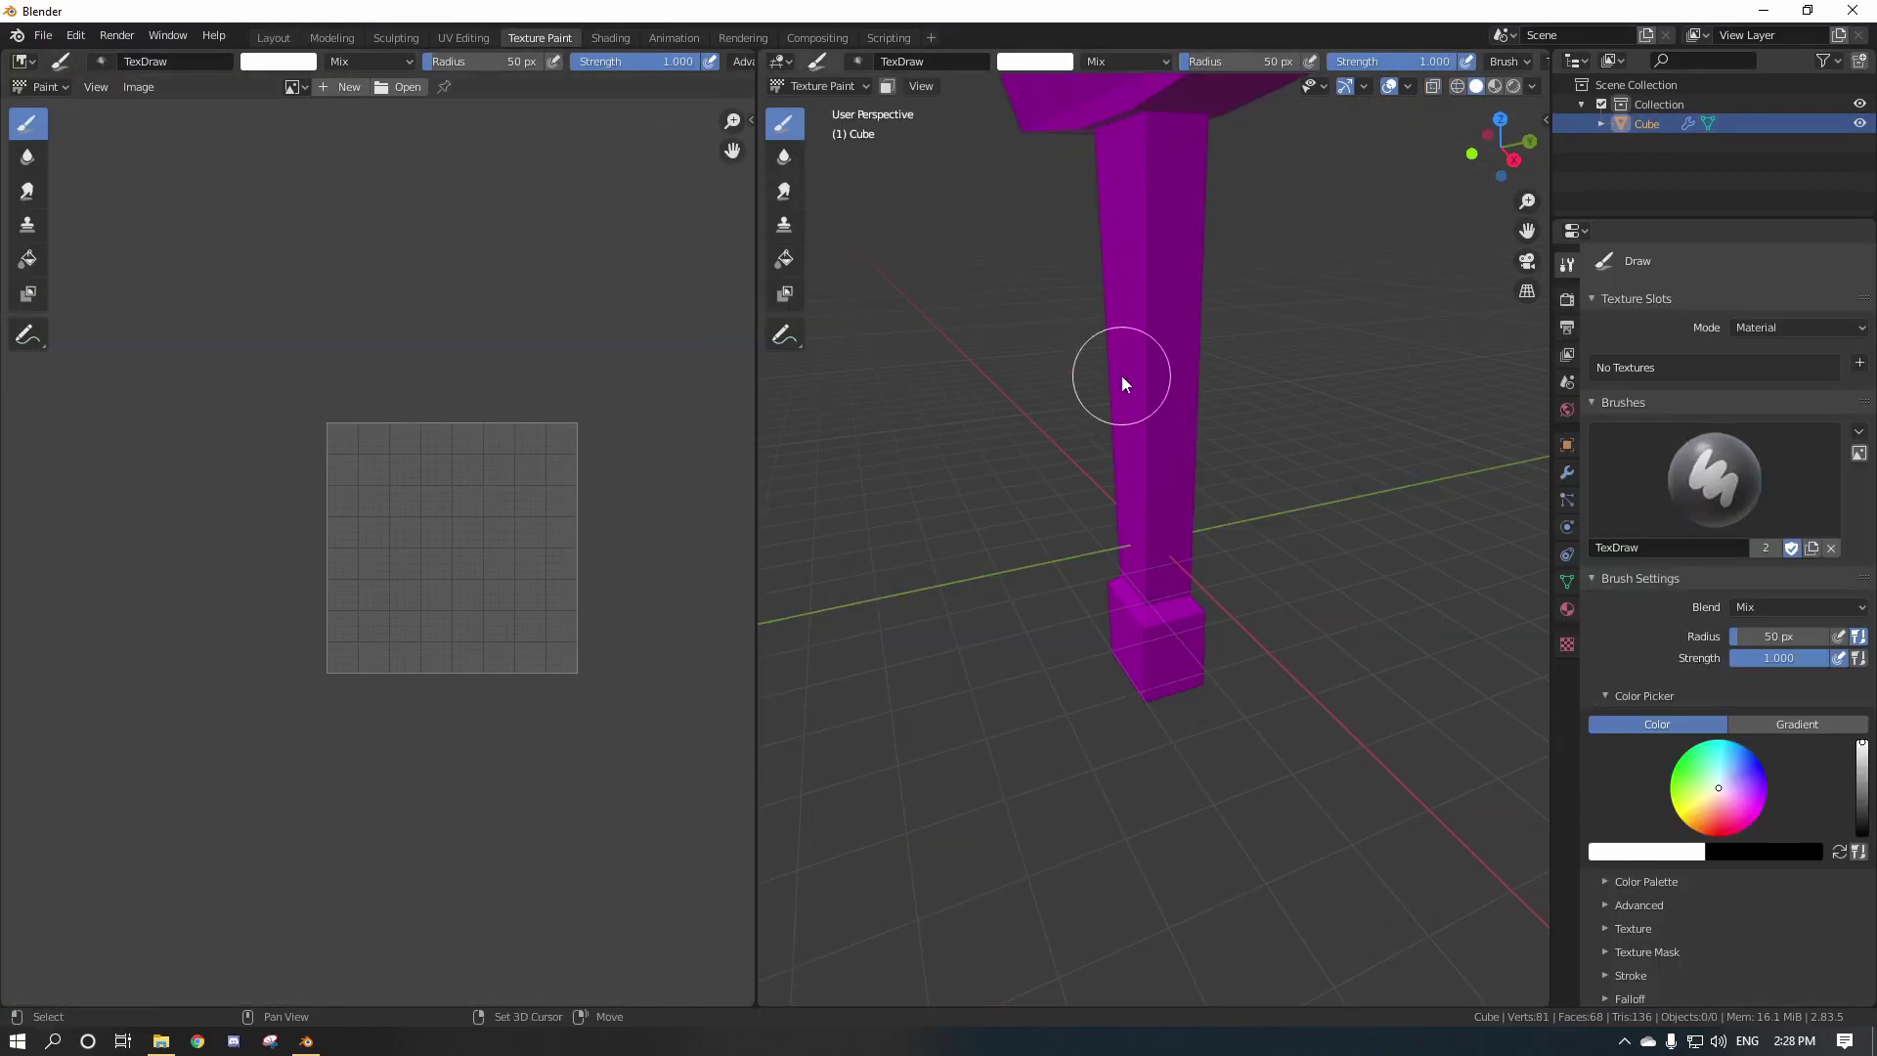
middle_click_drag(1144, 588, 1160, 471)
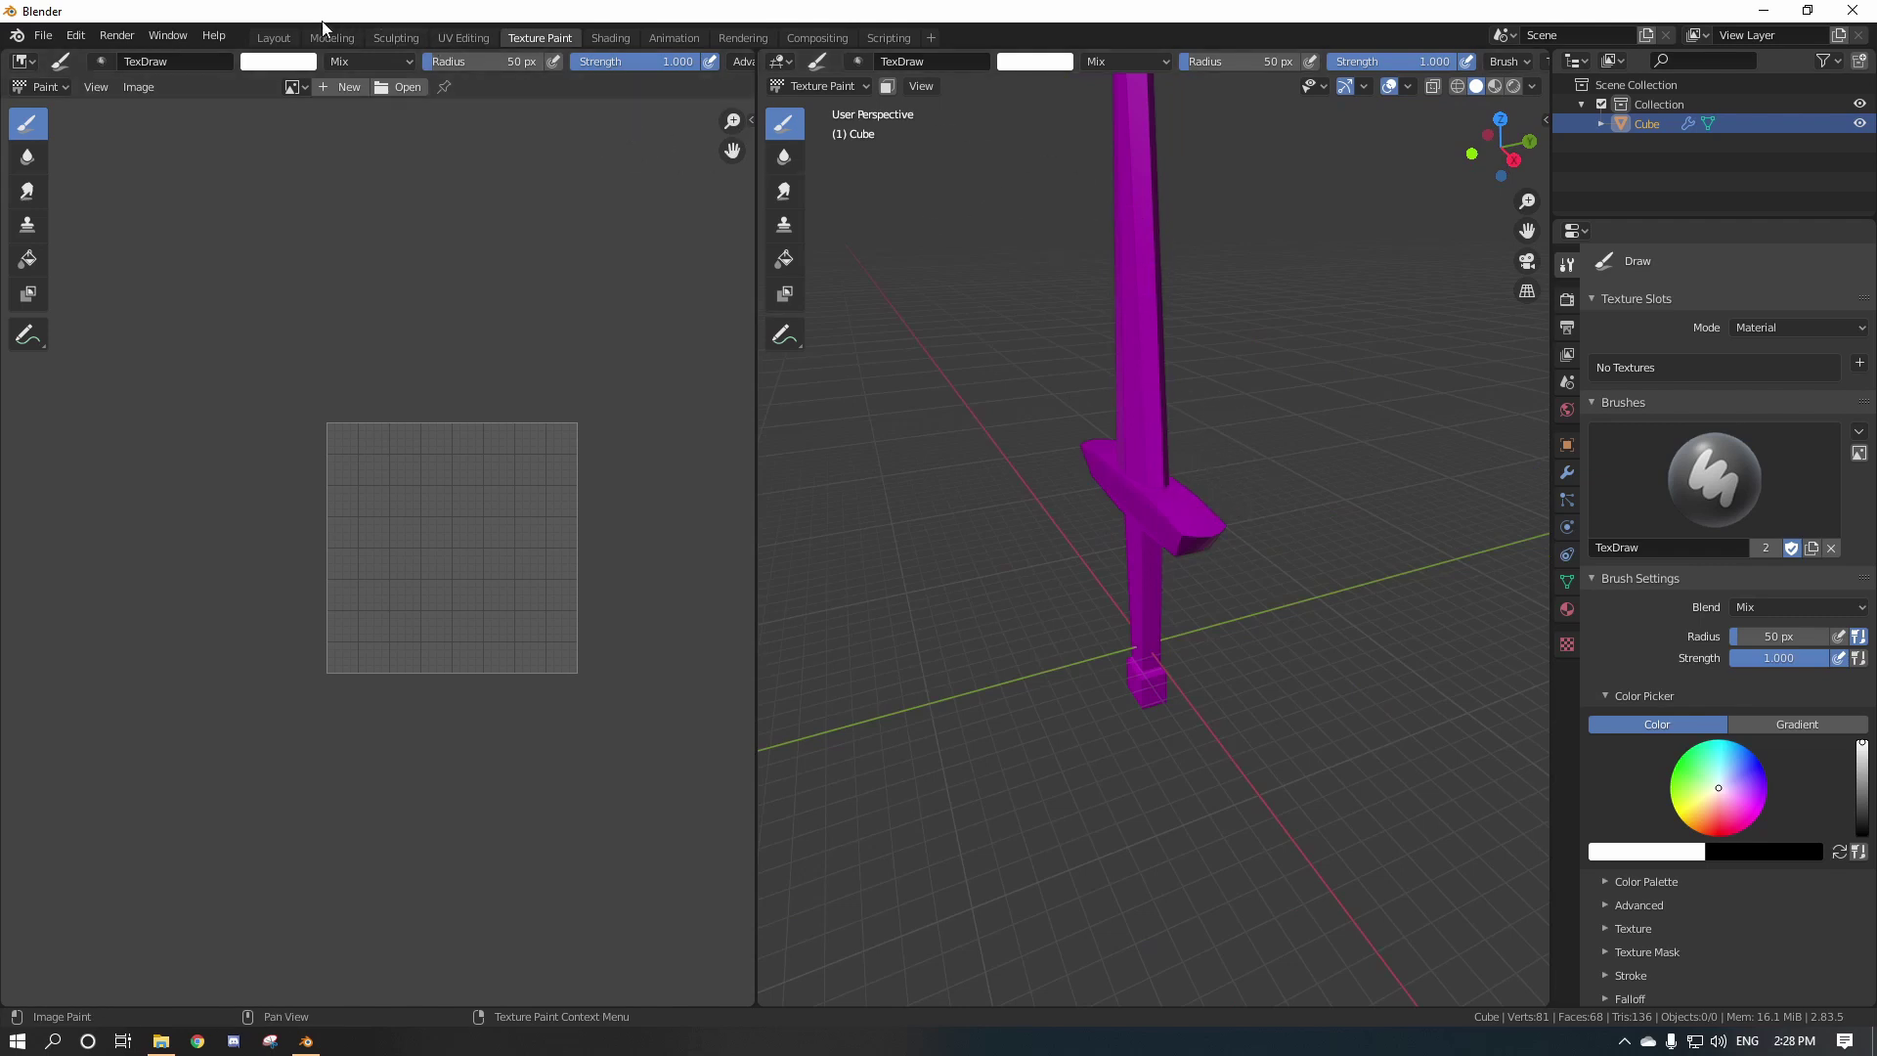
left_click(273, 38)
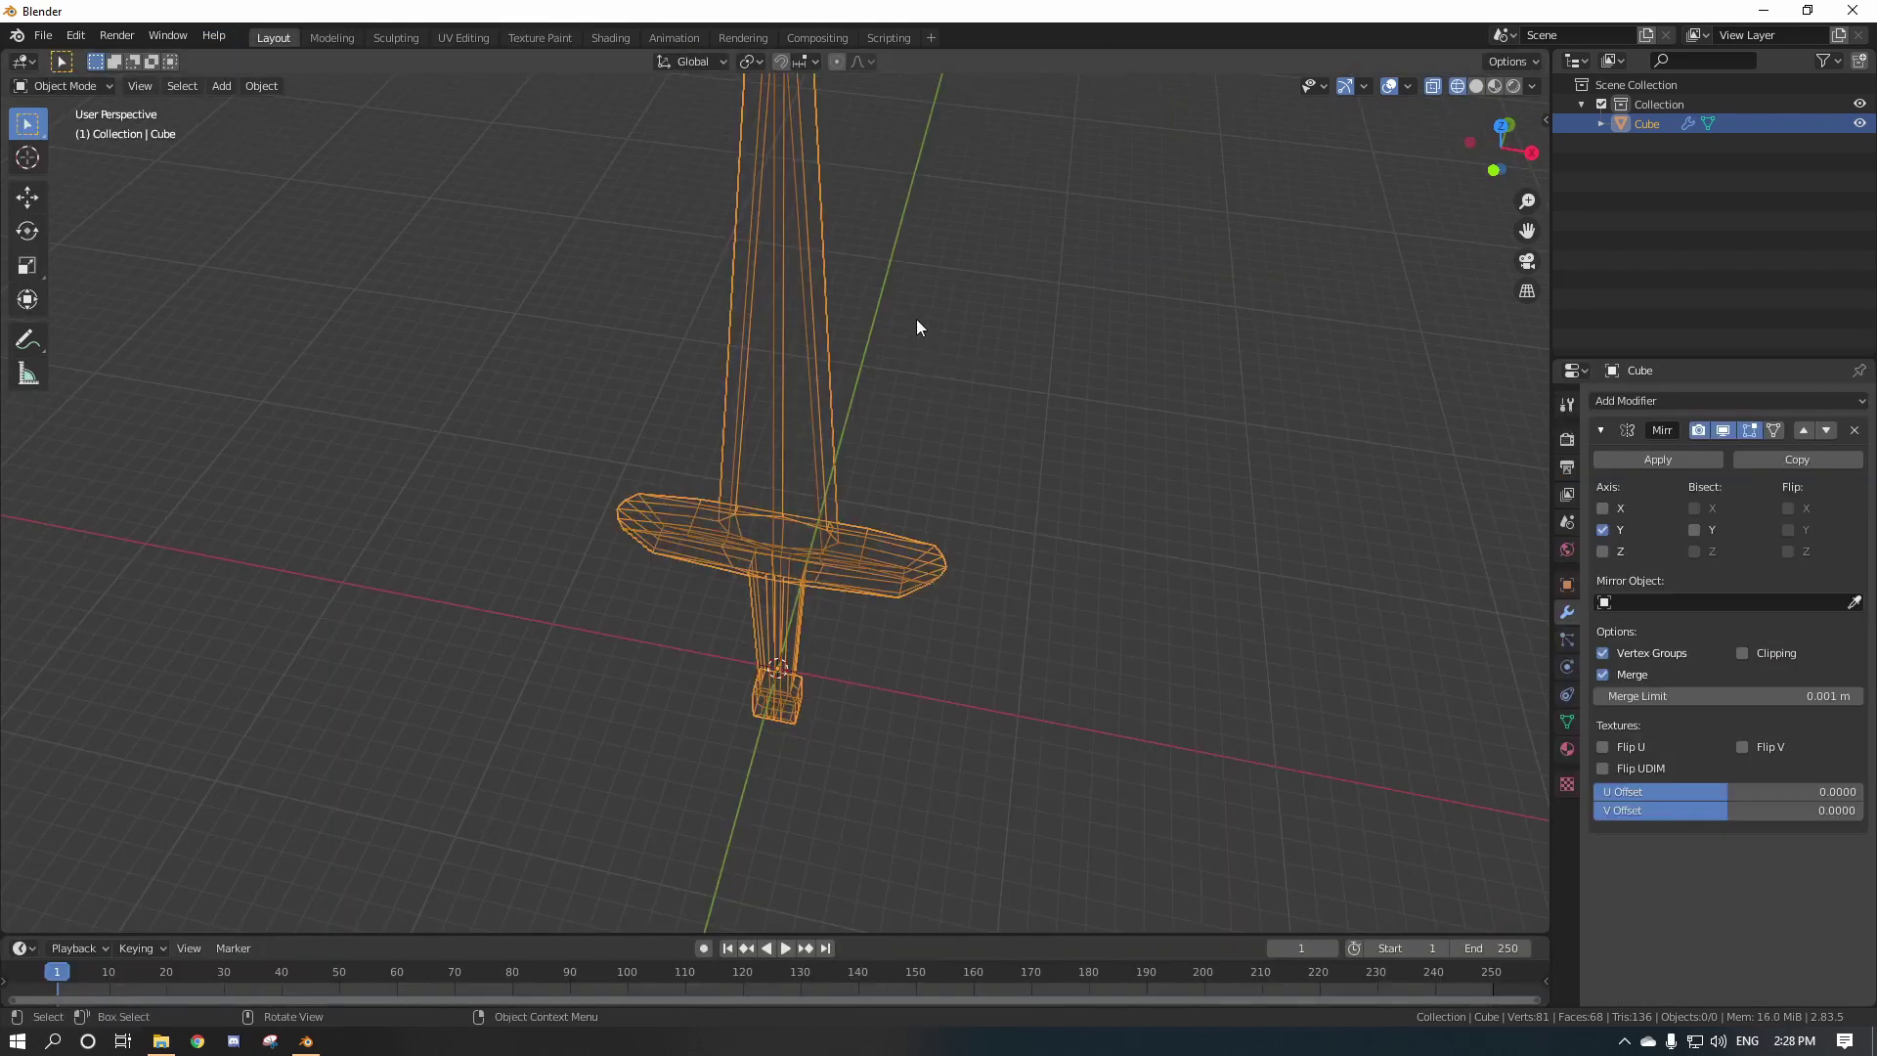
middle_click_drag(921, 350, 880, 419)
mouse_move(684, 448)
middle_mouse_down()
mouse_move(515, 503)
mouse_move(806, 389)
mouse_move(708, 349)
mouse_move(794, 483)
mouse_move(891, 506)
mouse_move(921, 467)
middle_mouse_up()
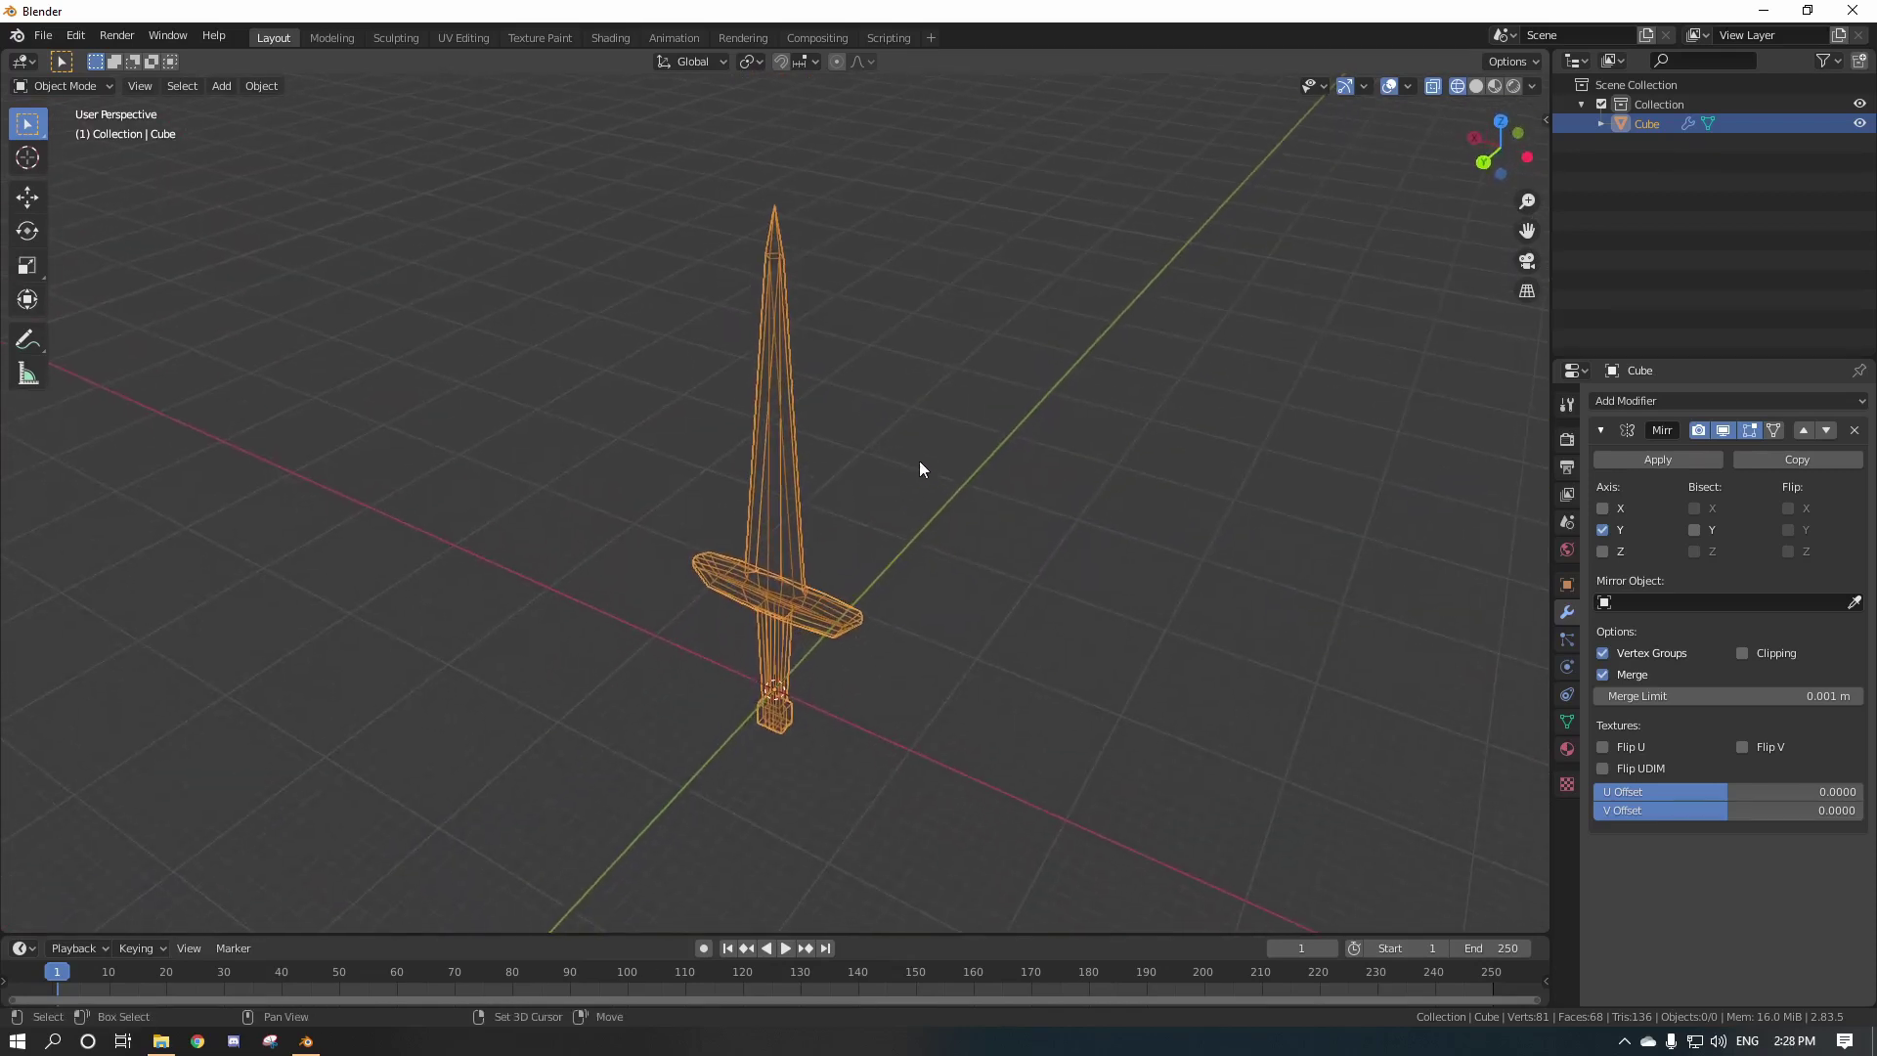
Switch the viewport to solid shading and apply the sword's Mirror modifier in Object Mode.
left_click(1477, 86)
middle_click_drag(1107, 361, 1040, 406)
scroll(1034, 416, "down", 4)
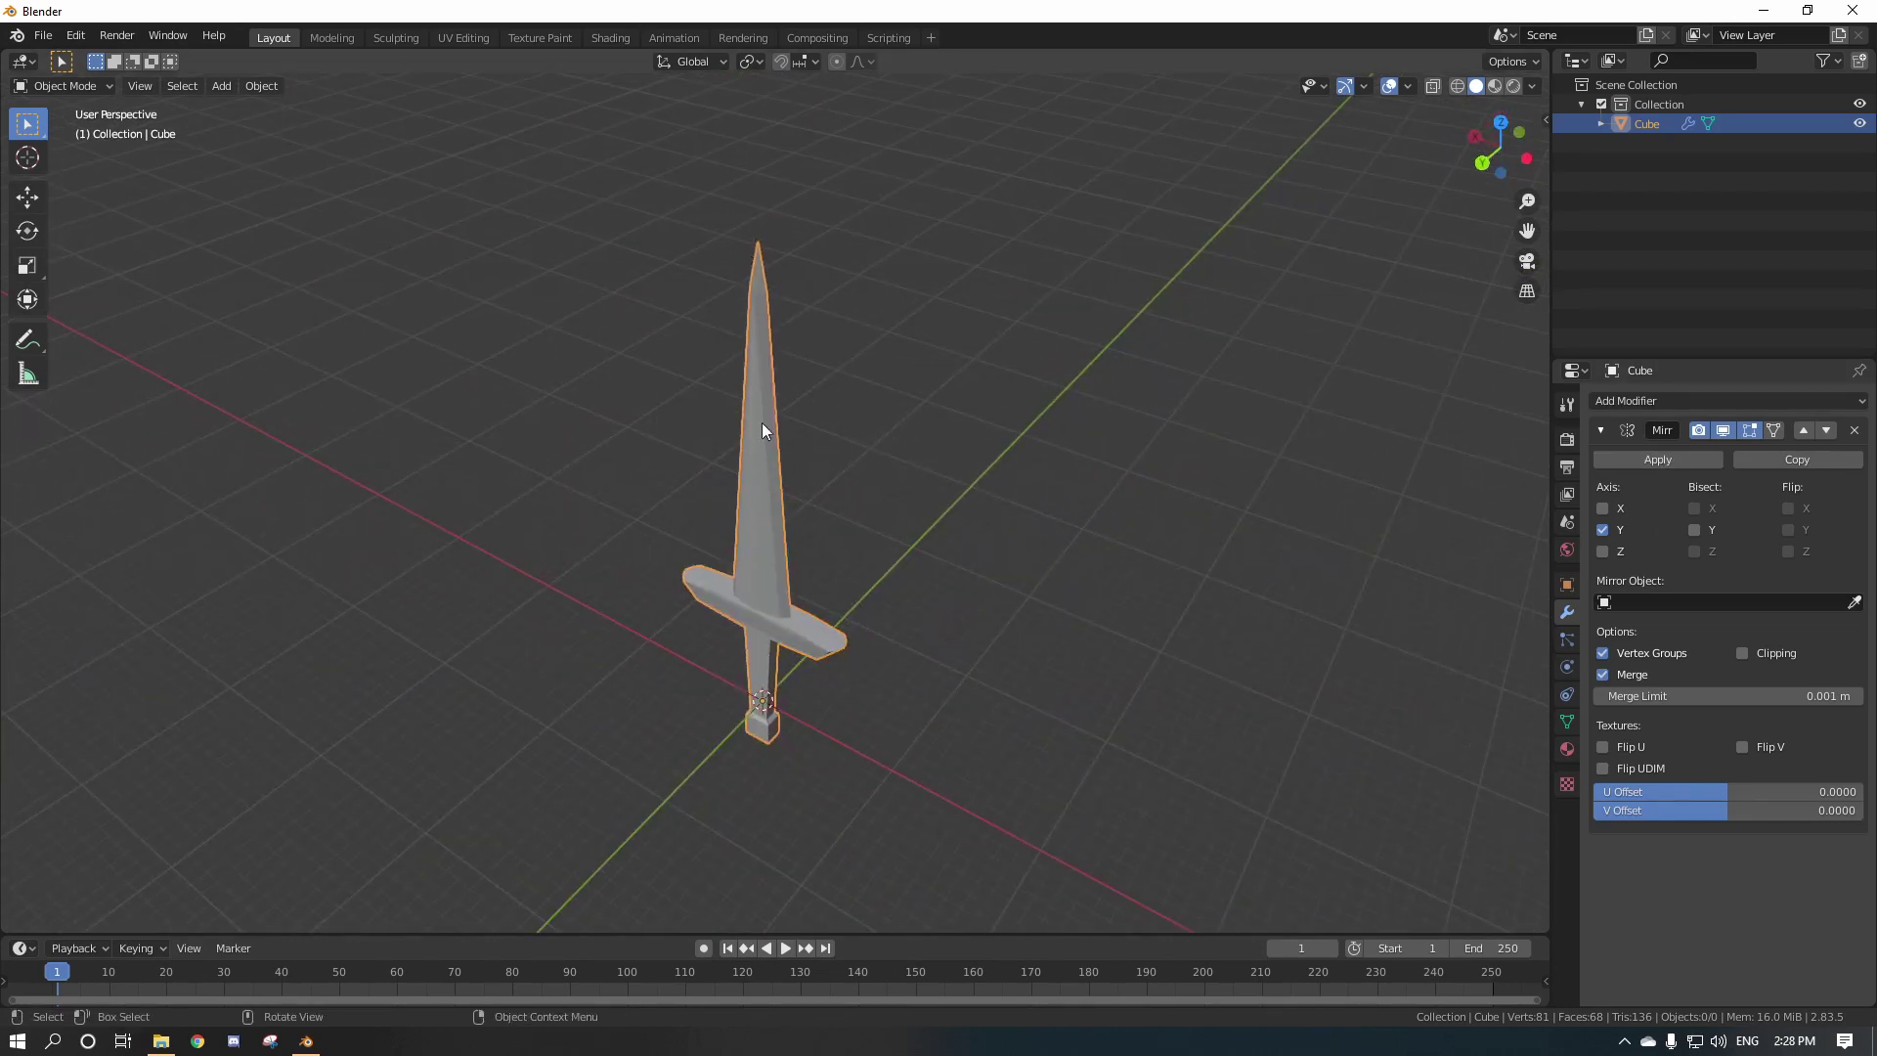
key("Tab")
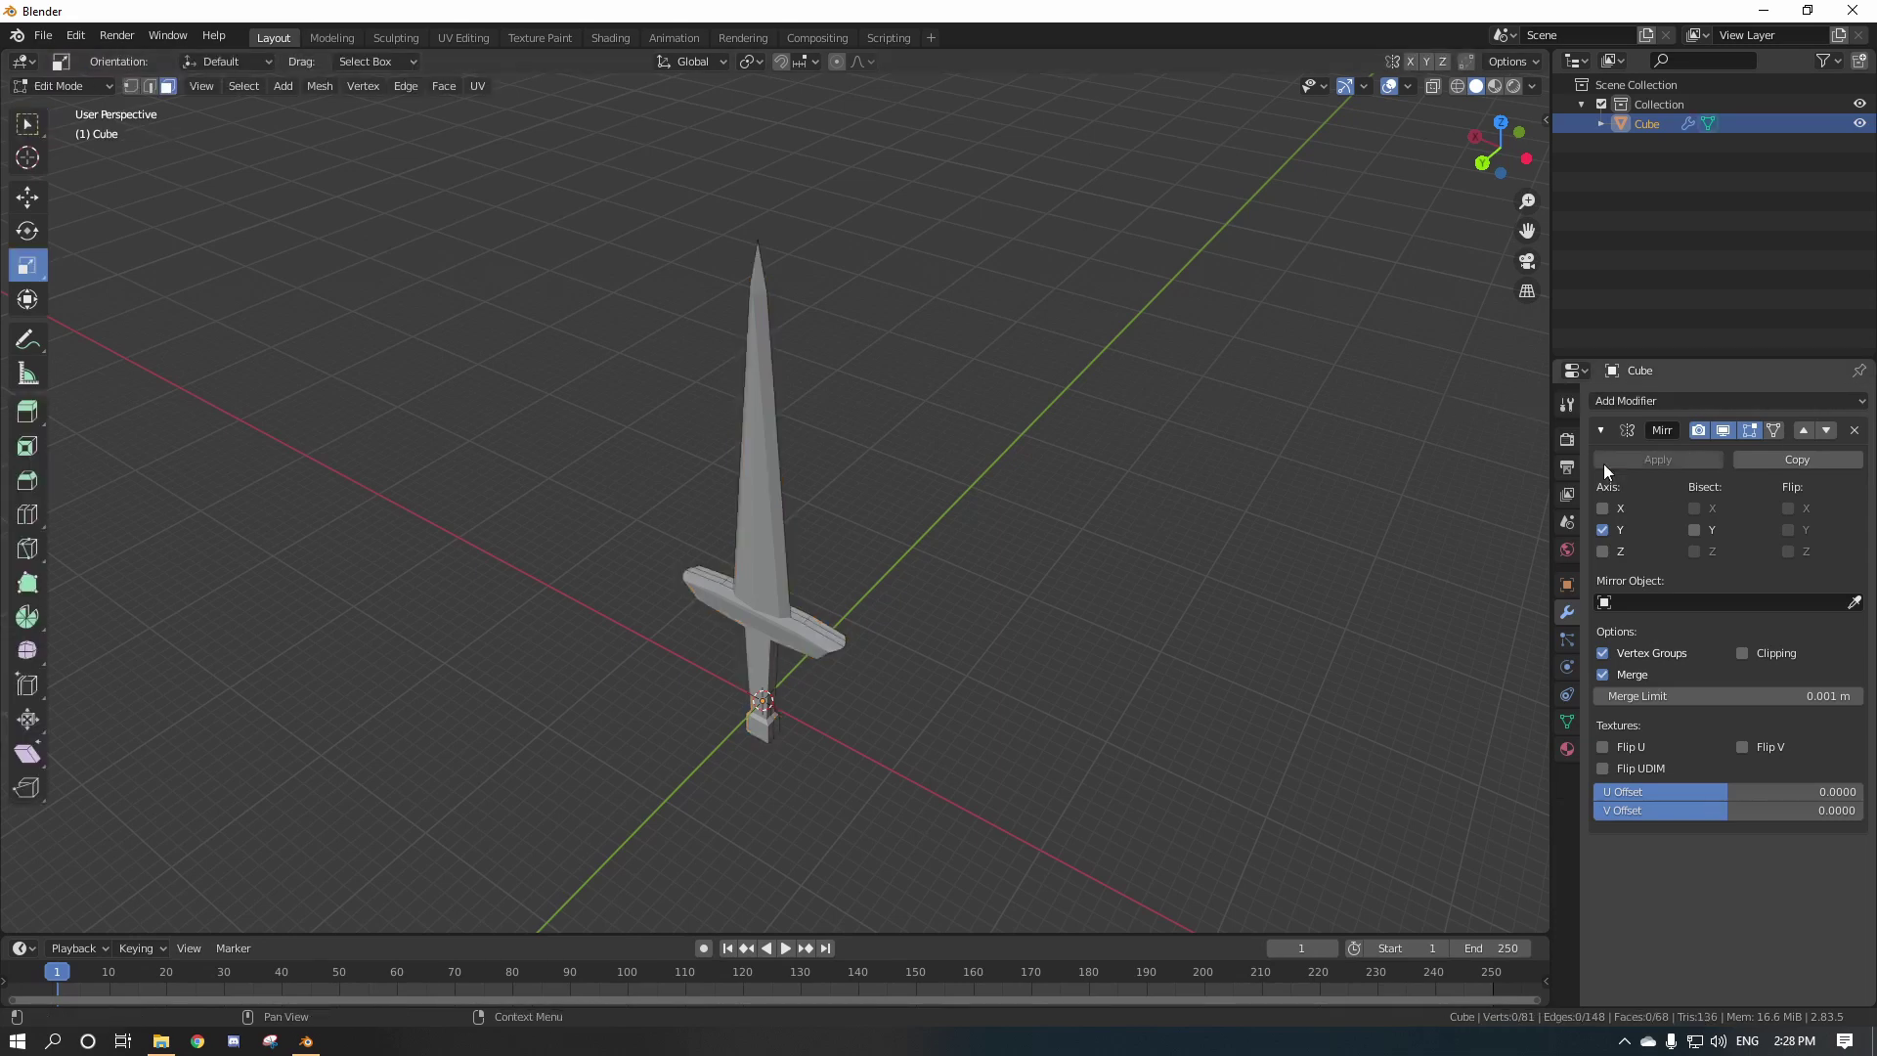
key("Tab")
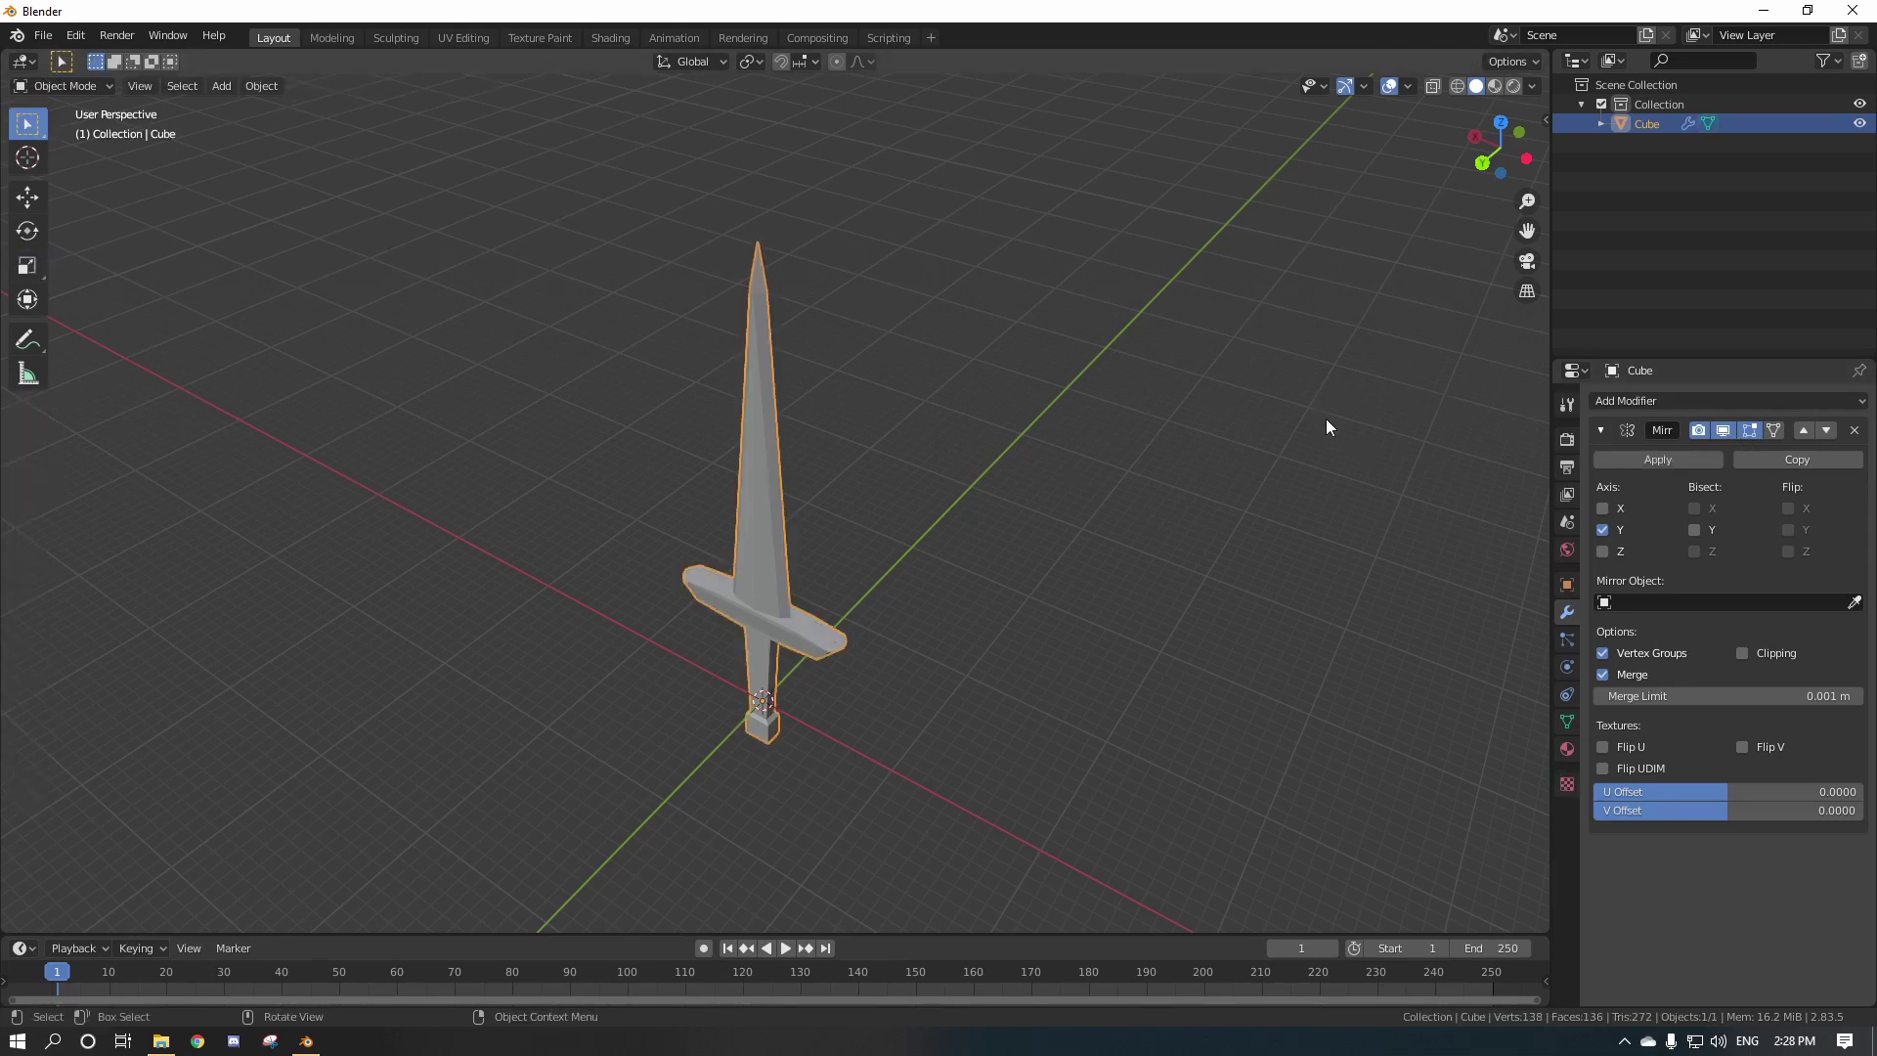
left_click(1642, 460)
Examine the sword's full mesh in Edit Mode from several angles and return to Object Mode.
middle_click_drag(1428, 460, 899, 468)
key("Tab")
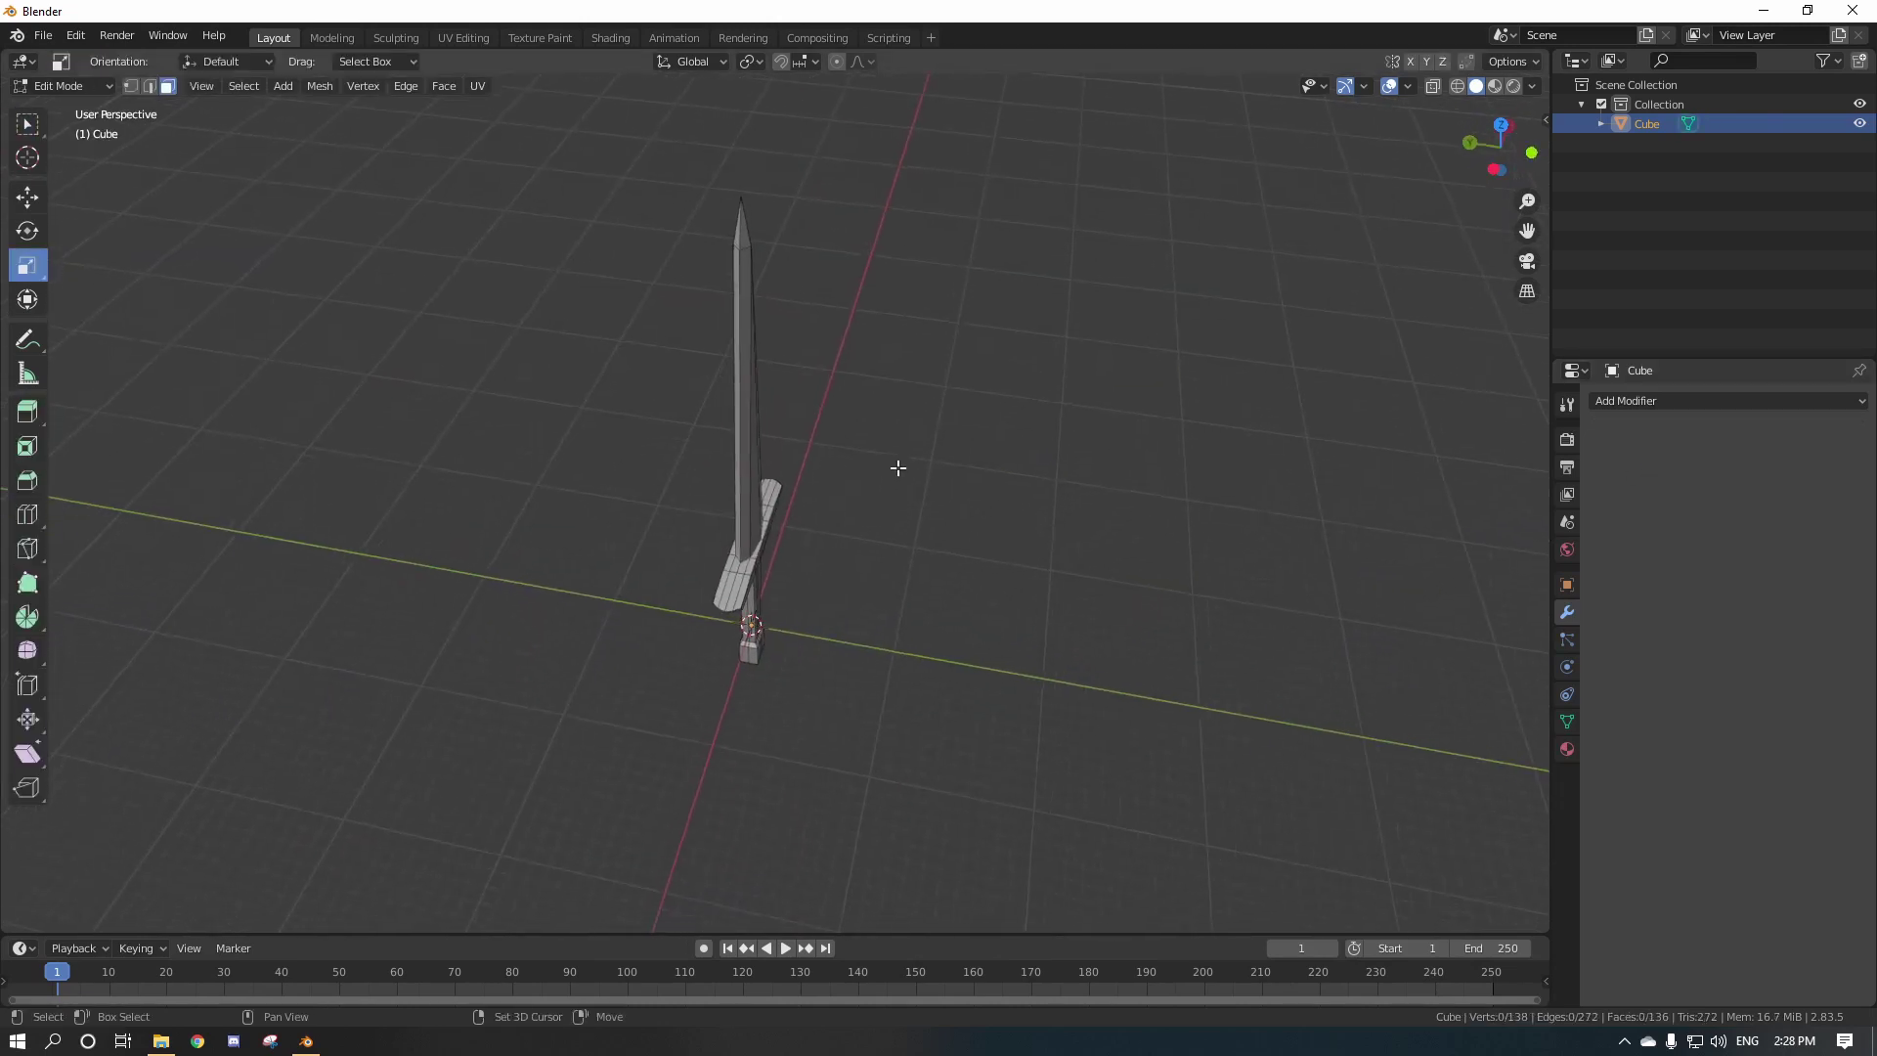
scroll(898, 468, "up", 3)
middle_click_drag(779, 616, 700, 465)
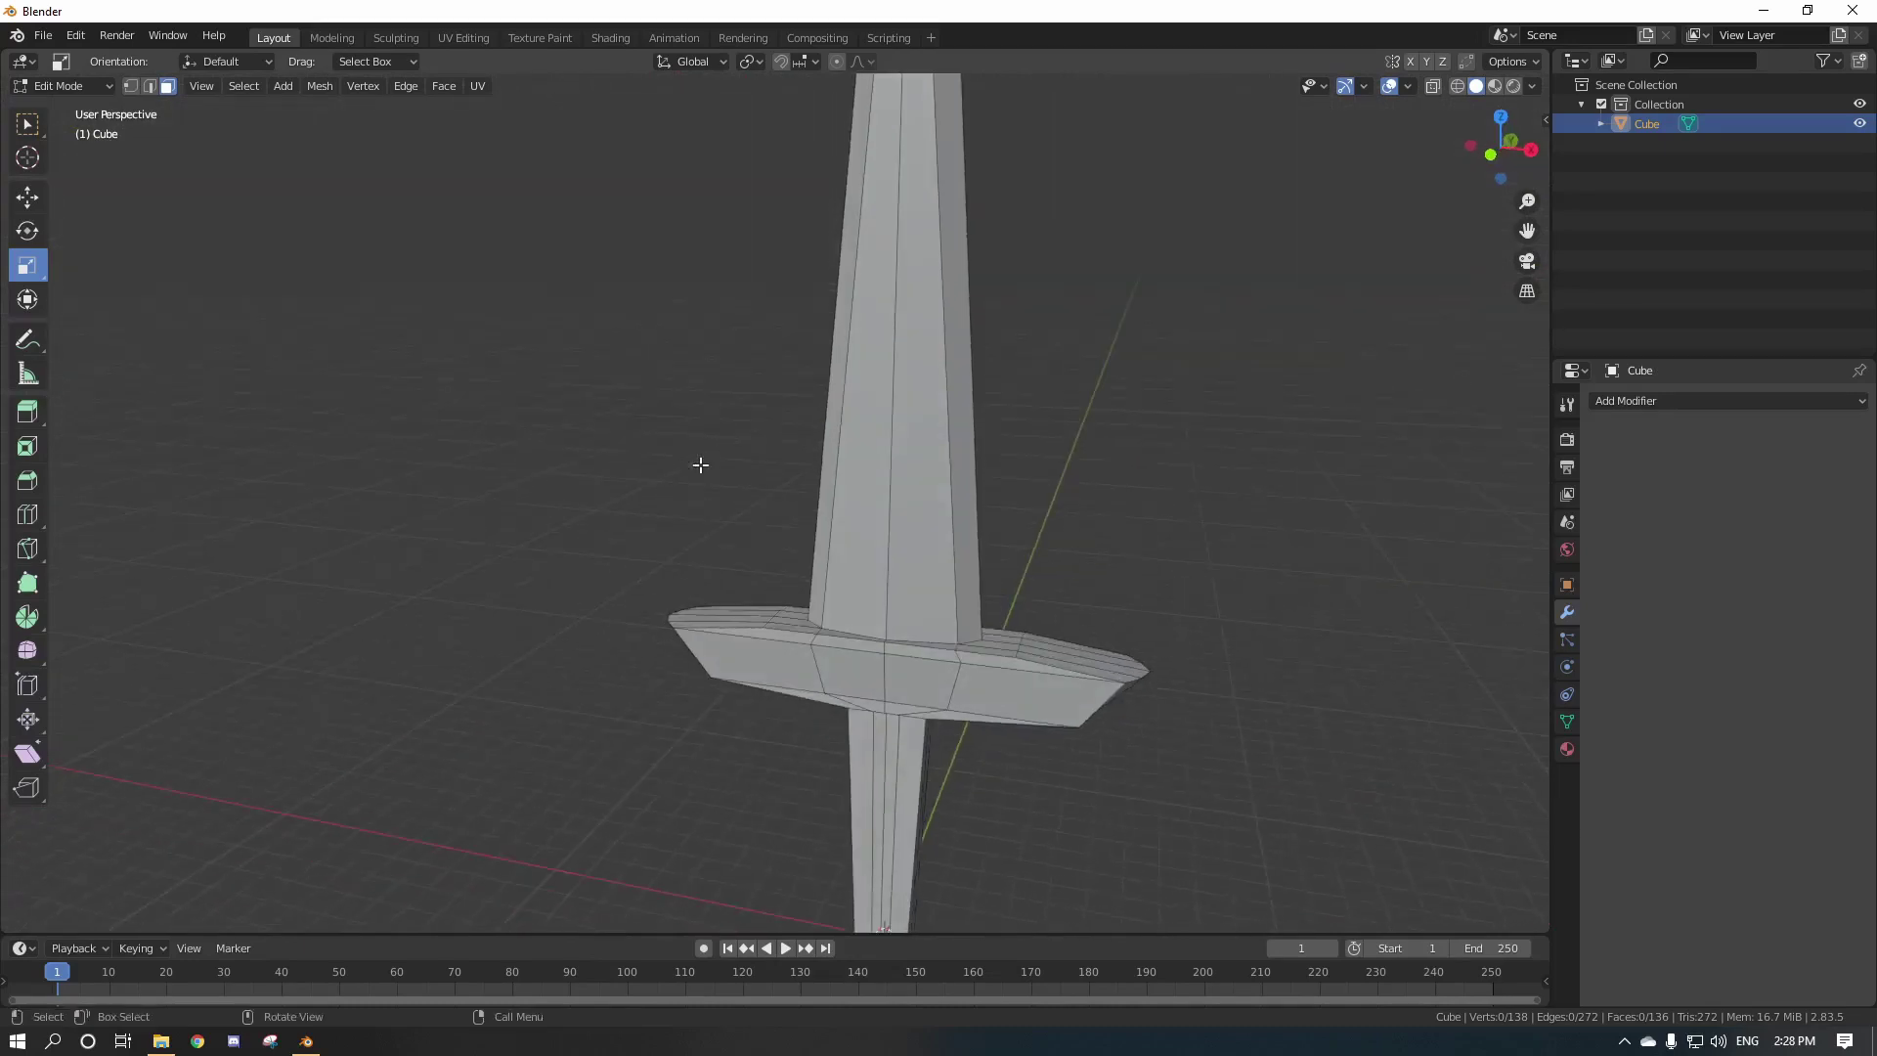
scroll(700, 465, "down", 4)
key("Tab")
middle_click_drag(955, 545, 839, 618)
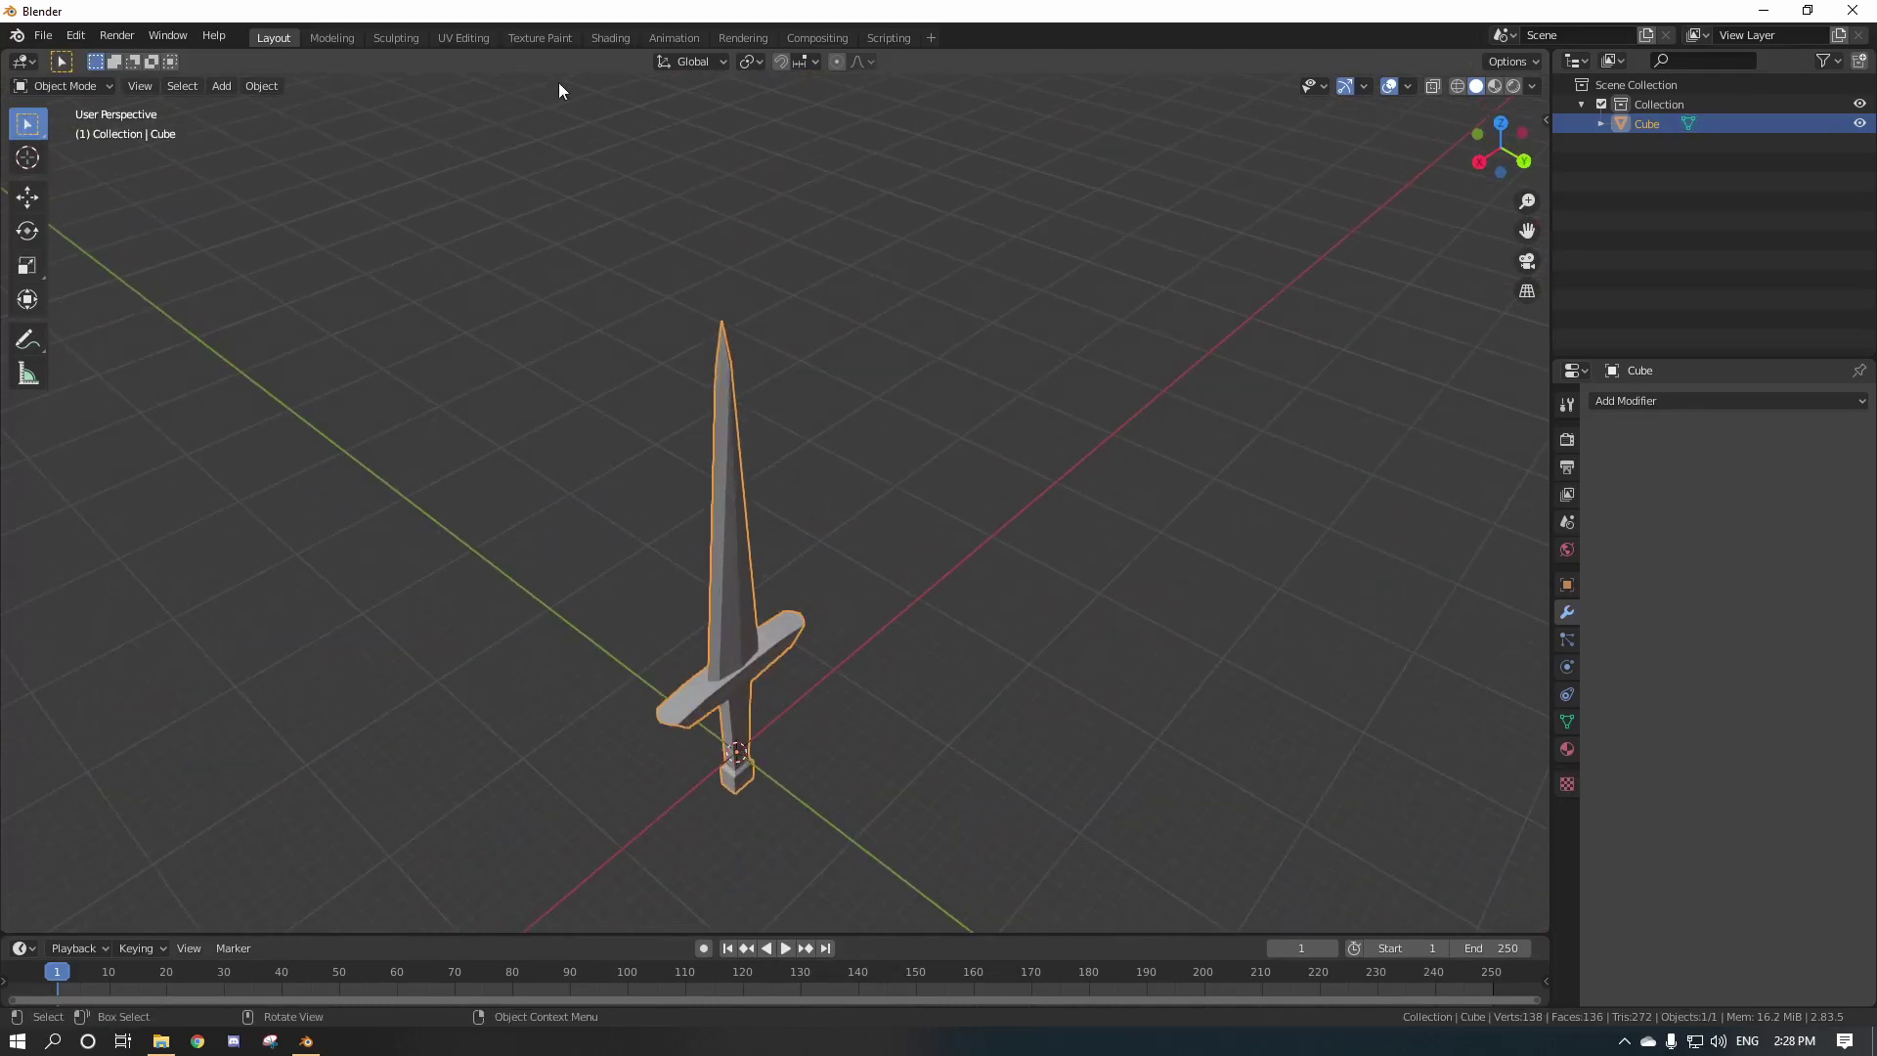
In the Texture Paint workspace, start a new image and name it Sword Tutorial.
left_click(540, 37)
middle_click_drag(913, 337, 972, 525)
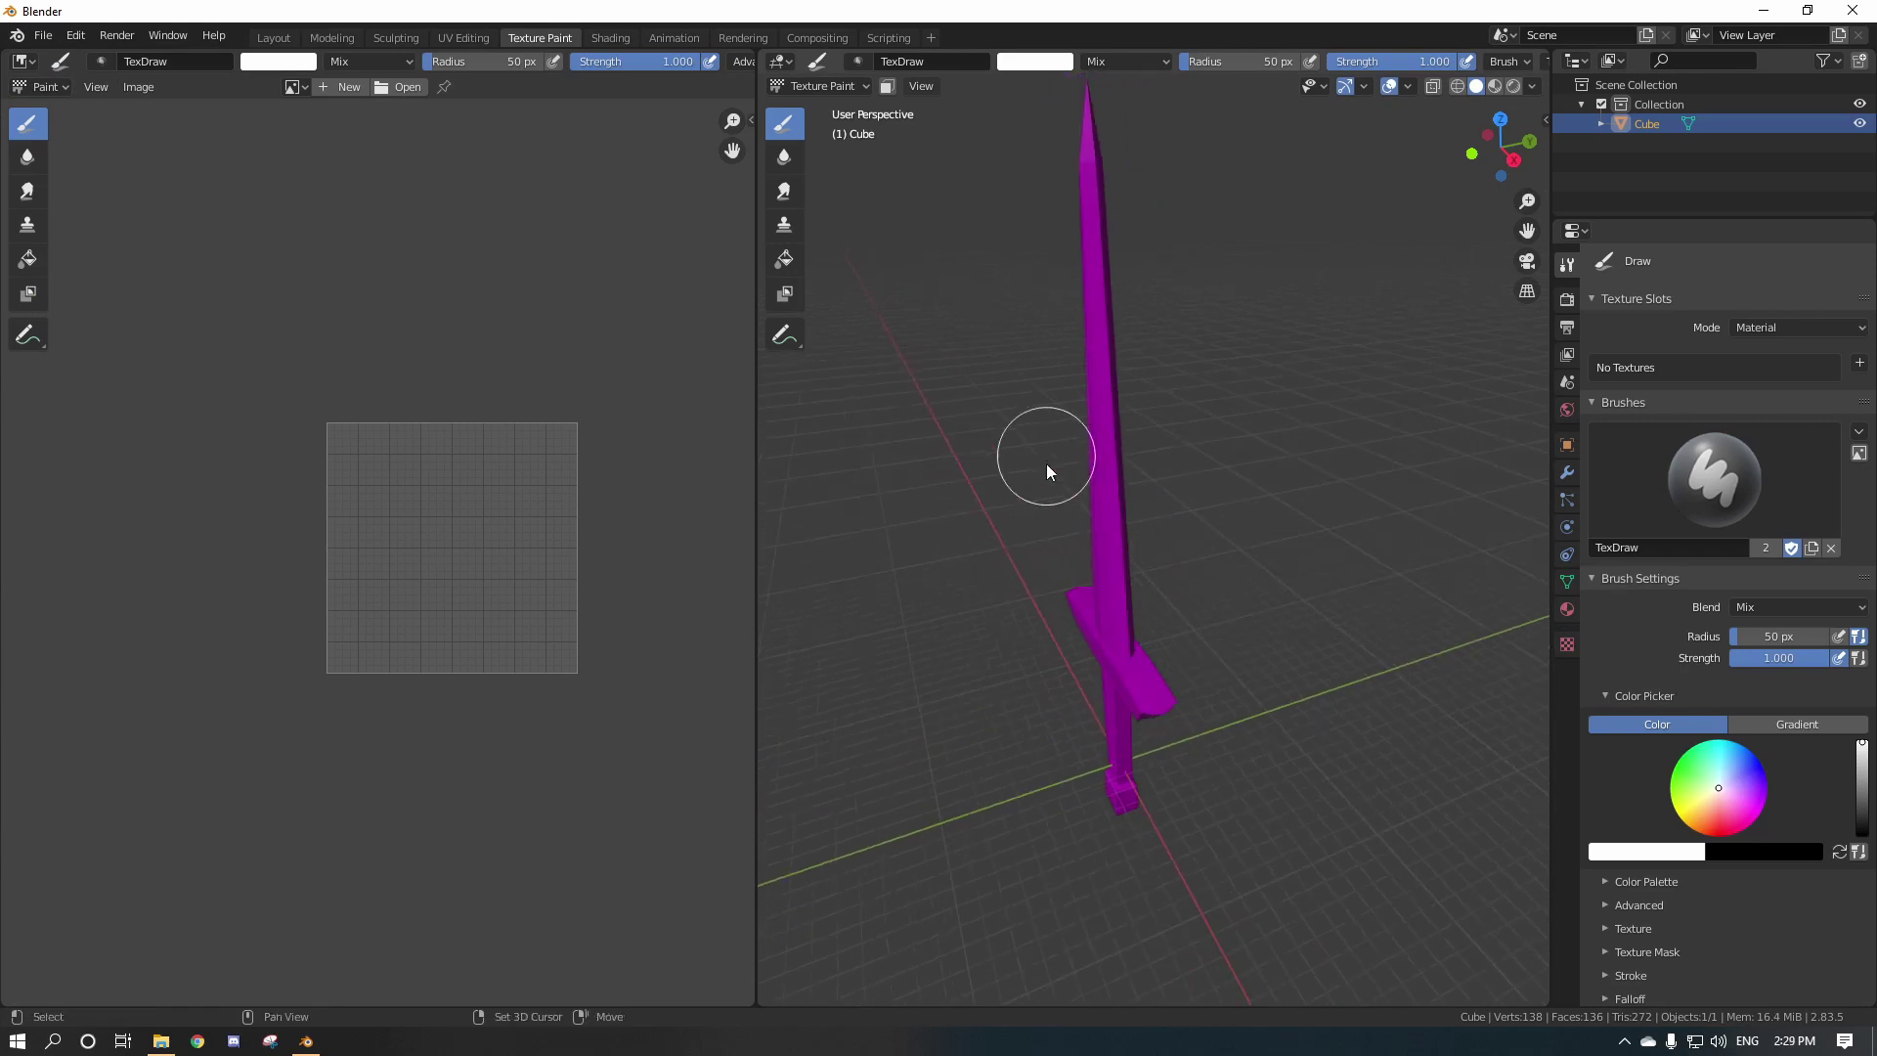
middle_click_drag(1046, 472, 988, 430)
left_click(298, 87)
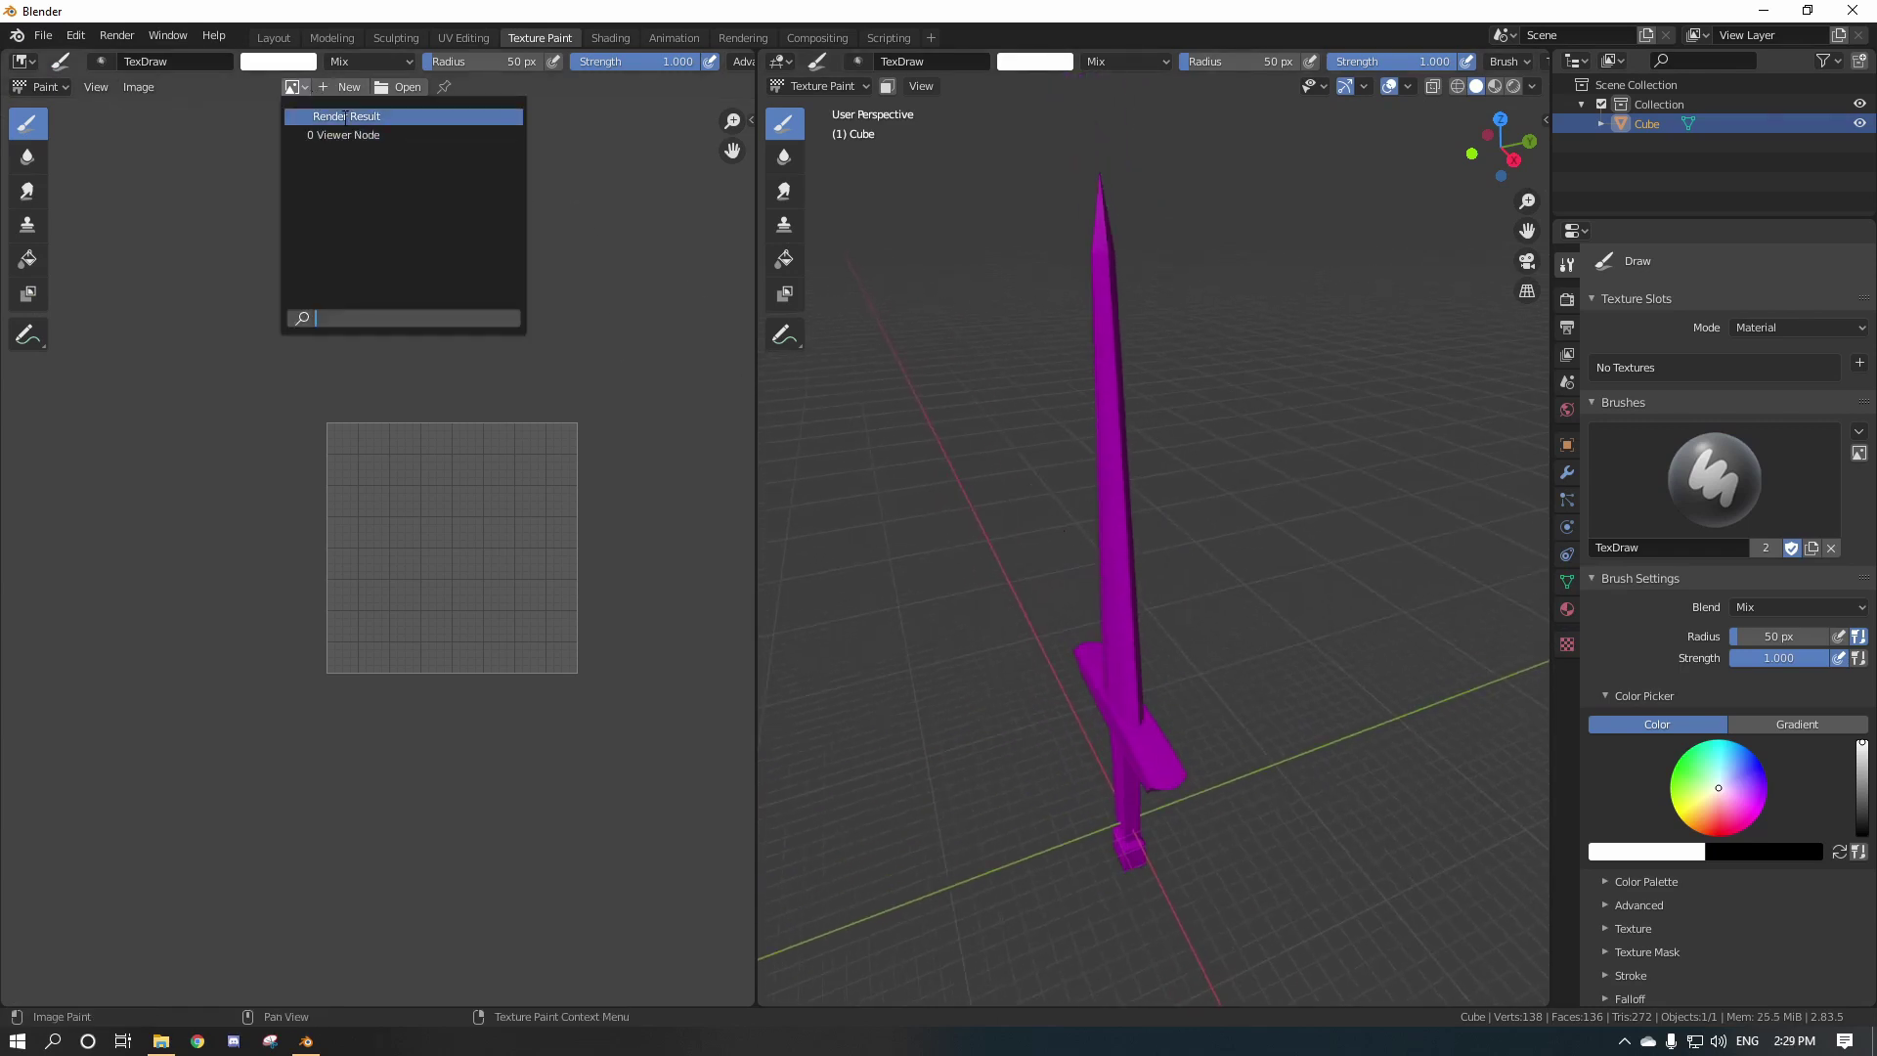
left_click(326, 87)
left_click(325, 86)
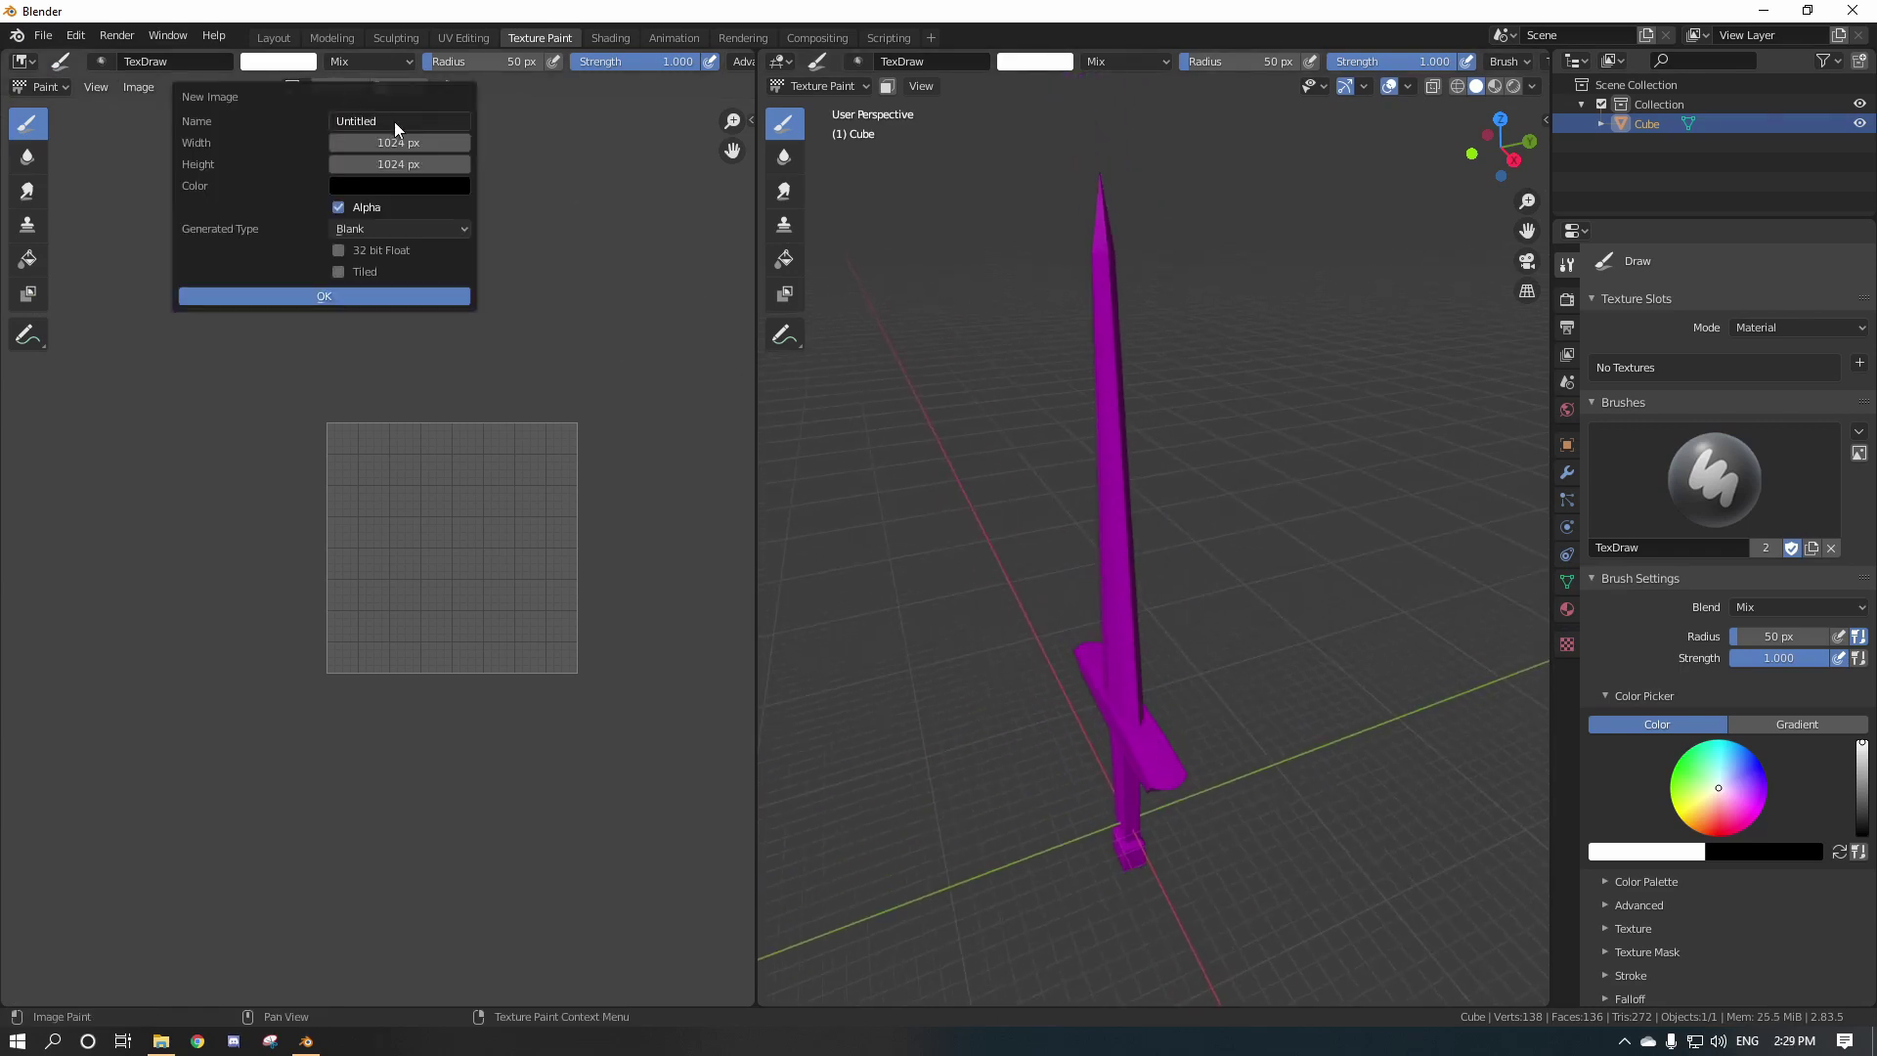
left_click(395, 122)
type("Sword Tutorial")
Set the new image's width and height to 2048 px, give it a light grey fill color, and create it.
left_click(411, 142)
left_click(414, 164)
type("2048")
left_click(375, 188)
left_click(498, 263)
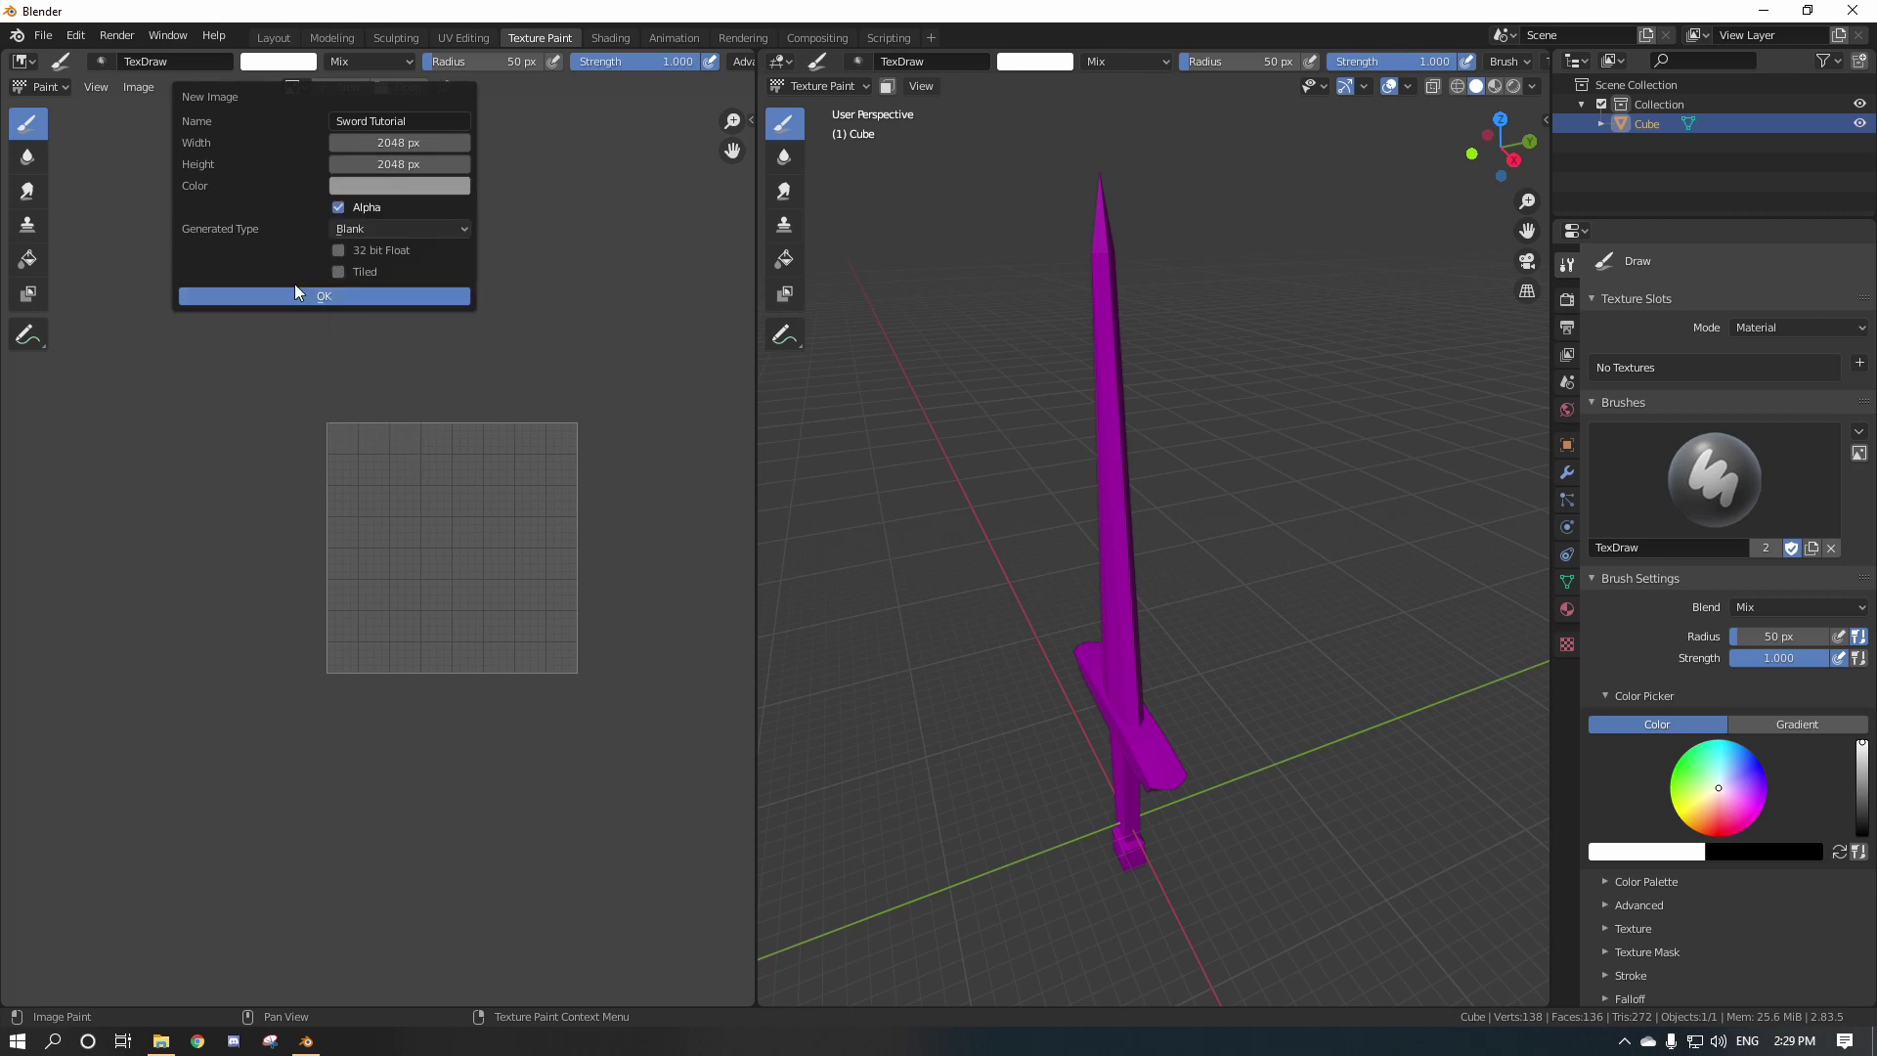
left_click(323, 297)
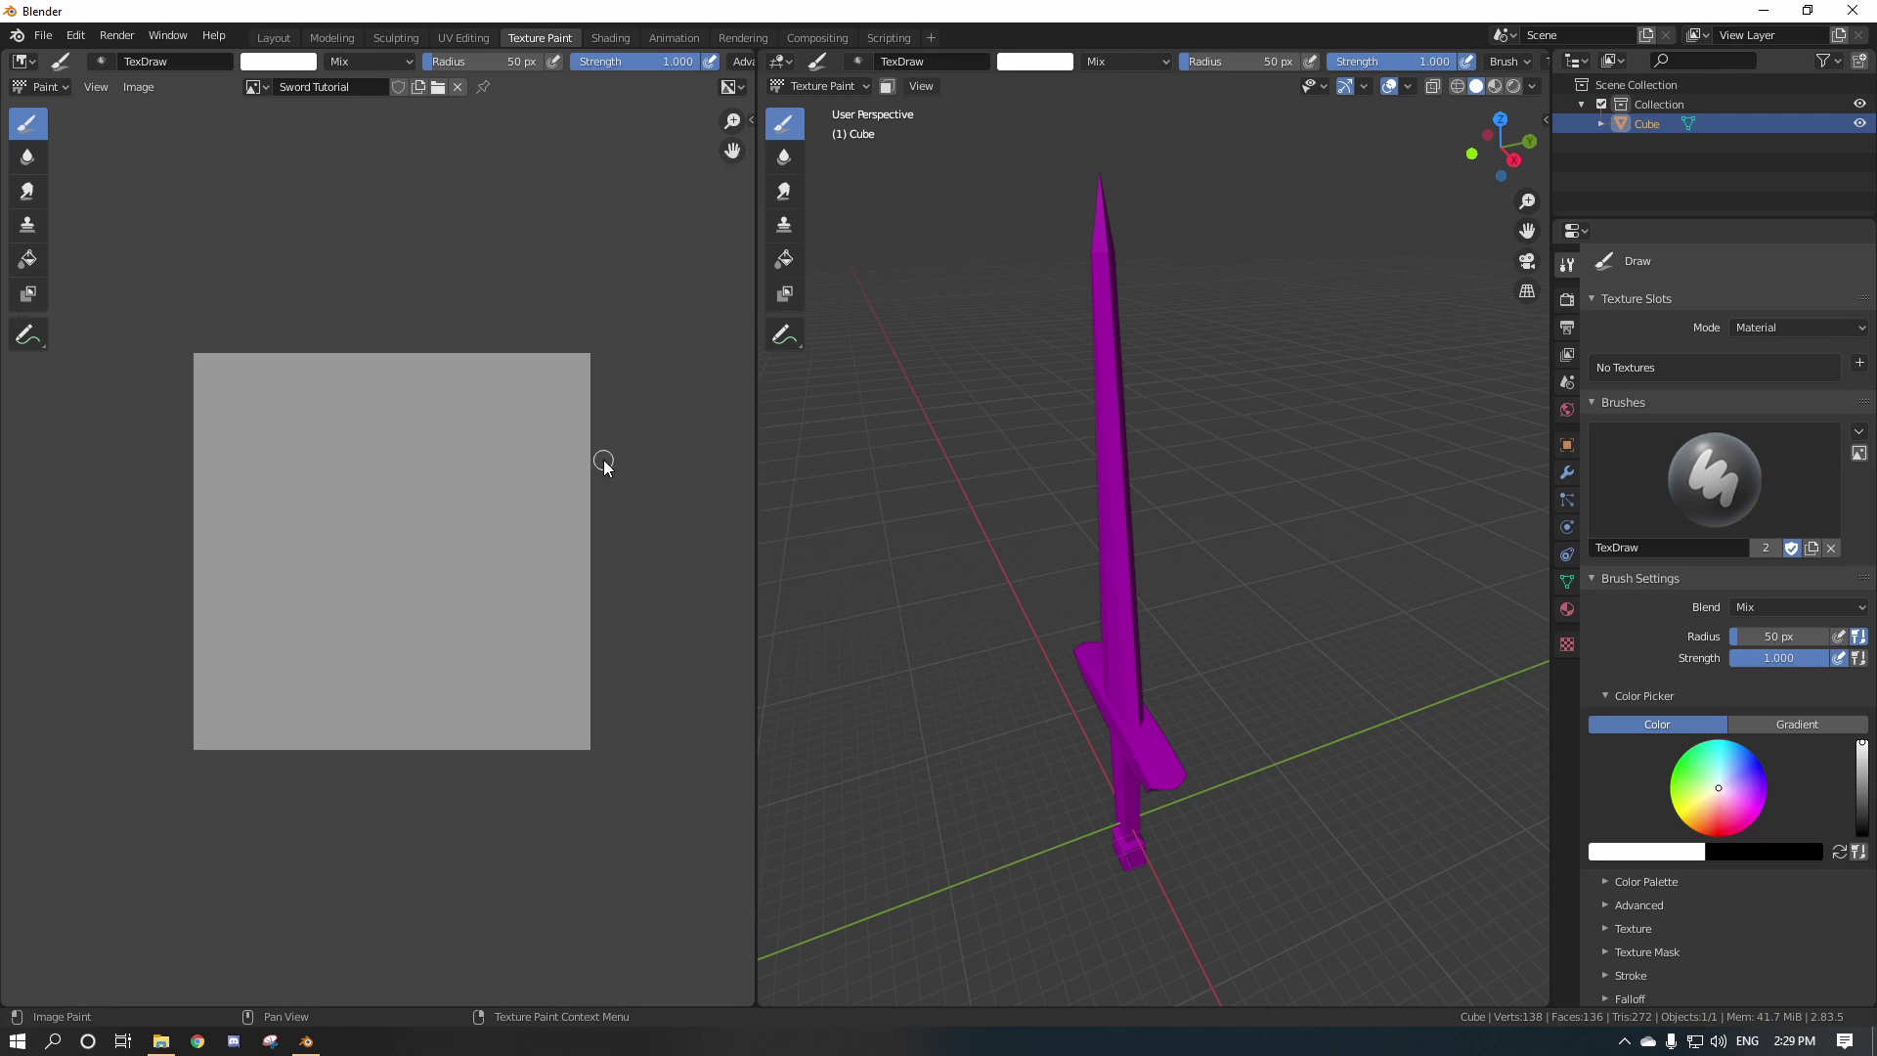
Set the texture slot mode to Single Image and assign the Sword Tutorial image to the sword.
middle_click_drag(1267, 362, 1310, 449)
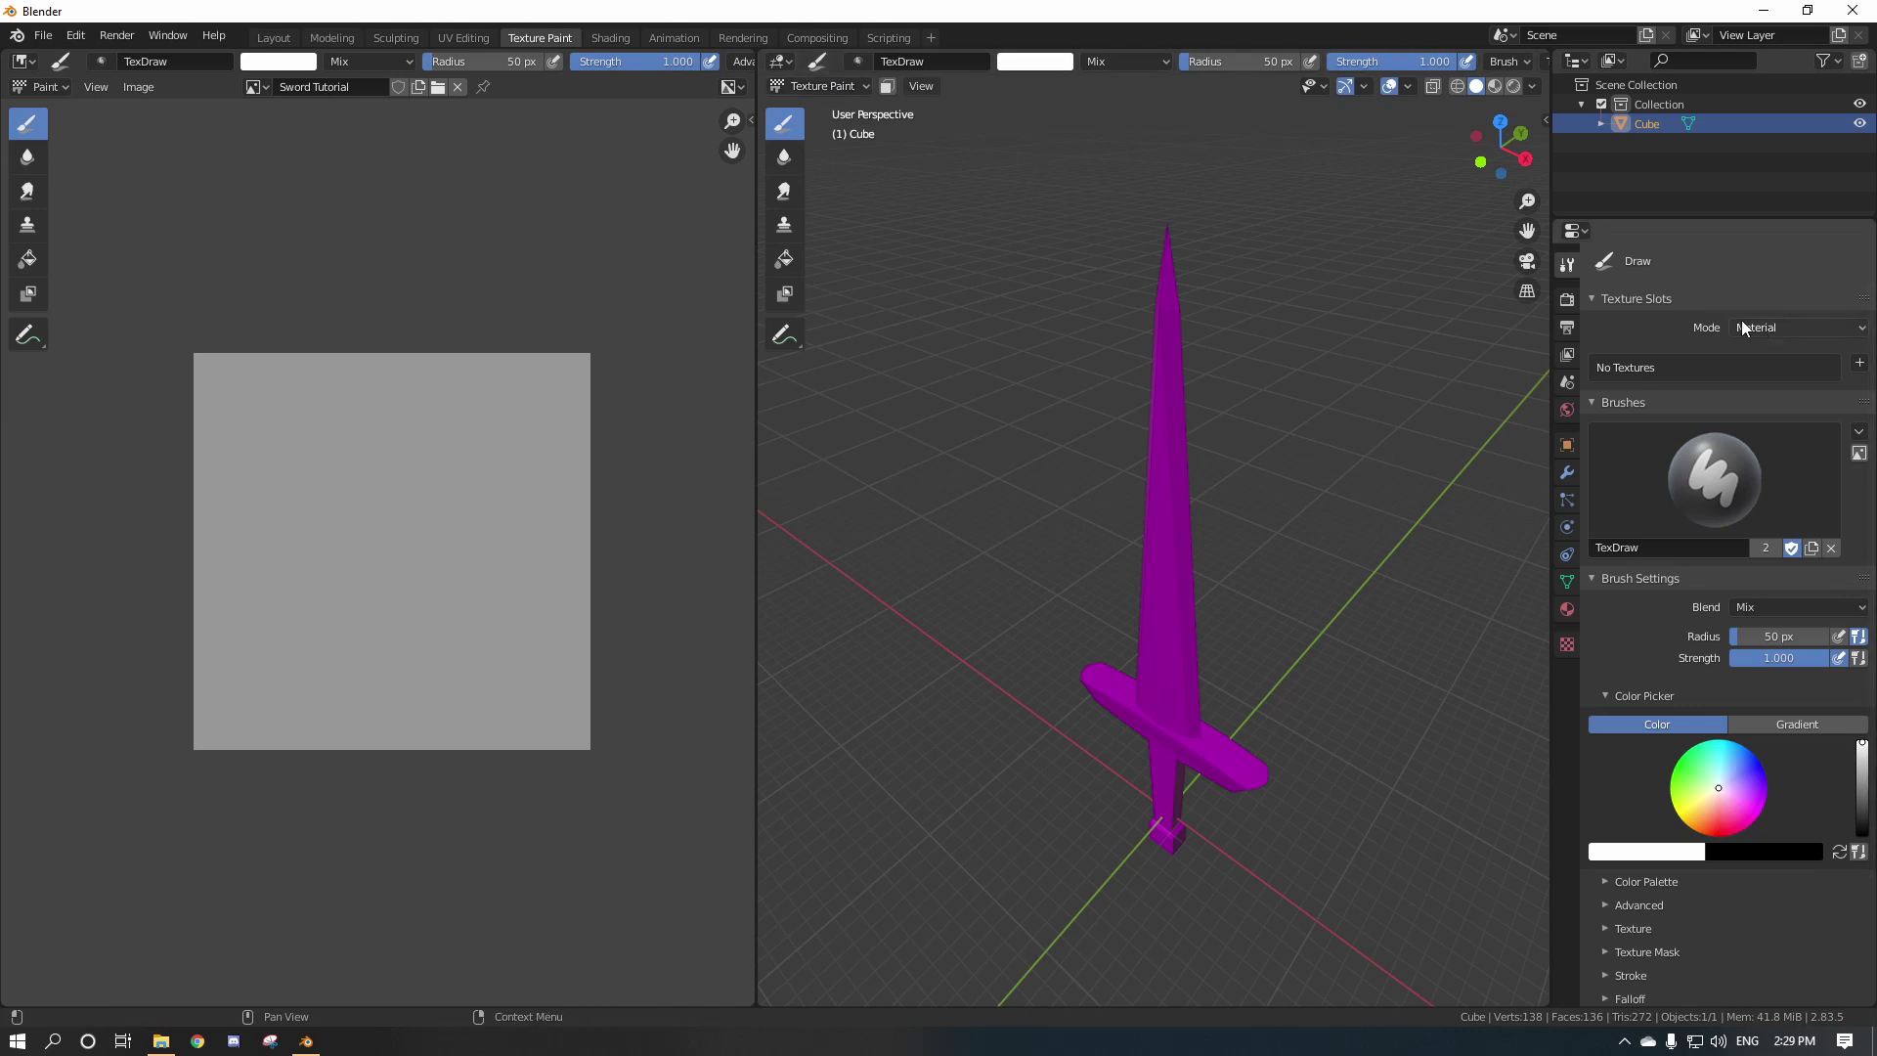
left_click(1781, 330)
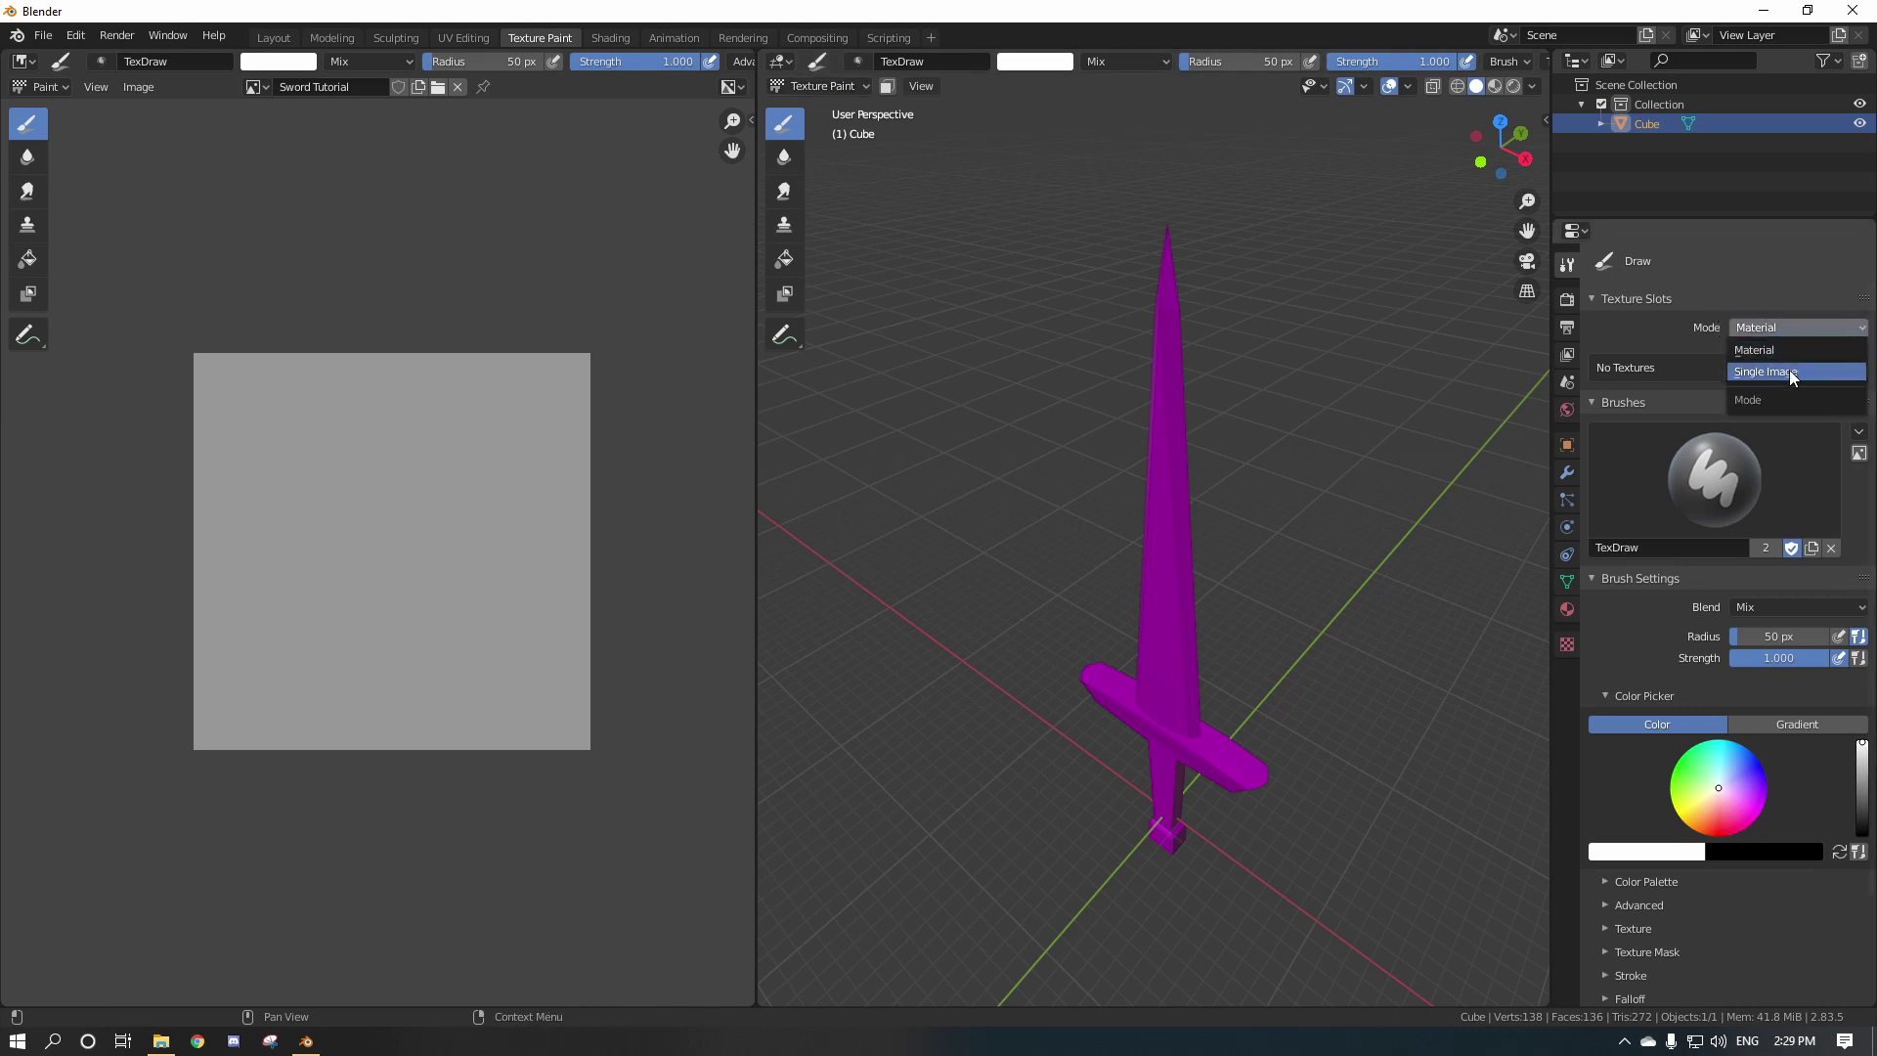
left_click(1789, 370)
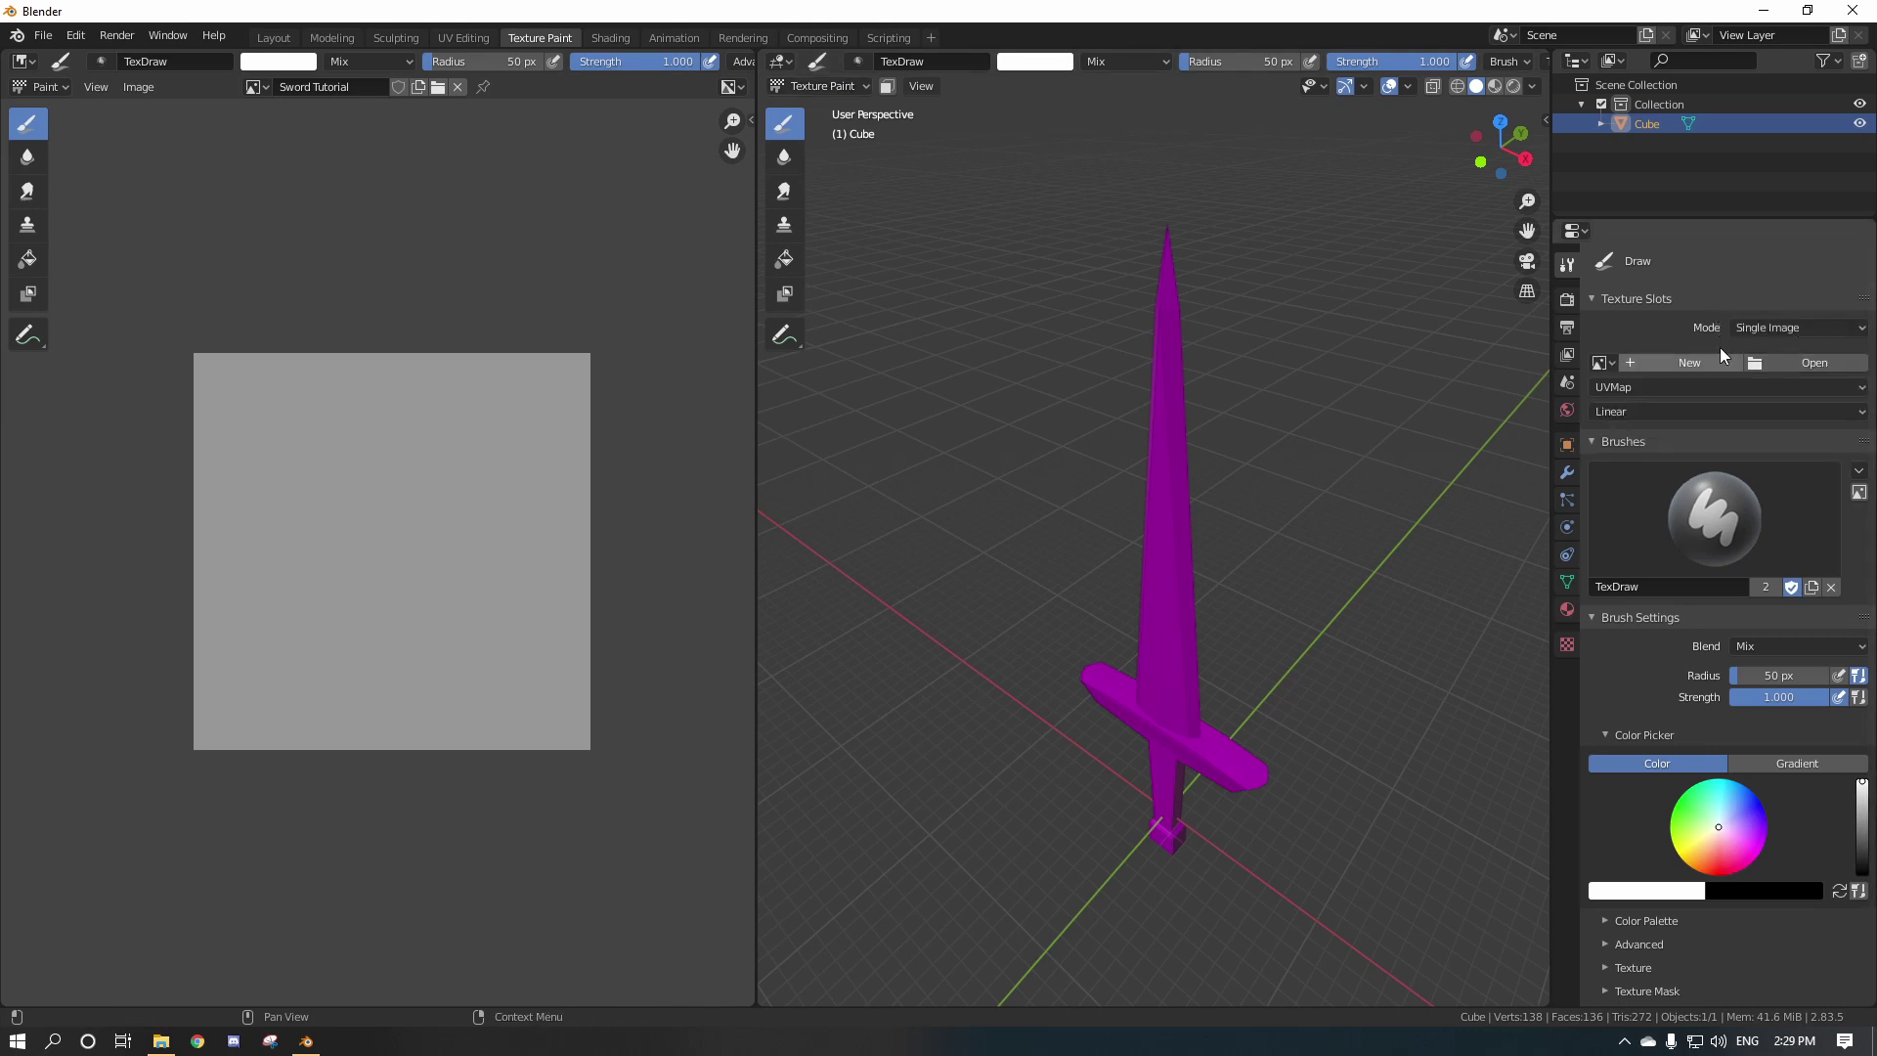
left_click(1601, 362)
left_click(1655, 412)
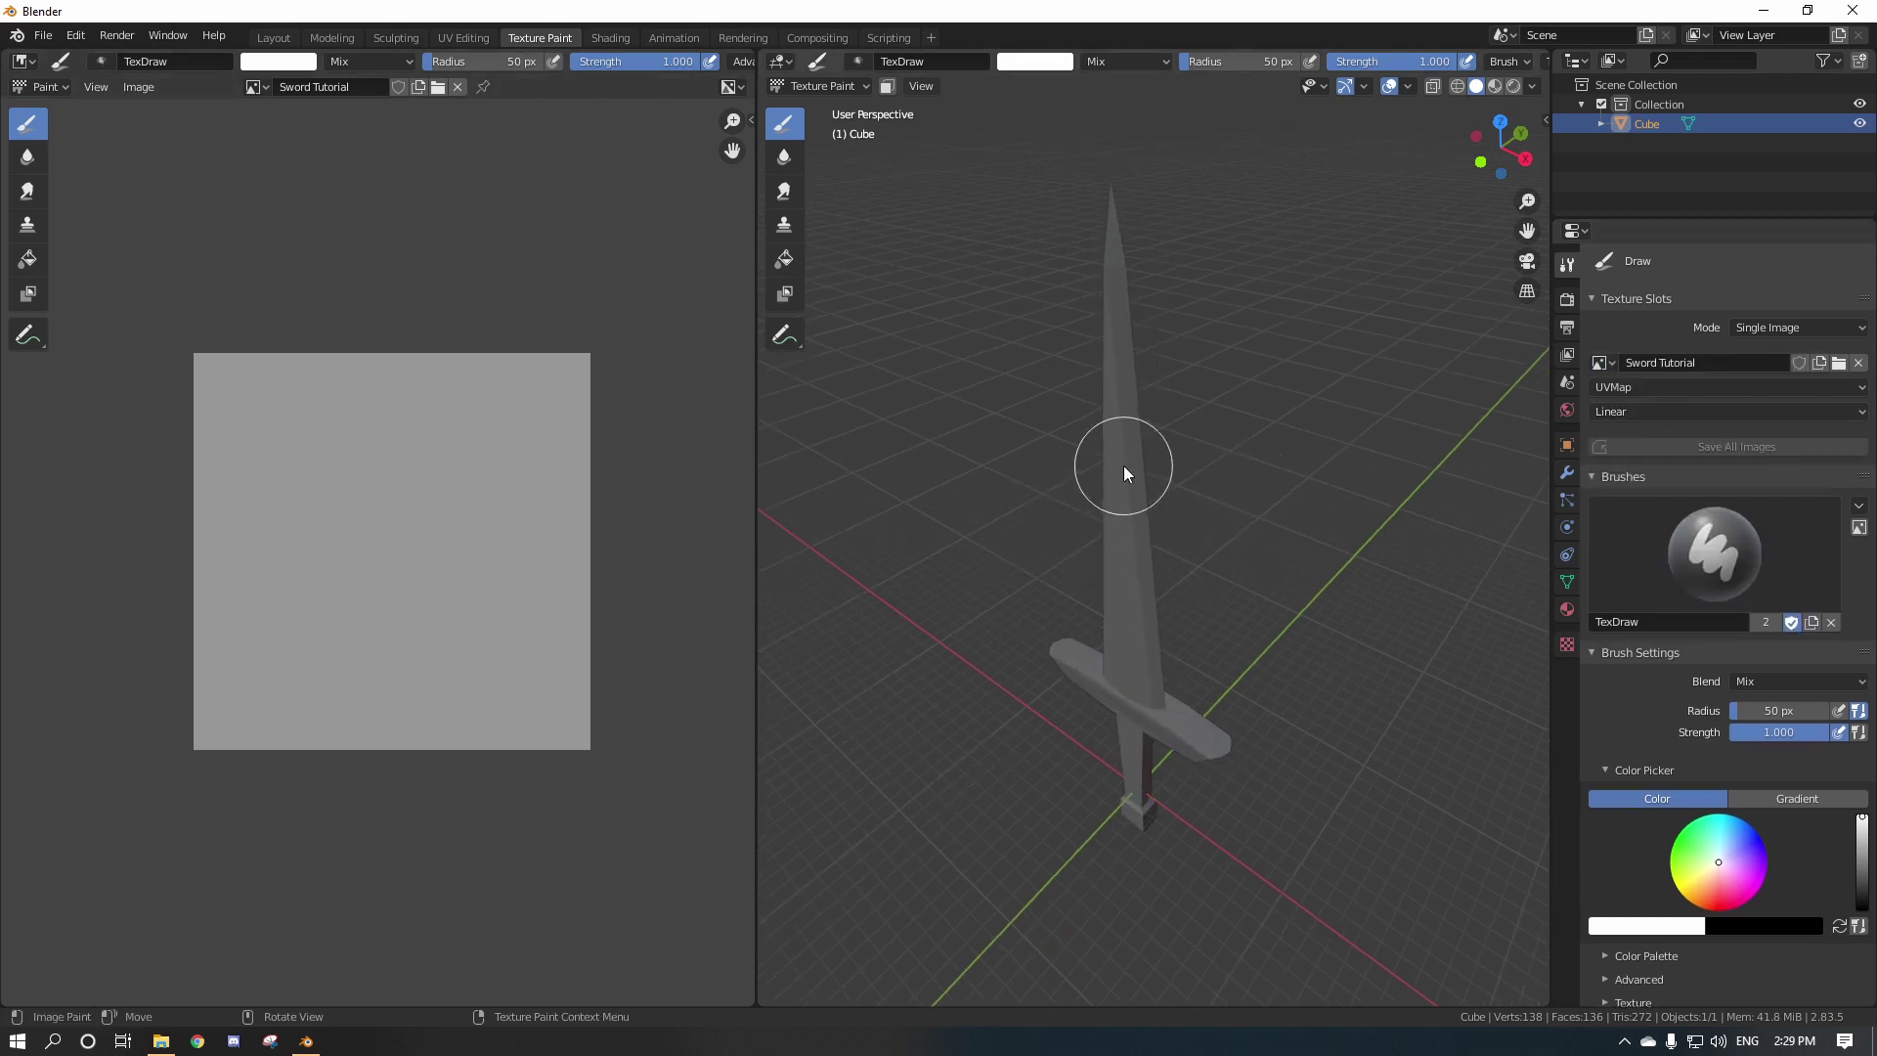
Put the sword in Edit Mode within the Texture Paint workspace and select all its faces to display their UV layout.
left_click(788, 90)
left_click(821, 130)
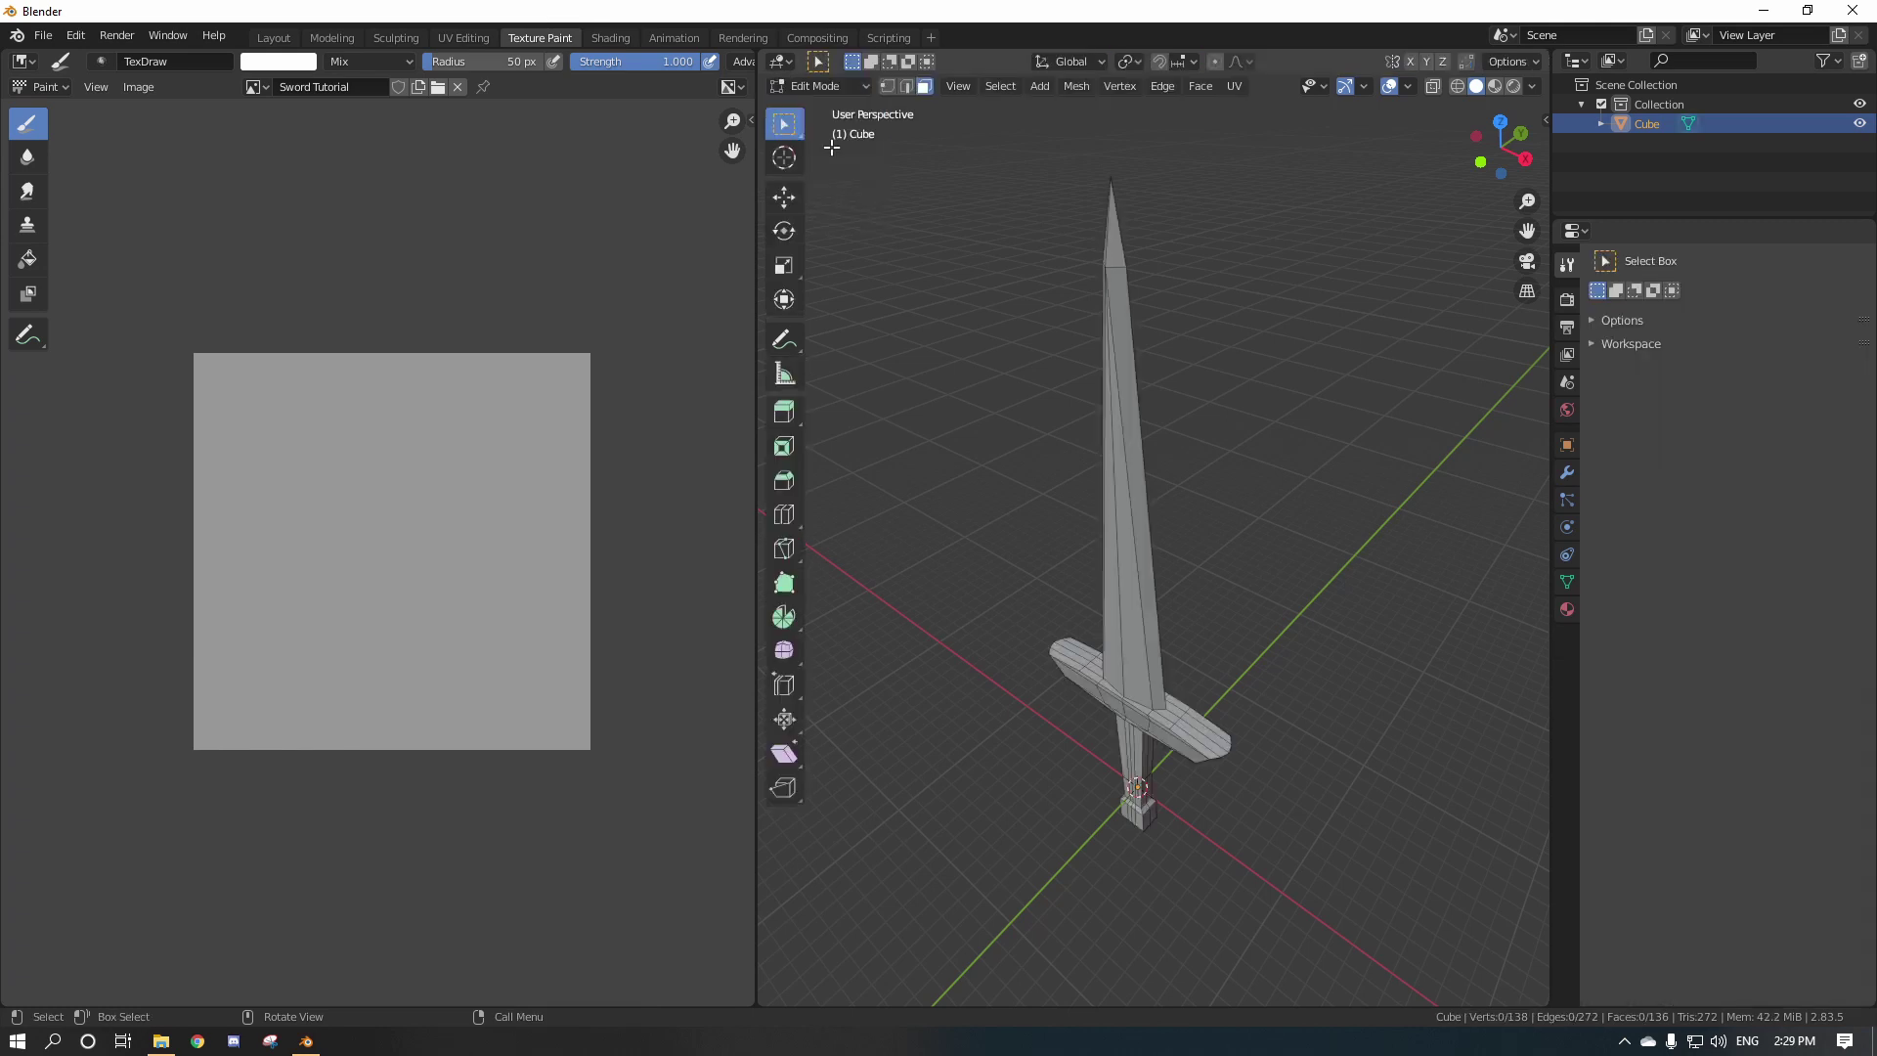
middle_click_drag(1186, 473, 1247, 498)
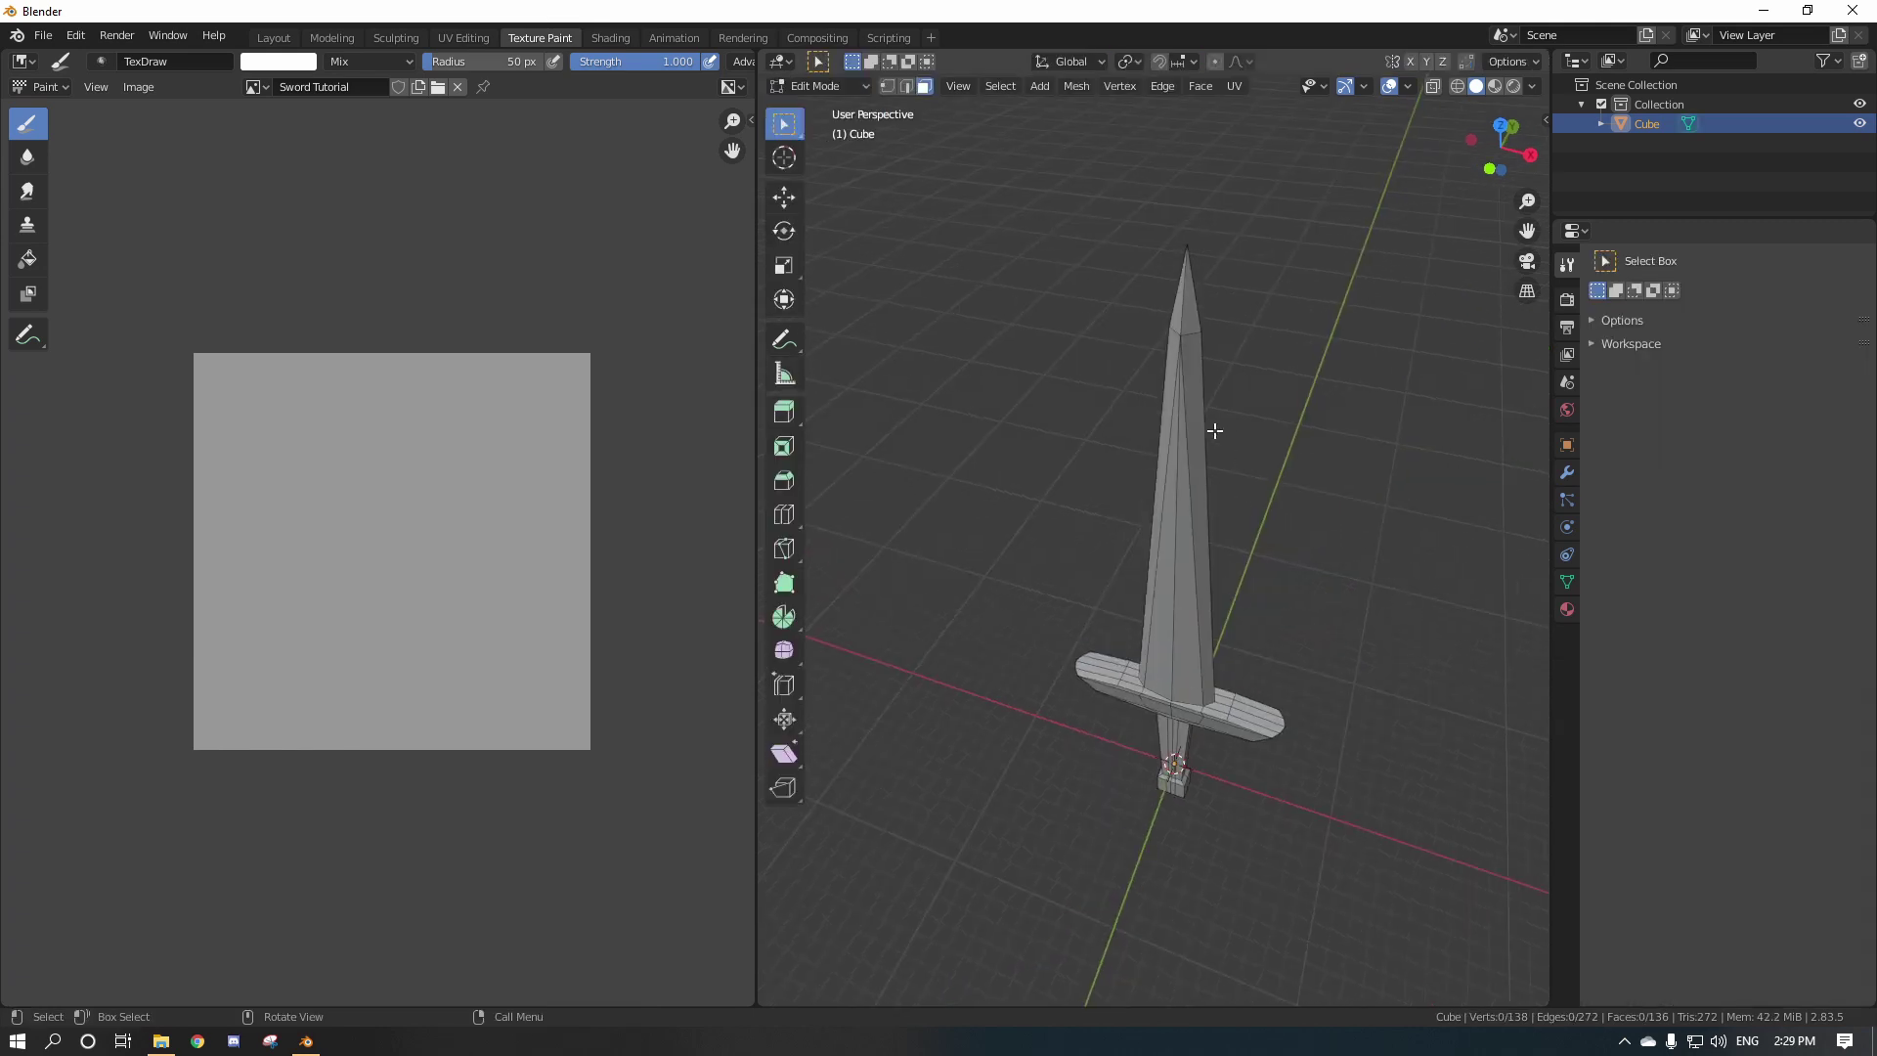
middle_click_drag(1214, 431, 1216, 528)
key("a")
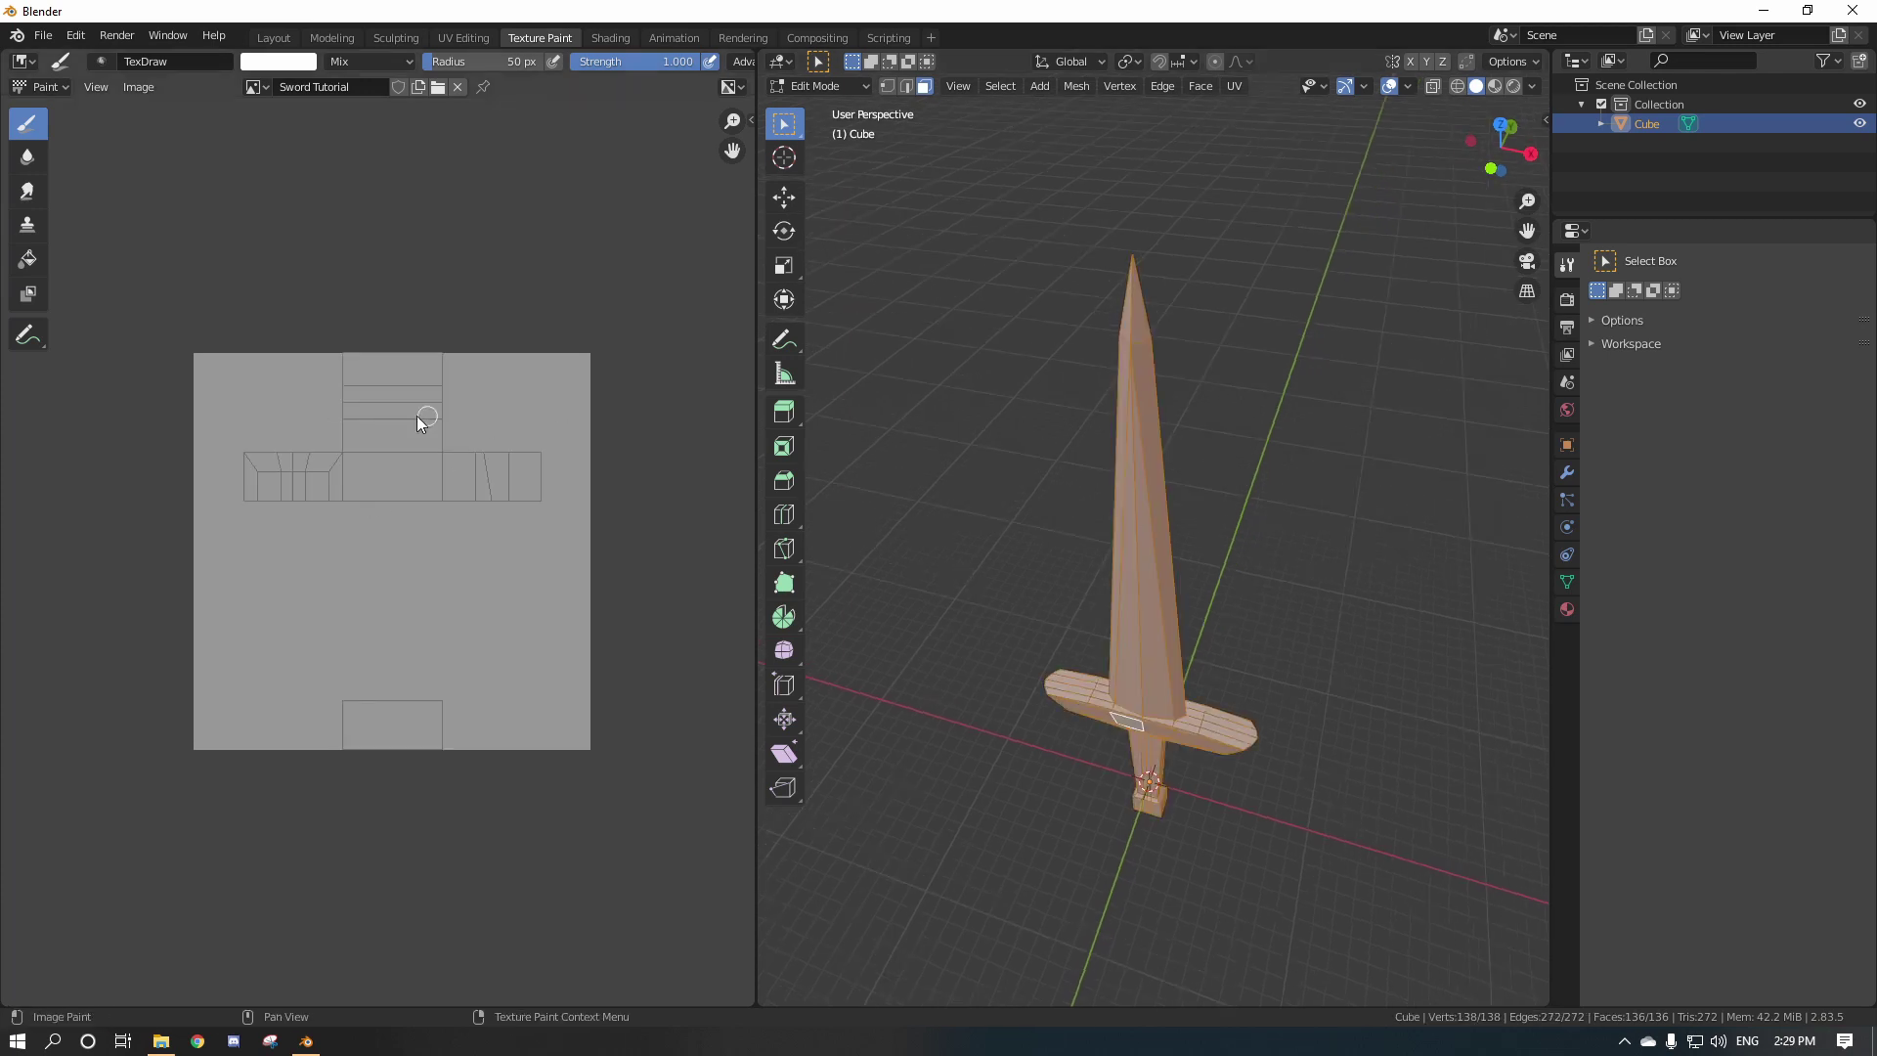
middle_click_drag(1212, 635, 1231, 598)
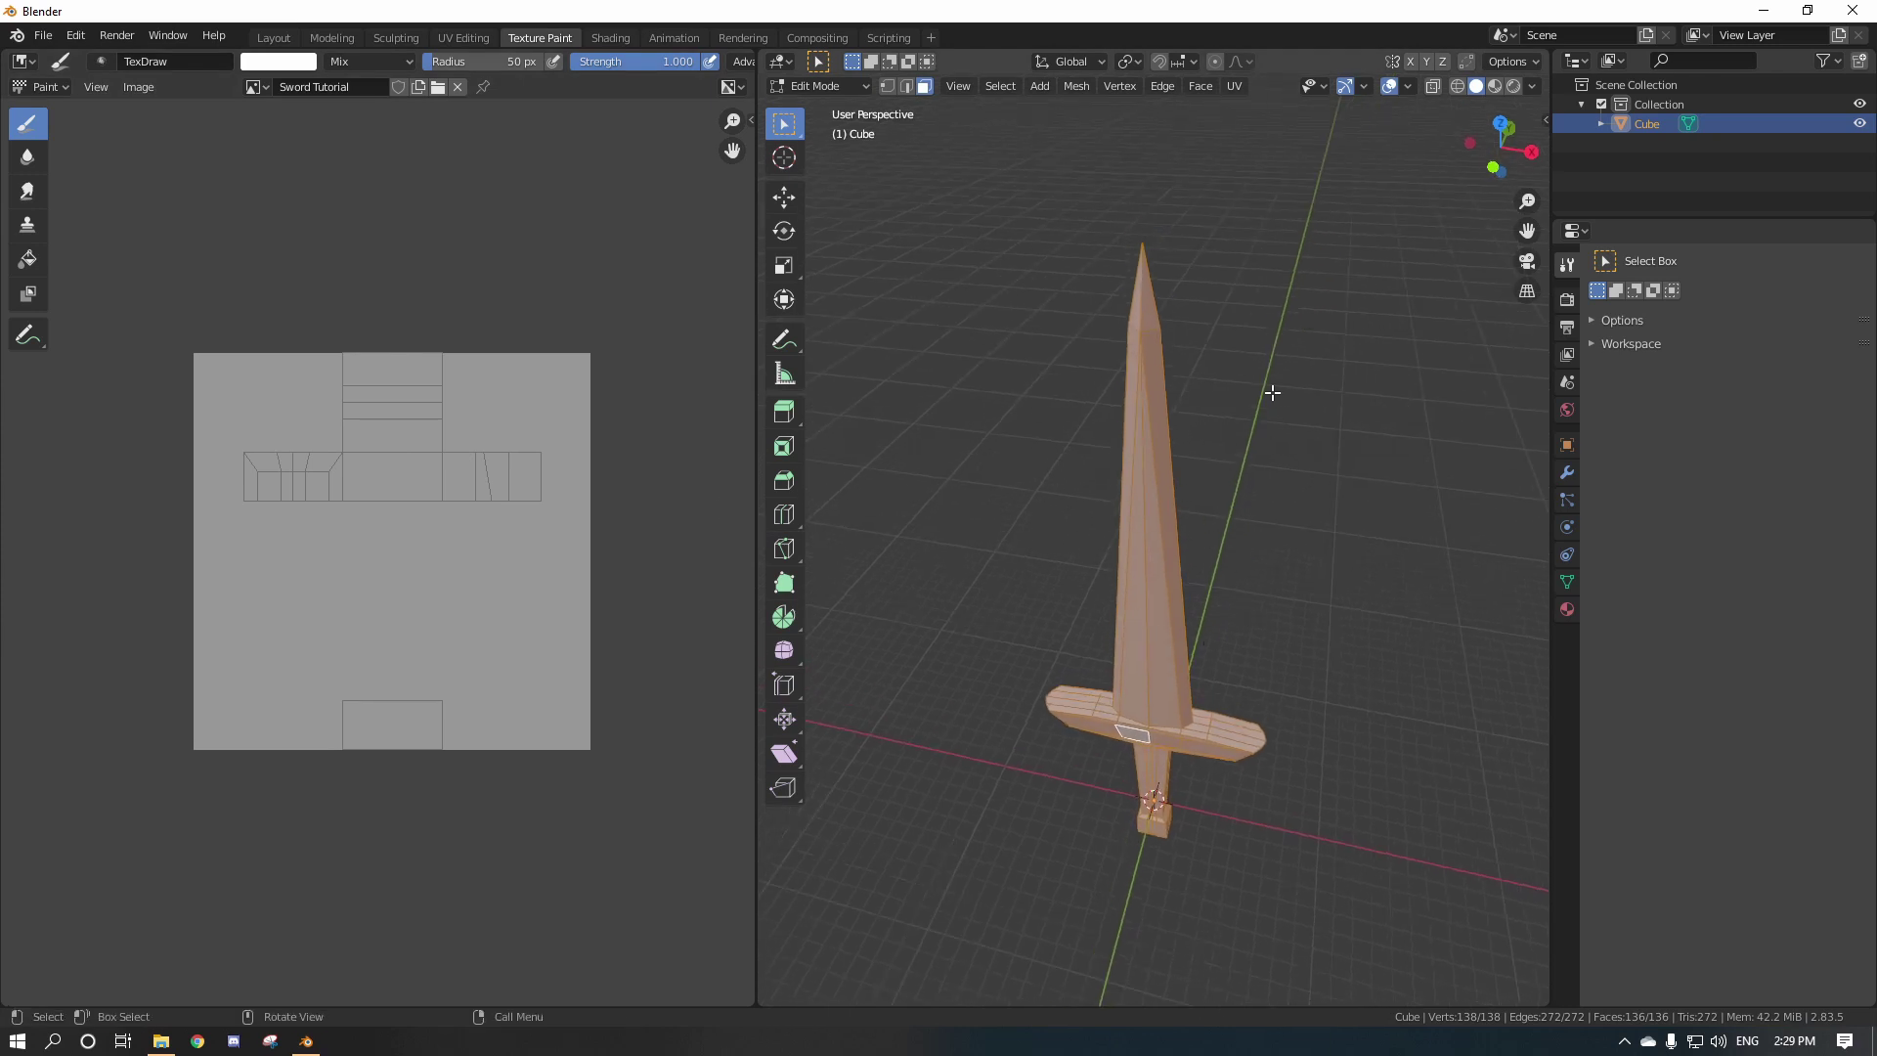
Select all the blade's faces above the crossguard in a wireframe front view of the sword.
left_click(1492, 164)
middle_click_drag(1278, 509, 1252, 595, "shift")
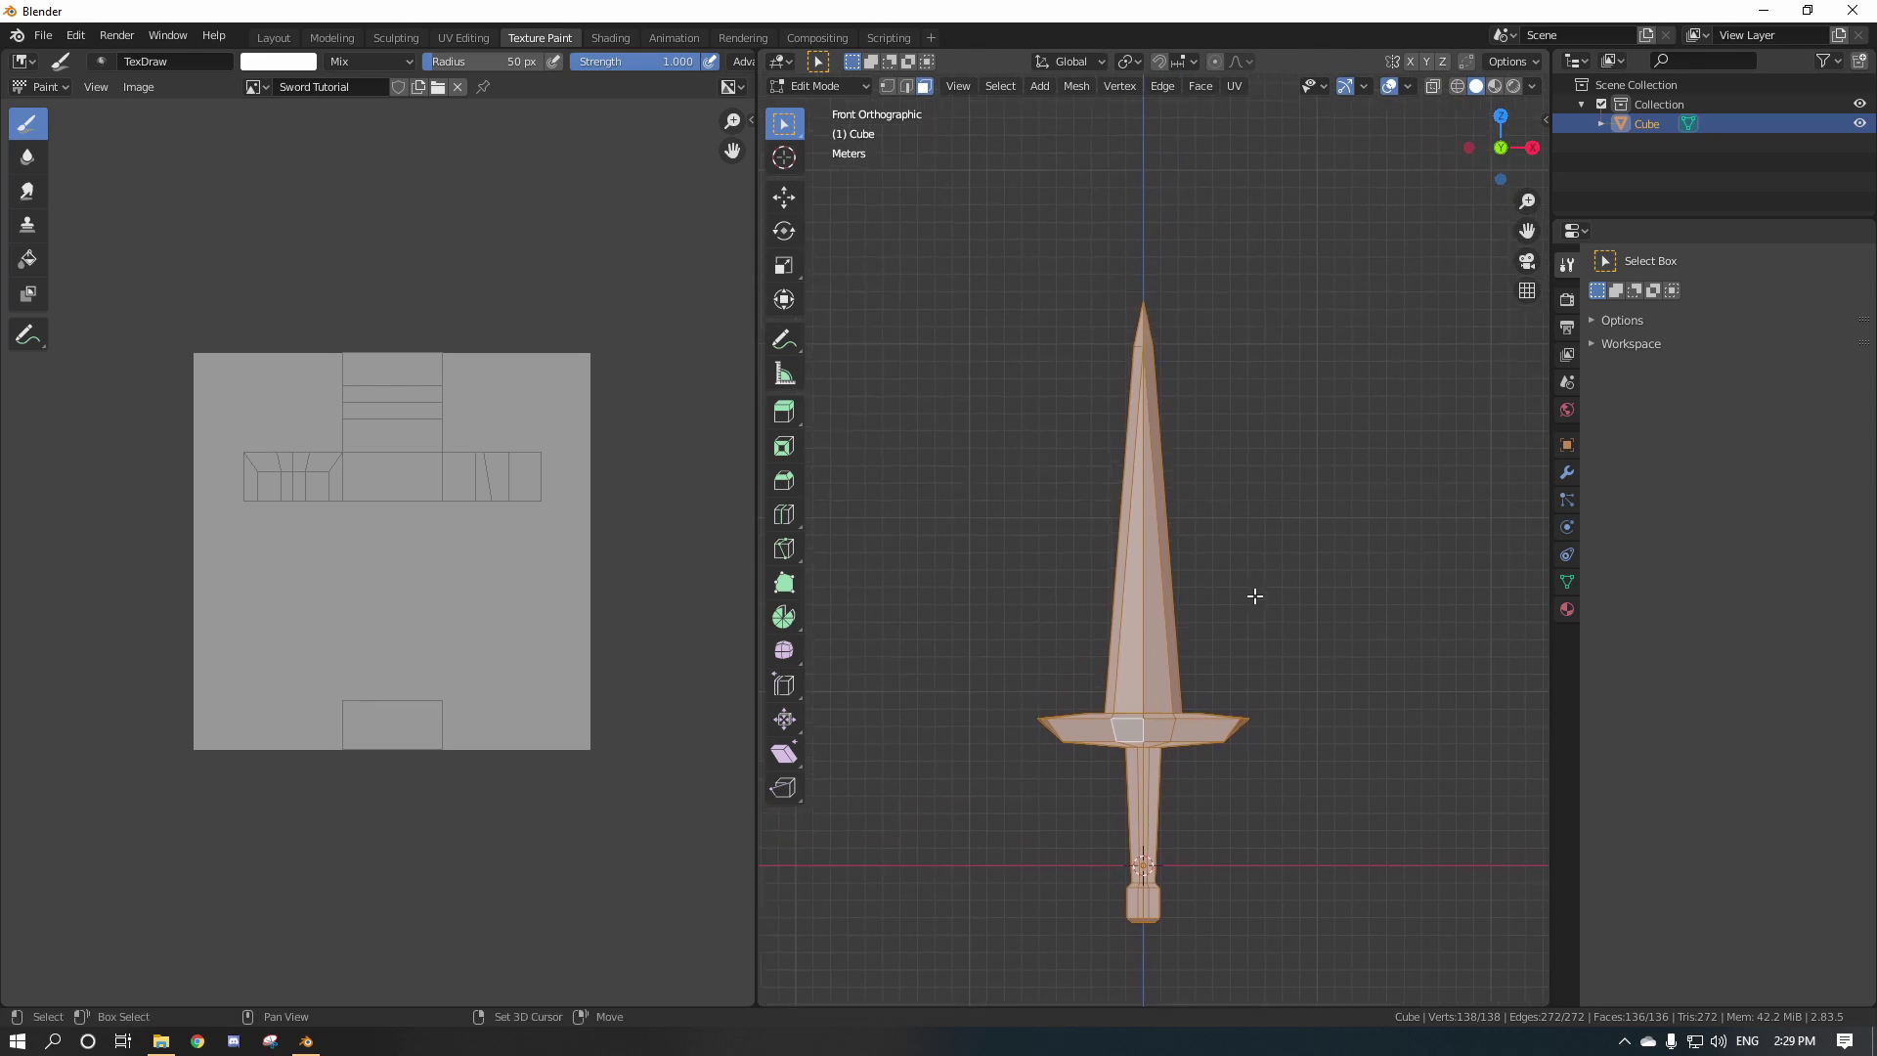
scroll(1265, 549, "up", 1)
key("a")
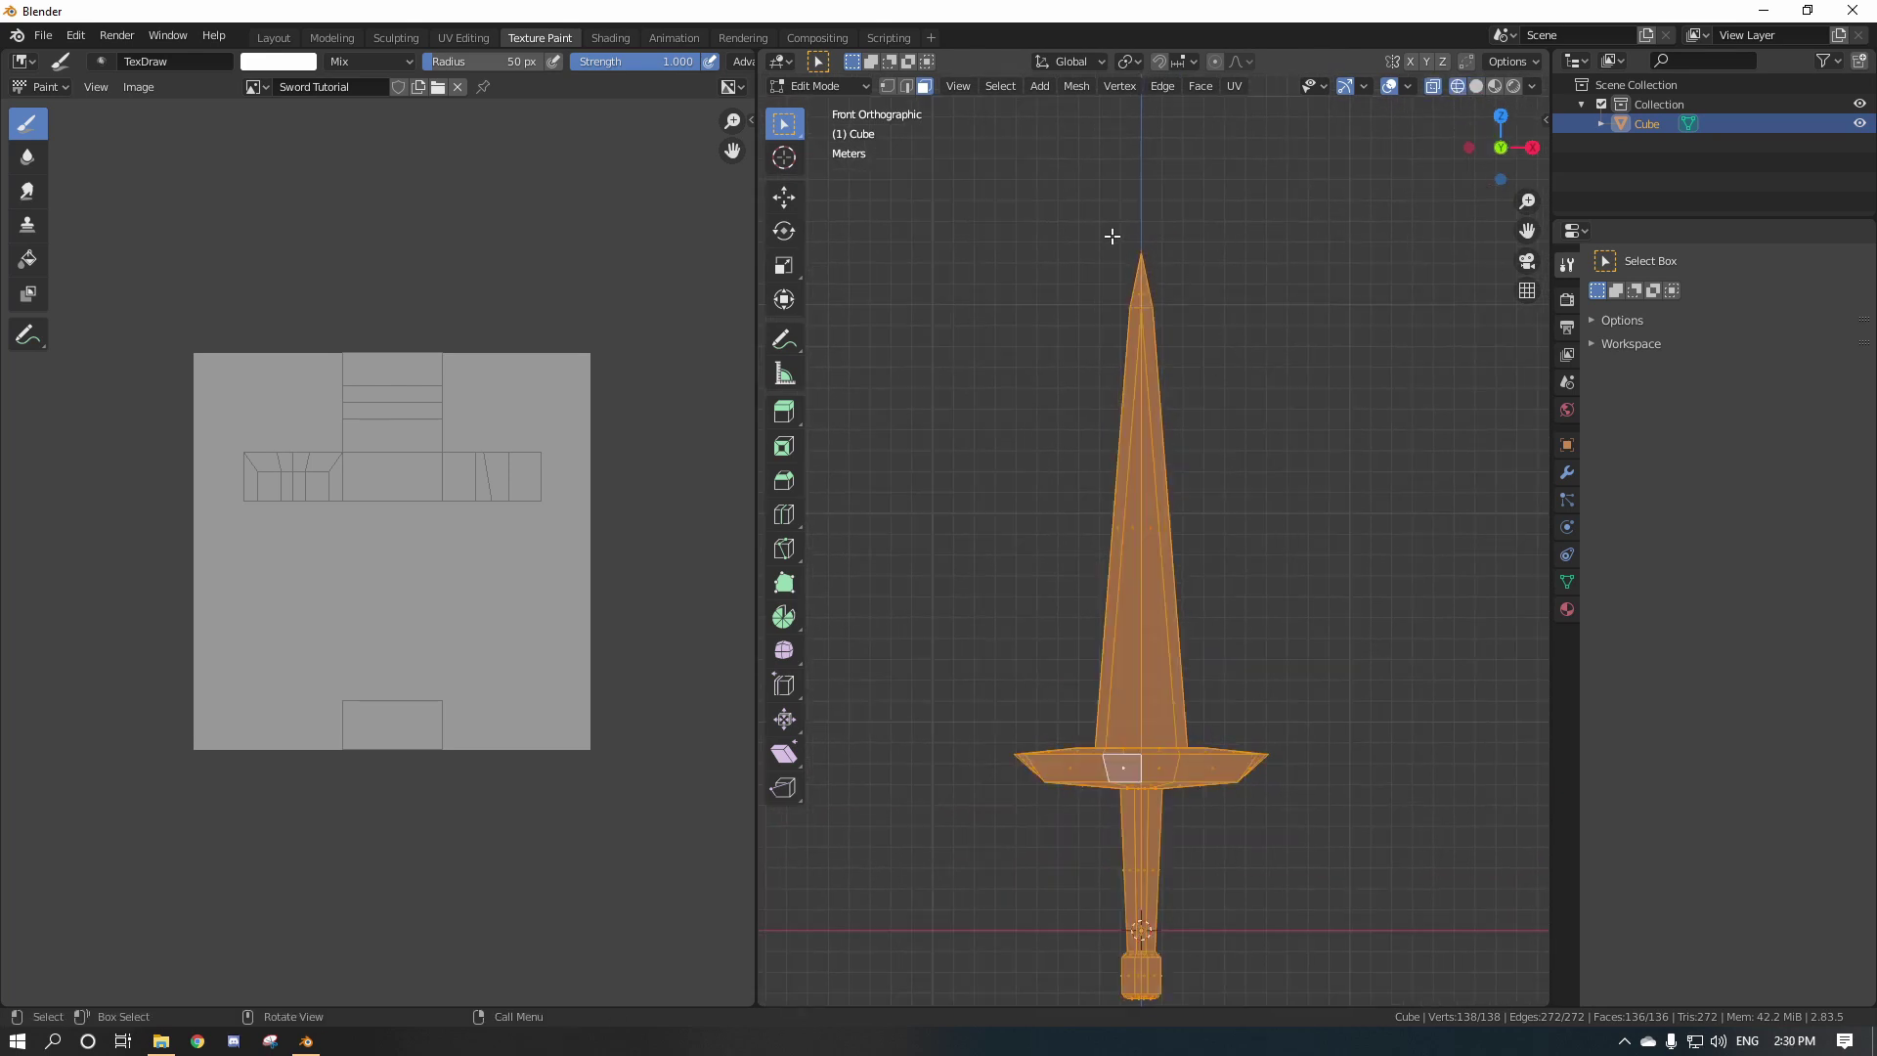
left_click_drag(1092, 199, 1197, 599)
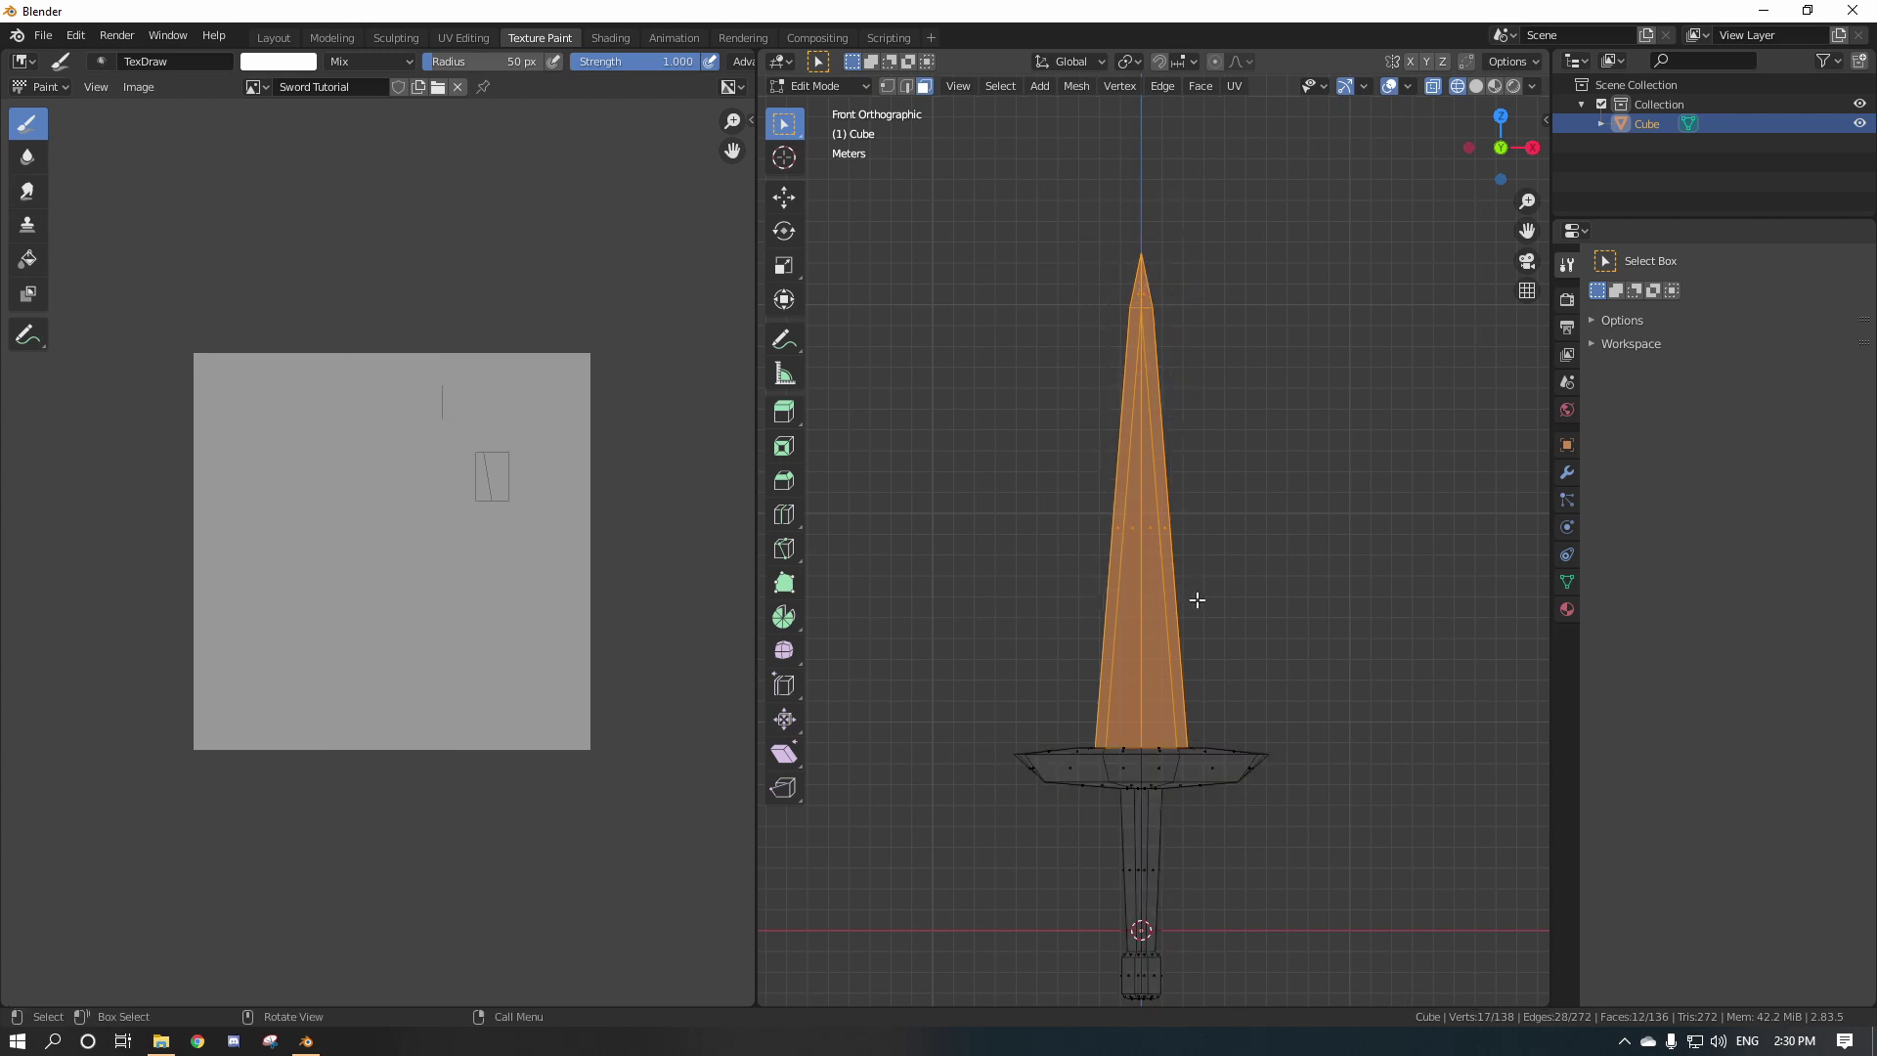
middle_click_drag(1165, 501, 1046, 613)
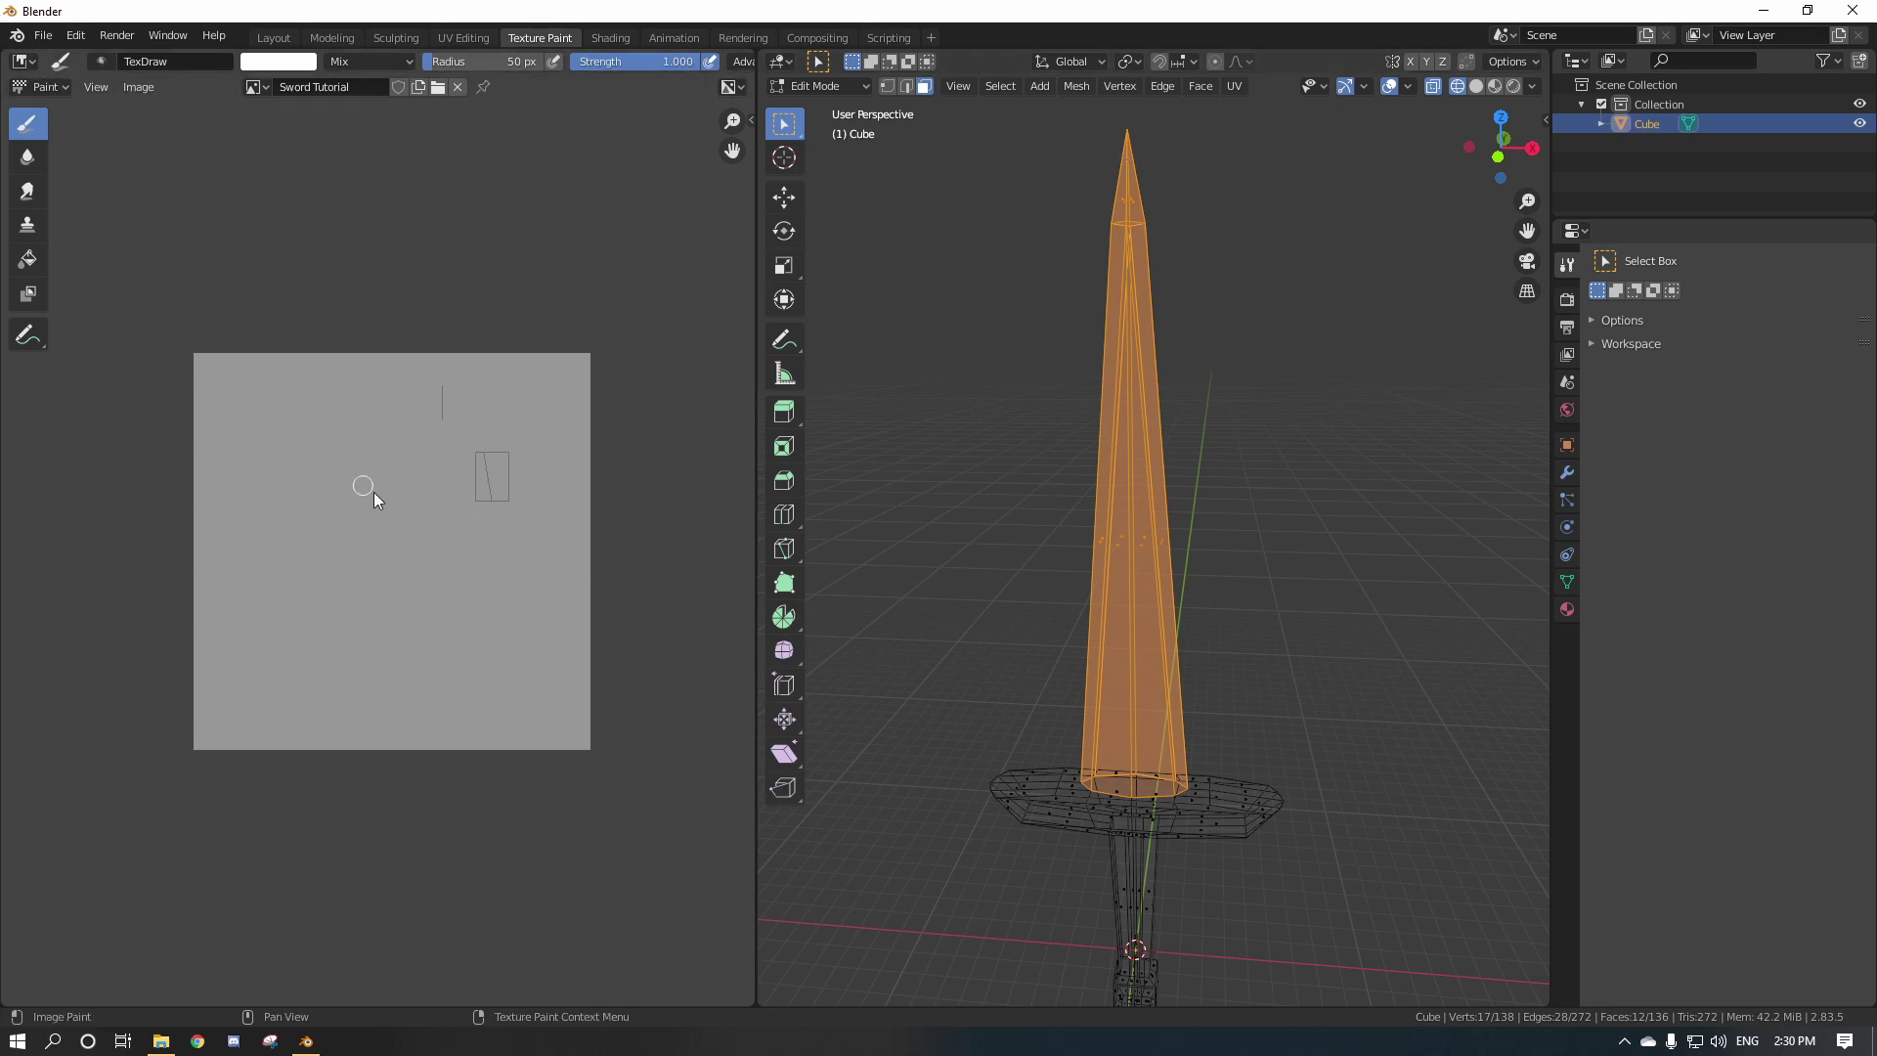
Switch the image area to the UV Editor and display the Sword Tutorial image in it.
left_click(21, 60)
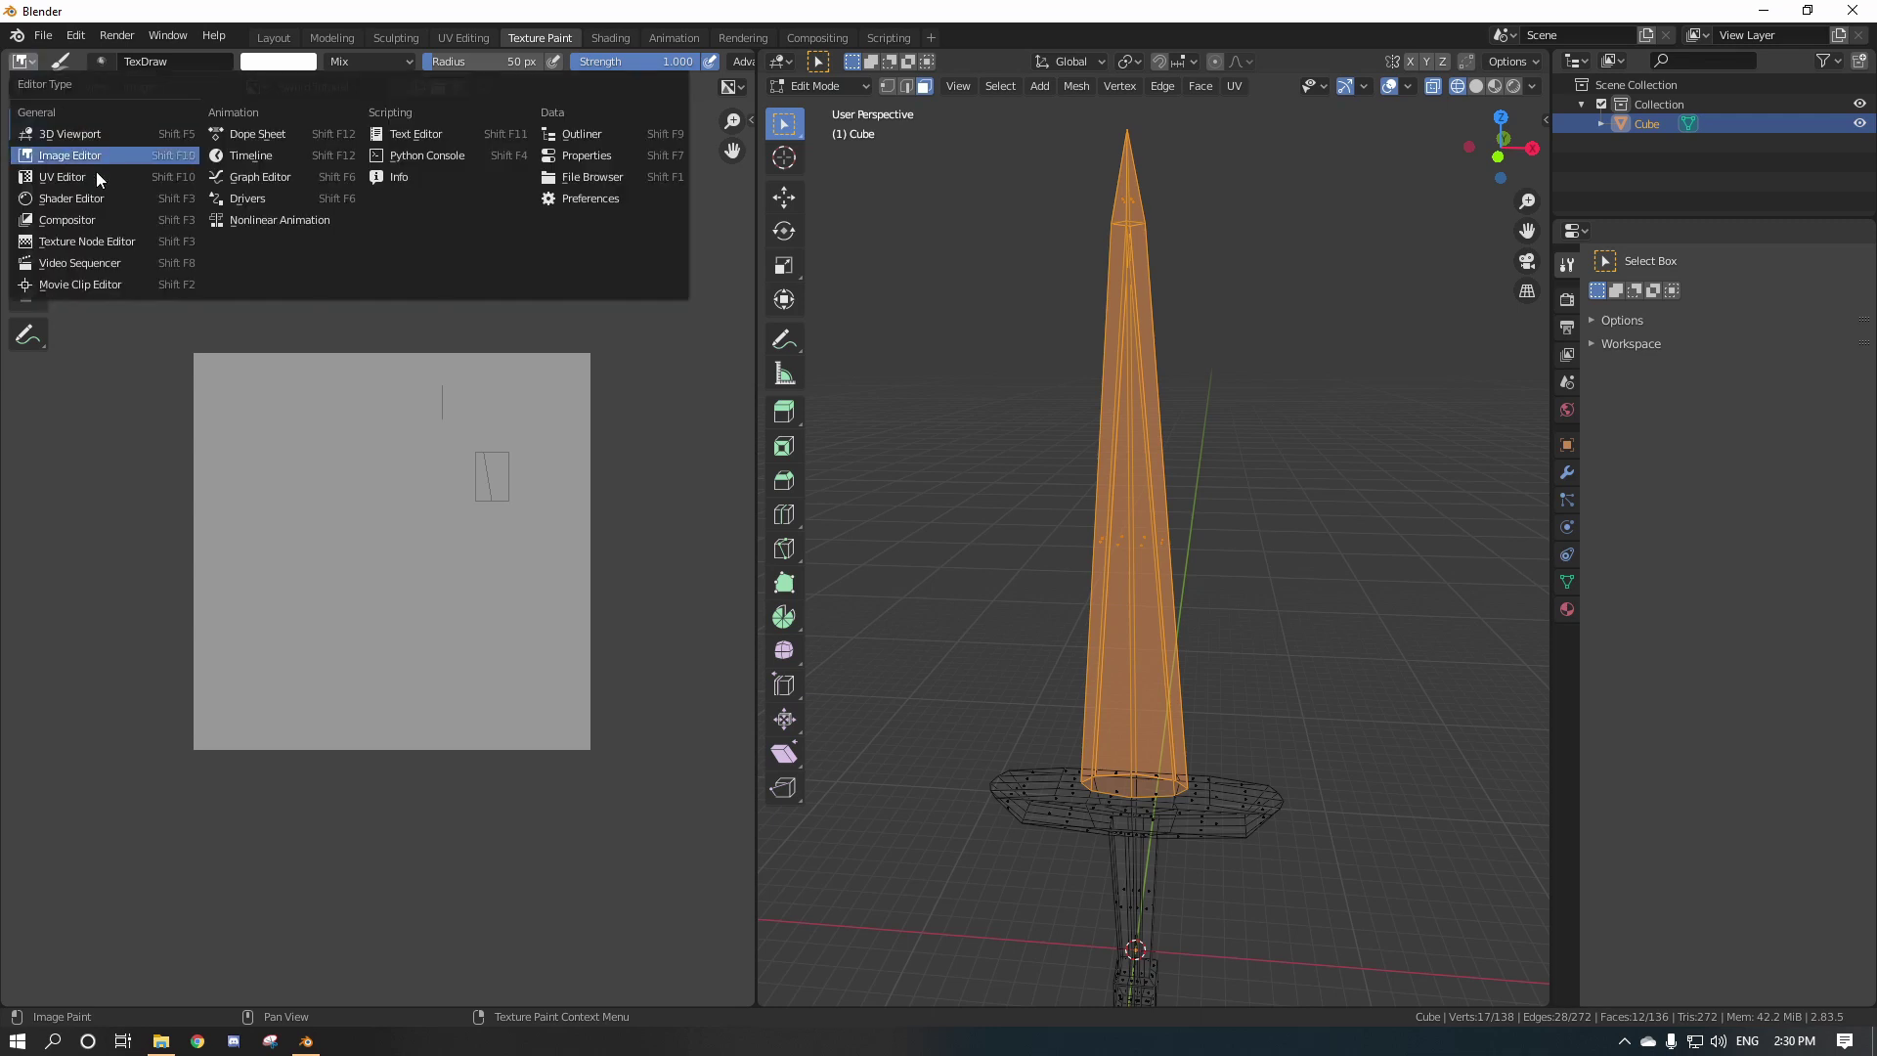
left_click(75, 190)
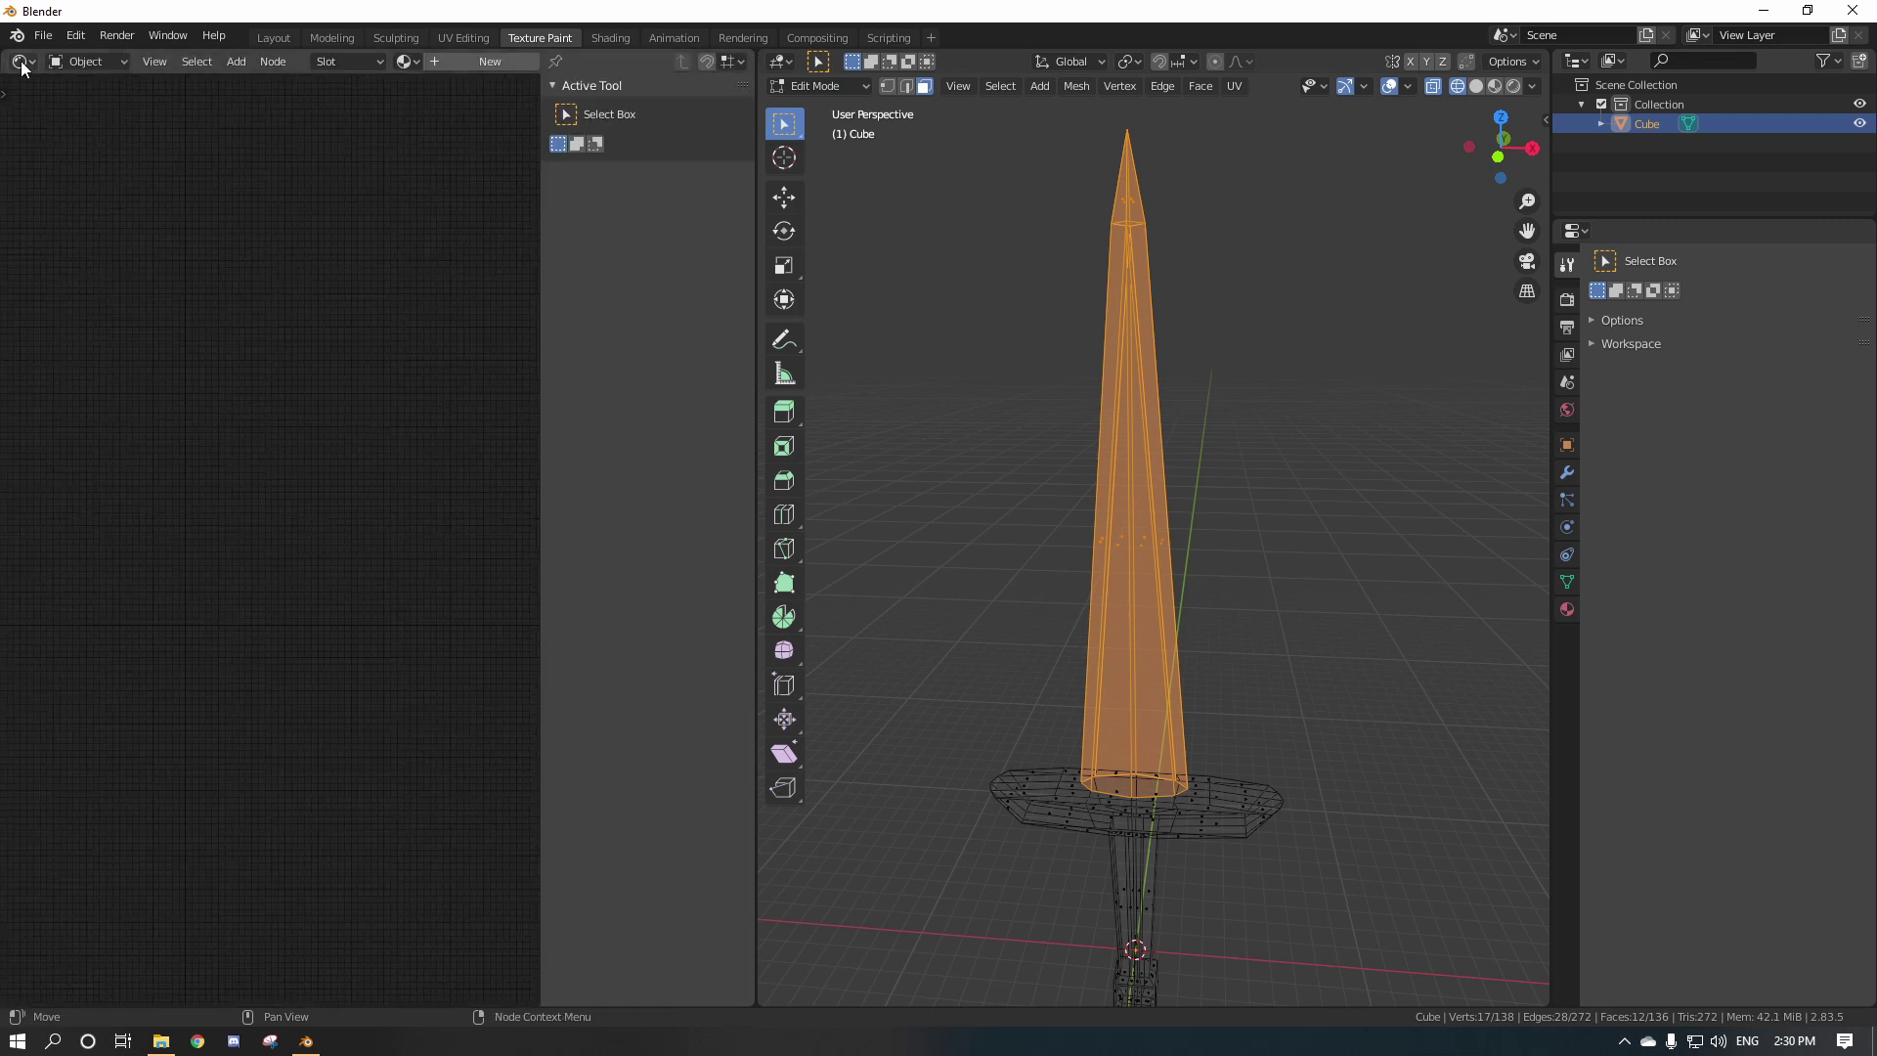
left_click(22, 61)
left_click(69, 177)
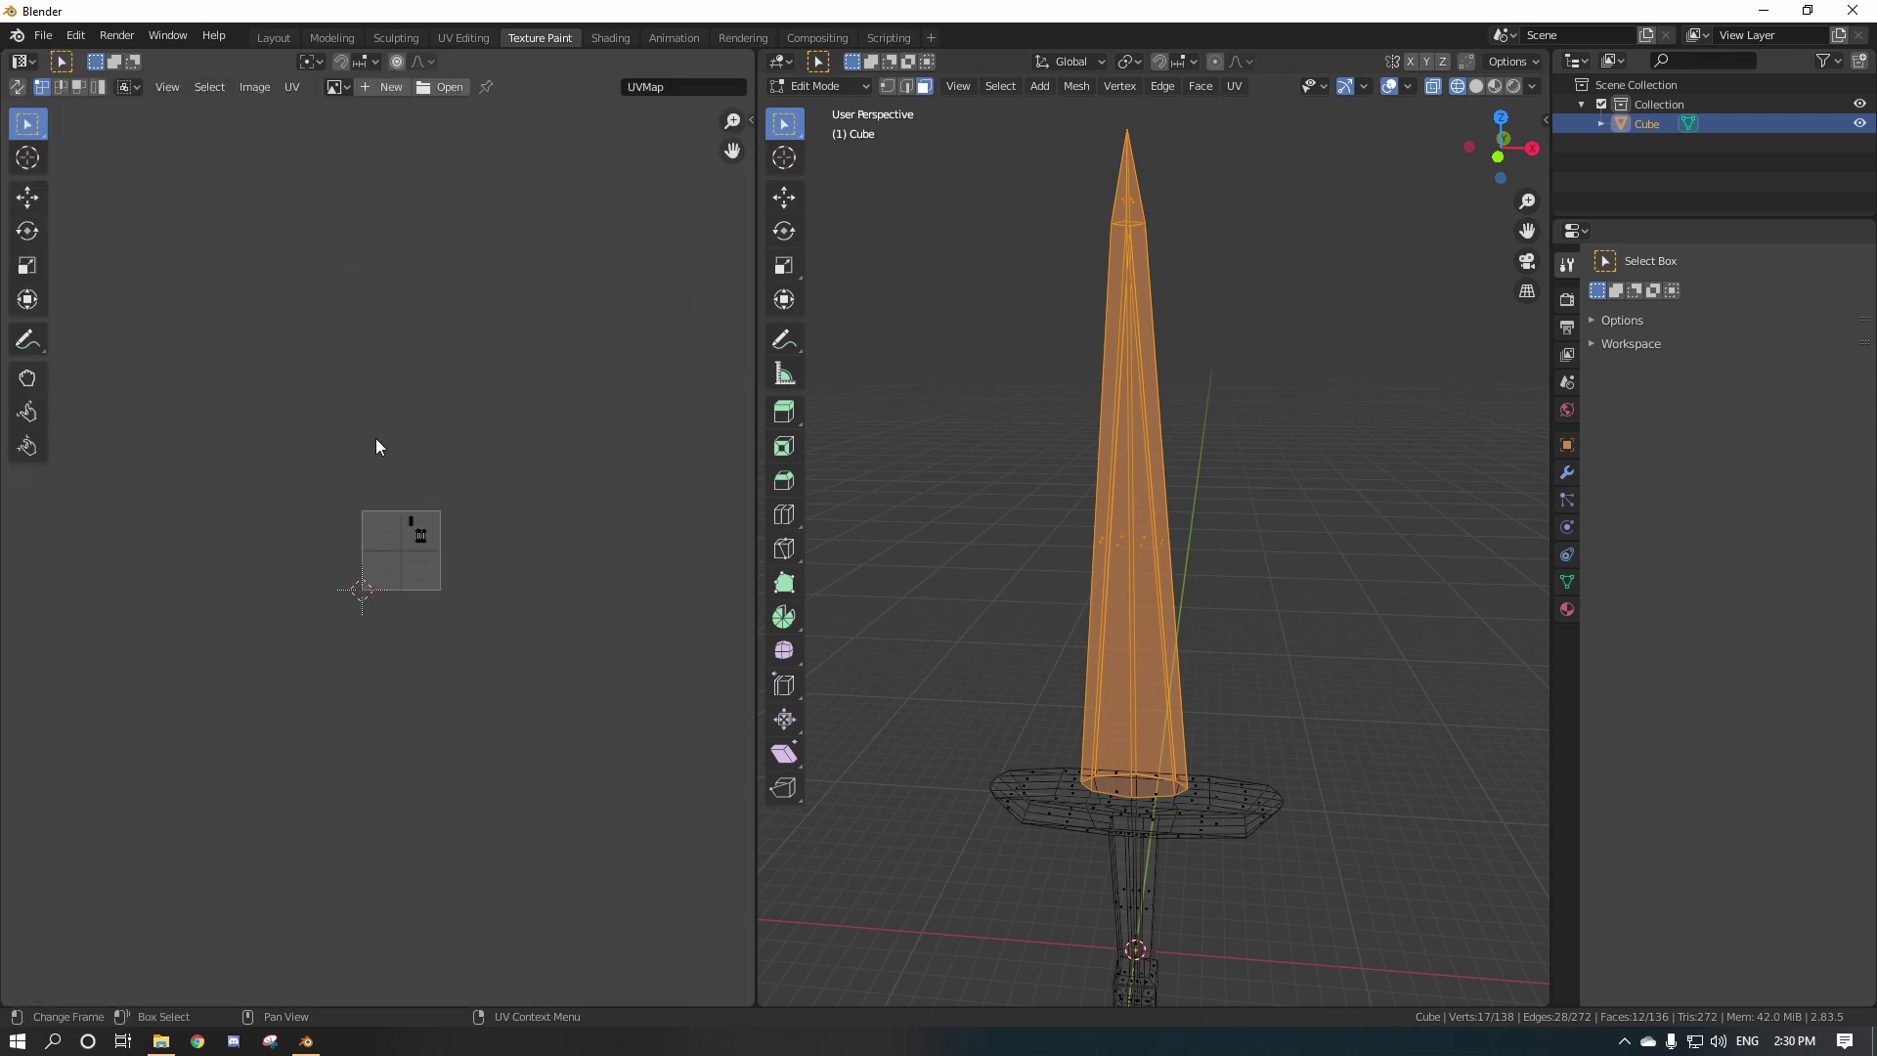
left_click(335, 87)
left_click(389, 135)
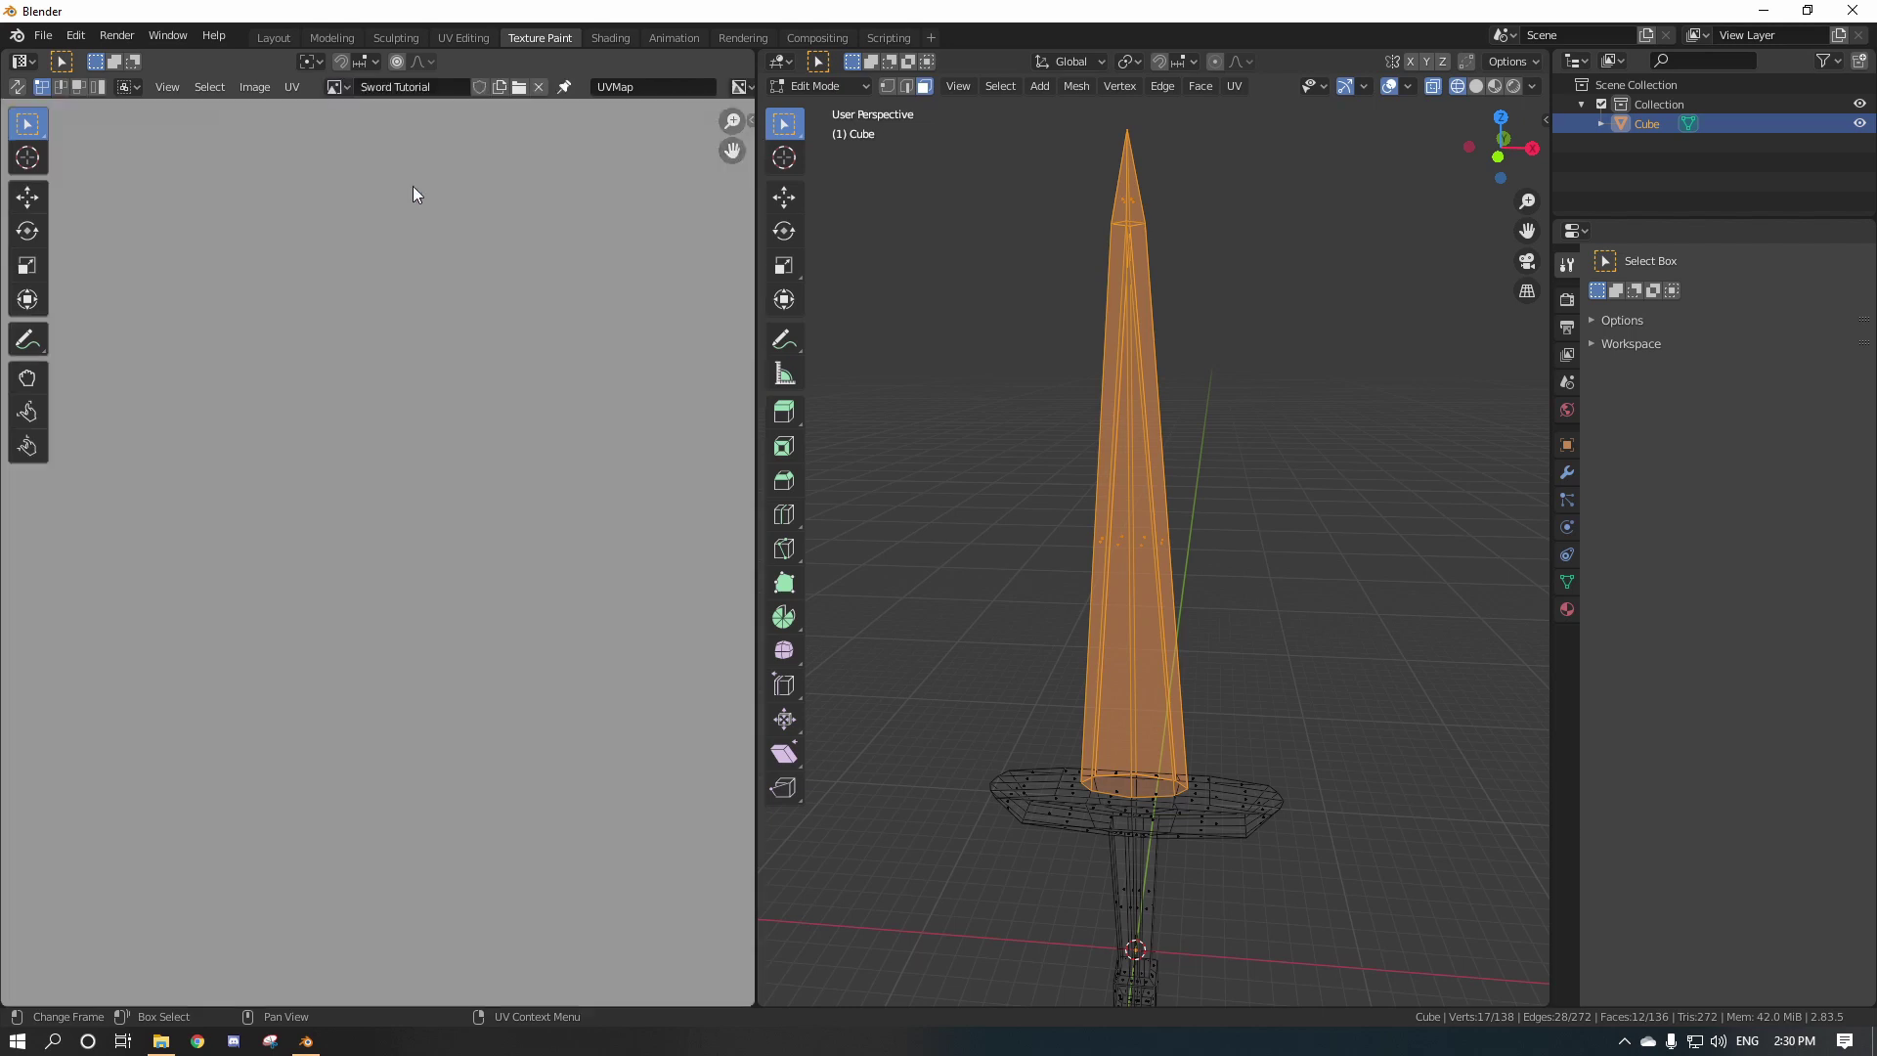
Move the blade's UVs into the lower left corner of the image and select all the sword's faces.
left_click(29, 196)
left_click_drag(434, 373, 453, 423)
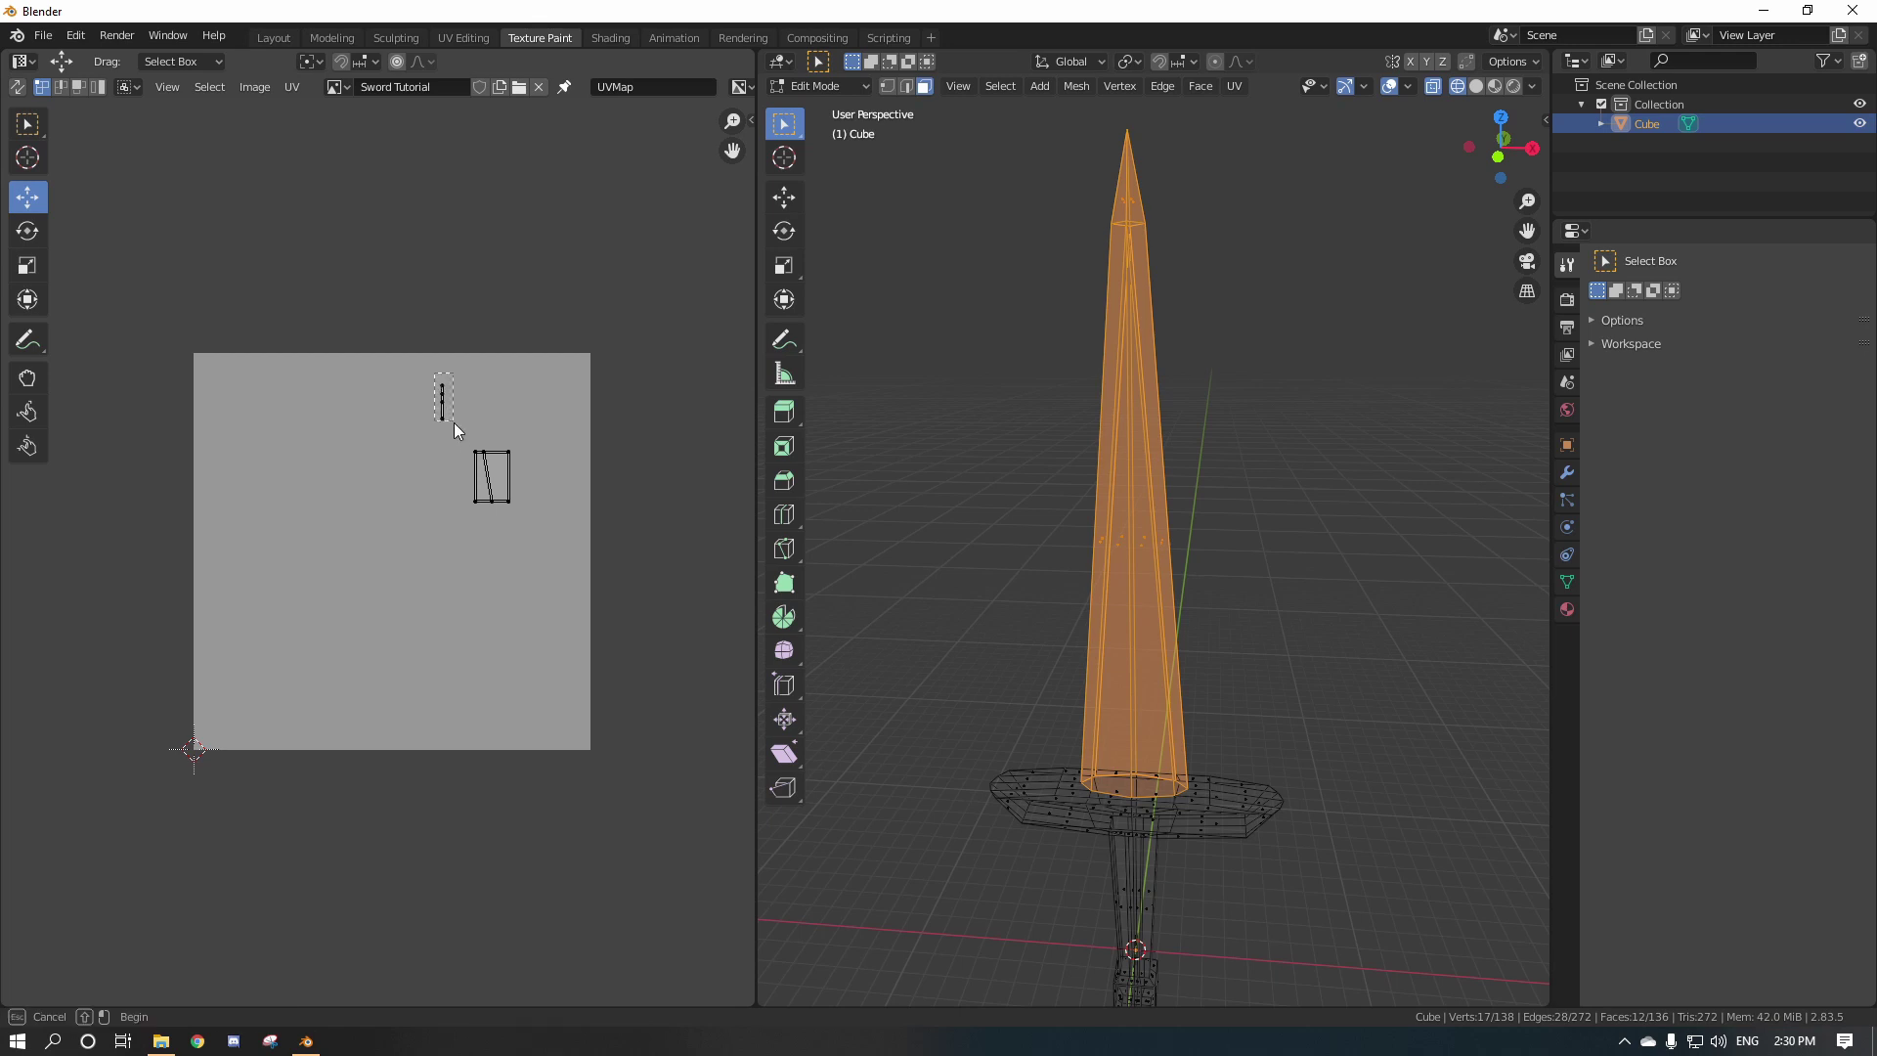
left_click_drag(523, 499, 530, 513)
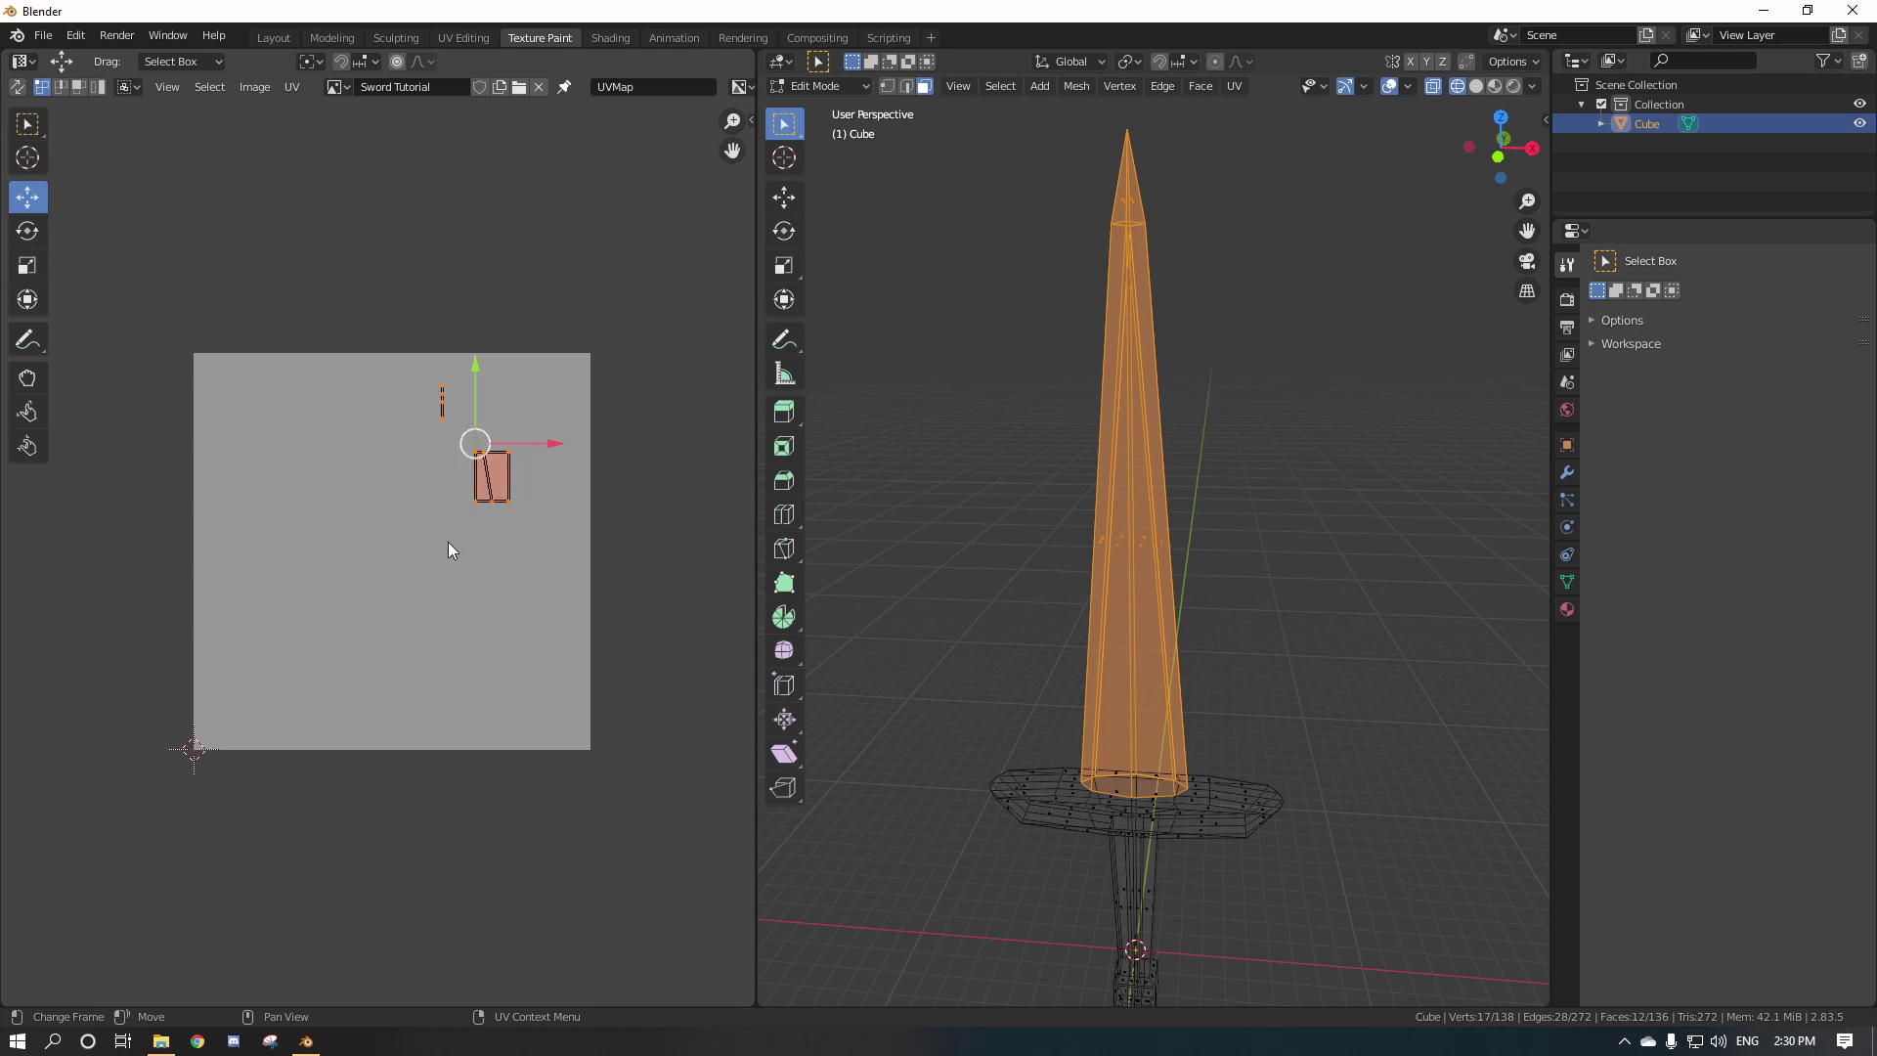
left_click_drag(475, 443, 242, 696)
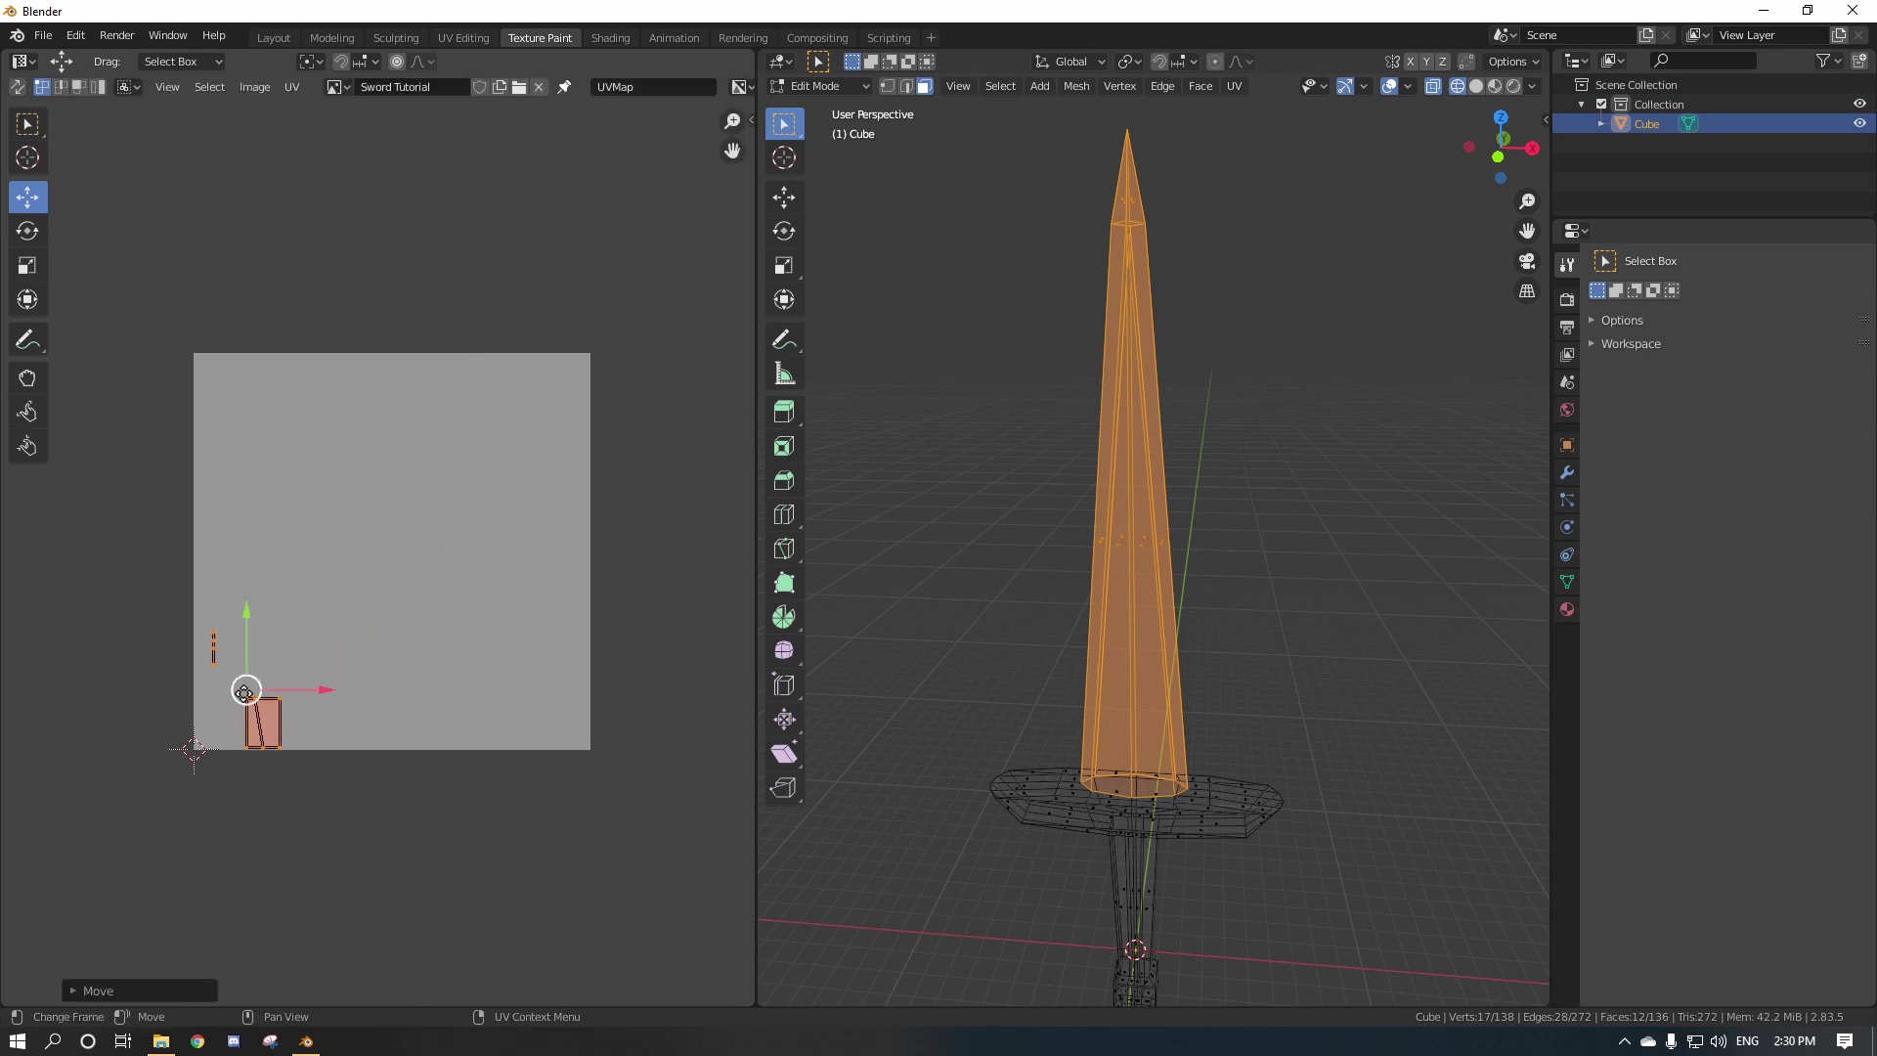
key("a")
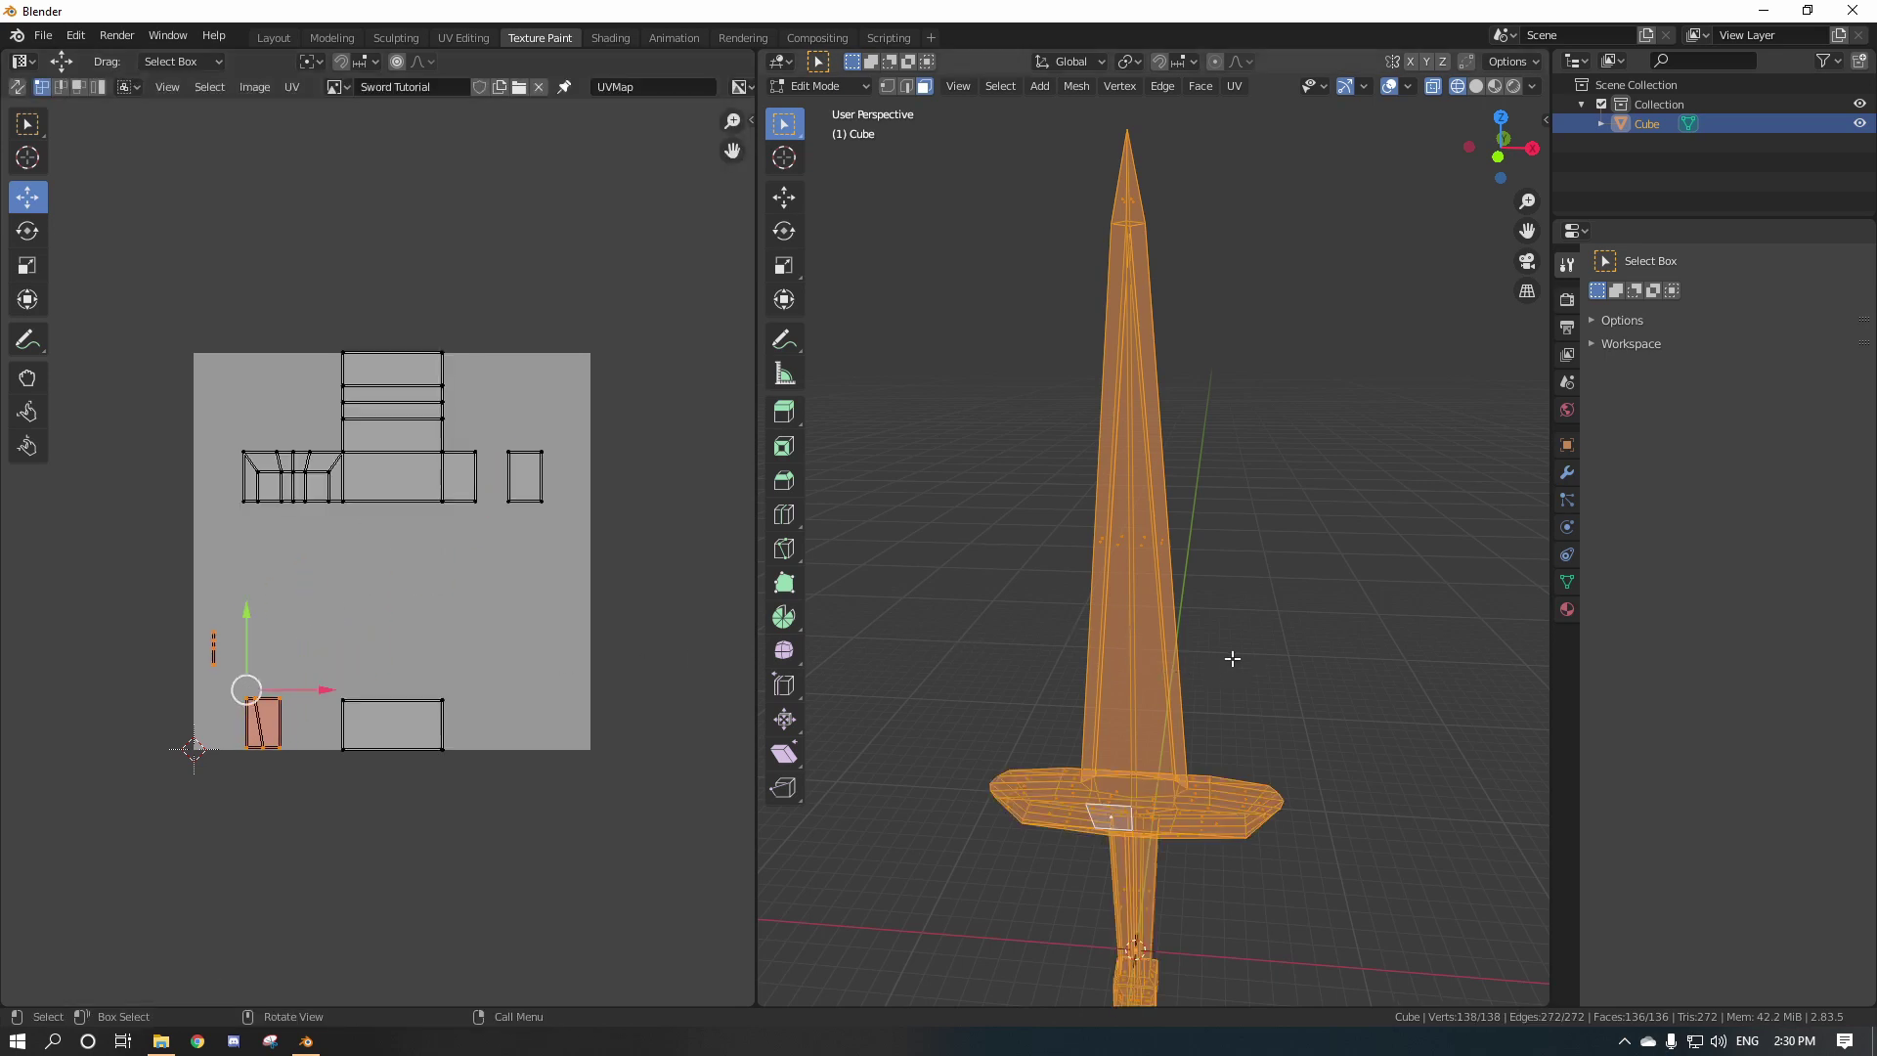
mouse_move(247, 690)
left_mouse_down()
mouse_move(403, 581)
mouse_move(489, 444)
mouse_move(279, 618)
mouse_move(248, 679)
left_mouse_up()
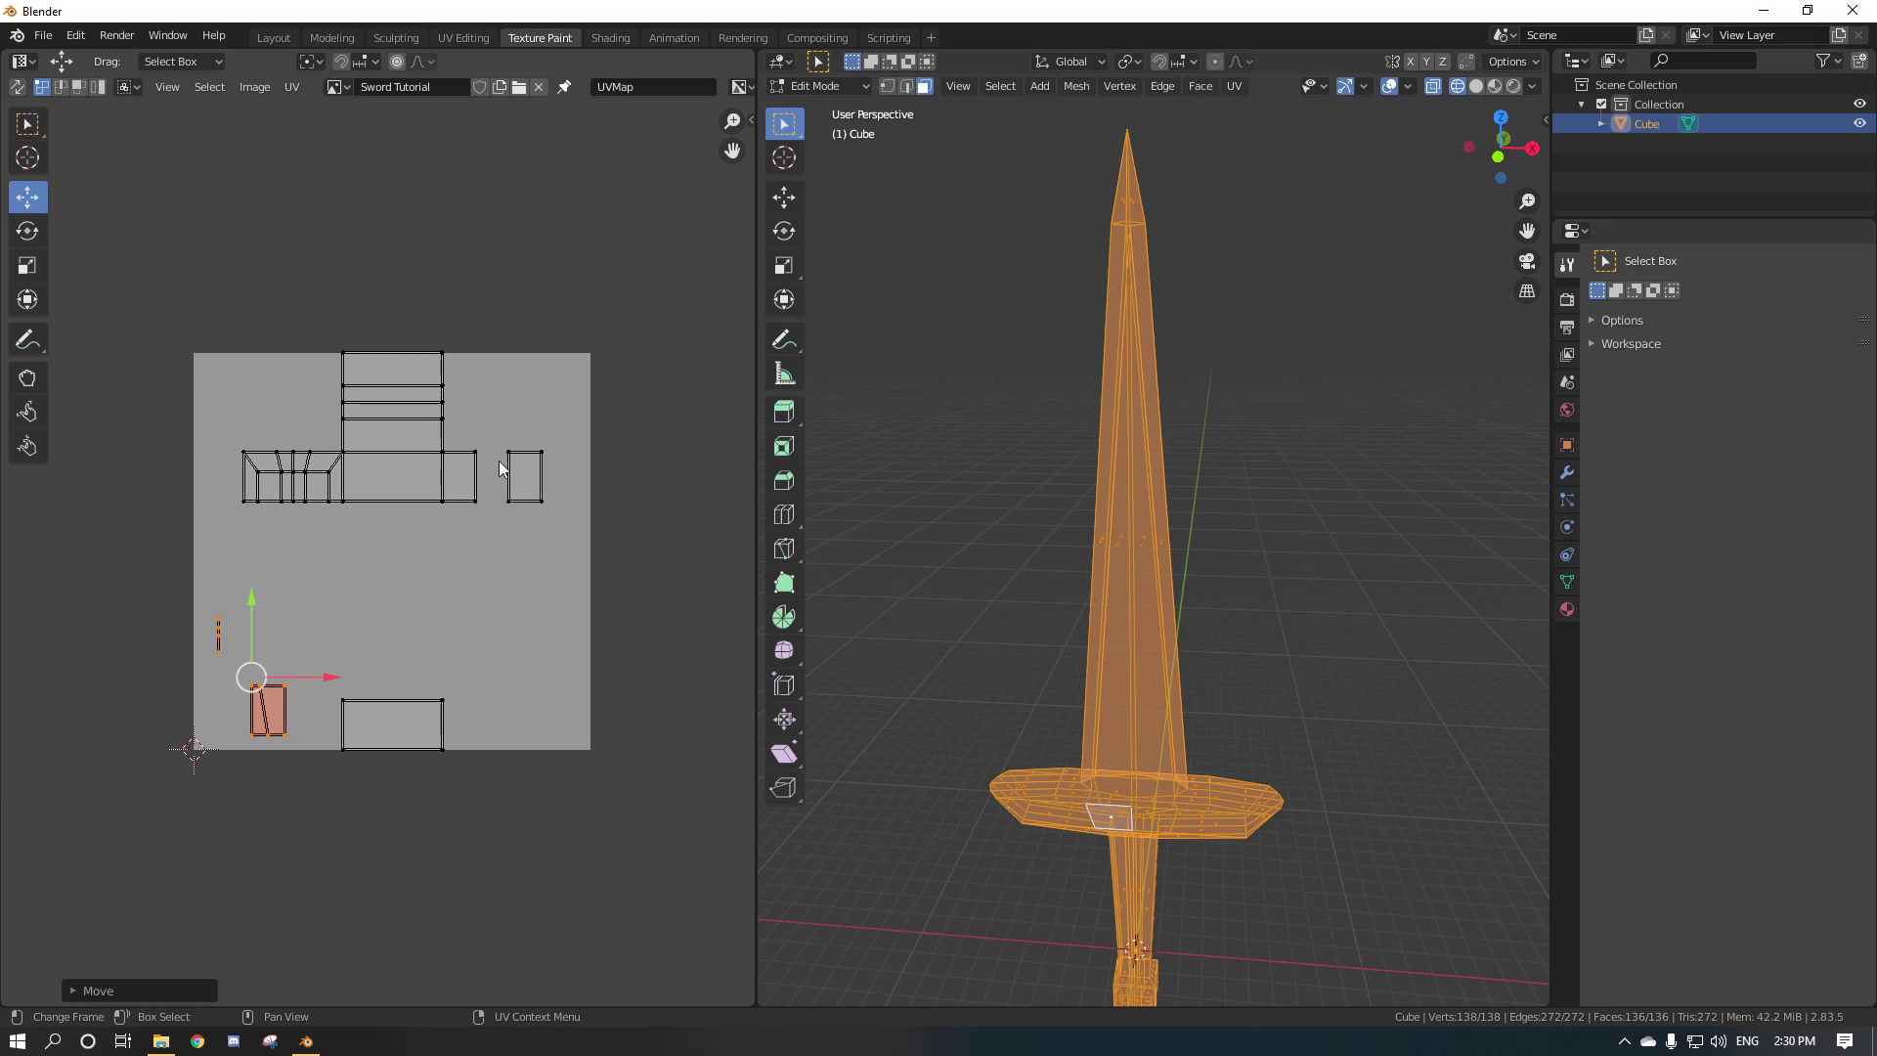
Move the separate rectangular UV island closer to the neighbouring strip and nudge the blade's UVs slightly toward the lower left corner.
left_click_drag(489, 437, 501, 473)
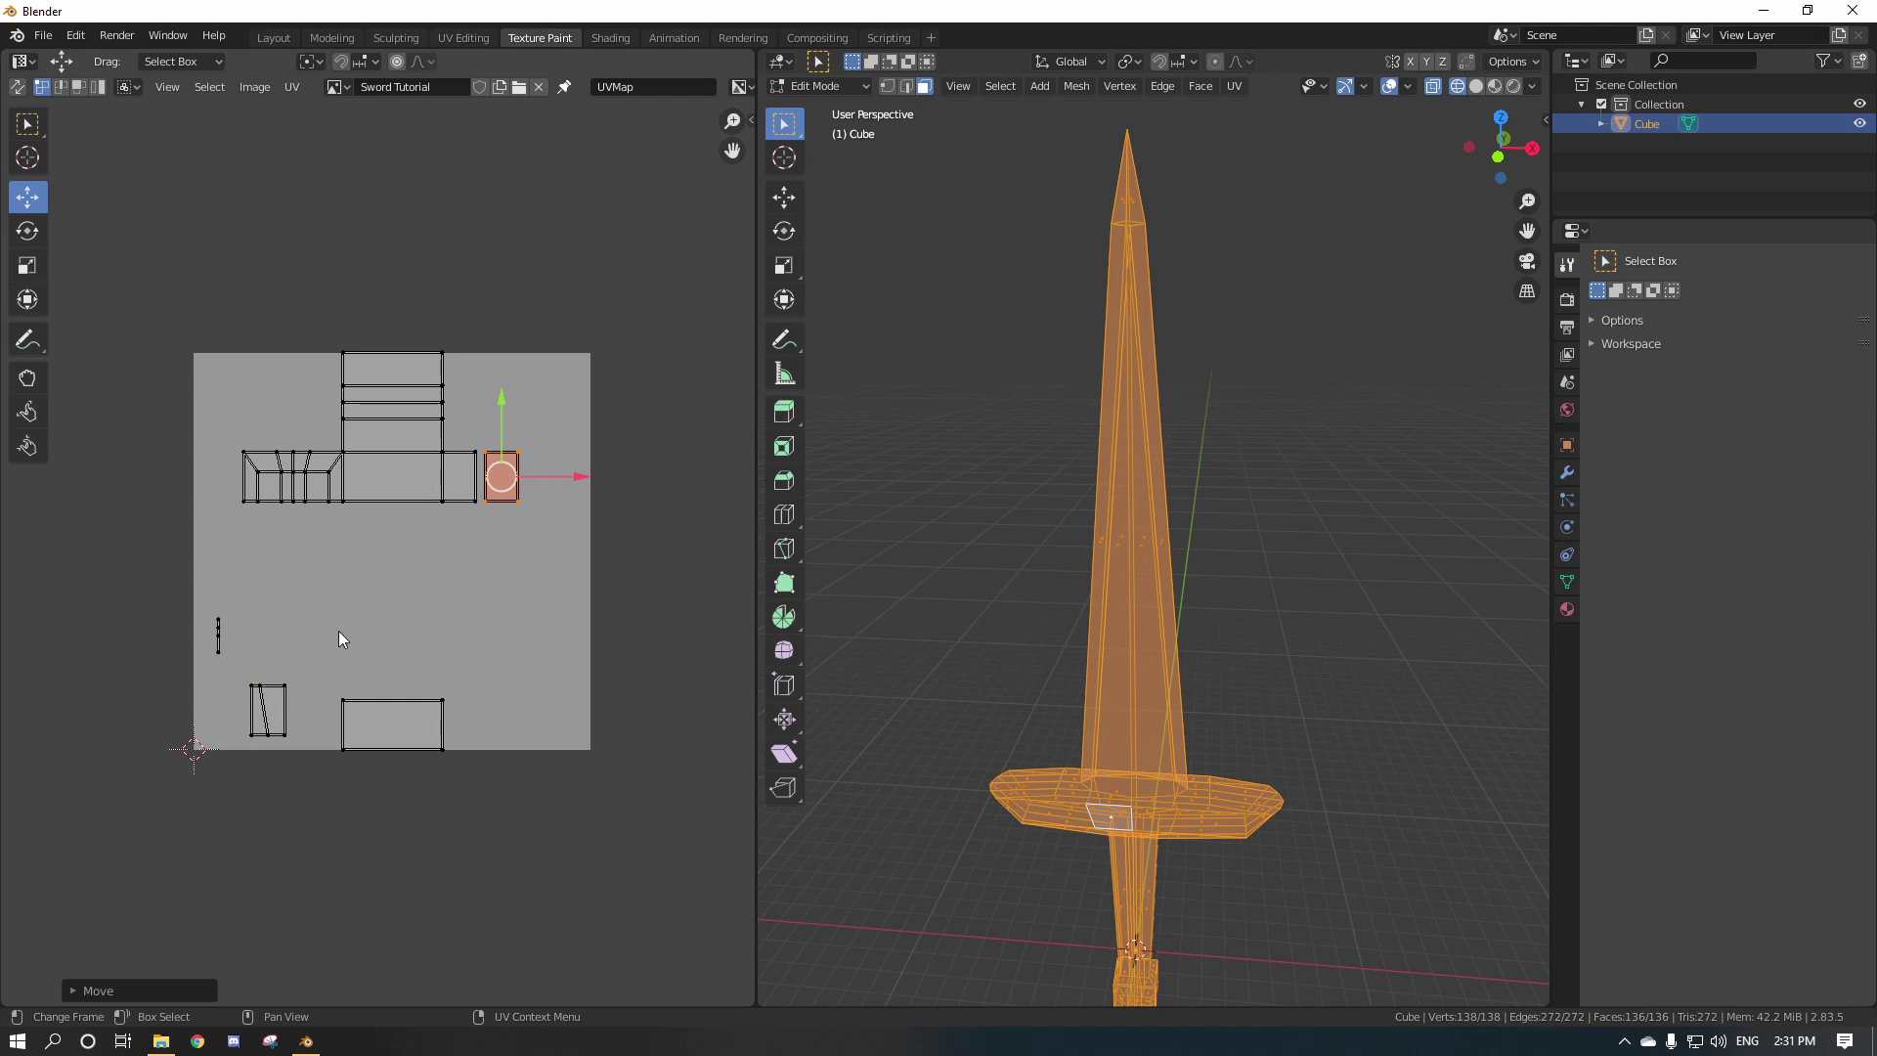
left_click(400, 602)
left_click_drag(200, 590, 308, 747)
left_click_drag(251, 678, 243, 683)
left_click_drag(201, 612, 303, 747)
left_click(301, 671)
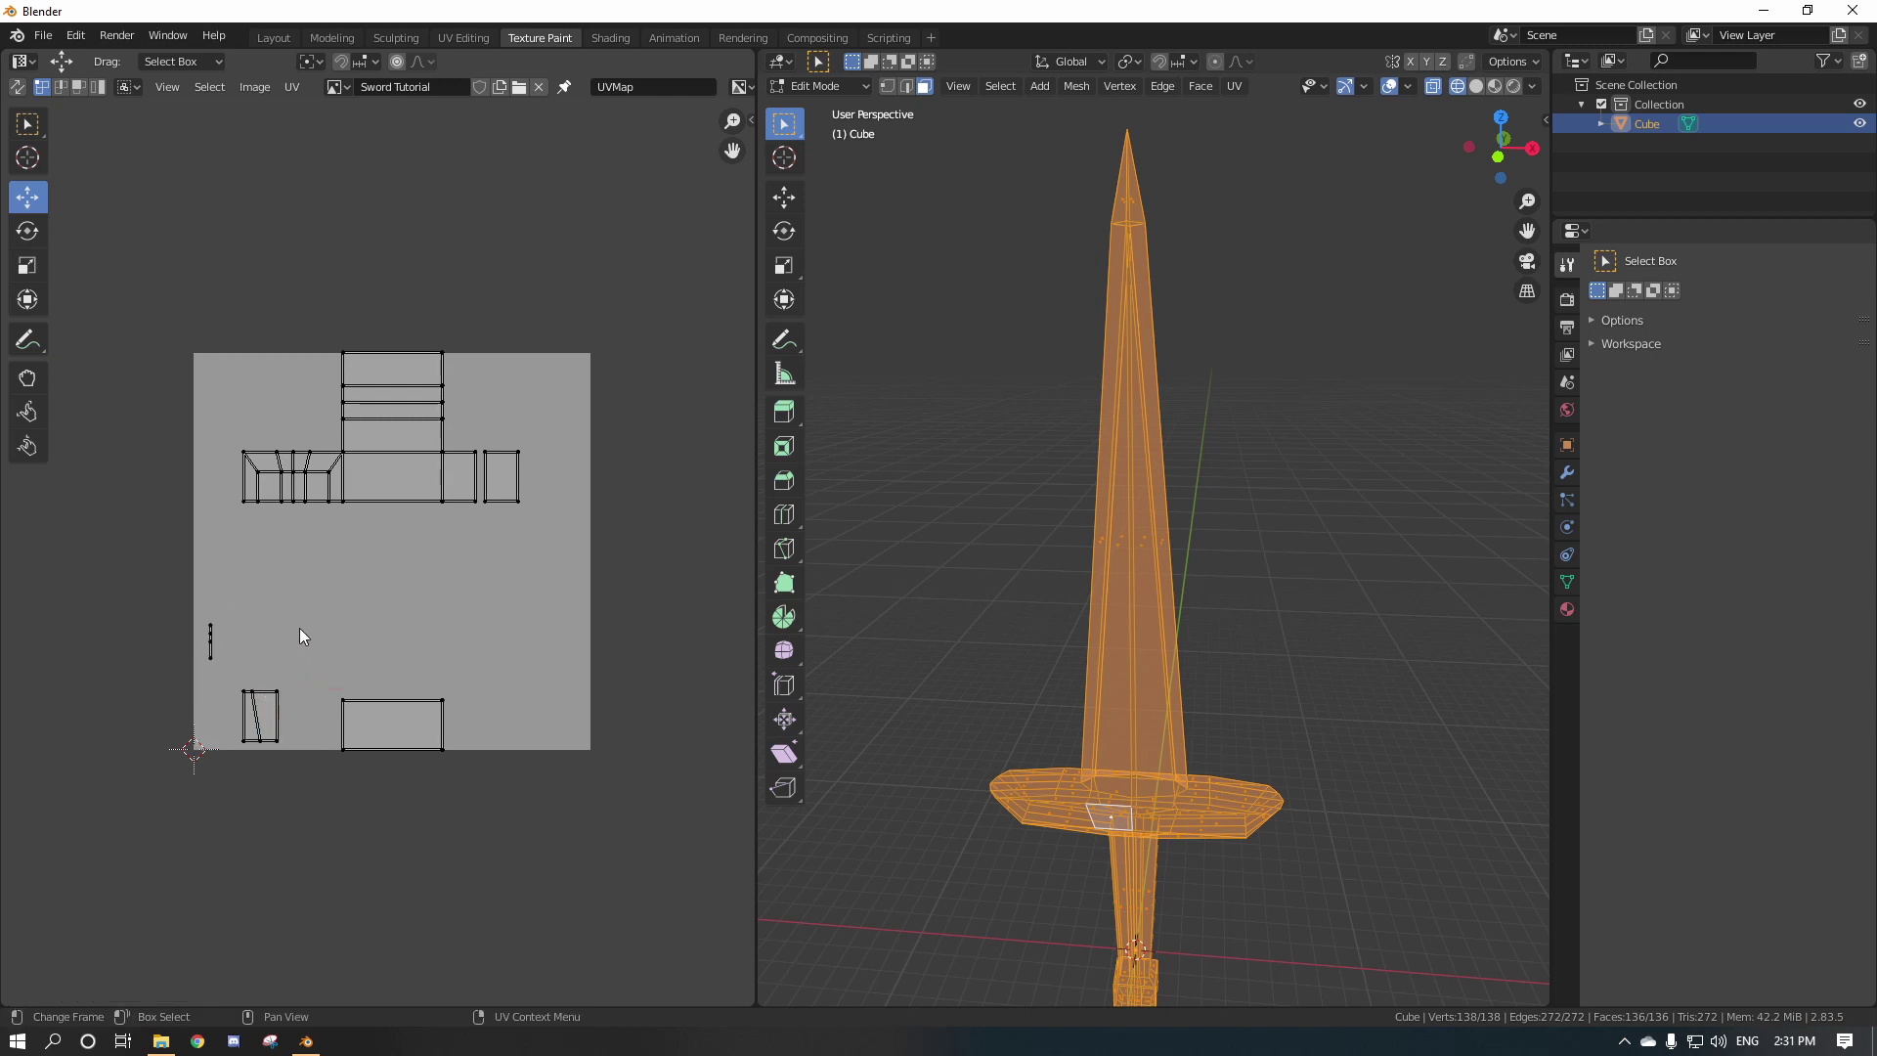
Inspect the whole sword in solid shading, in both Object Mode and Edit Mode.
scroll(1310, 386, "down", 1)
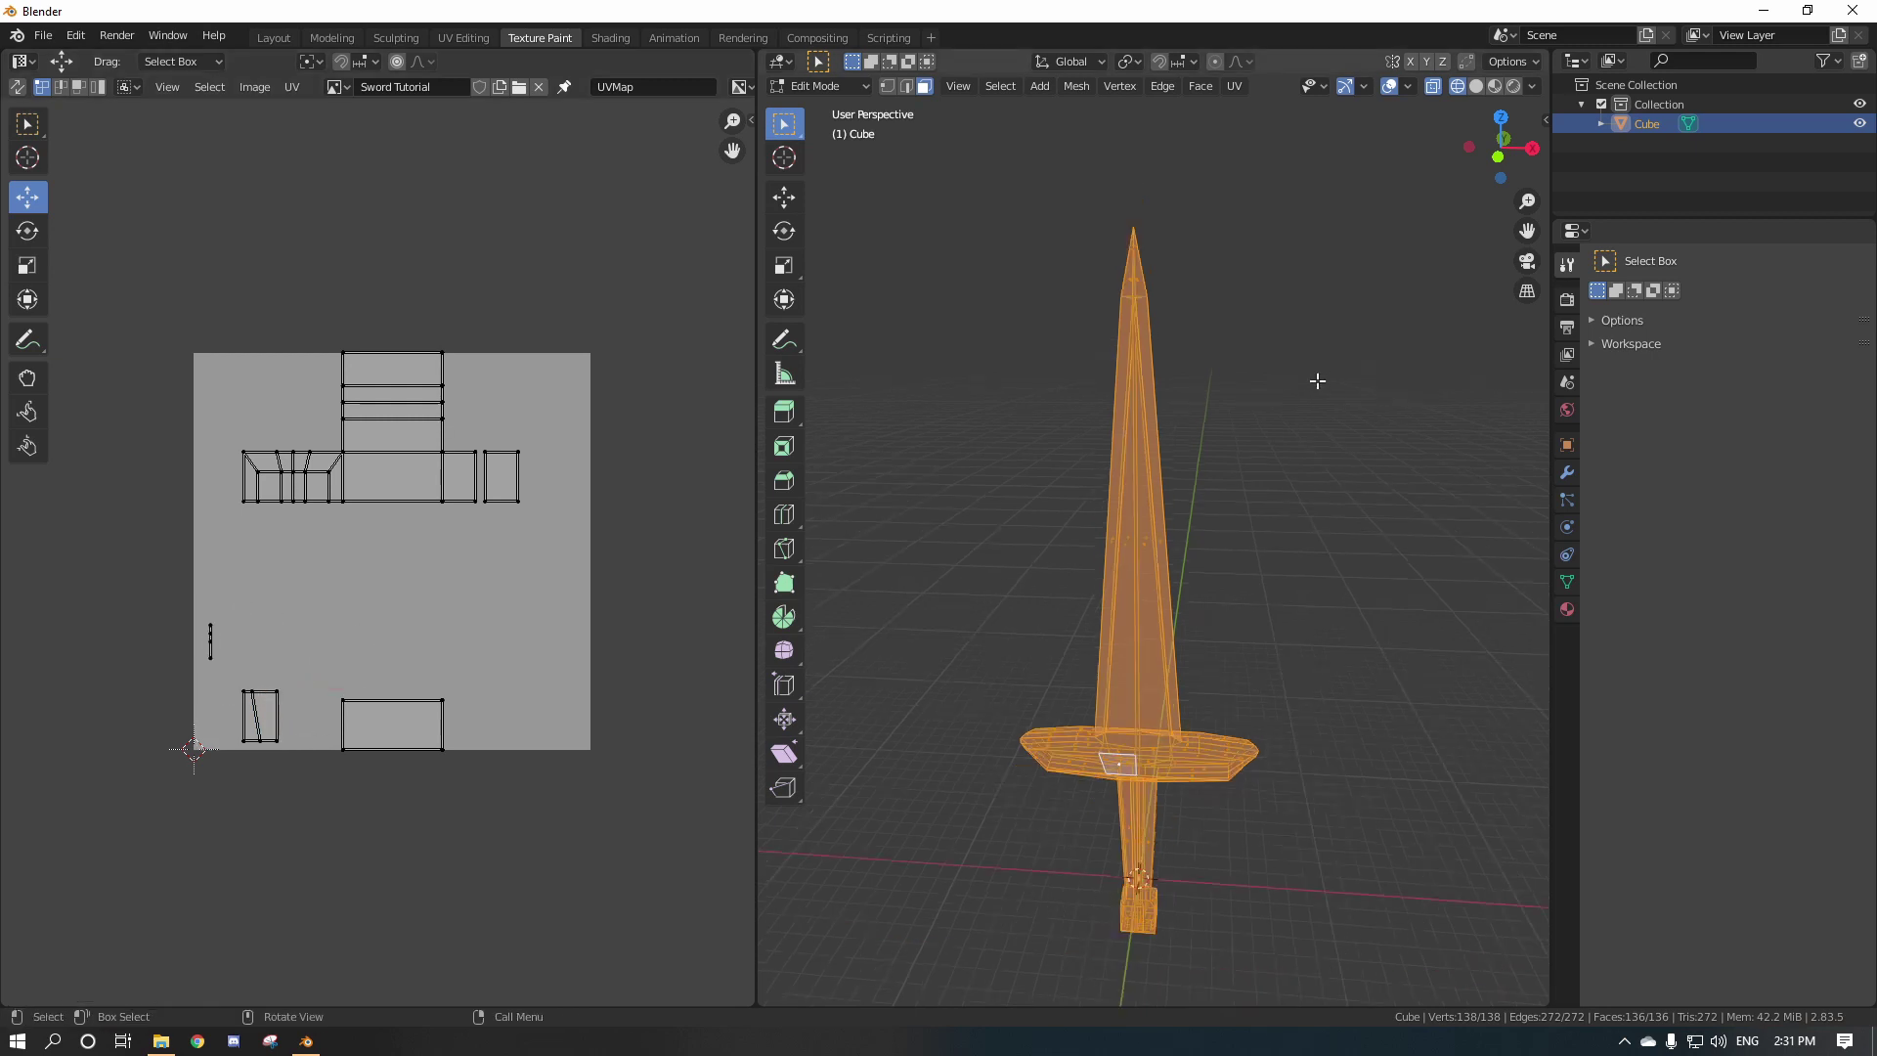
middle_click_drag(1315, 381, 1288, 411)
left_click(1472, 92)
middle_click_drag(1121, 490, 1173, 506)
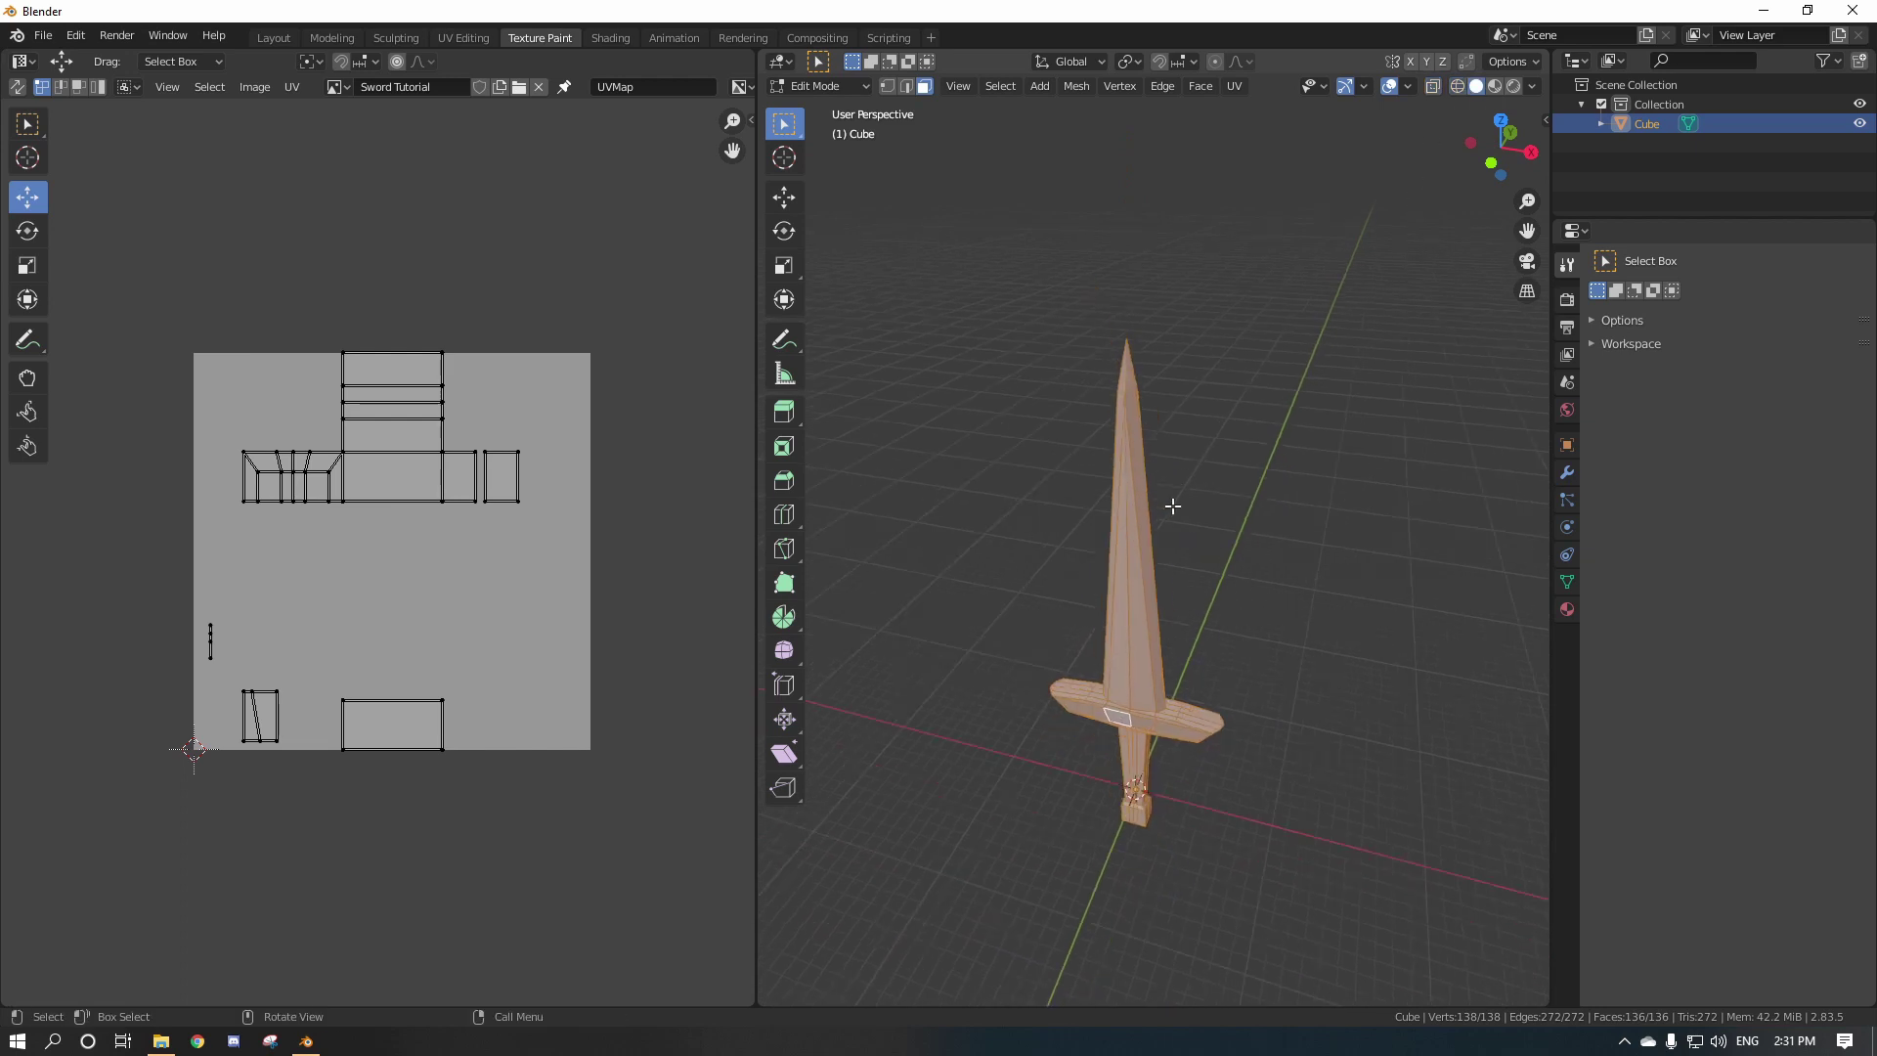
key("Tab")
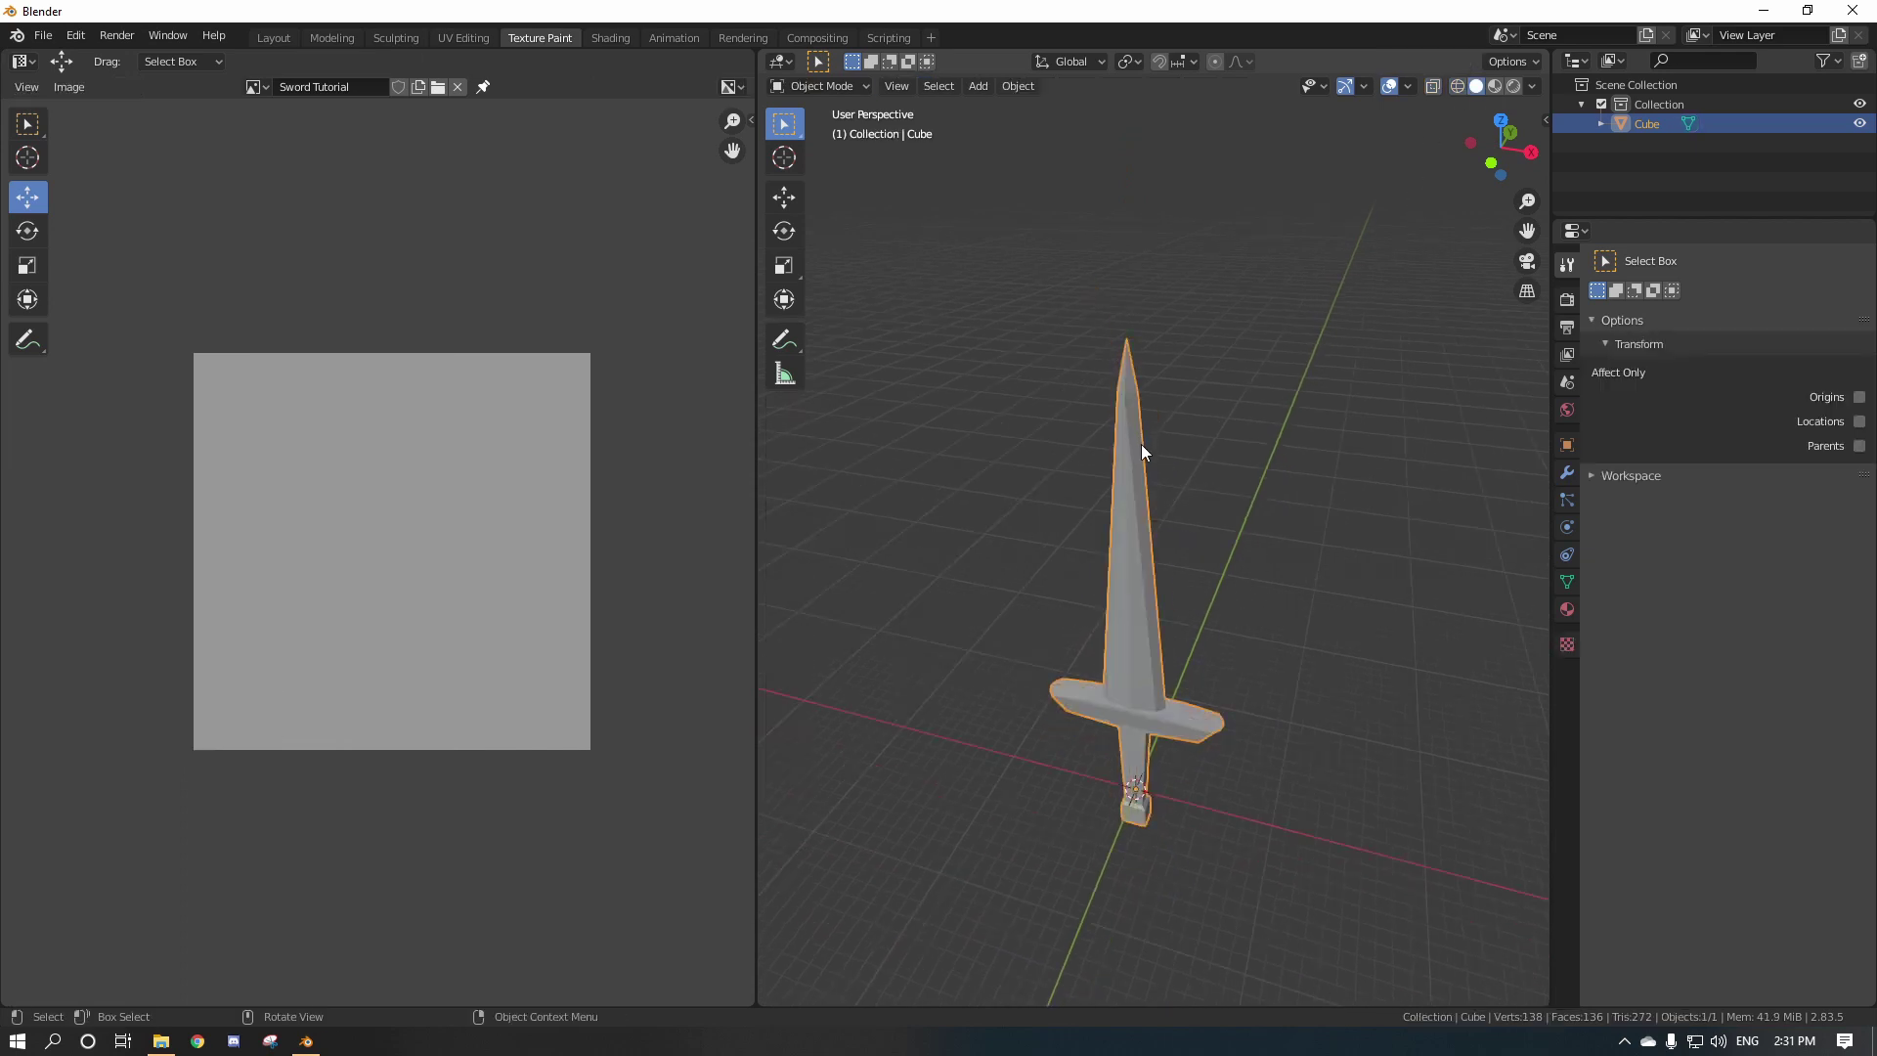
key("Tab")
scroll(1141, 431, "up", 2)
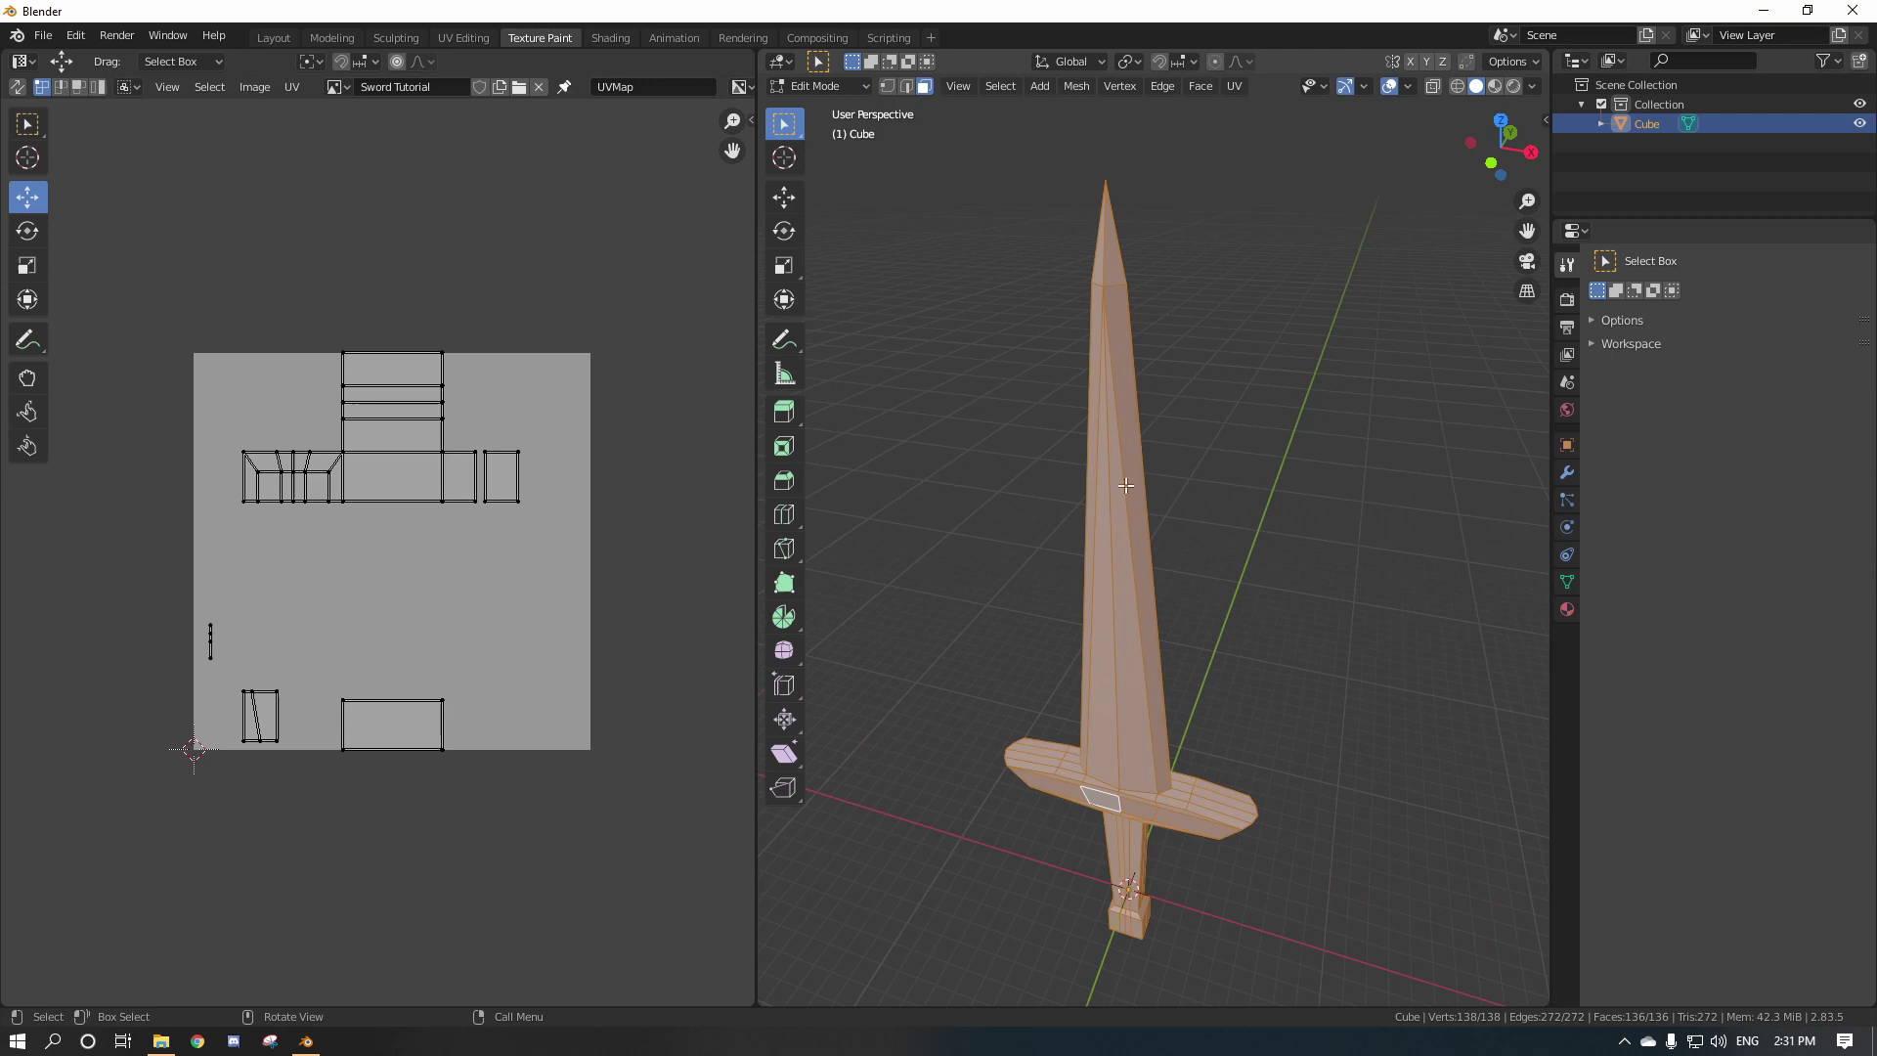
Select only the crossguard's faces, working in a see-through front view of the sword.
left_click(1491, 163)
key("alt+z")
scroll(1235, 640, "up", 2)
scroll(1234, 641, "up", 1)
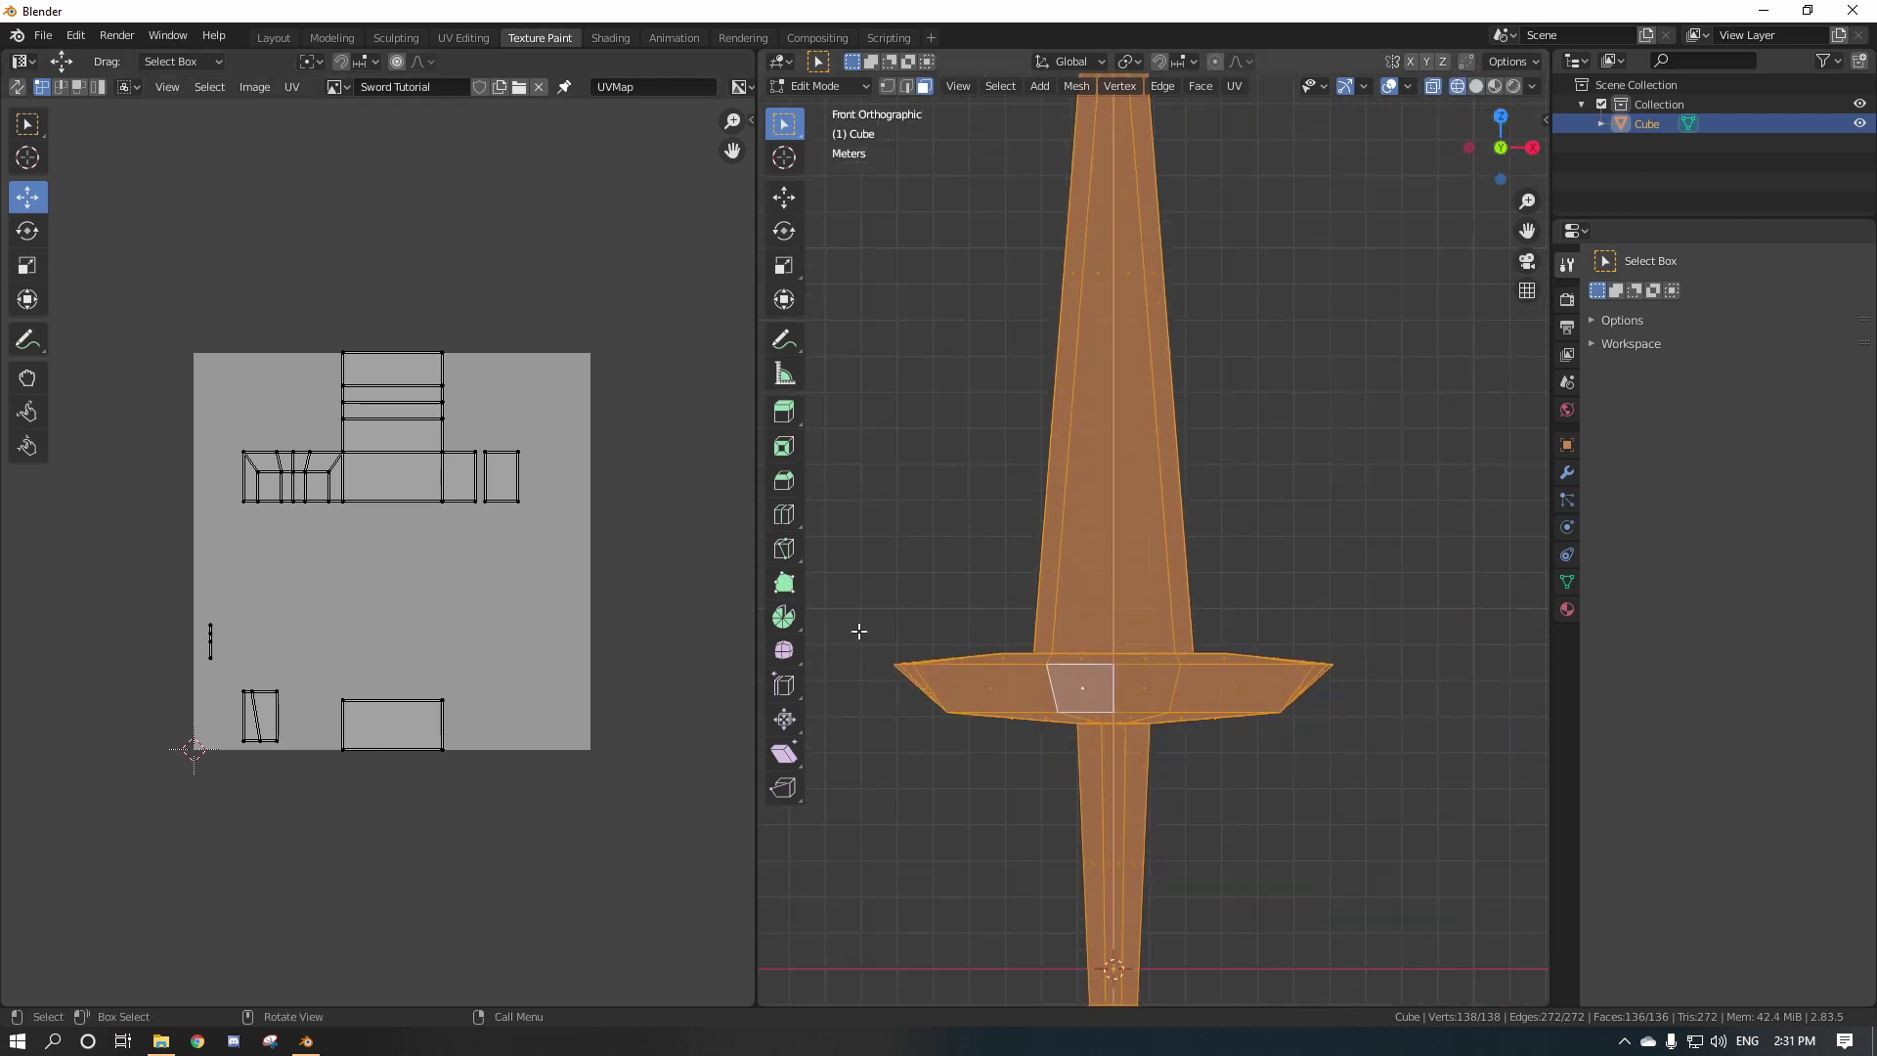
left_click_drag(865, 616, 1350, 720)
middle_click_drag(1180, 646, 1256, 721)
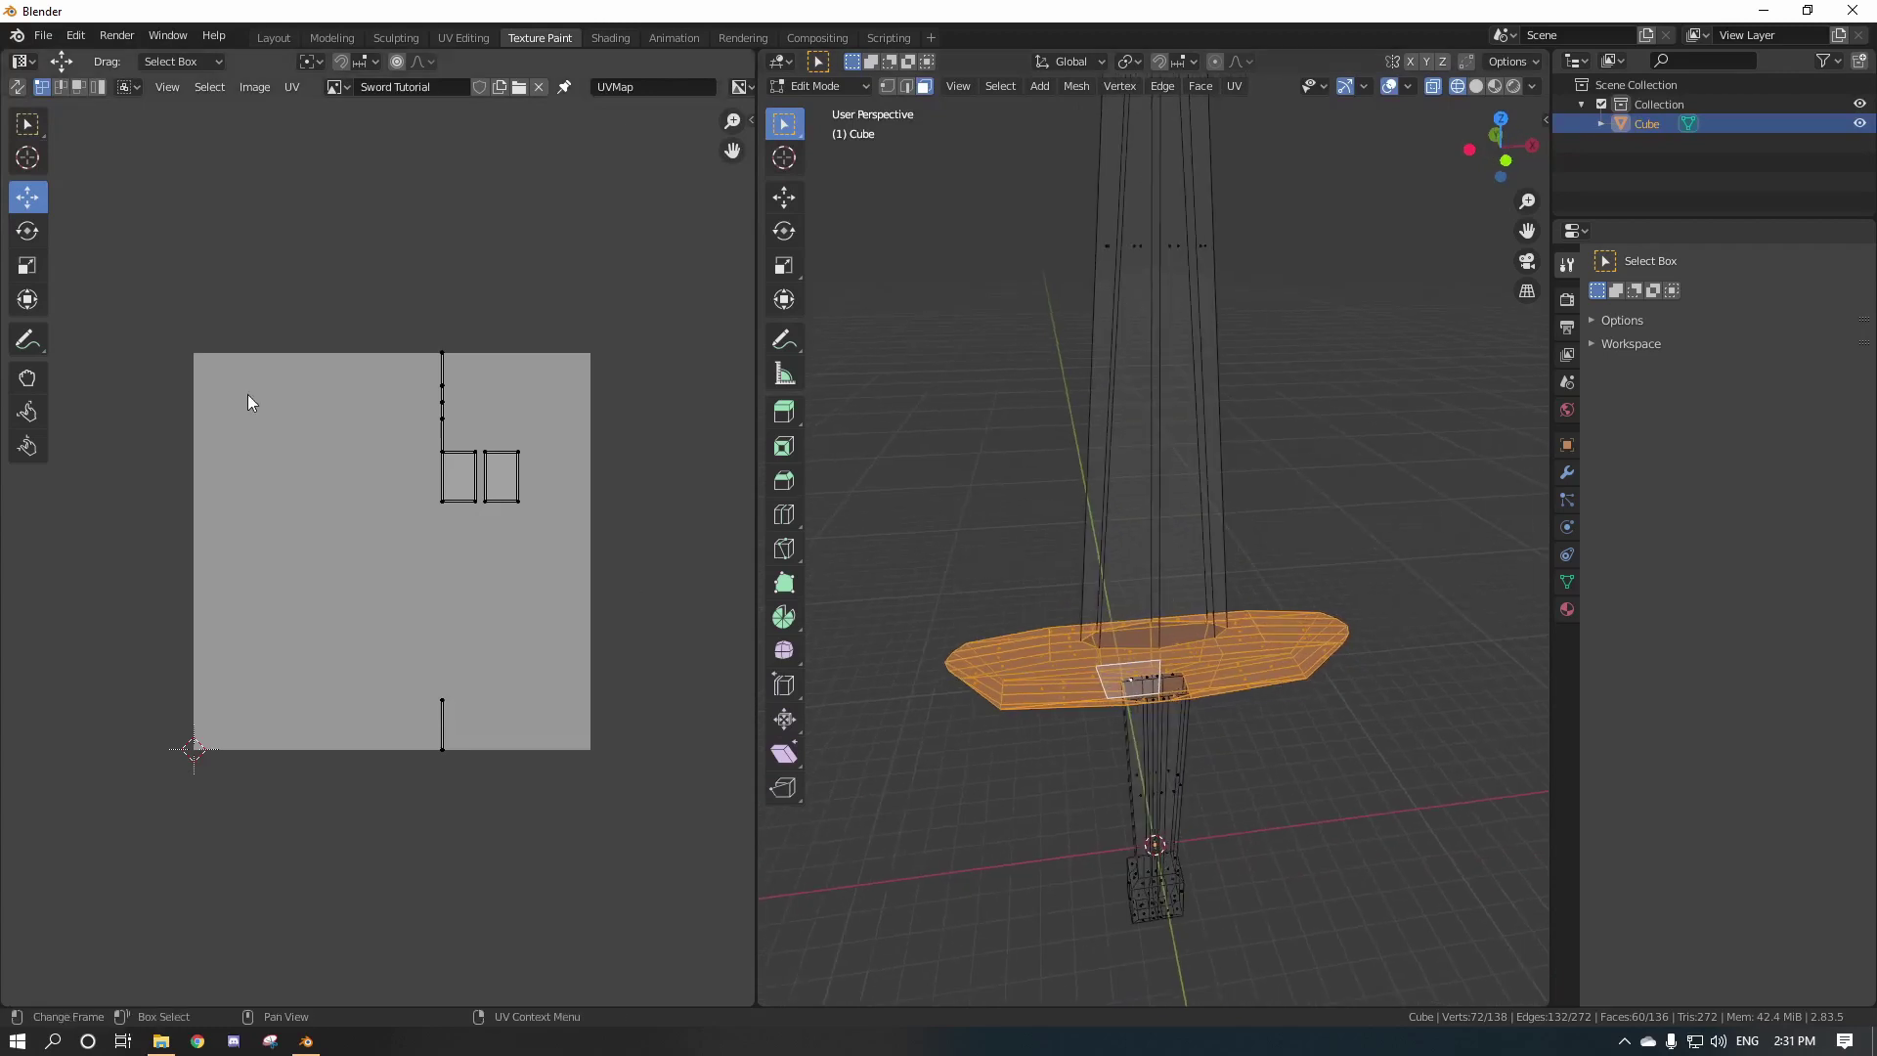
Scale down the crossguard's UVs, move them to the lower right area of the image, and select all the sword's faces.
left_click(27, 65)
left_click(62, 180)
left_click_drag(424, 347, 545, 770)
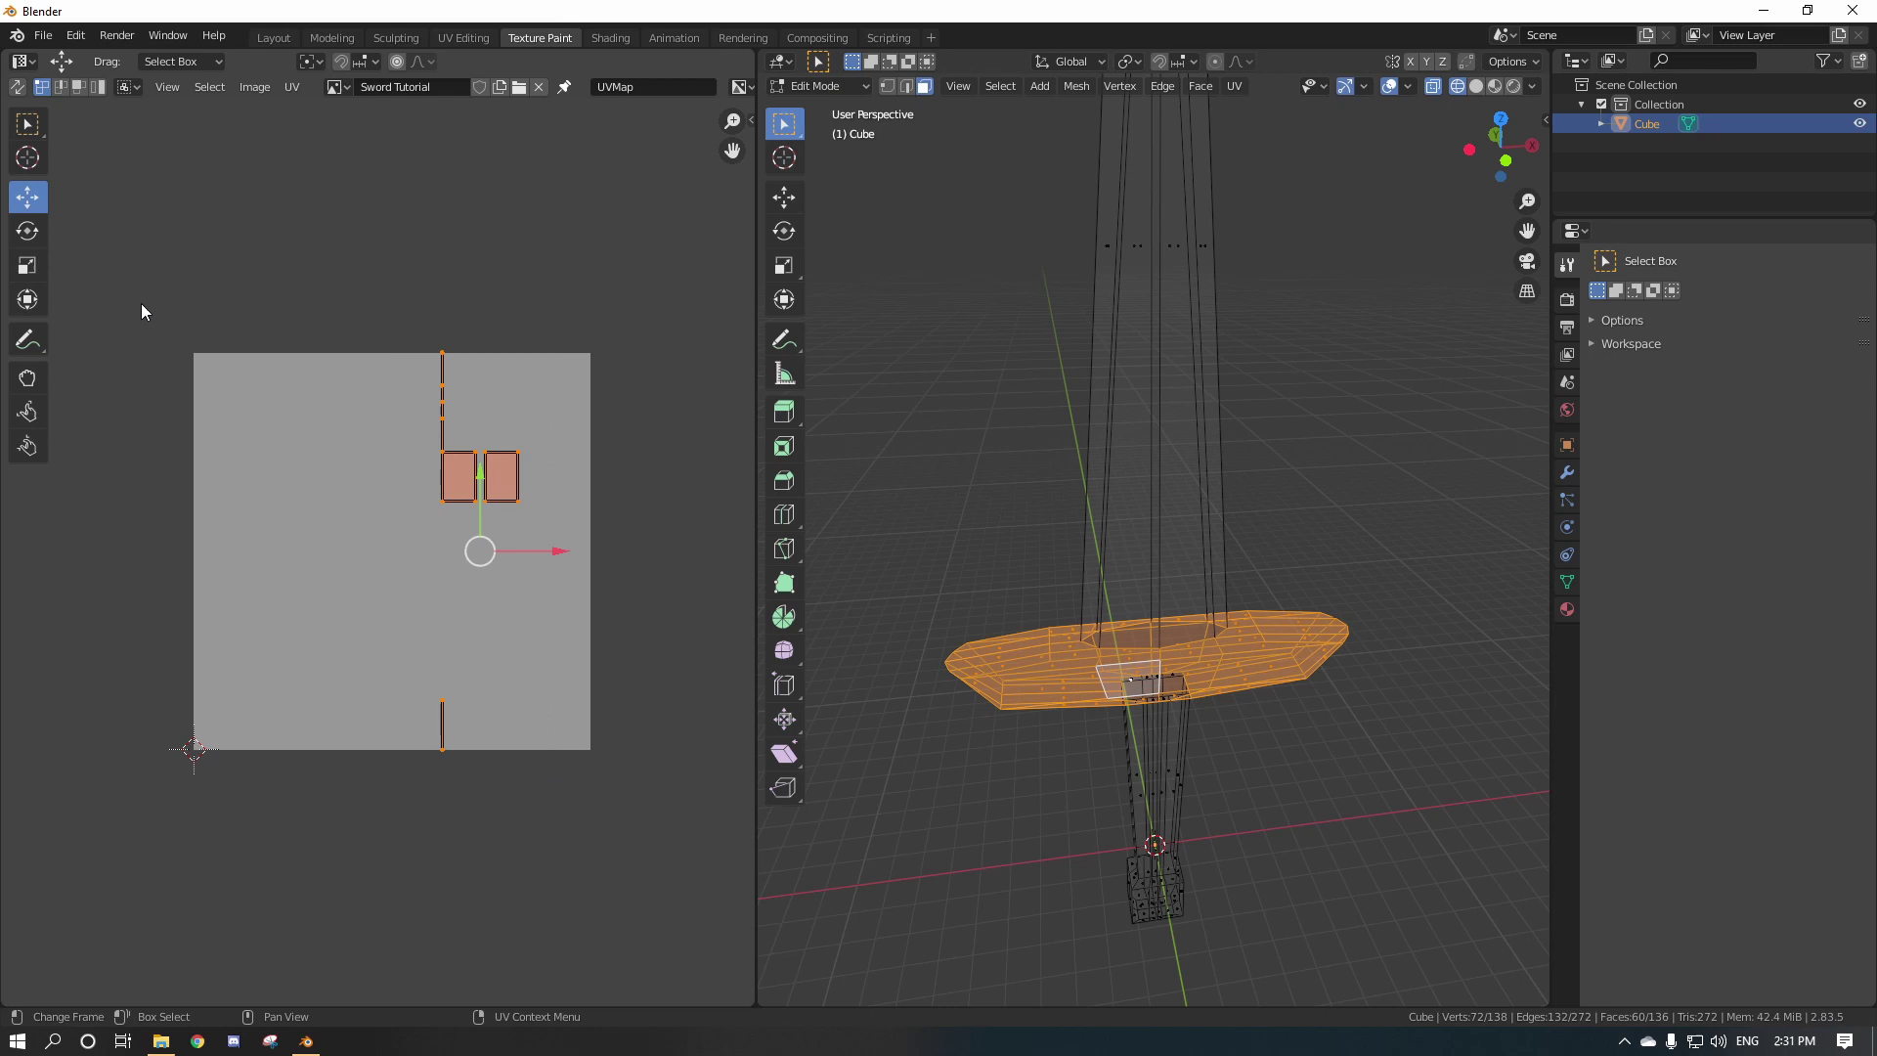
left_click(36, 274)
left_click_drag(505, 484, 549, 647)
left_click(33, 203)
key("a")
scroll(970, 676, "down", 3)
middle_click_drag(970, 677, 1196, 664)
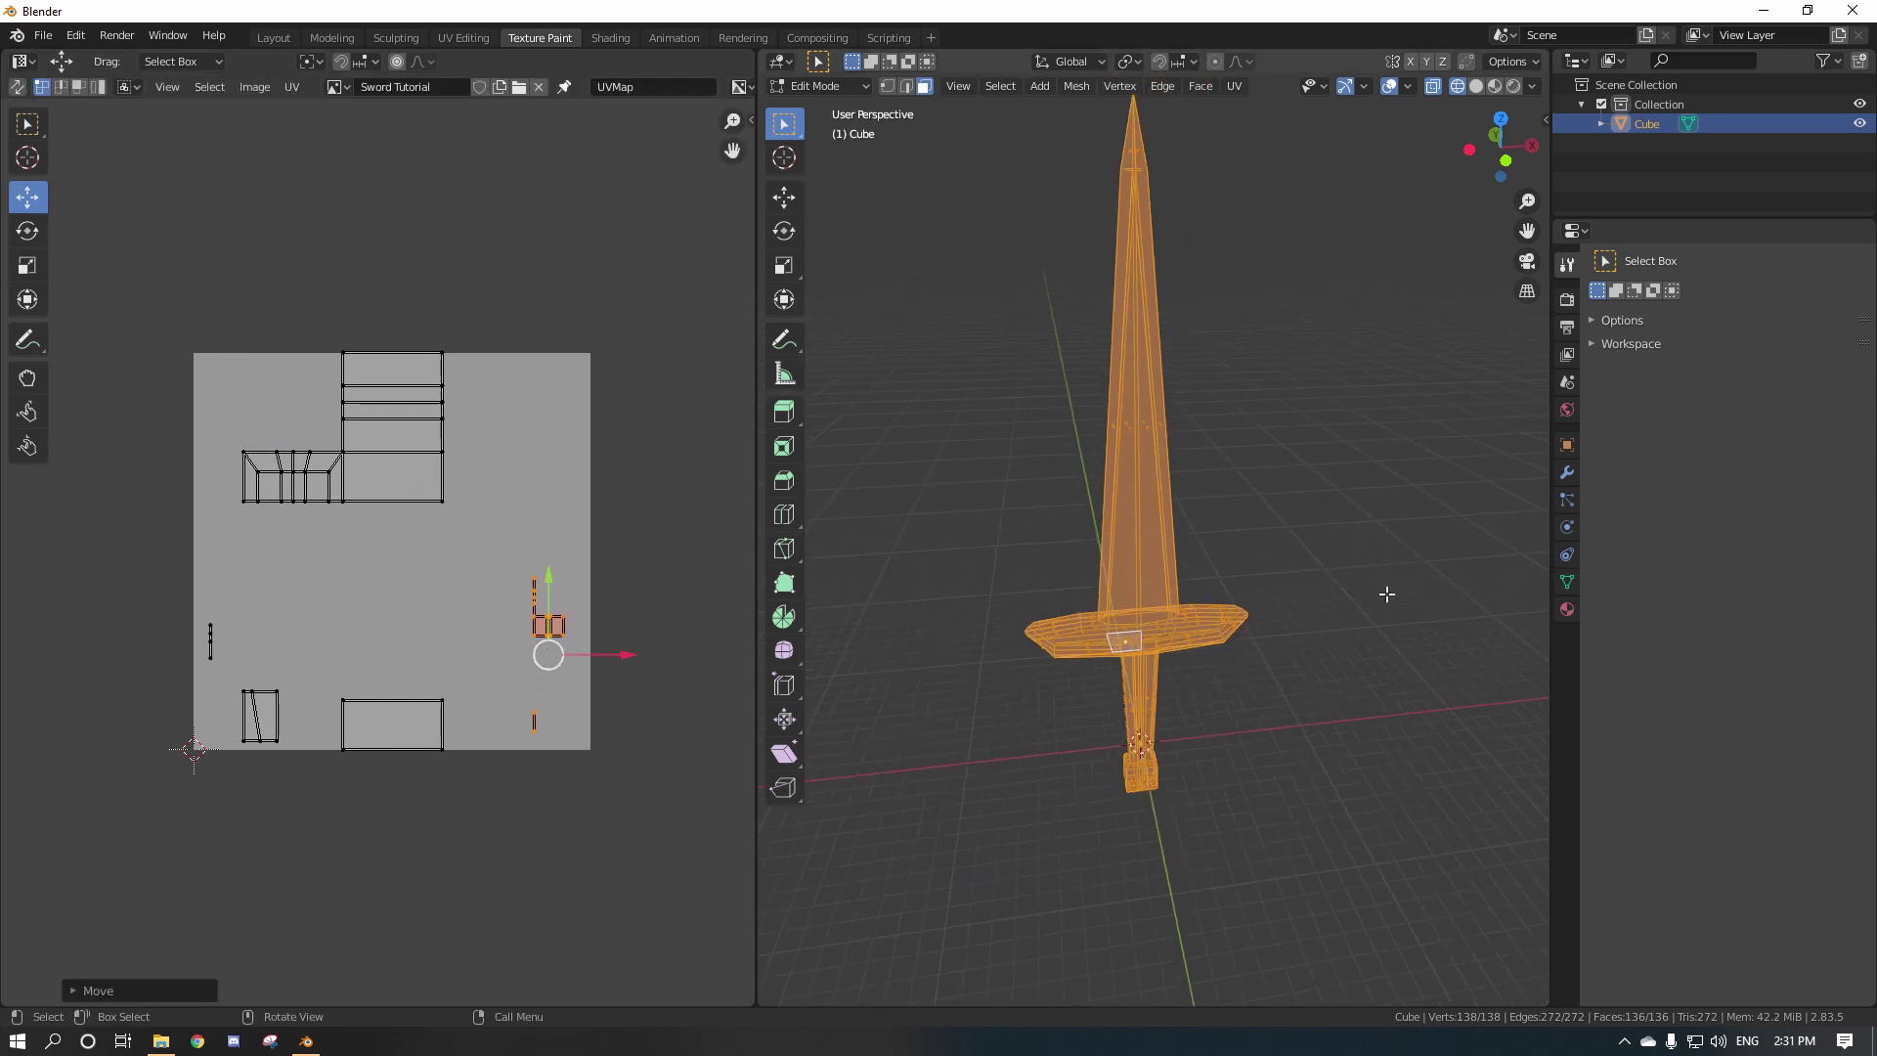
Select only the grip's faces between the crossguard and the pommel in a wireframe front view.
left_click(1503, 156)
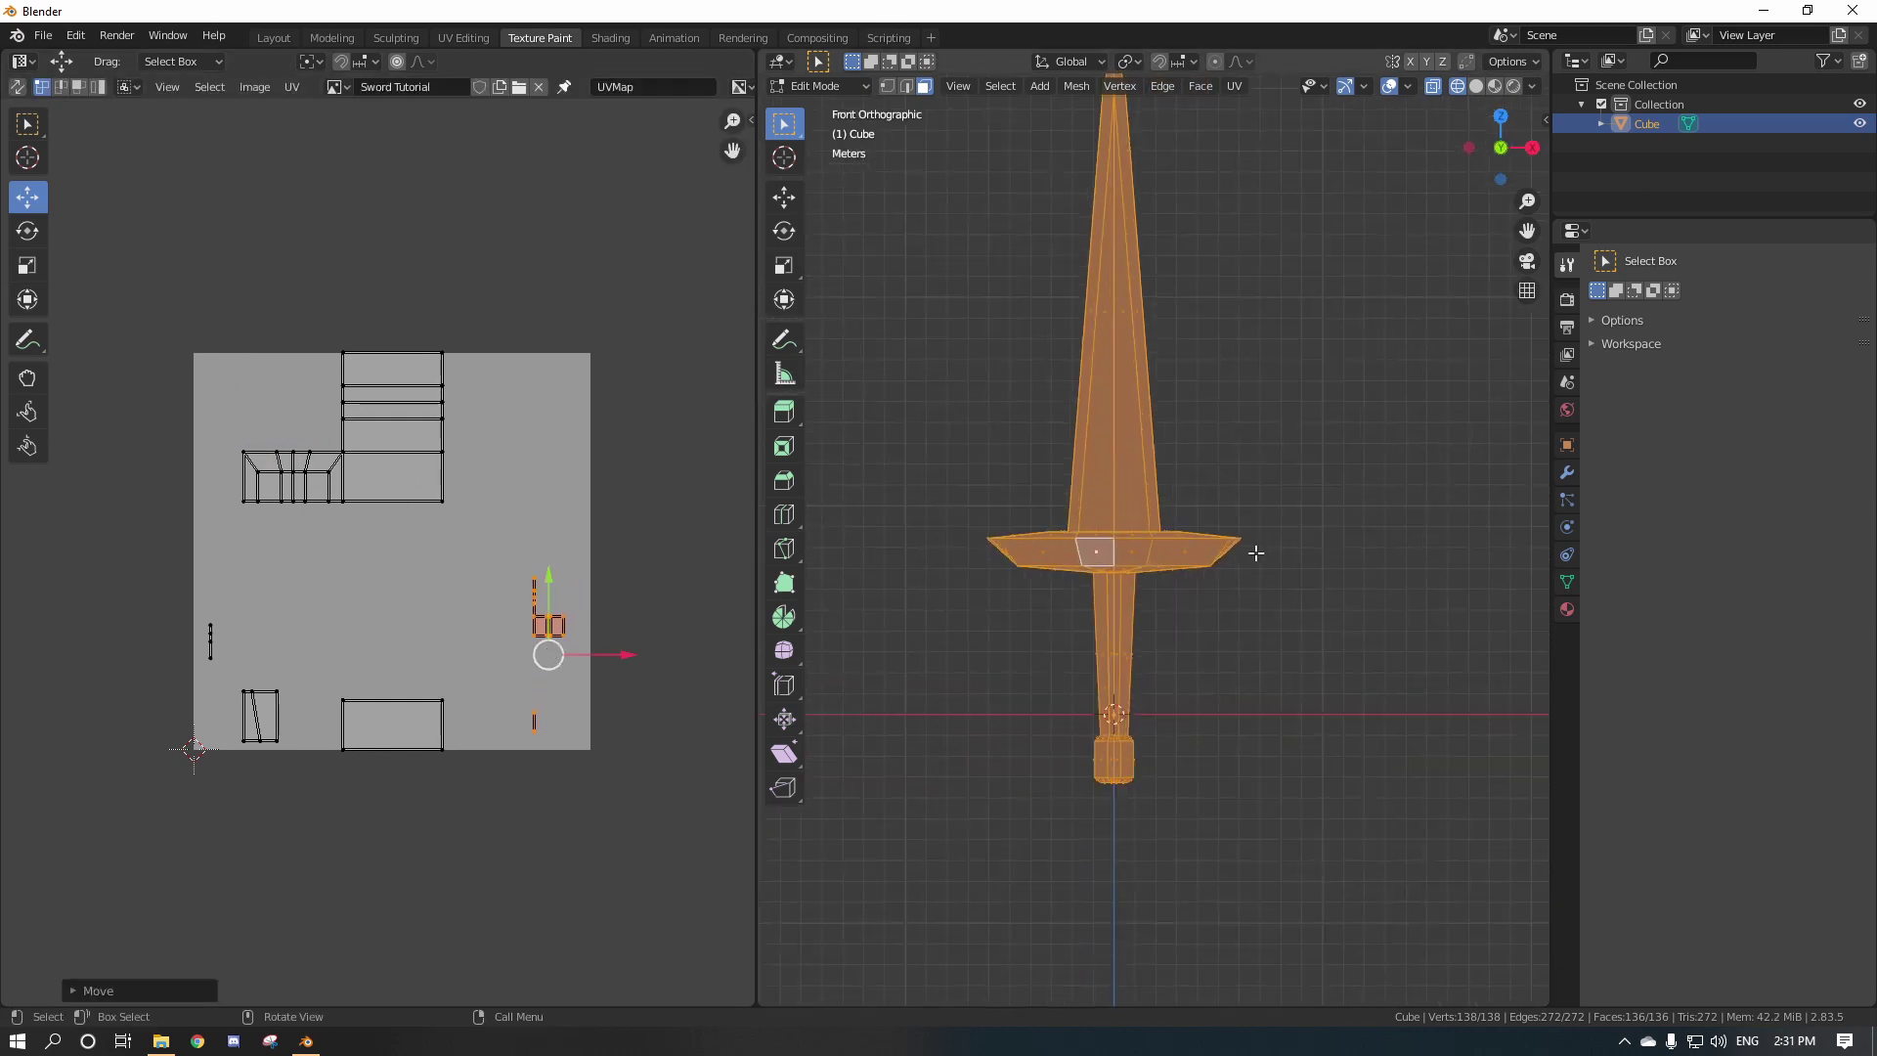
scroll(1271, 557, "up", 2)
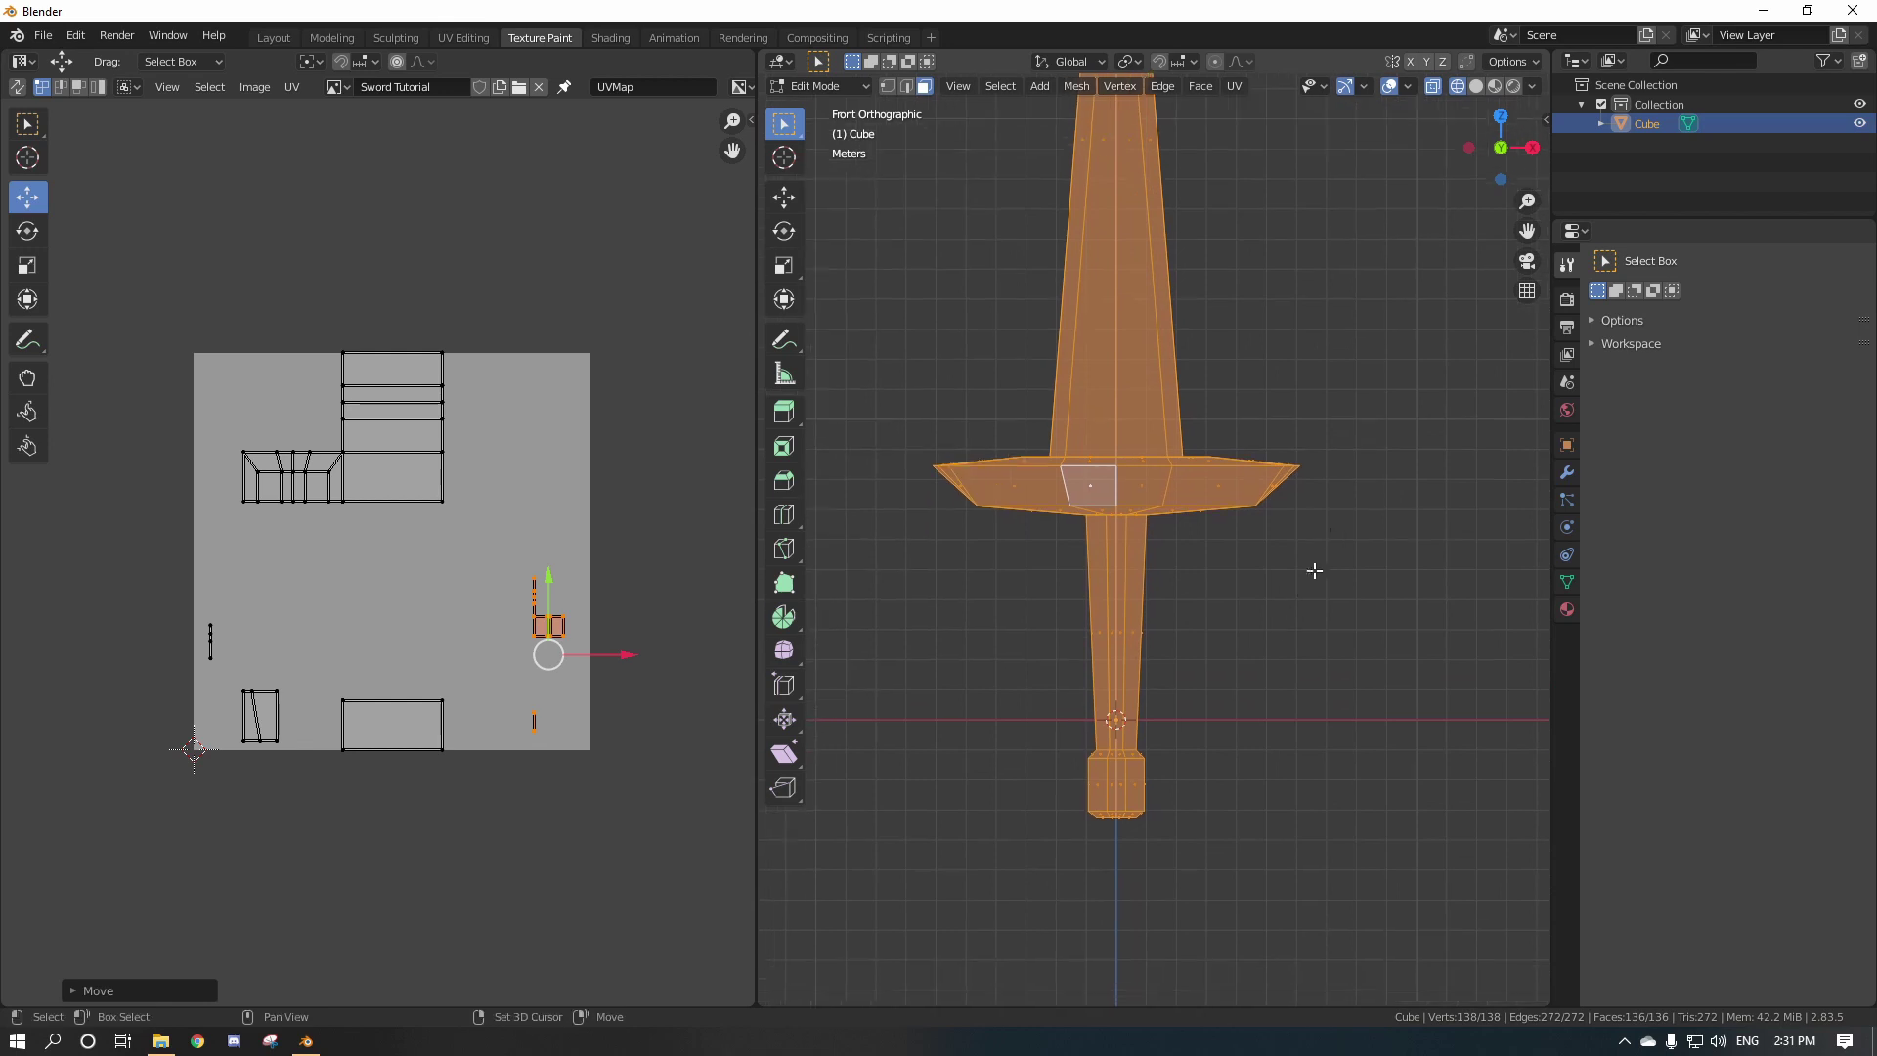
left_click(1476, 86)
left_click(1456, 85)
left_click_drag(1216, 875, 1048, 753)
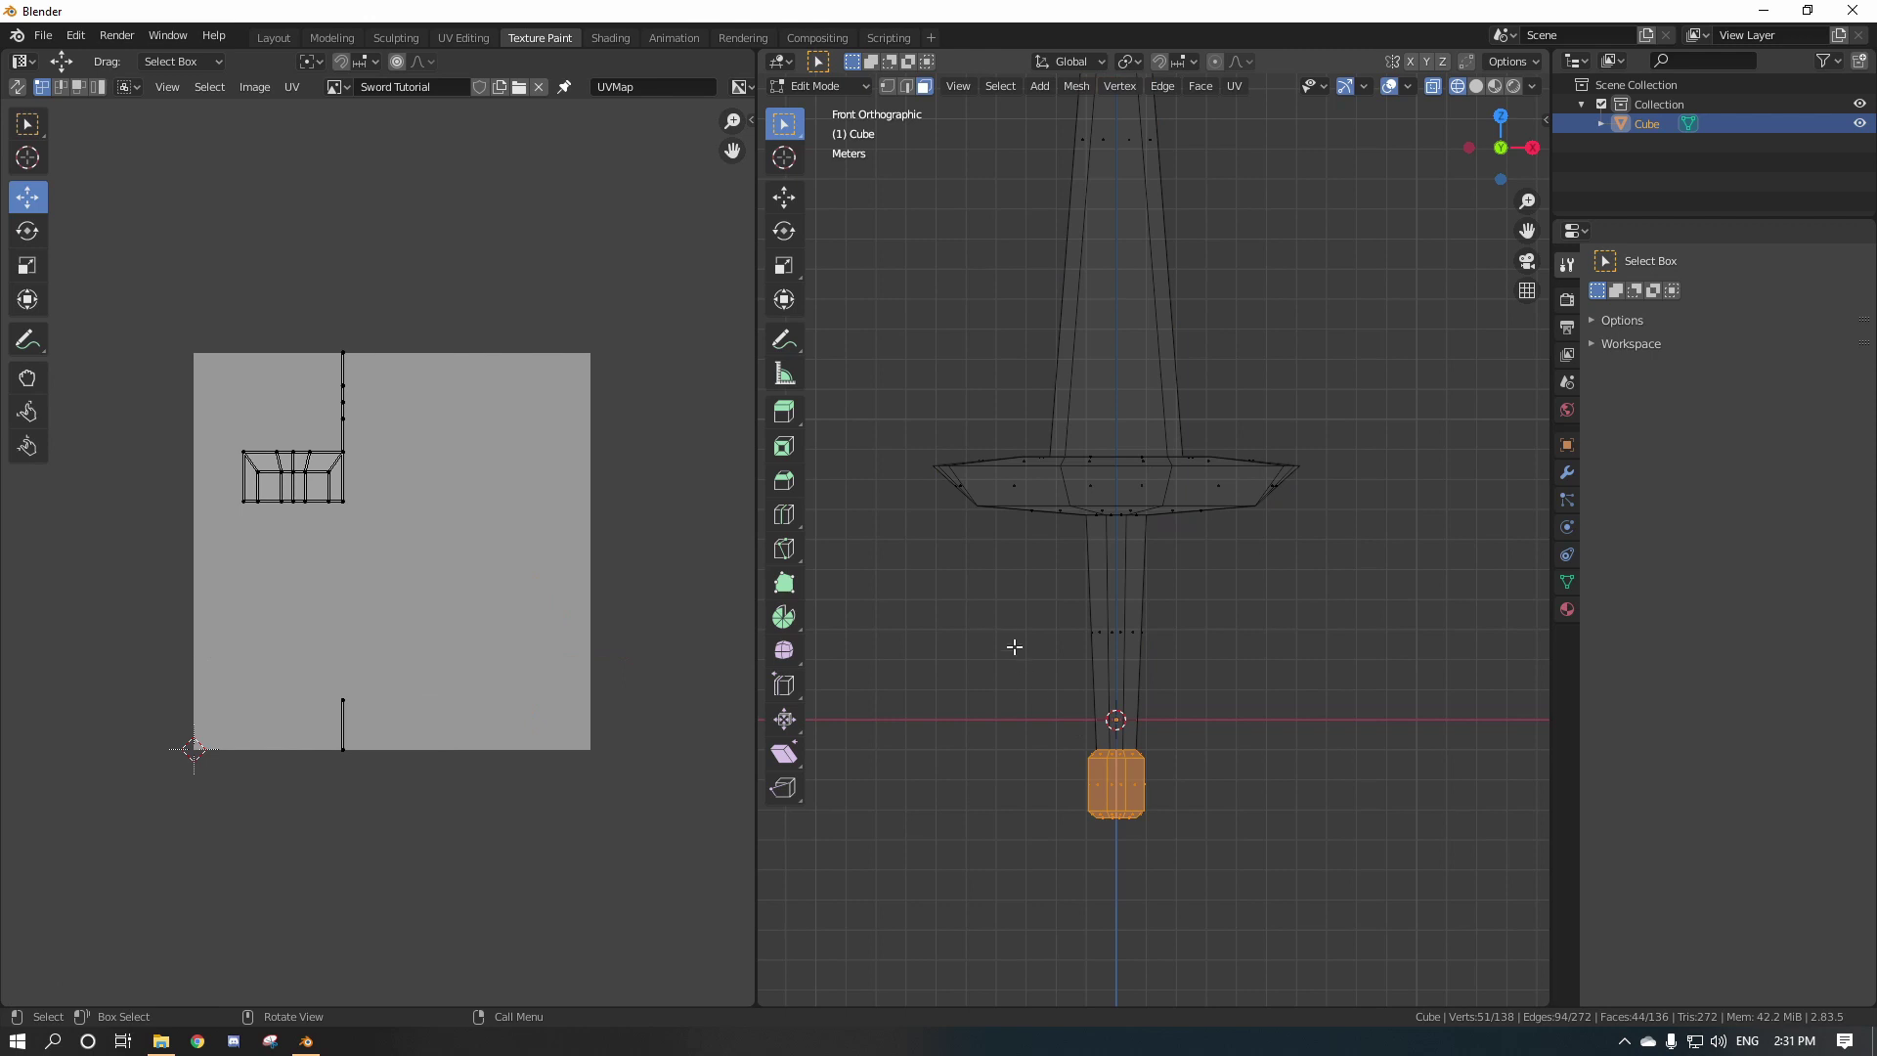
left_click_drag(1056, 578, 1173, 682)
middle_click_drag(1173, 682, 1051, 724)
Scale down the grip's UVs, place them near the image's centre, and reselect all faces to show the full UV layout.
left_click_drag(320, 342, 464, 754)
left_click(27, 265)
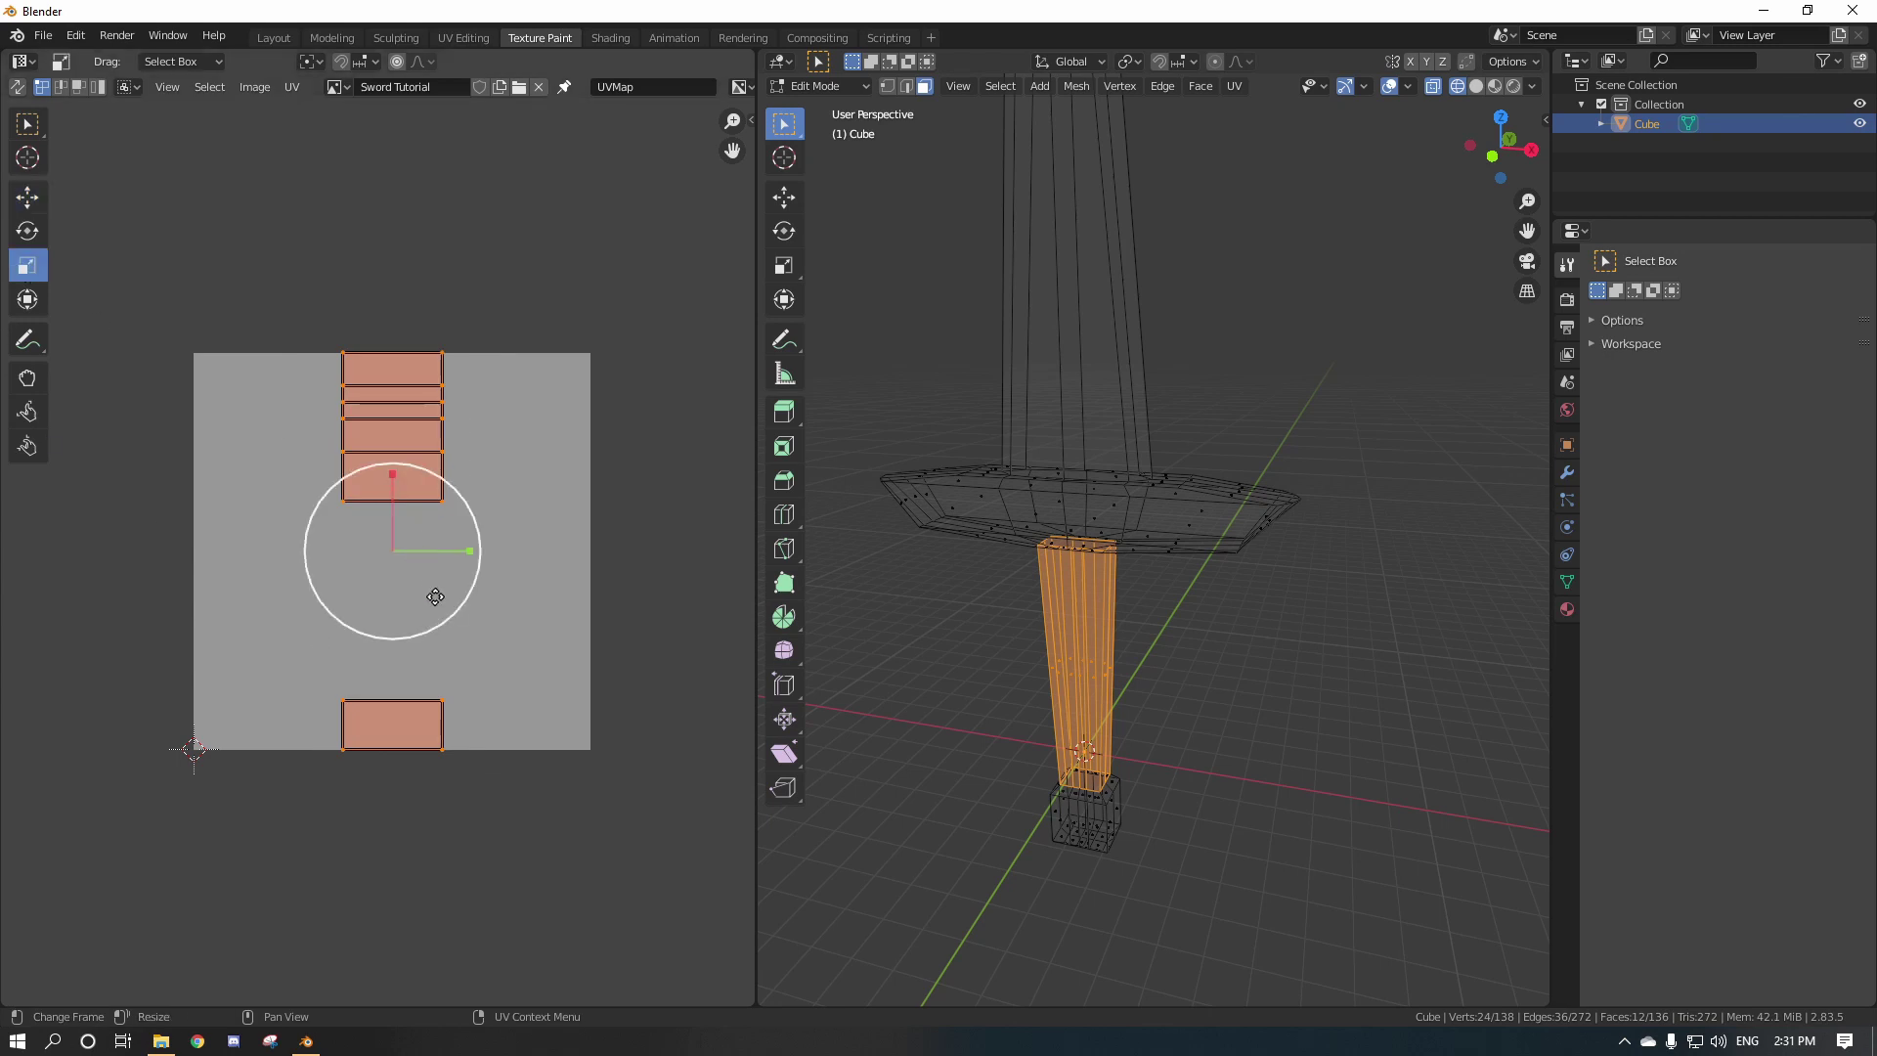
left_click_drag(433, 590, 403, 548)
left_click(27, 196)
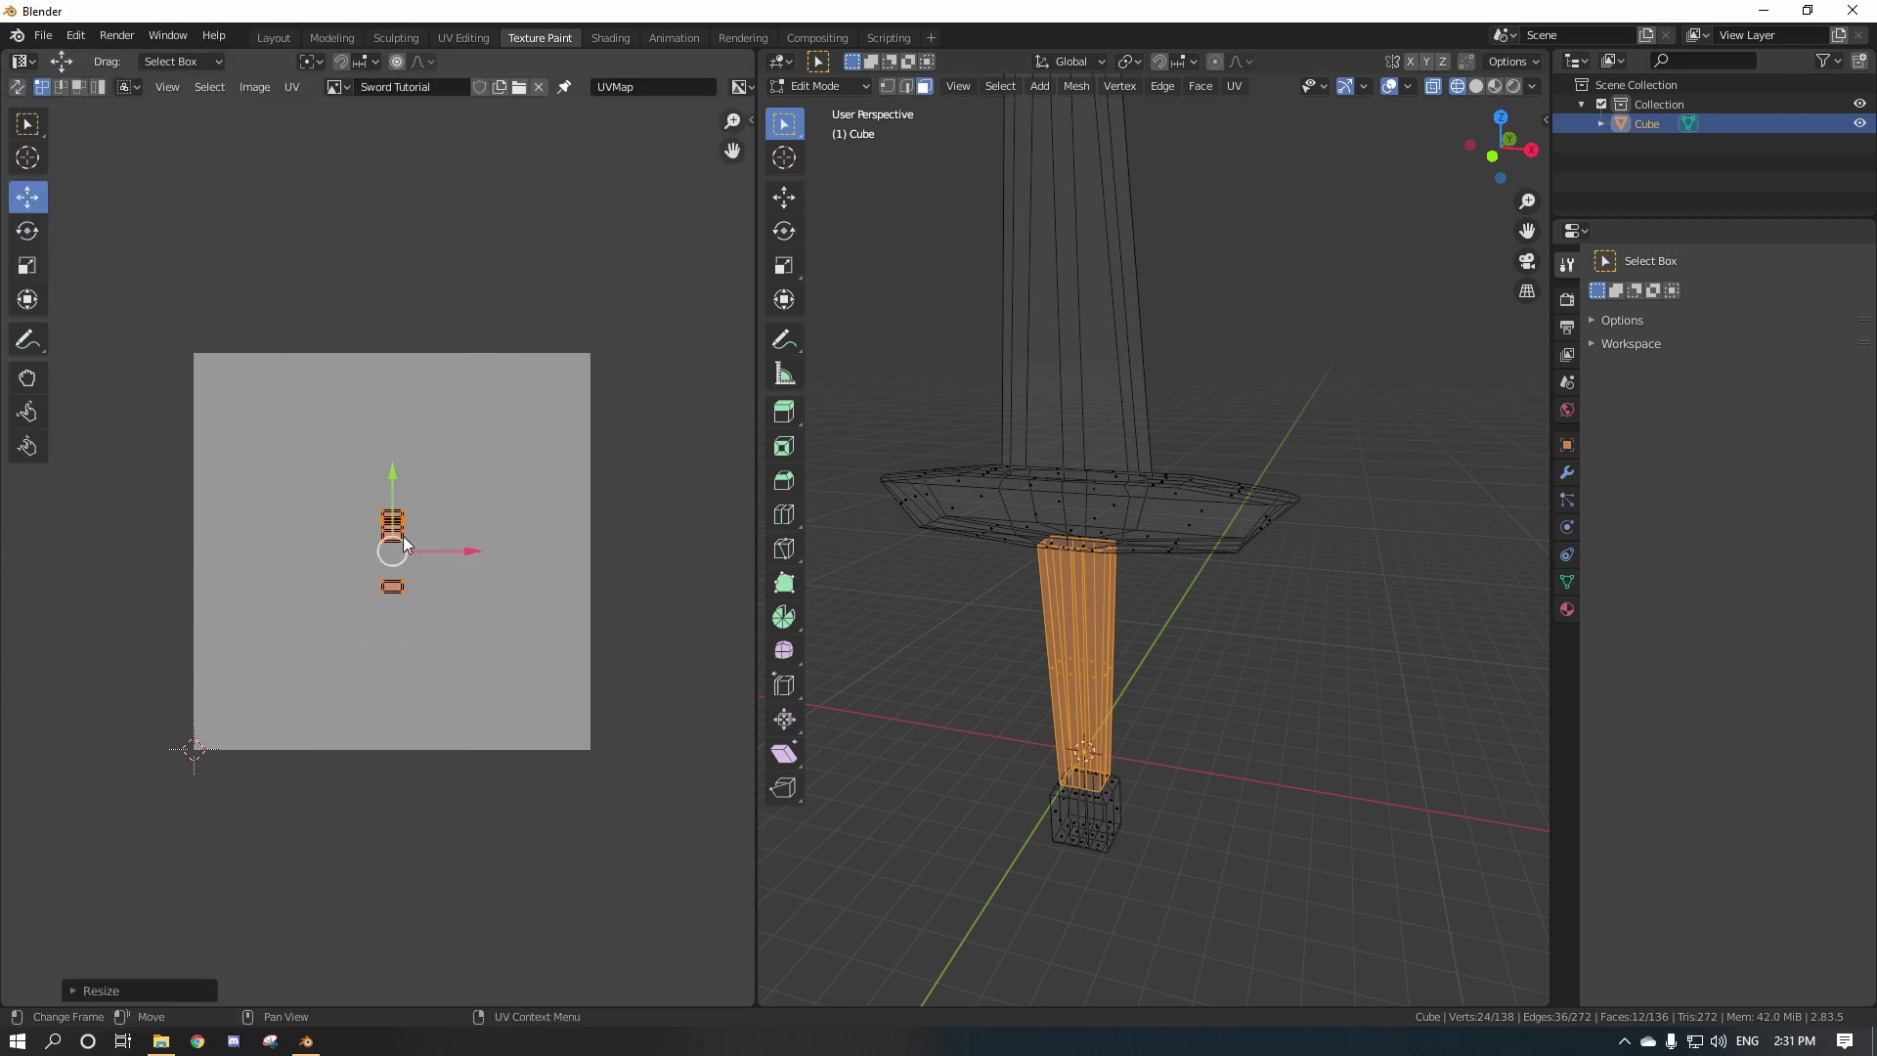
key("a")
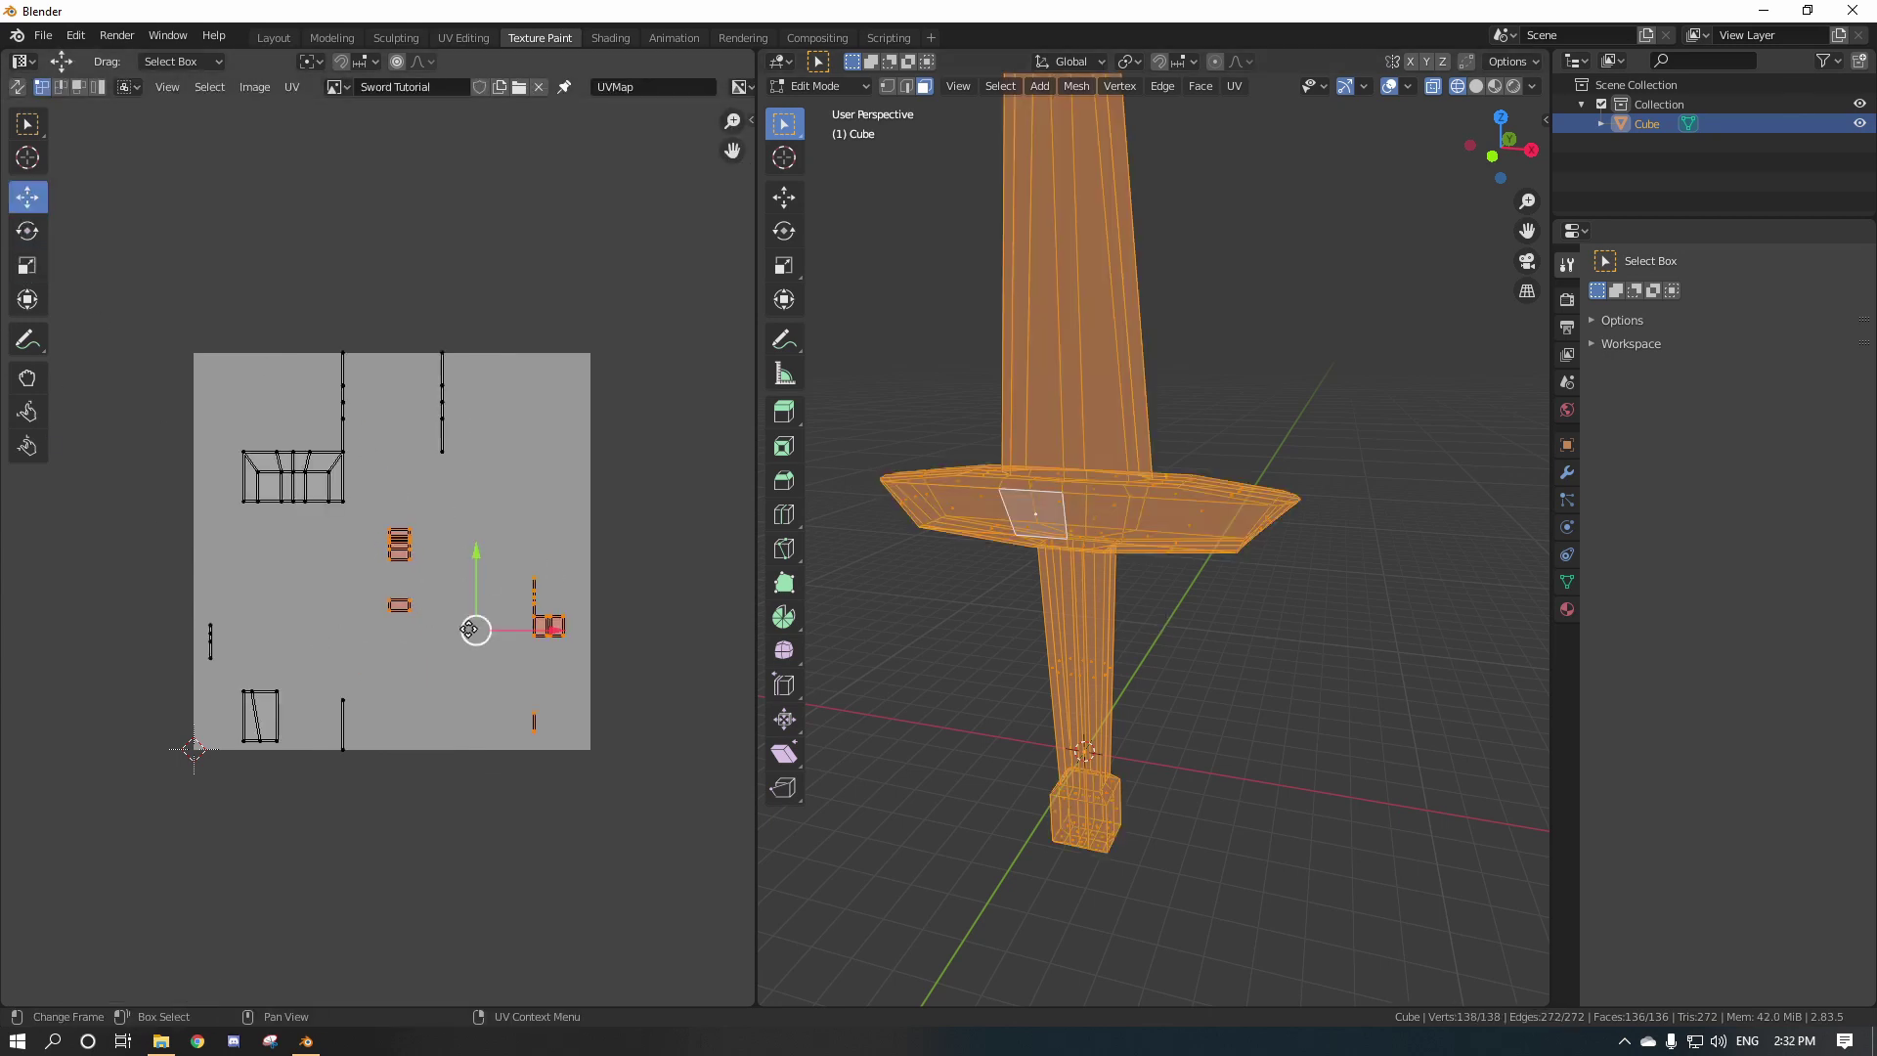
left_click(396, 555)
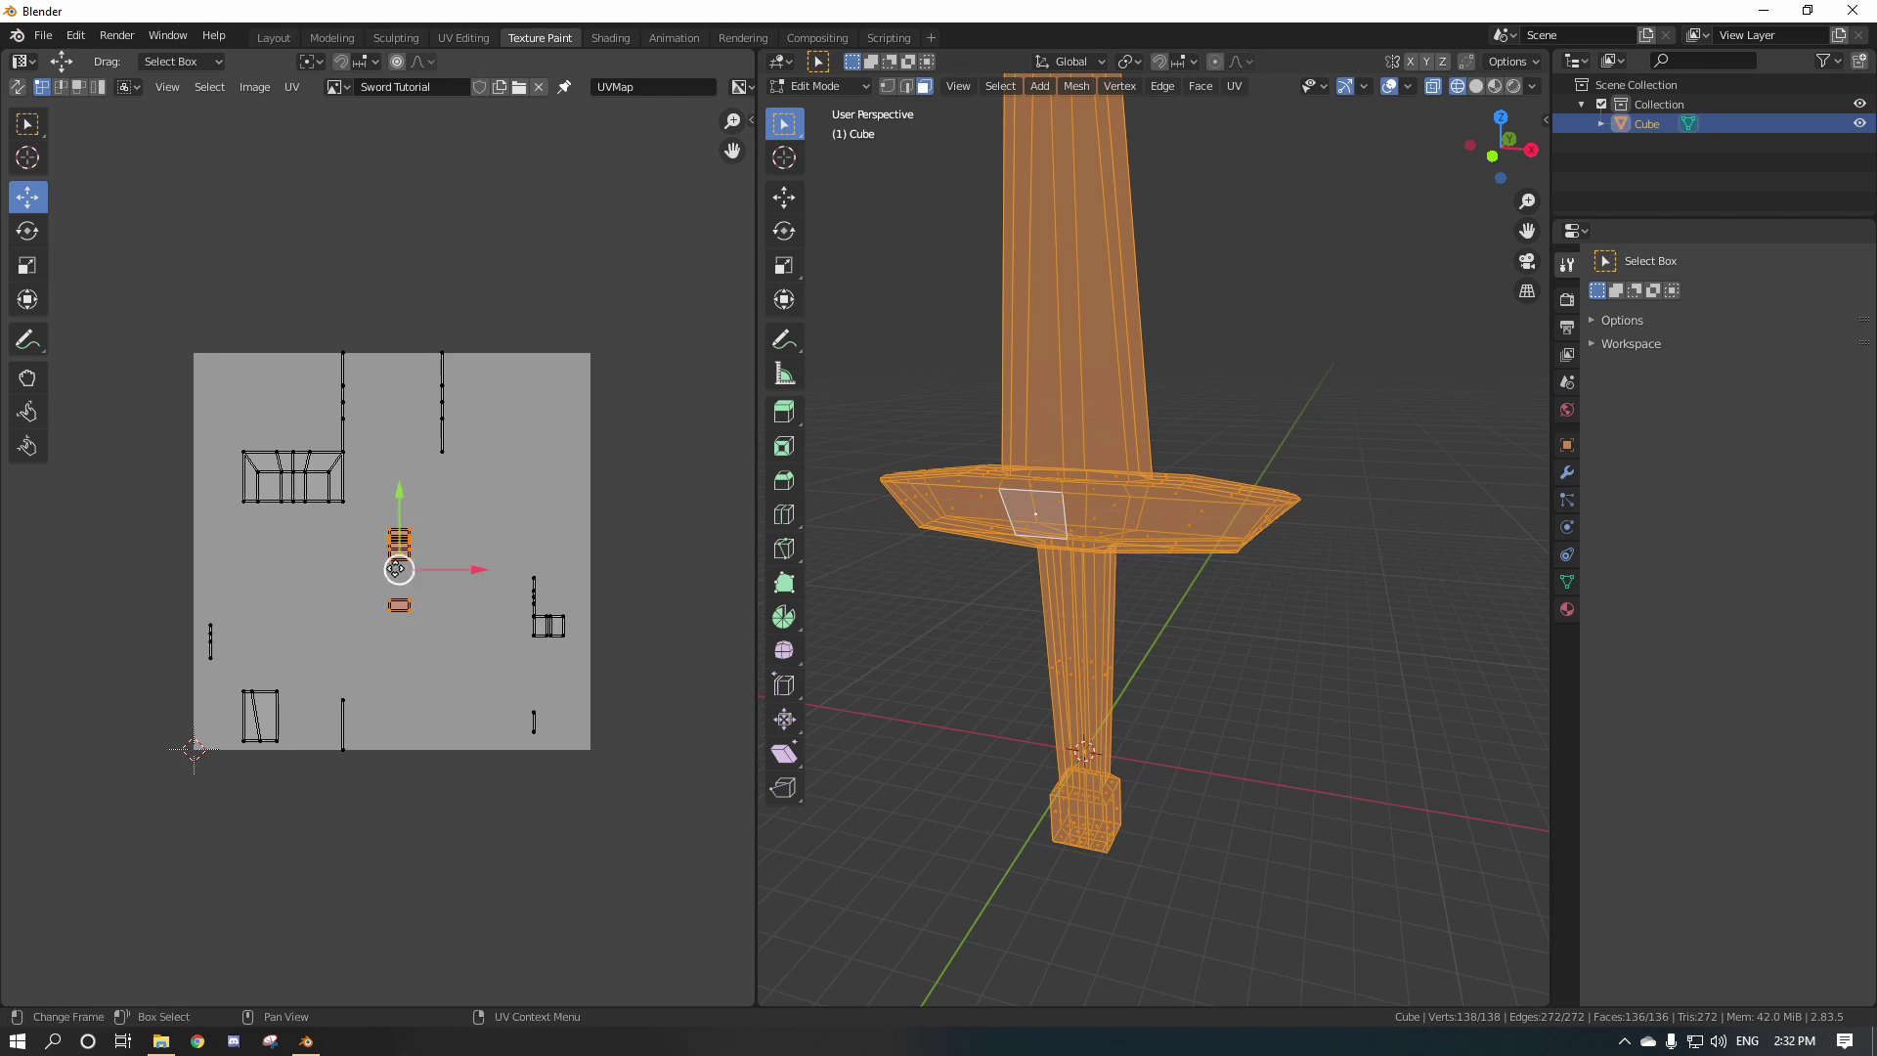
left_click(1203, 748)
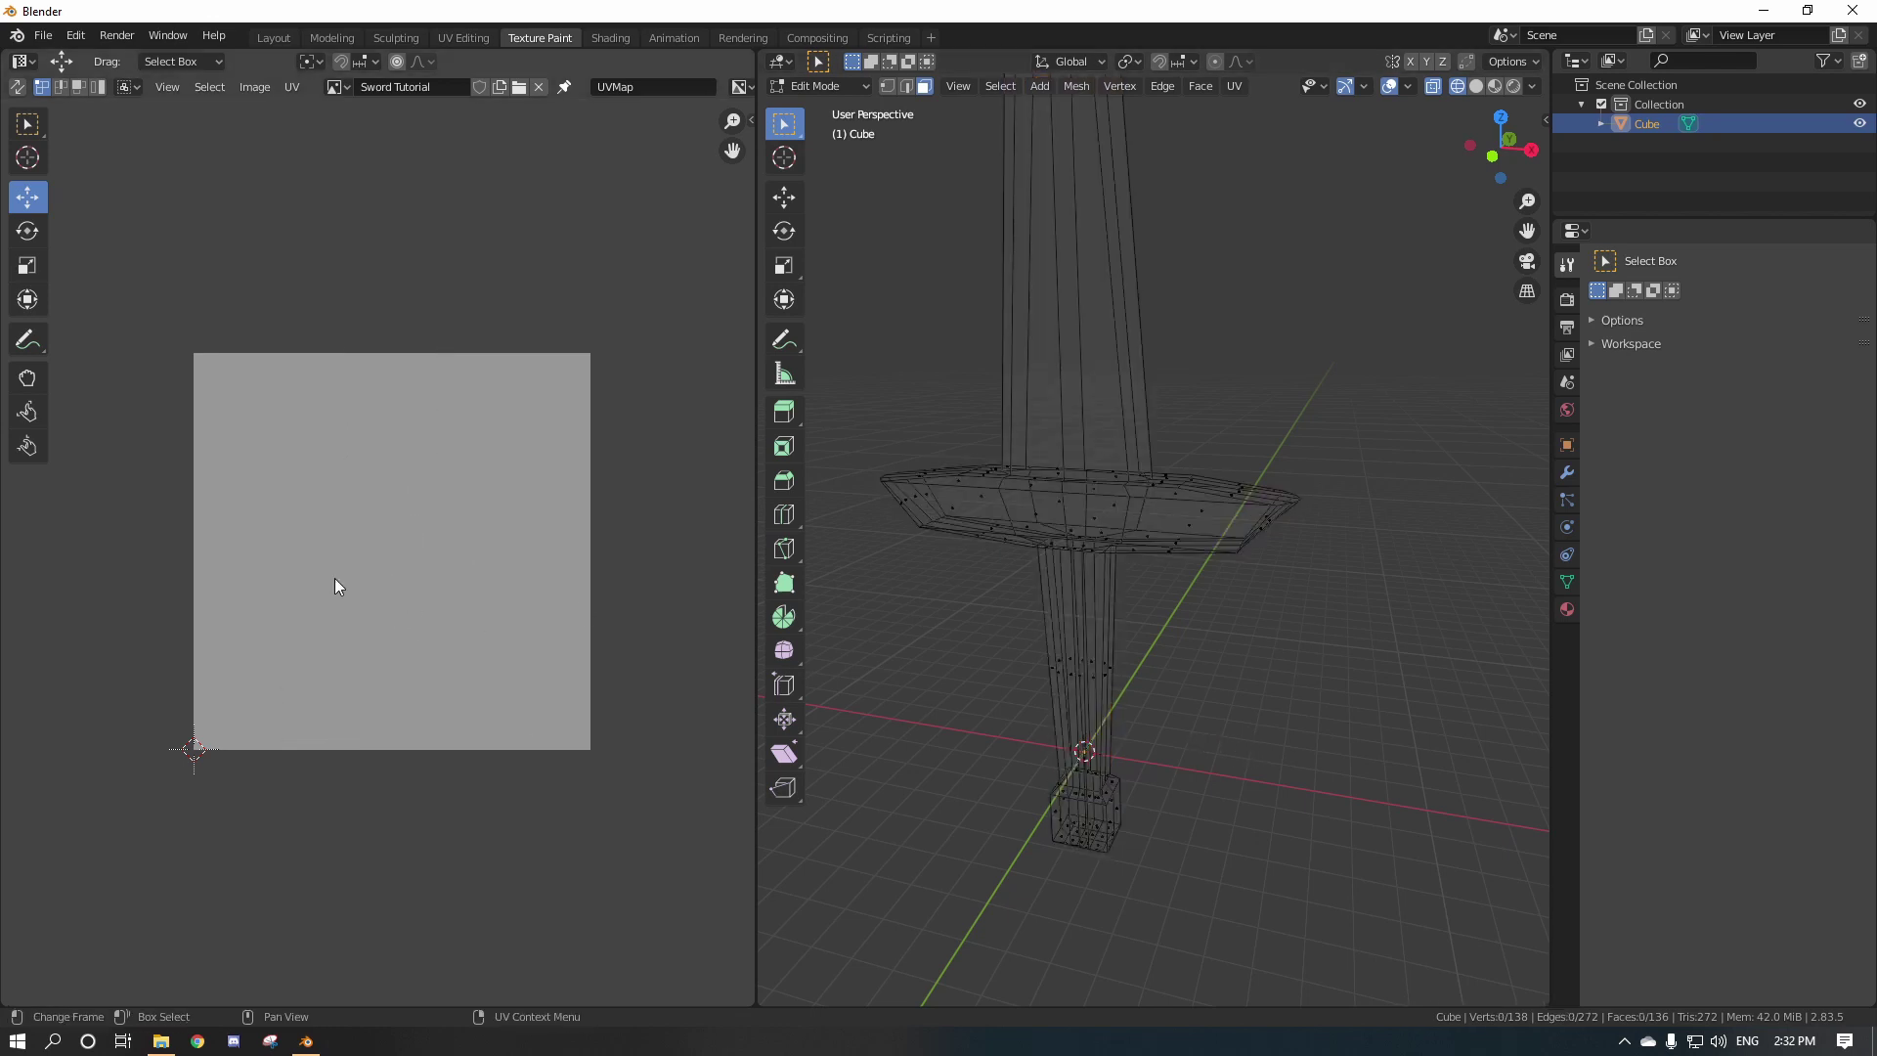
key("a")
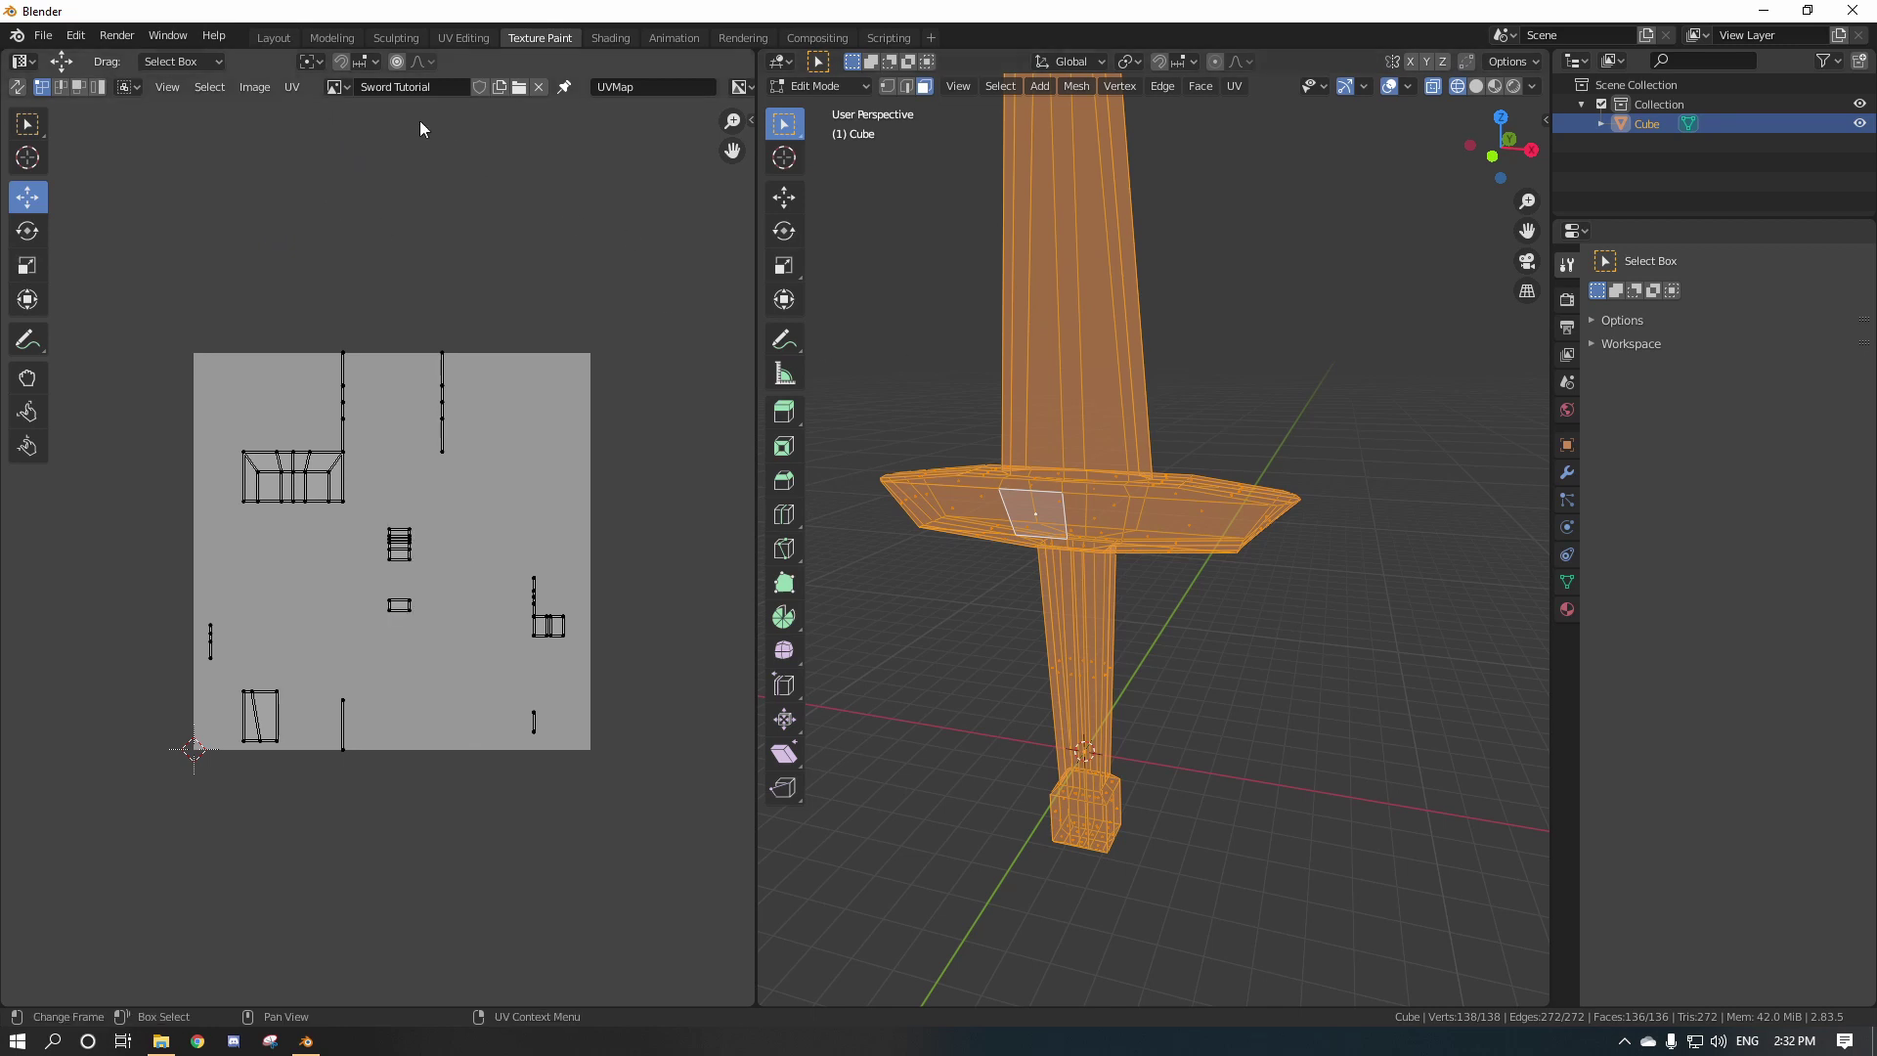
Switch the UV area back to the Image Editor and set its mode to View.
left_click(22, 60)
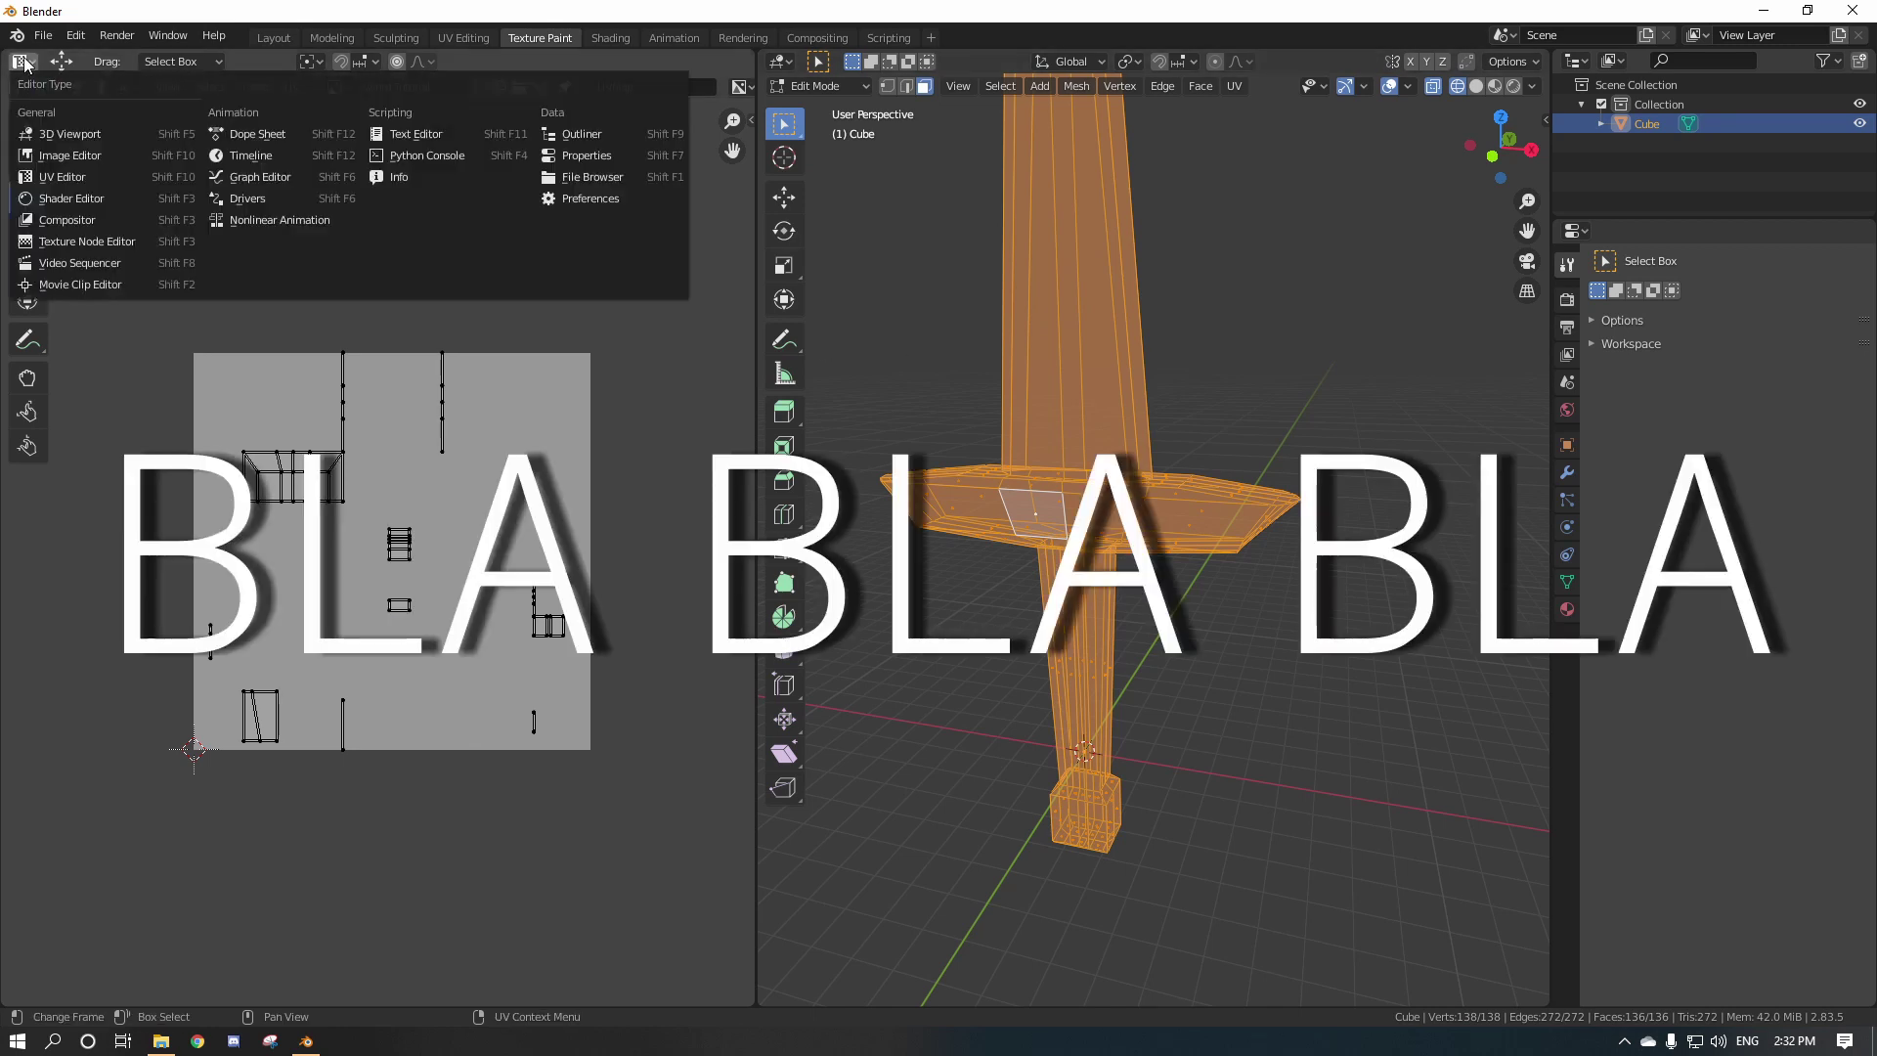
left_click(78, 156)
left_click(41, 87)
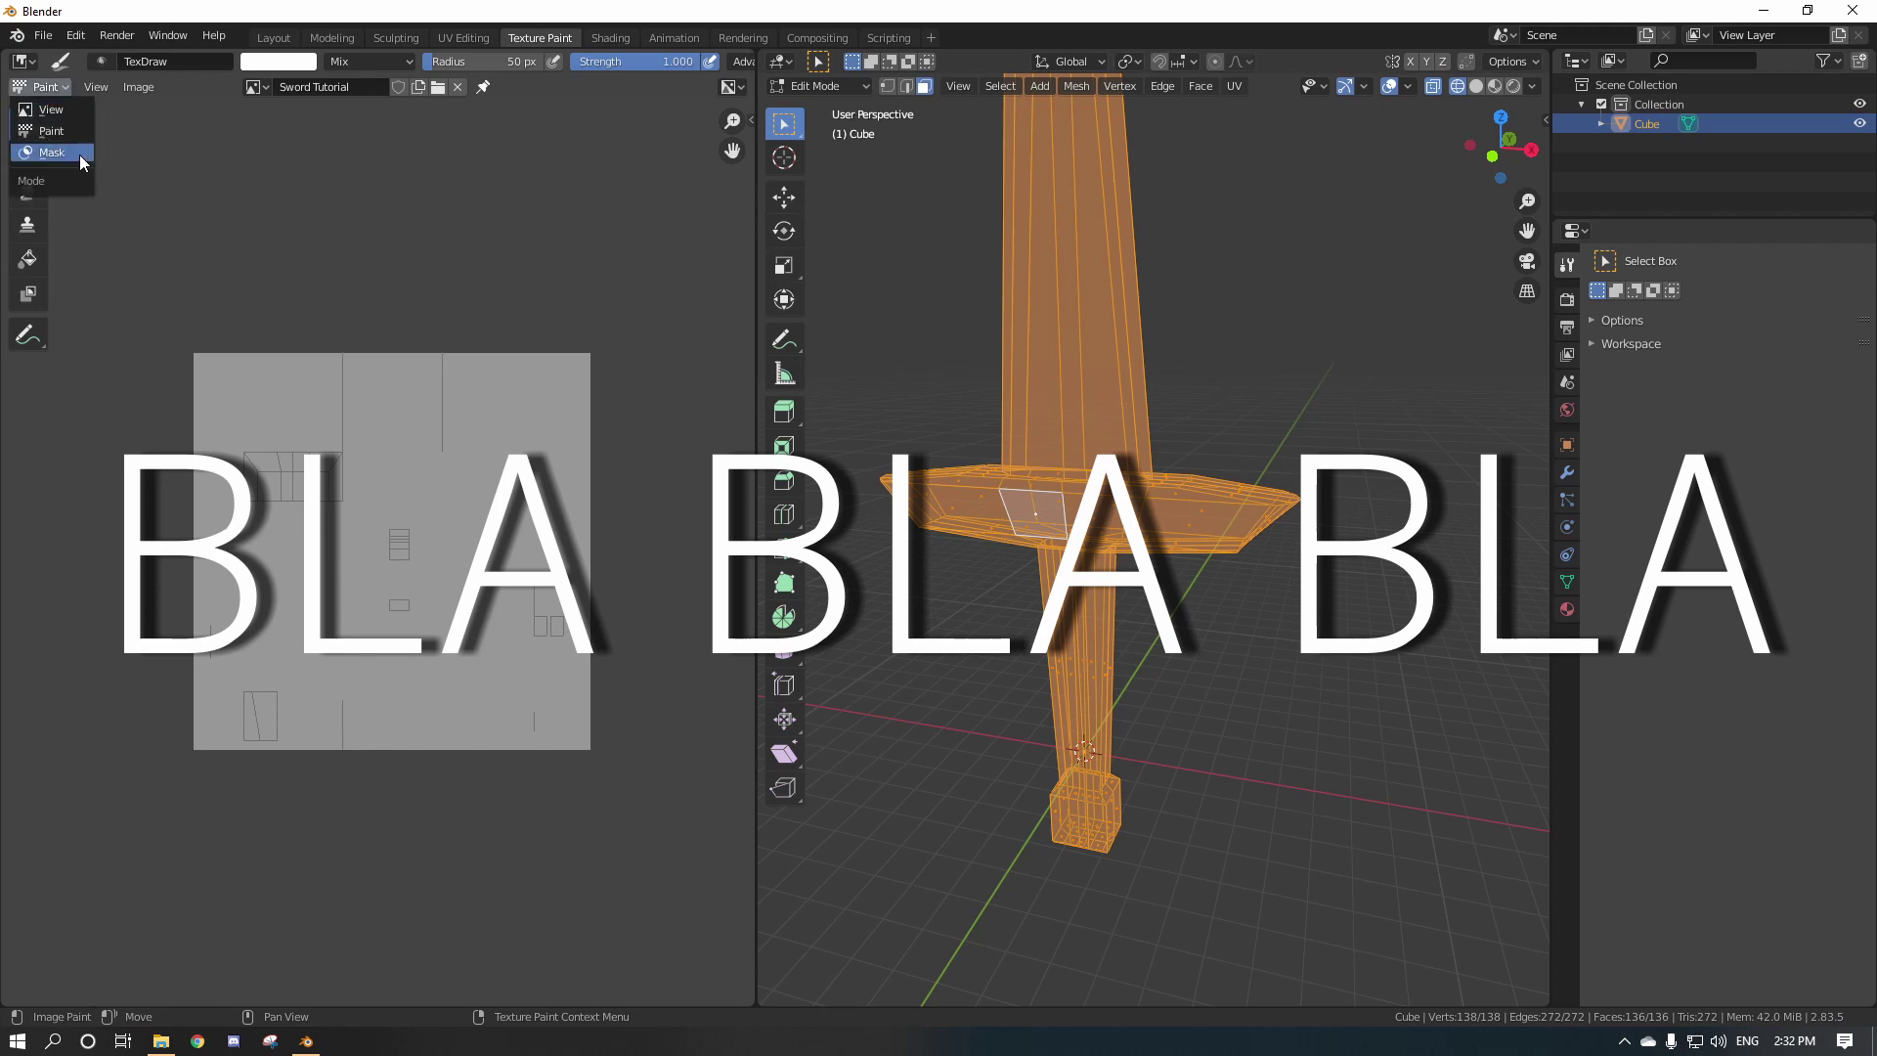
left_click(44, 109)
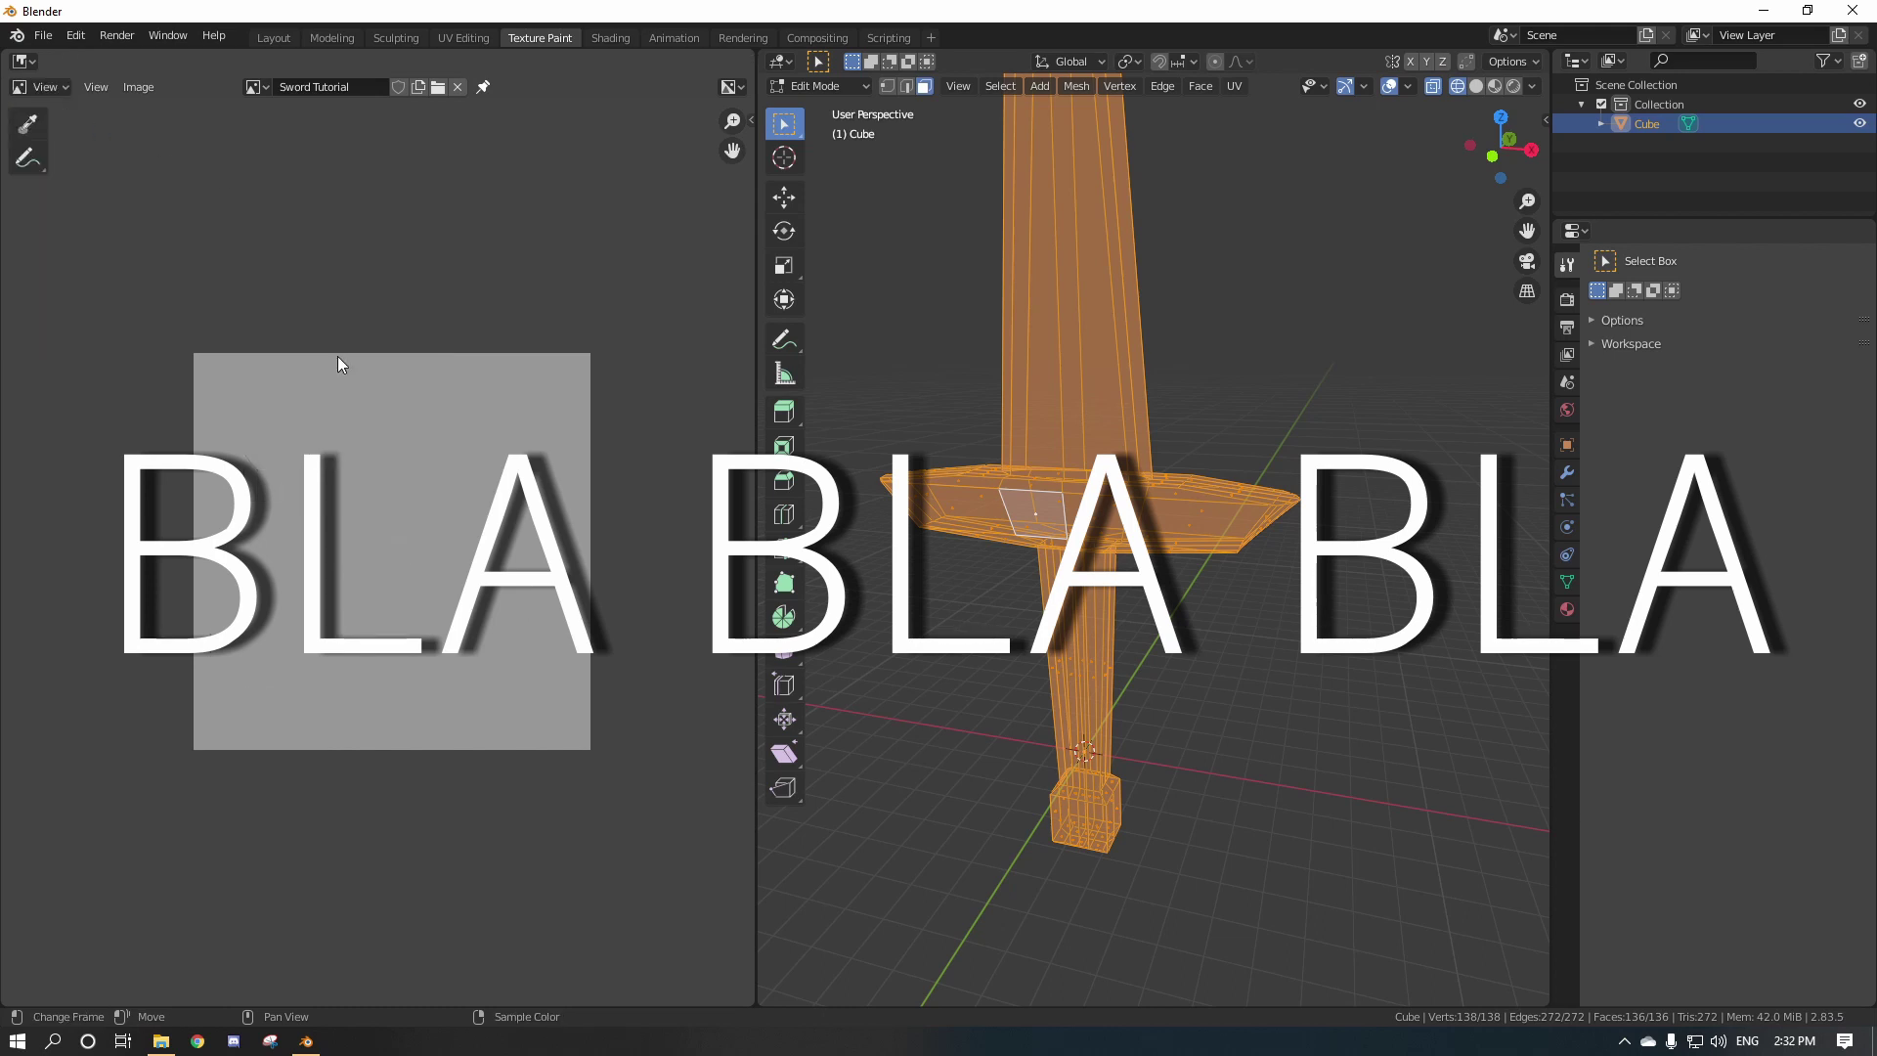
View the sword's layout in the UV Editor and return the area to the Image Editor.
left_click(41, 87)
left_click(22, 60)
left_click(56, 147)
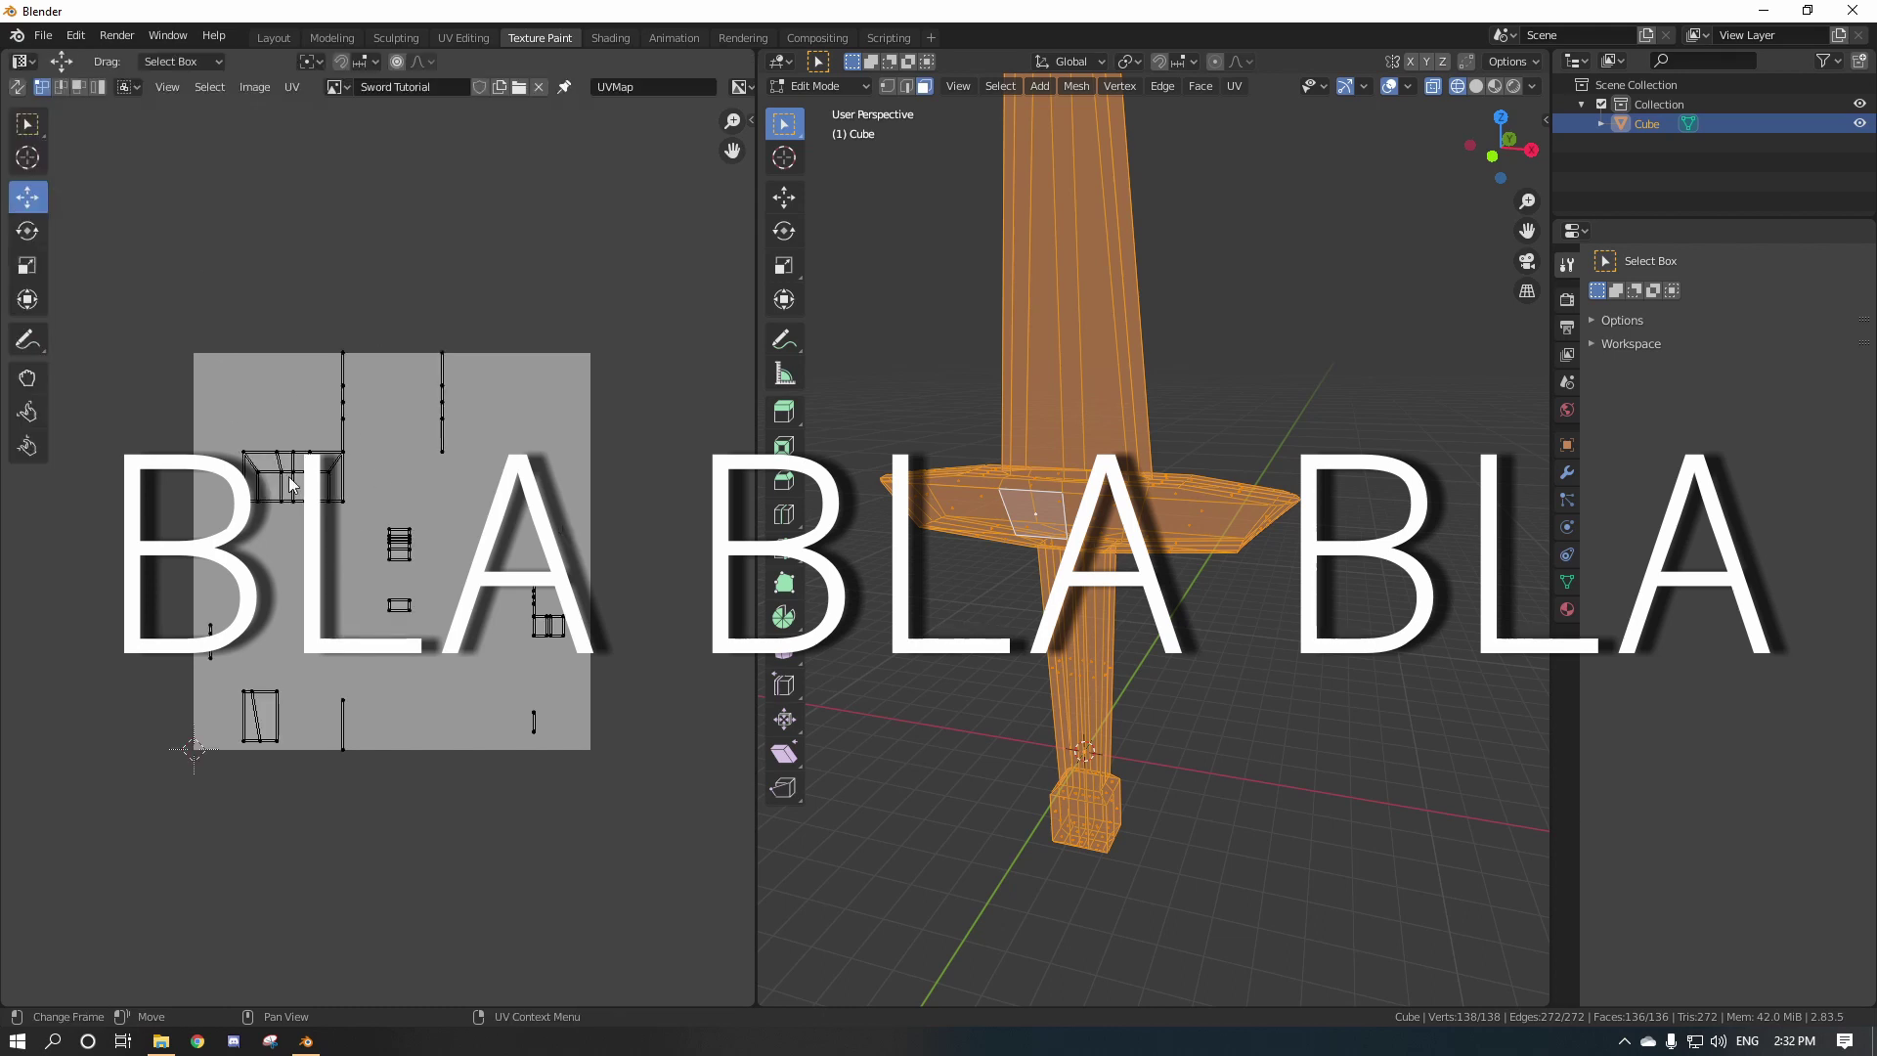
left_click(26, 123)
left_click(21, 61)
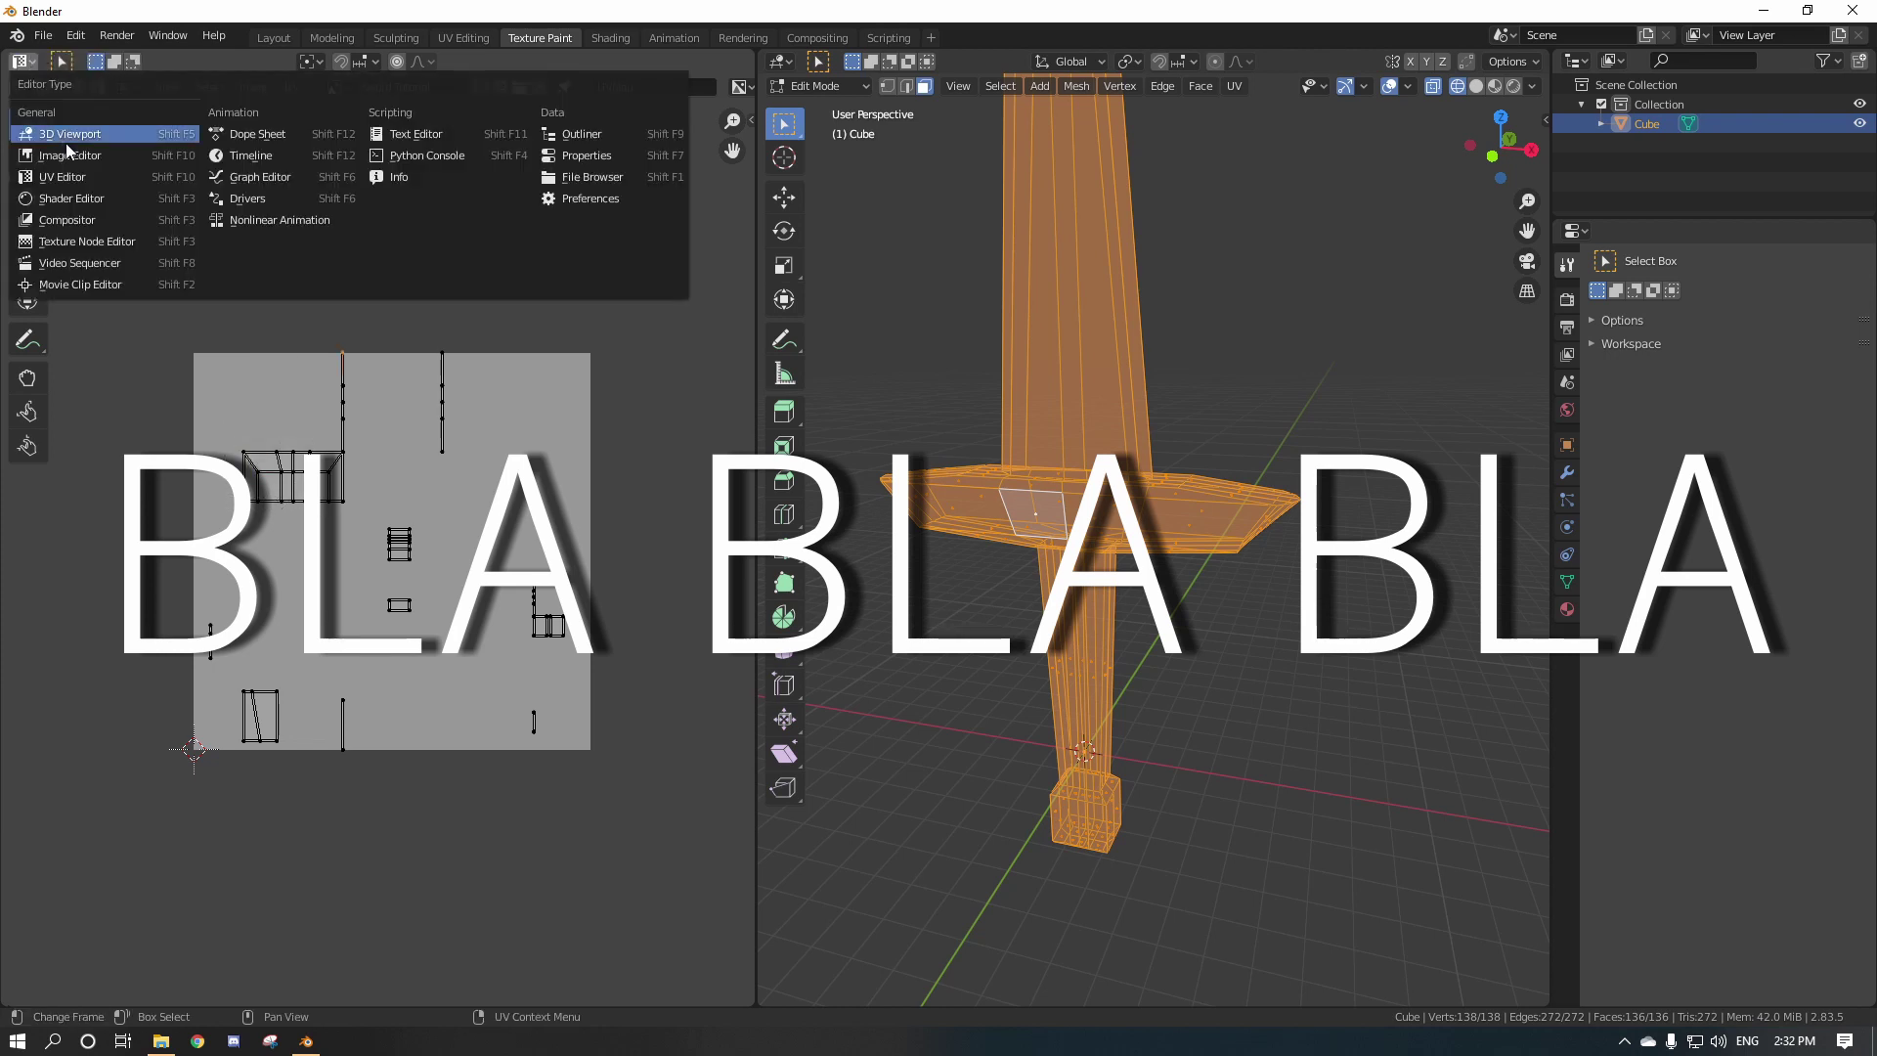
left_click(65, 154)
Set the Image Editor's mode to Paint.
left_click(41, 87)
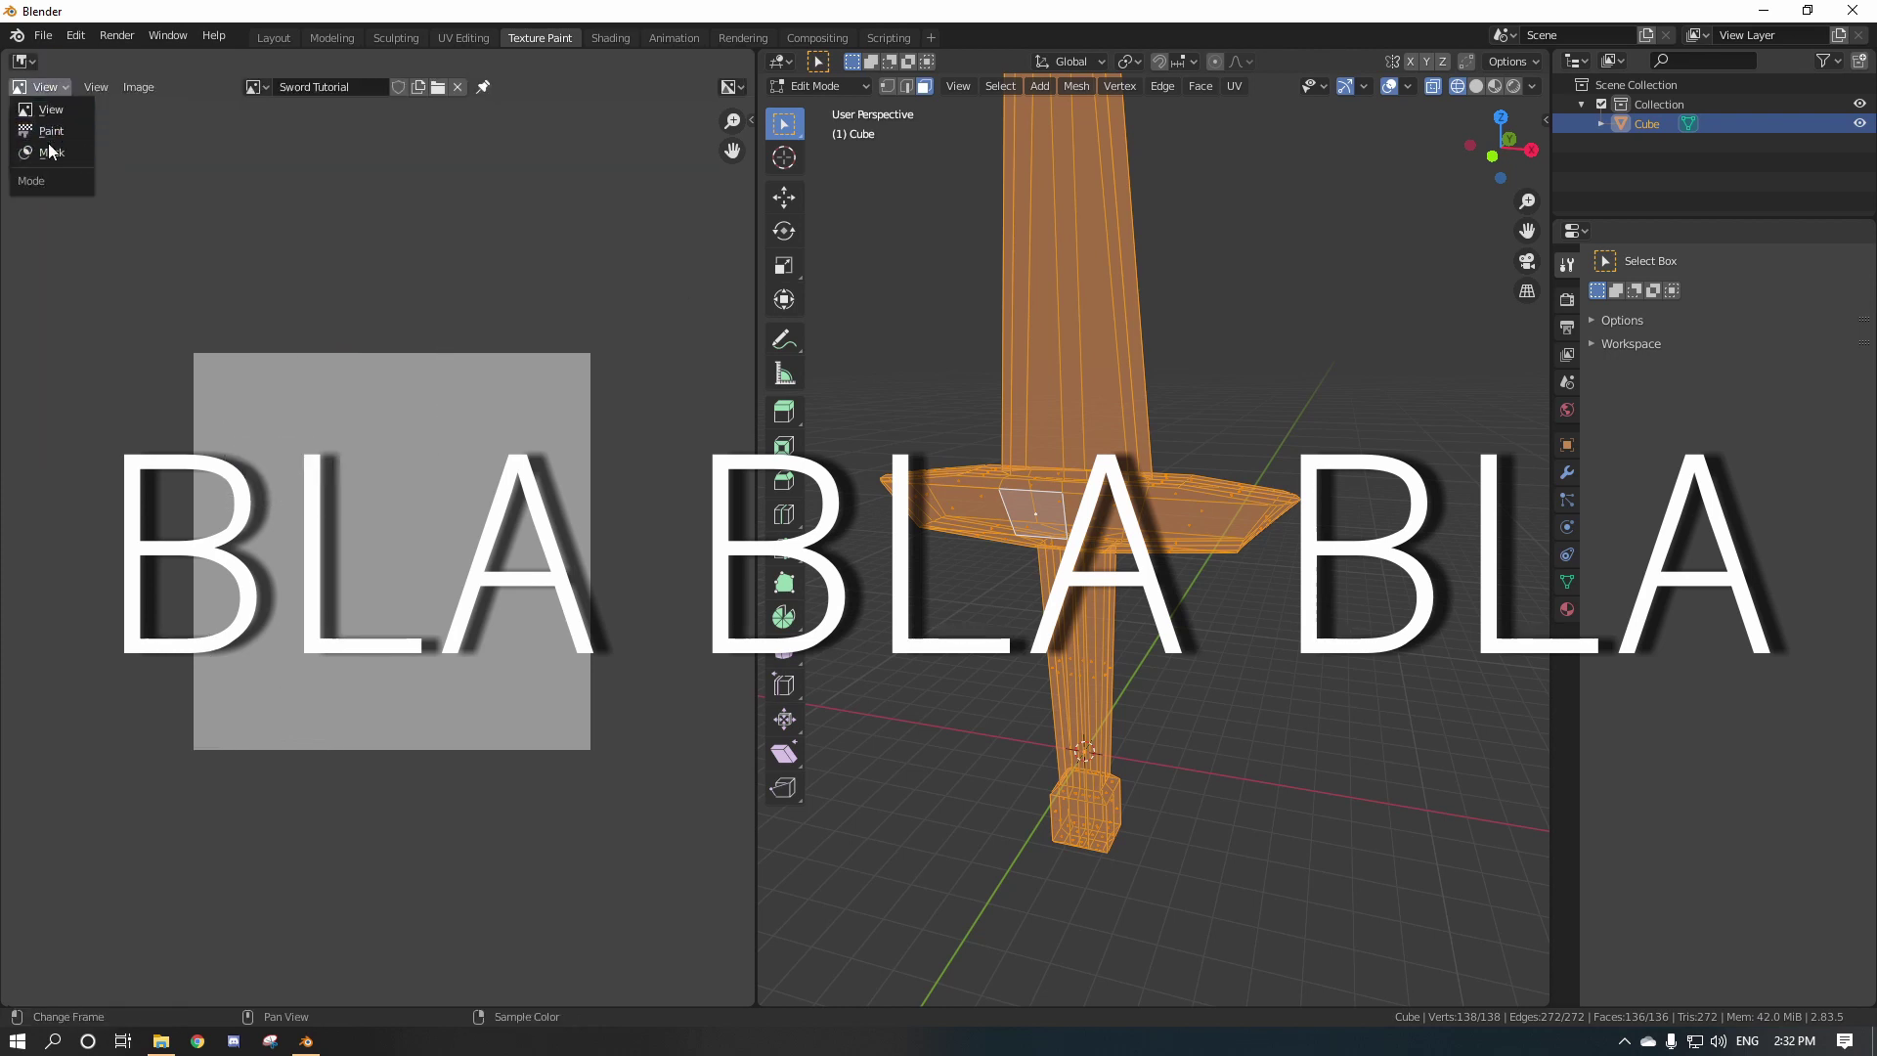
left_click(41, 87)
left_click(56, 133)
left_click(43, 86)
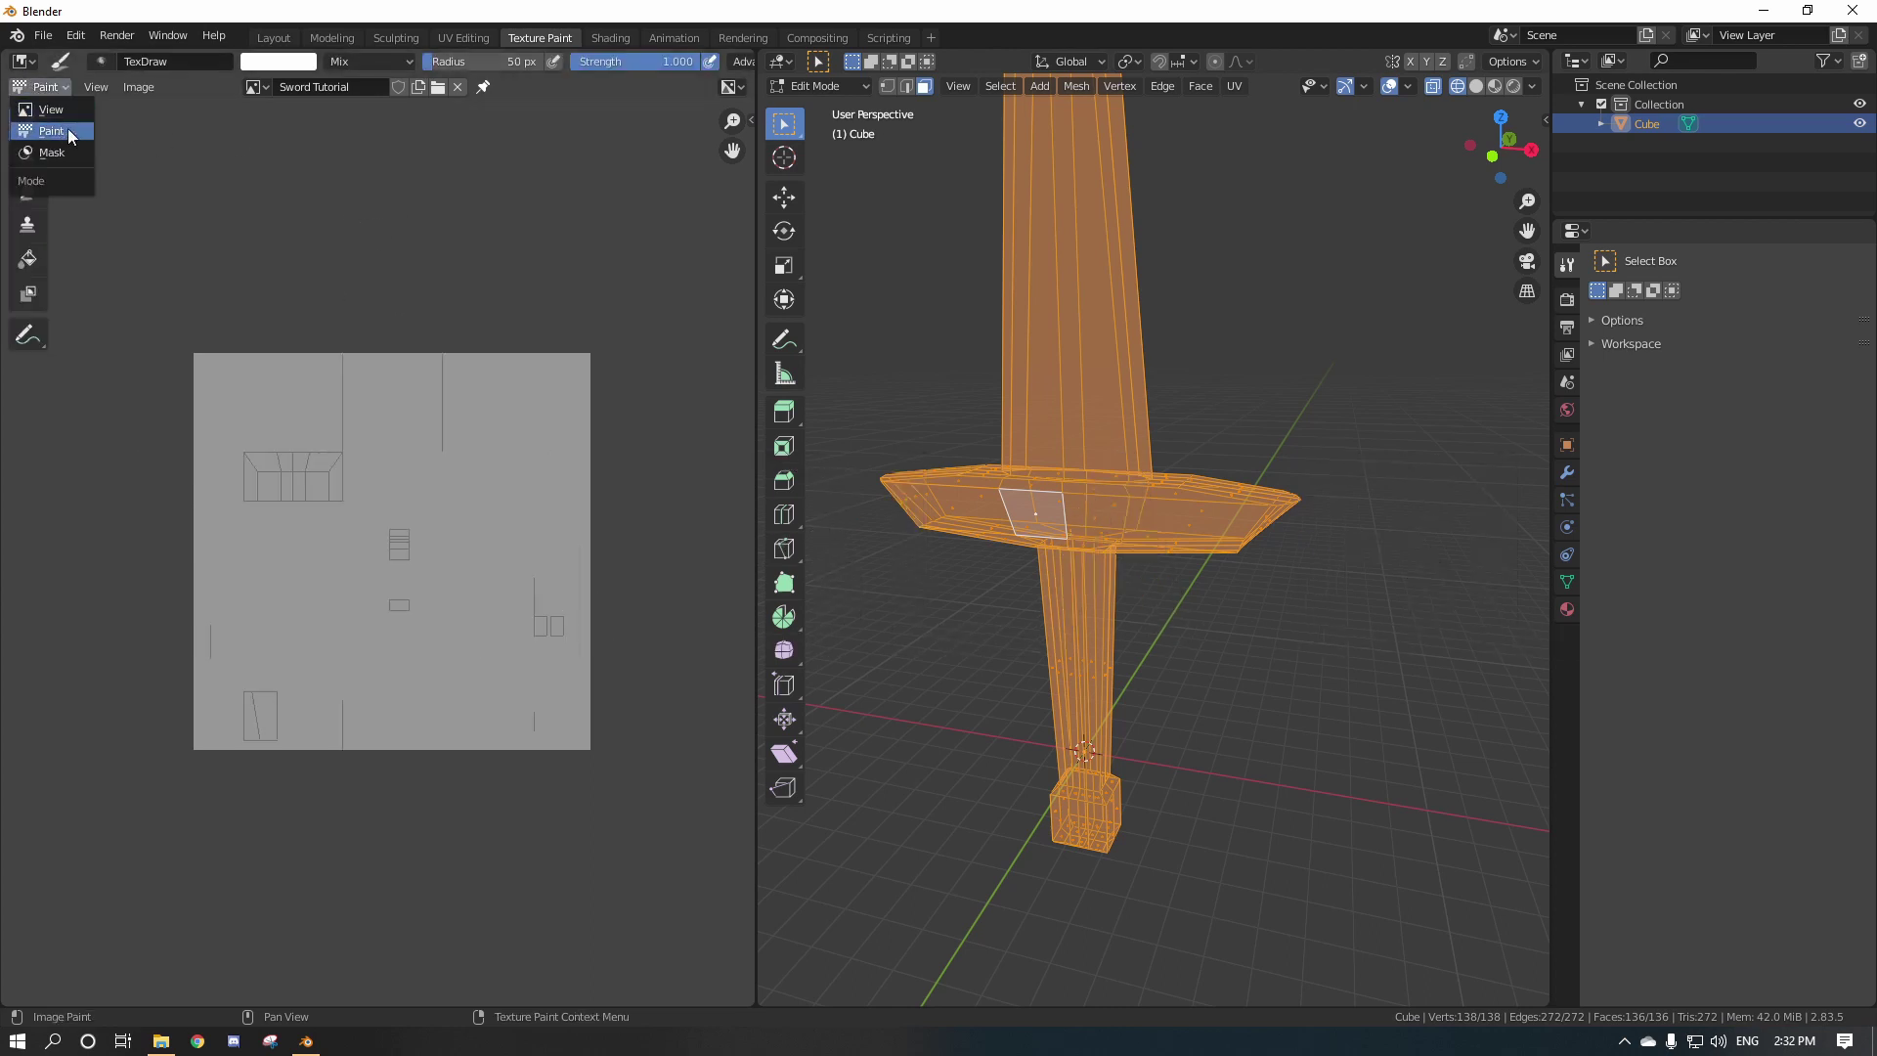
left_click(68, 130)
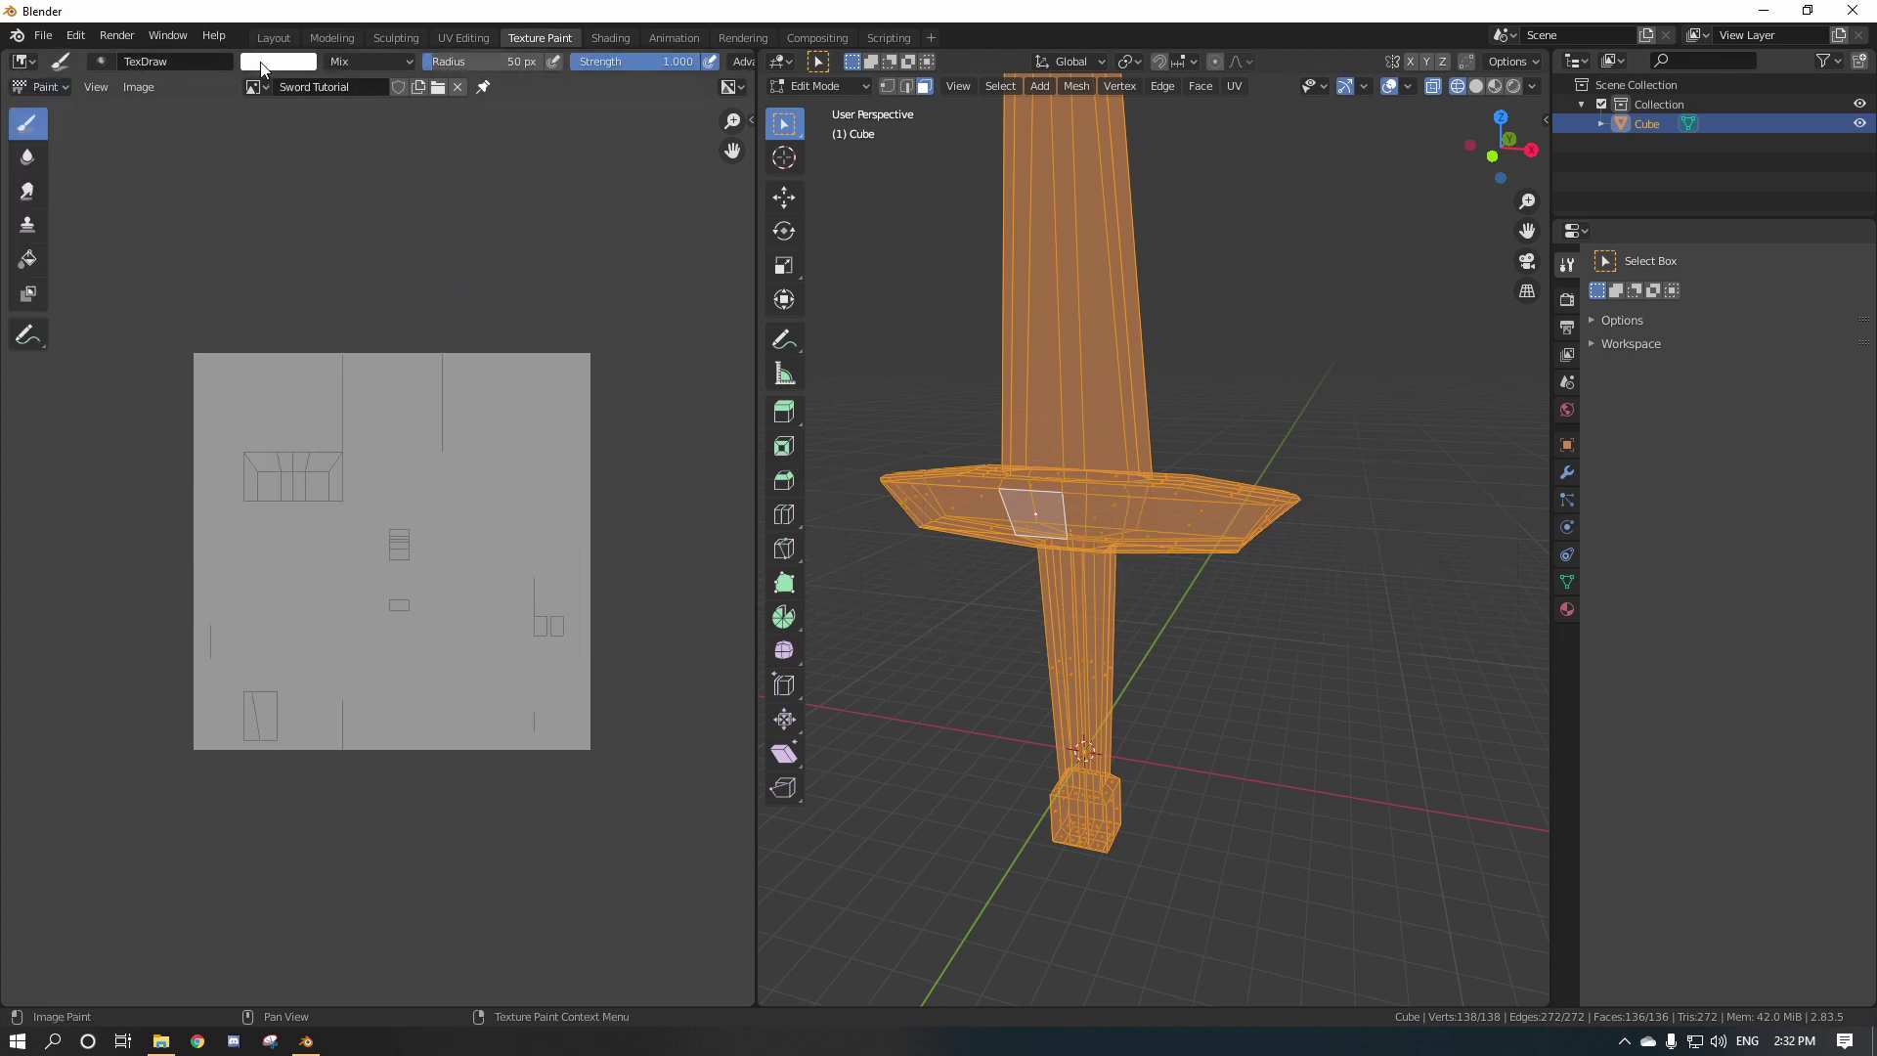
left_click(294, 62)
left_click_drag(411, 173, 314, 175)
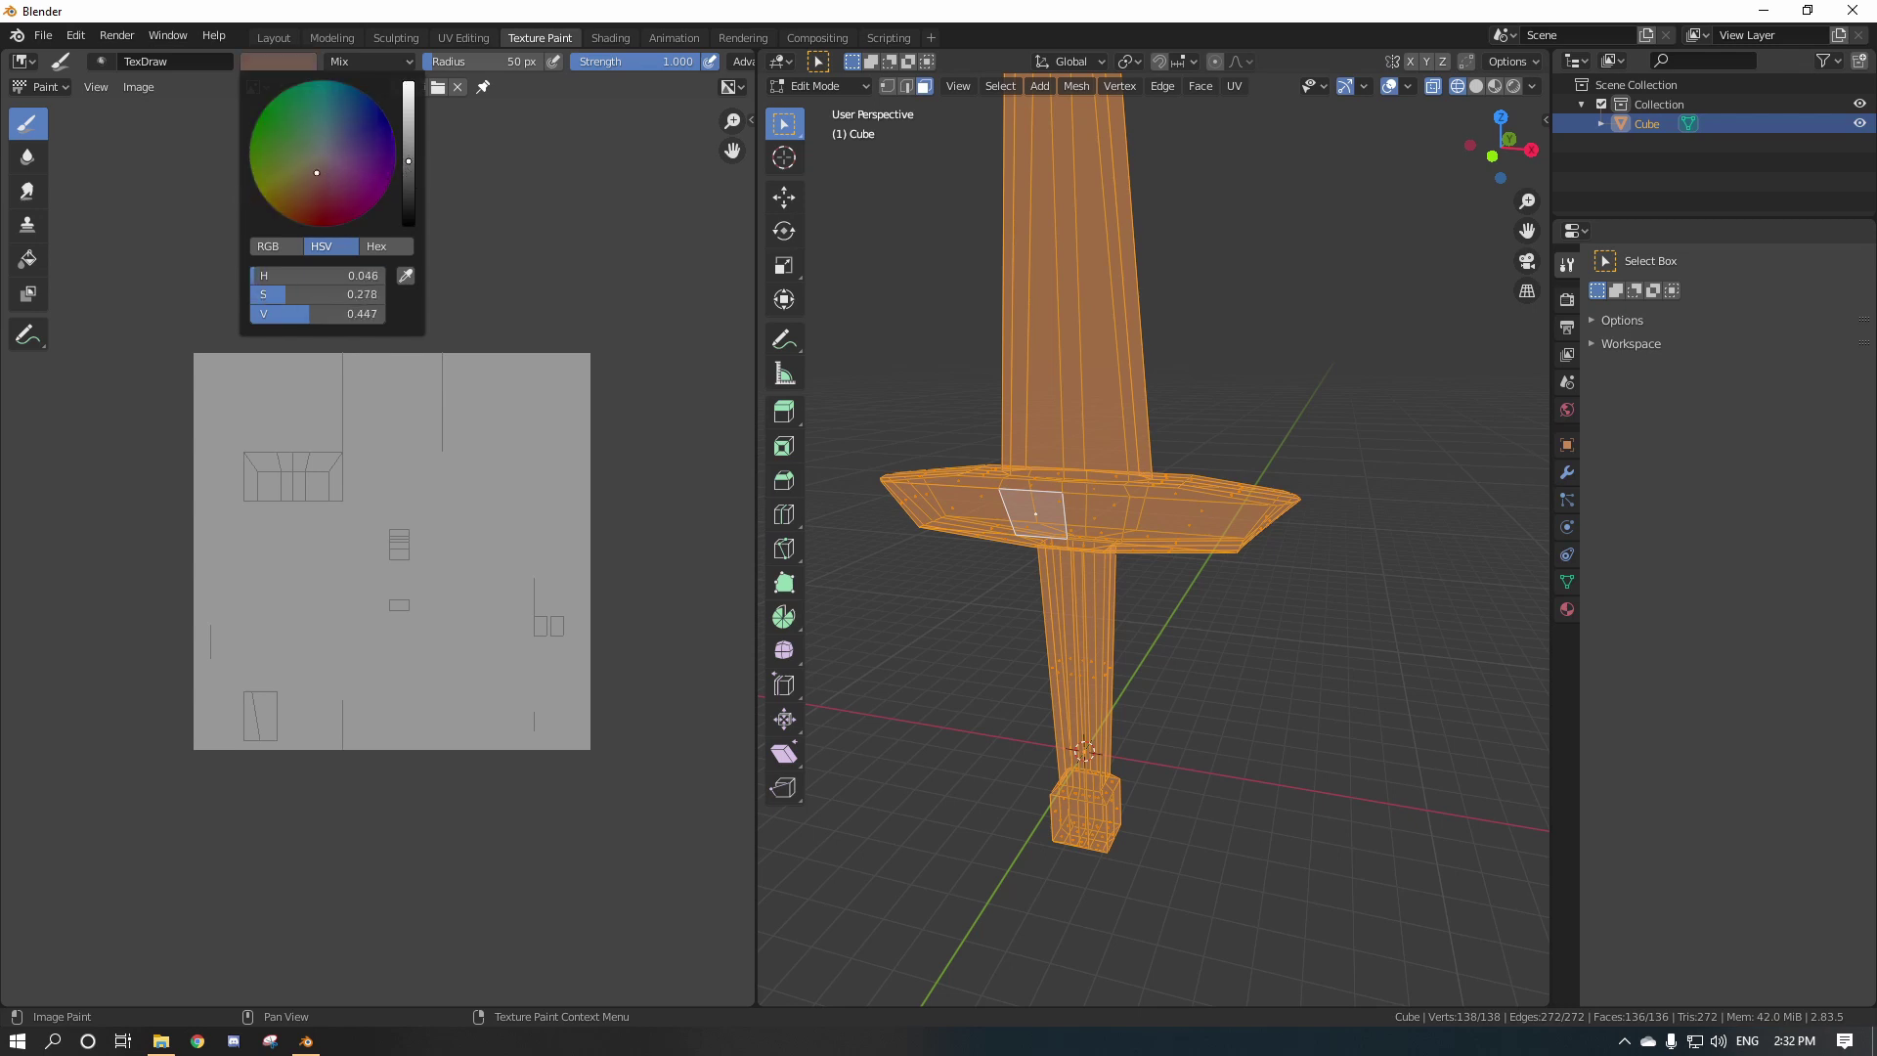
left_click(273, 65)
left_click_drag(327, 173, 308, 174)
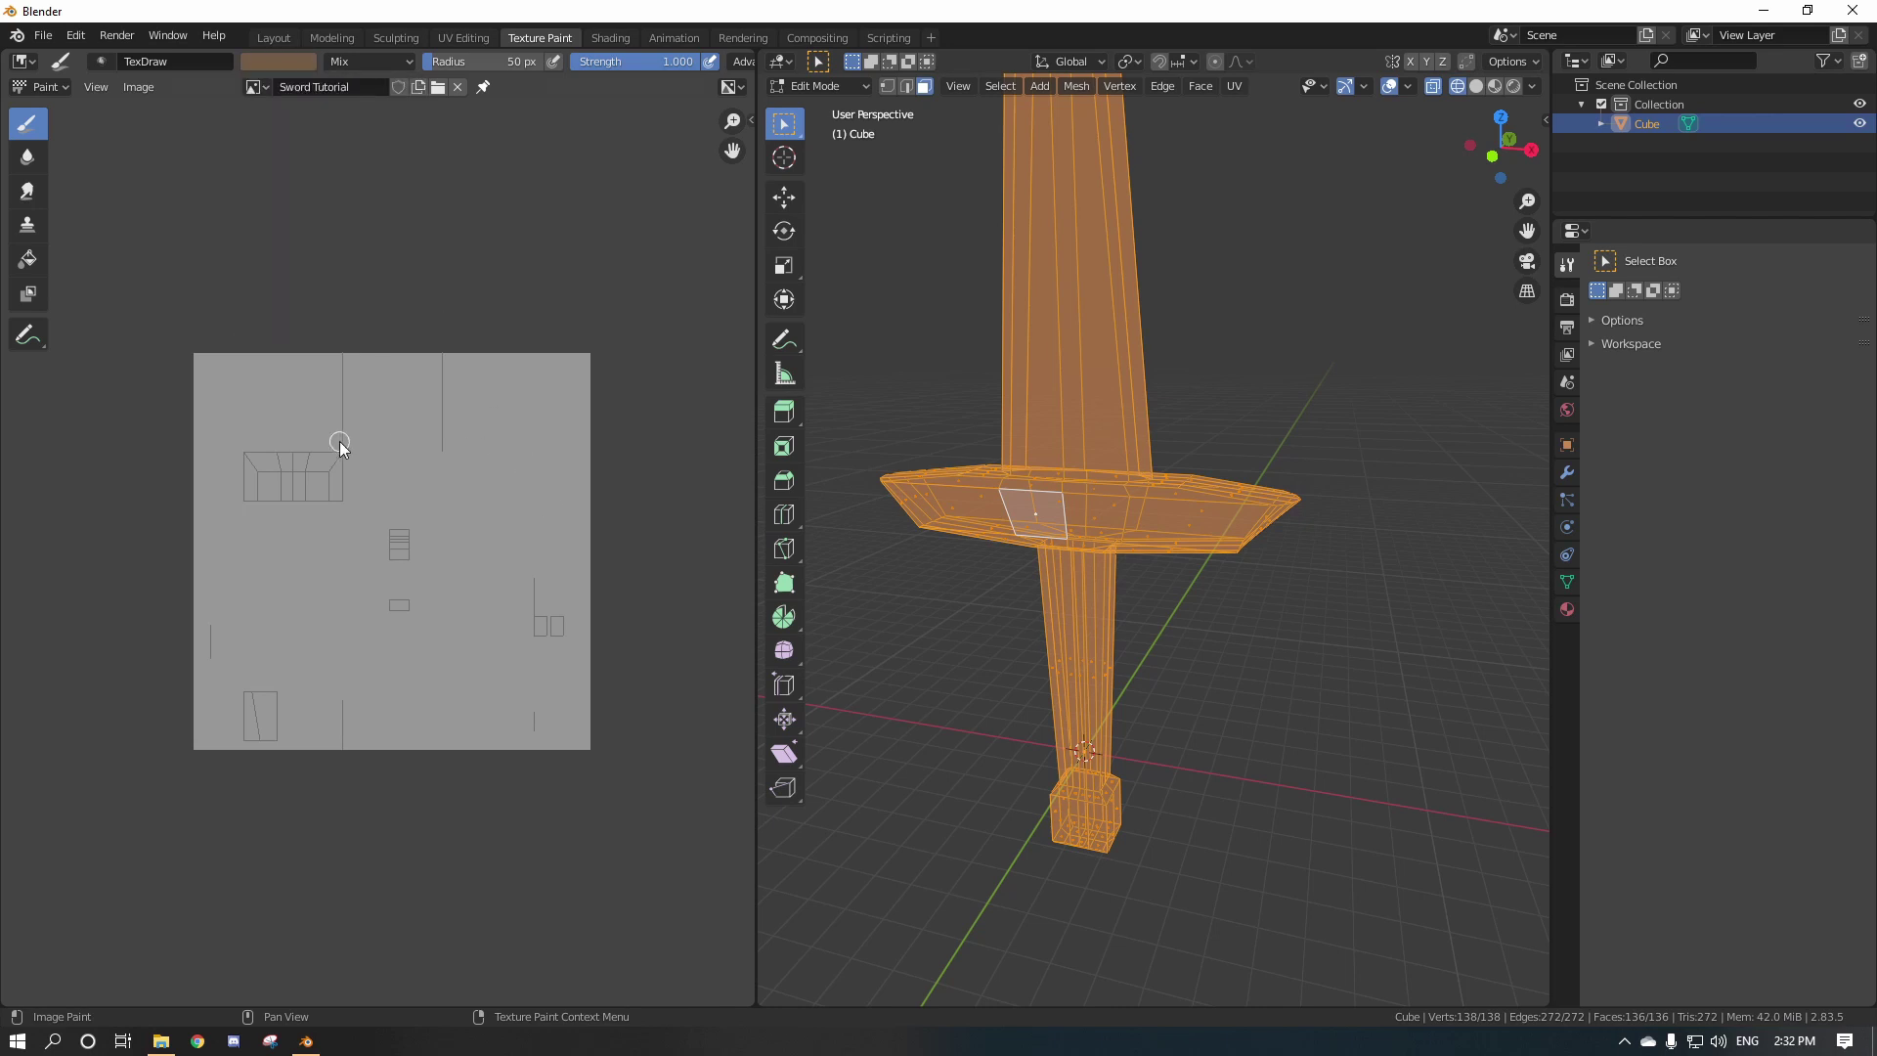
key("f")
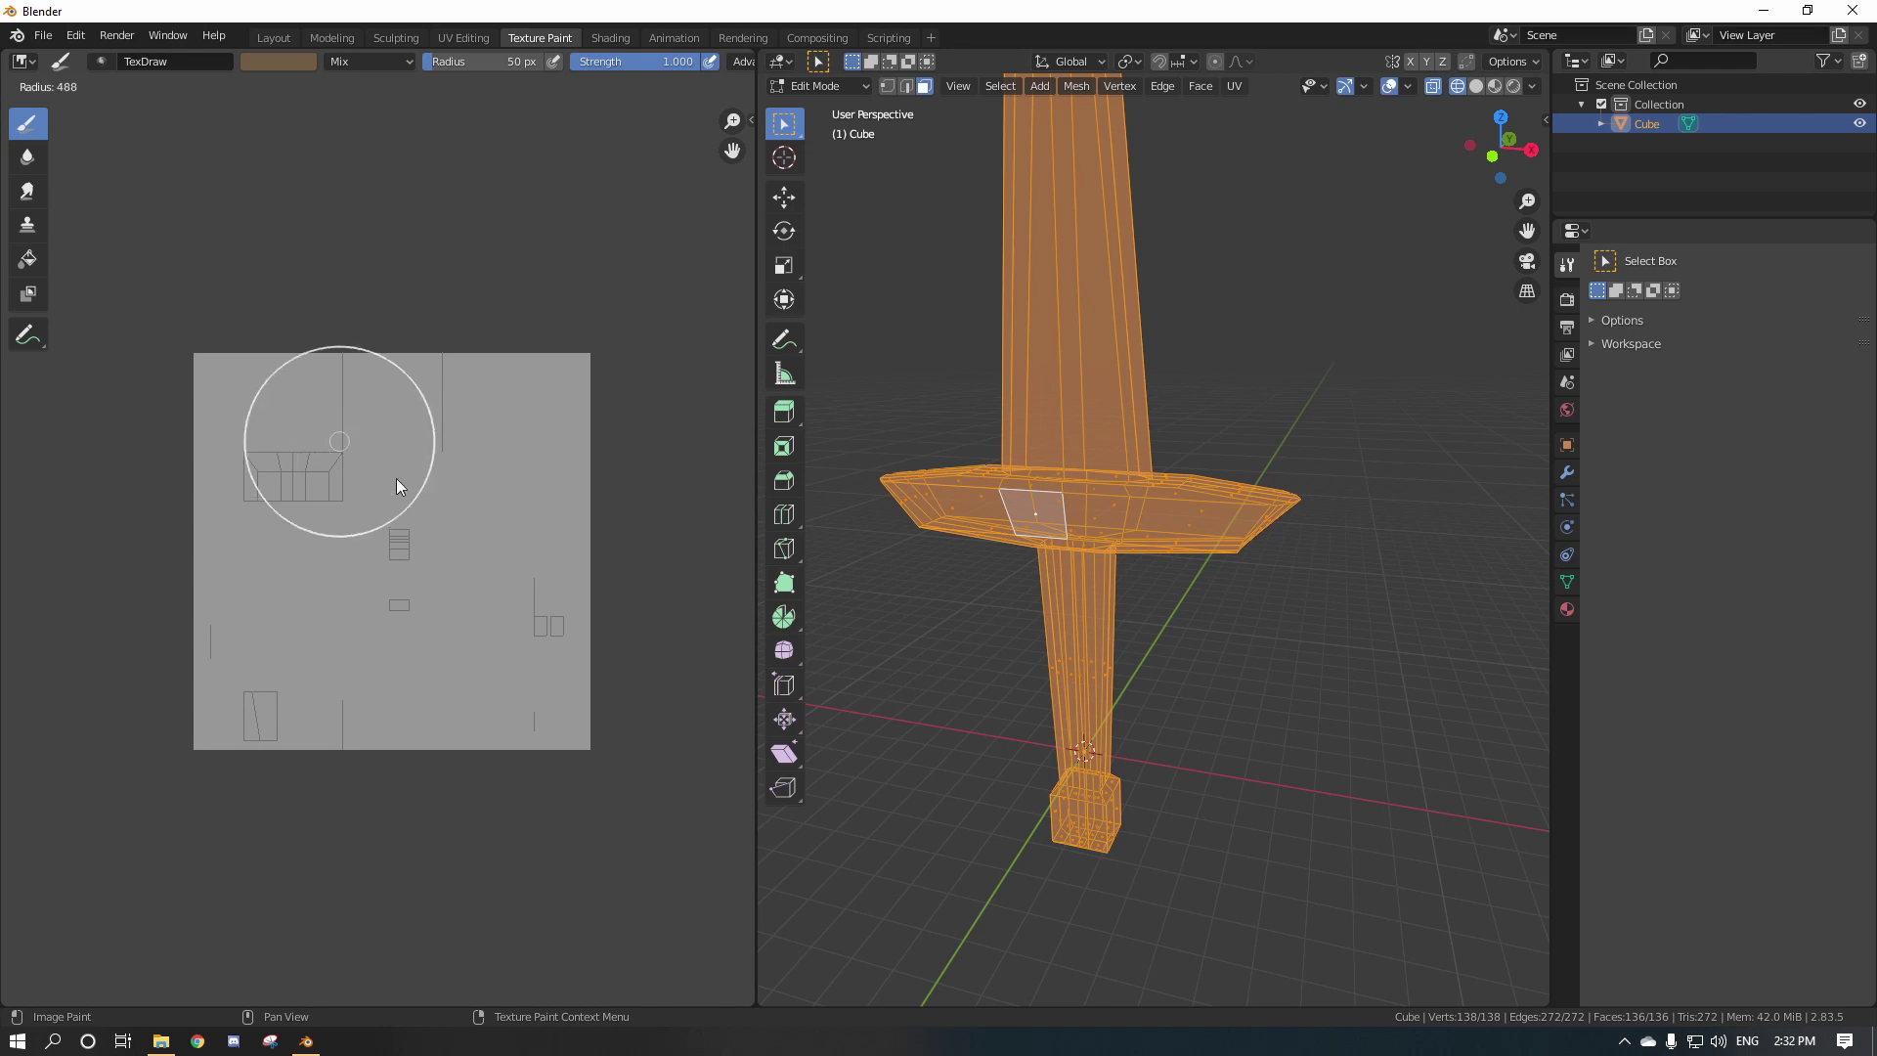
key("Escape")
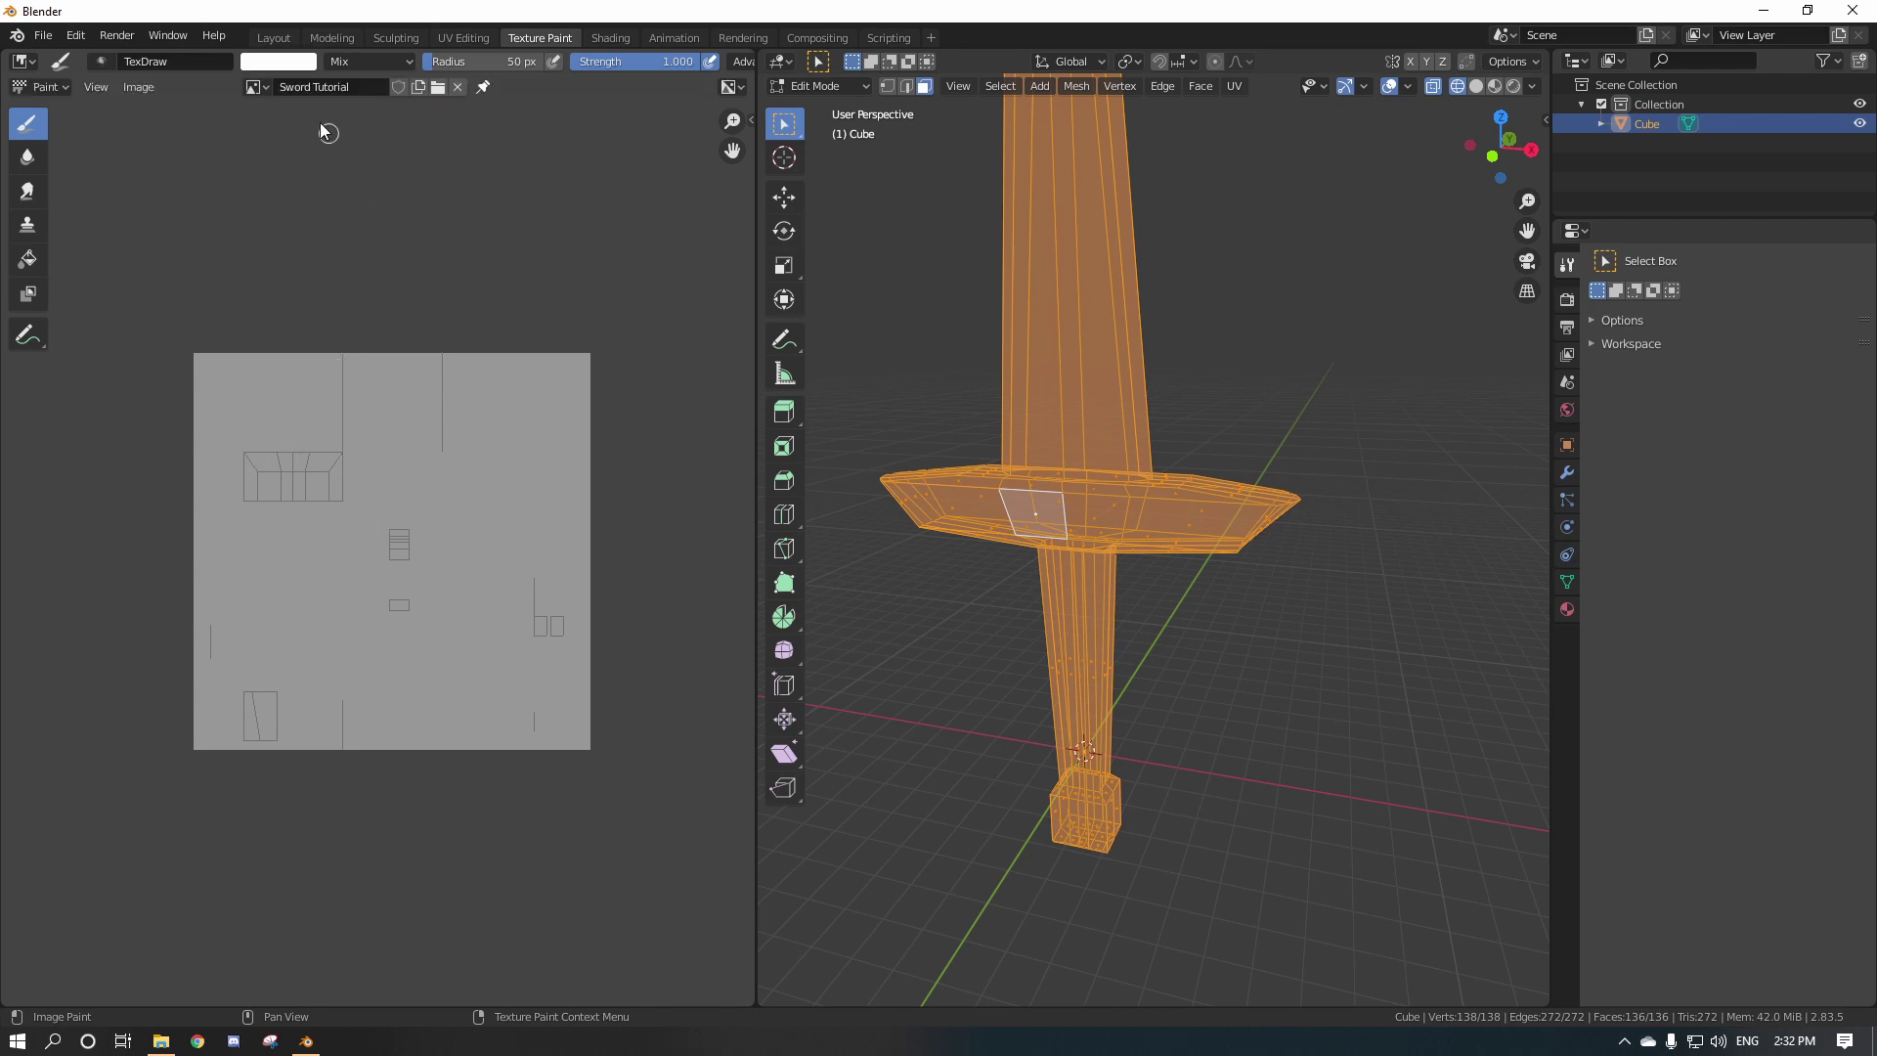
Set the brush colour to a muted brown and enlarge the brush radius to 191 px.
left_click(262, 66)
mouse_move(410, 168)
left_mouse_down()
mouse_move(305, 164)
mouse_move(266, 189)
left_mouse_up()
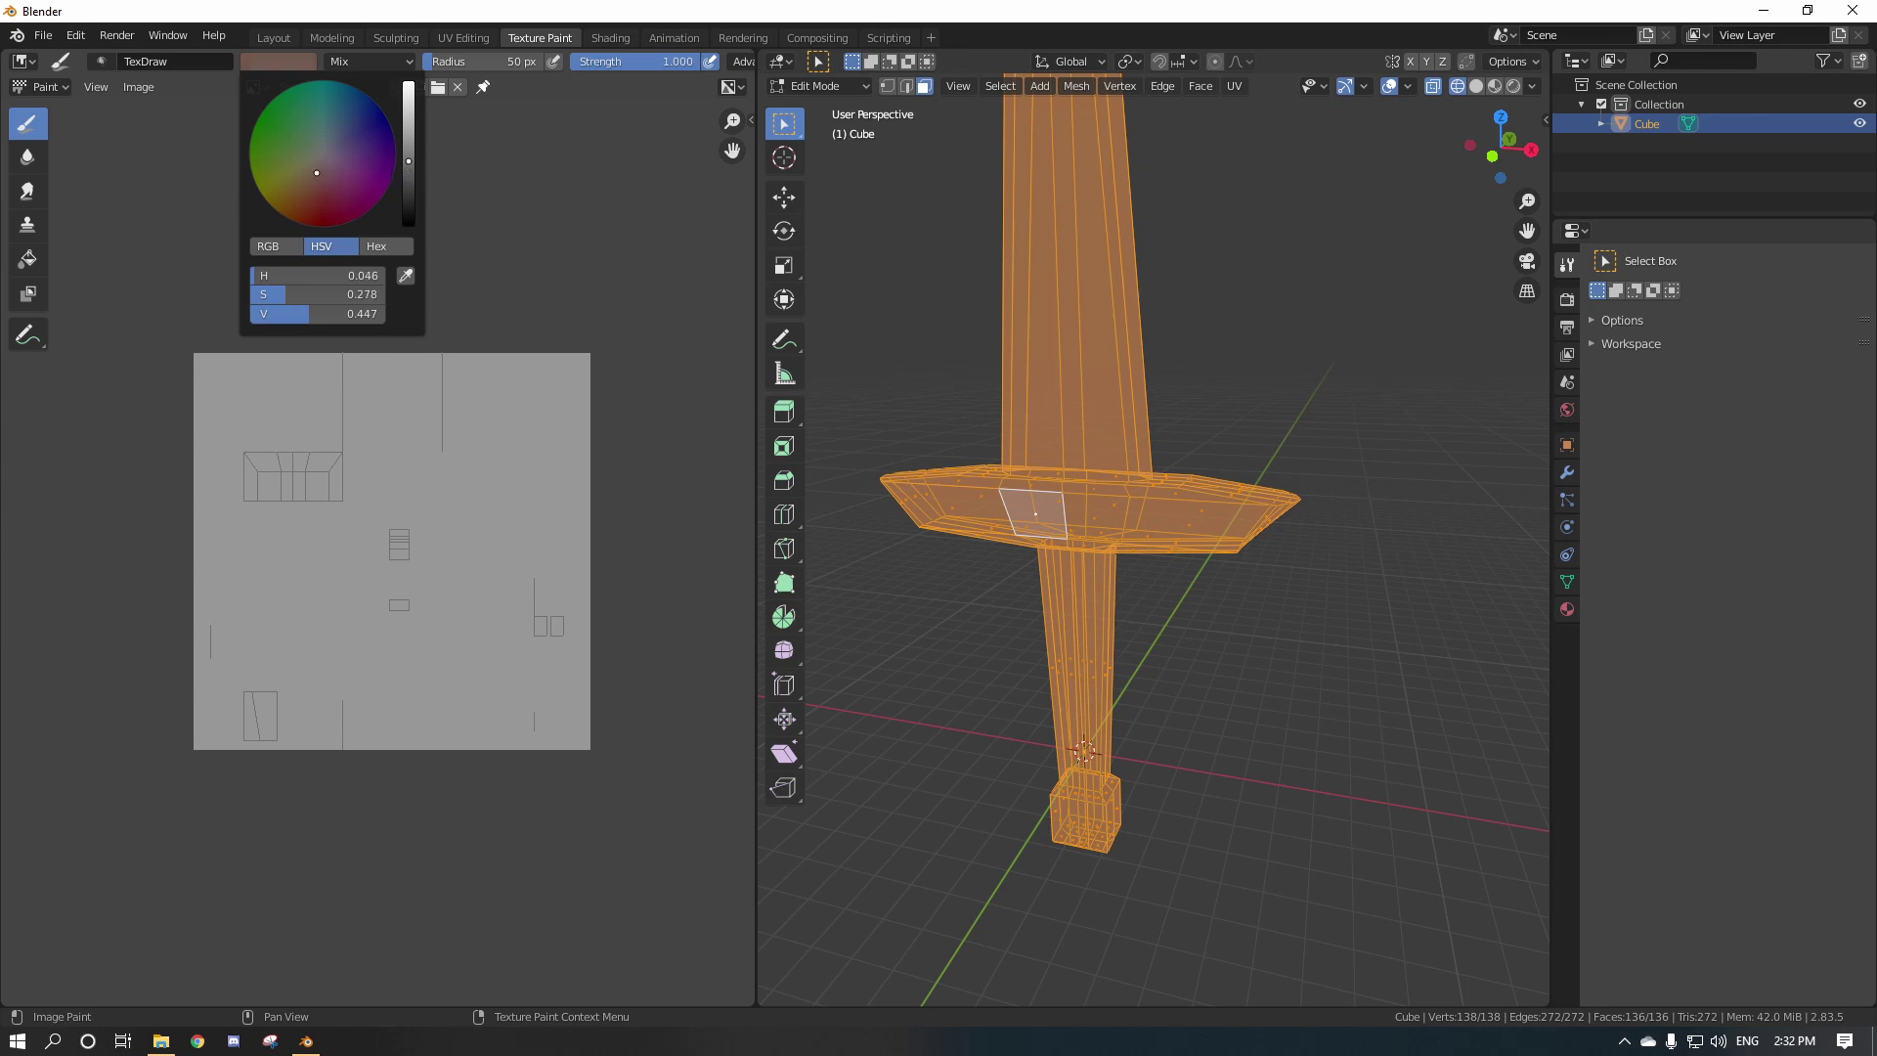
left_click(275, 69)
left_click_drag(327, 170, 307, 178)
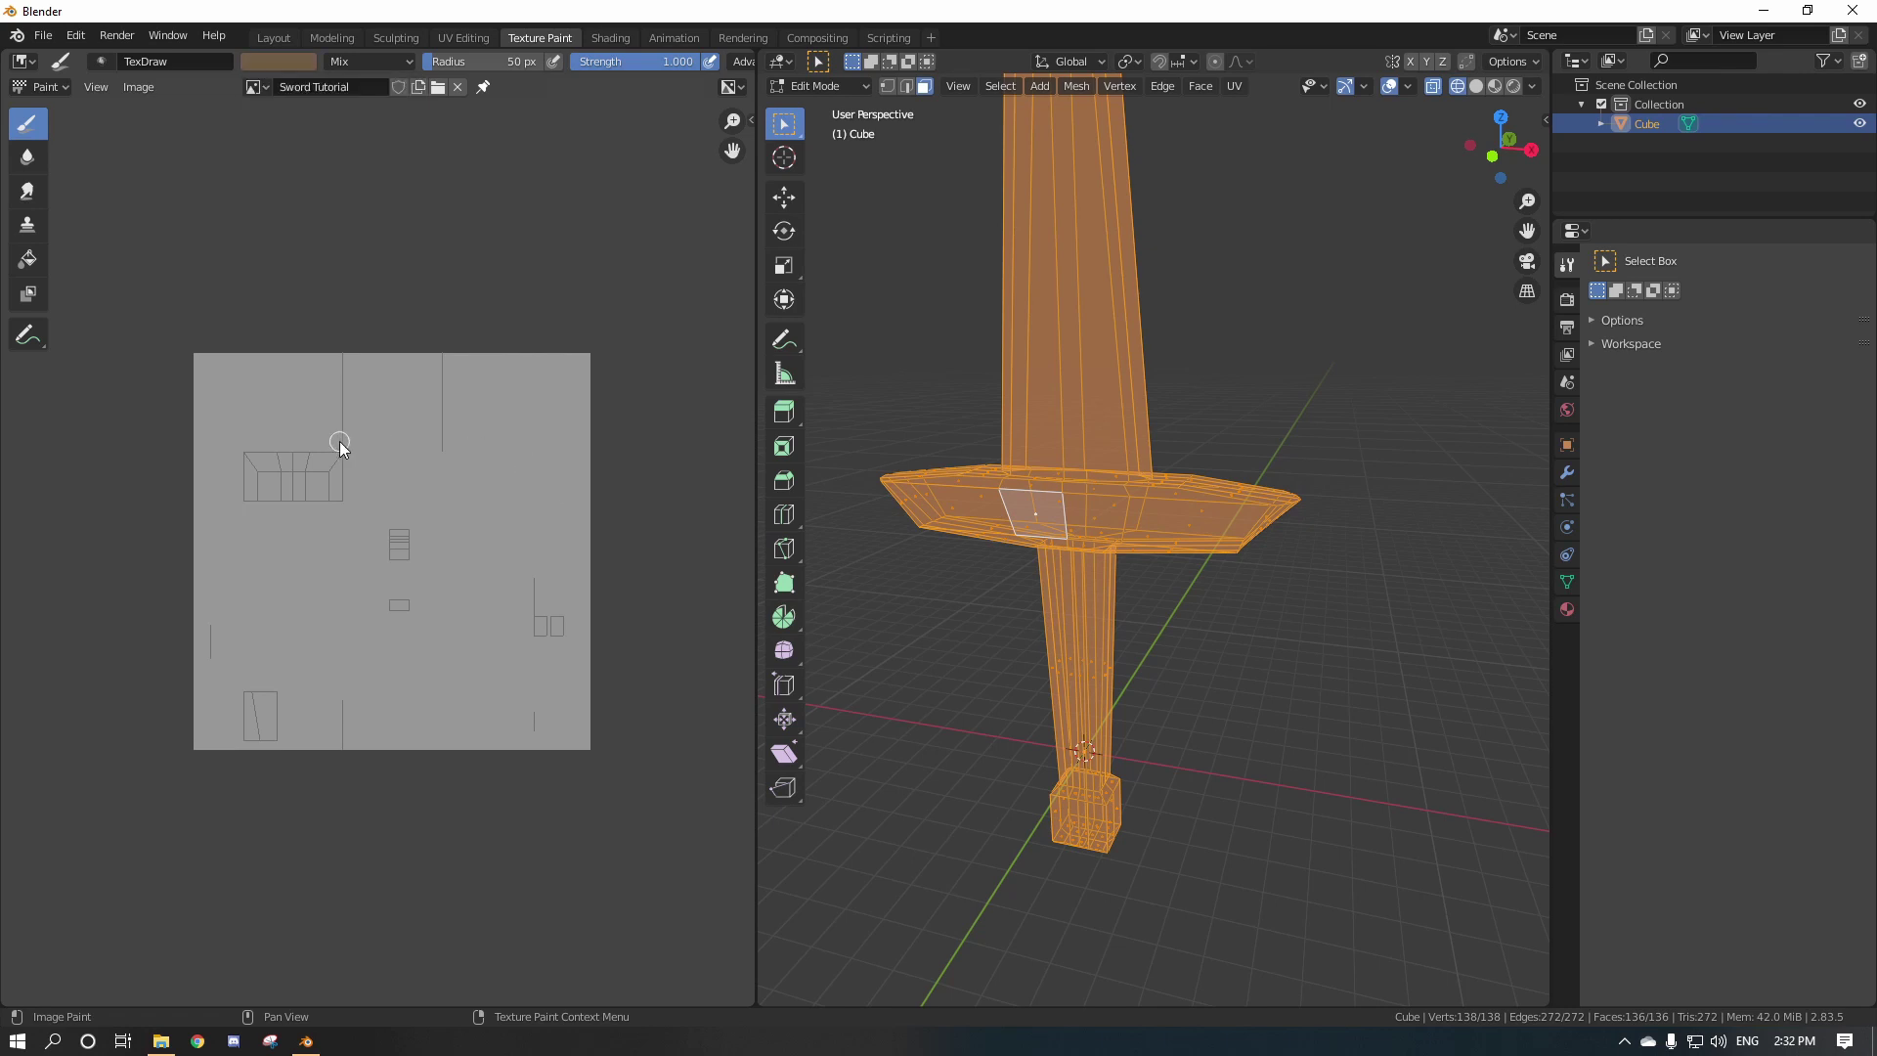
key("f")
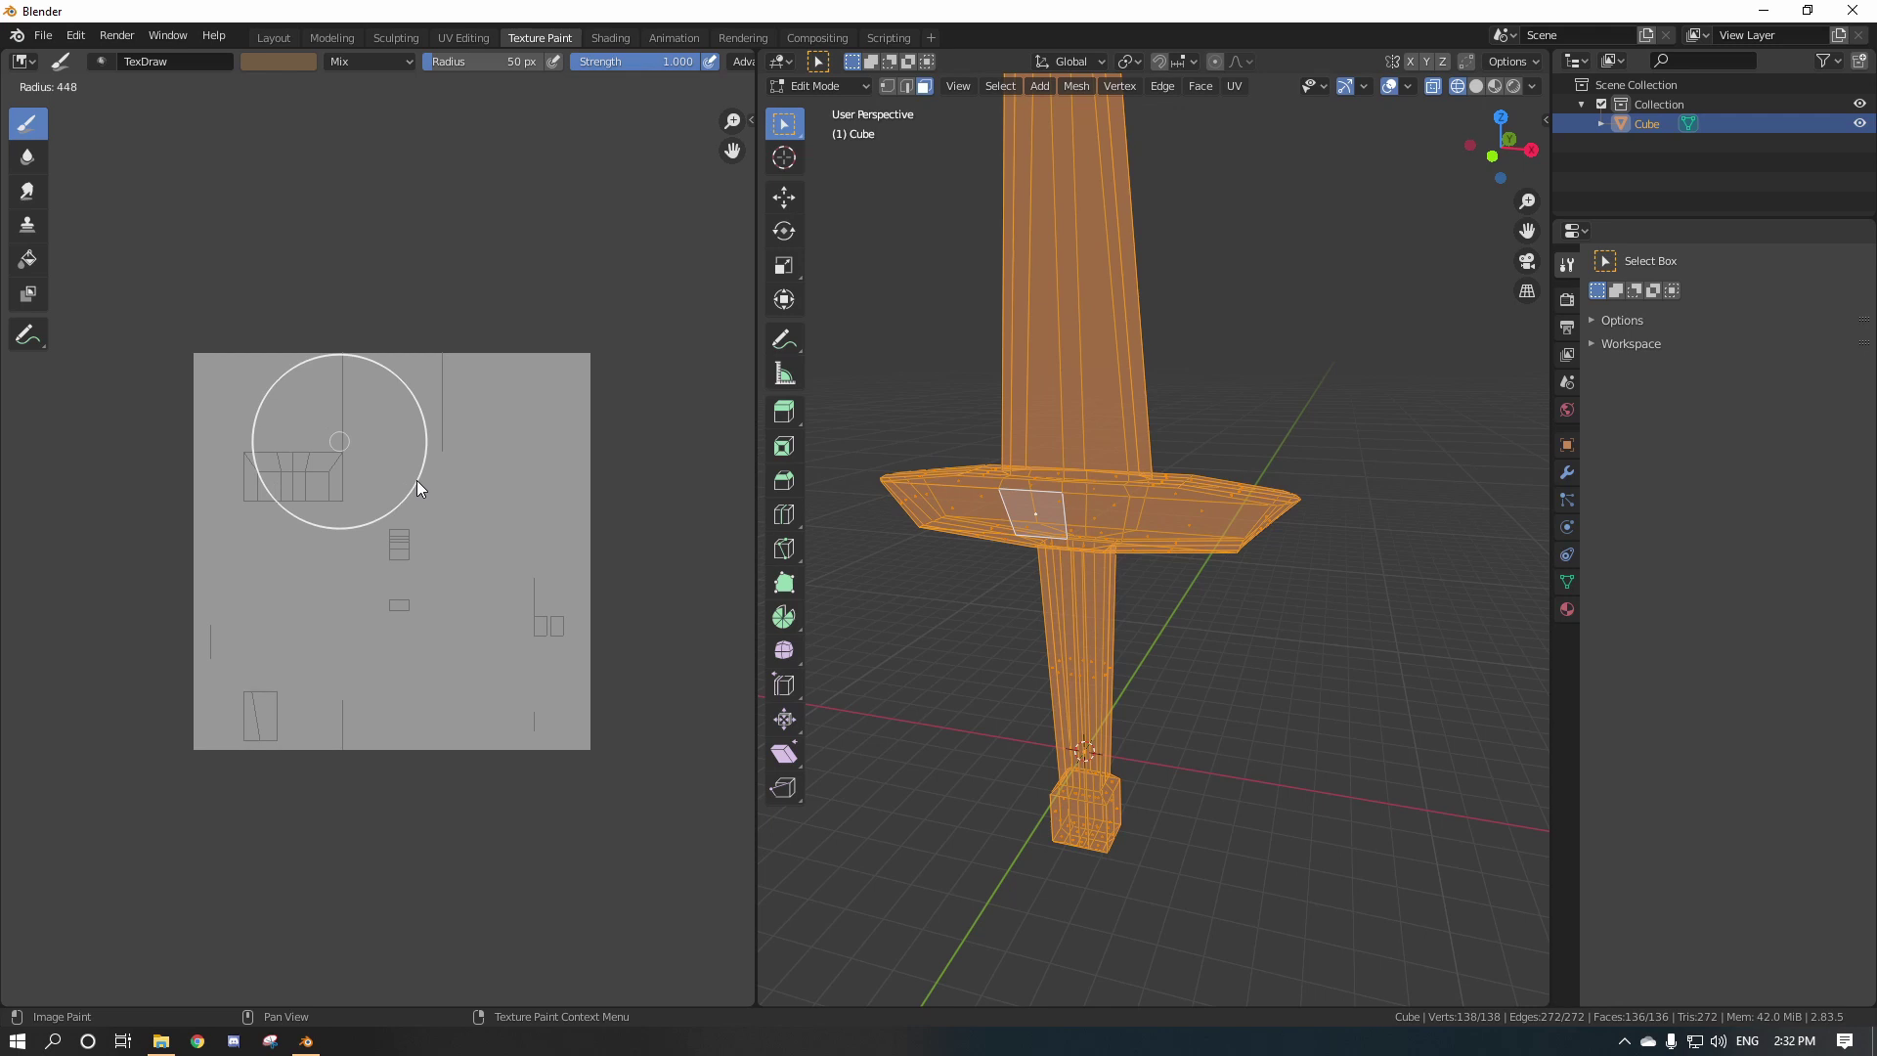
left_click(366, 454)
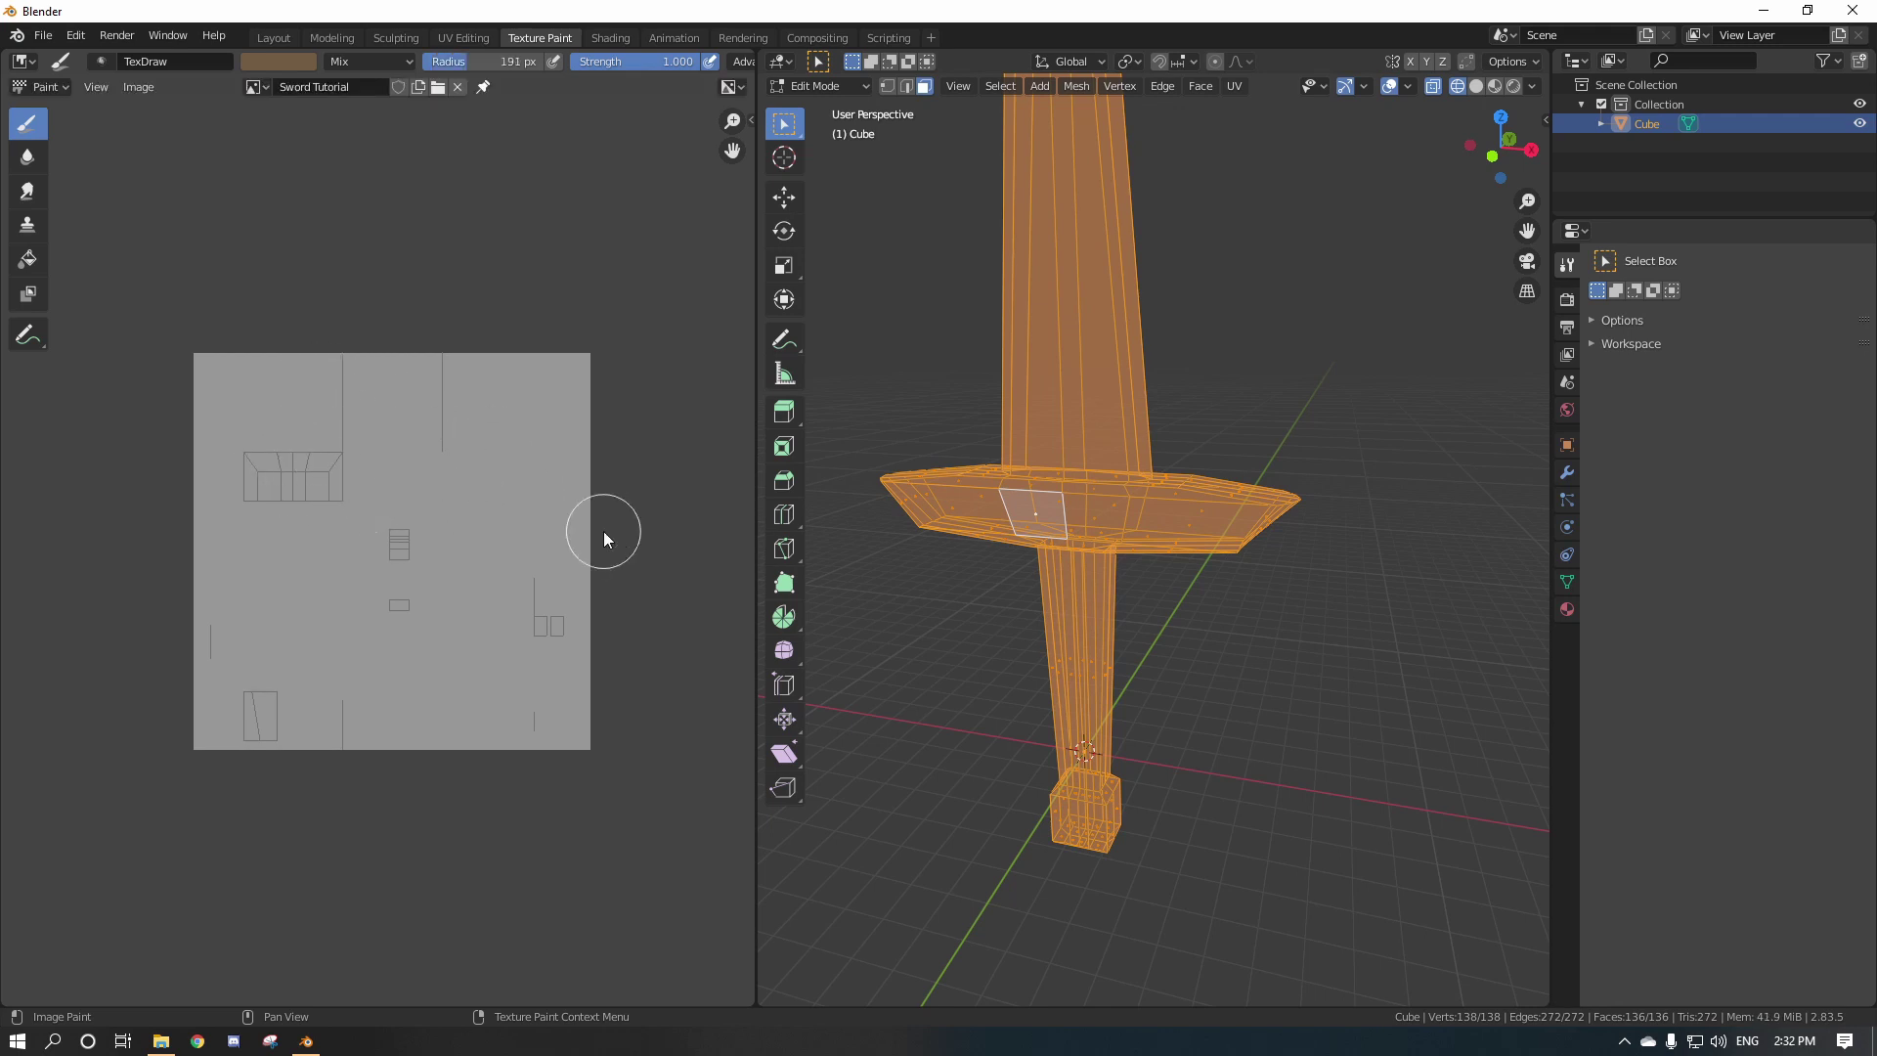
Select all the sword's faces and paint brown over the pommel's UVs and up to the image's upper edge.
middle_click_drag(1183, 610, 1211, 641)
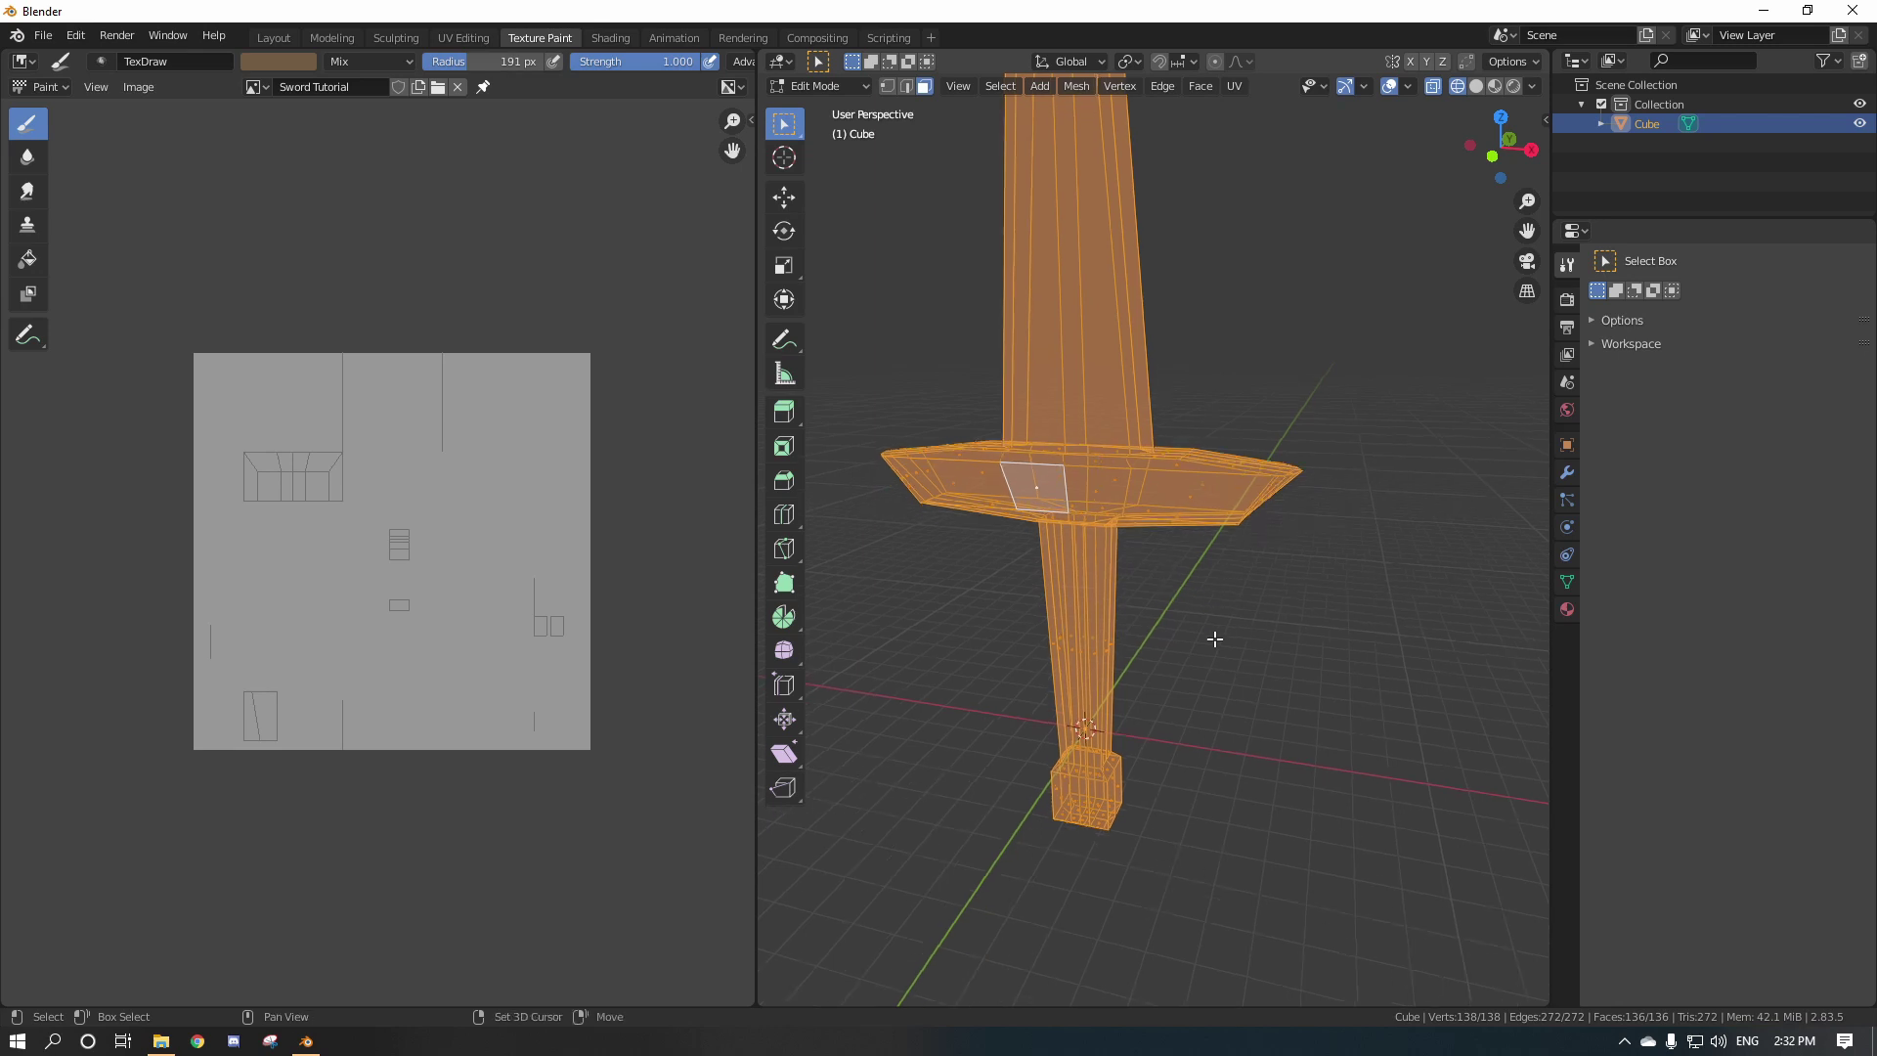
left_click(1104, 797)
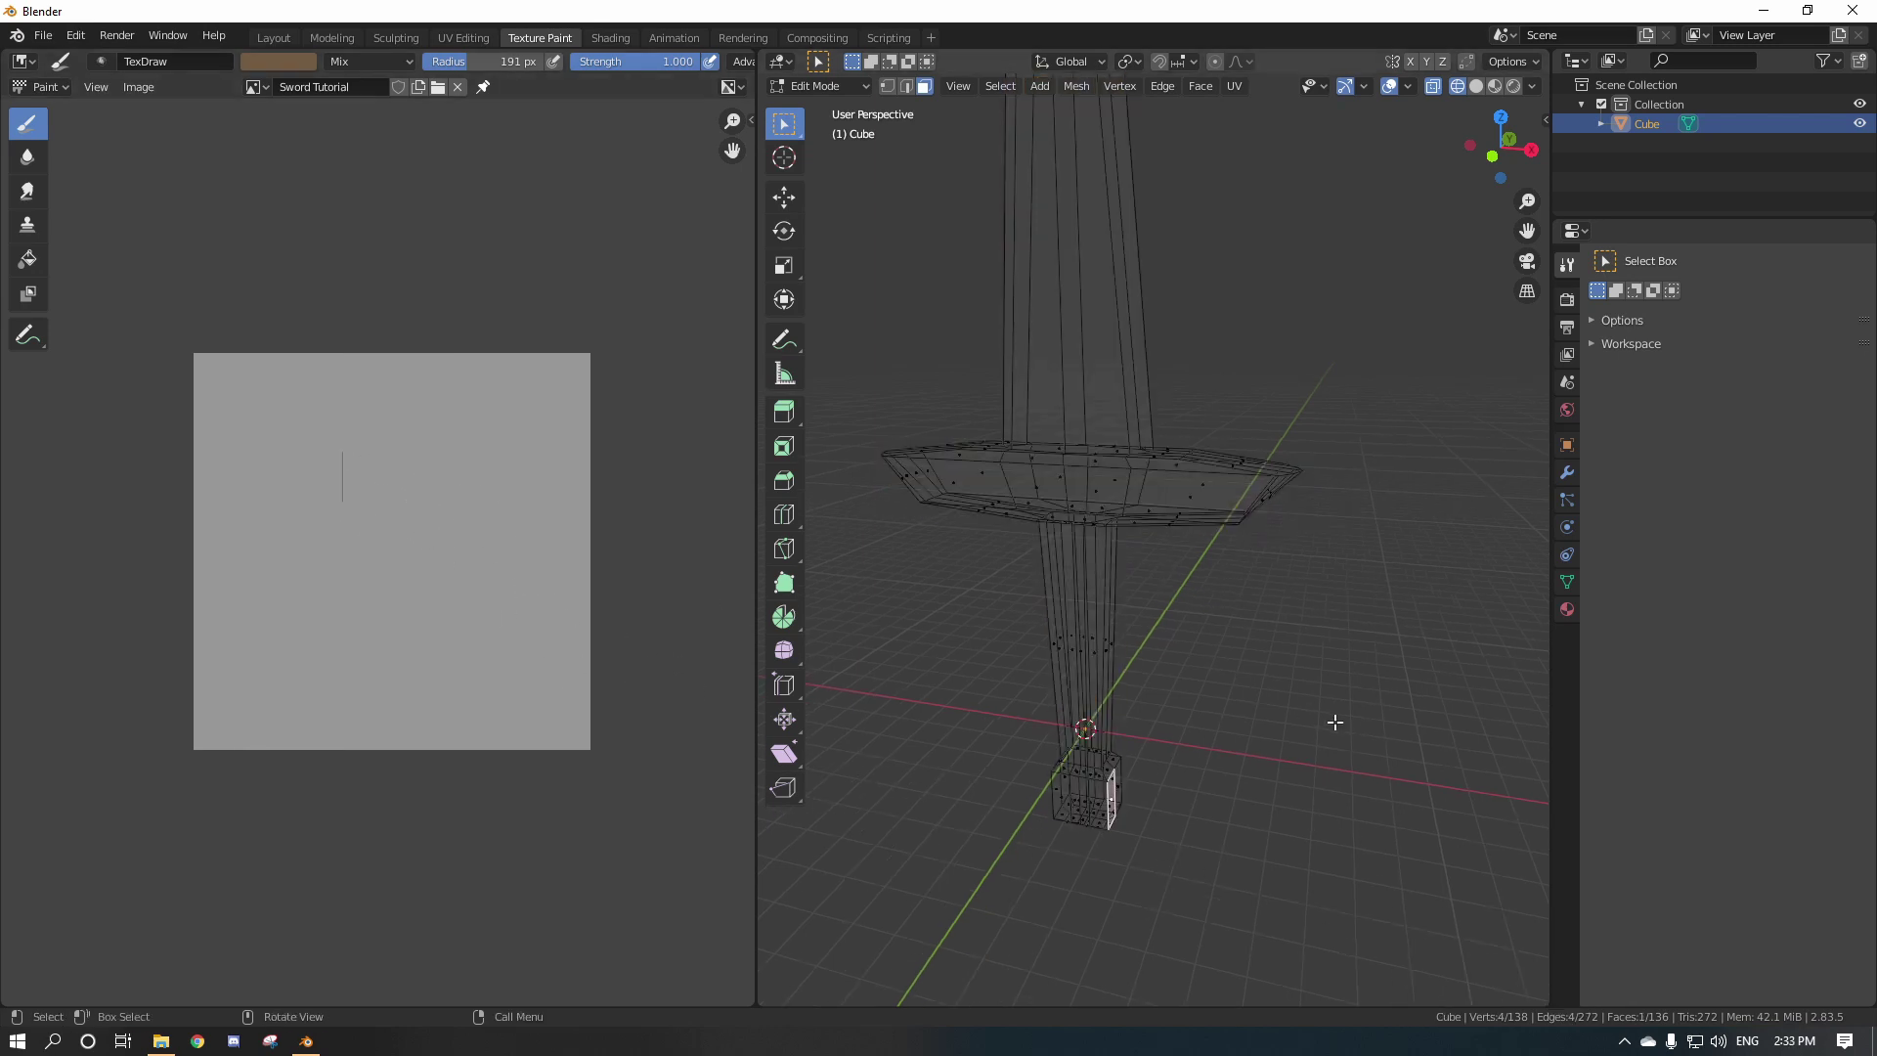
key("a")
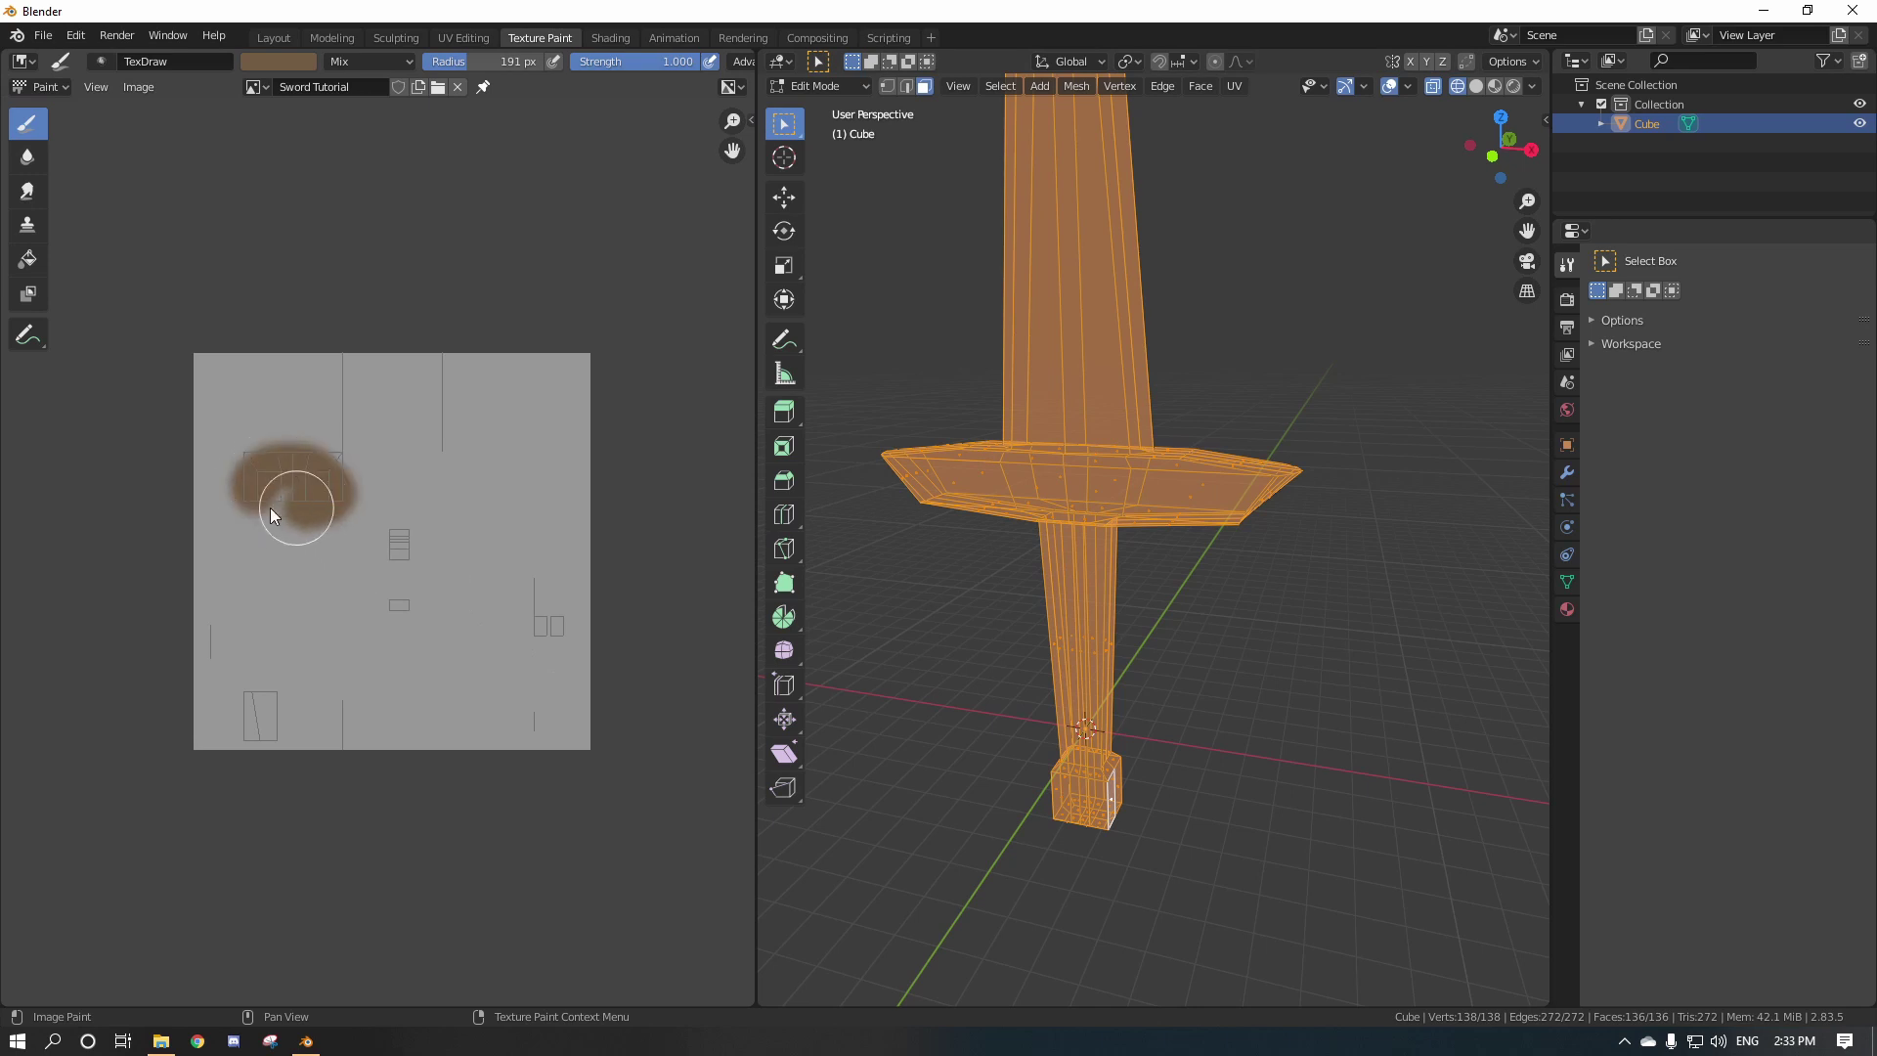
mouse_move(271, 515)
left_mouse_down()
mouse_move(250, 480)
mouse_move(335, 343)
left_mouse_up()
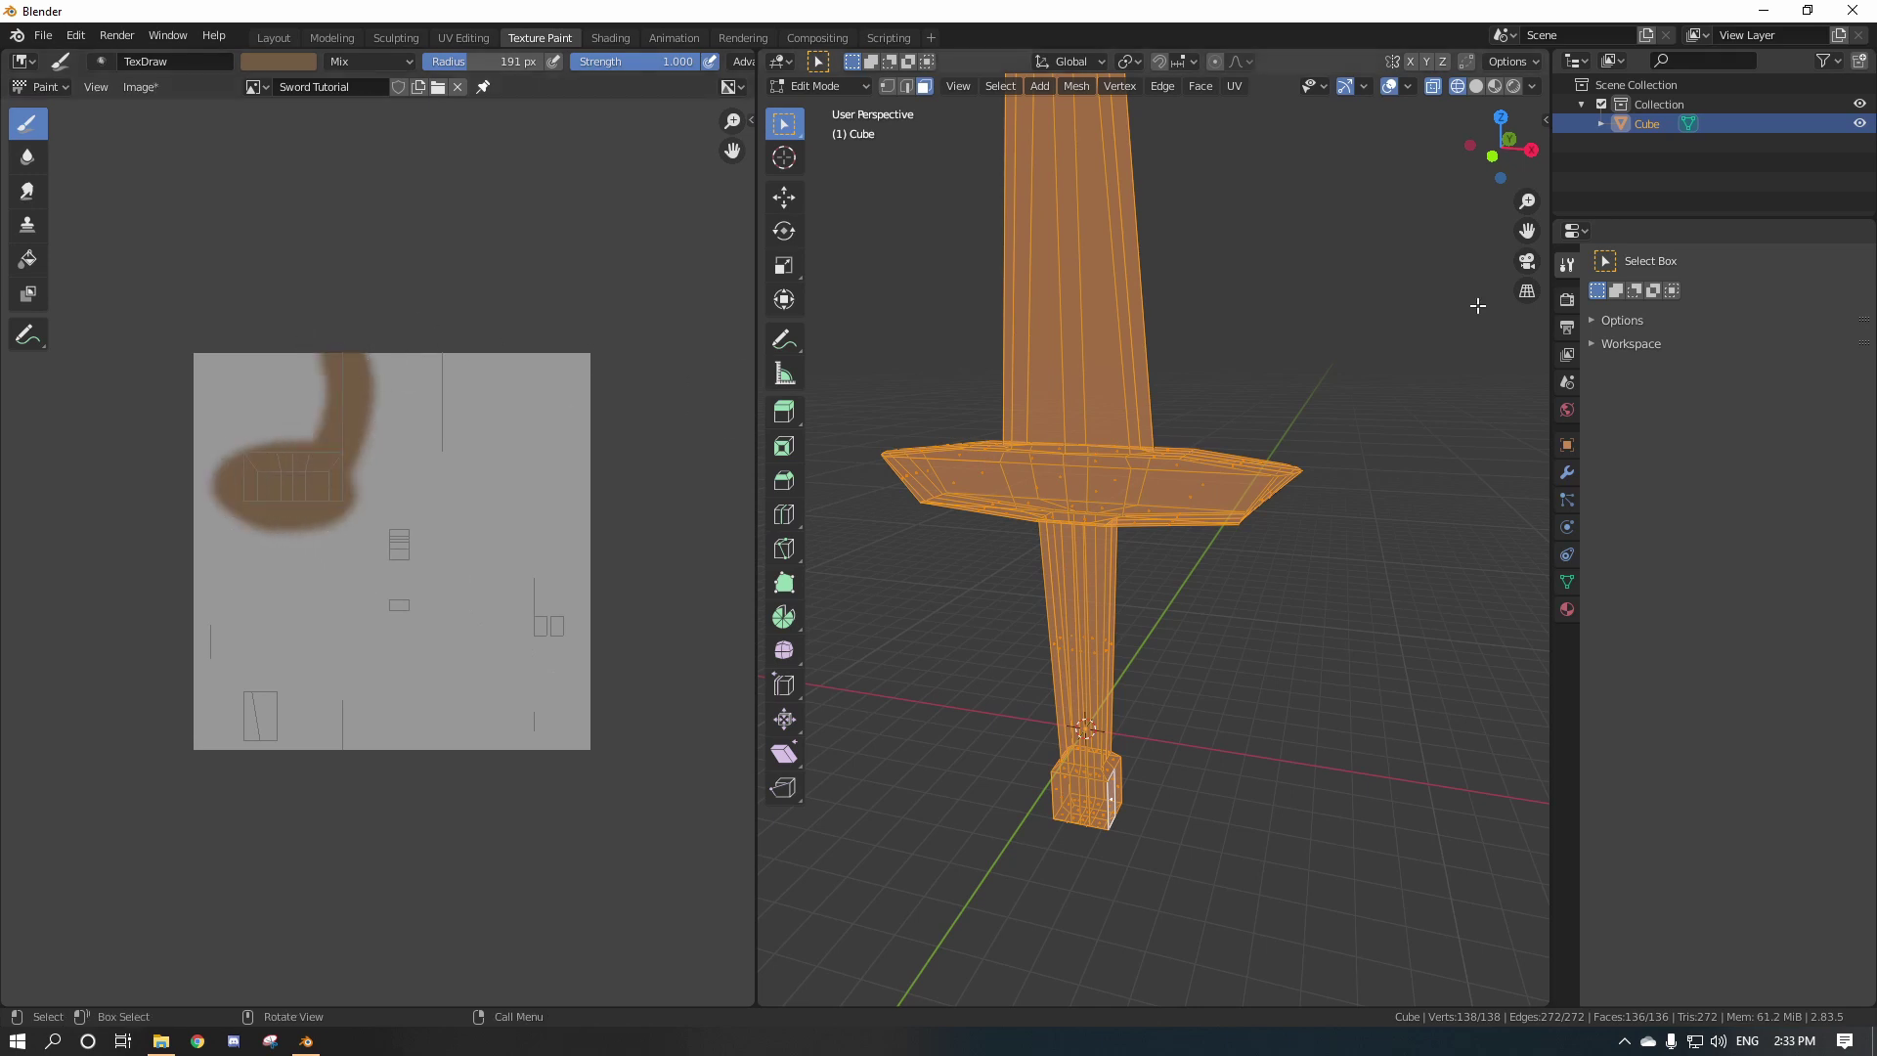
Show the sword in solid shading and put it in Texture Paint mode to inspect the painted pommel.
left_click(1475, 87)
mouse_move(1341, 506)
middle_mouse_down()
mouse_move(1258, 449)
mouse_move(1283, 377)
mouse_move(1345, 472)
mouse_move(1341, 508)
middle_mouse_up()
key("Tab")
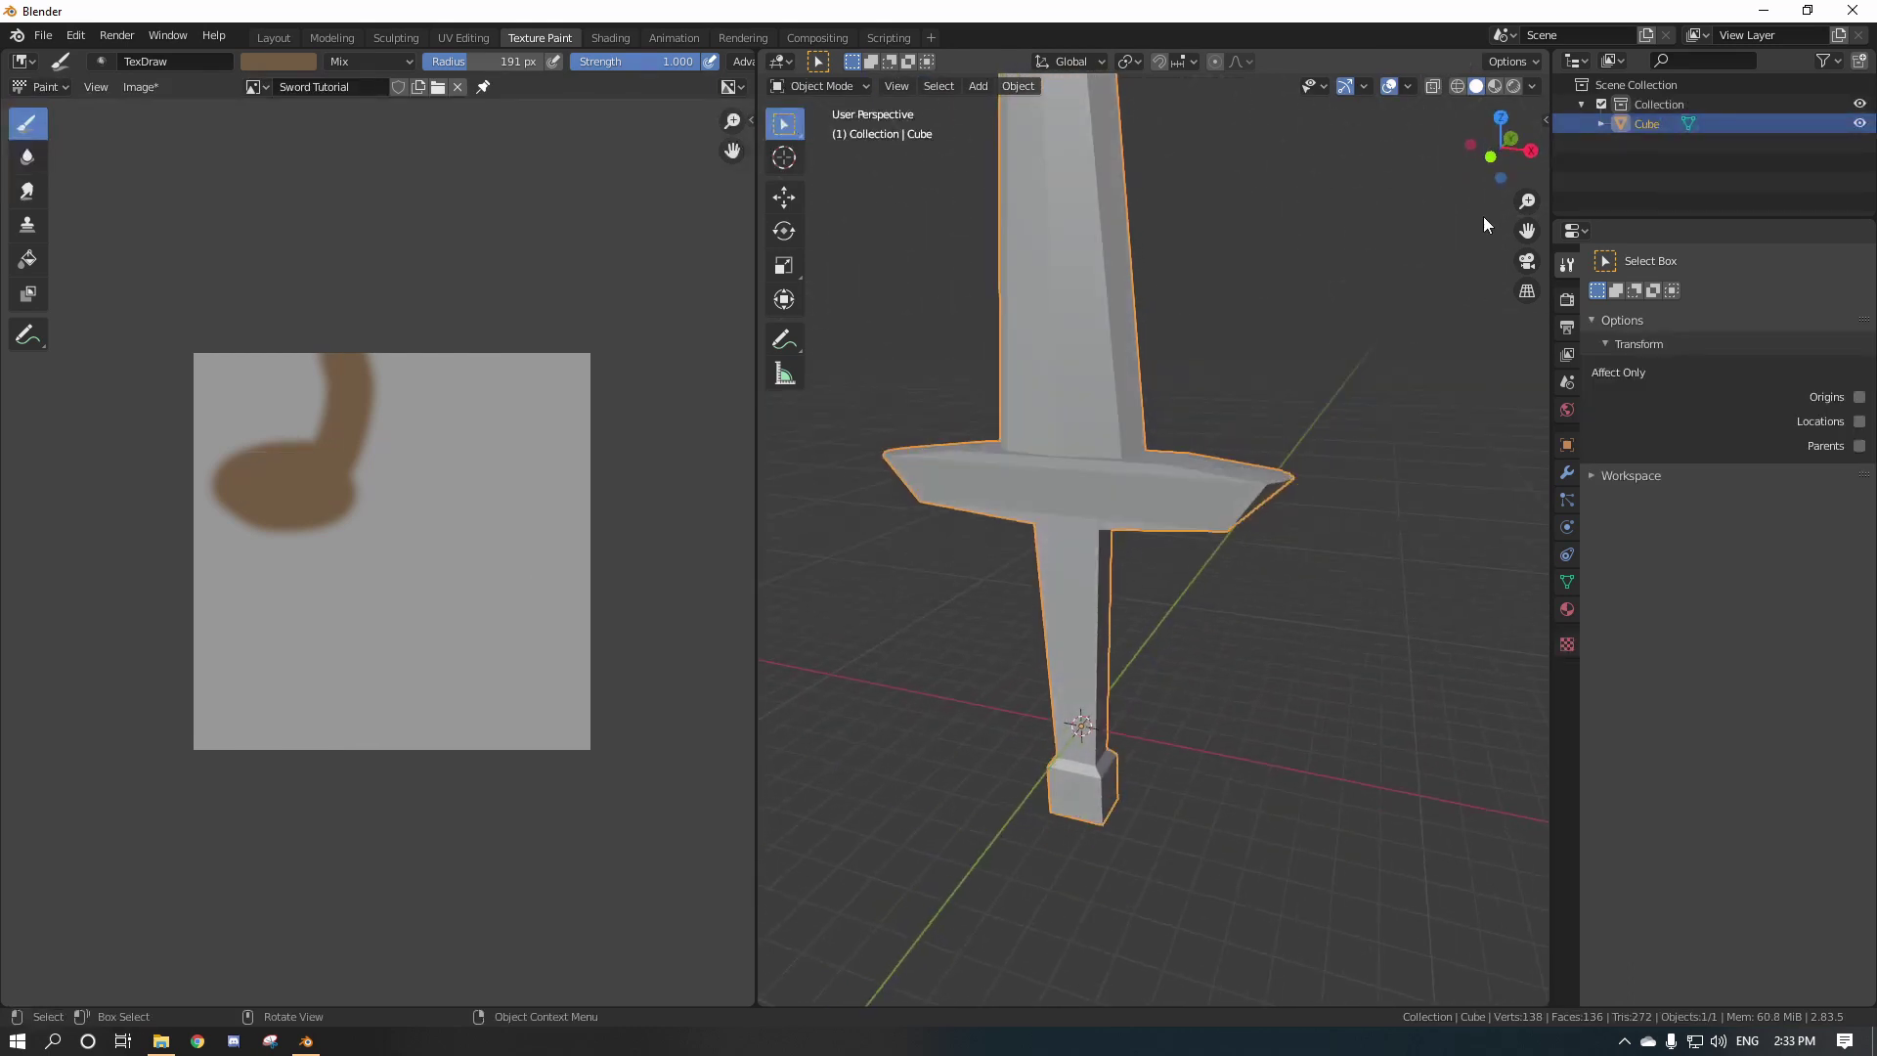
left_click(811, 86)
left_click(849, 212)
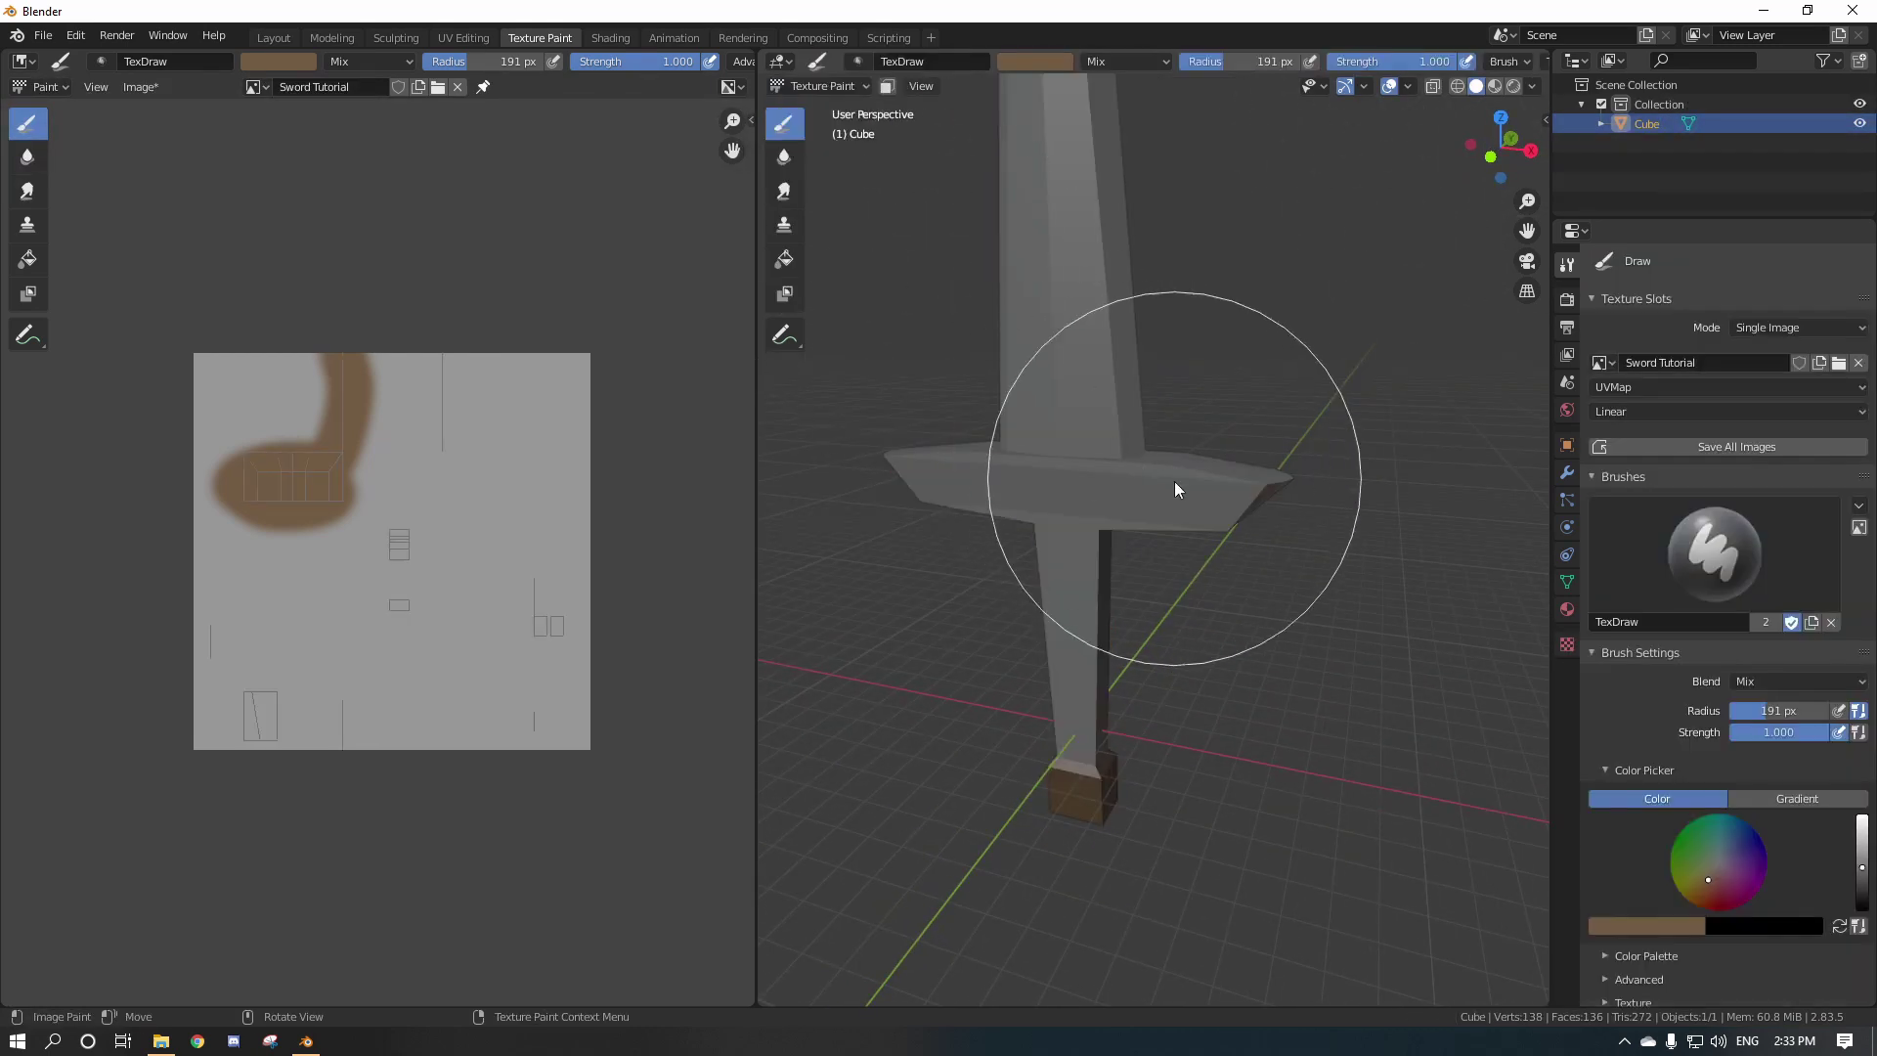
mouse_move(1234, 535)
middle_mouse_down()
mouse_move(1284, 358)
mouse_move(1416, 466)
middle_mouse_up()
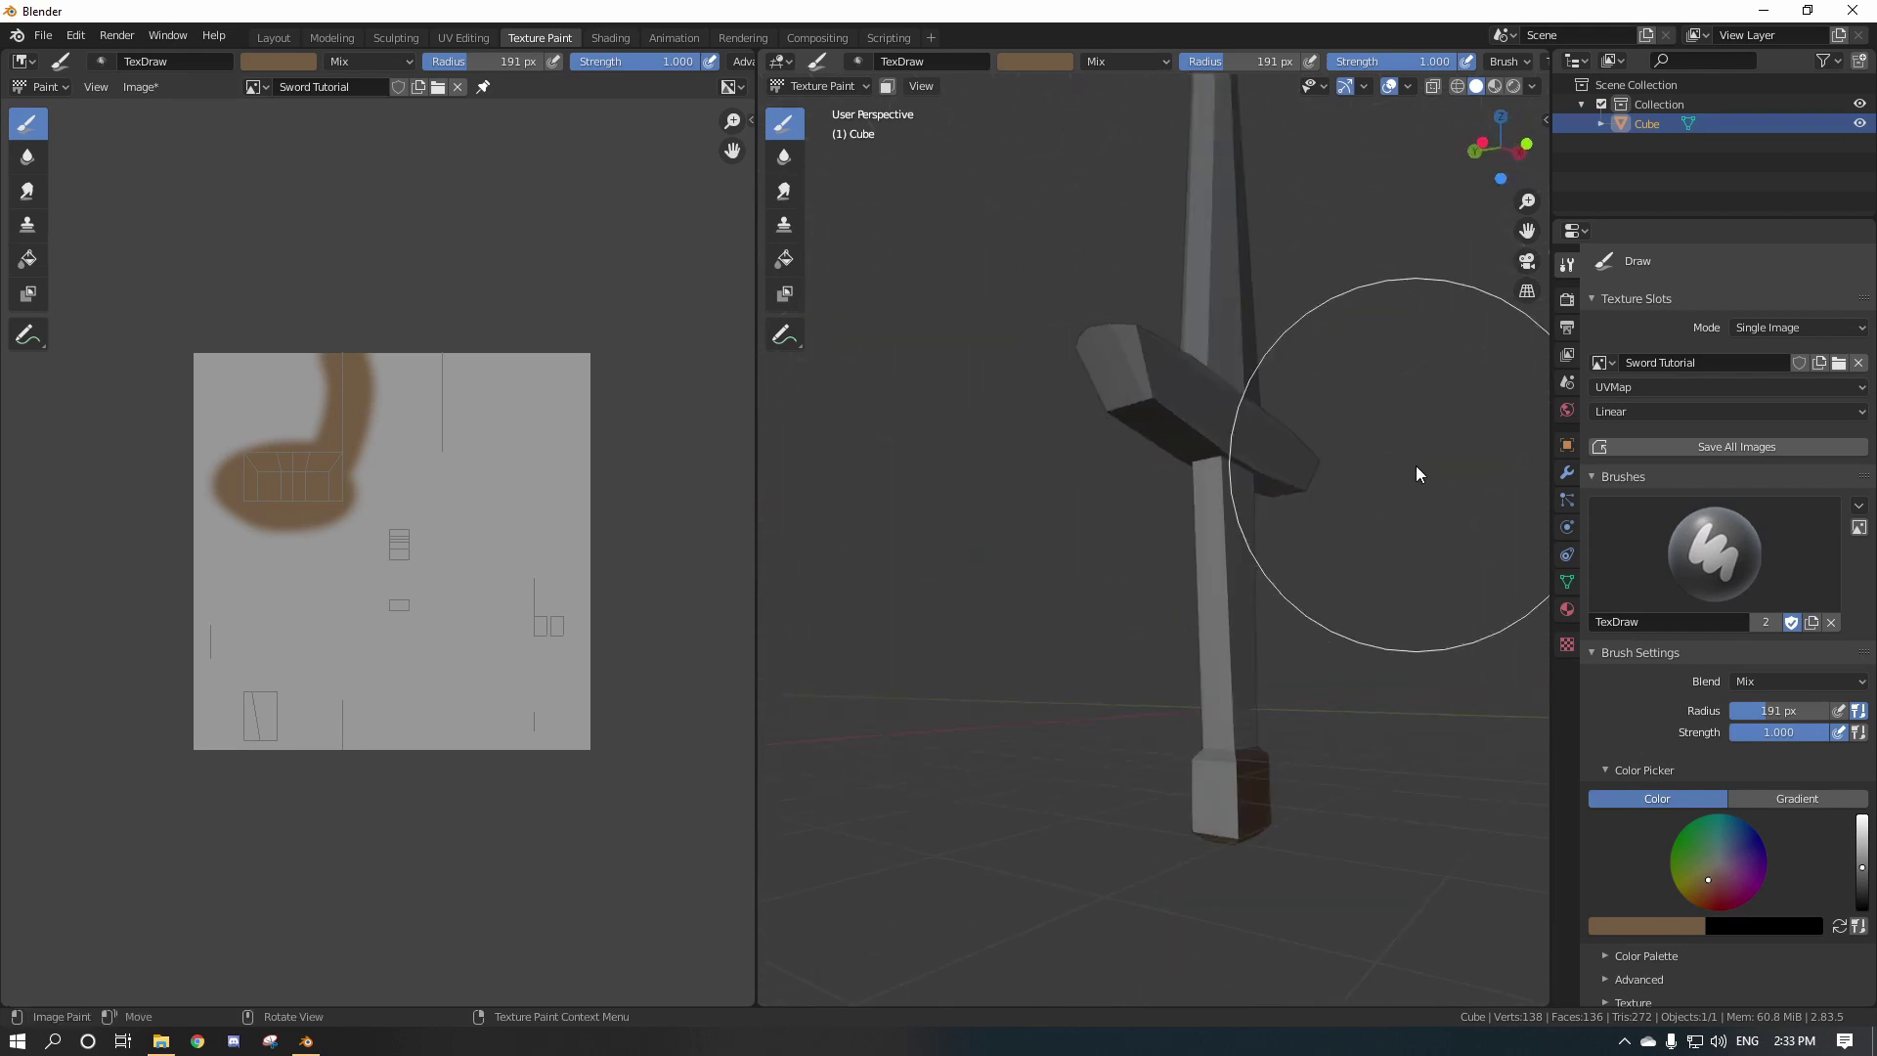
Undo the change to Texture Paint mode, check a grip face's UVs in Edit Mode, and reselect all faces.
key("ctrl+z")
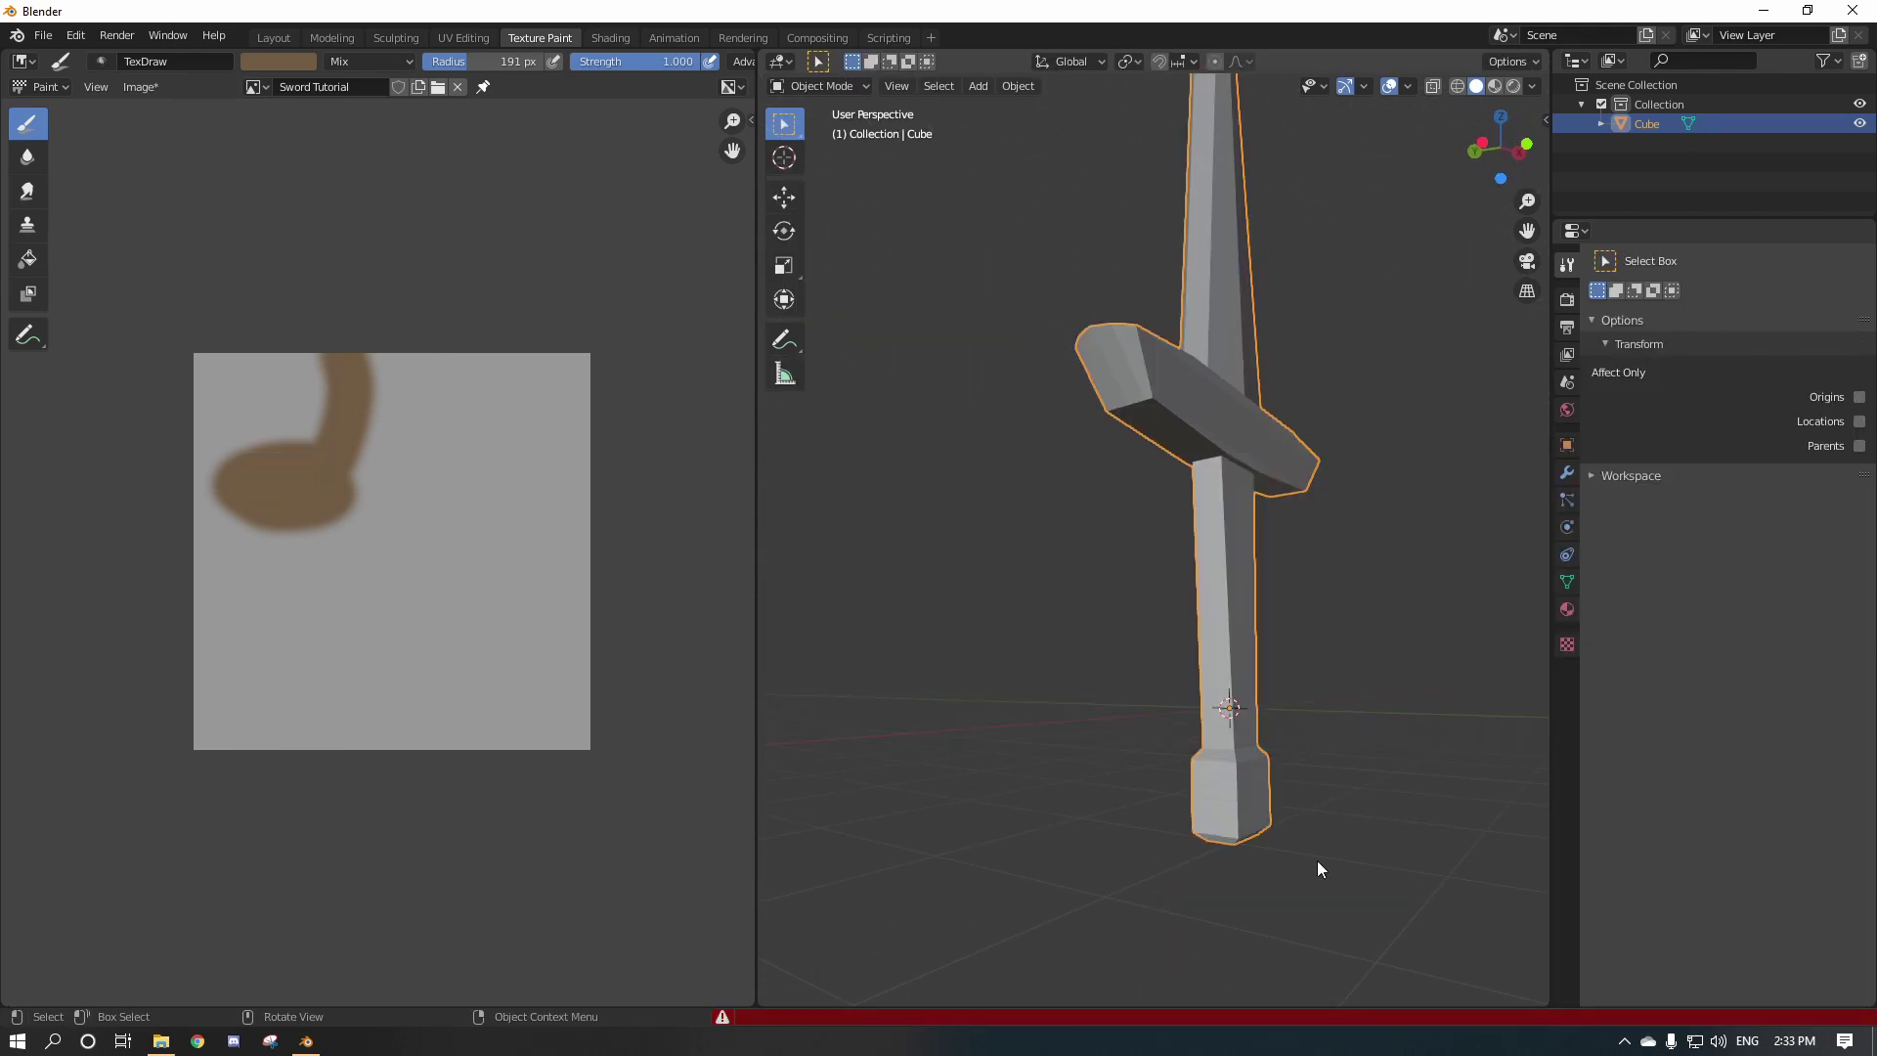
middle_click_drag(1317, 864, 1189, 649)
key("Tab")
left_click(1150, 625, "alt")
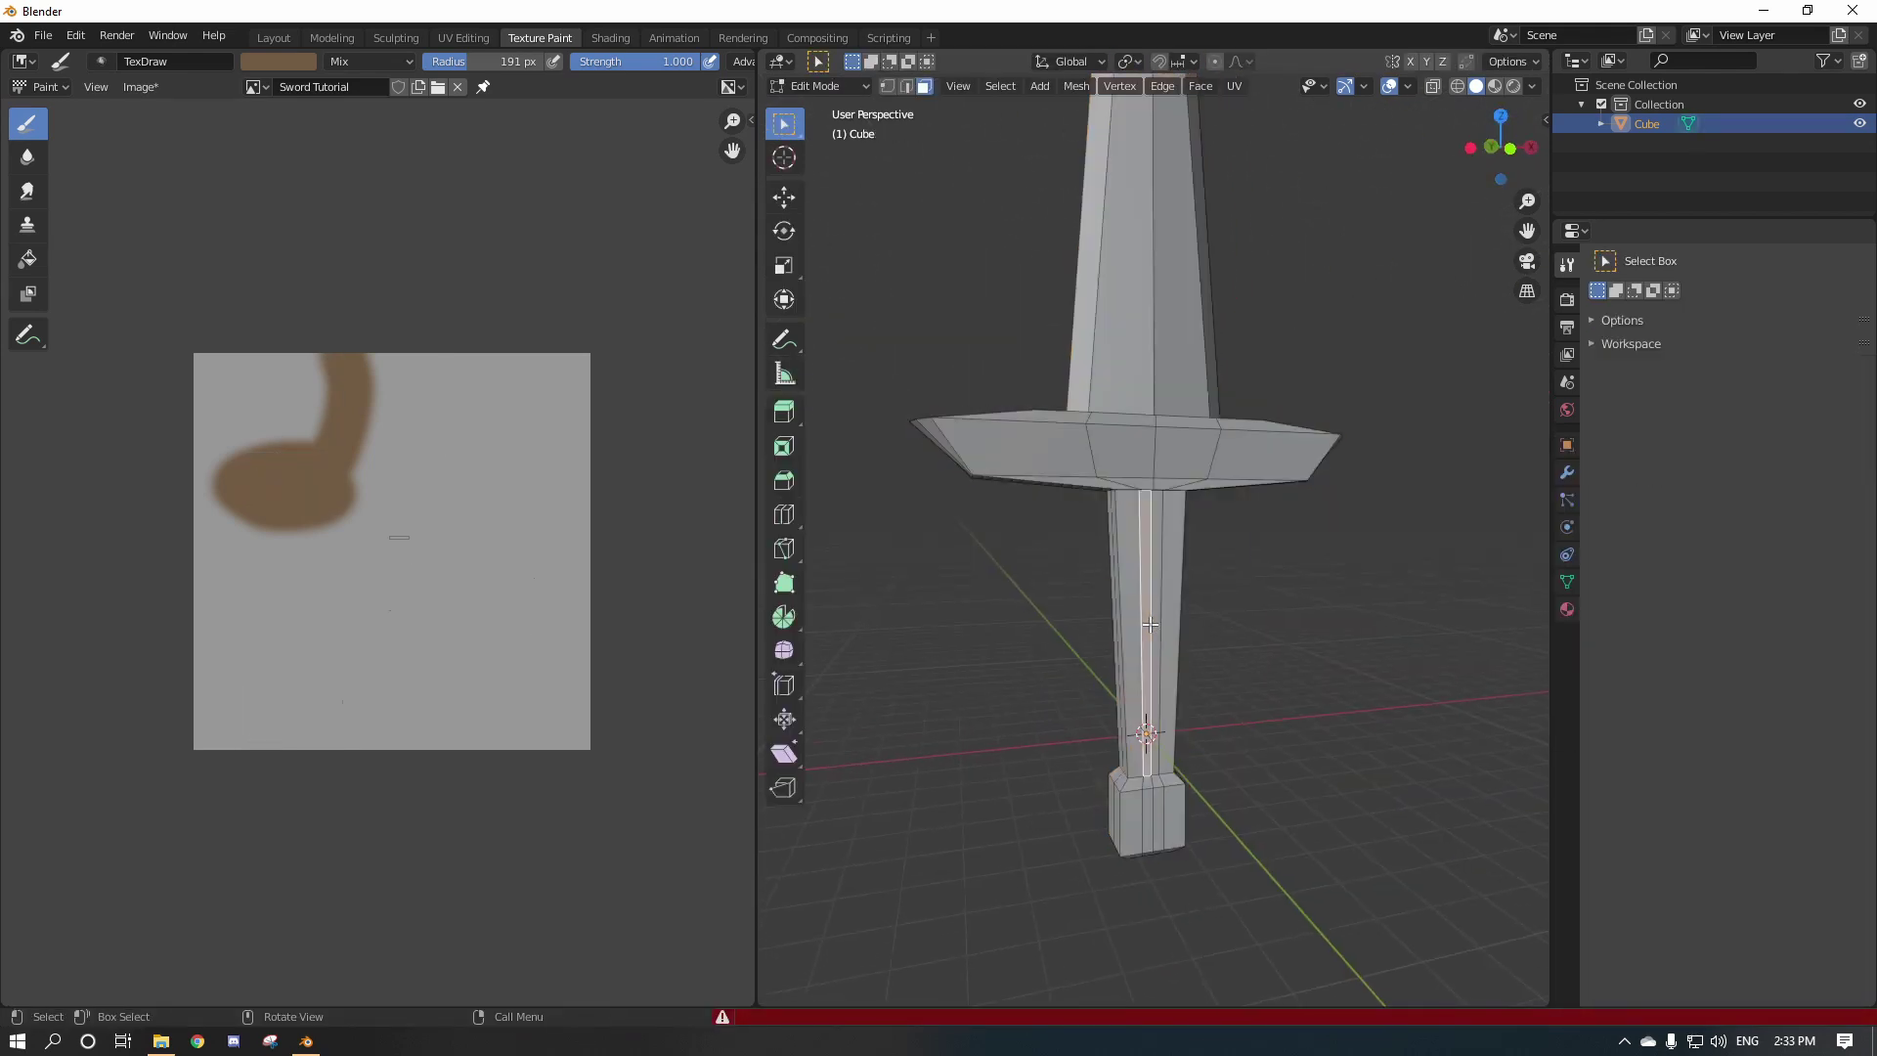
key("a")
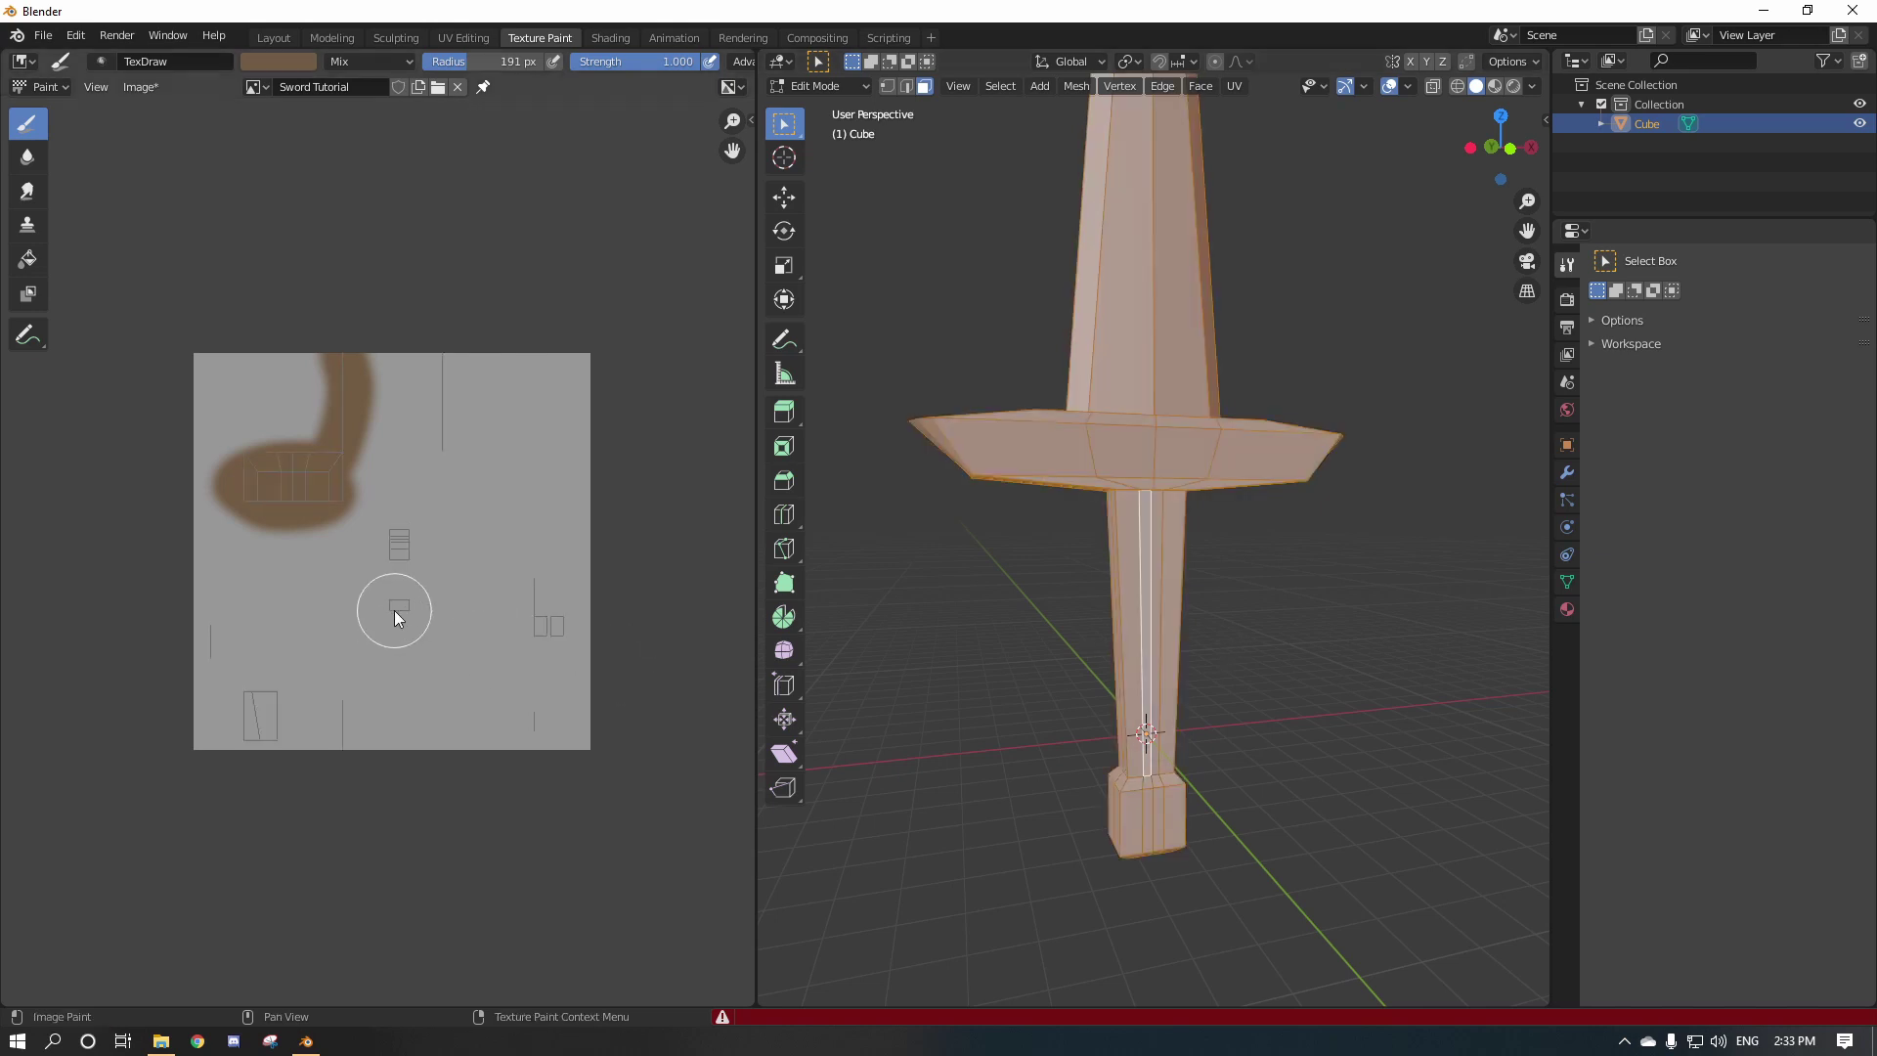
Undo the brown paint strokes together with the brush's colour and radius changes.
key("ctrl+z")
key("ctrl+z")
key("ctrl+z")
key("ctrl+z")
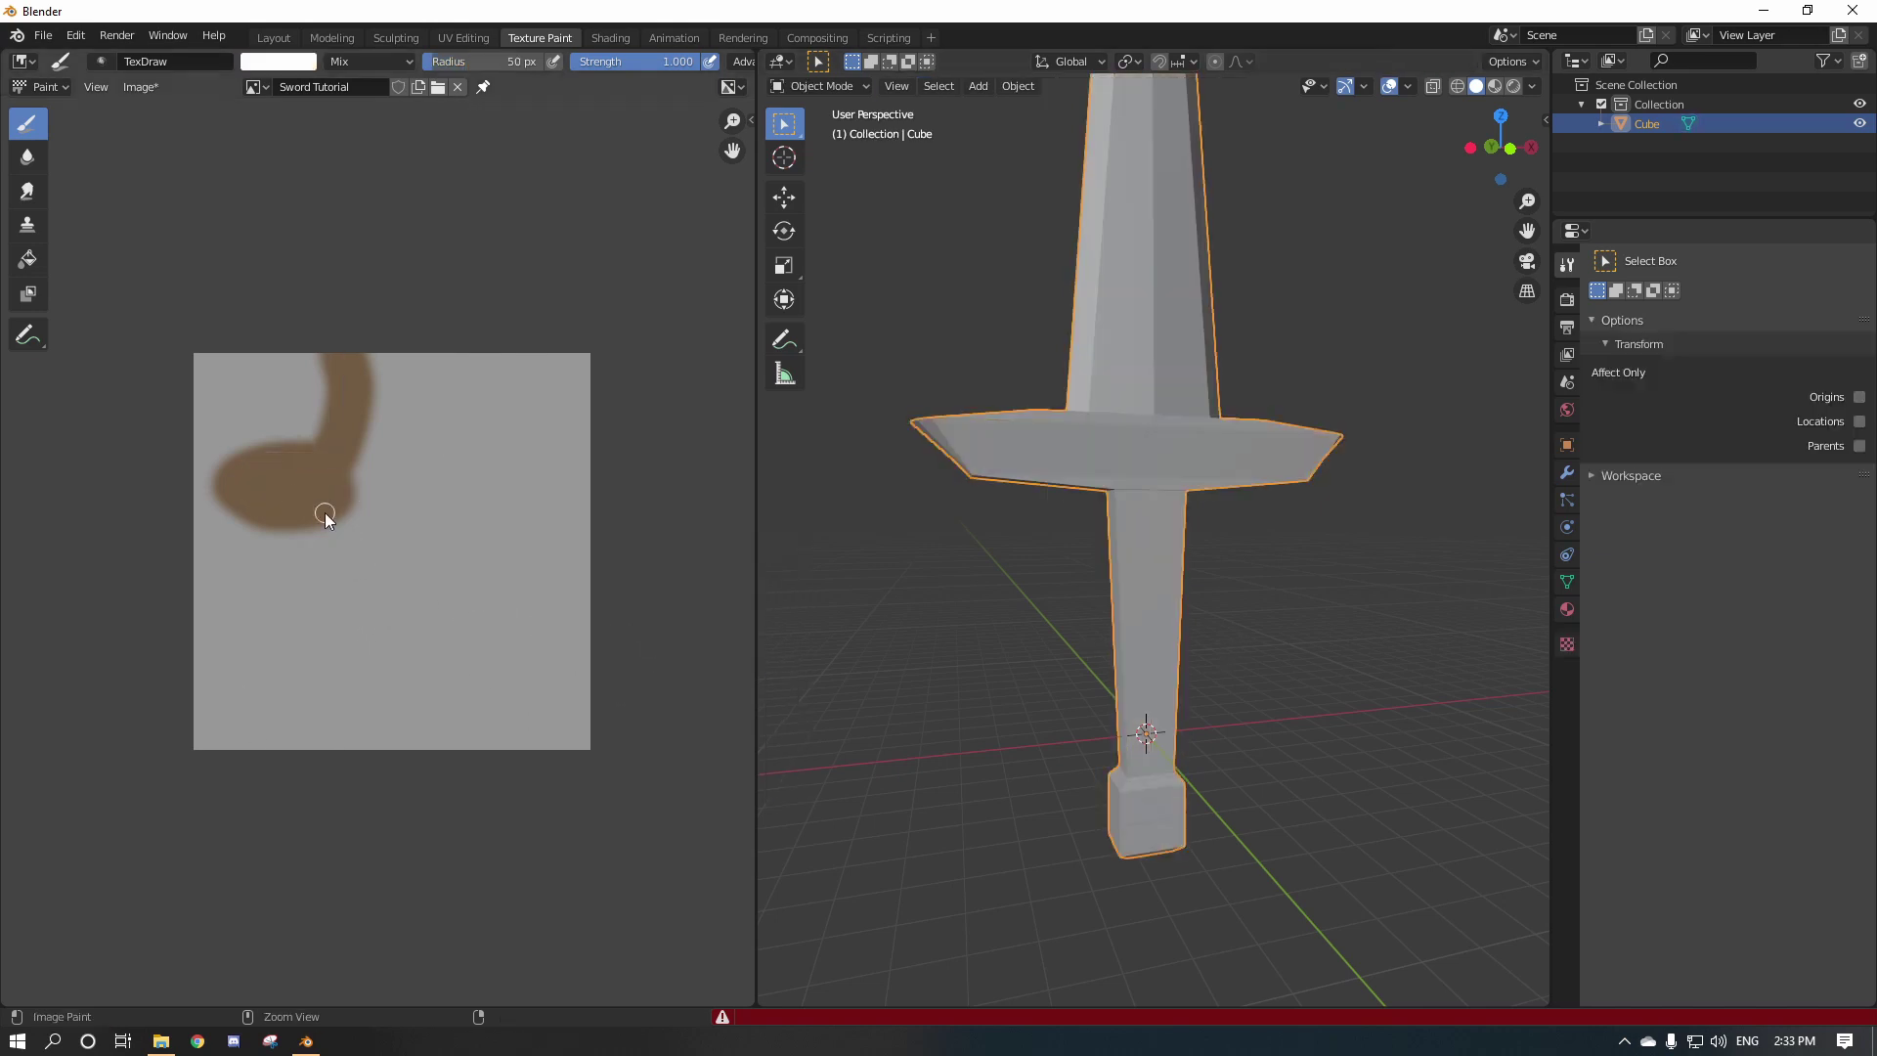
key("Tab")
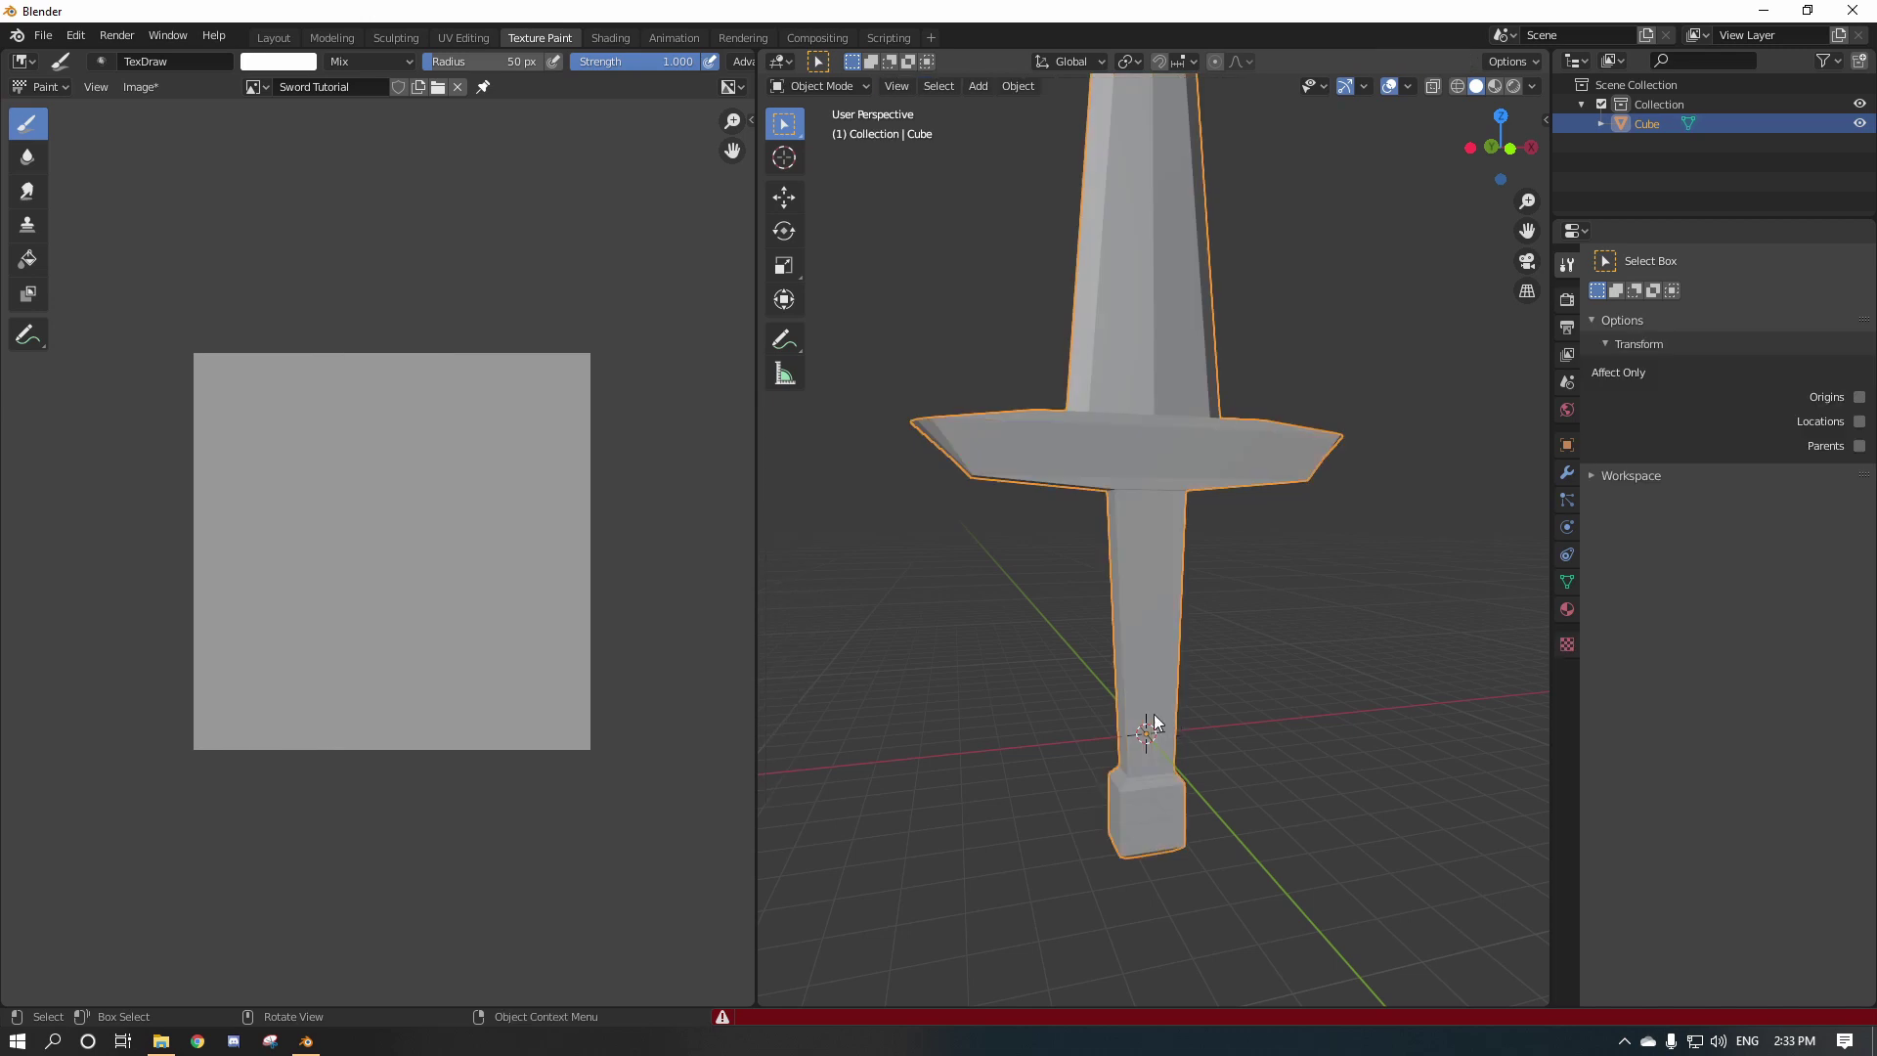
Put the sword in Texture Paint mode with all its faces' UVs shown on the image.
key("Tab")
left_click(817, 86)
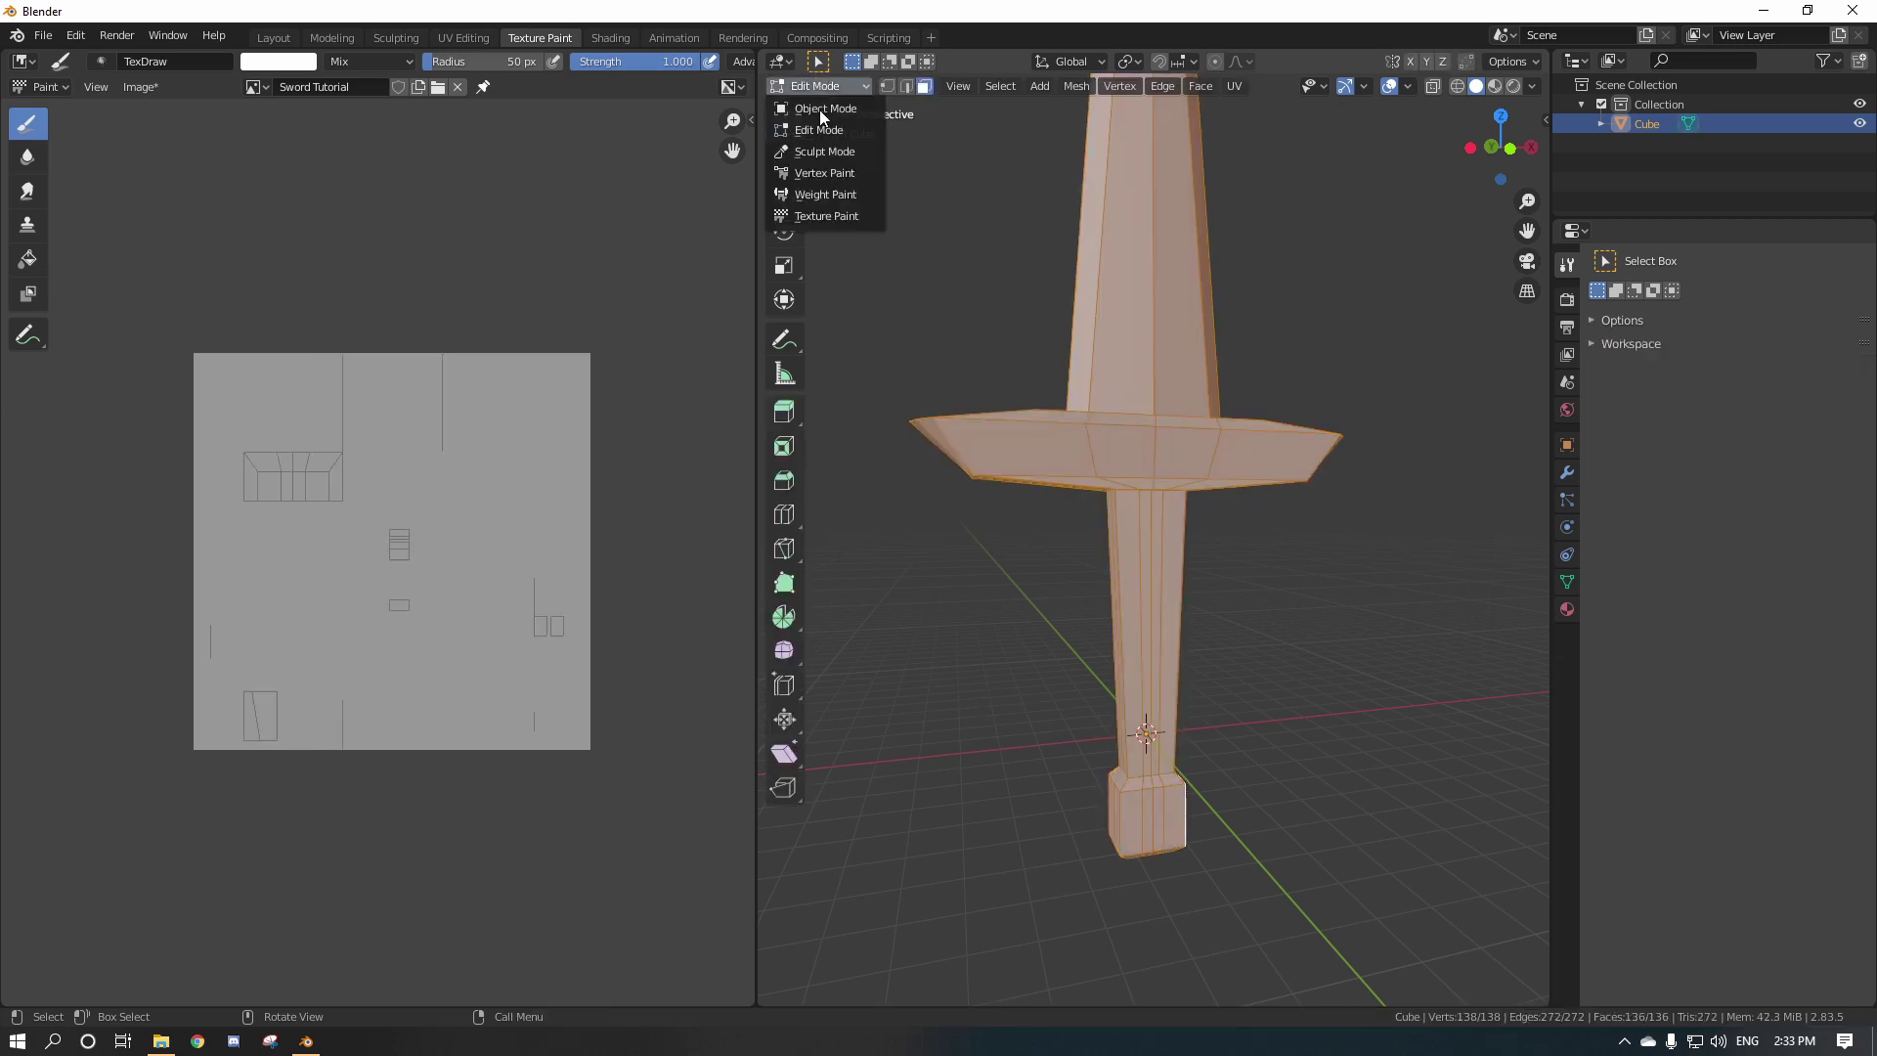
left_click(817, 215)
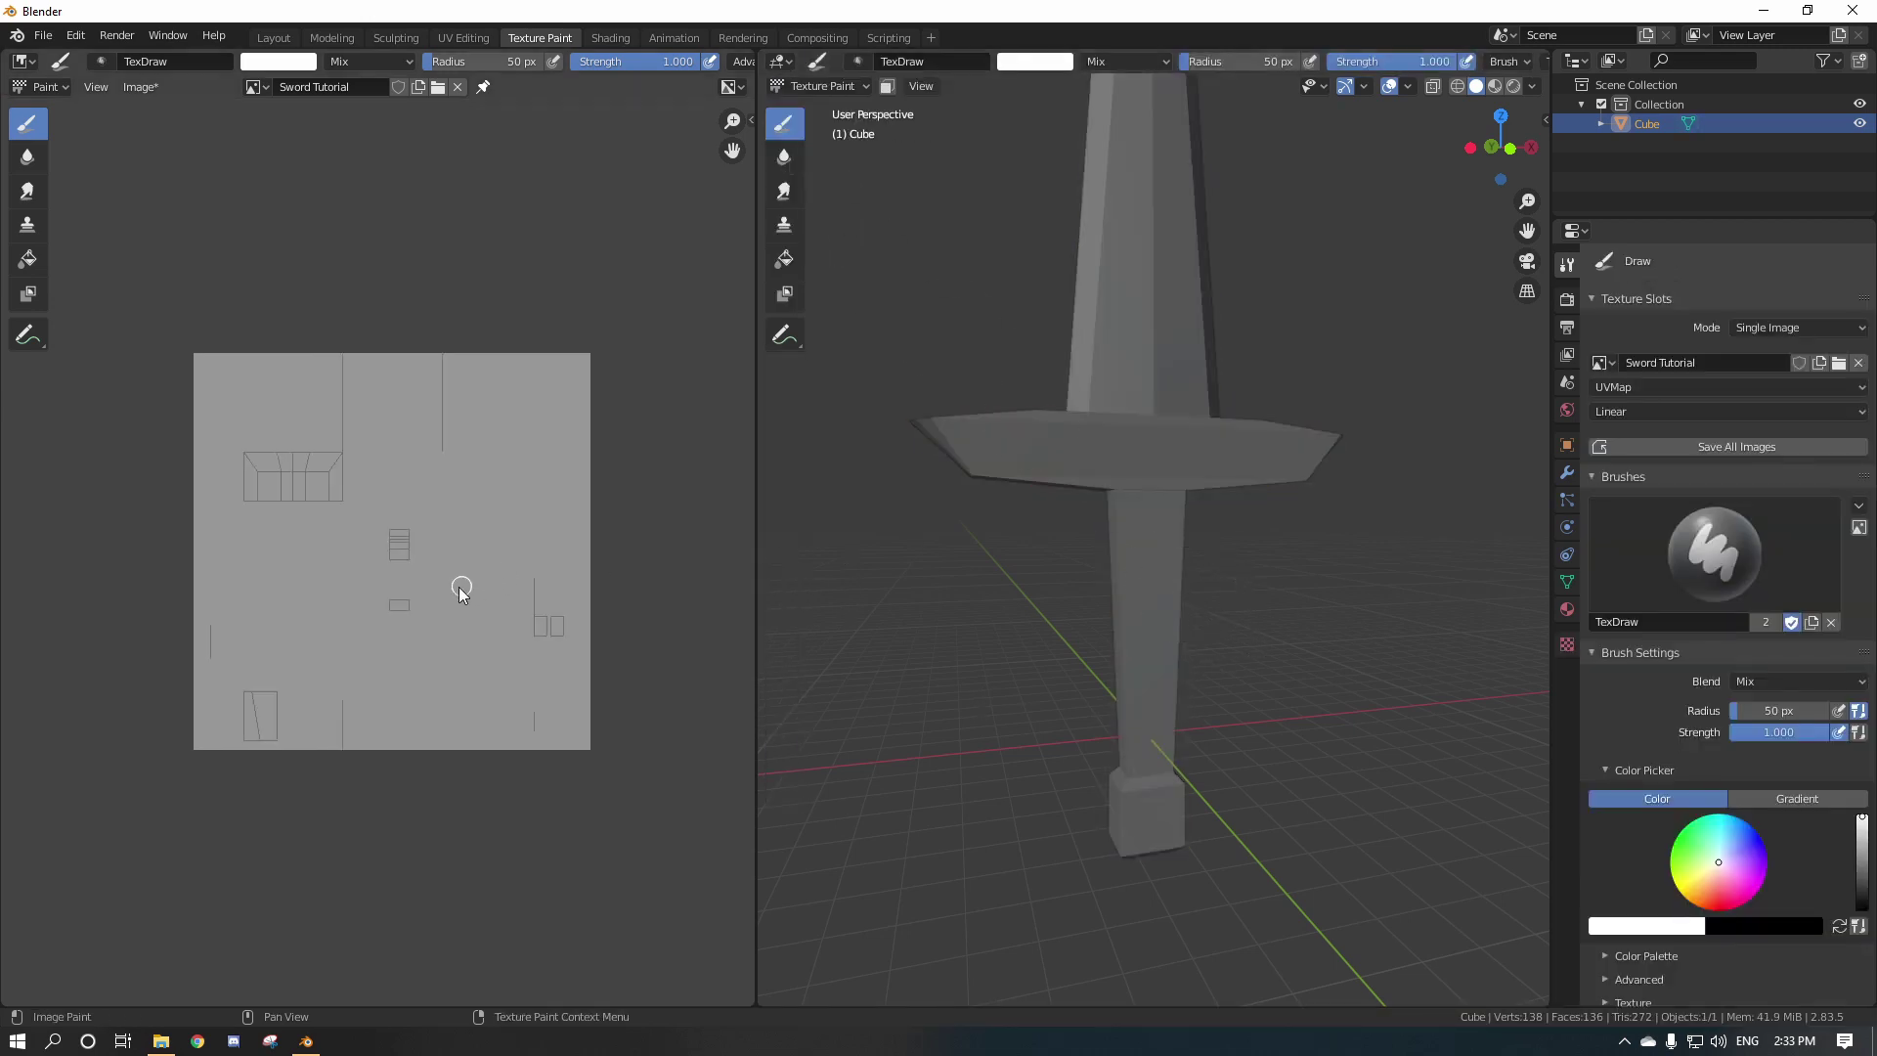
Paint the grip's UVs near the image's centre muted dark red with a brush radius of 120 px.
key("f")
left_click(417, 618)
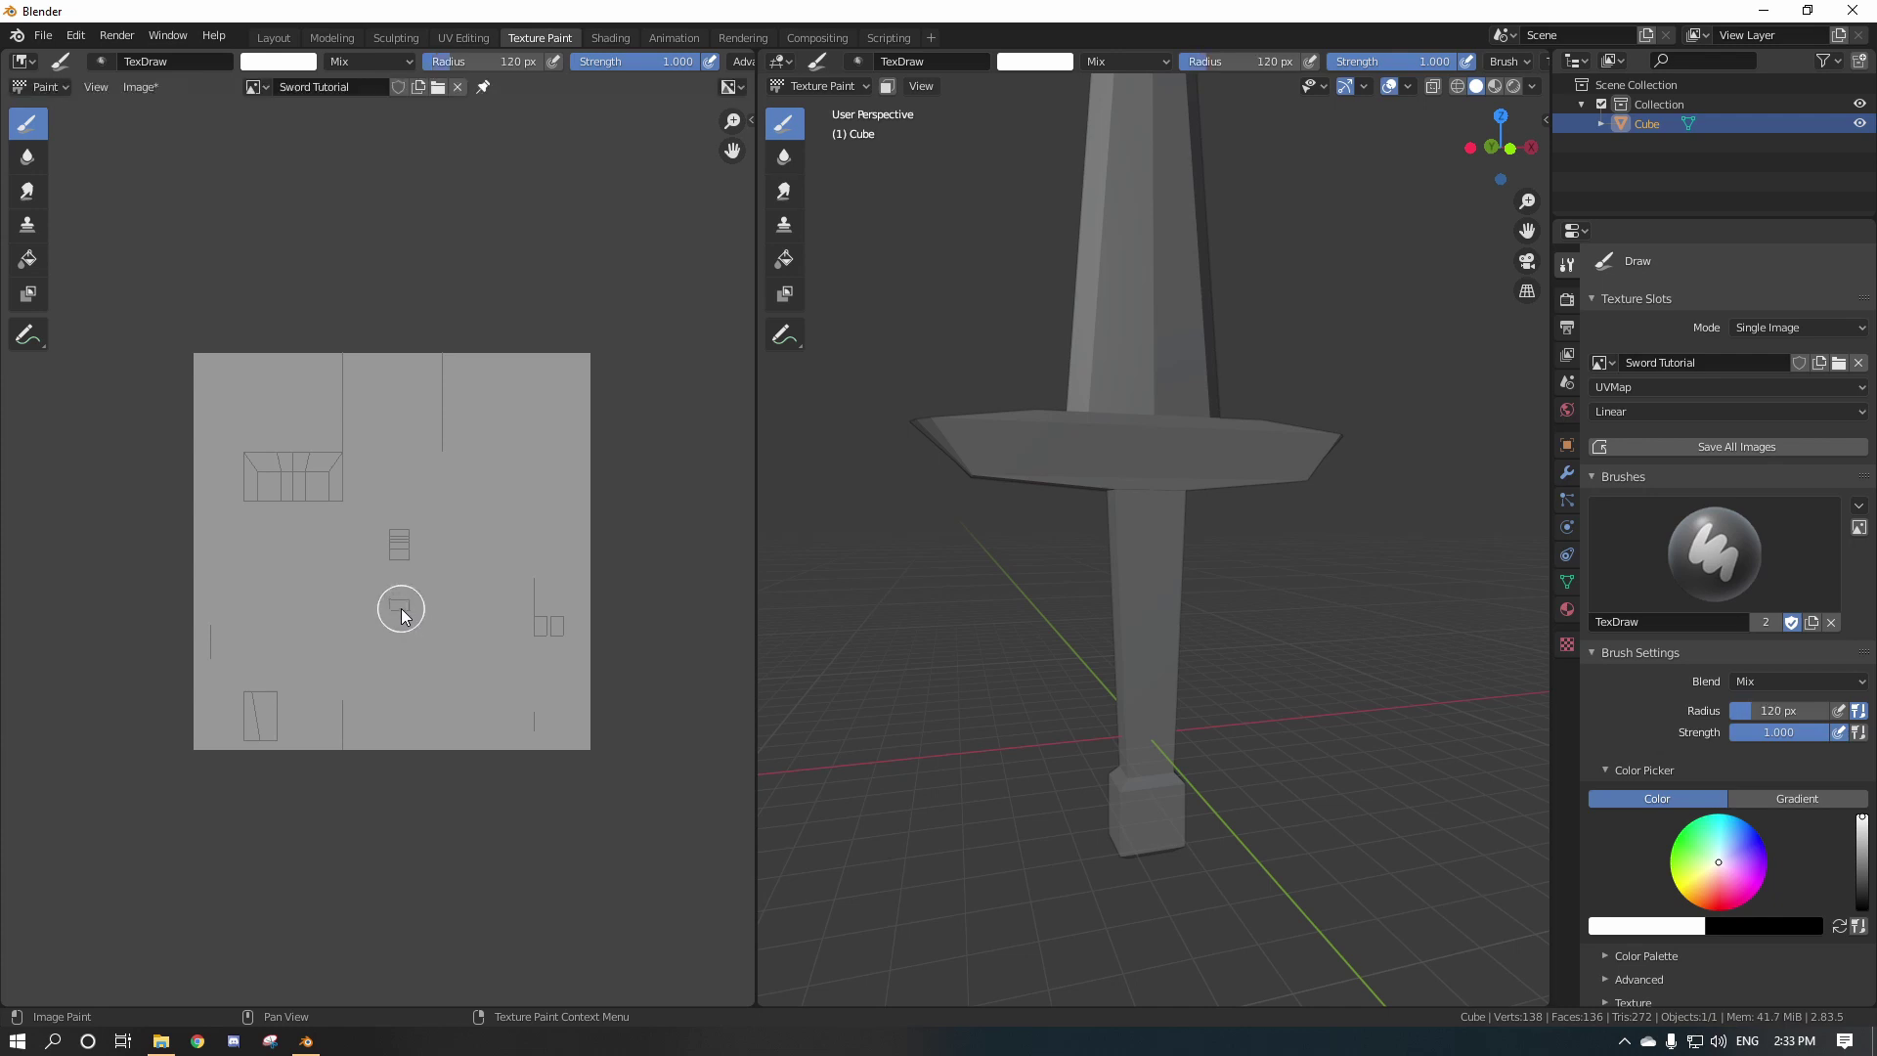
left_click_drag(402, 611, 395, 605)
left_click(282, 65)
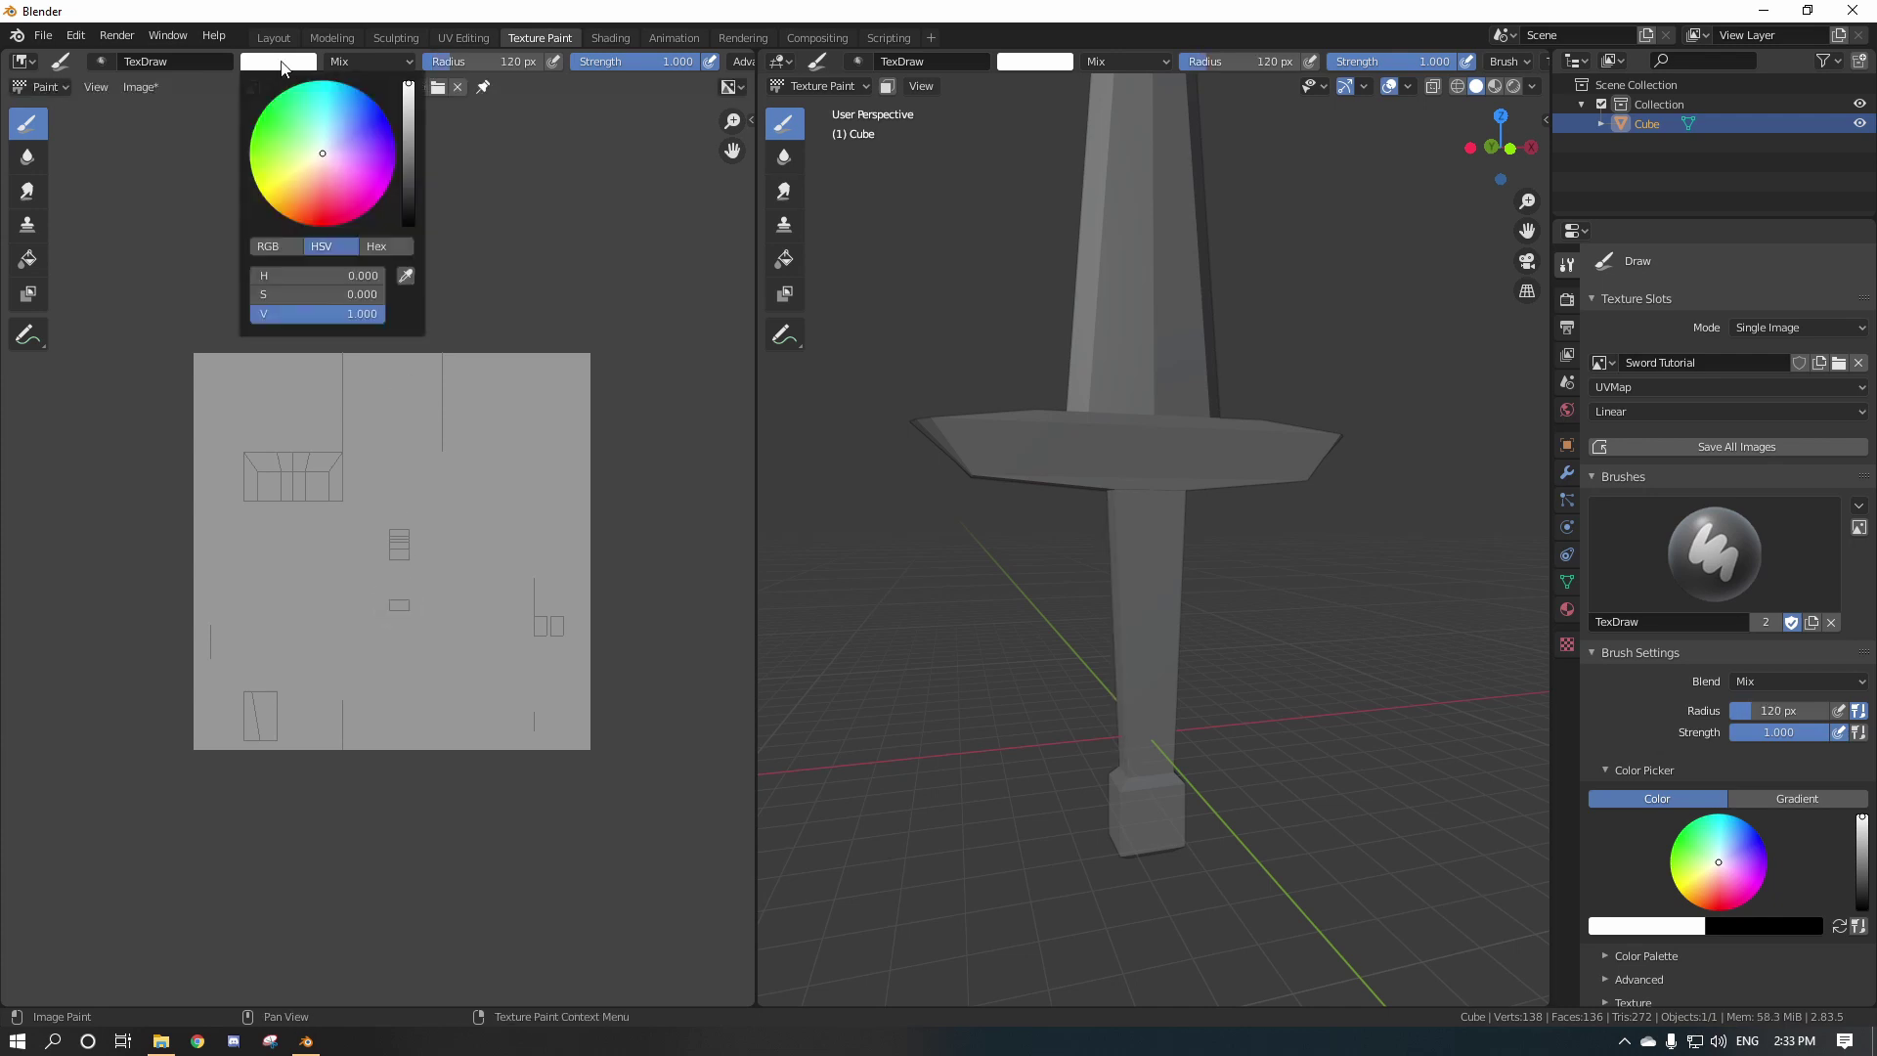
left_click(316, 189)
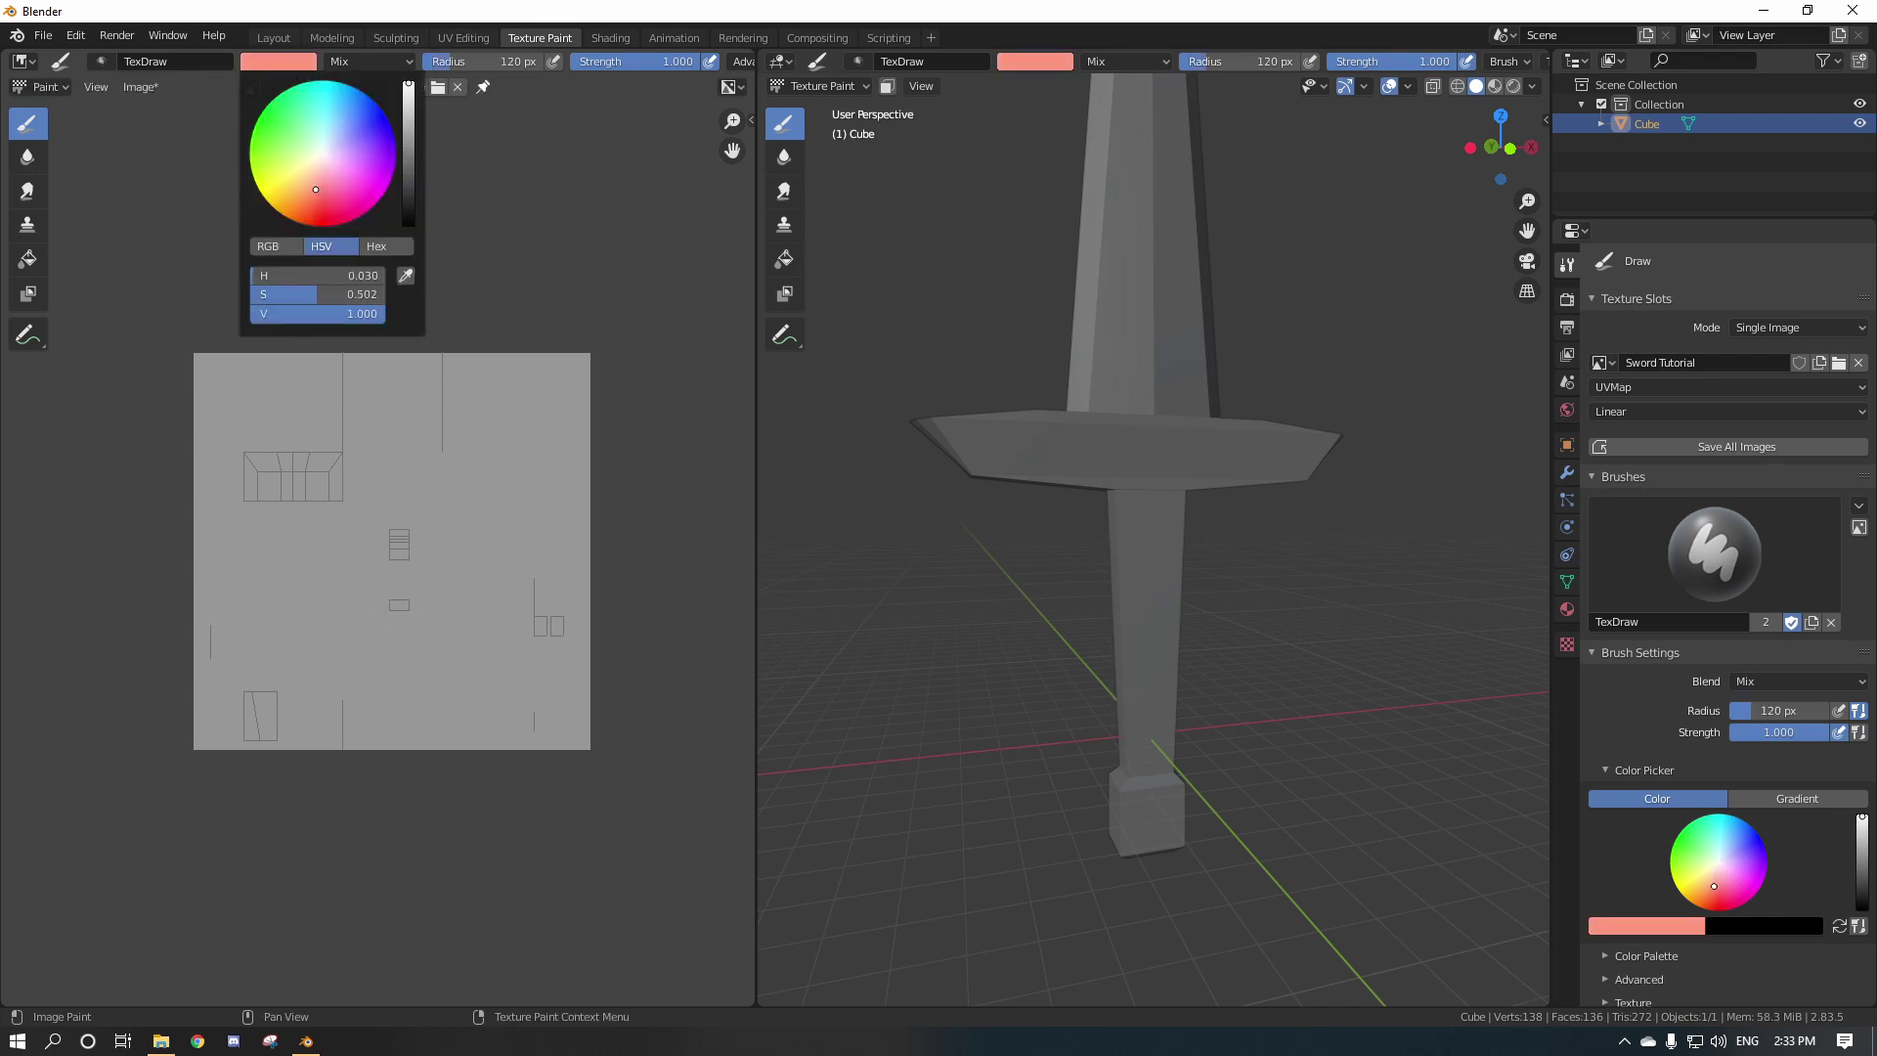
left_click_drag(409, 84, 408, 156)
mouse_move(402, 585)
left_mouse_down()
mouse_move(402, 603)
mouse_move(402, 523)
left_mouse_up()
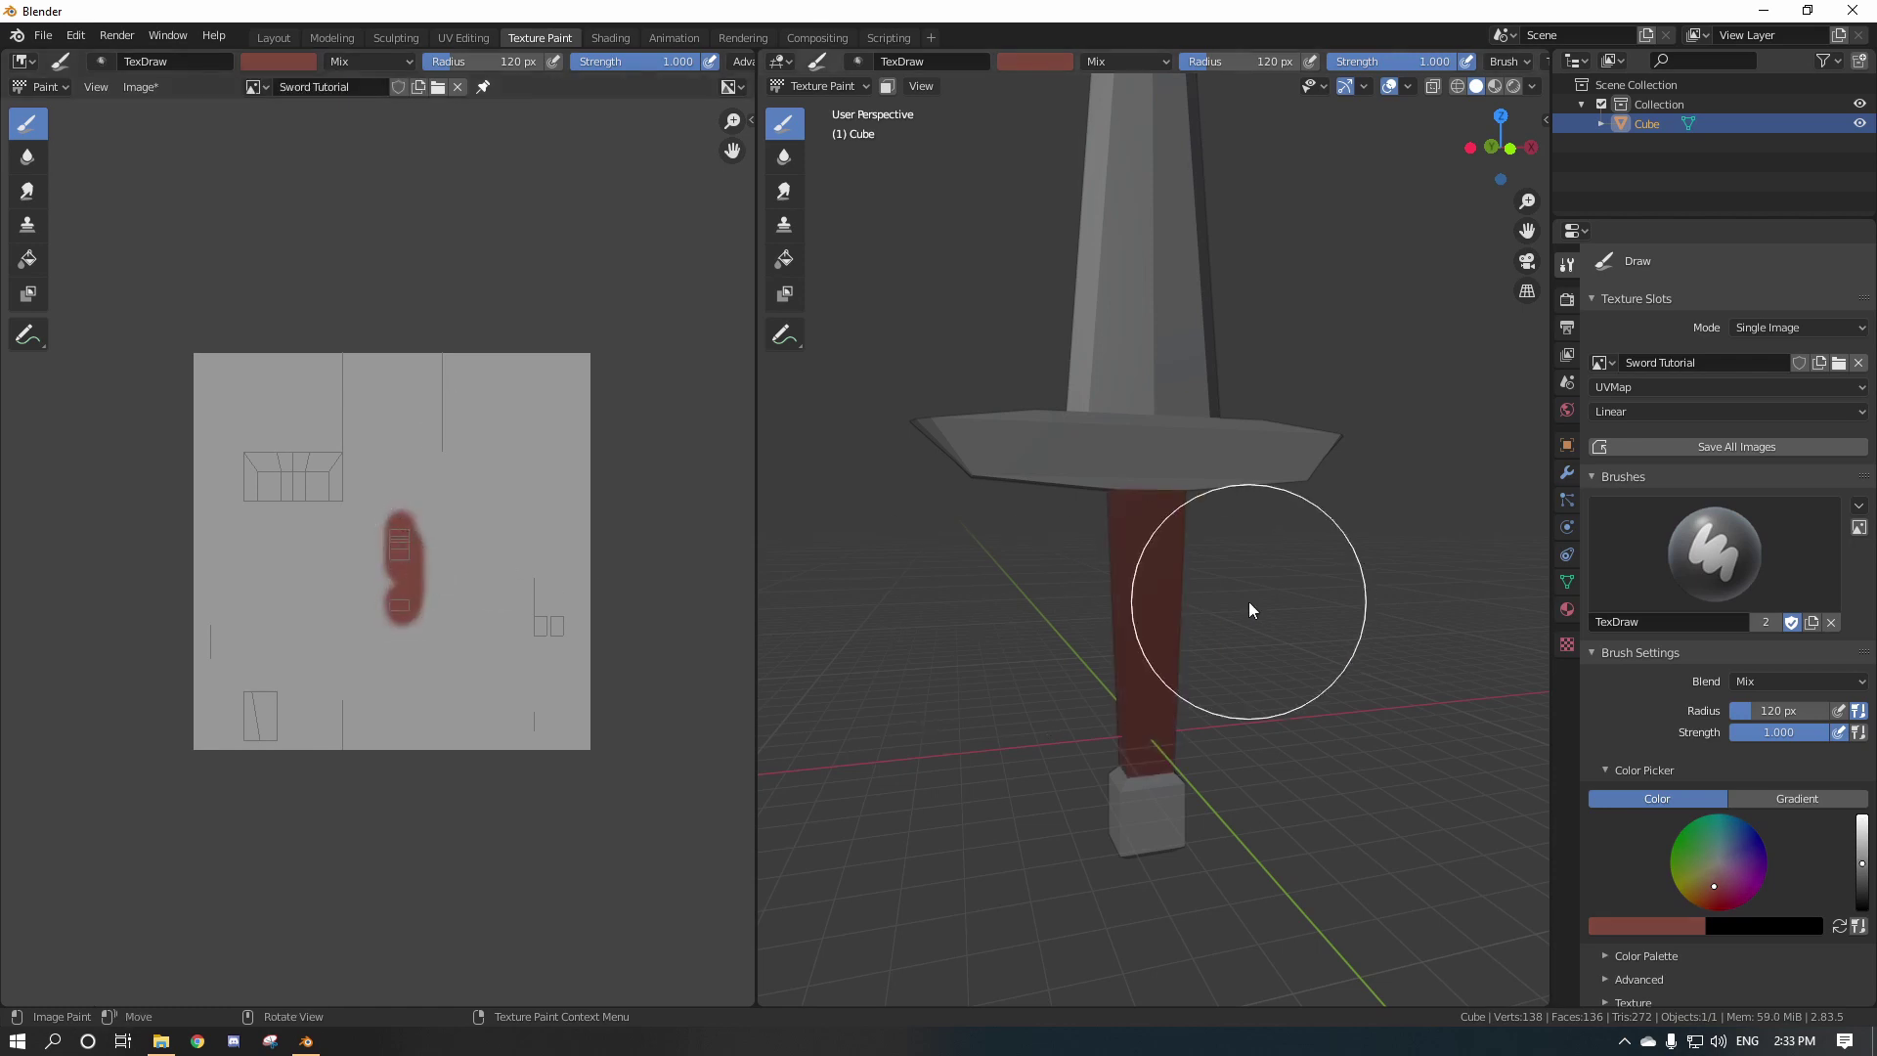
Select only the crossguard's faces in a wireframe front view and return the sword to Texture Paint mode.
mouse_move(1247, 602)
middle_mouse_down()
mouse_move(1146, 512)
mouse_move(1041, 491)
mouse_move(1064, 590)
mouse_move(1114, 625)
mouse_move(1156, 616)
mouse_move(1174, 497)
mouse_move(1212, 537)
mouse_move(1257, 490)
mouse_move(1240, 541)
middle_mouse_up()
scroll(1224, 655, "up", 5)
mouse_move(1224, 655)
middle_mouse_down()
mouse_move(1261, 641)
mouse_move(1100, 598)
mouse_move(1232, 585)
middle_mouse_up()
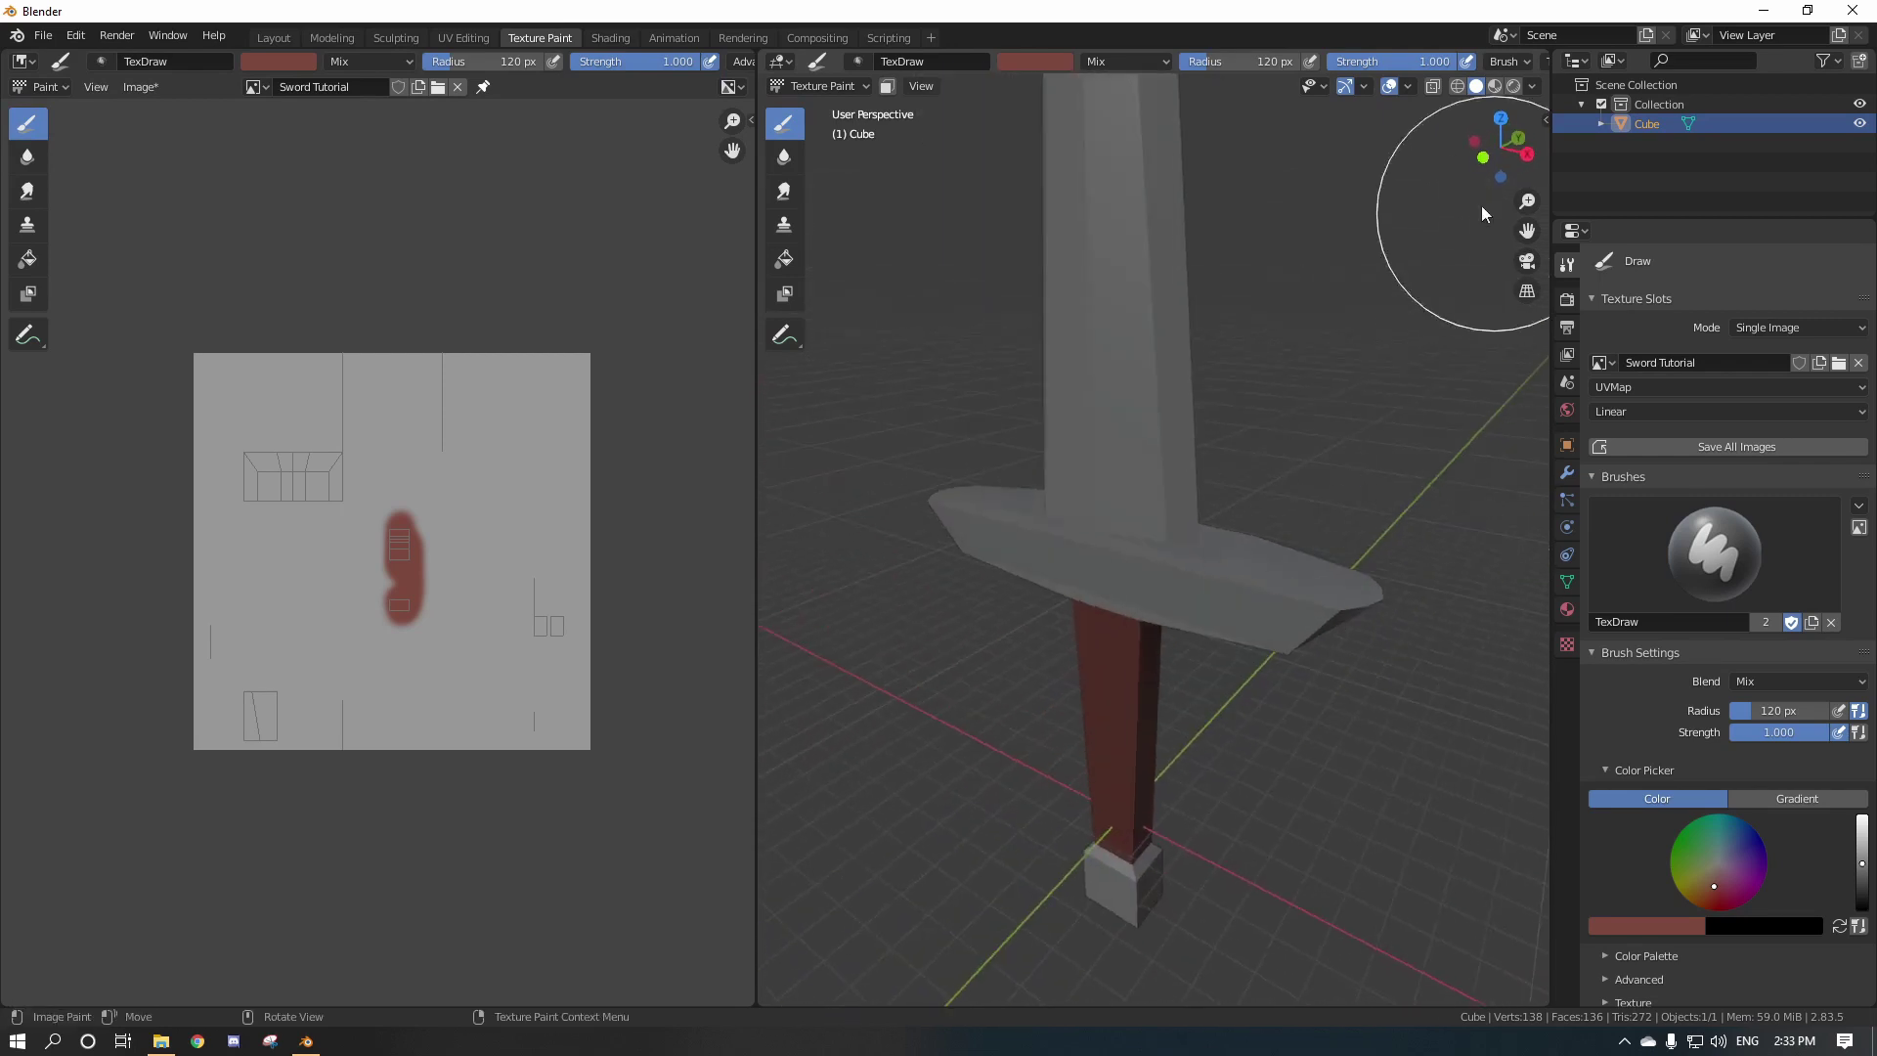
left_click(1480, 155)
left_click(1458, 86)
key("Tab")
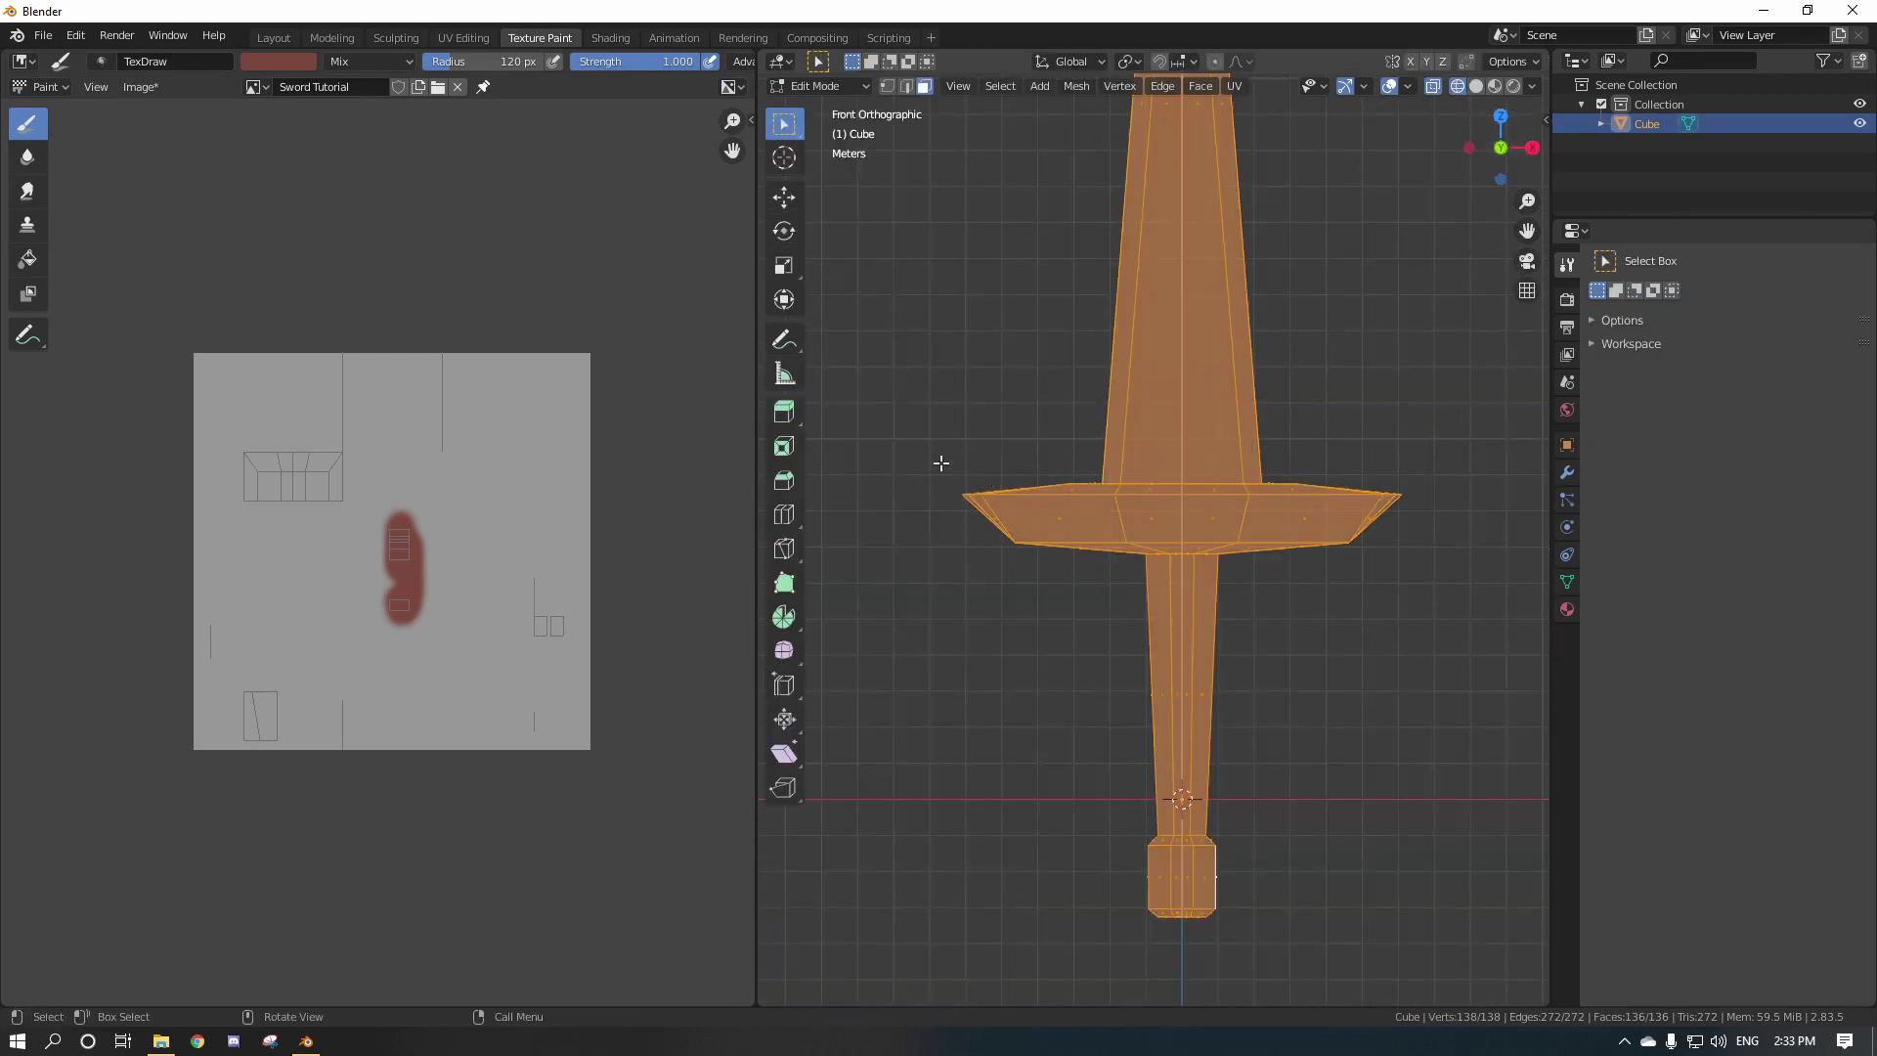
left_click_drag(923, 454, 1442, 550)
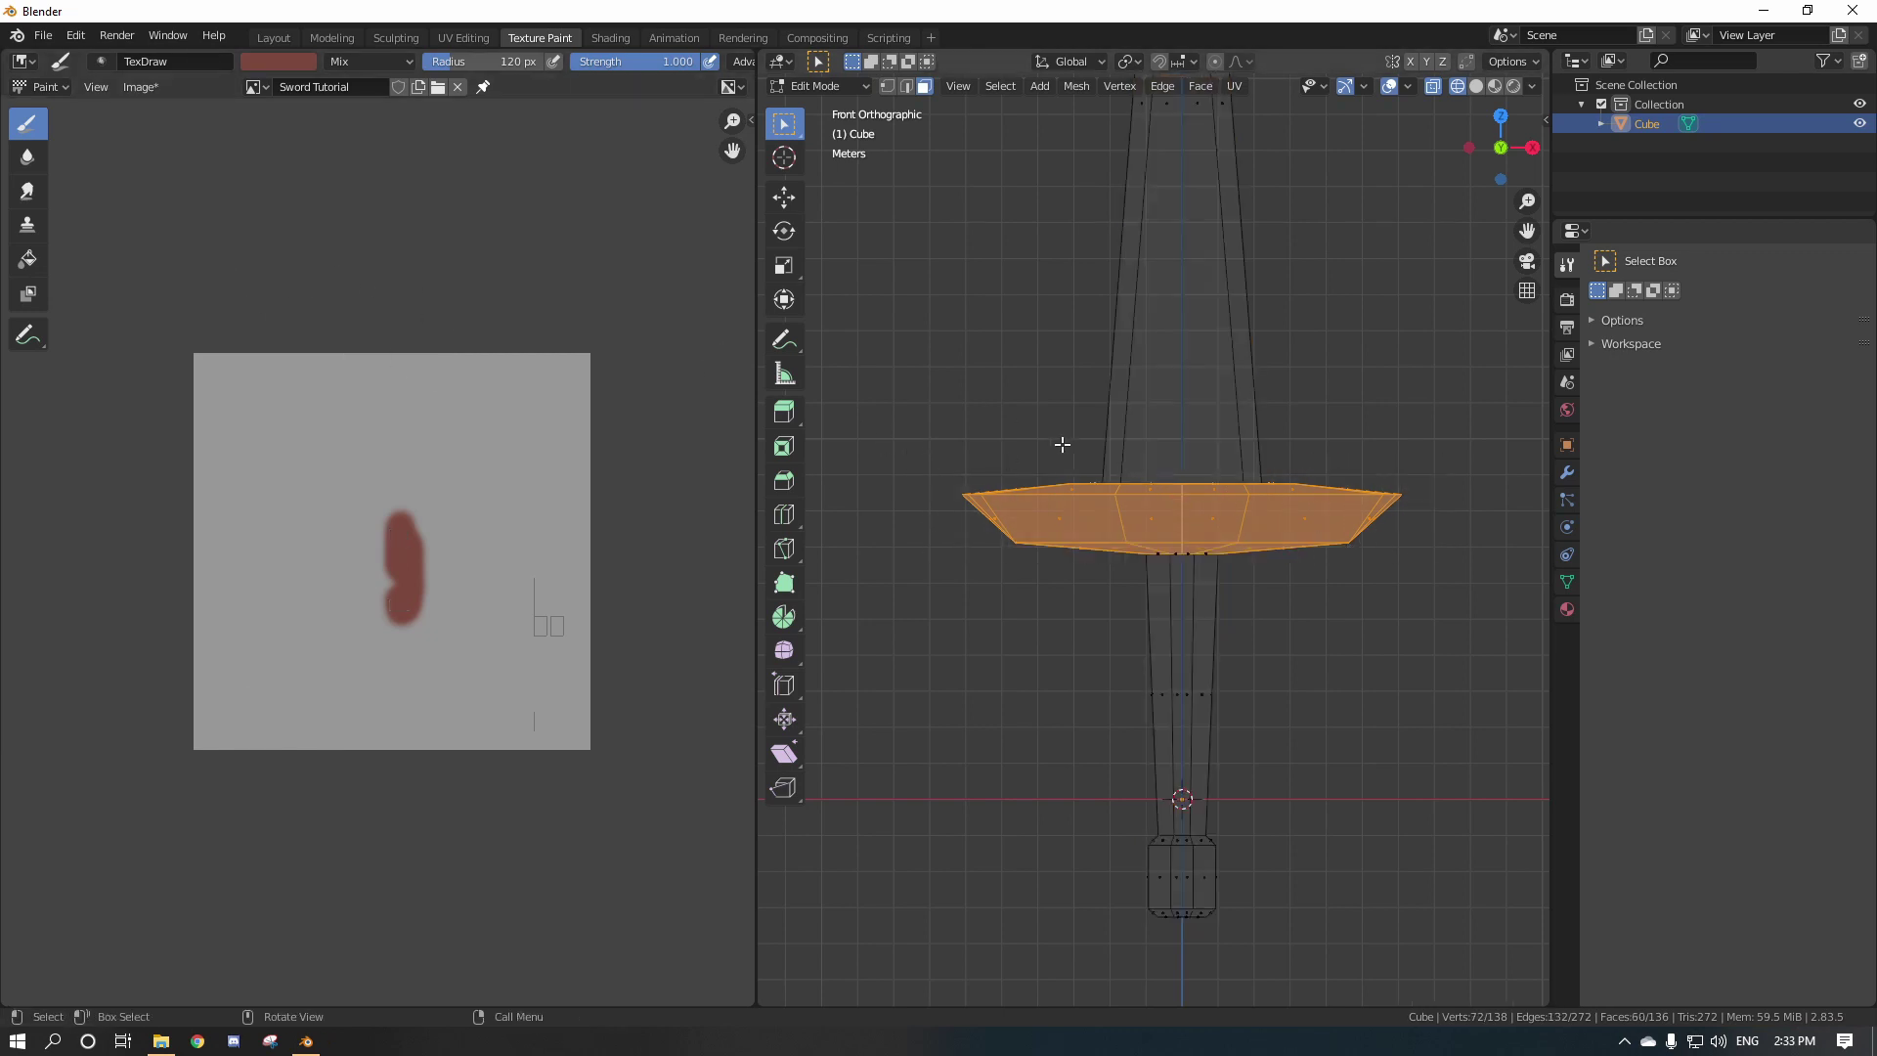
key("Tab")
middle_click_drag(1288, 471, 1450, 137)
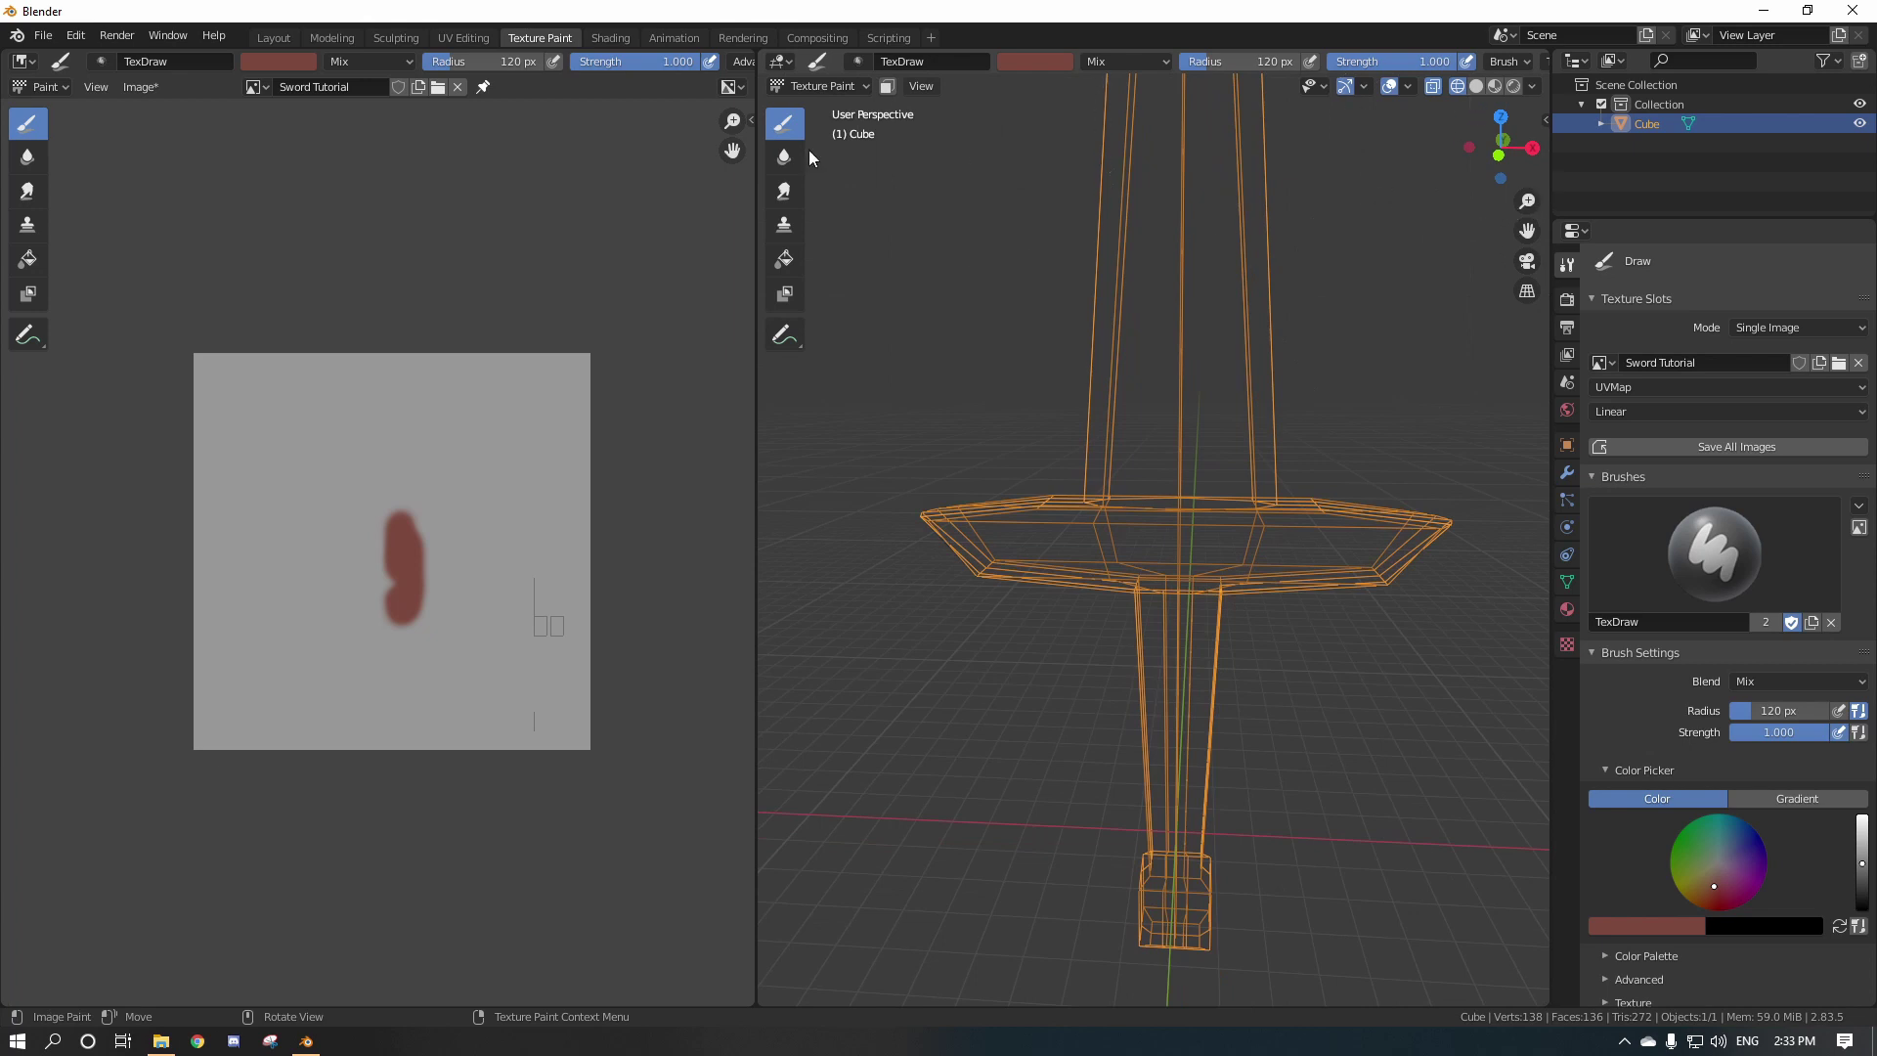
Return the viewport to solid shading and paint the crossguard's UVs black on the image with a brush radius of 151 px.
left_click(1476, 86)
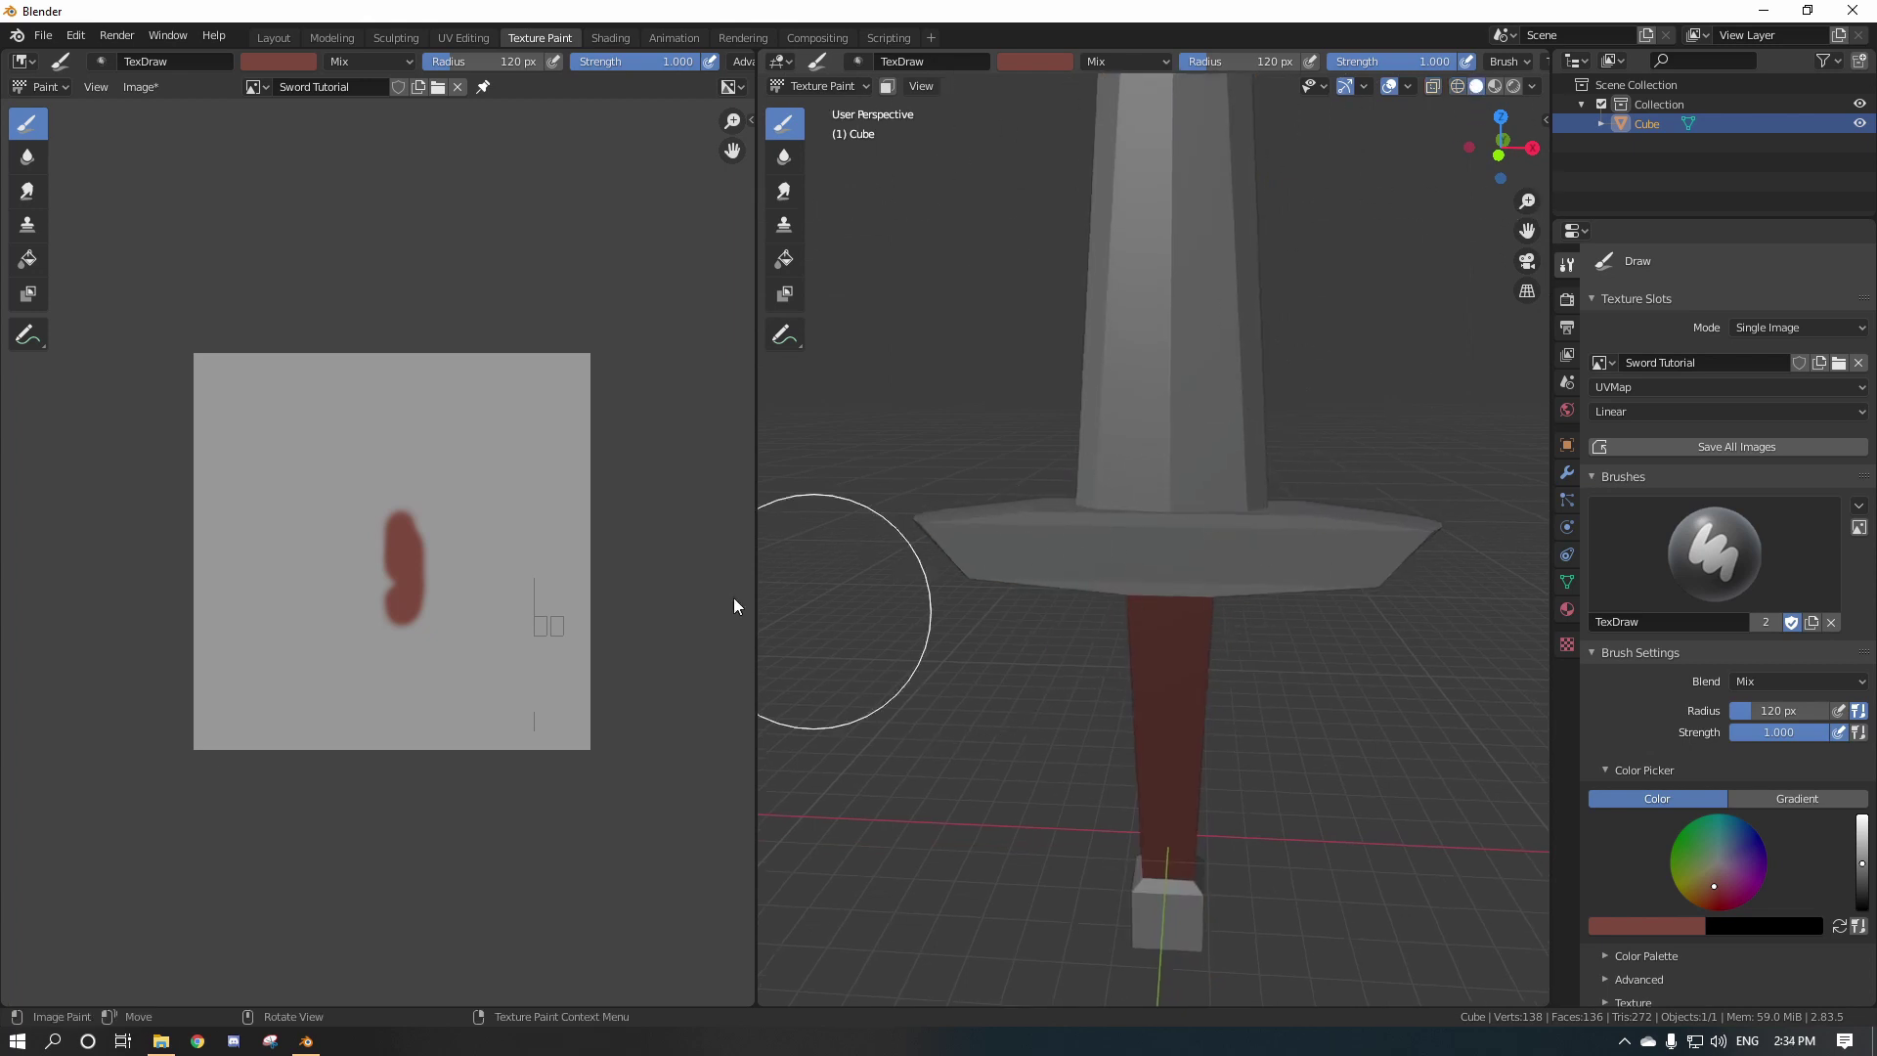
left_click(281, 61)
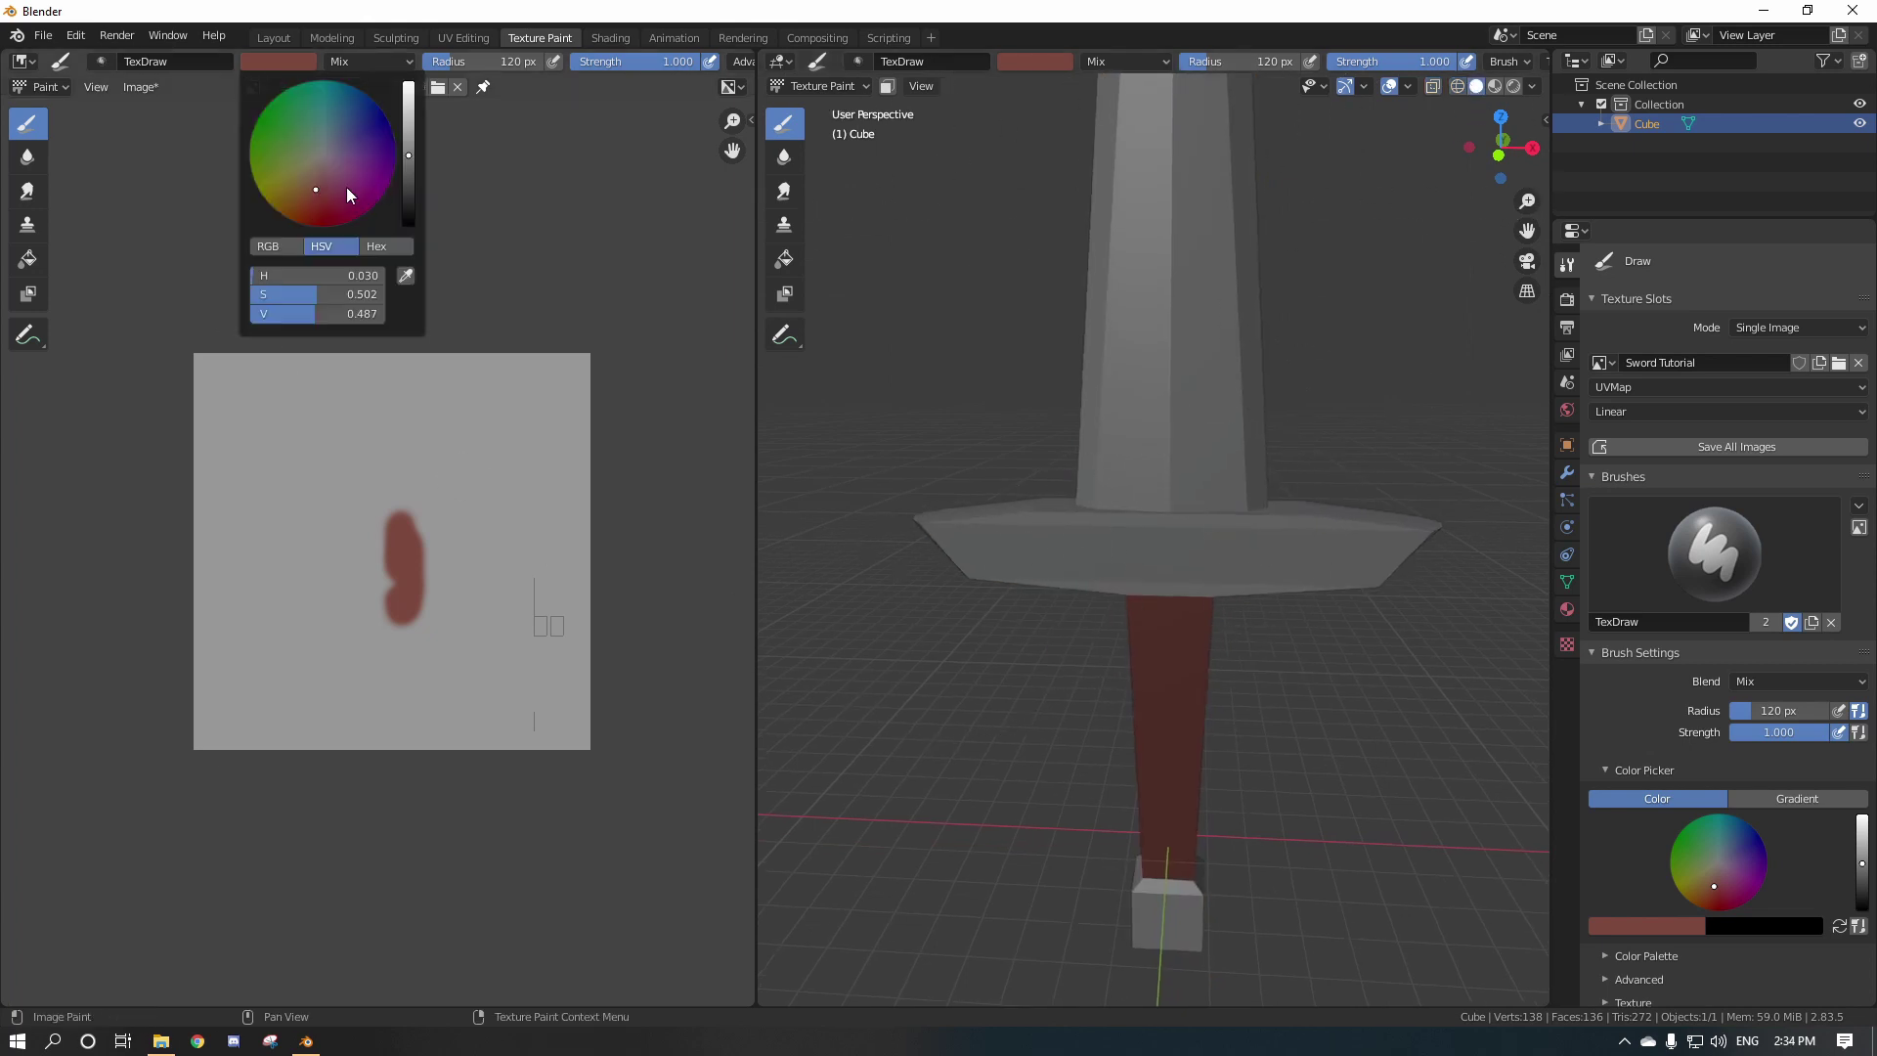
mouse_move(316, 190)
left_mouse_down()
mouse_move(325, 158)
mouse_move(408, 191)
mouse_move(408, 227)
left_mouse_up()
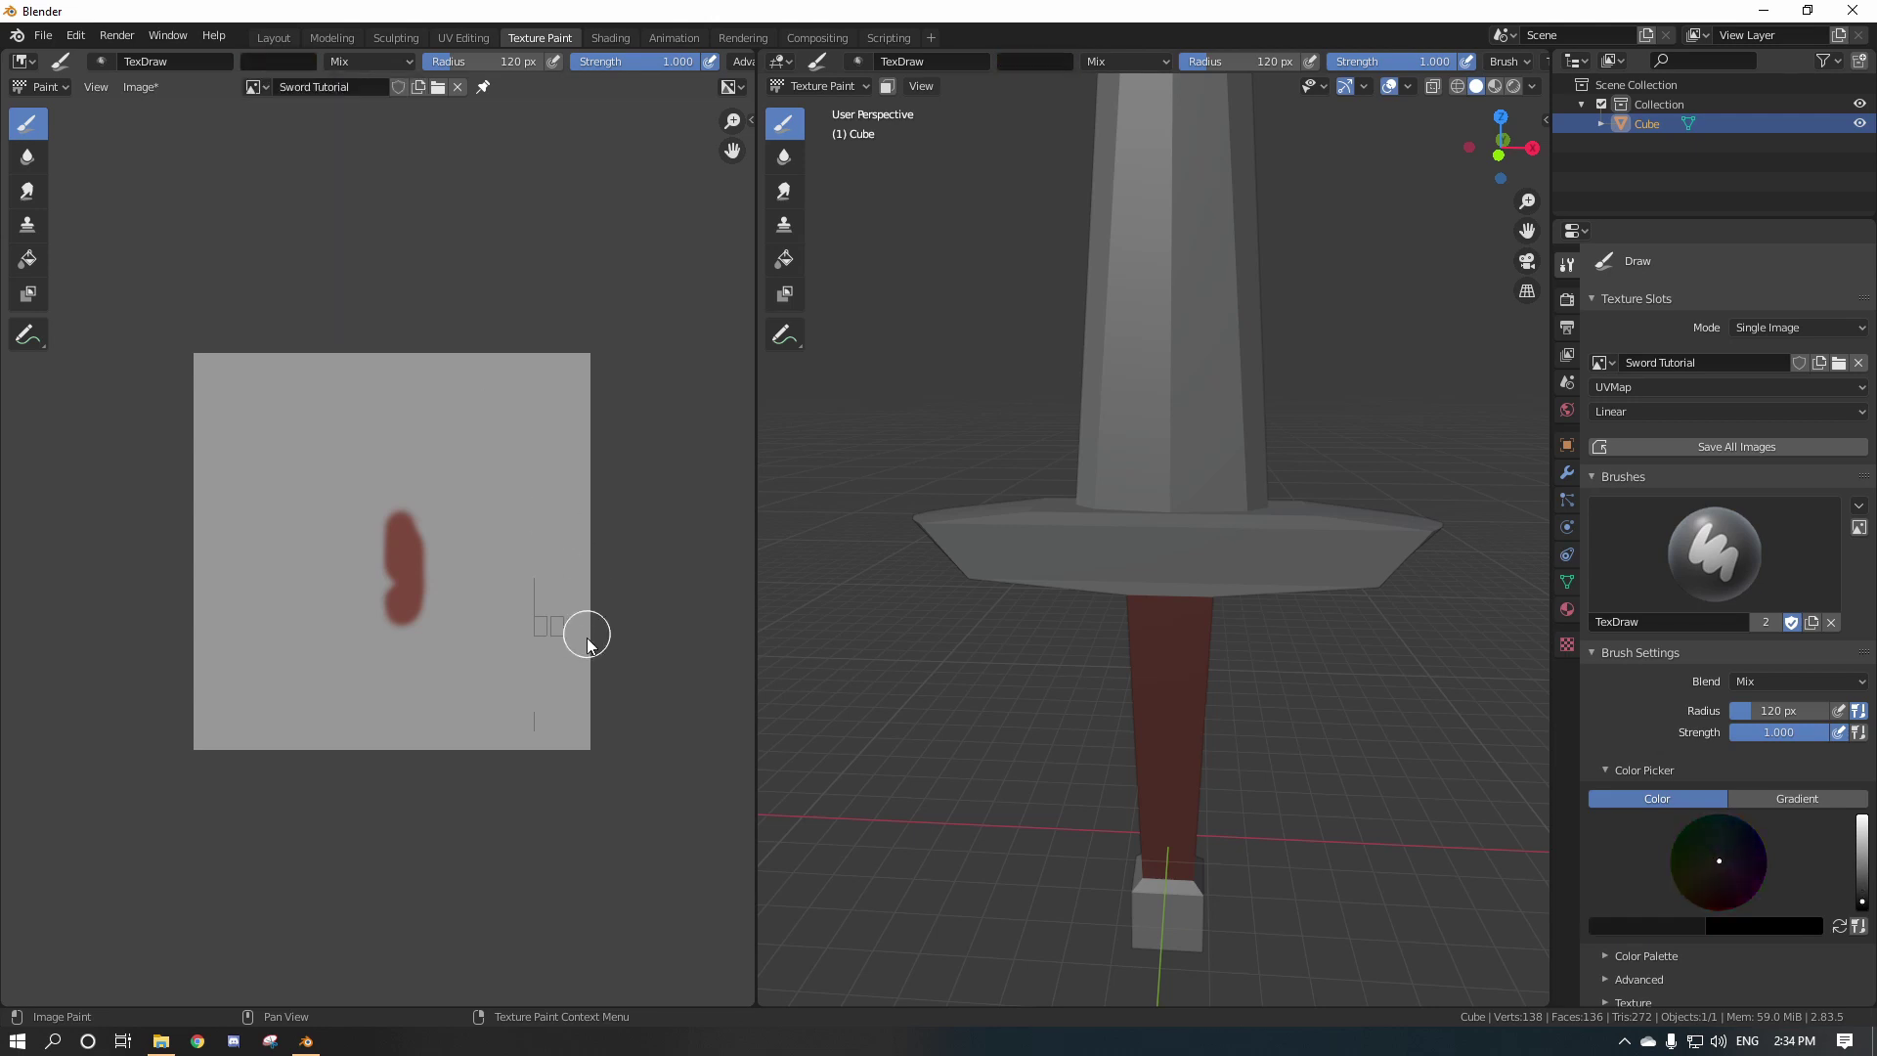
key("f")
left_click(545, 620)
left_click_drag(536, 600, 540, 629)
left_click_drag(533, 721, 537, 739)
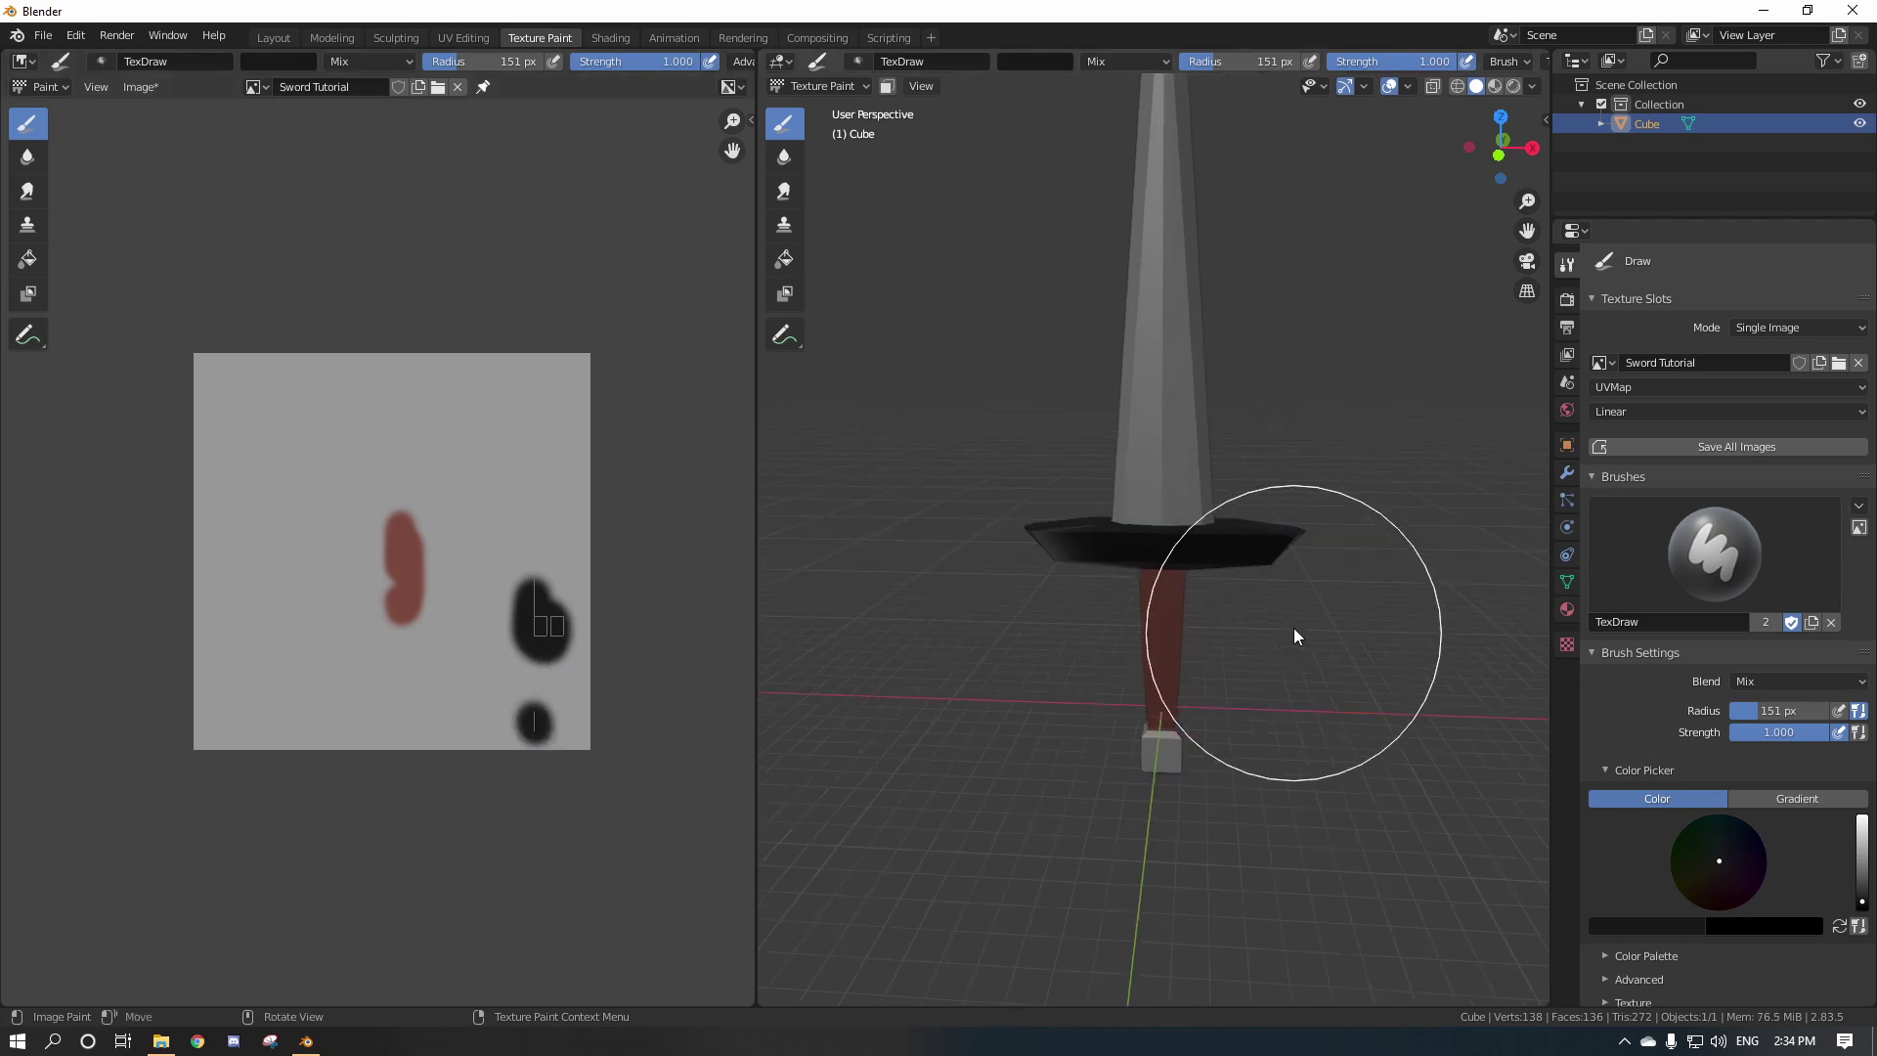
mouse_move(1293, 631)
middle_mouse_down()
mouse_move(1202, 692)
mouse_move(1335, 651)
mouse_move(1339, 631)
middle_mouse_up()
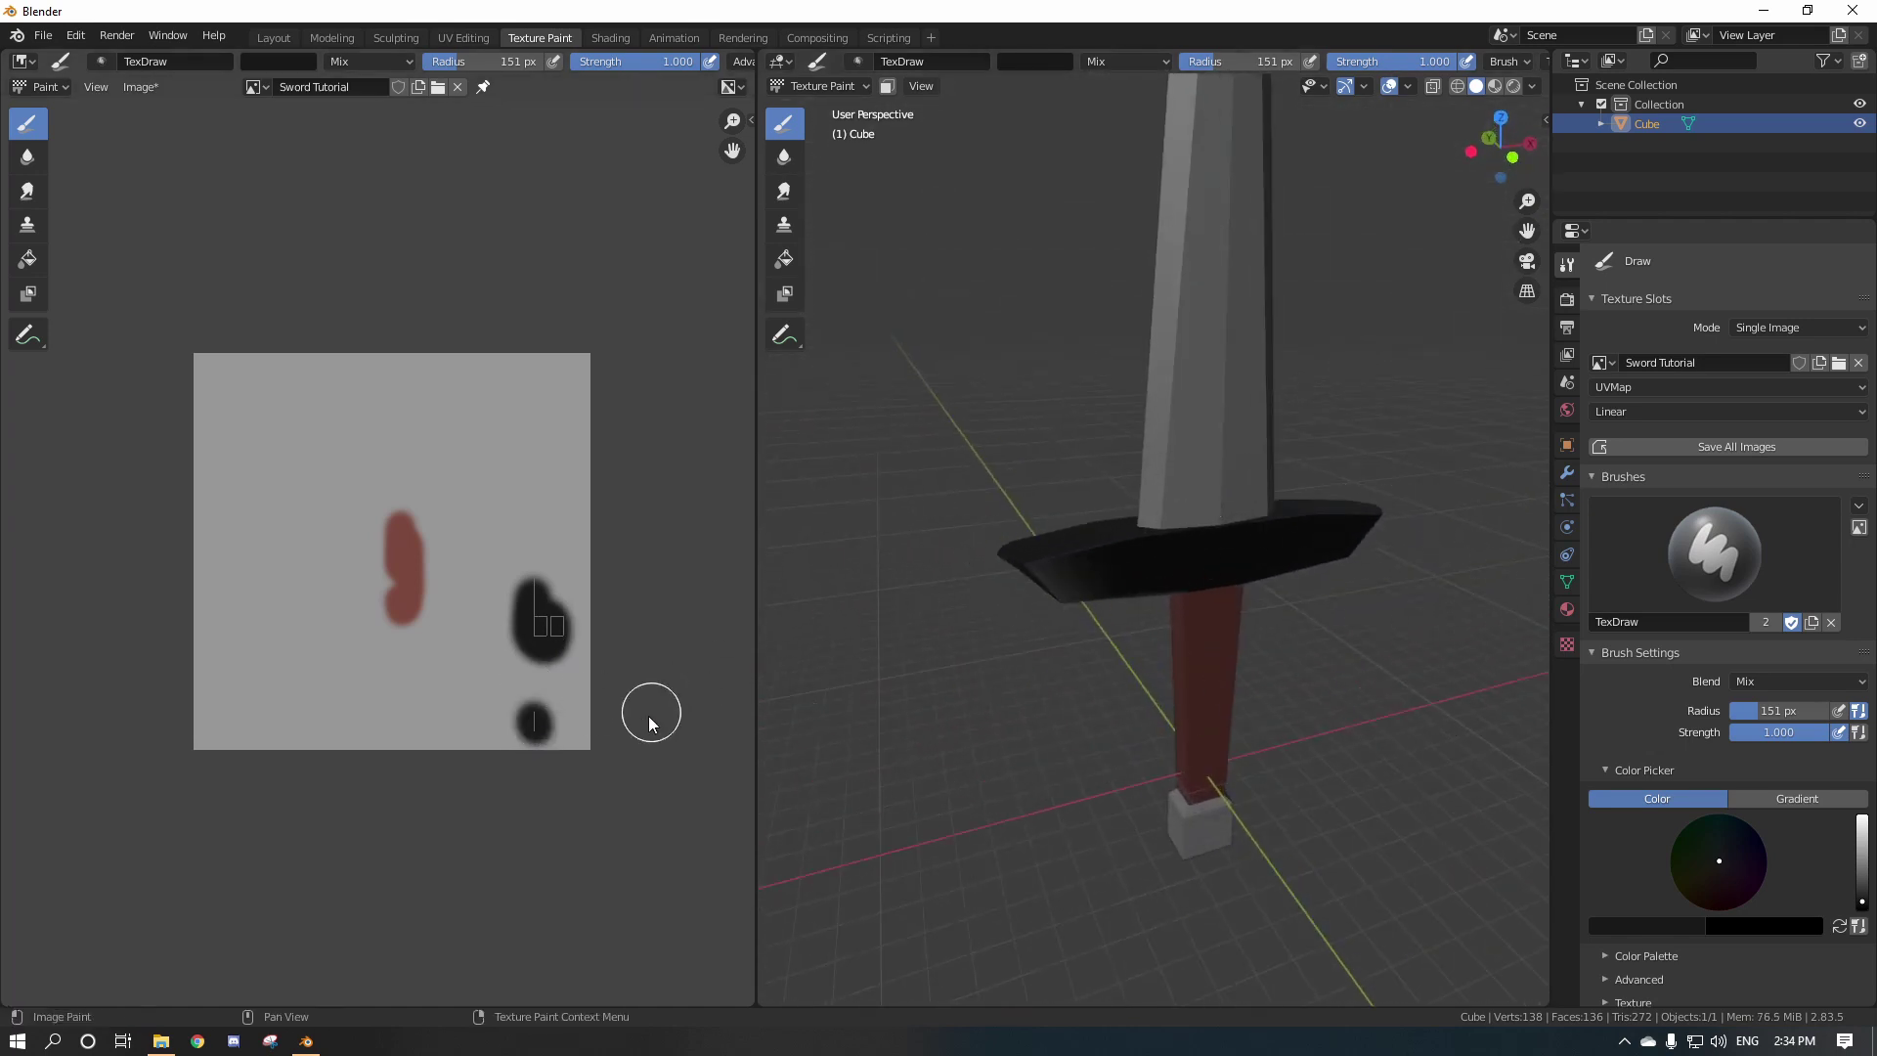
left_click(538, 589)
In Edit Mode, select the unpainted strip of faces under the crossguard around the top of the grip.
mouse_move(1153, 626)
middle_mouse_down()
mouse_move(1200, 631)
mouse_move(1328, 484)
mouse_move(1046, 427)
mouse_move(1046, 504)
middle_mouse_up()
scroll(1135, 504, "up", 4)
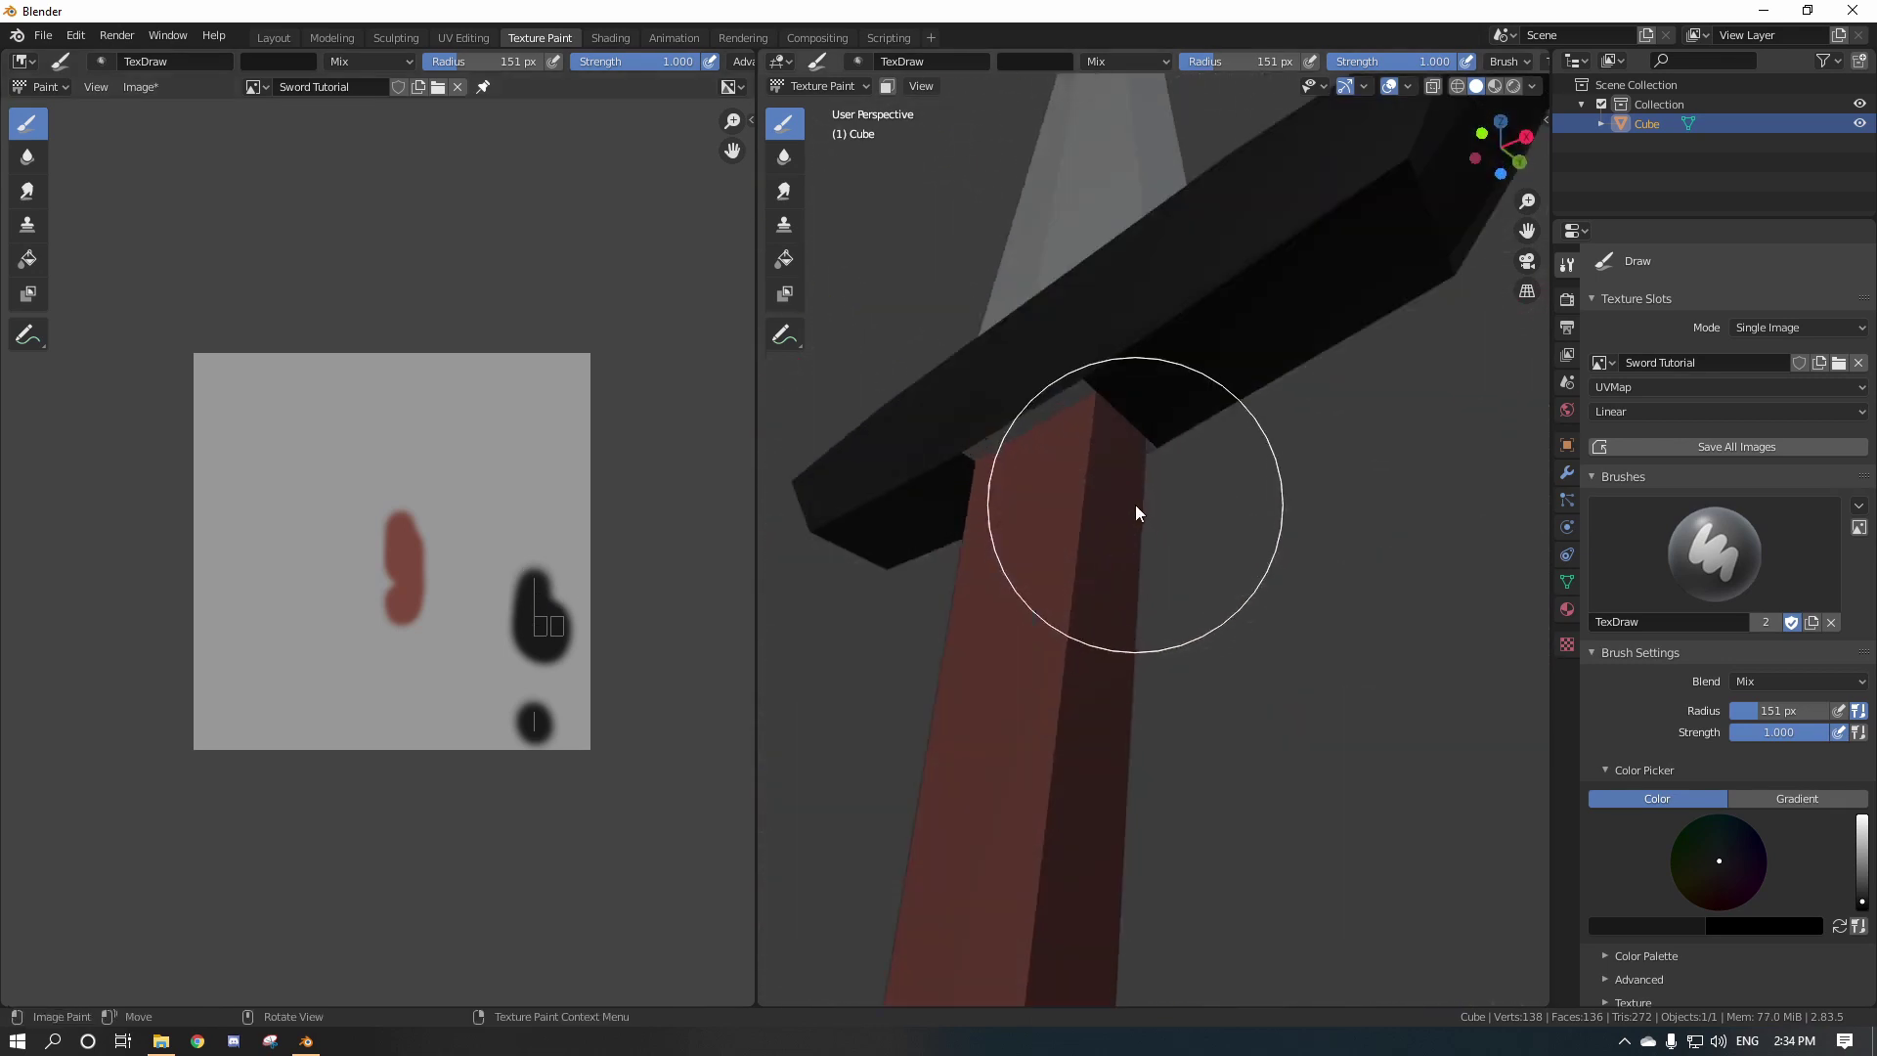
key("Tab")
left_click(1114, 409)
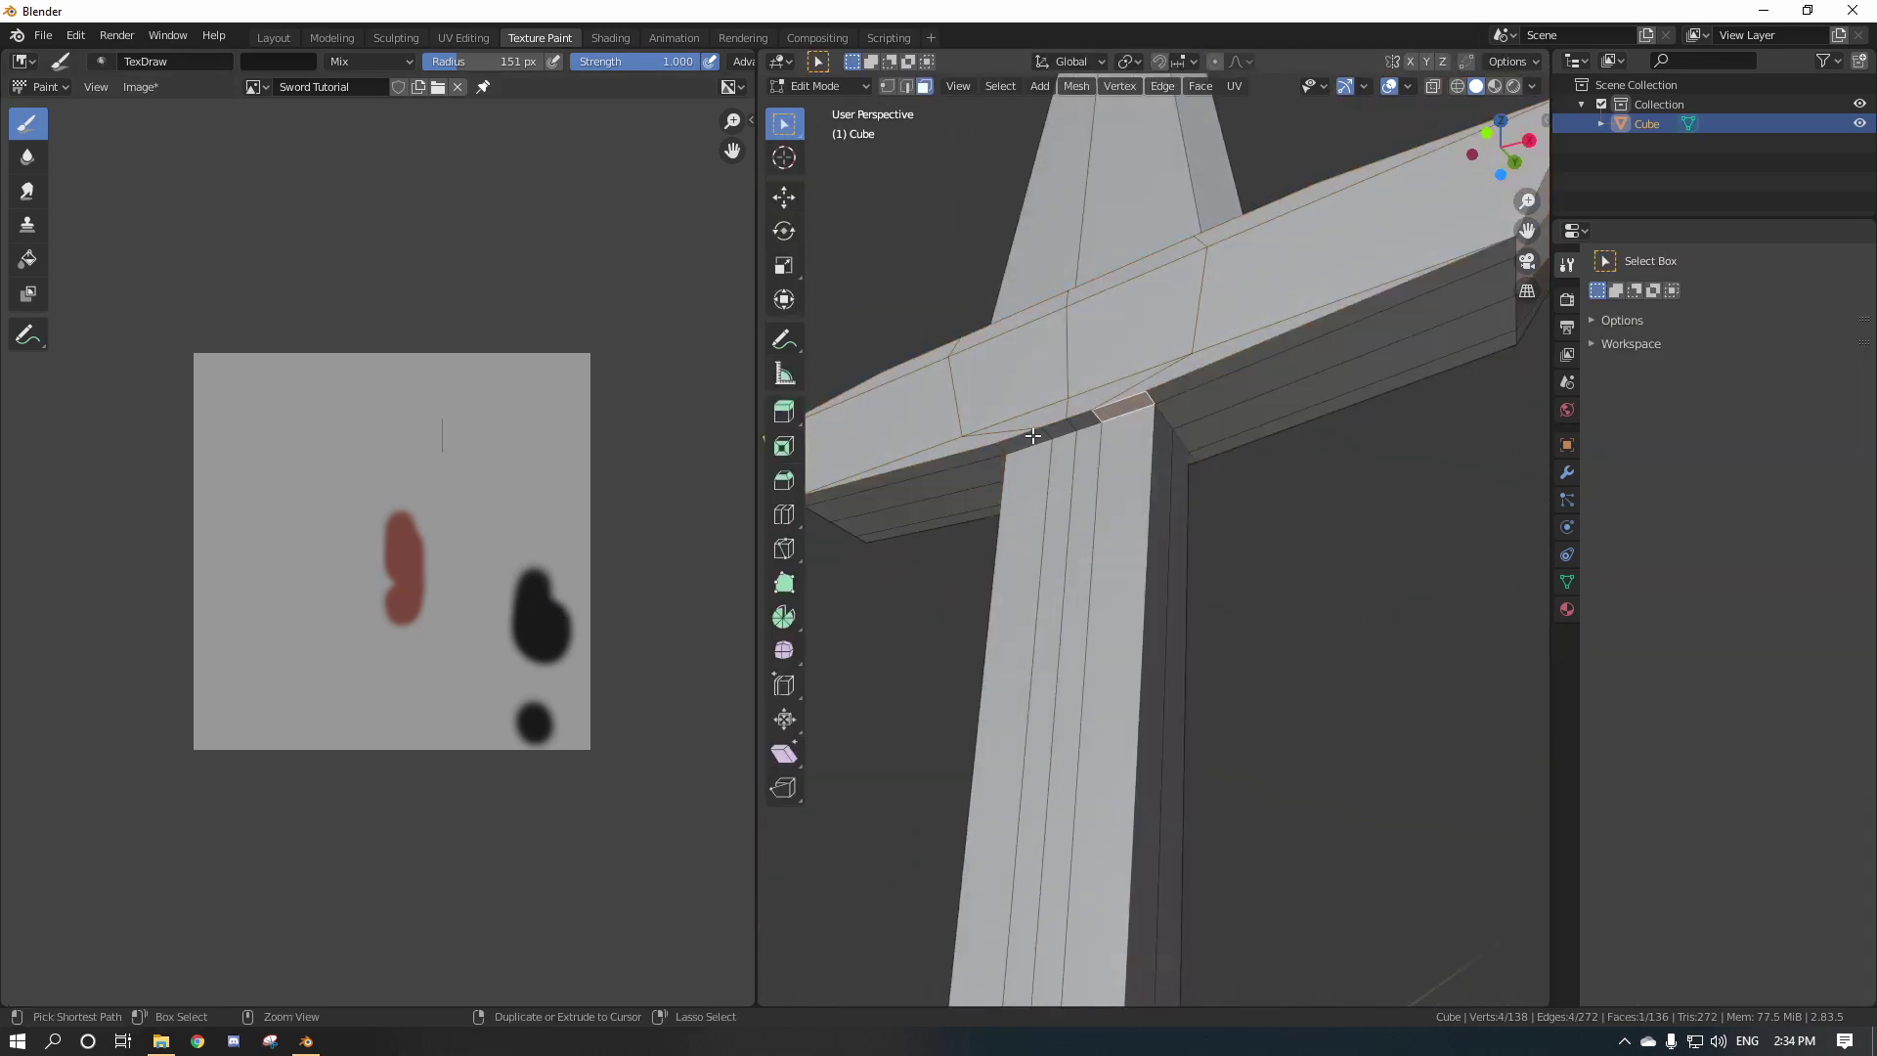
left_click(1025, 440, "ctrl")
middle_click_drag(1188, 543, 1000, 540)
left_click(1024, 582, "ctrl")
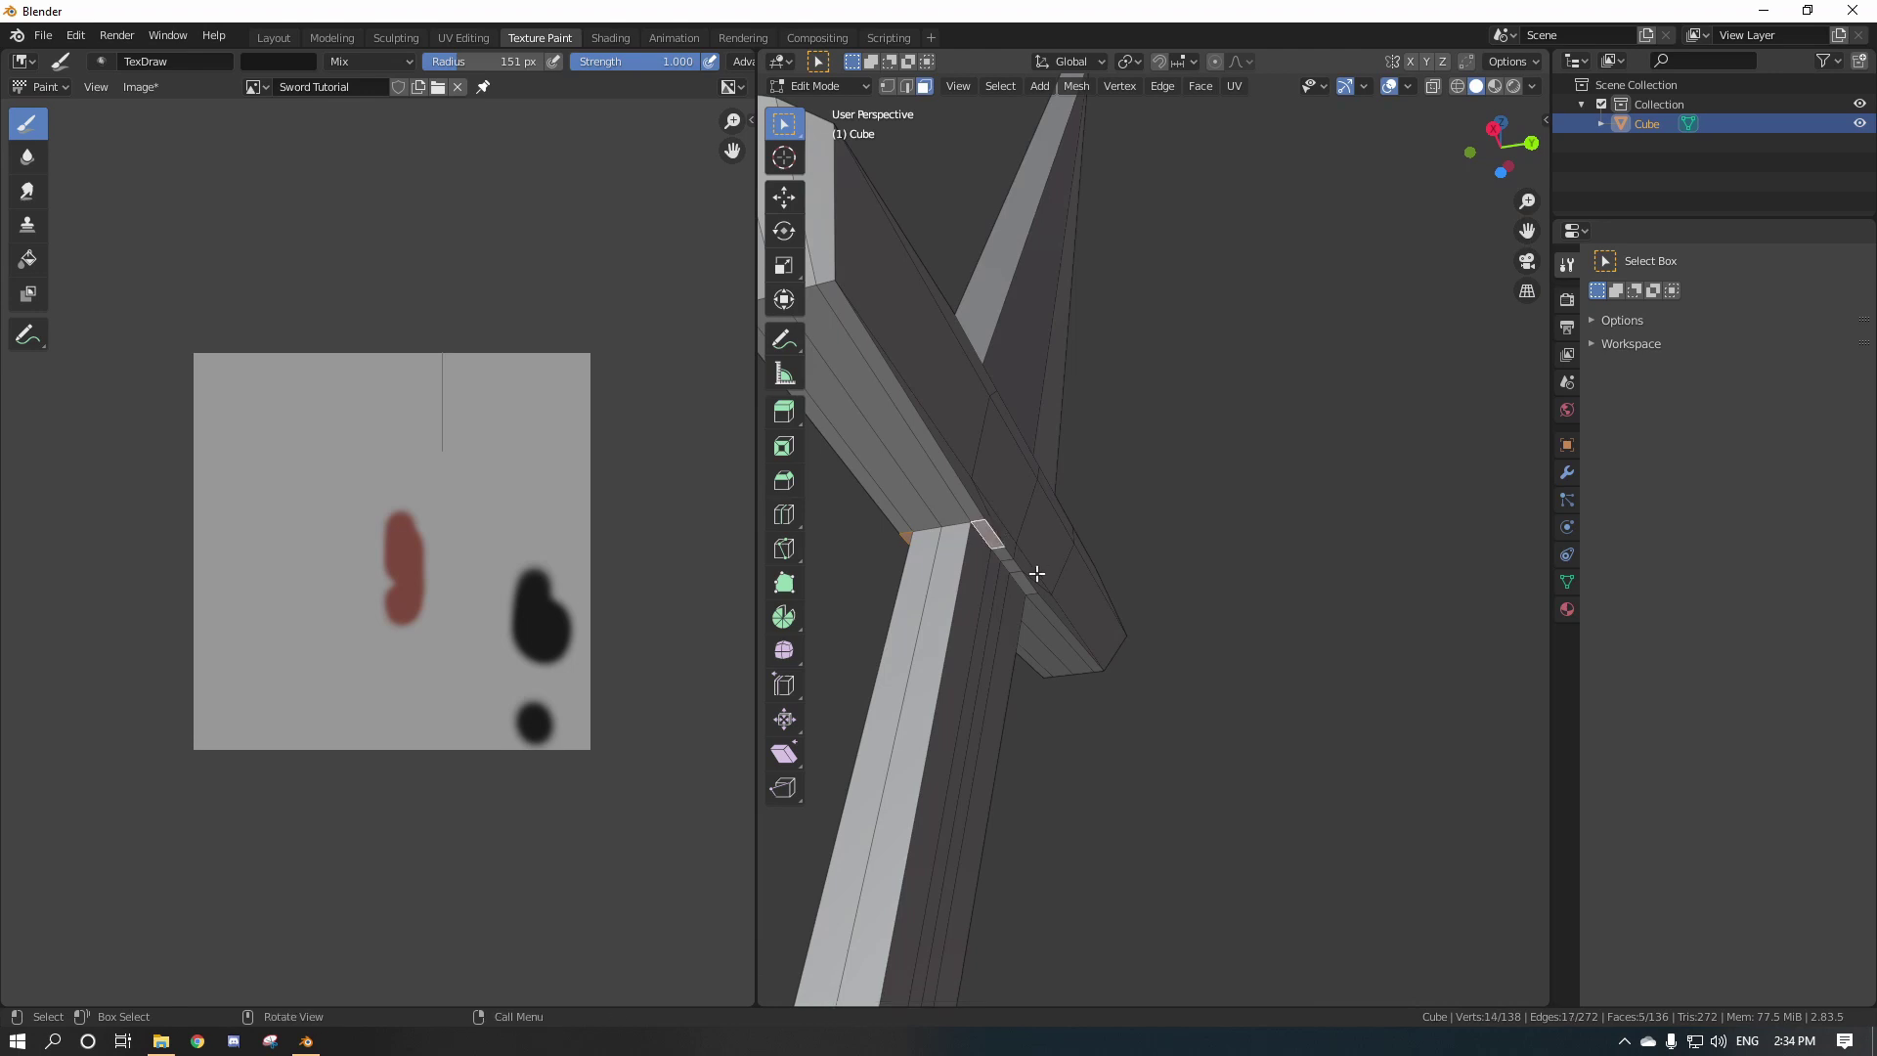
Display the selected strip's UVs over the painted image in the UV Editor.
left_click(22, 61)
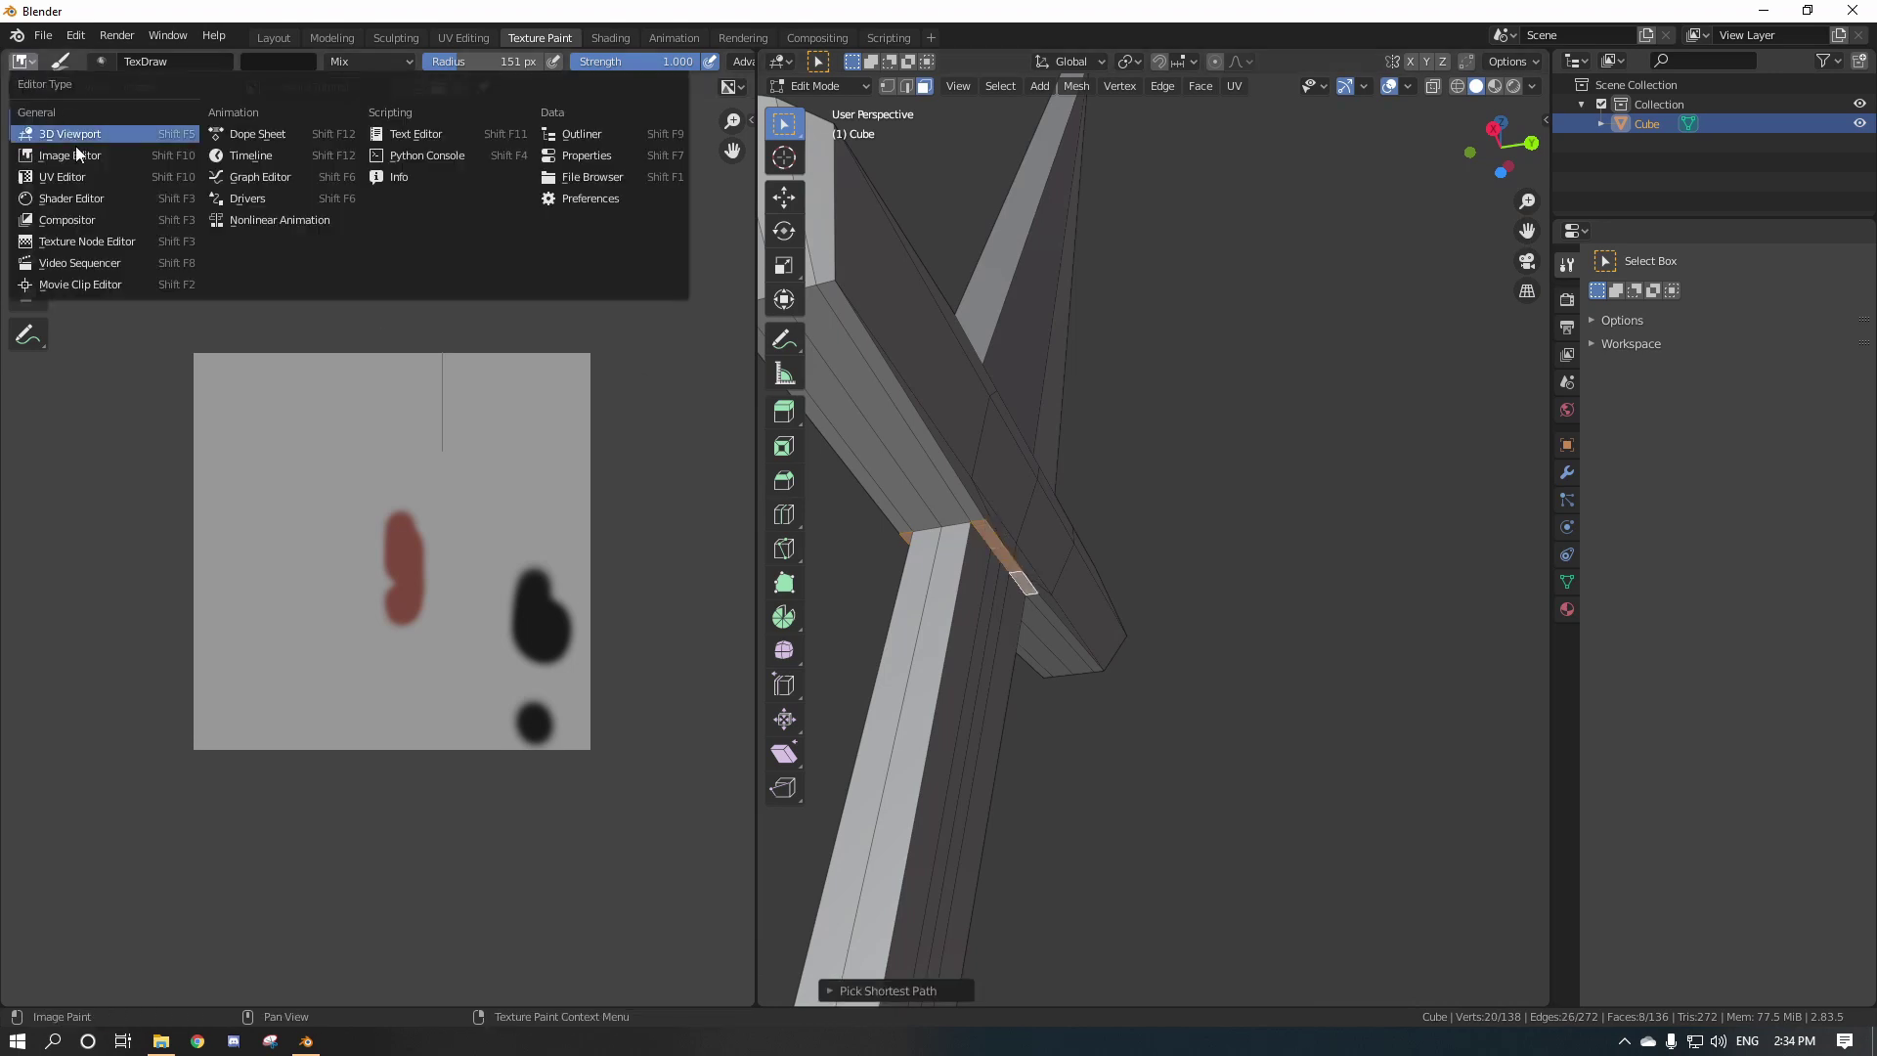
left_click(75, 134)
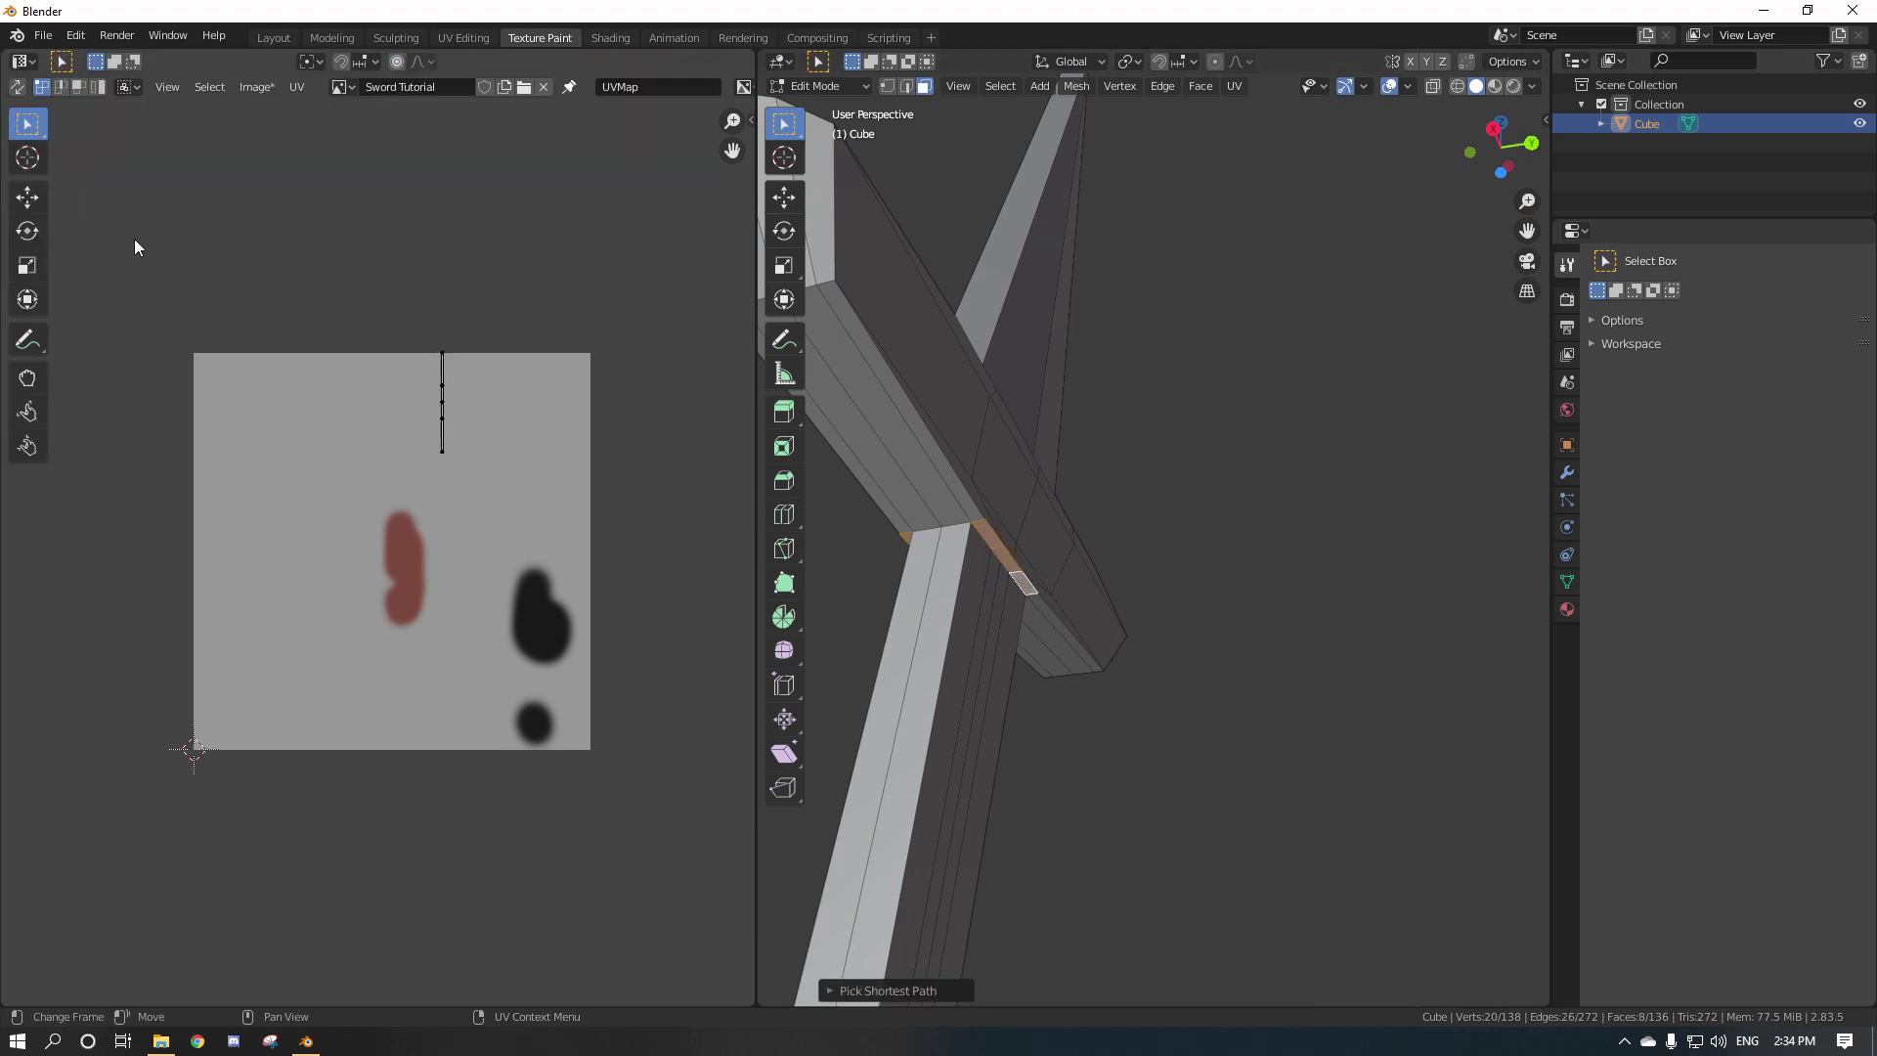
left_click(27, 195)
left_click(36, 137)
Try moving the strip's UVs onto the black crossguard paint, compare them with the whole sword's UVs, and undo the move.
left_click_drag(433, 341, 436, 370)
left_click_drag(459, 444, 553, 620)
left_click(27, 198)
key("a")
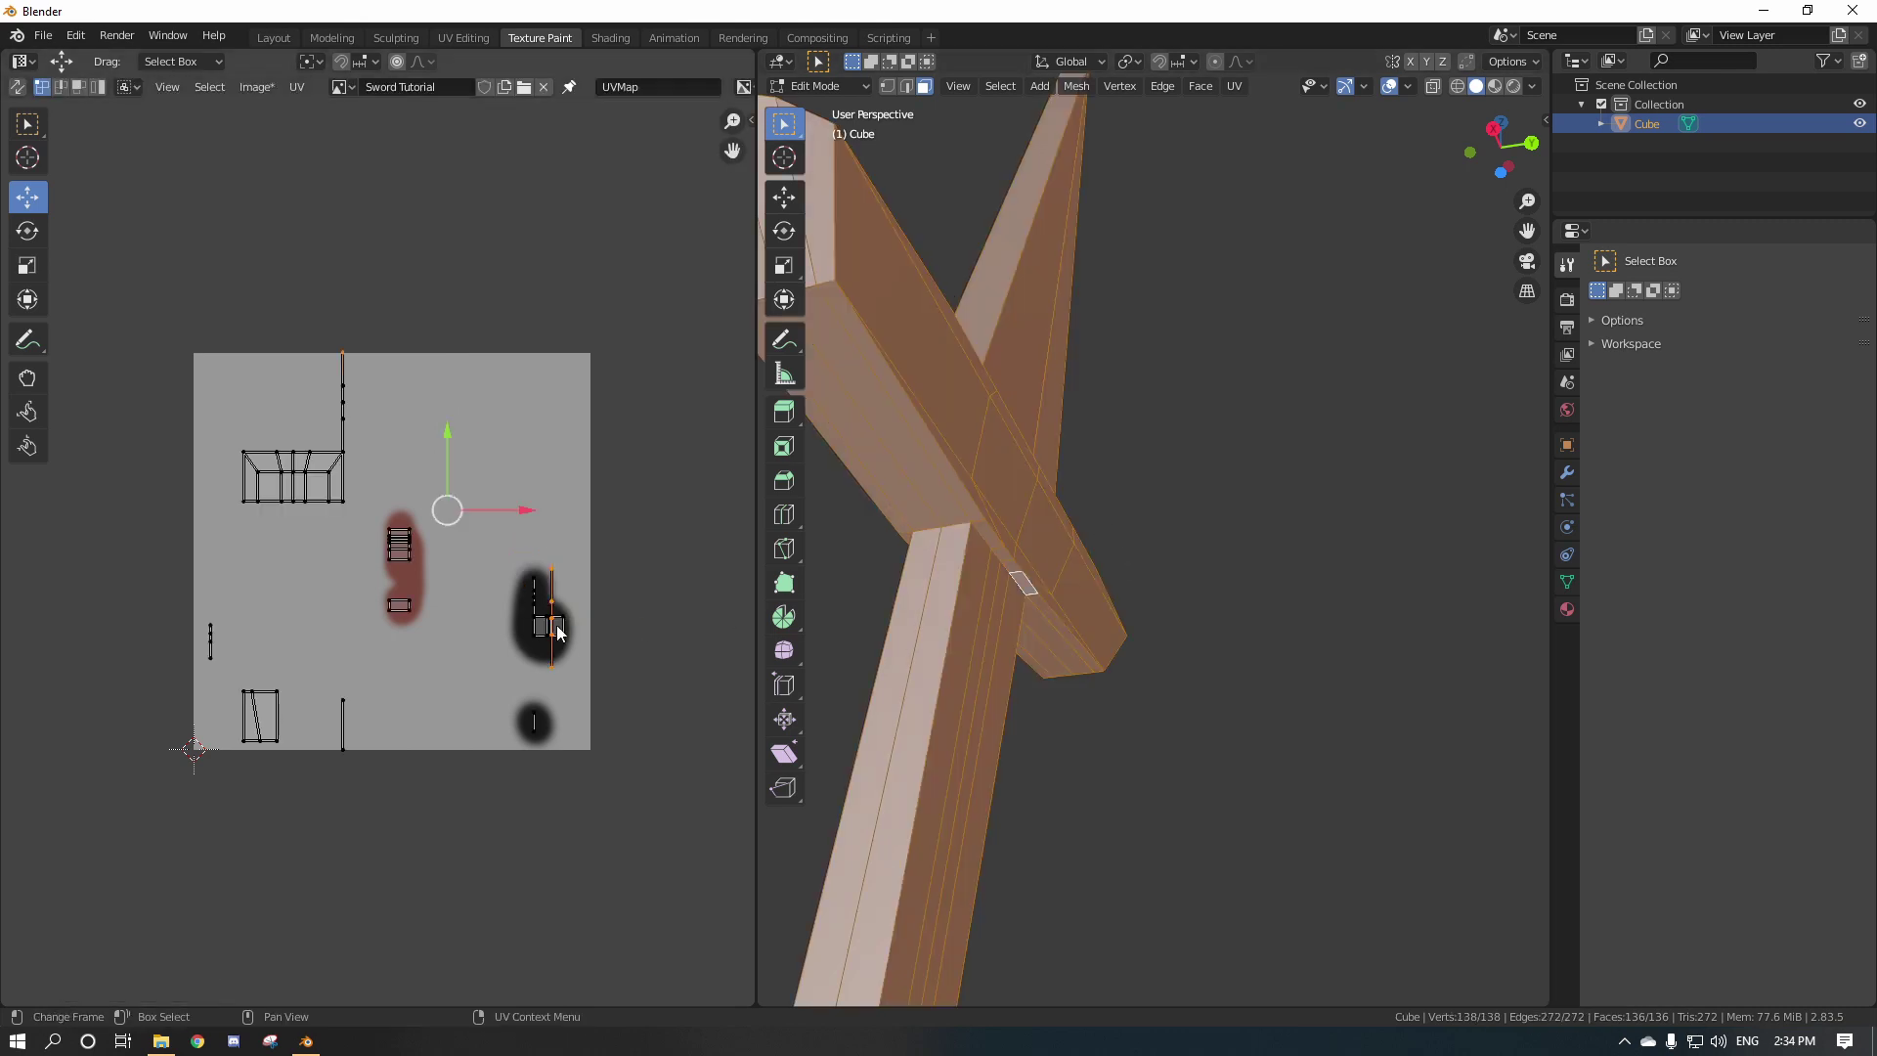
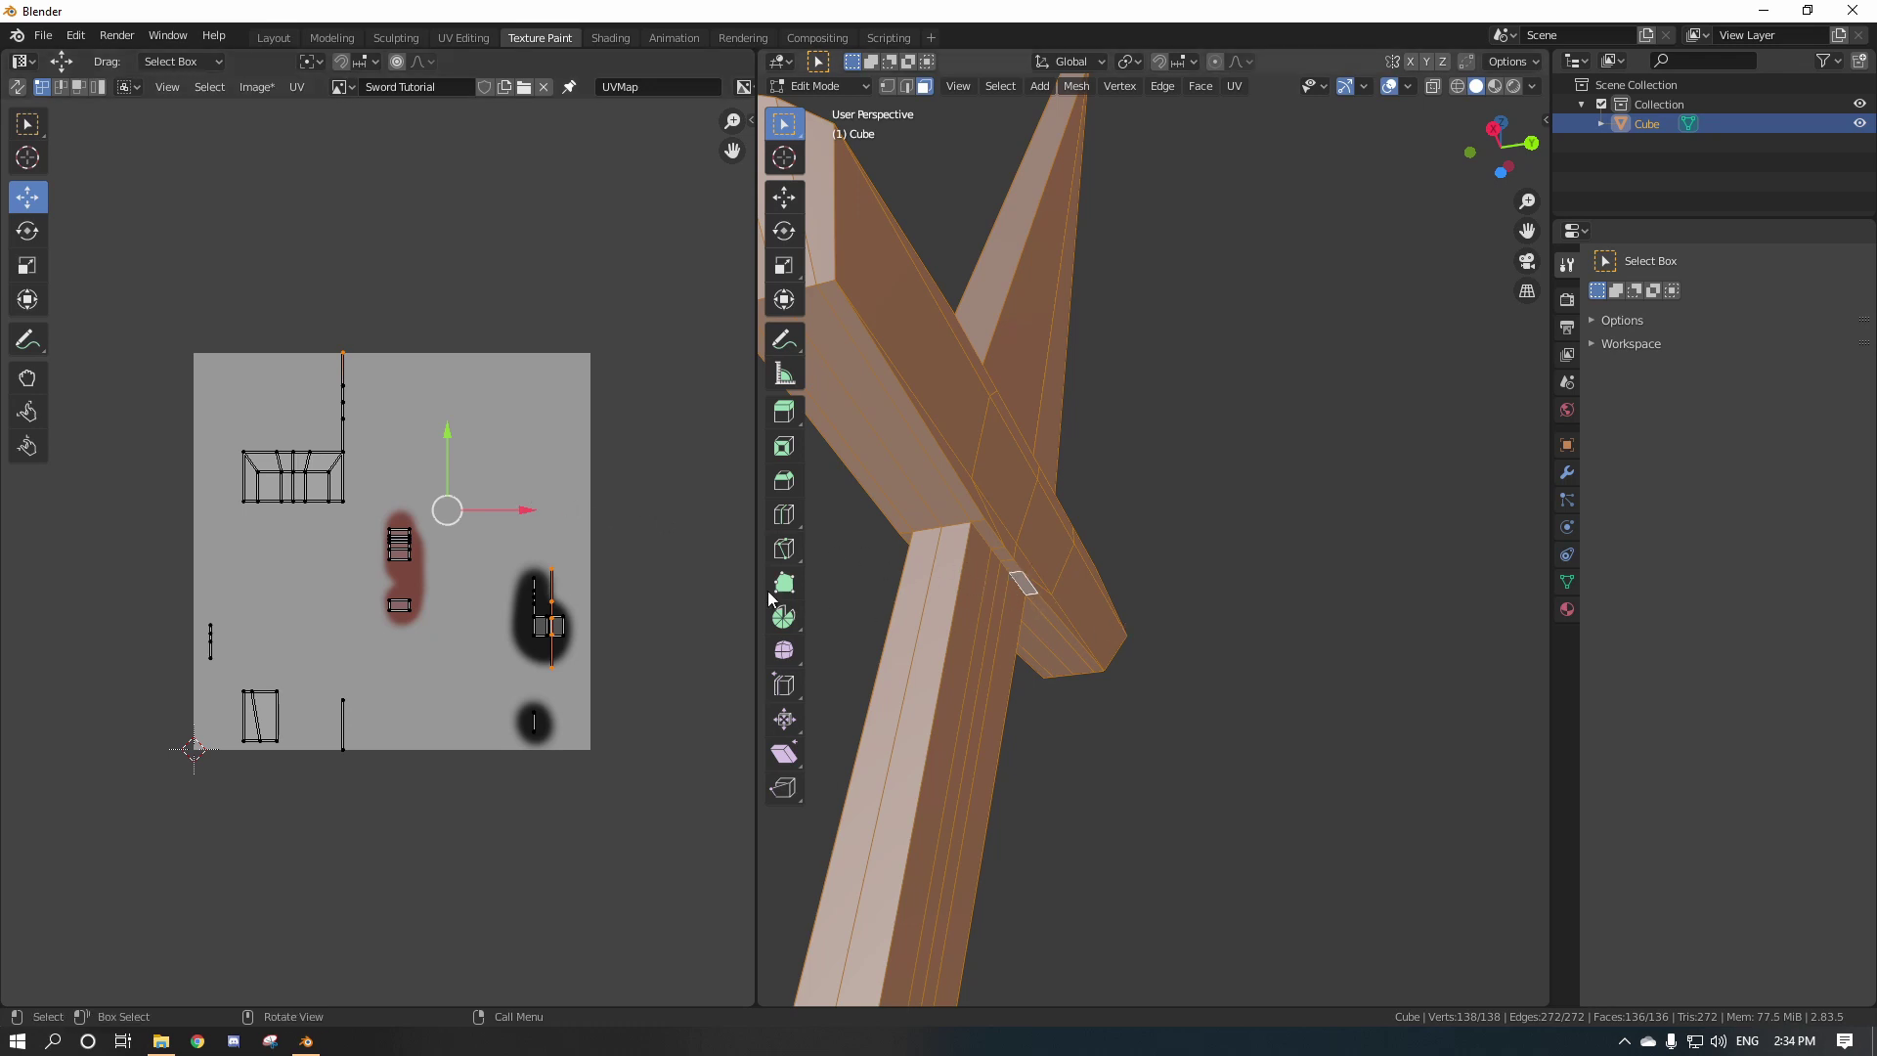
key("a")
left_click(562, 562)
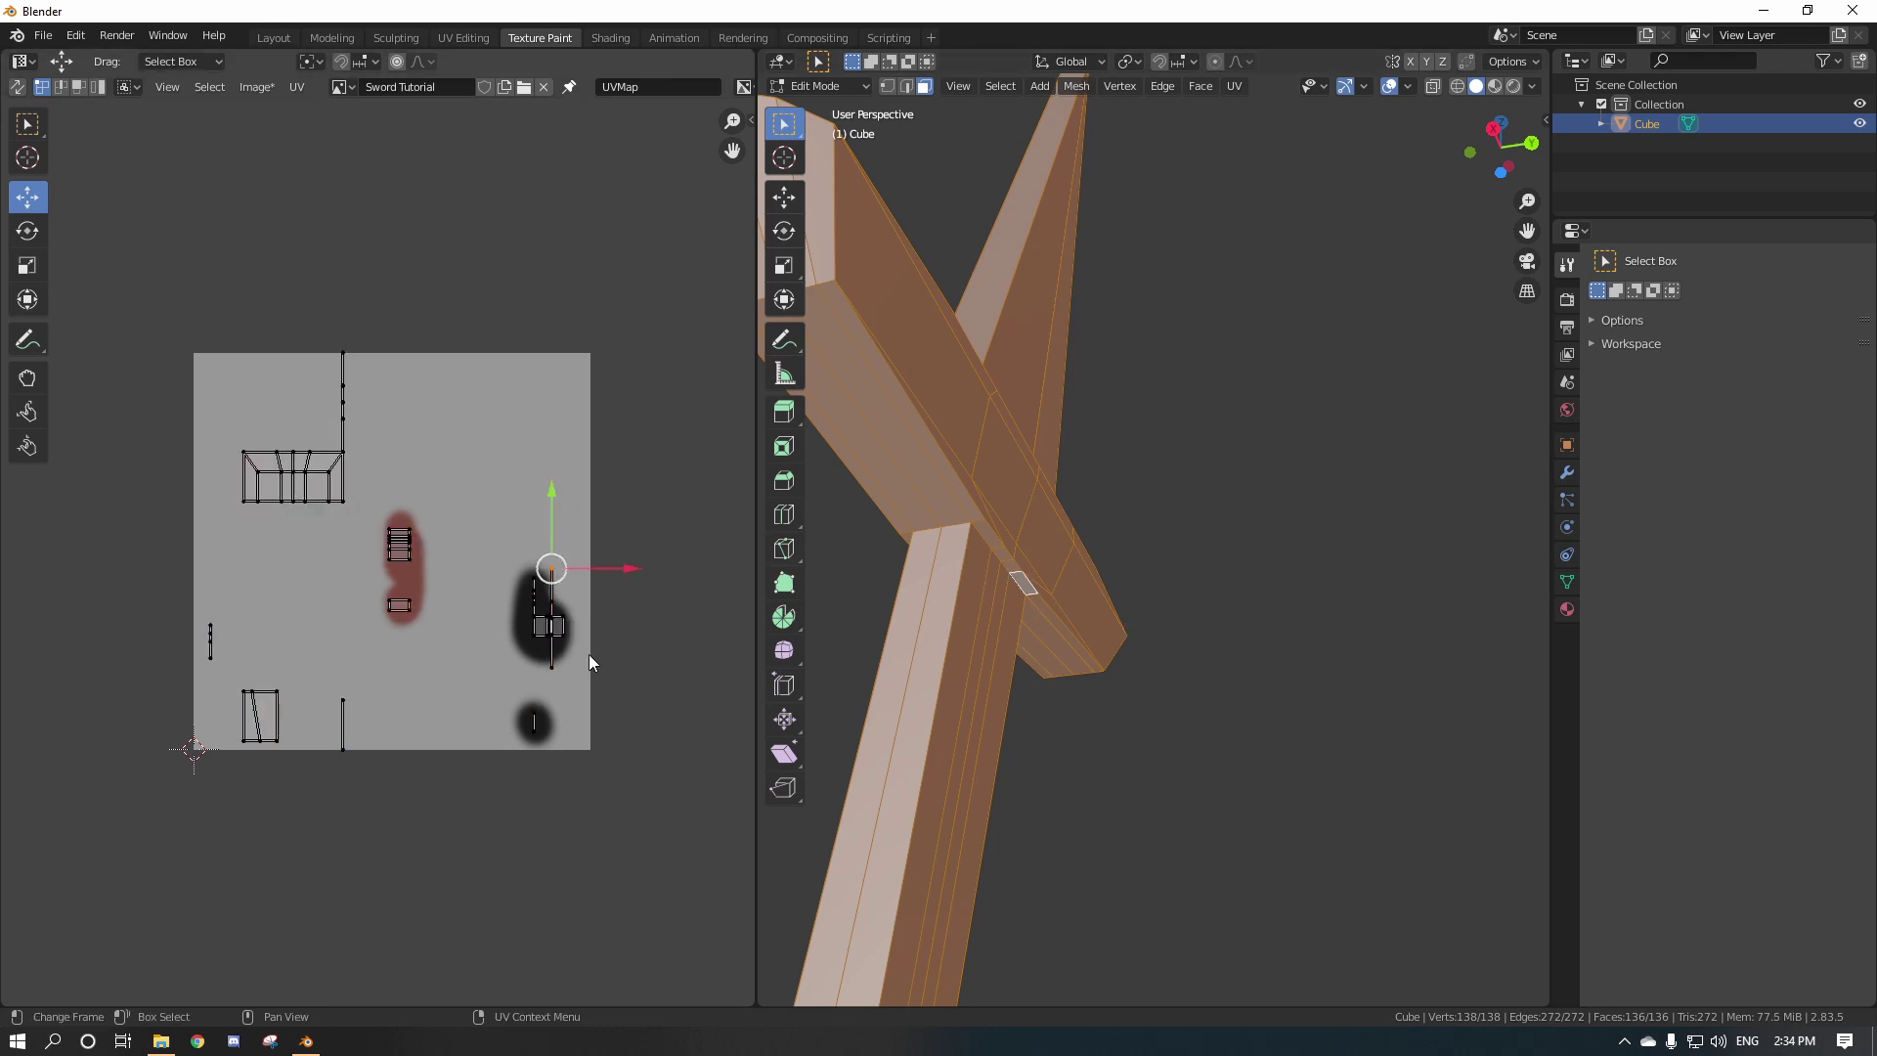
key("a")
left_click(538, 616)
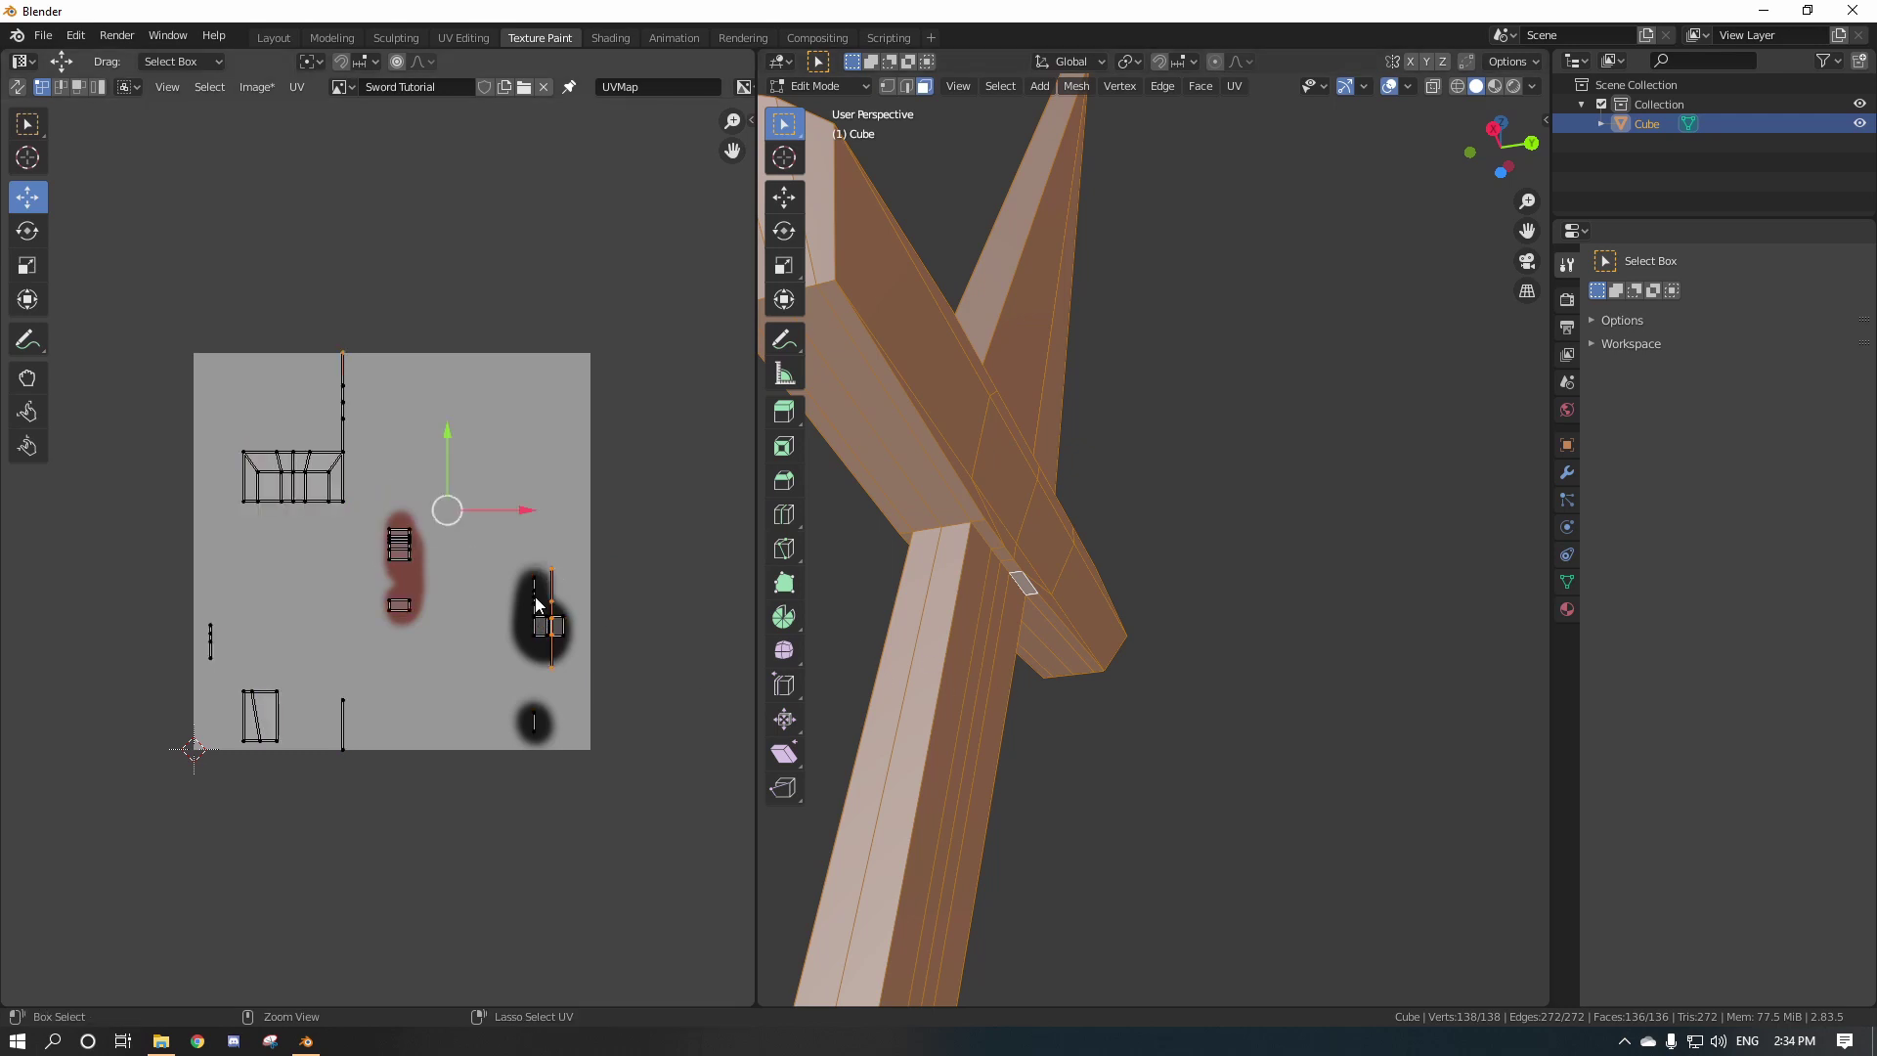
key("ctrl+z")
key("ctrl+z")
Move the strip's UVs onto the left edge of the black paint, select all faces, and return the sword to Texture Paint mode.
left_click_drag(441, 403, 523, 615)
key("a")
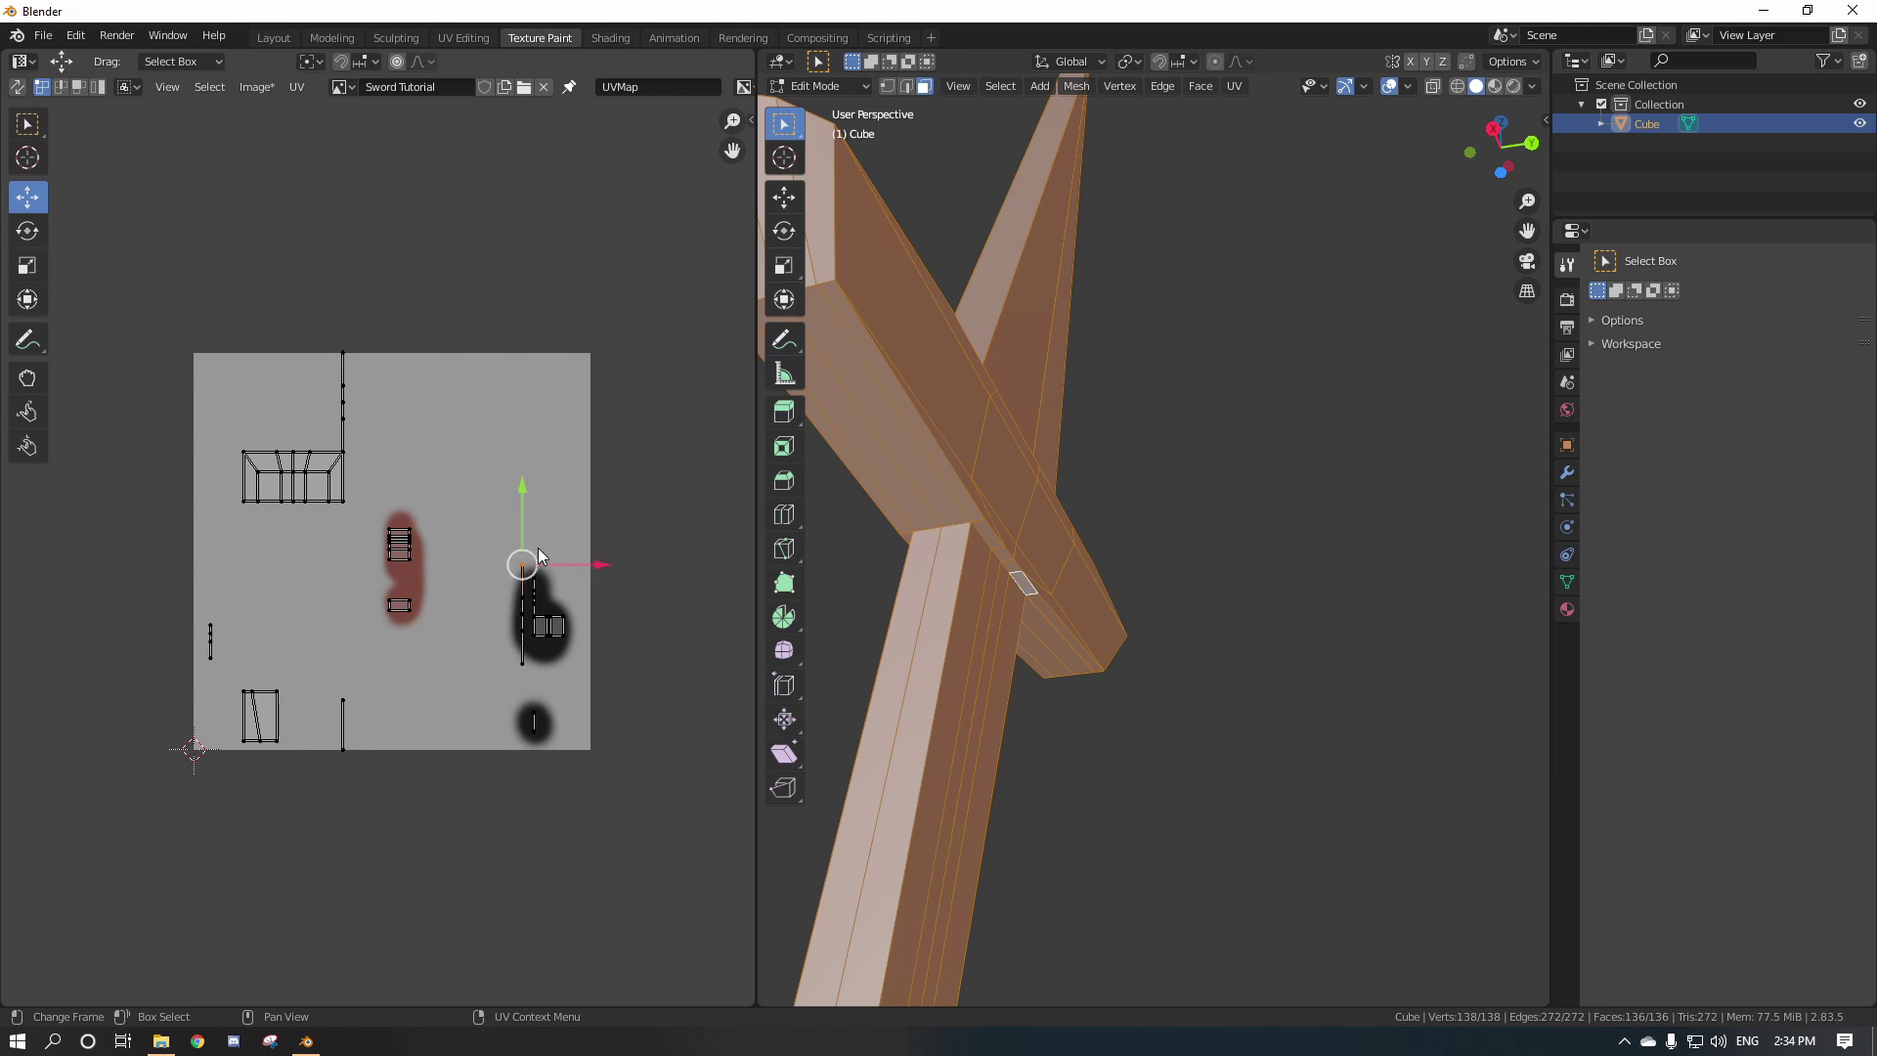
key("Tab")
mouse_move(1198, 537)
middle_mouse_down()
mouse_move(1245, 596)
mouse_move(1040, 520)
mouse_move(818, 616)
middle_mouse_up()
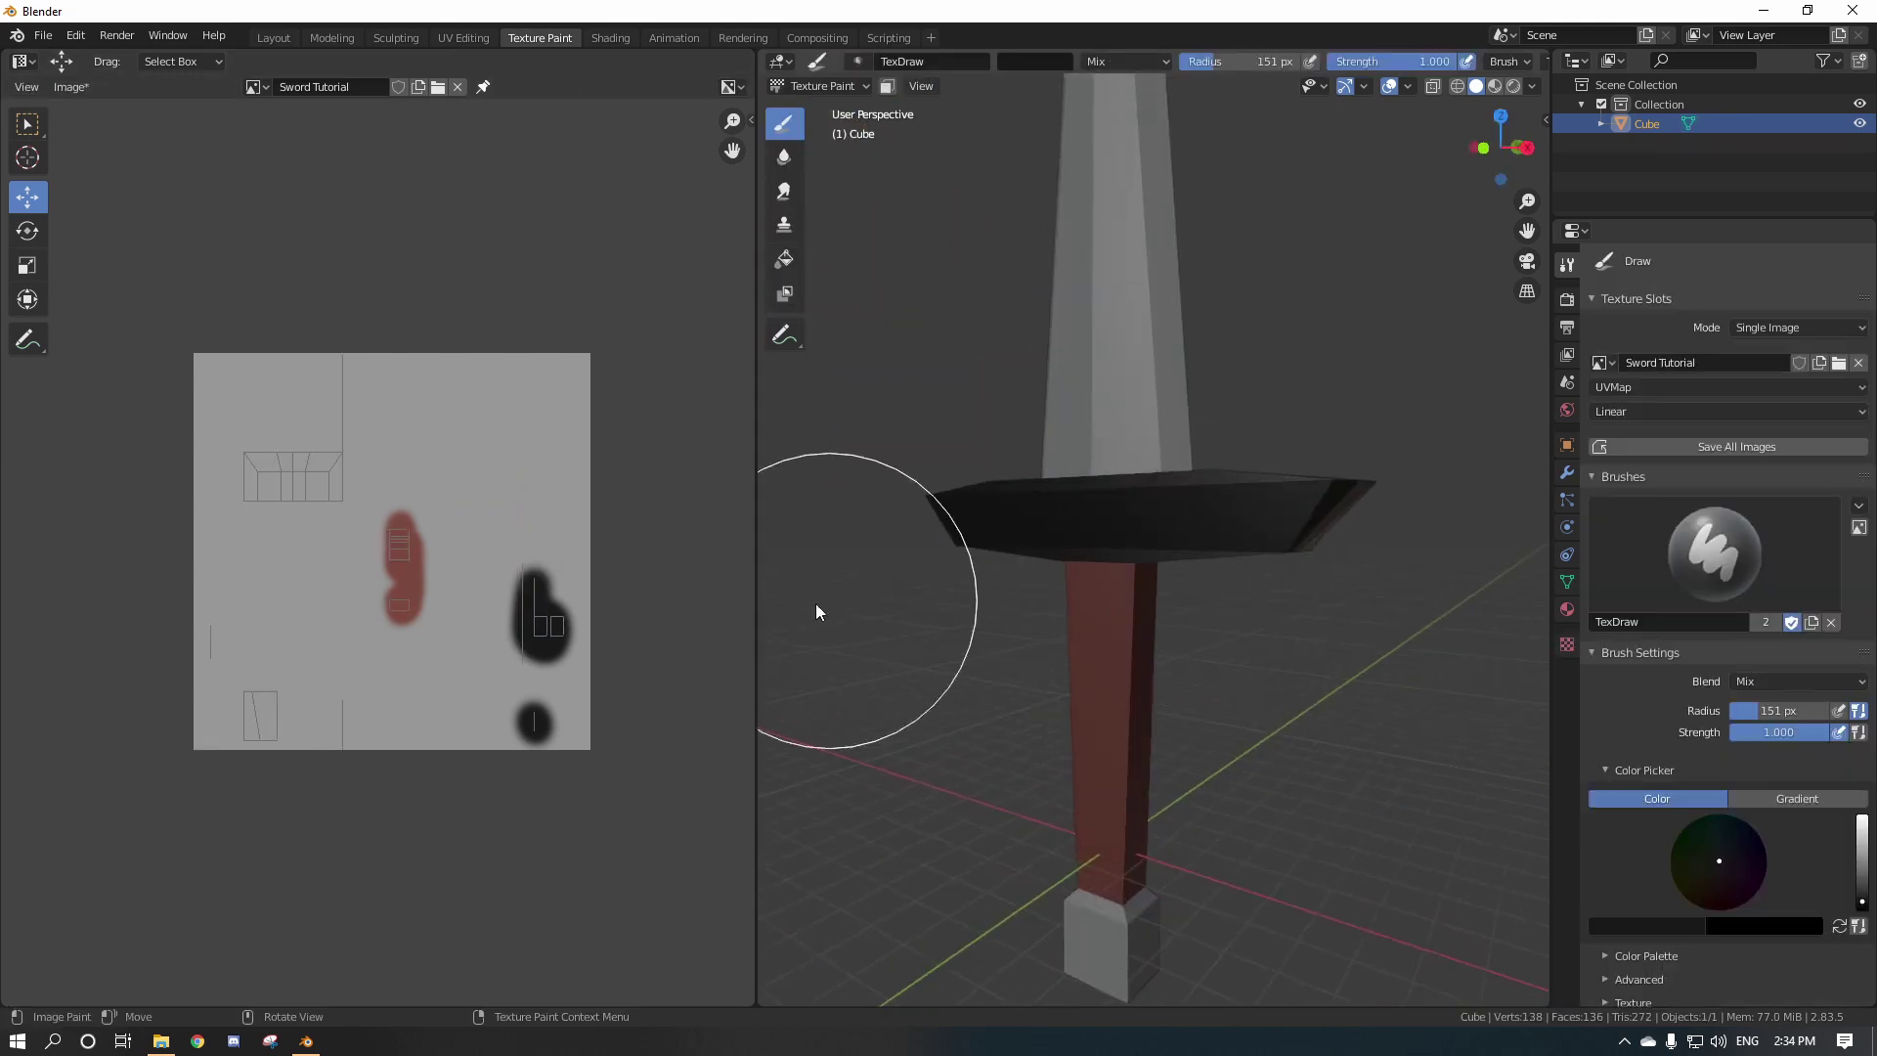
Switch the UV area back to the Image Editor and extend the black paint over the upper end of the moved strip's UVs.
left_click(22, 62)
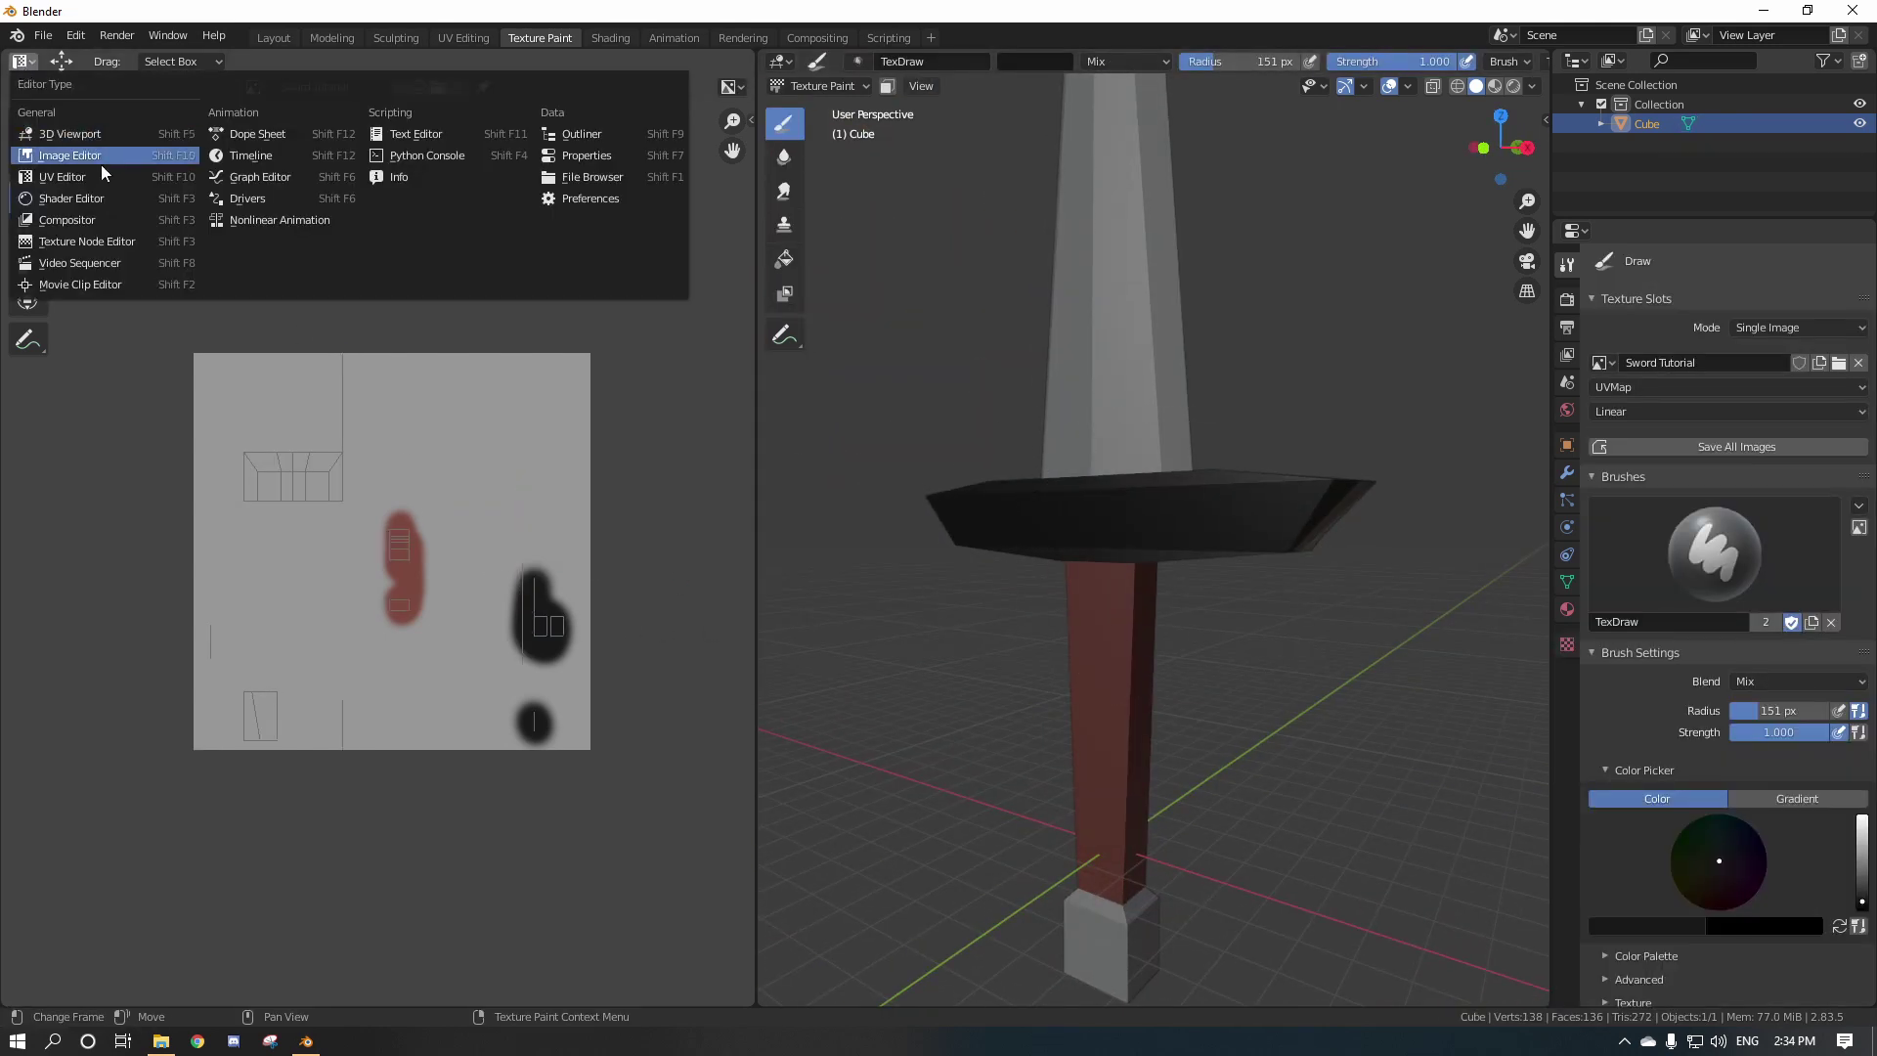
left_click(21, 63)
left_click(21, 62)
left_click(51, 139)
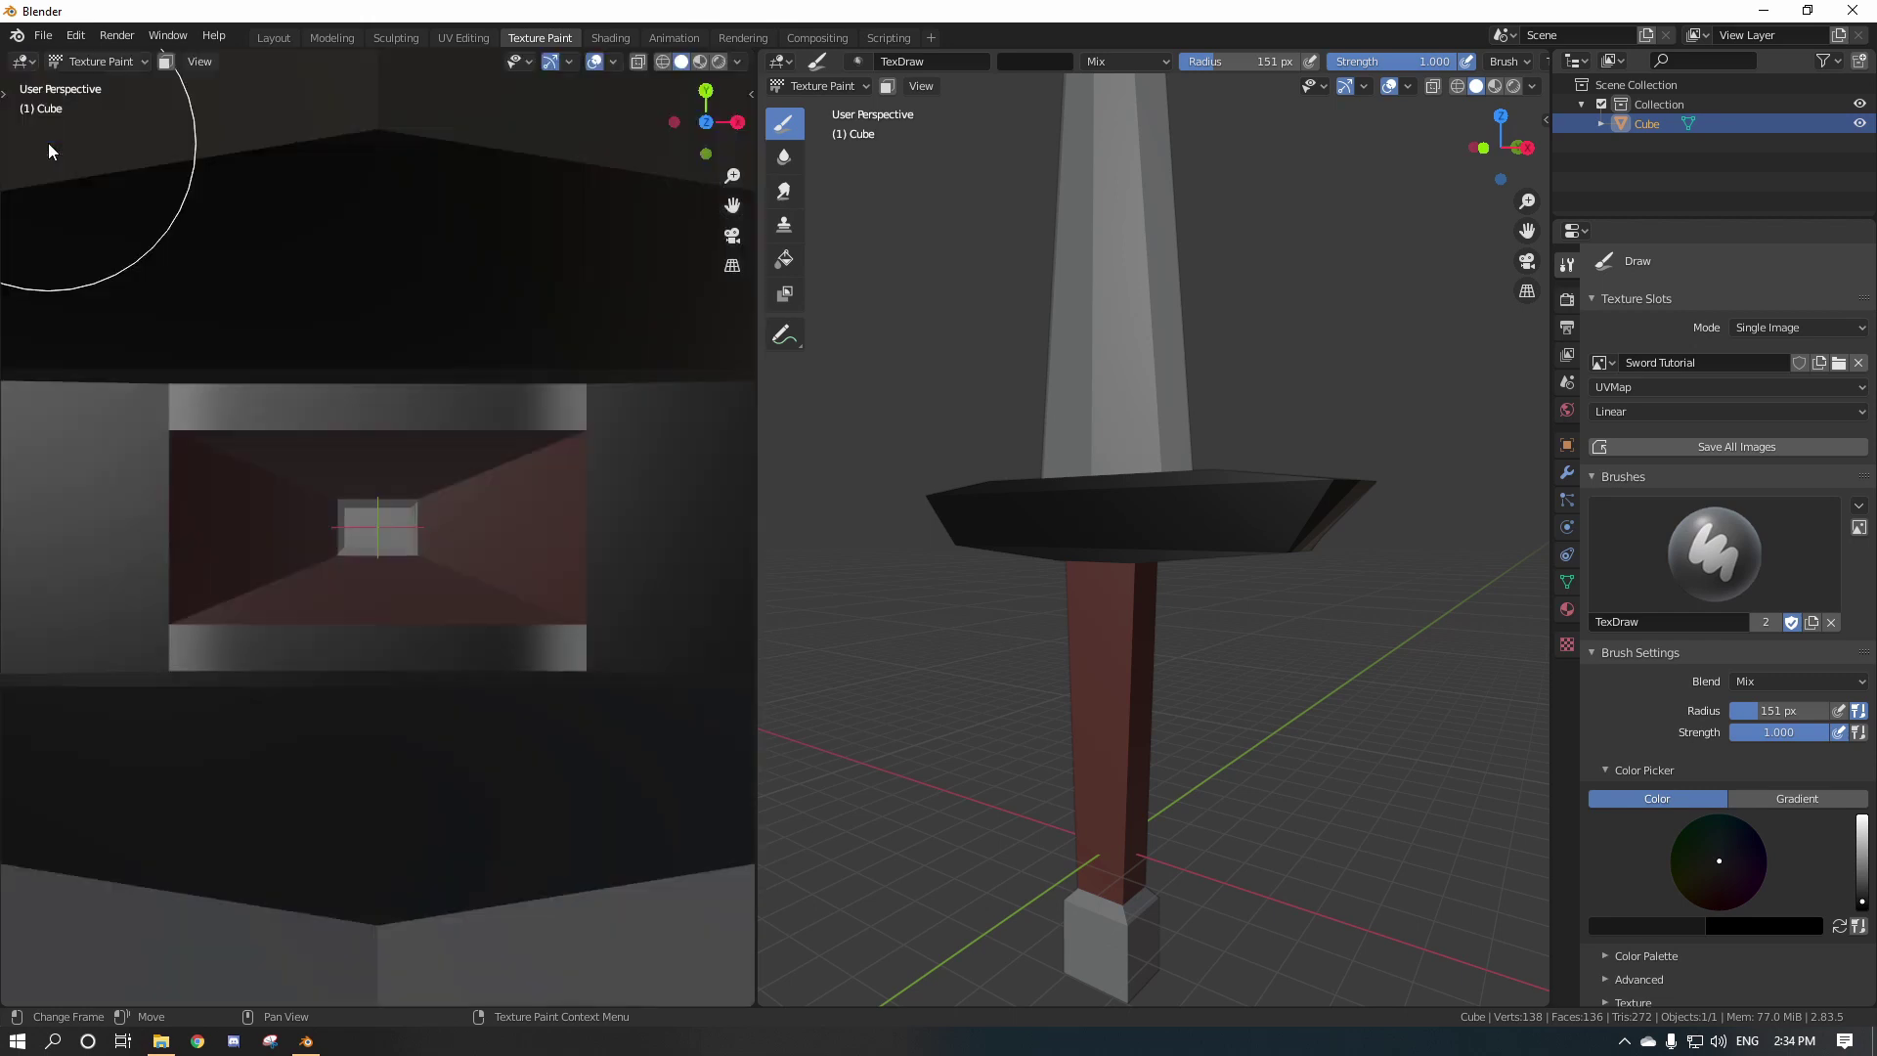
left_click(21, 62)
left_click(68, 155)
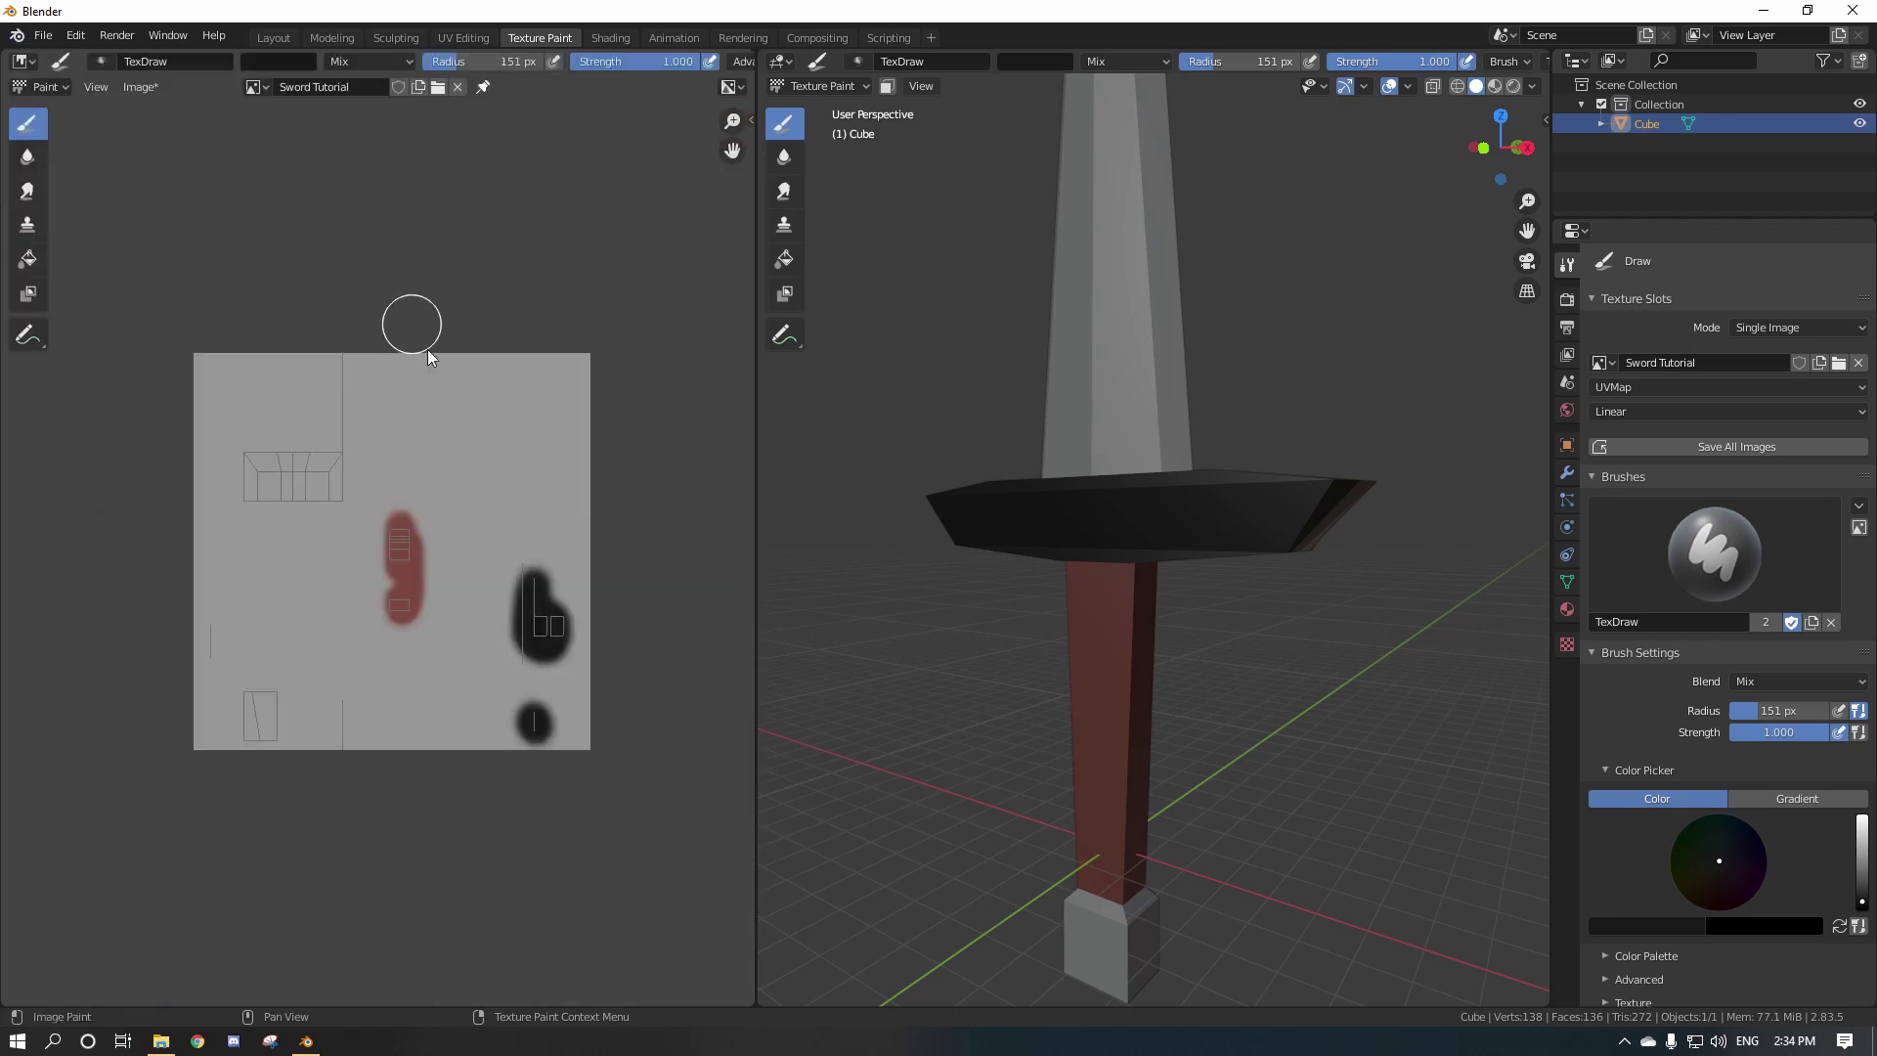
mouse_move(521, 577)
left_mouse_down()
mouse_move(532, 641)
mouse_move(521, 577)
left_mouse_up()
mouse_move(1131, 637)
middle_mouse_down()
mouse_move(1081, 537)
mouse_move(900, 474)
mouse_move(820, 653)
mouse_move(1129, 677)
mouse_move(1247, 514)
mouse_move(1161, 454)
mouse_move(1117, 700)
mouse_move(1172, 516)
mouse_move(1253, 514)
mouse_move(999, 595)
mouse_move(1120, 432)
mouse_move(1155, 598)
mouse_move(870, 578)
mouse_move(833, 432)
mouse_move(791, 475)
mouse_move(1115, 419)
mouse_move(1102, 469)
mouse_move(1030, 557)
mouse_move(1077, 495)
mouse_move(1190, 503)
middle_mouse_up()
scroll(1171, 514, "down", 6)
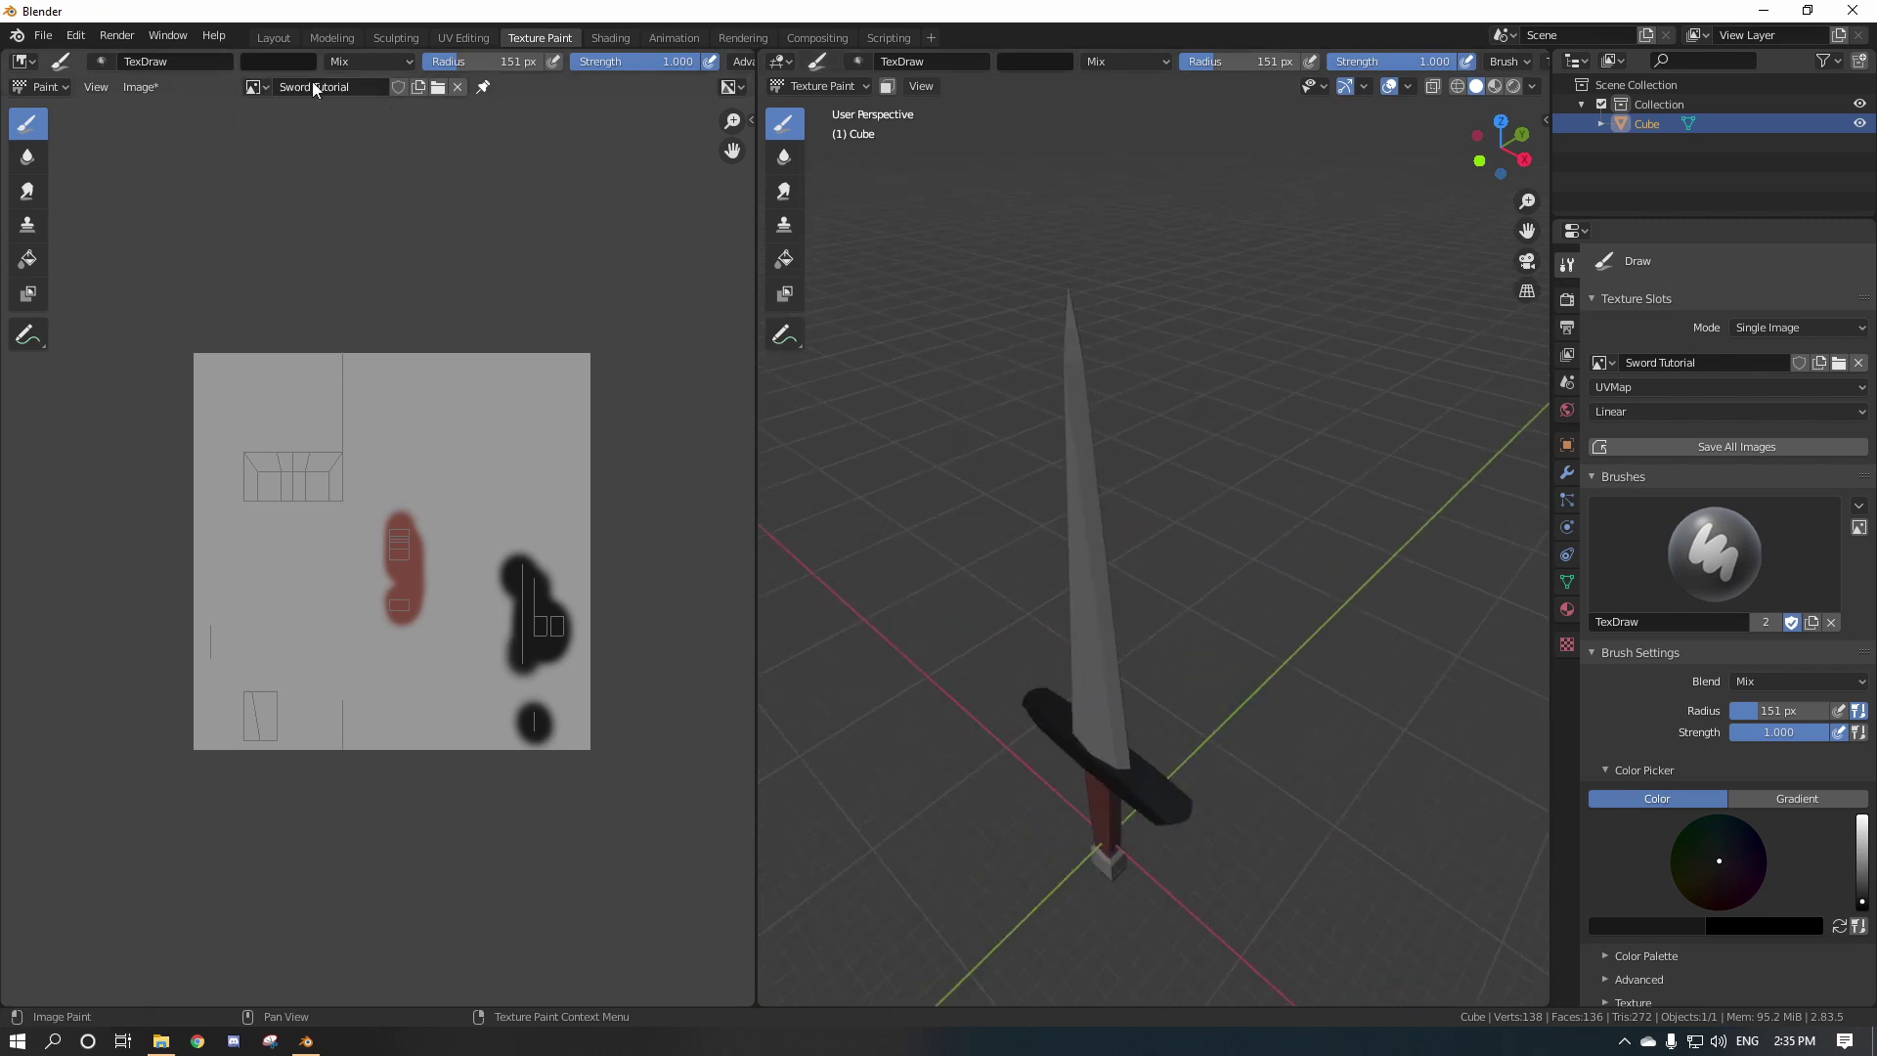
Save the painted image as a PNG named "Sword Tutorial Texture" in the Desktop's Blender Textures folder.
left_click(141, 87)
left_click(140, 90)
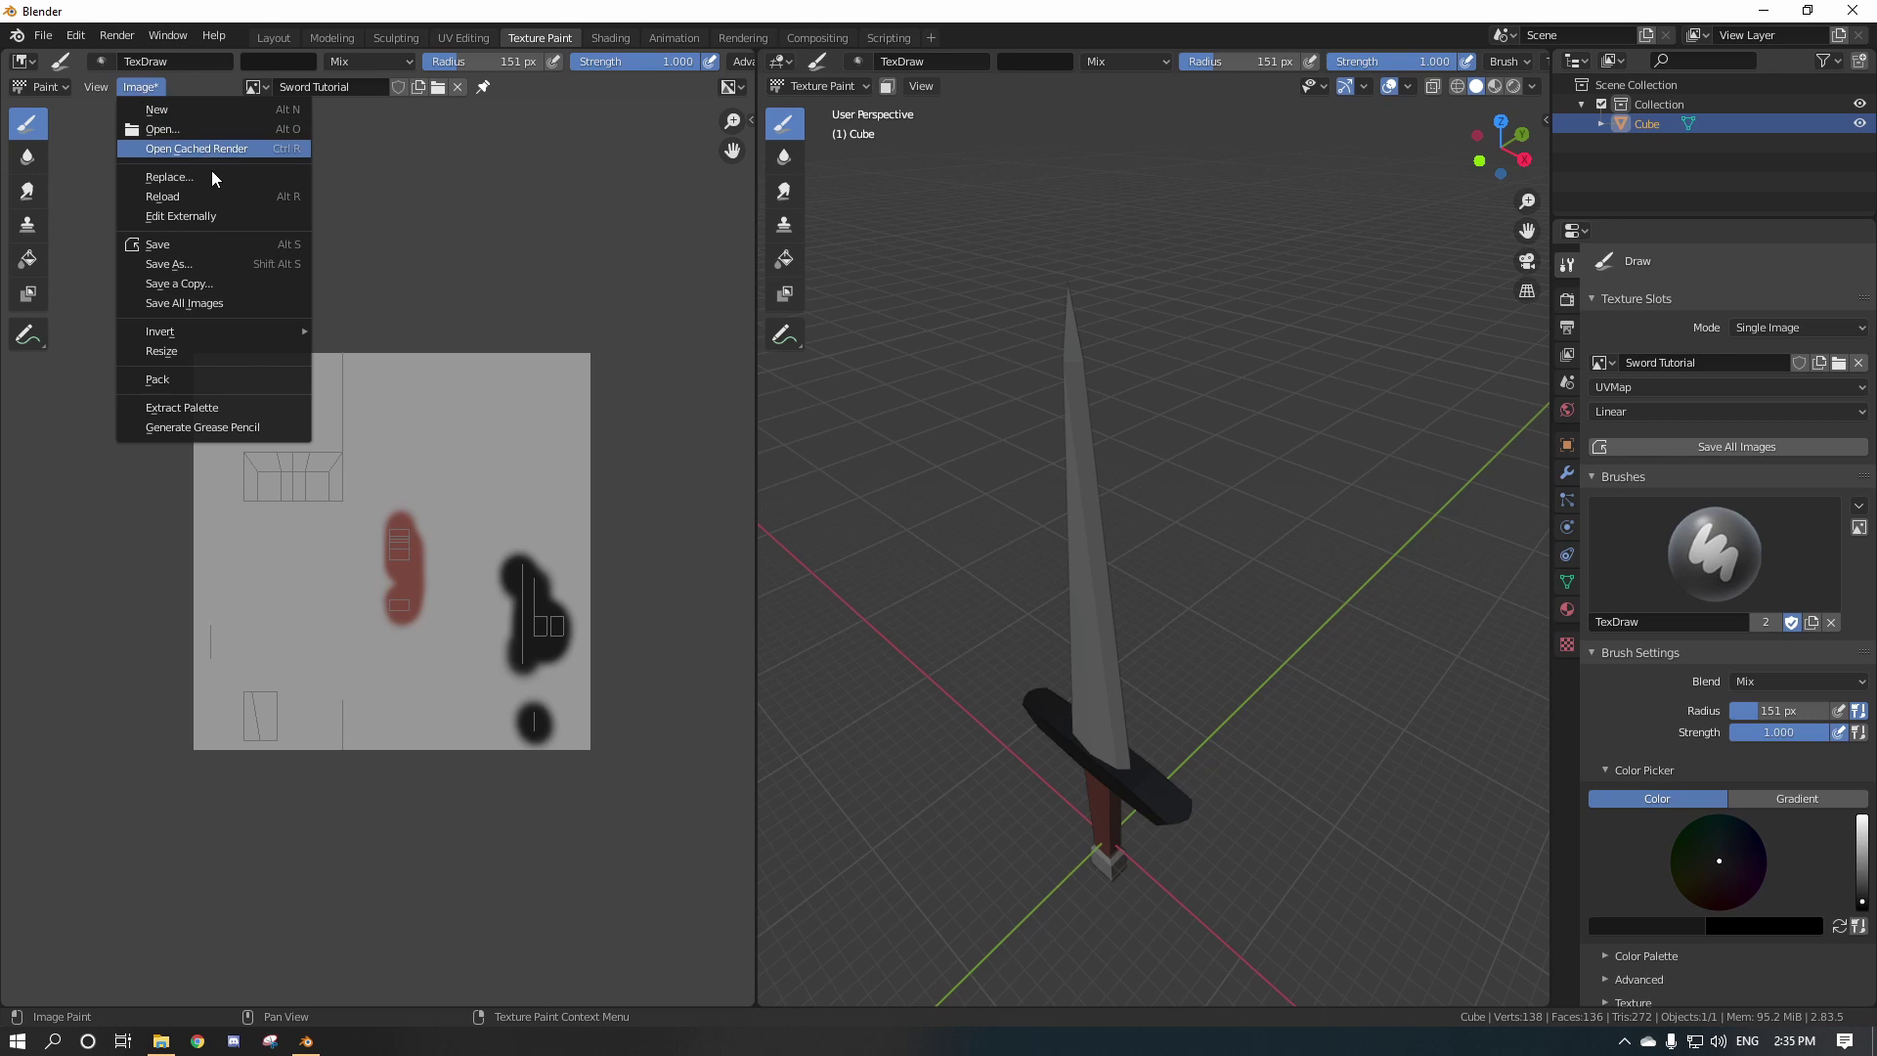
left_click(178, 268)
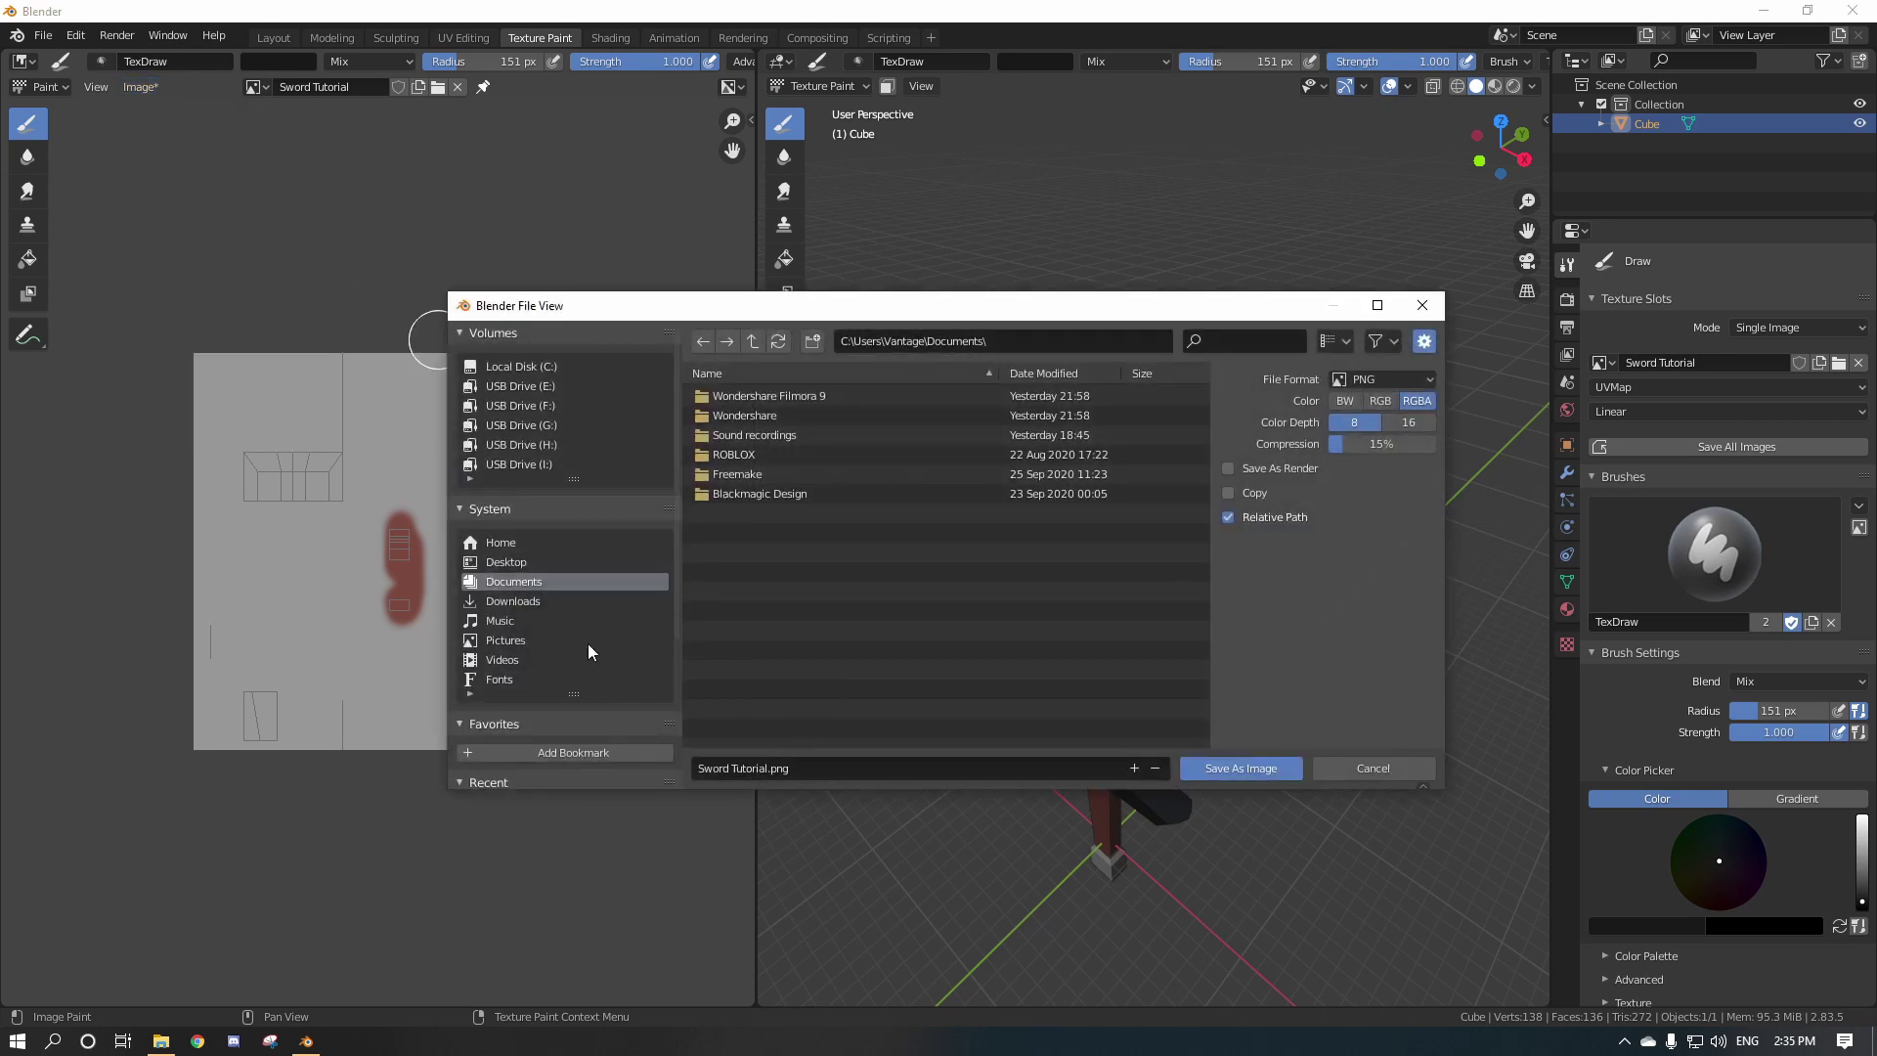
left_click(552, 565)
left_click(743, 556)
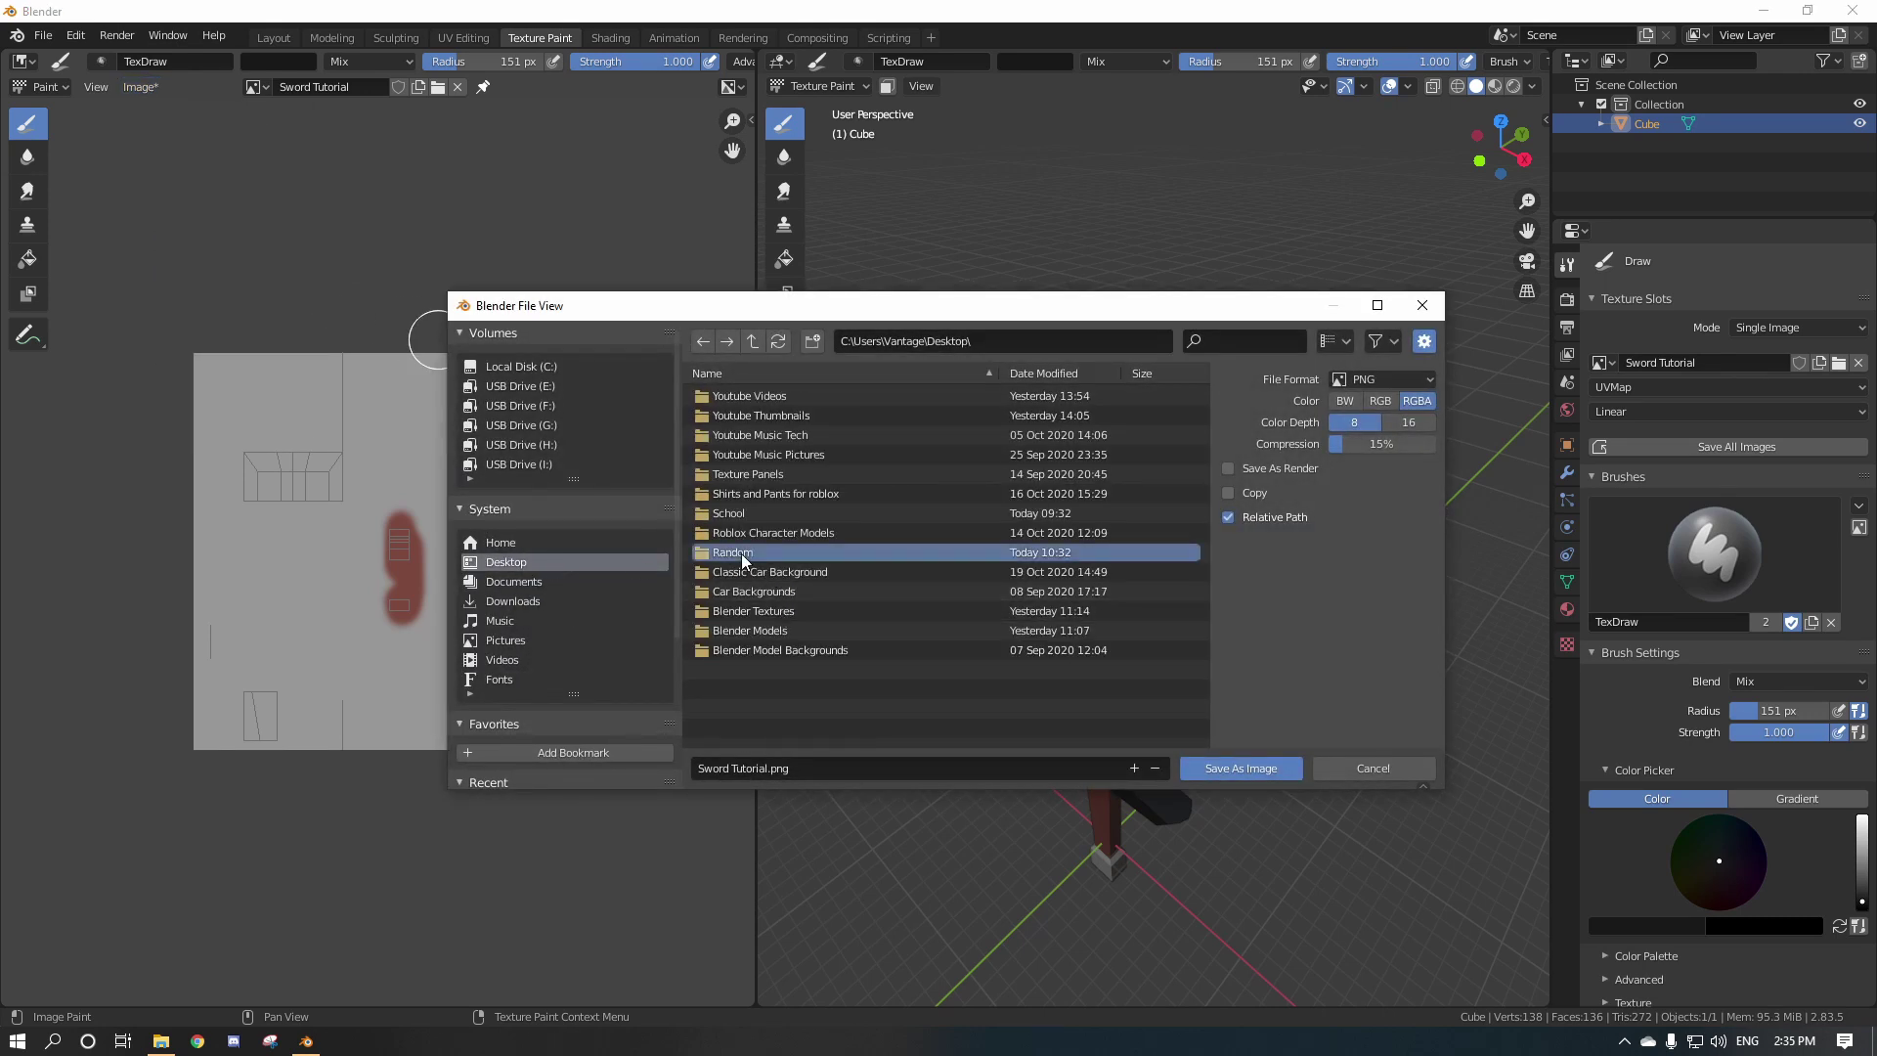
double_click(743, 555)
left_click(505, 563)
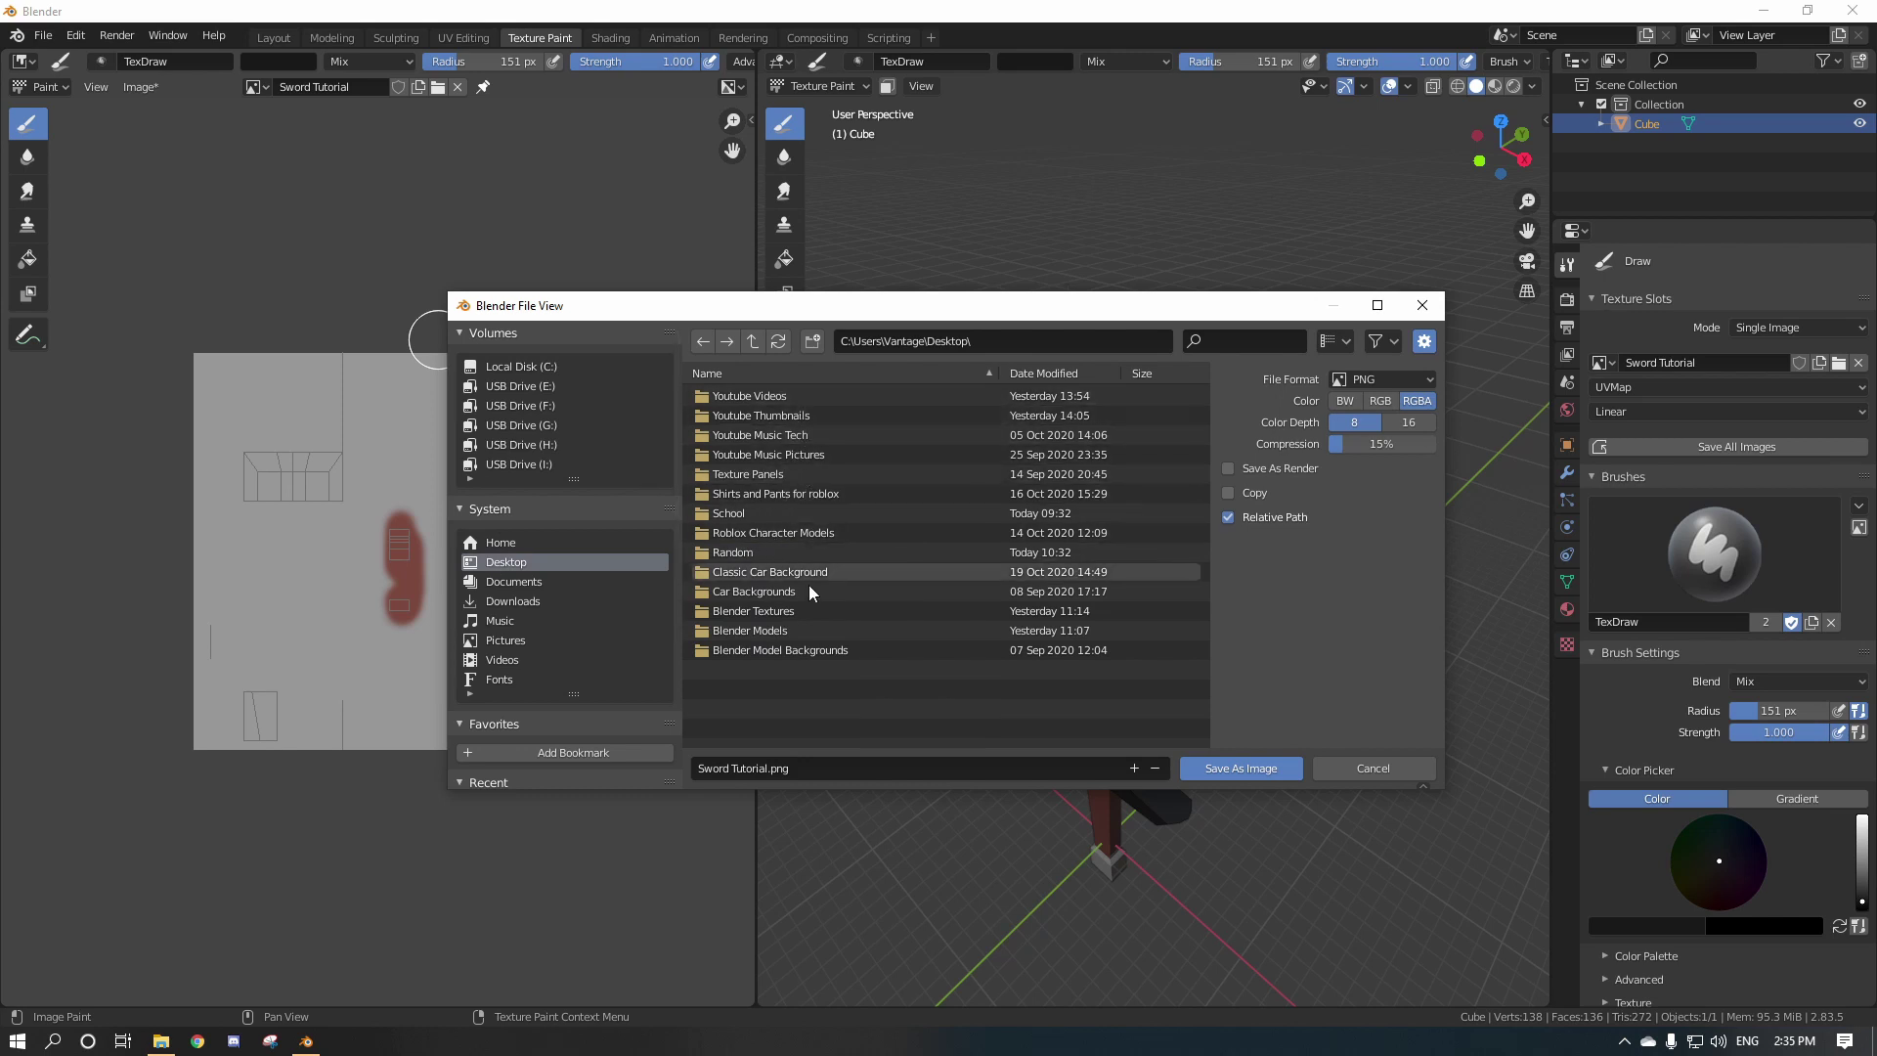
double_click(787, 612)
left_click(792, 772)
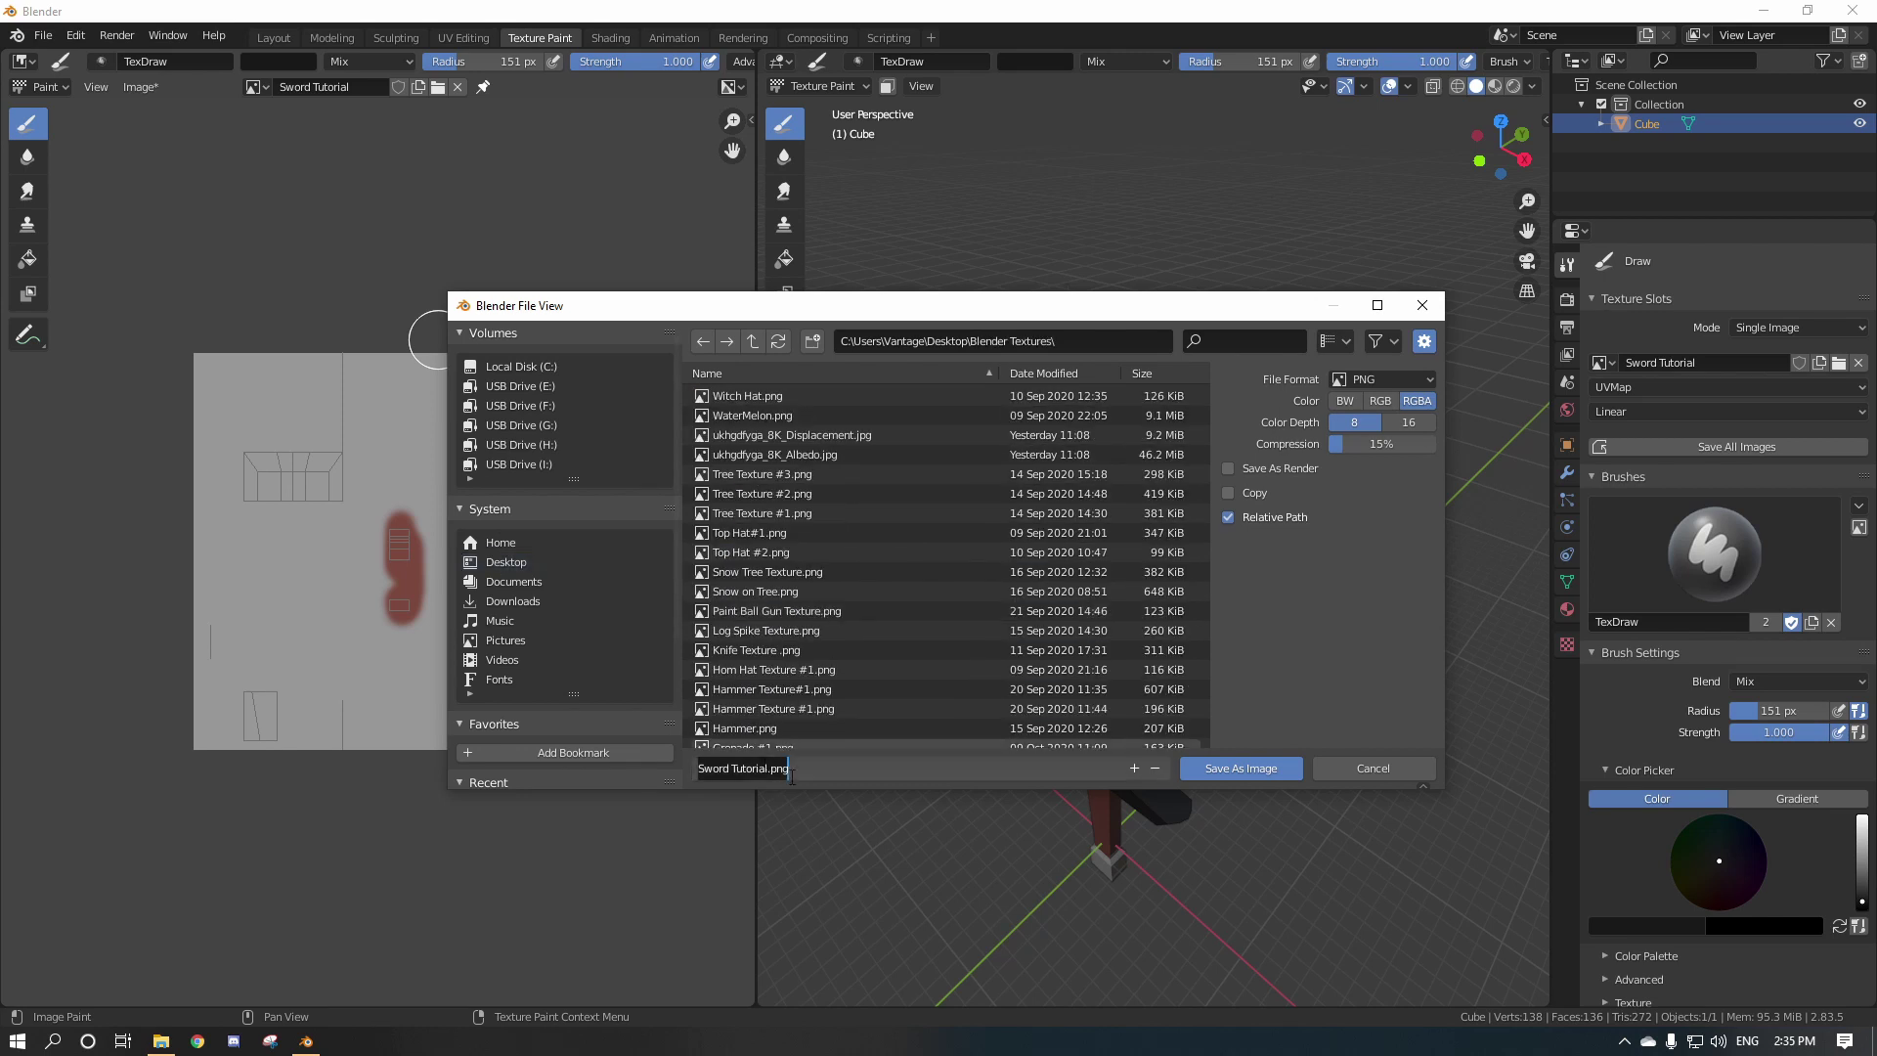
left_click(905, 769)
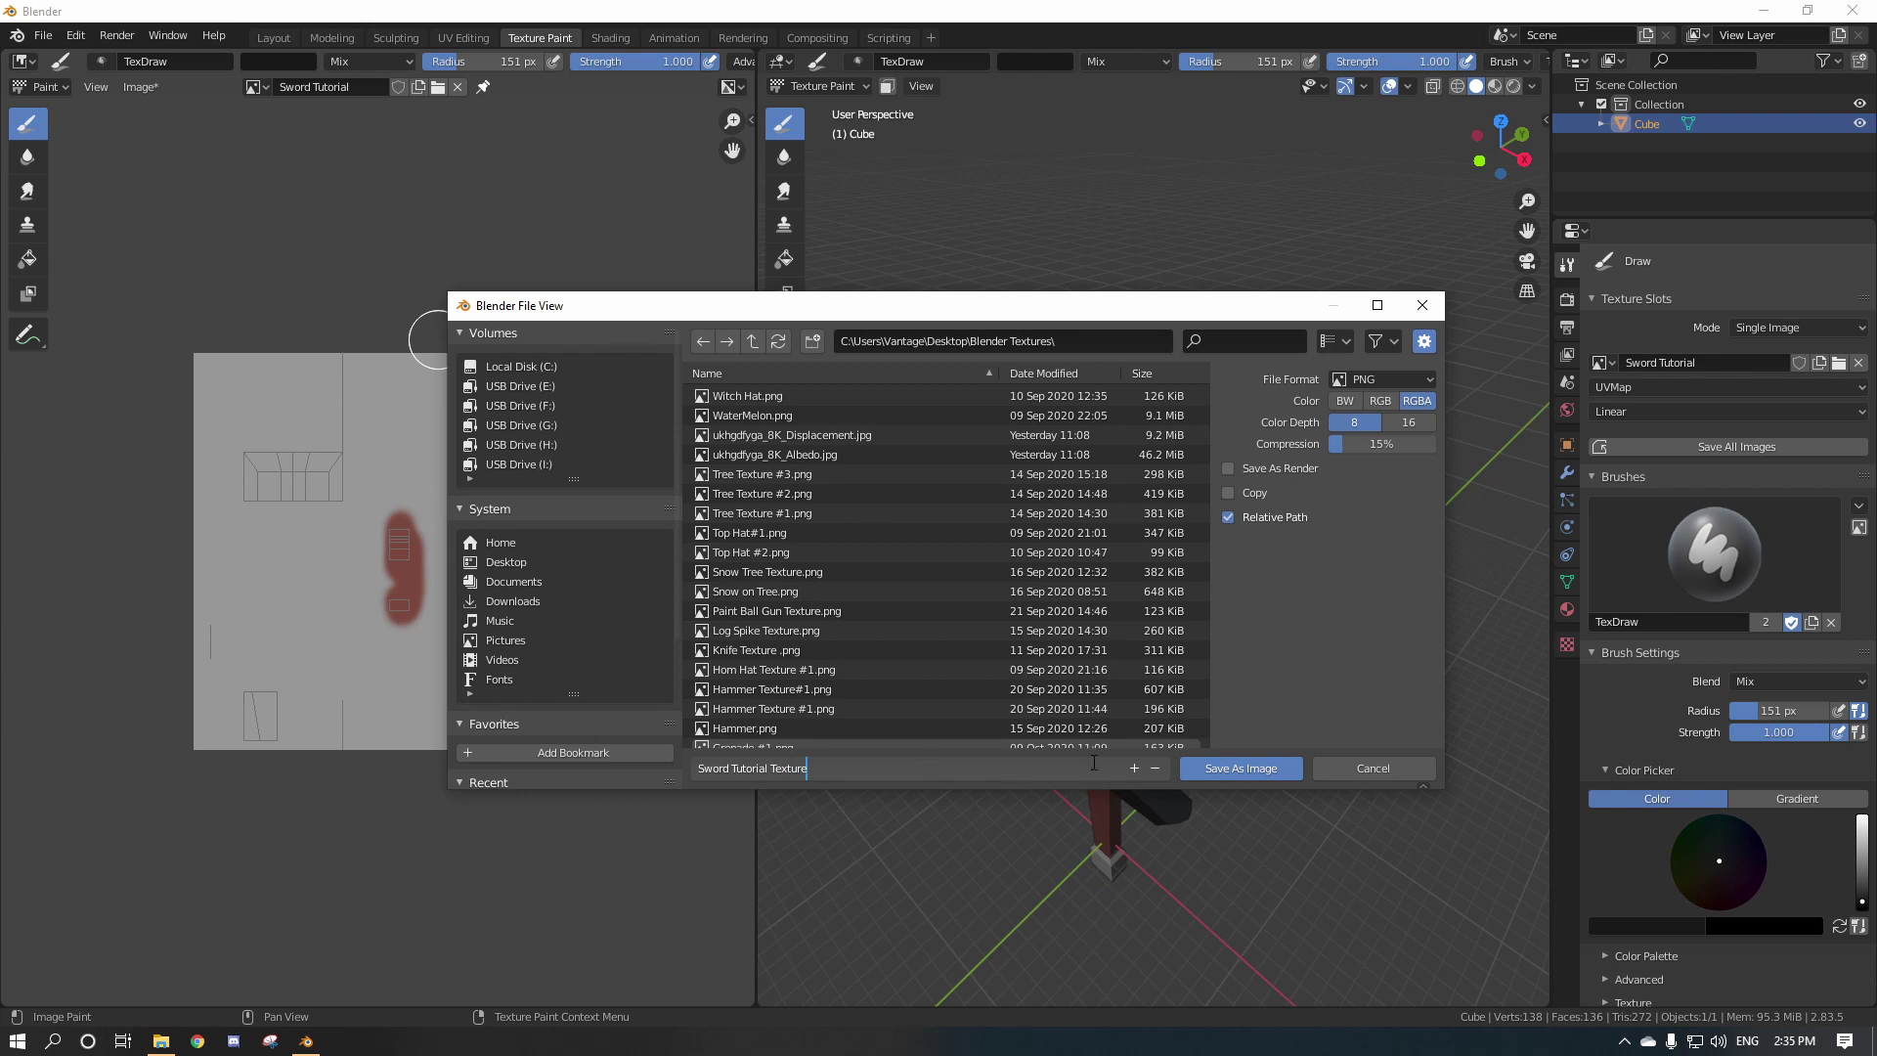
left_click(1240, 768)
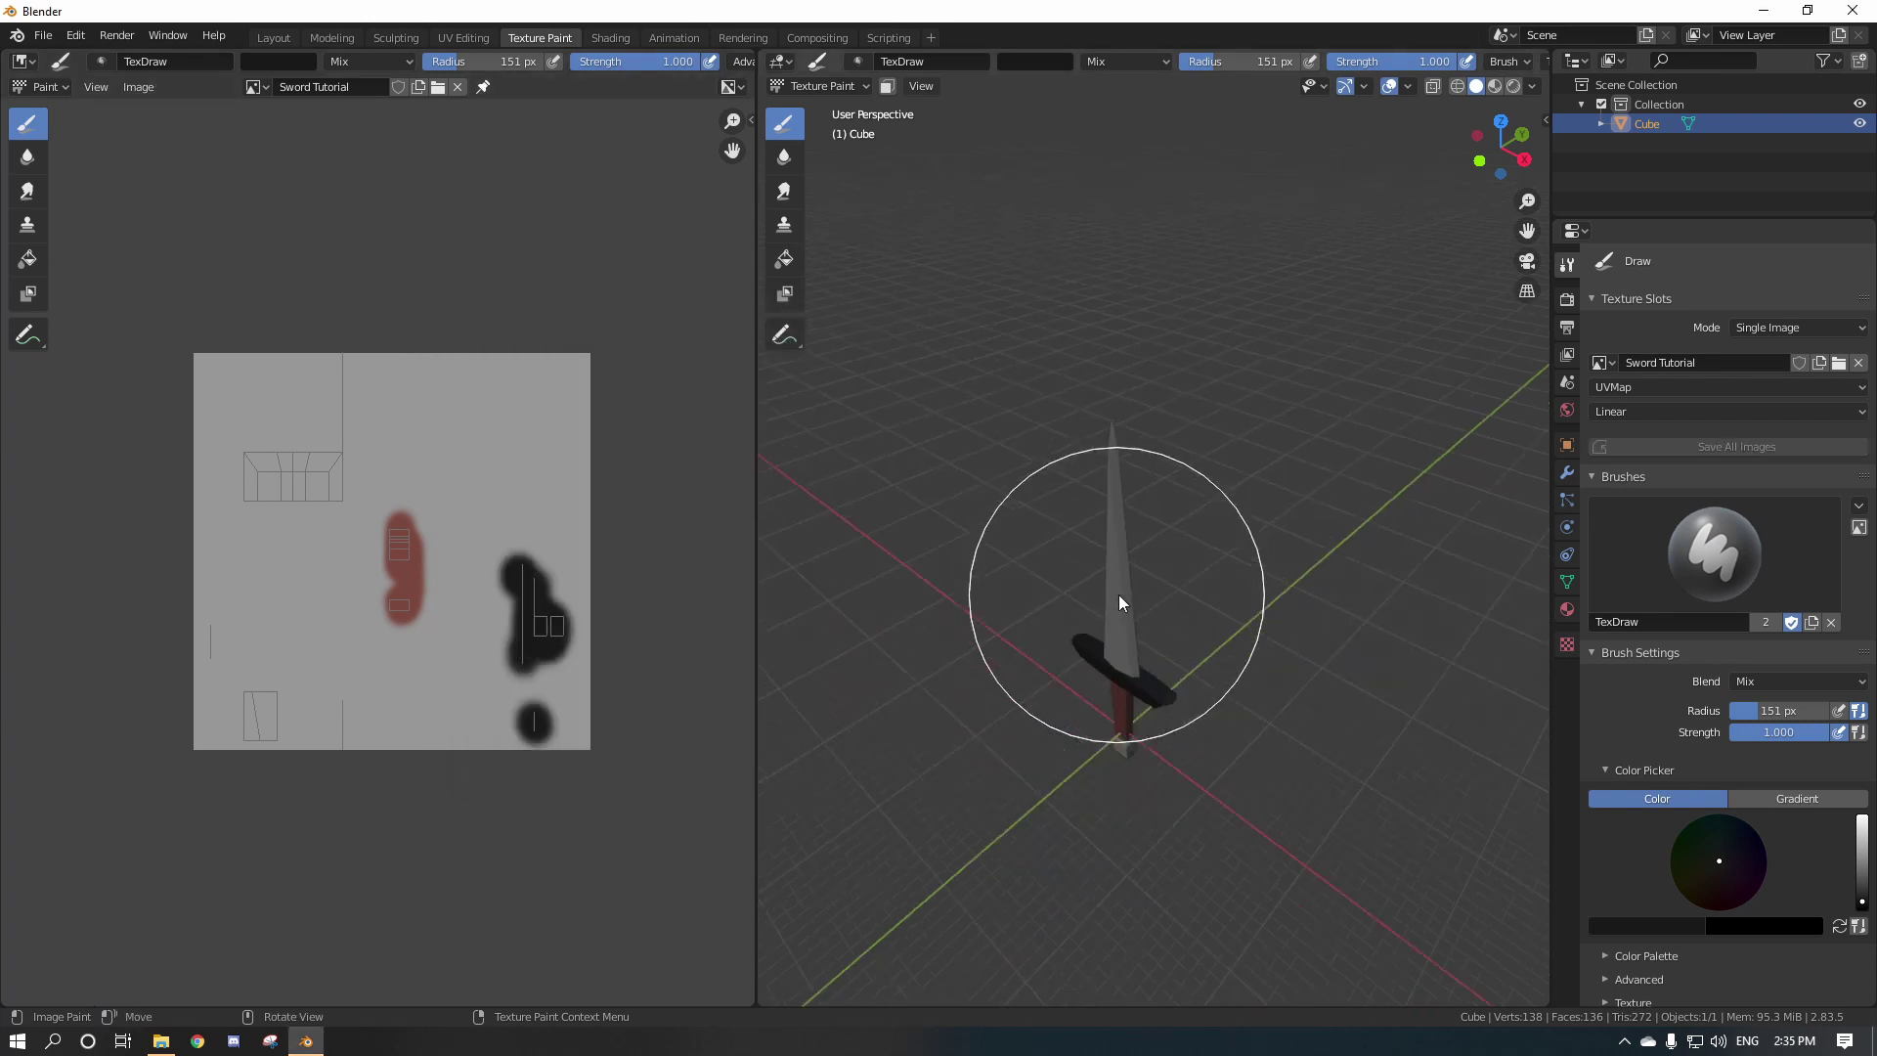
Switch to the Layout workspace and show the whole sword in Object Mode after a brief check of its mesh in Edit Mode.
middle_click_drag(1120, 603, 1124, 558)
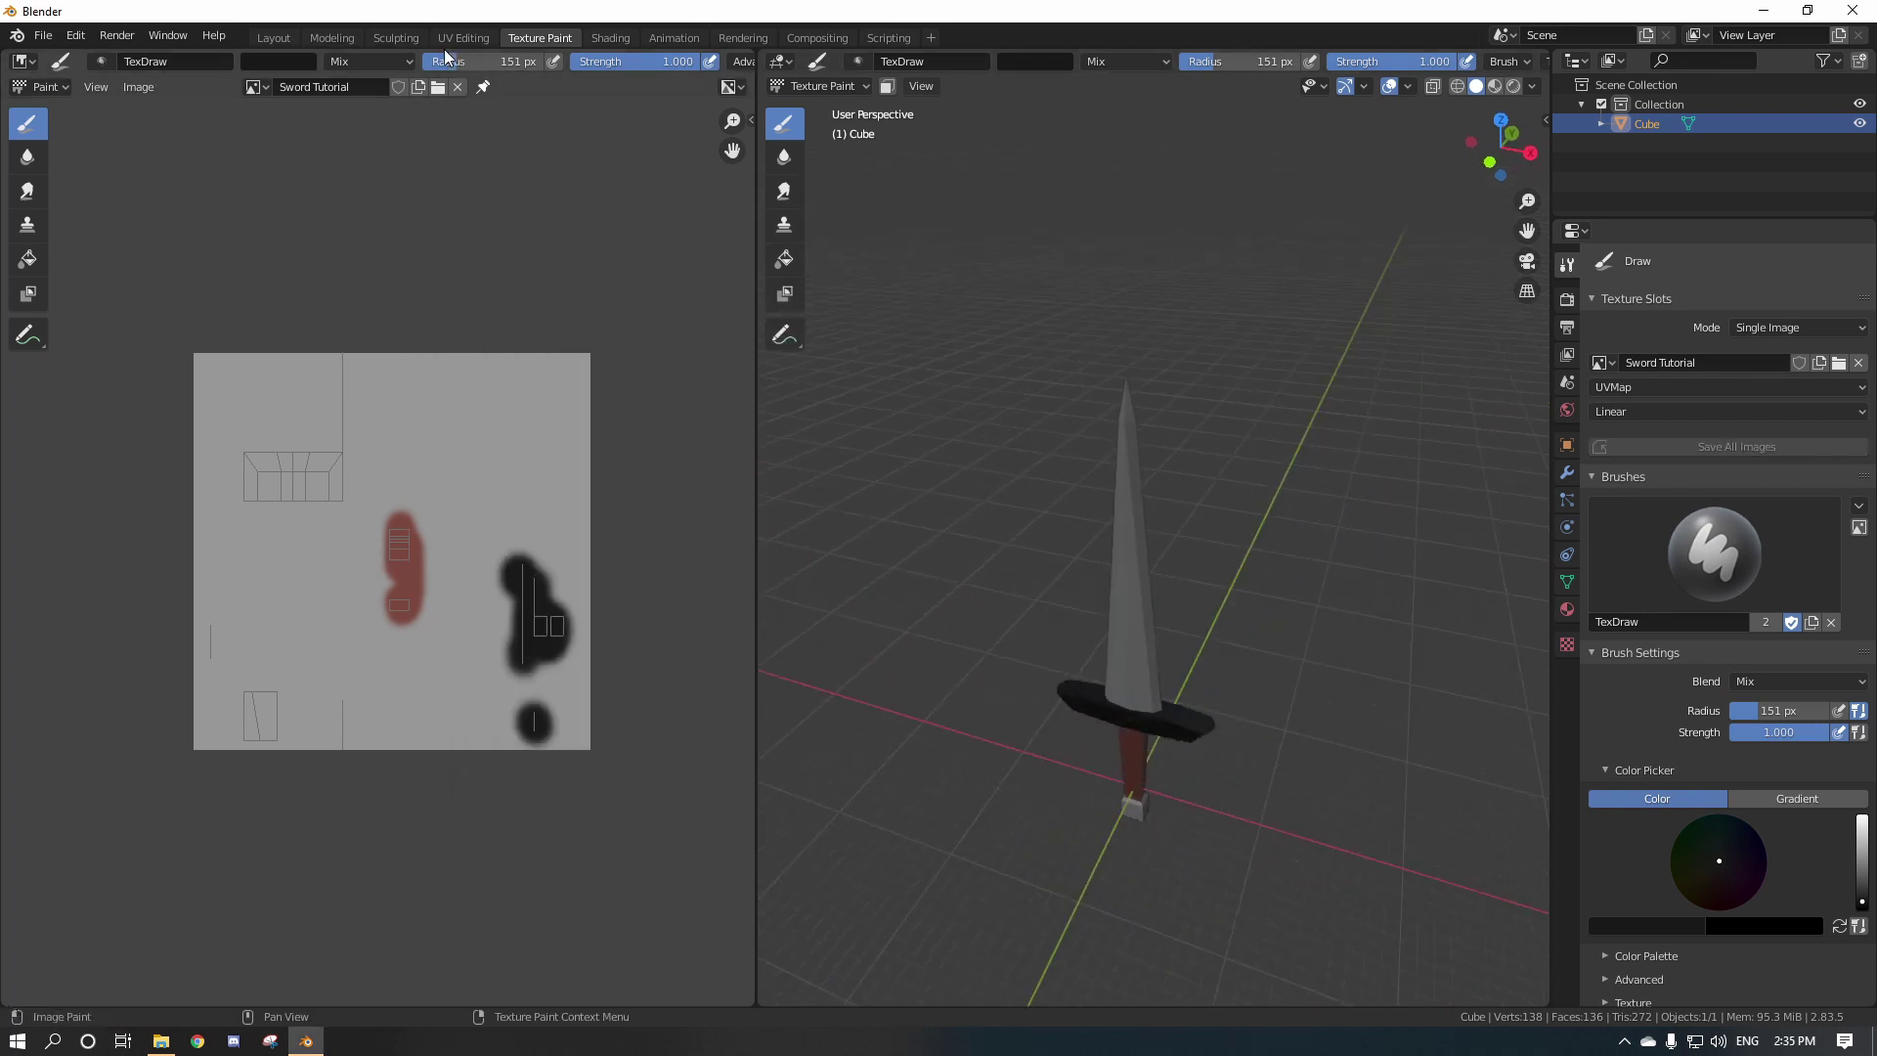
left_click(273, 37)
mouse_move(953, 536)
middle_mouse_down()
mouse_move(855, 465)
mouse_move(998, 380)
middle_mouse_up()
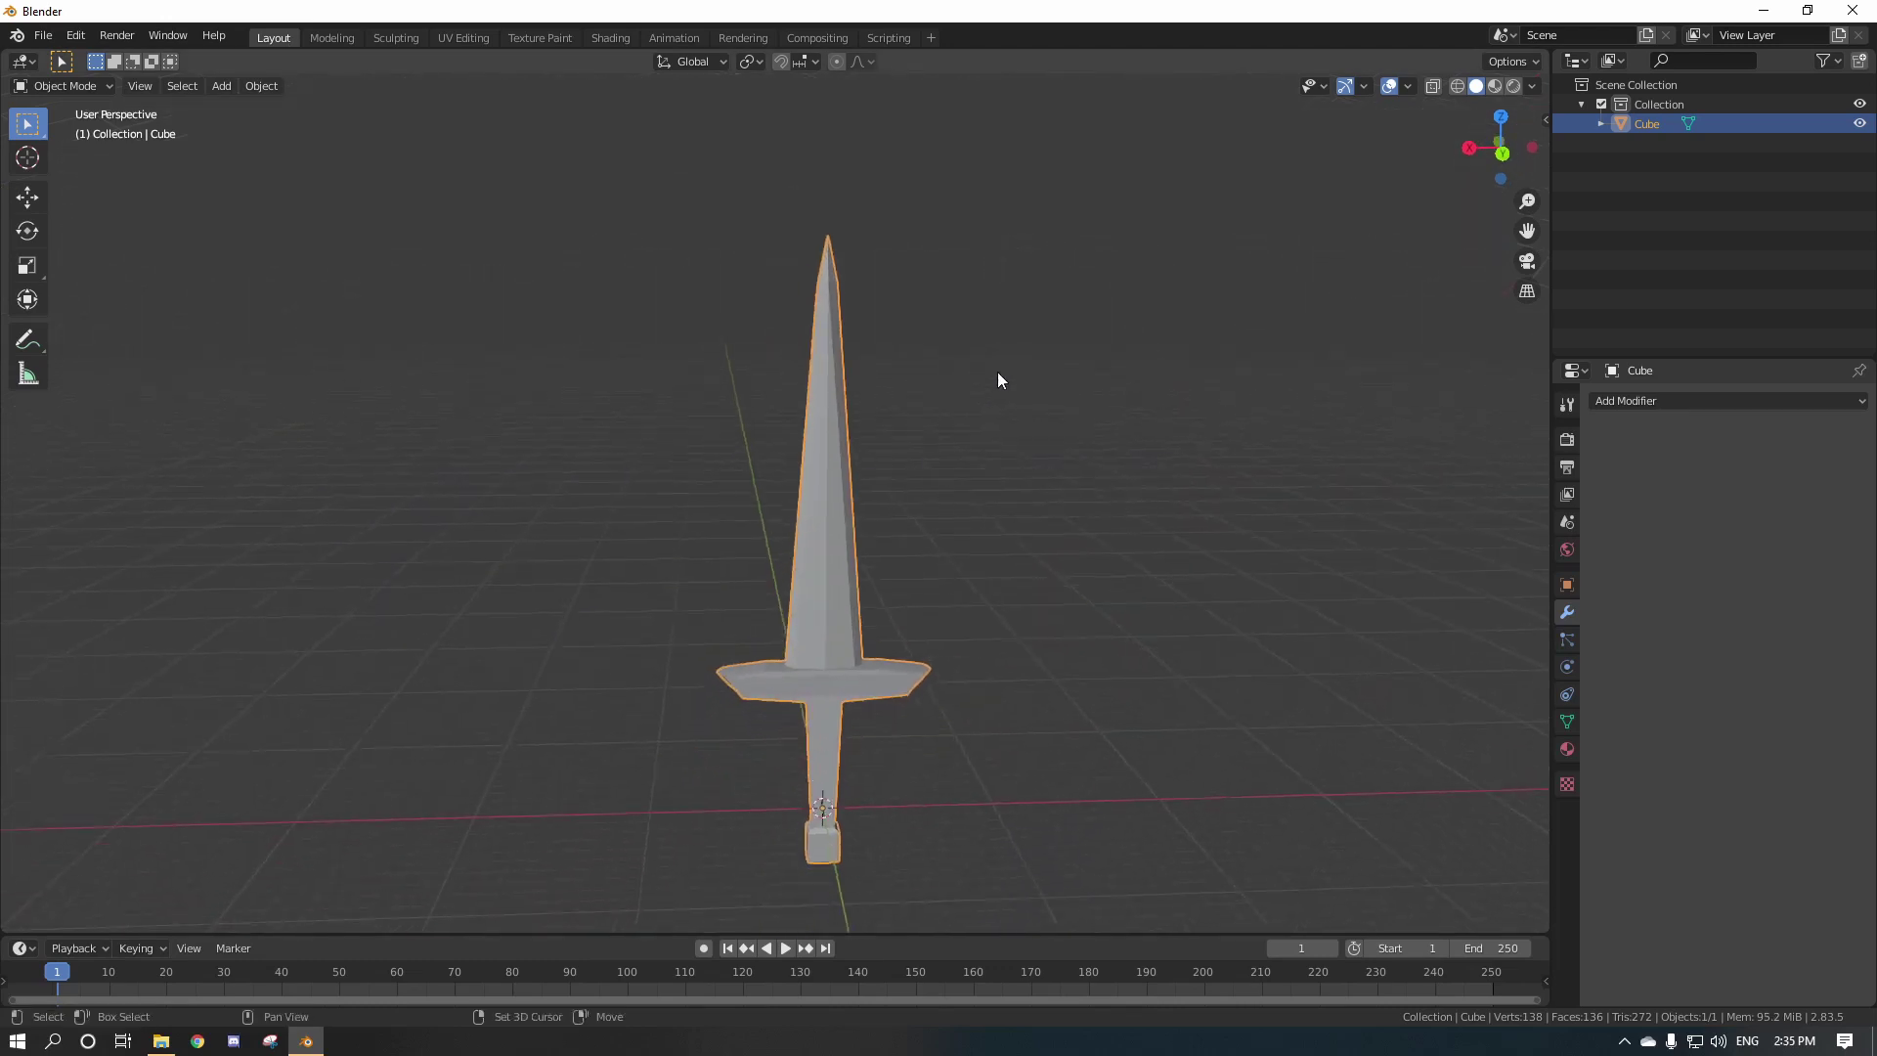
key("Tab")
middle_click_drag(1144, 490, 1038, 414)
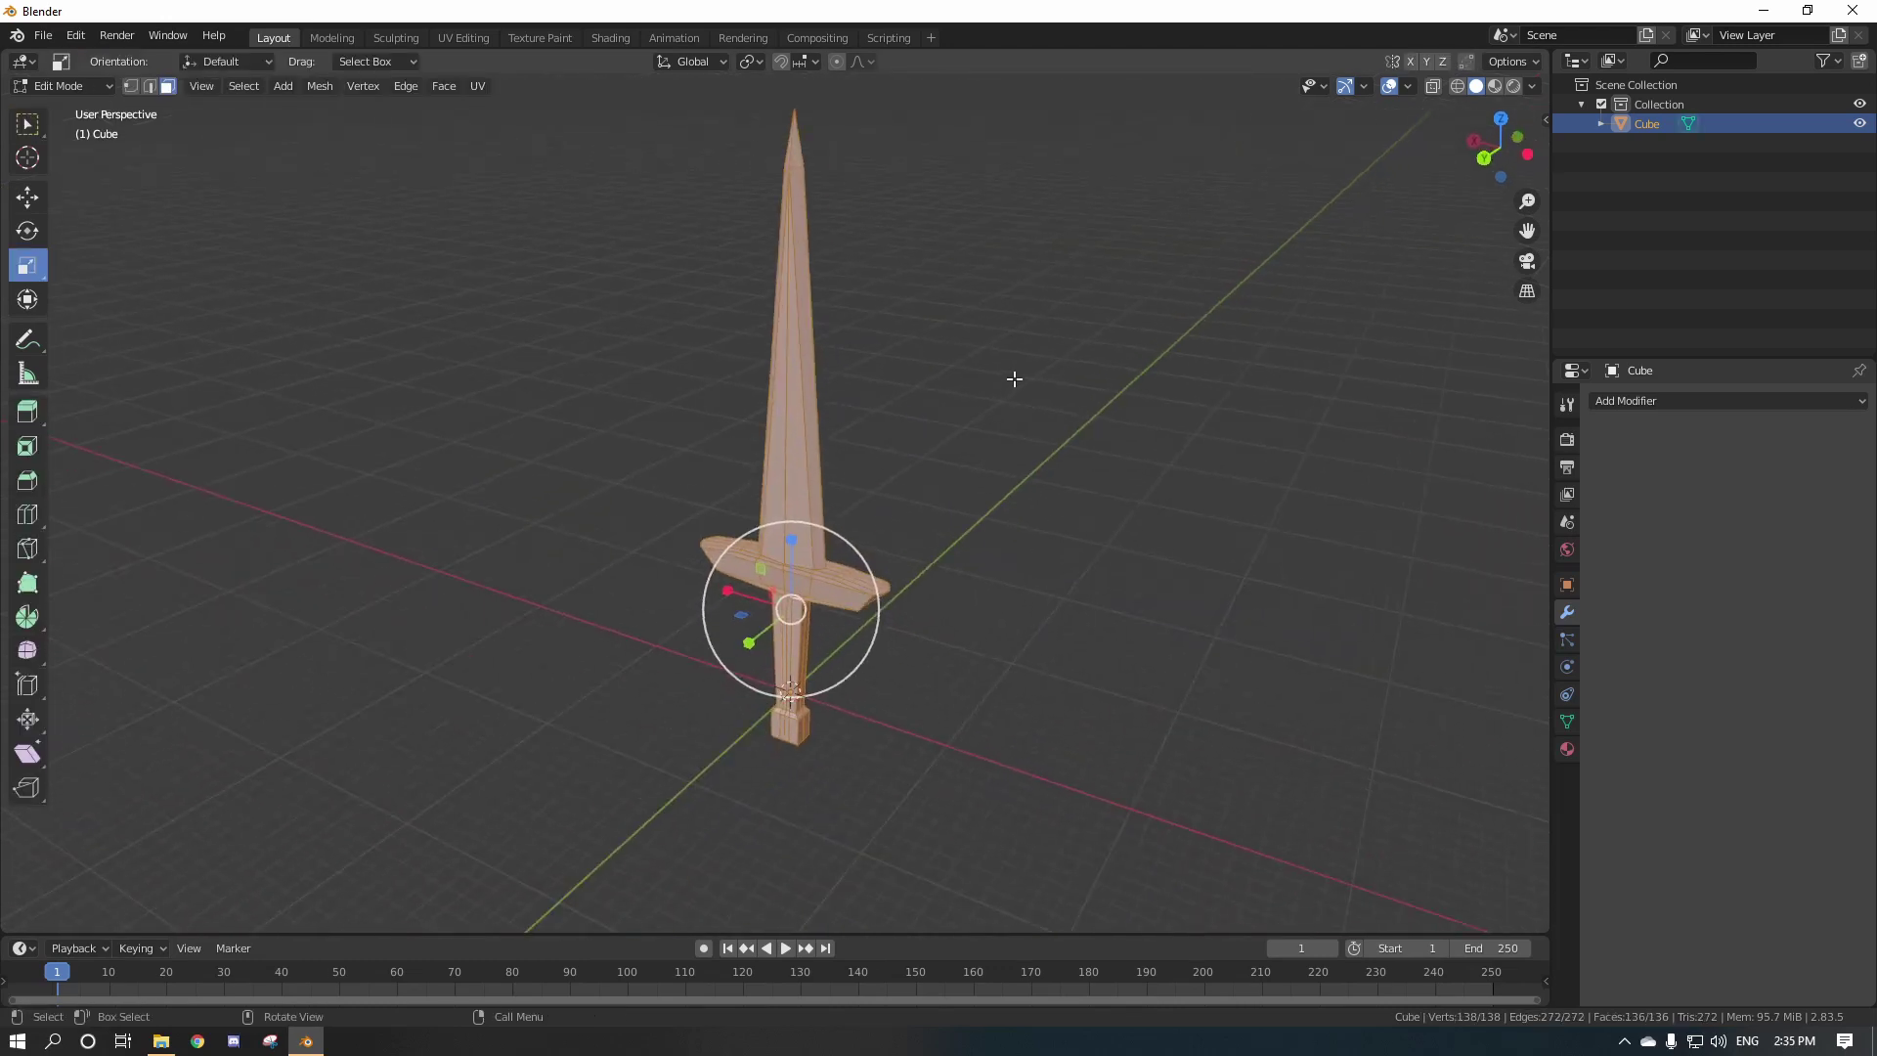
key("Tab")
middle_click_drag(923, 326, 905, 403, "shift")
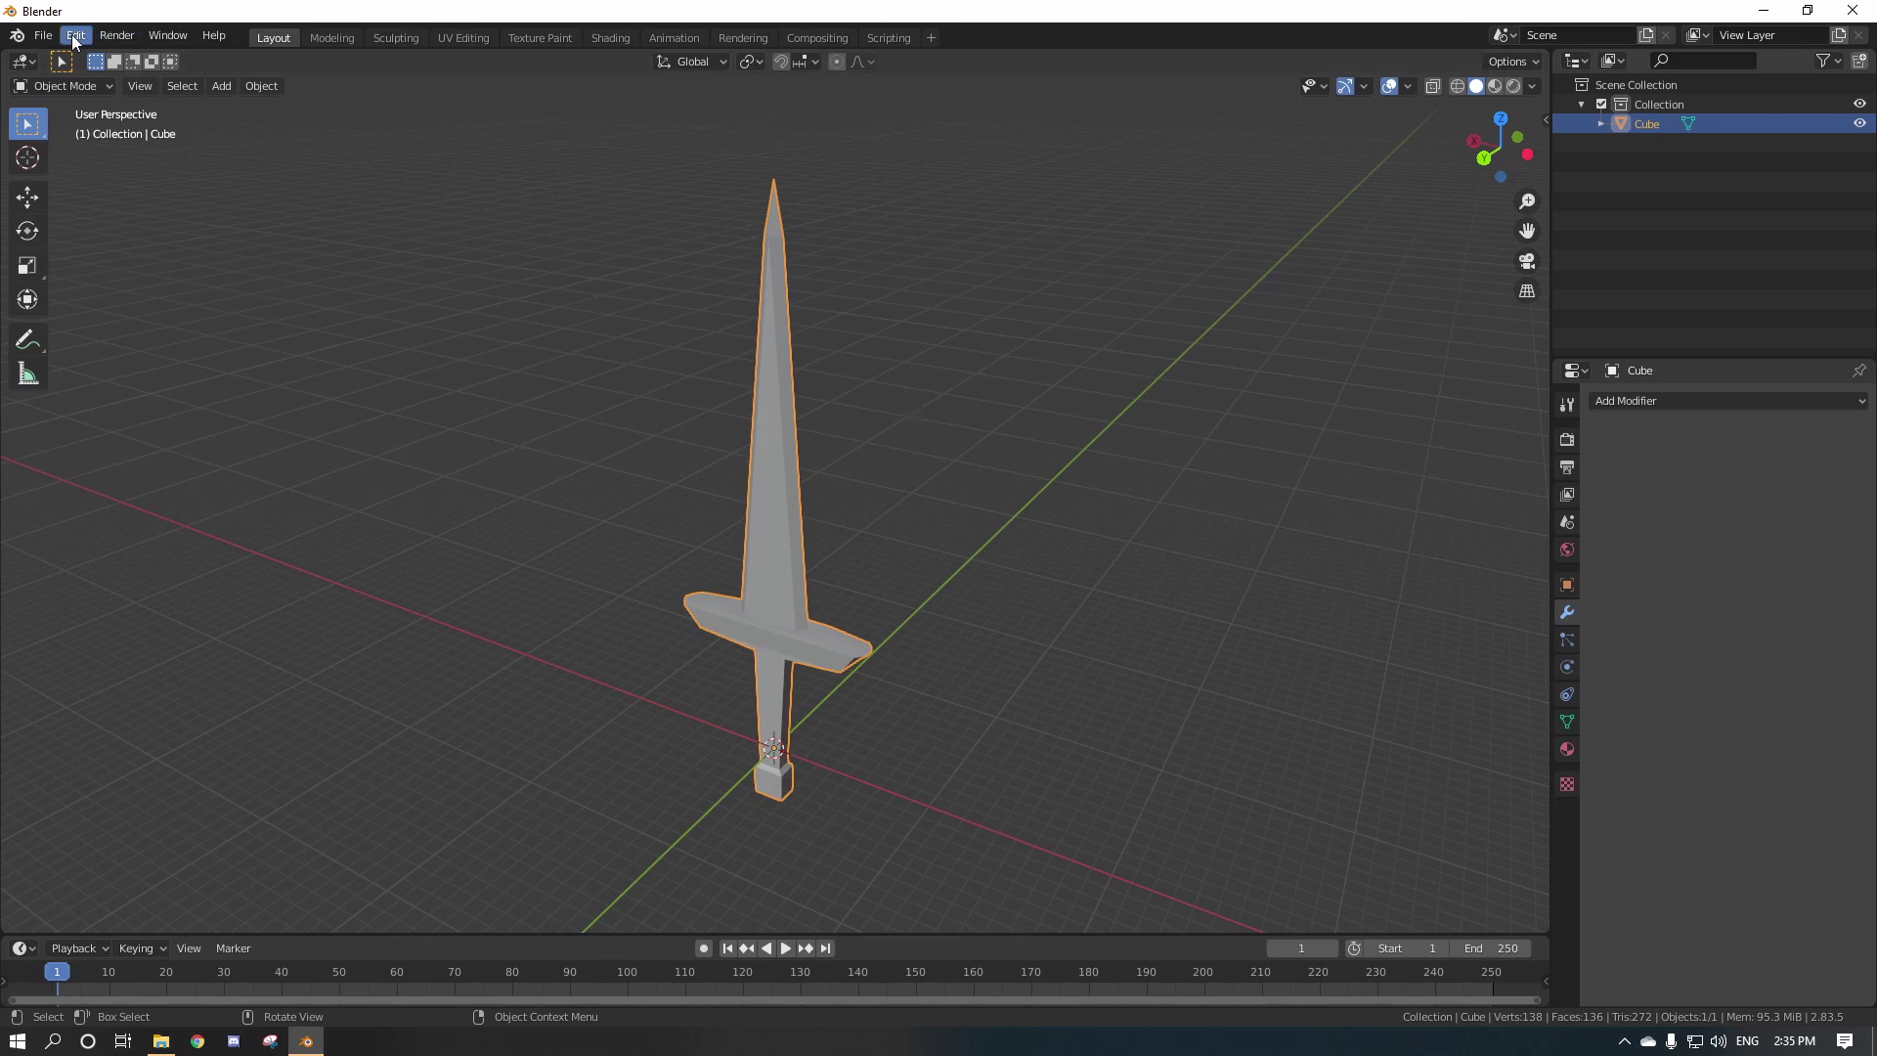
Export the sword as an FBX file named "Sword Tutorial" in the Desktop's Blender Models folder.
left_click(43, 35)
mouse_move(120, 319)
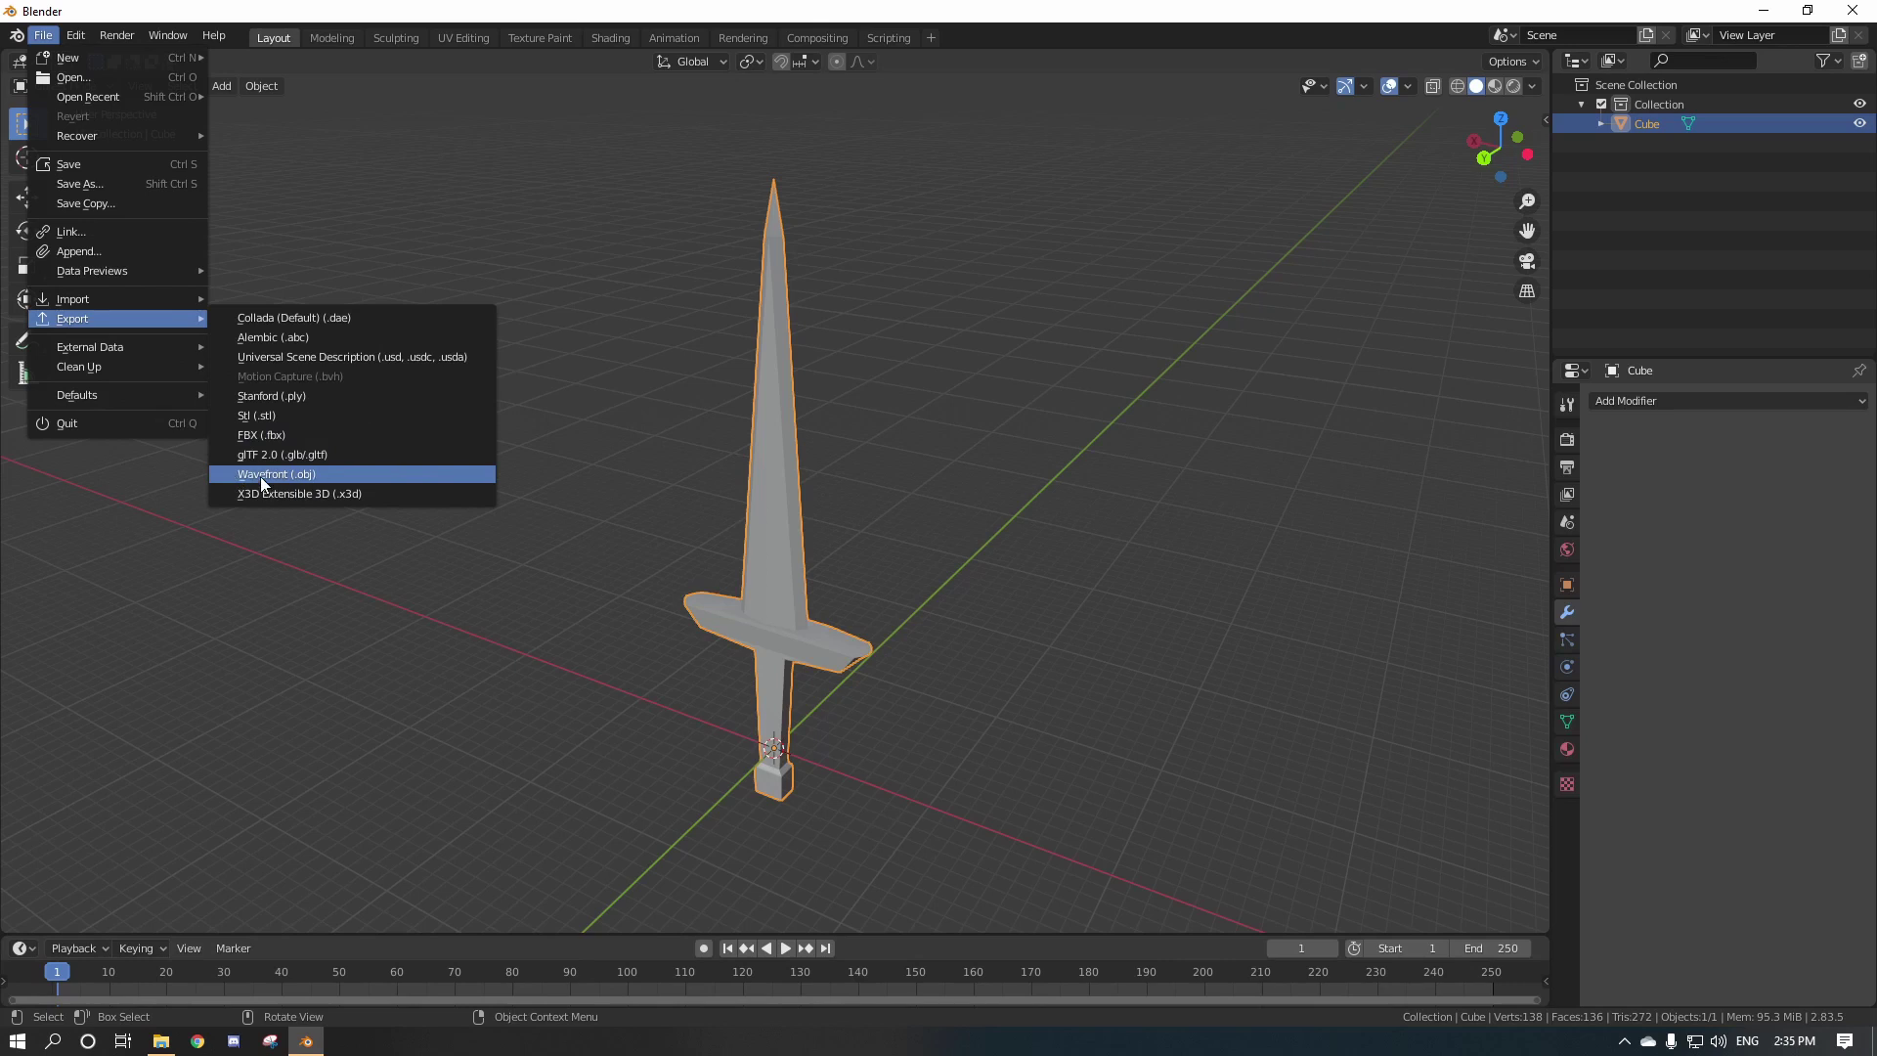
left_click(262, 435)
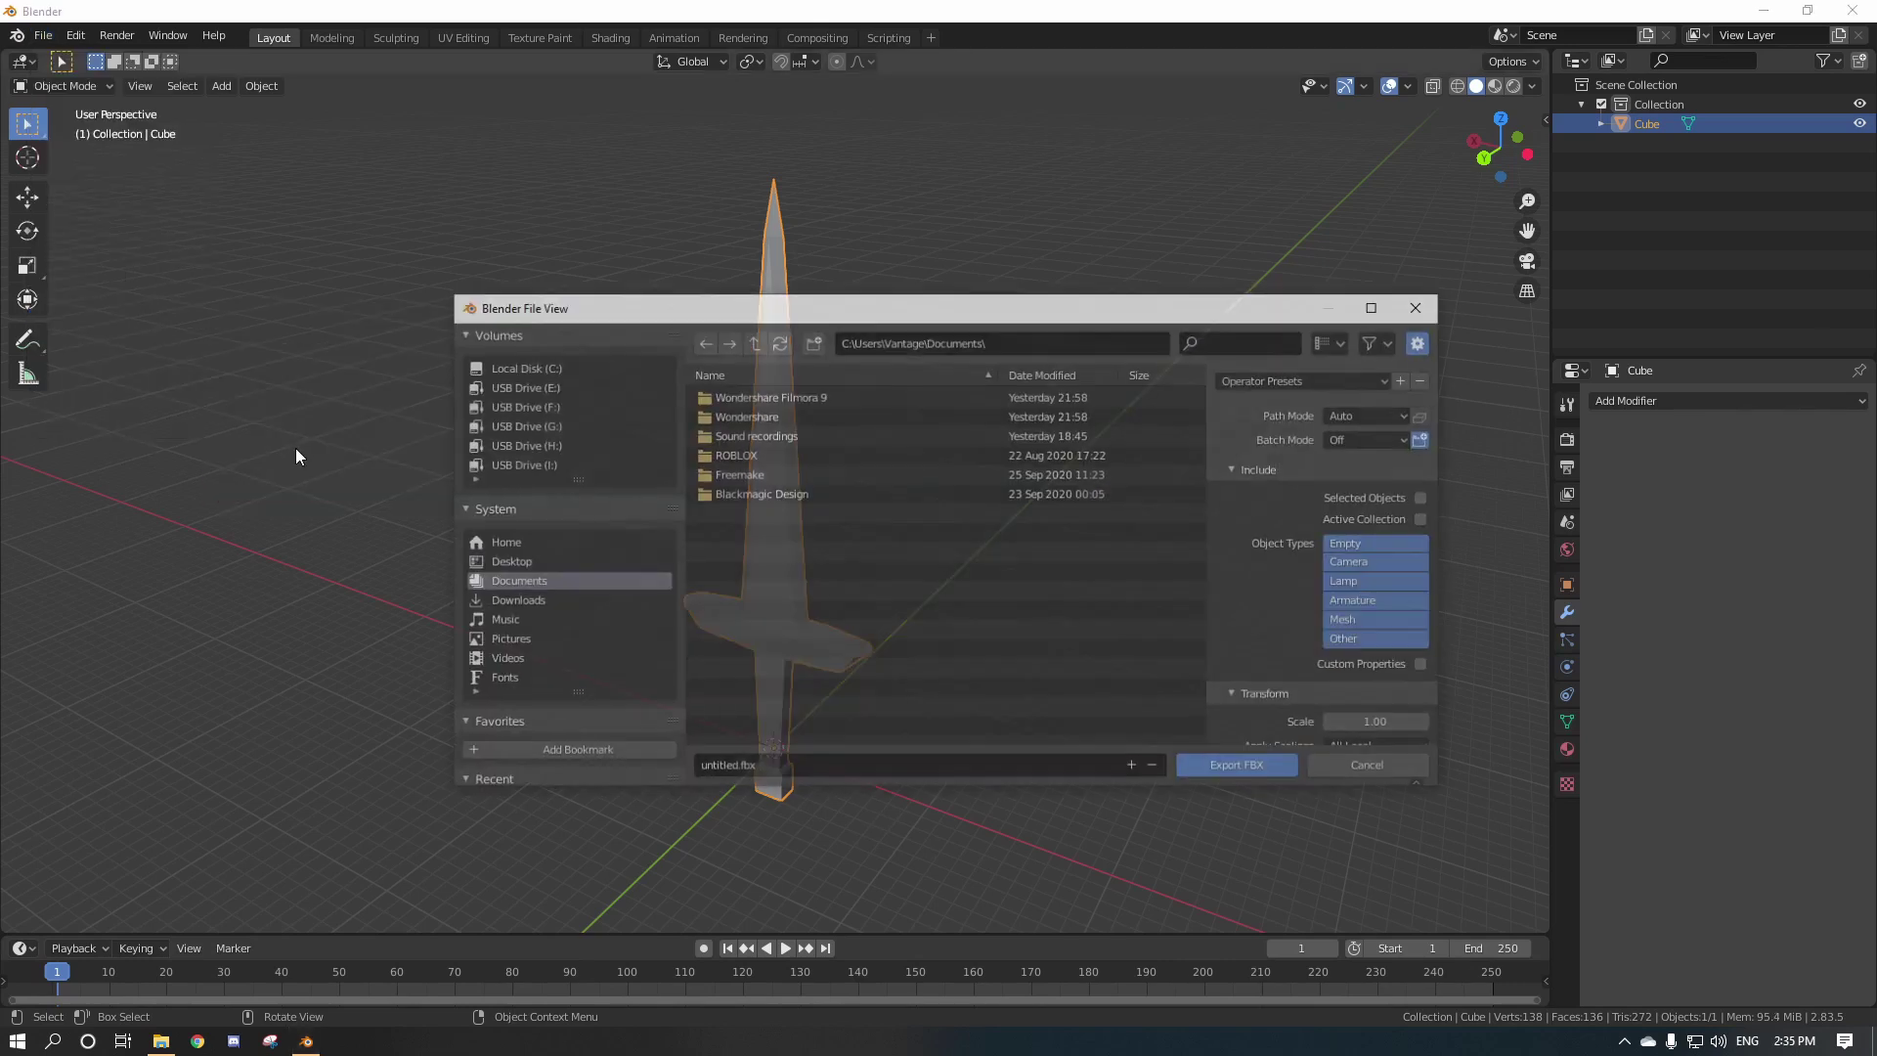
left_click(531, 558)
left_click(740, 630)
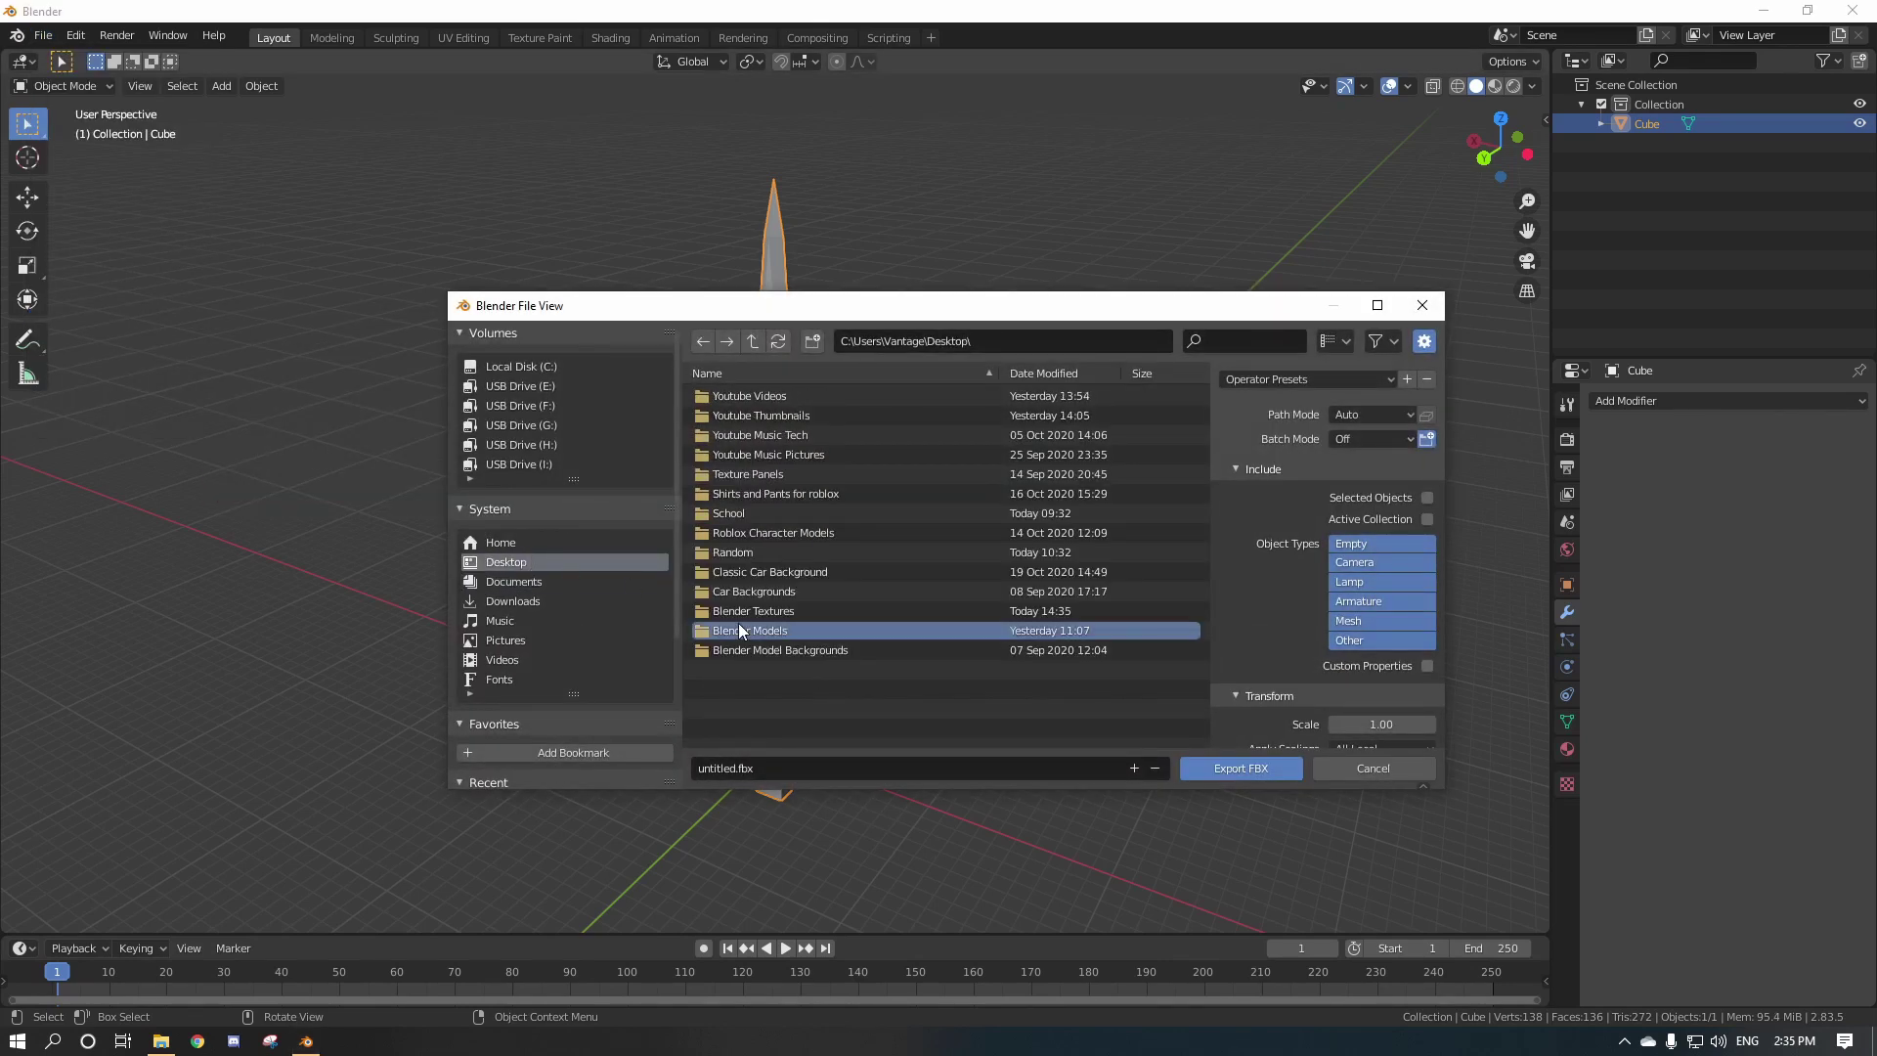
double_click(741, 631)
left_click(731, 767)
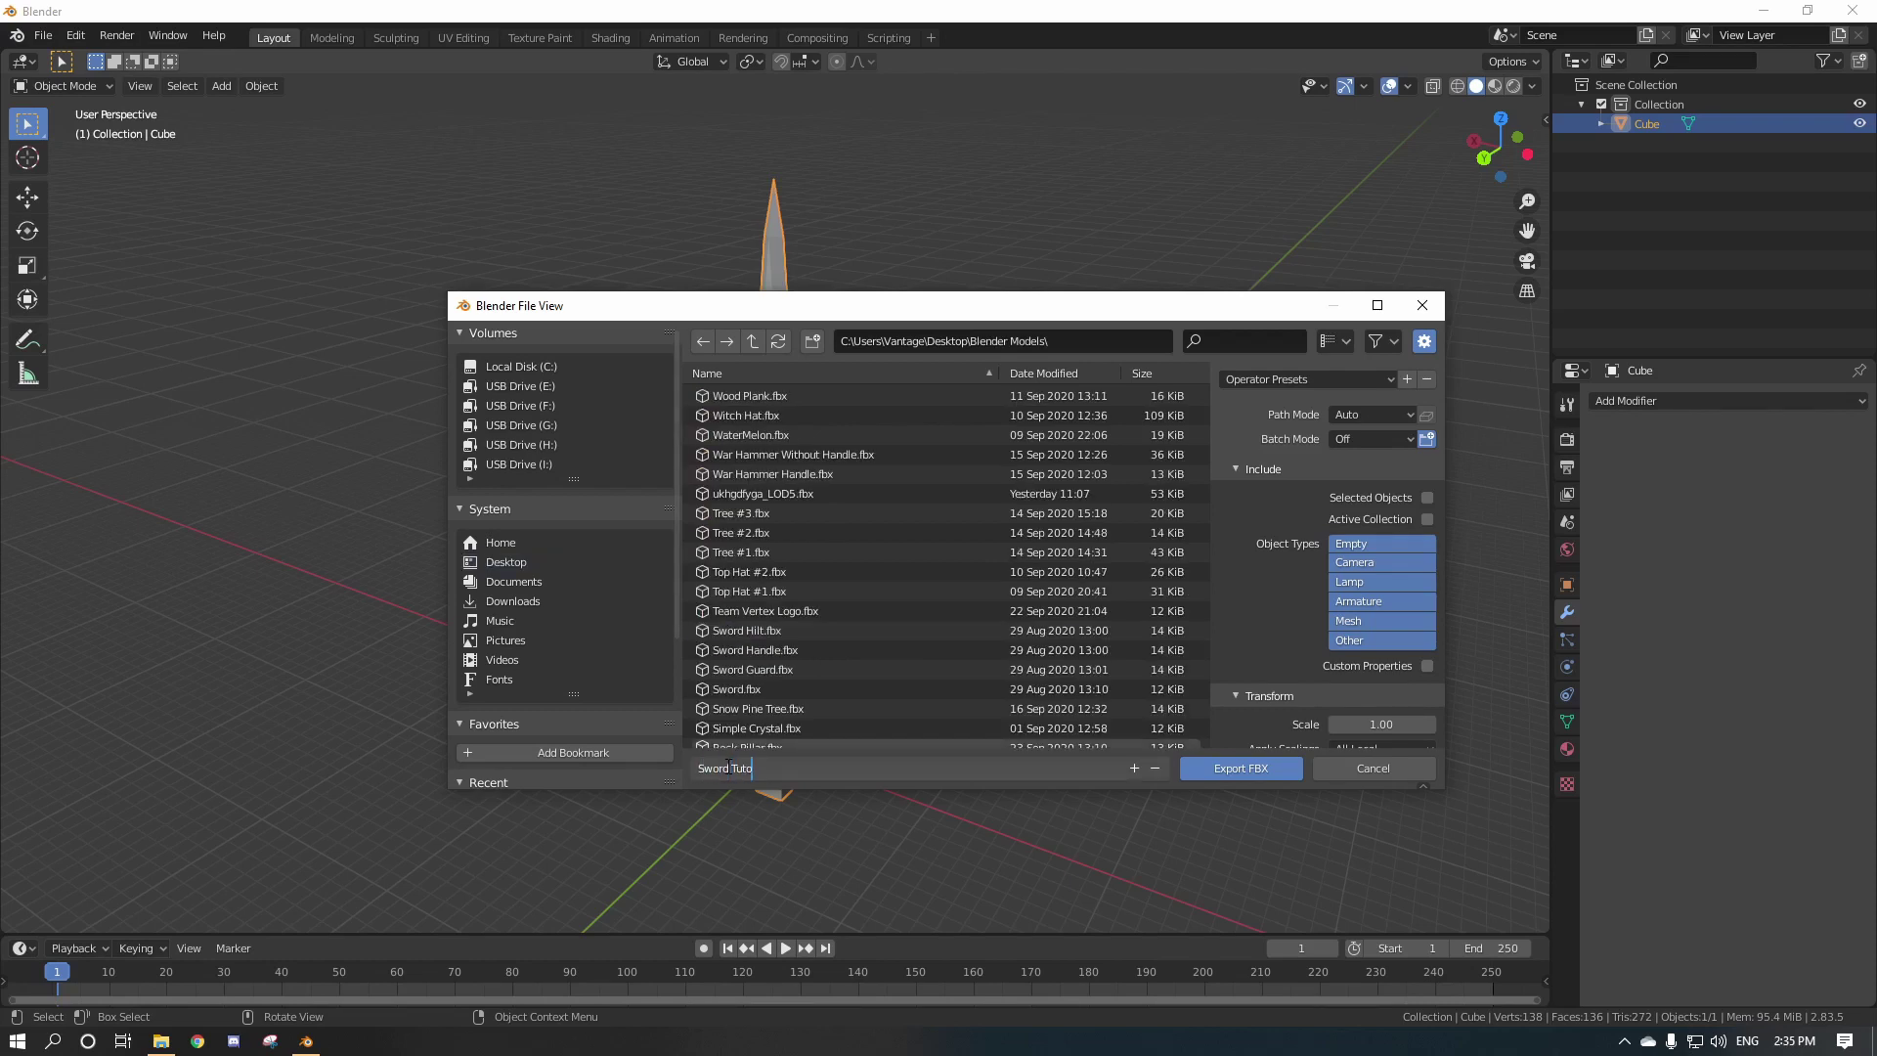
left_click(1234, 769)
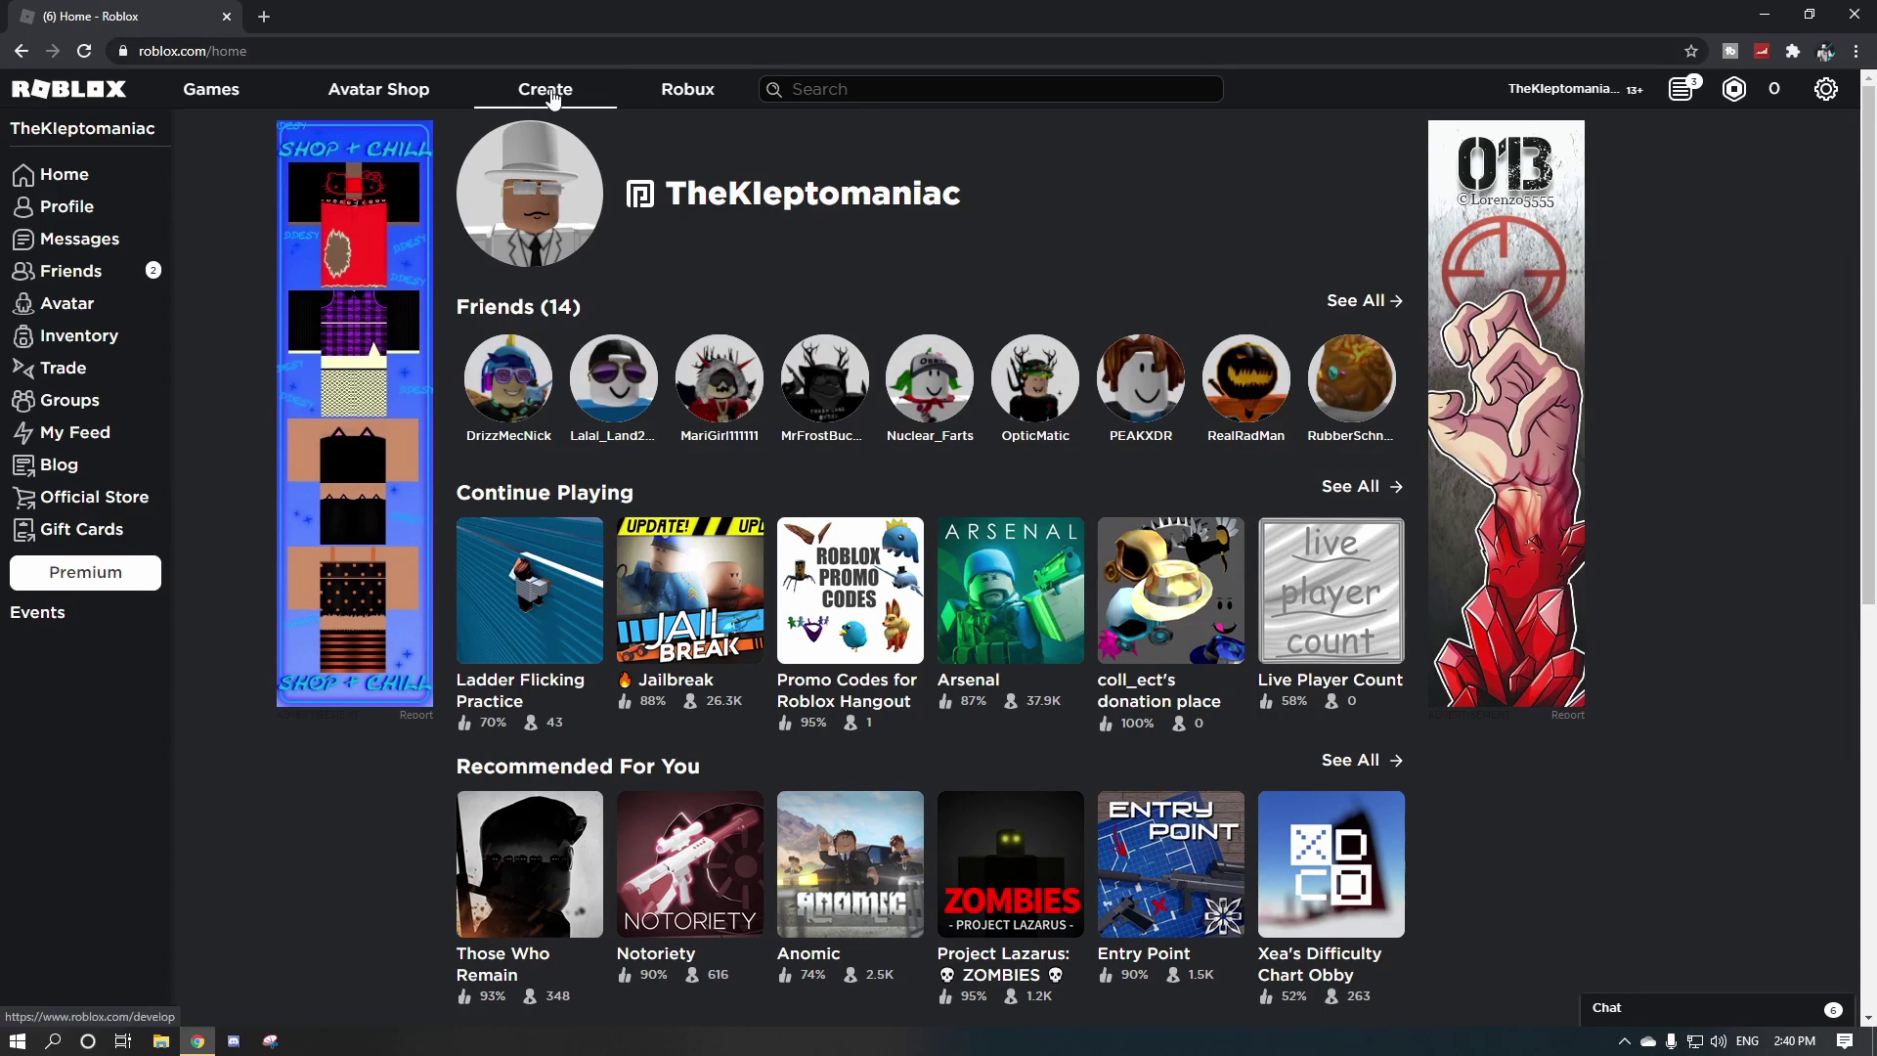
On the Roblox website in Chrome, upload Sword Tutorial Texture.png as a decal named "Sword Tutorial Texture #2".
left_click(545, 88)
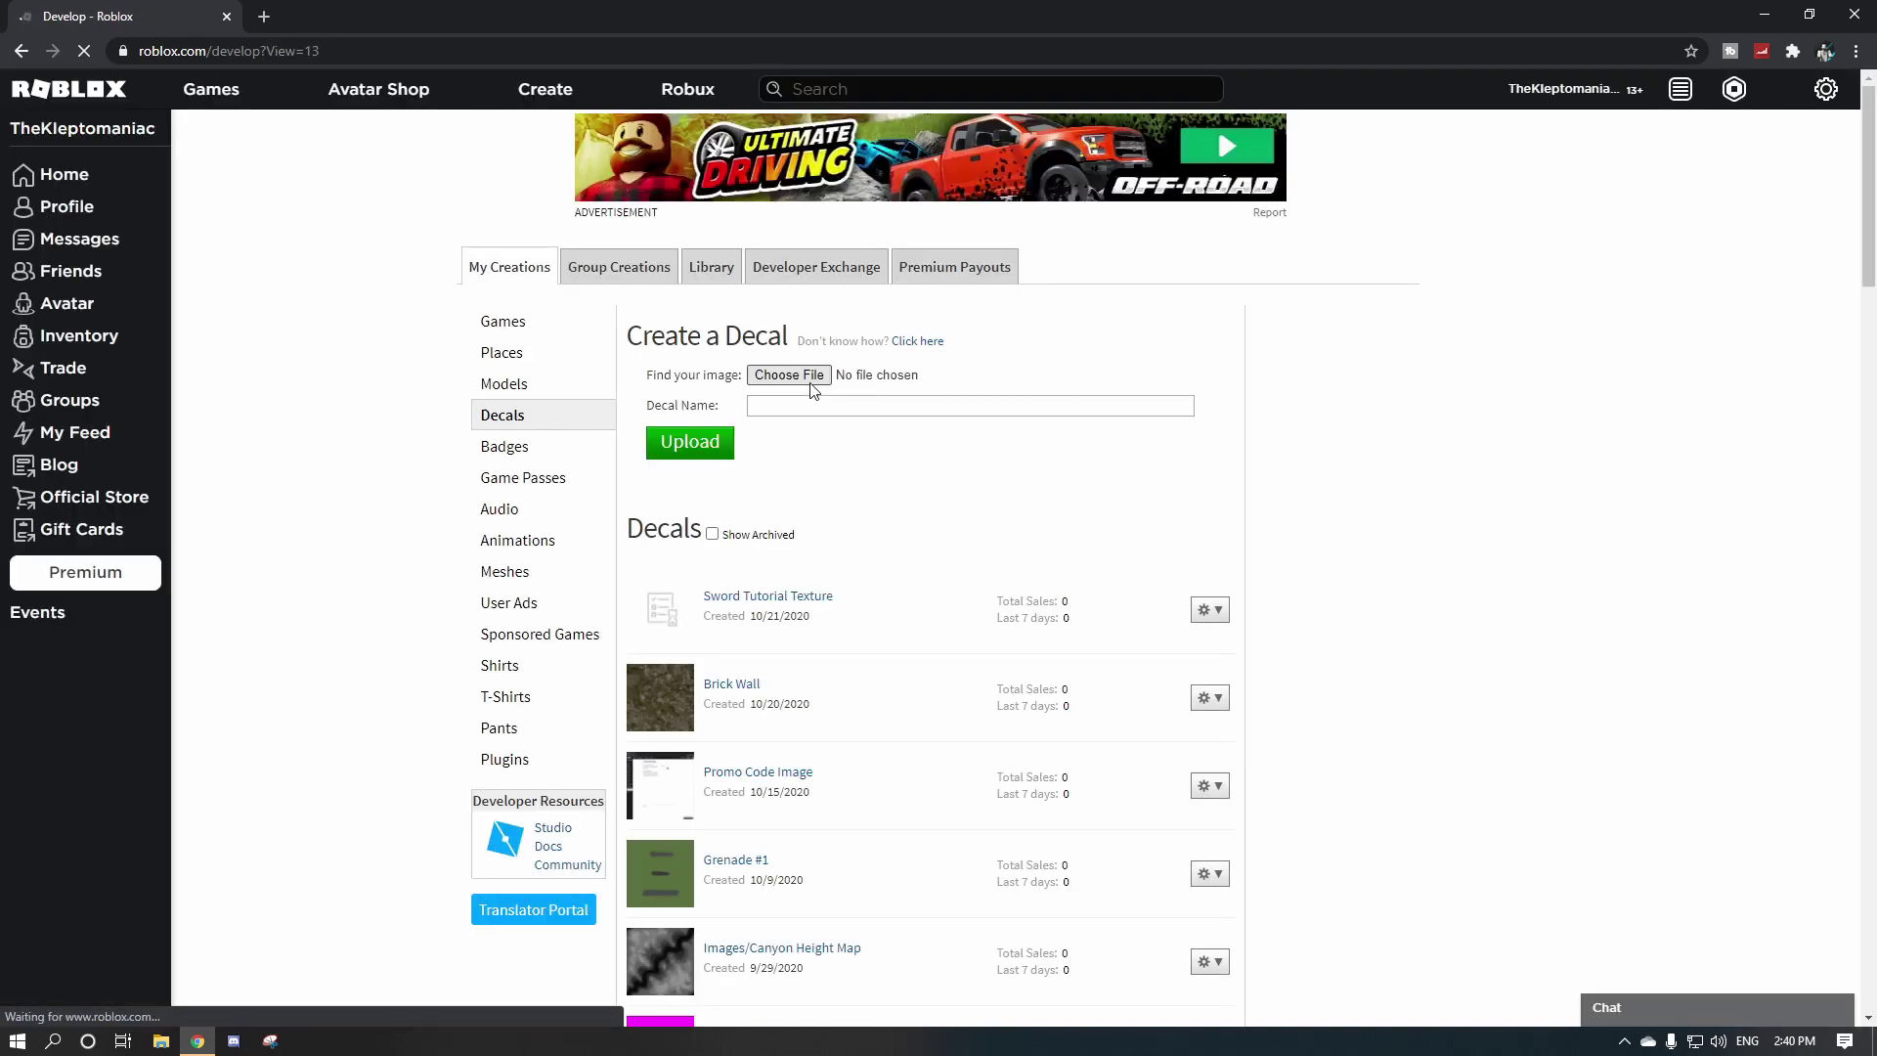
left_click(797, 379)
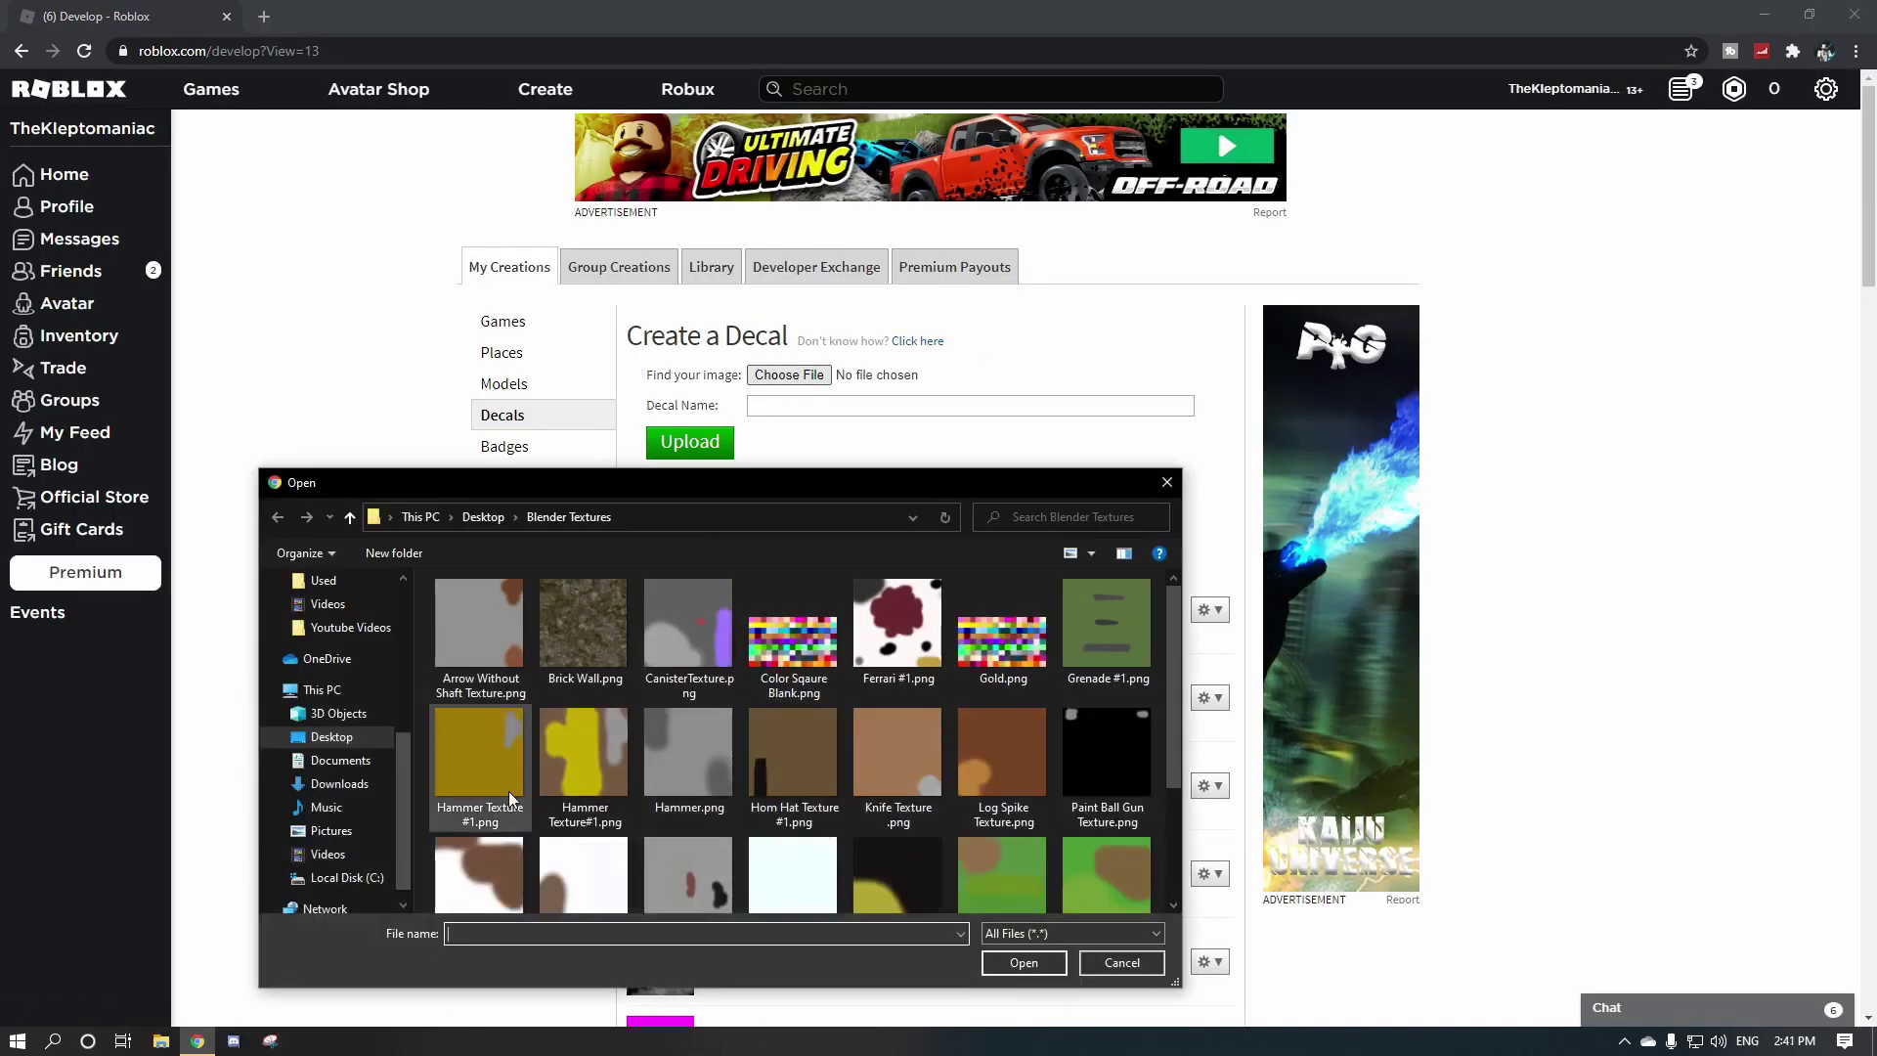
scroll(817, 681, "down", 2)
left_click(712, 712)
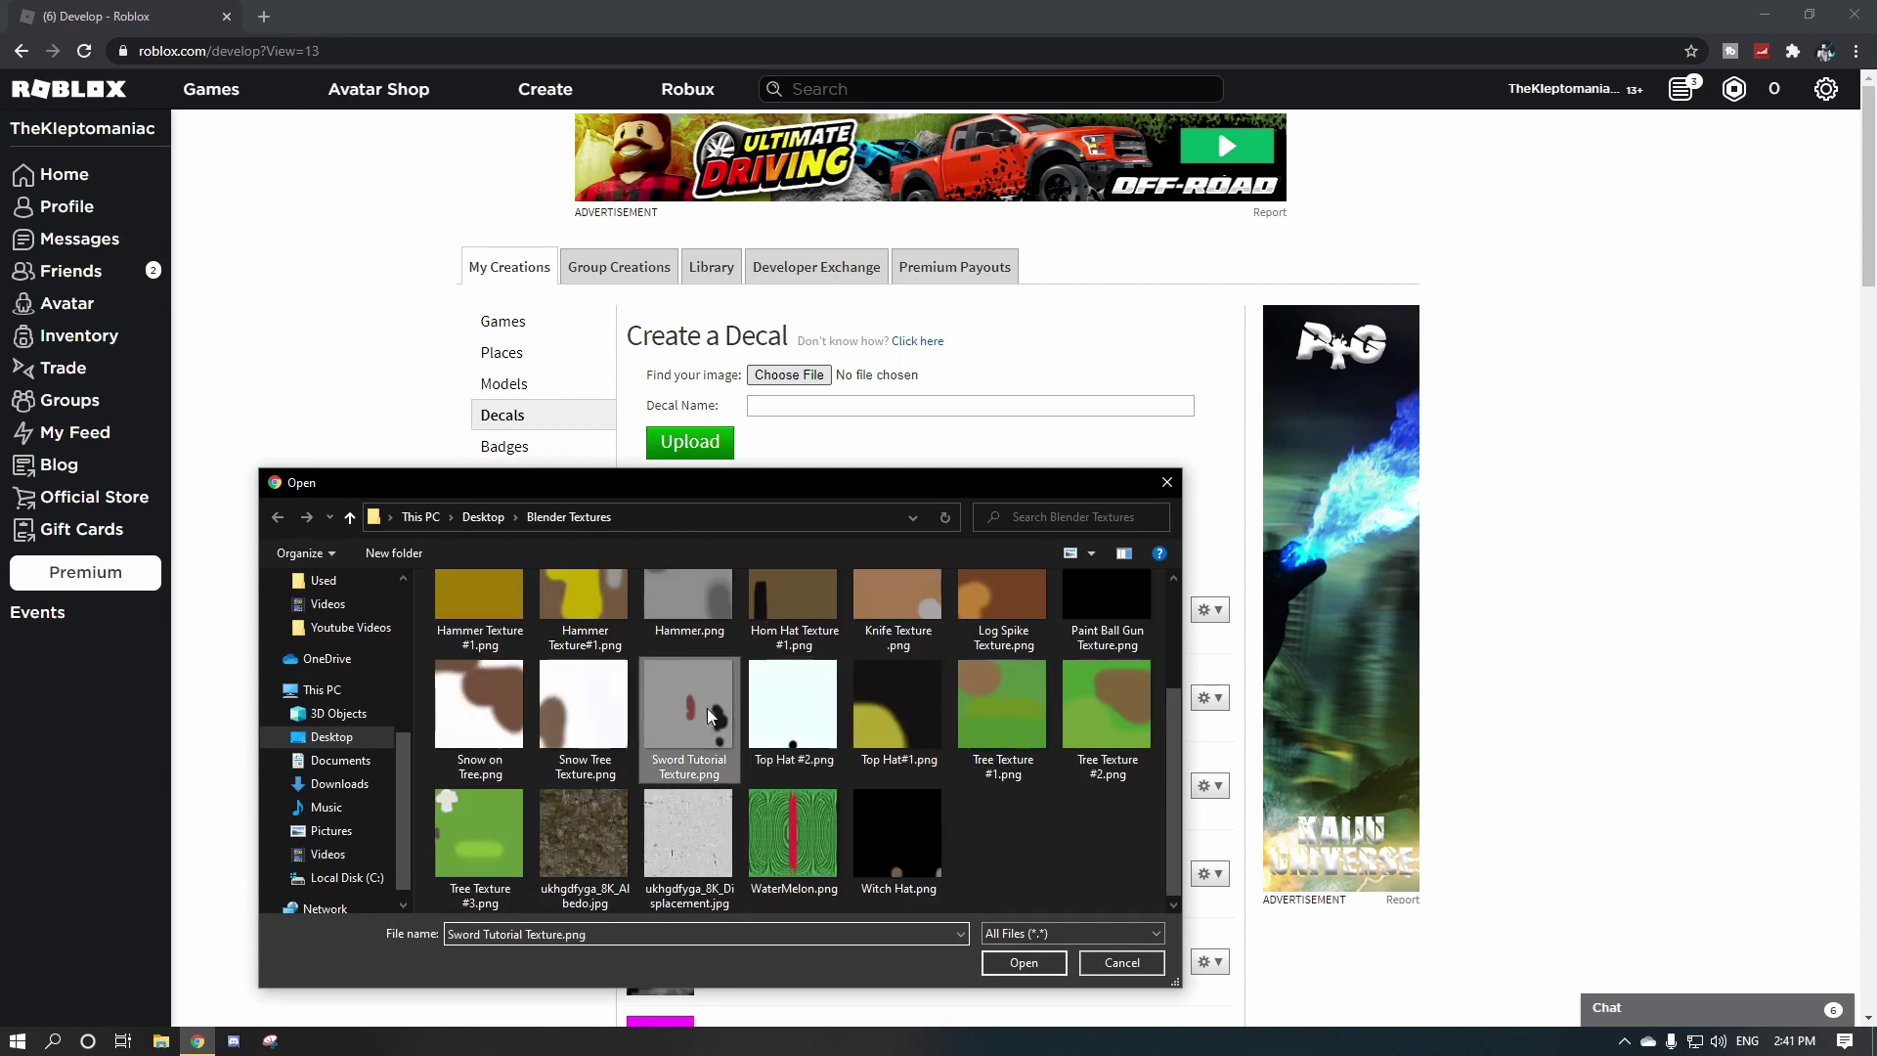
left_click(1024, 962)
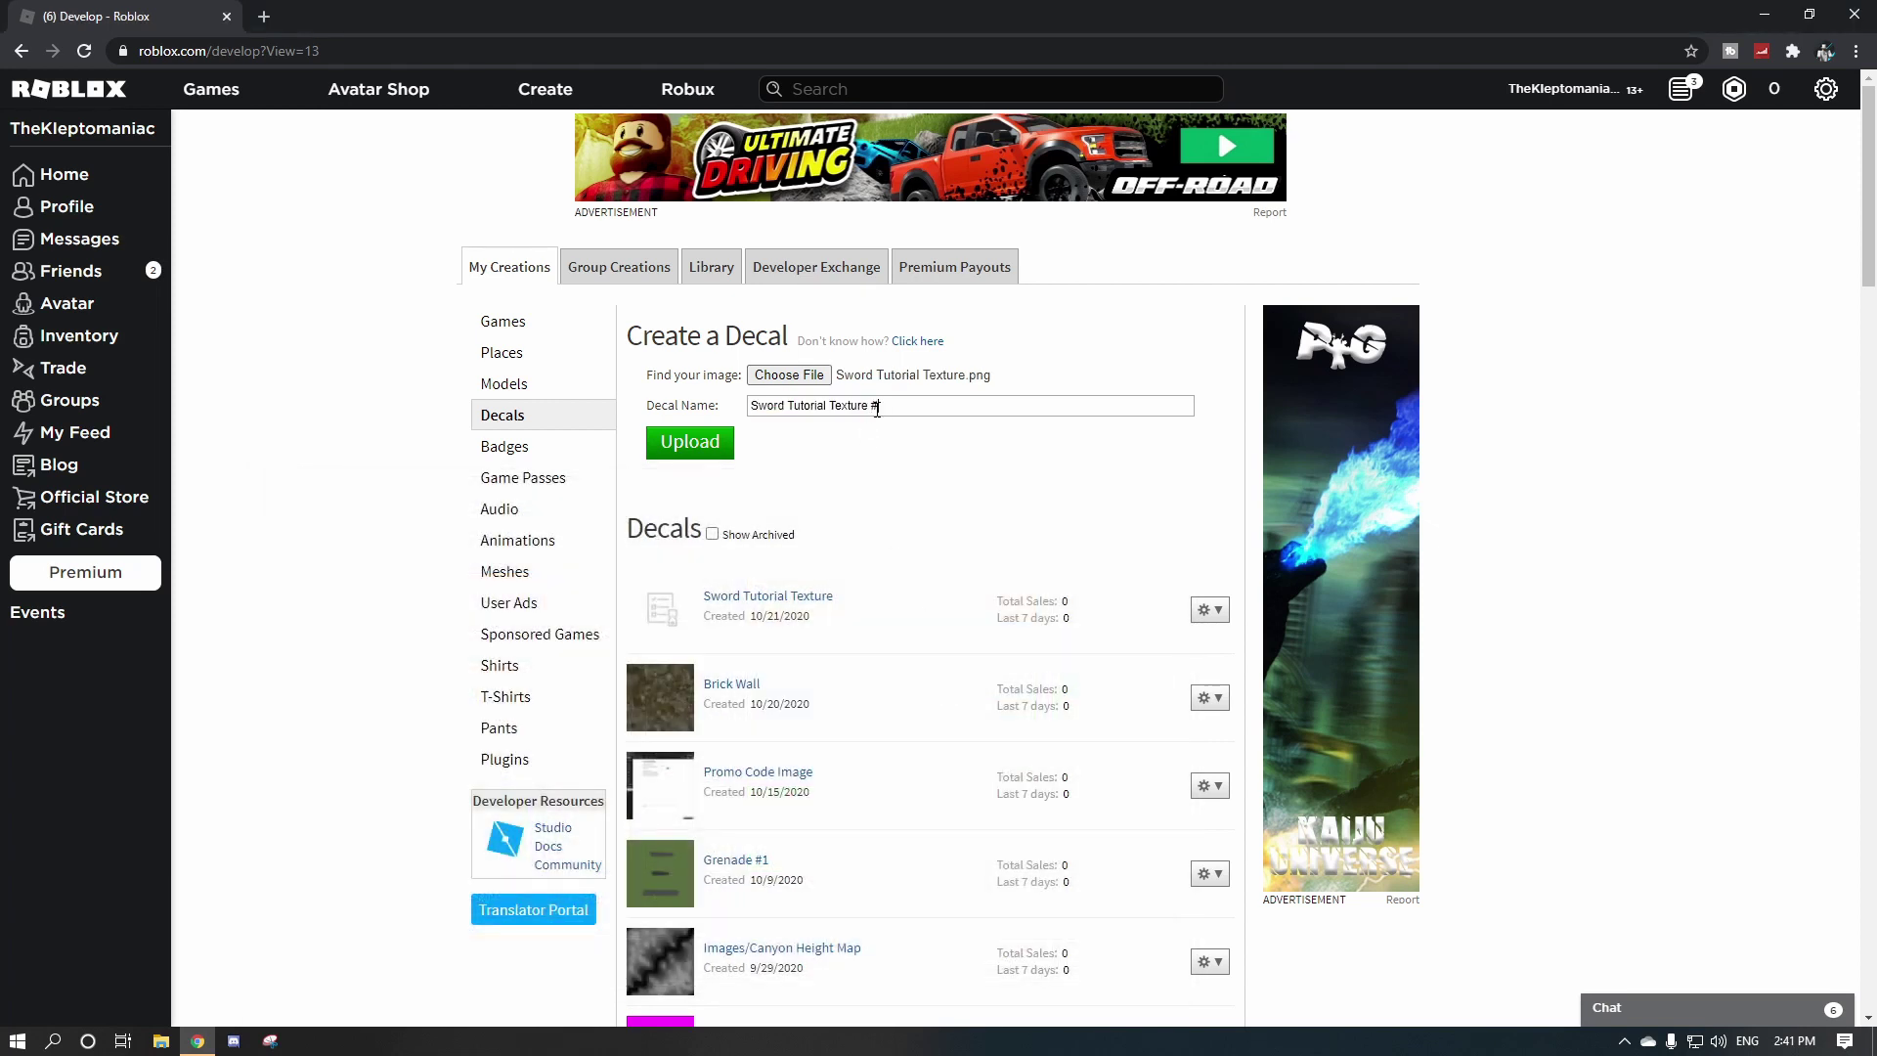
left_click(696, 449)
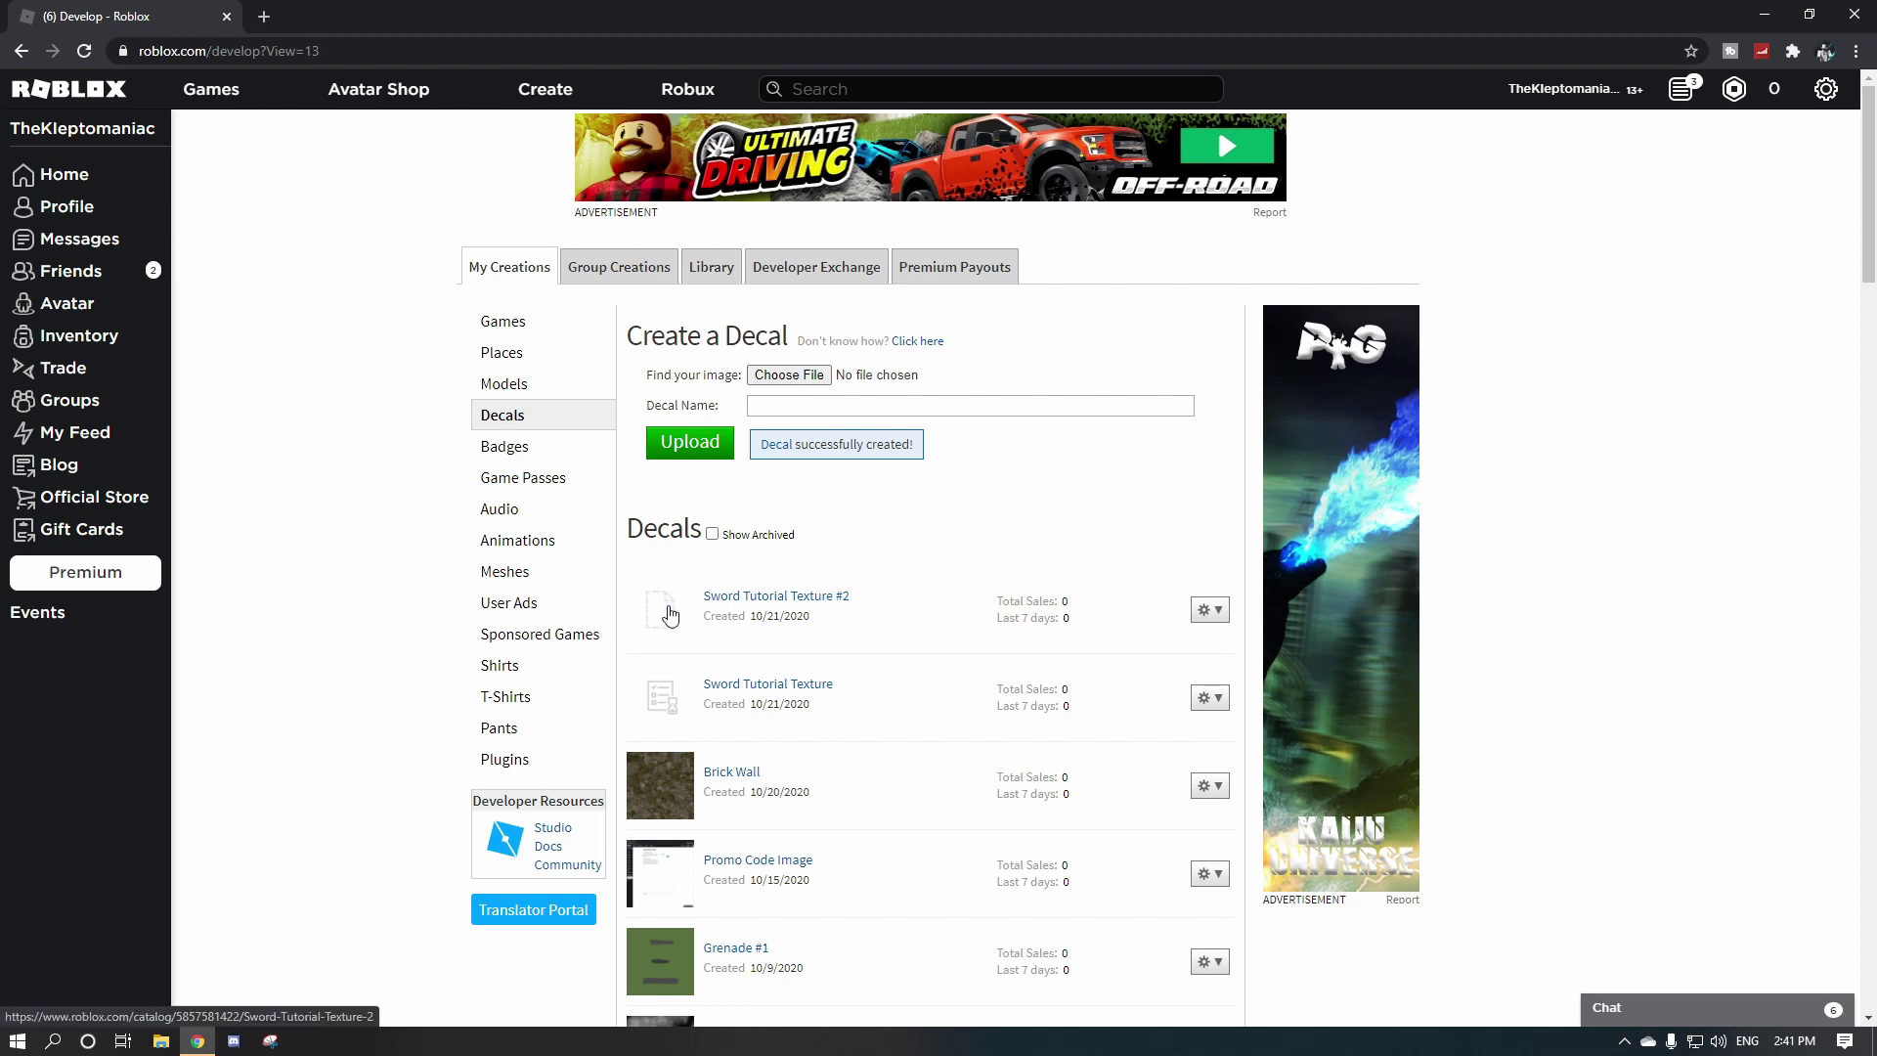
Open the Sword Tutorial Texture #2 decal's page and copy the asset ID from its web address.
left_click(670, 614)
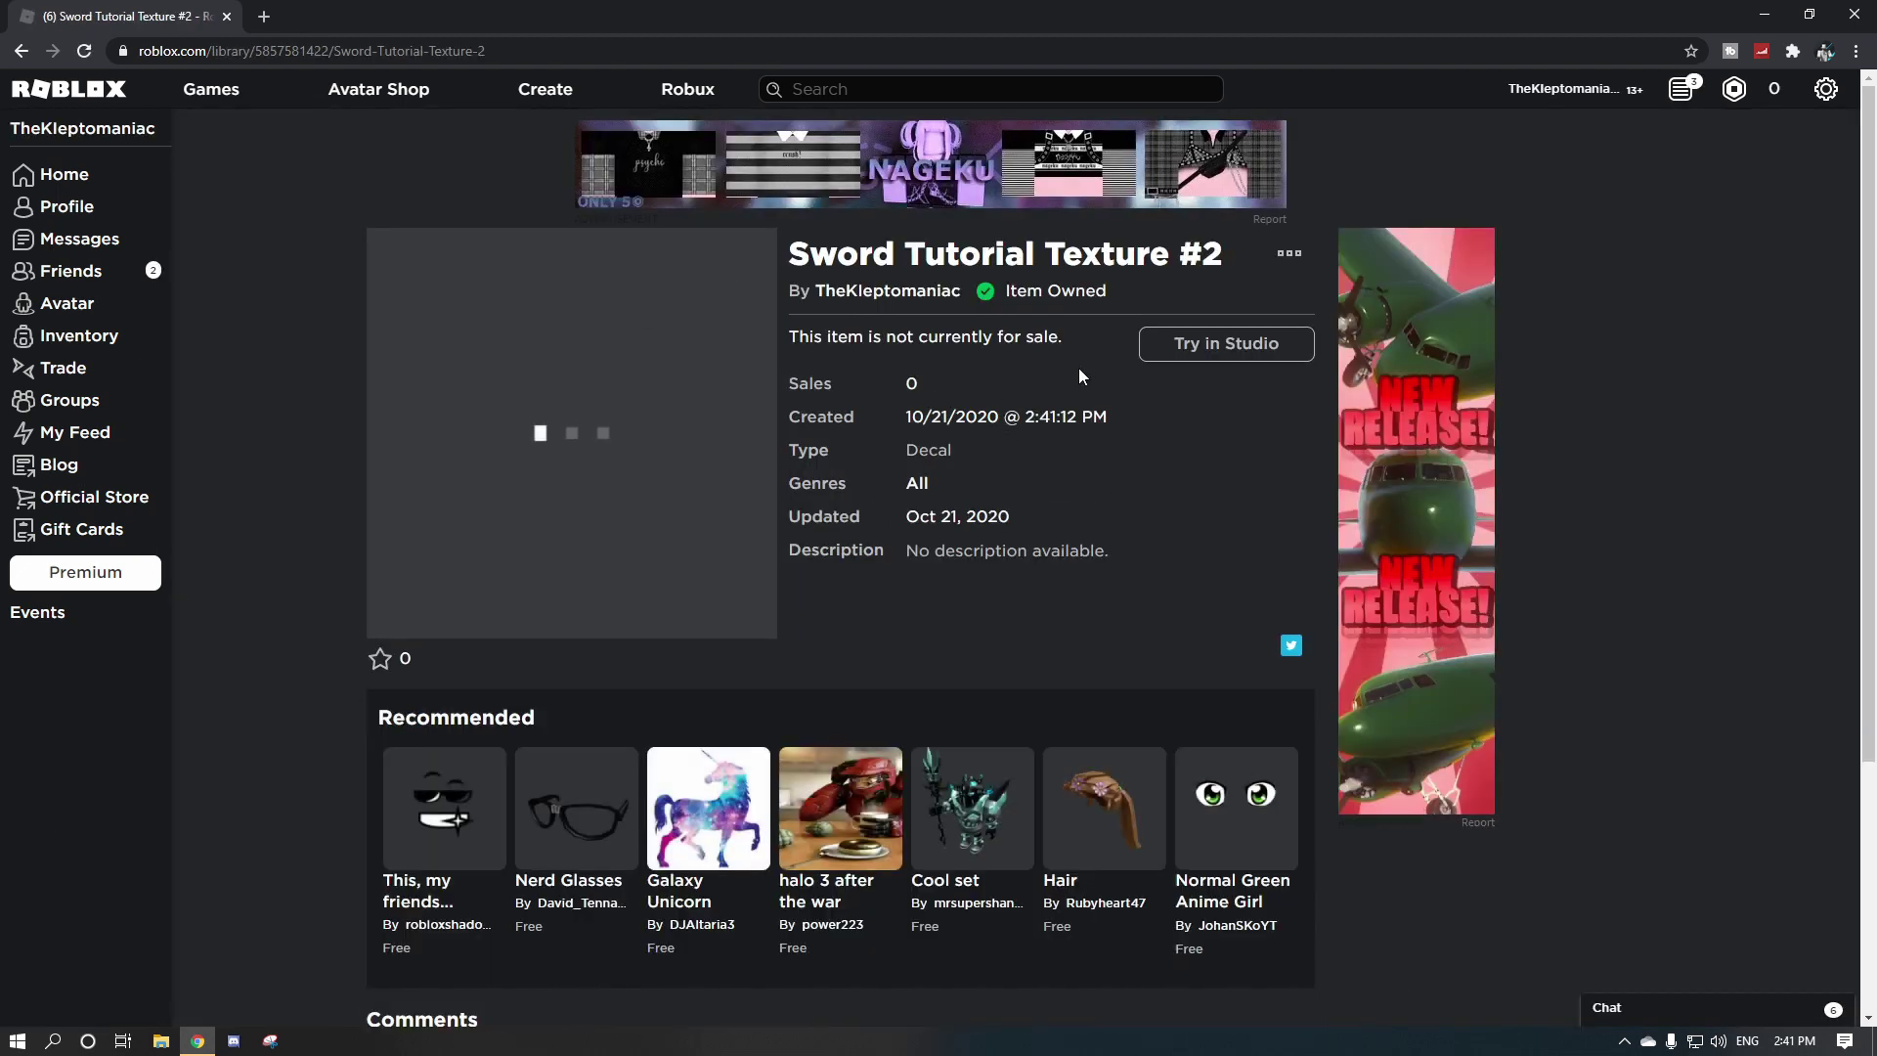
left_click_drag(1068, 339, 809, 335)
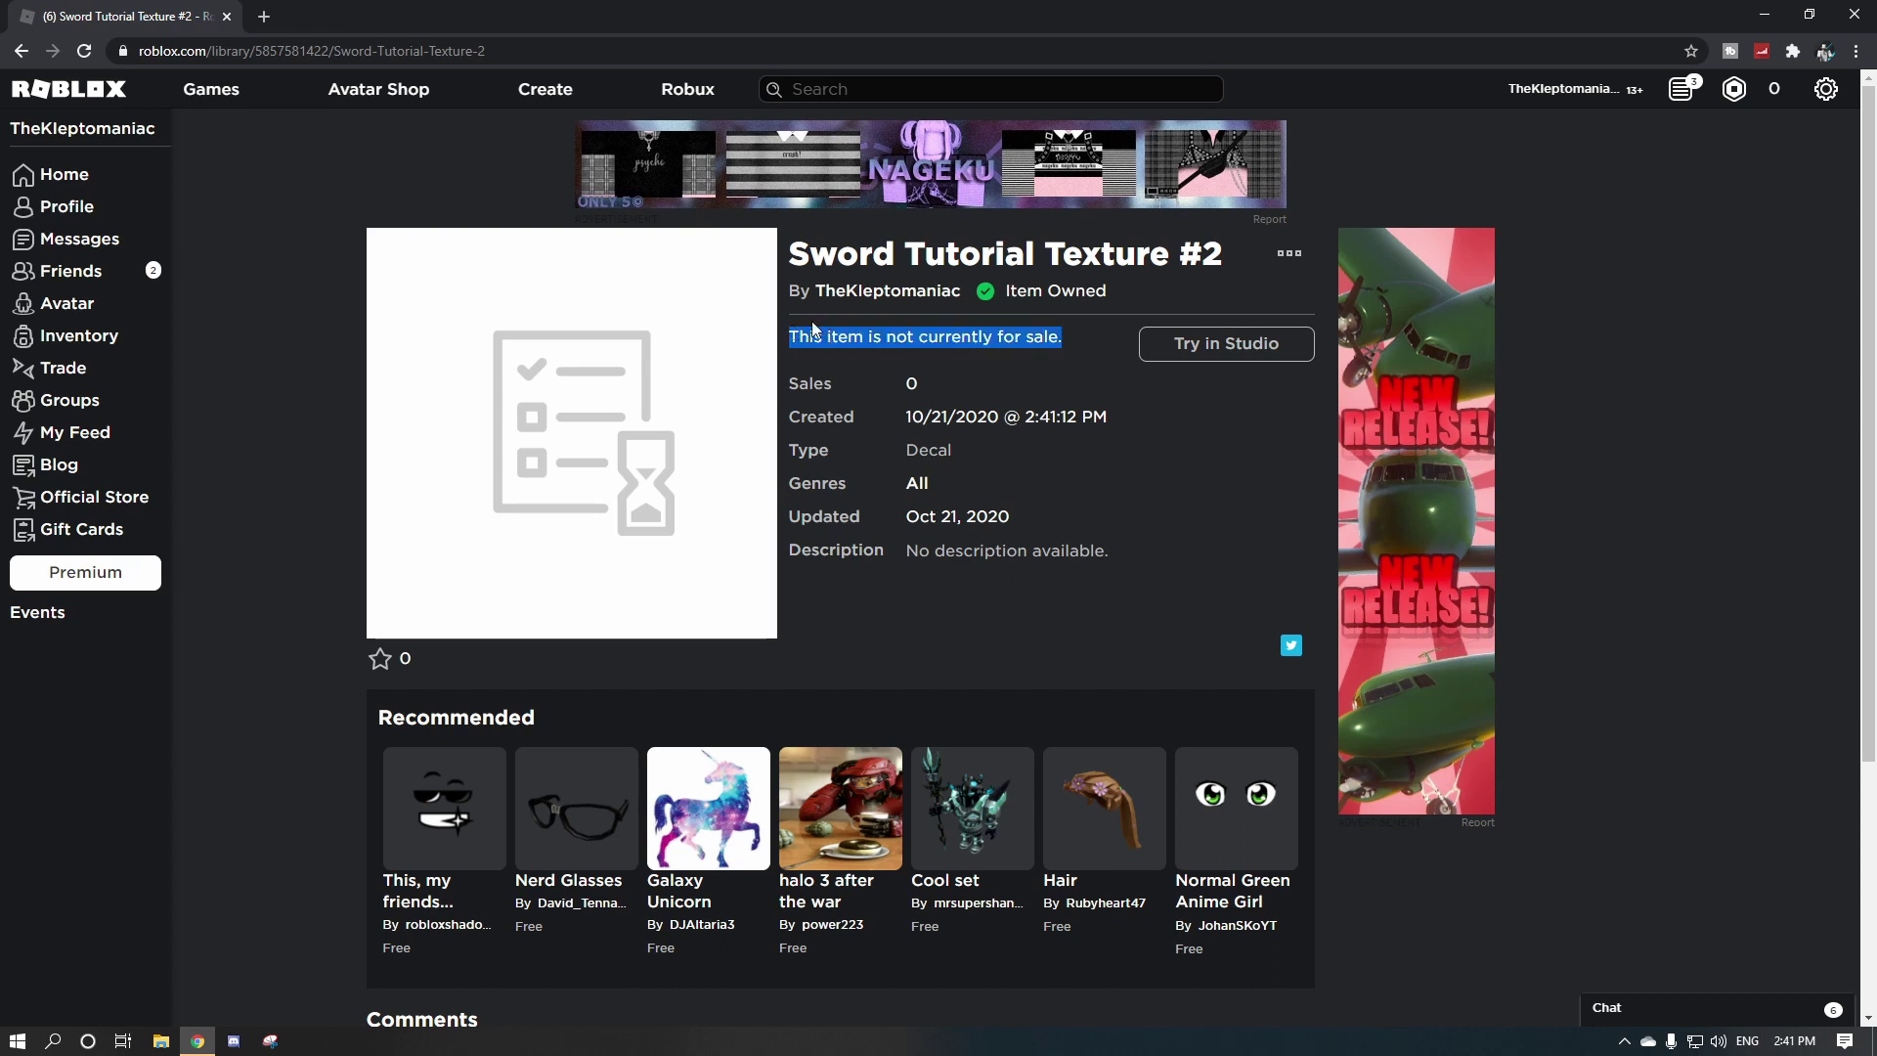
left_click(808, 335)
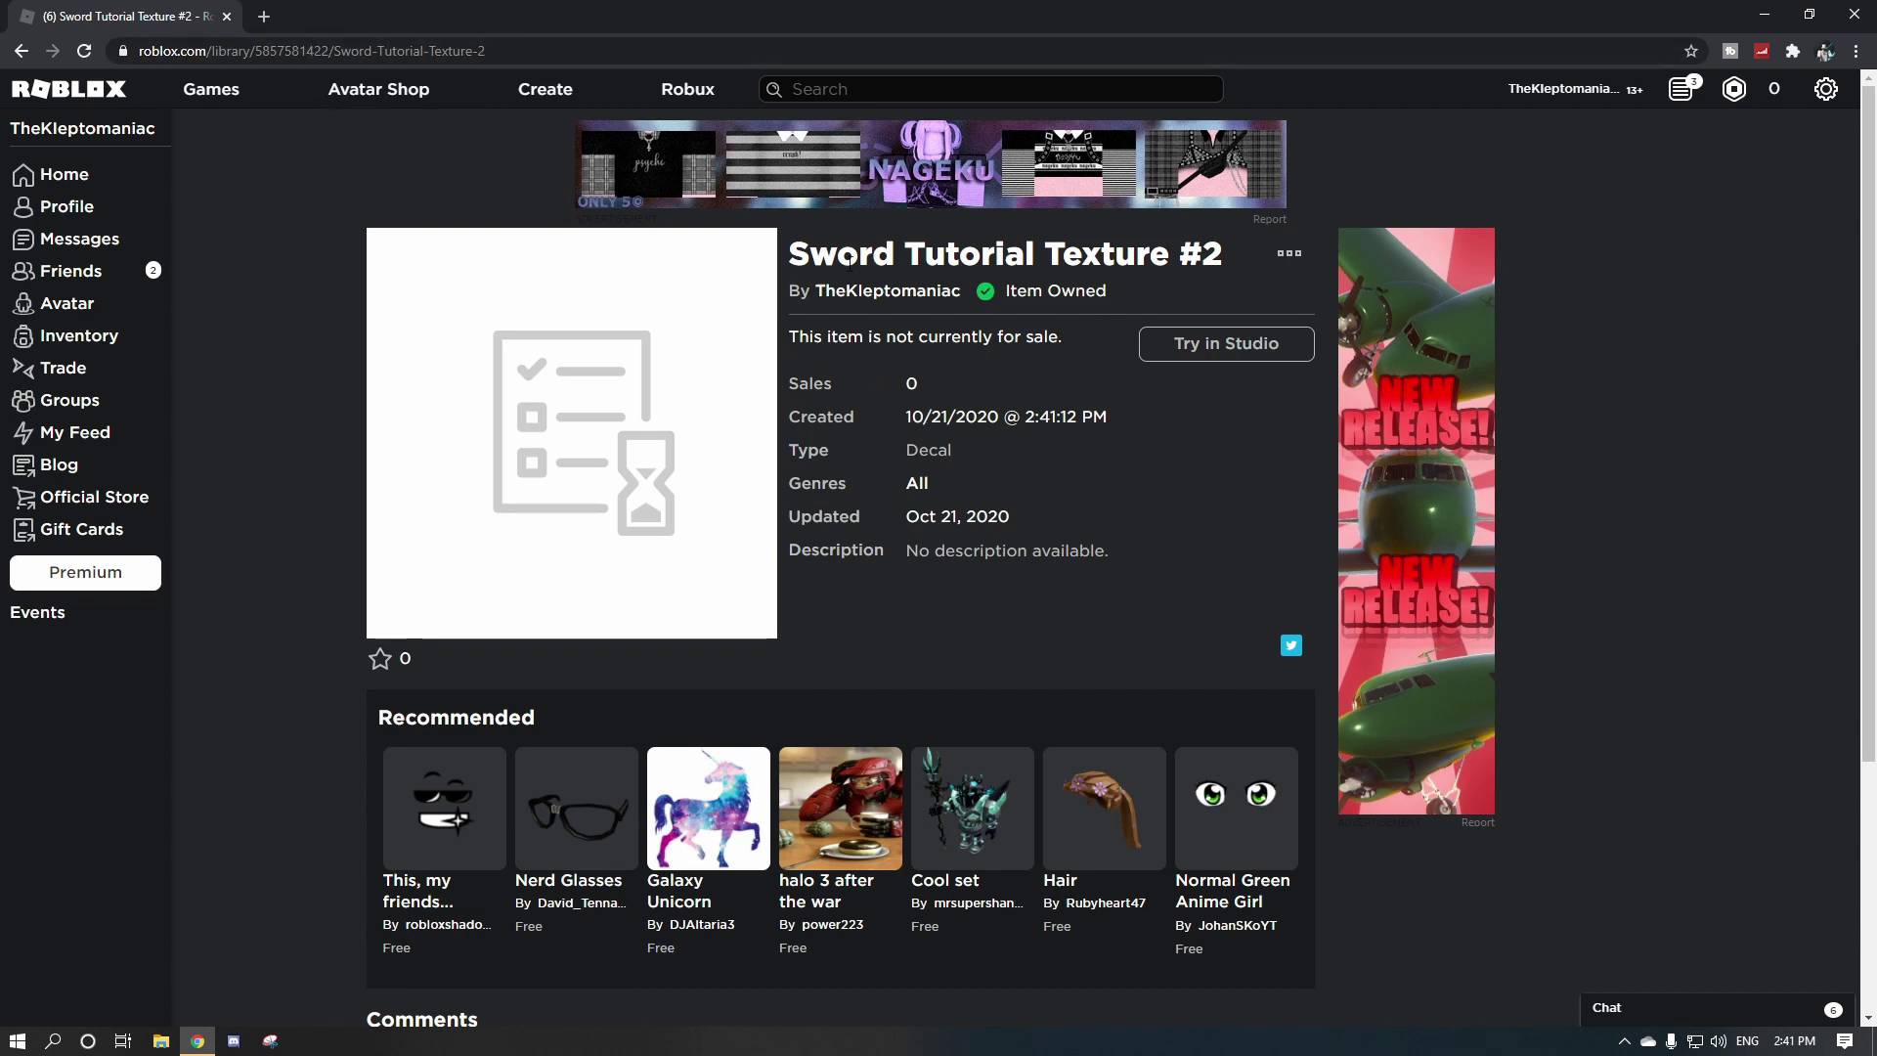
double_click(309, 51)
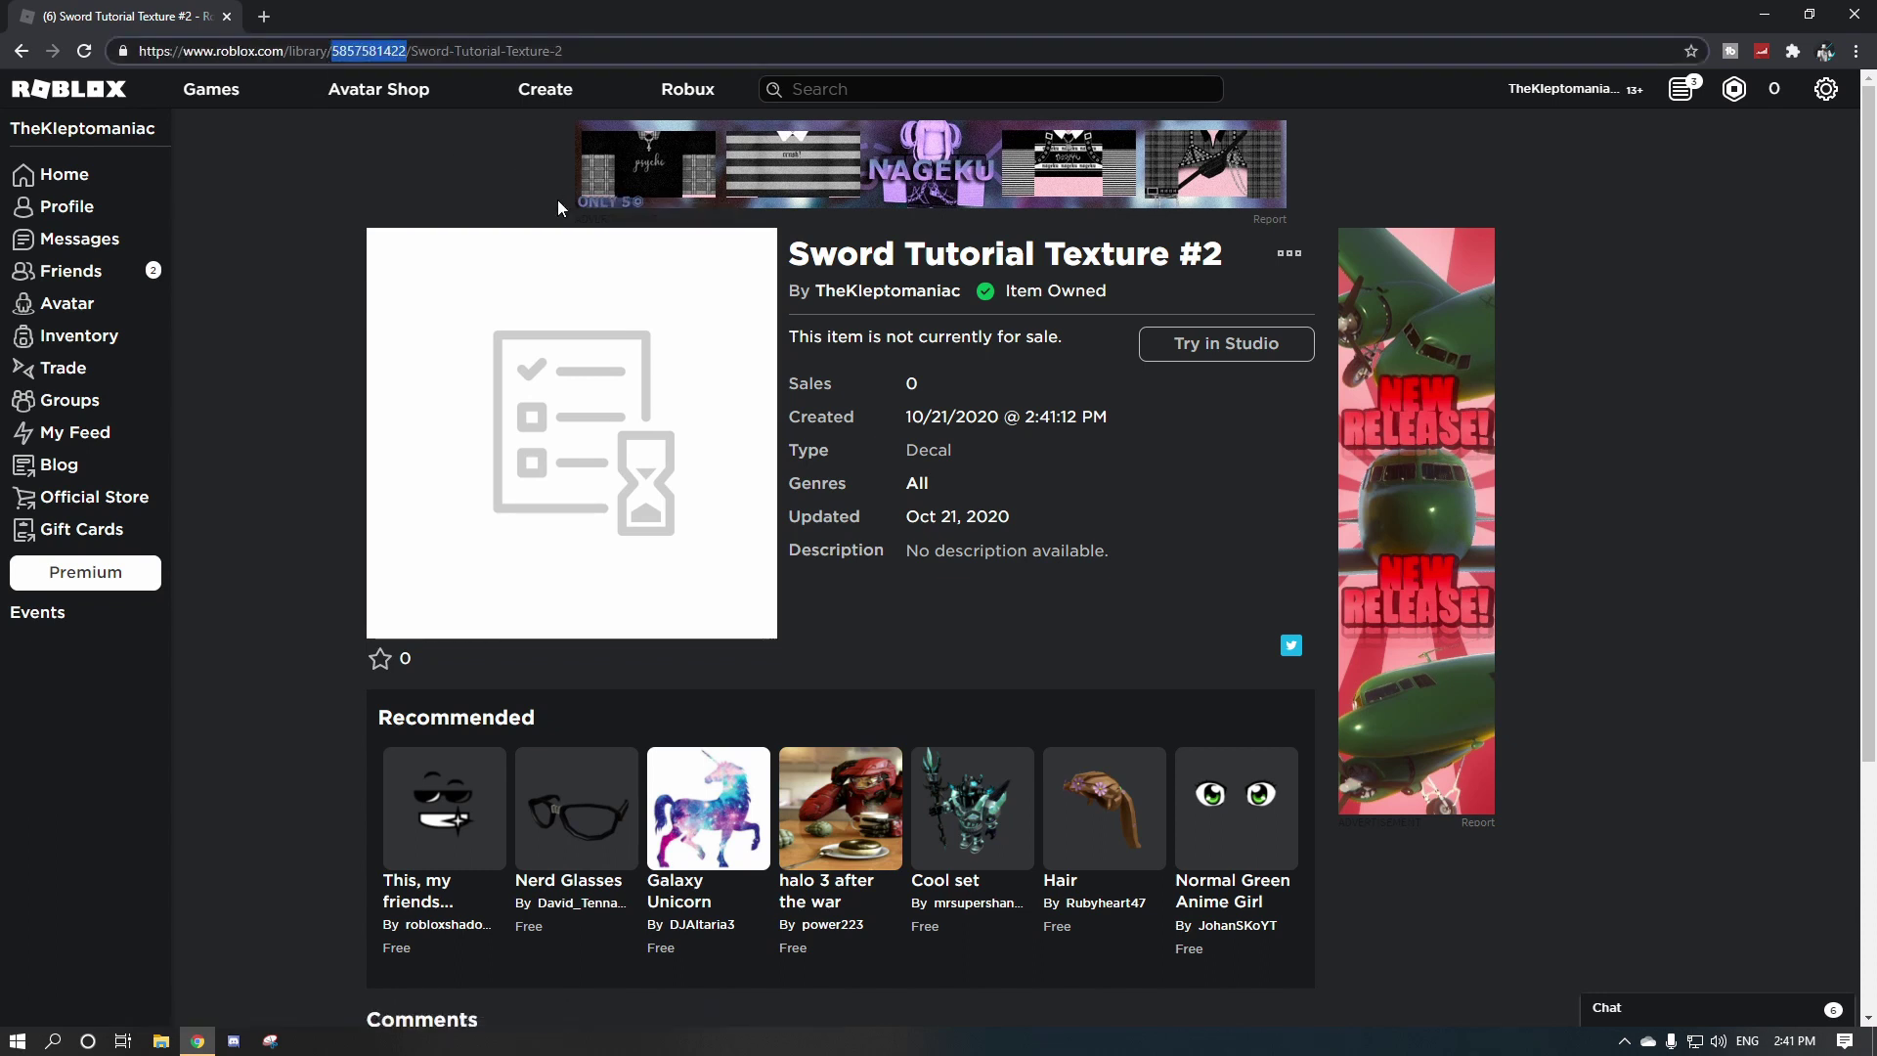
right_click(362, 53)
left_click(407, 161)
Open Game #1 from the Roblox creations page for editing in Roblox Studio and dismiss the Studio download prompt.
left_click(545, 92)
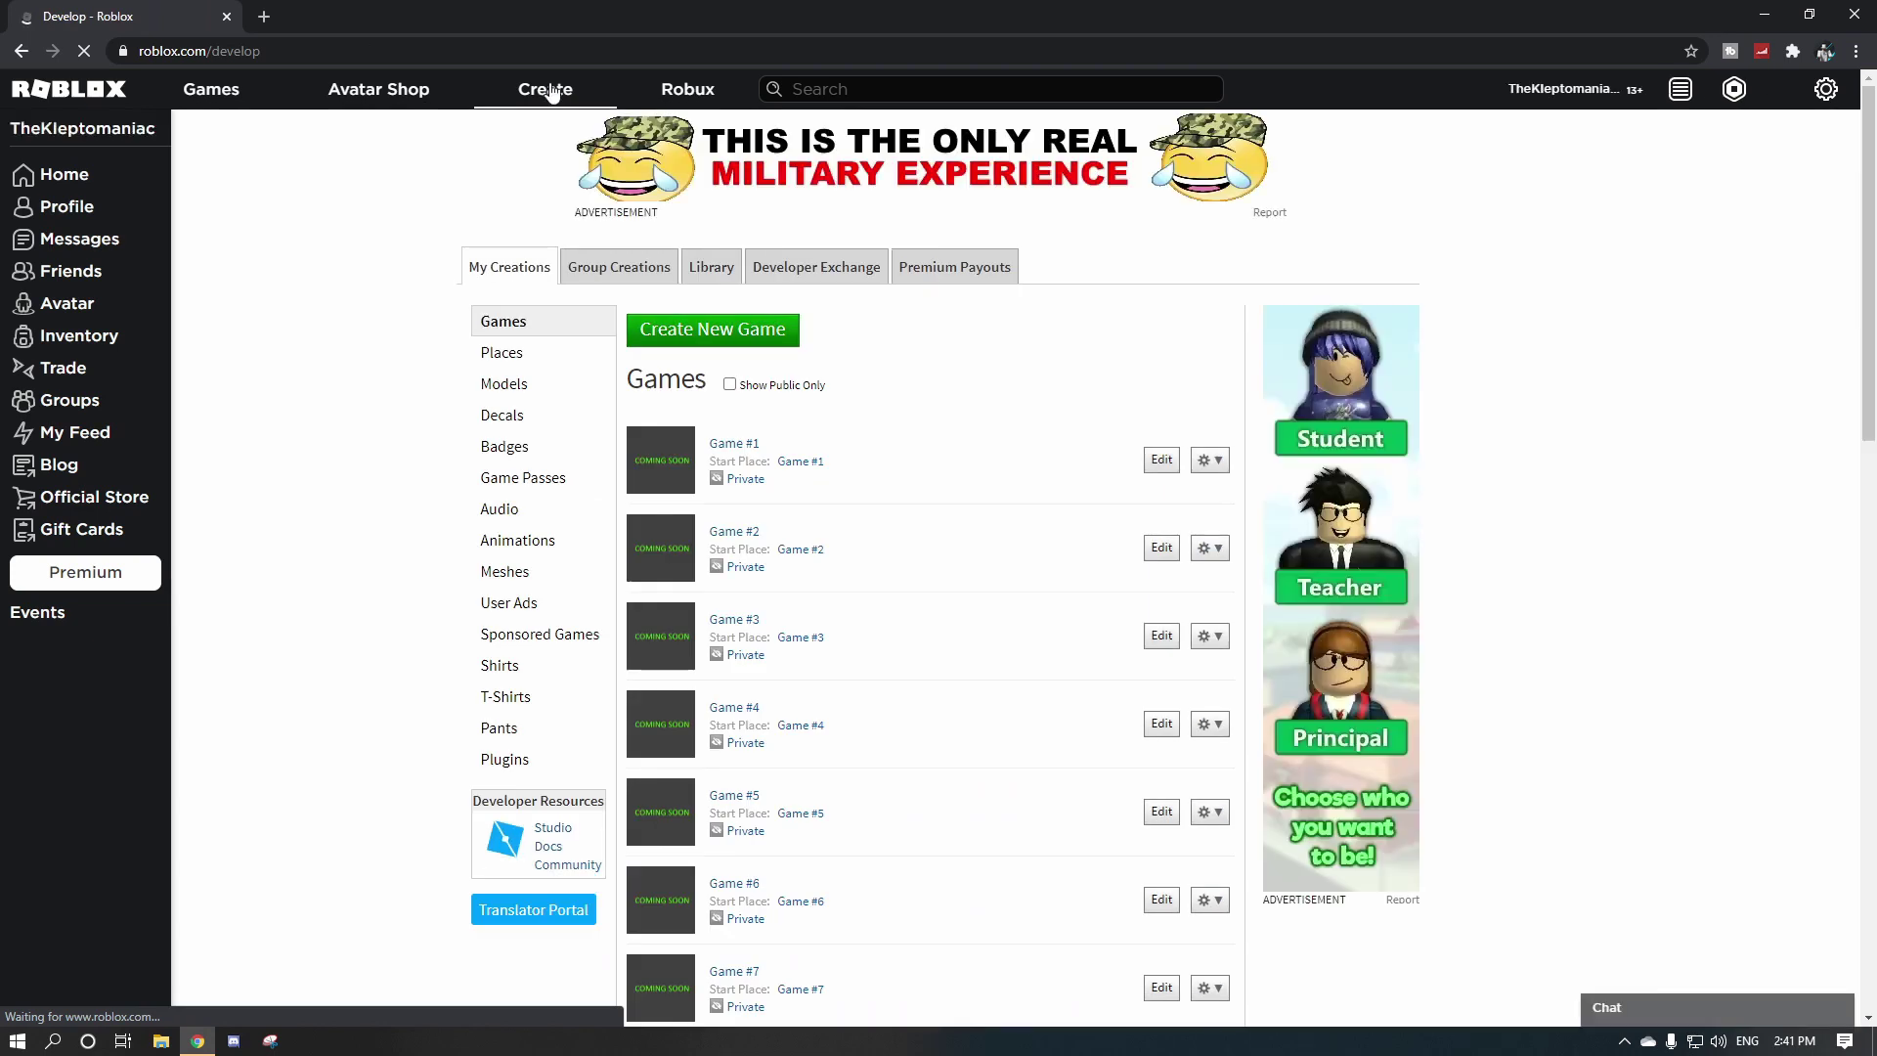
left_click(1151, 459)
left_click(1008, 213)
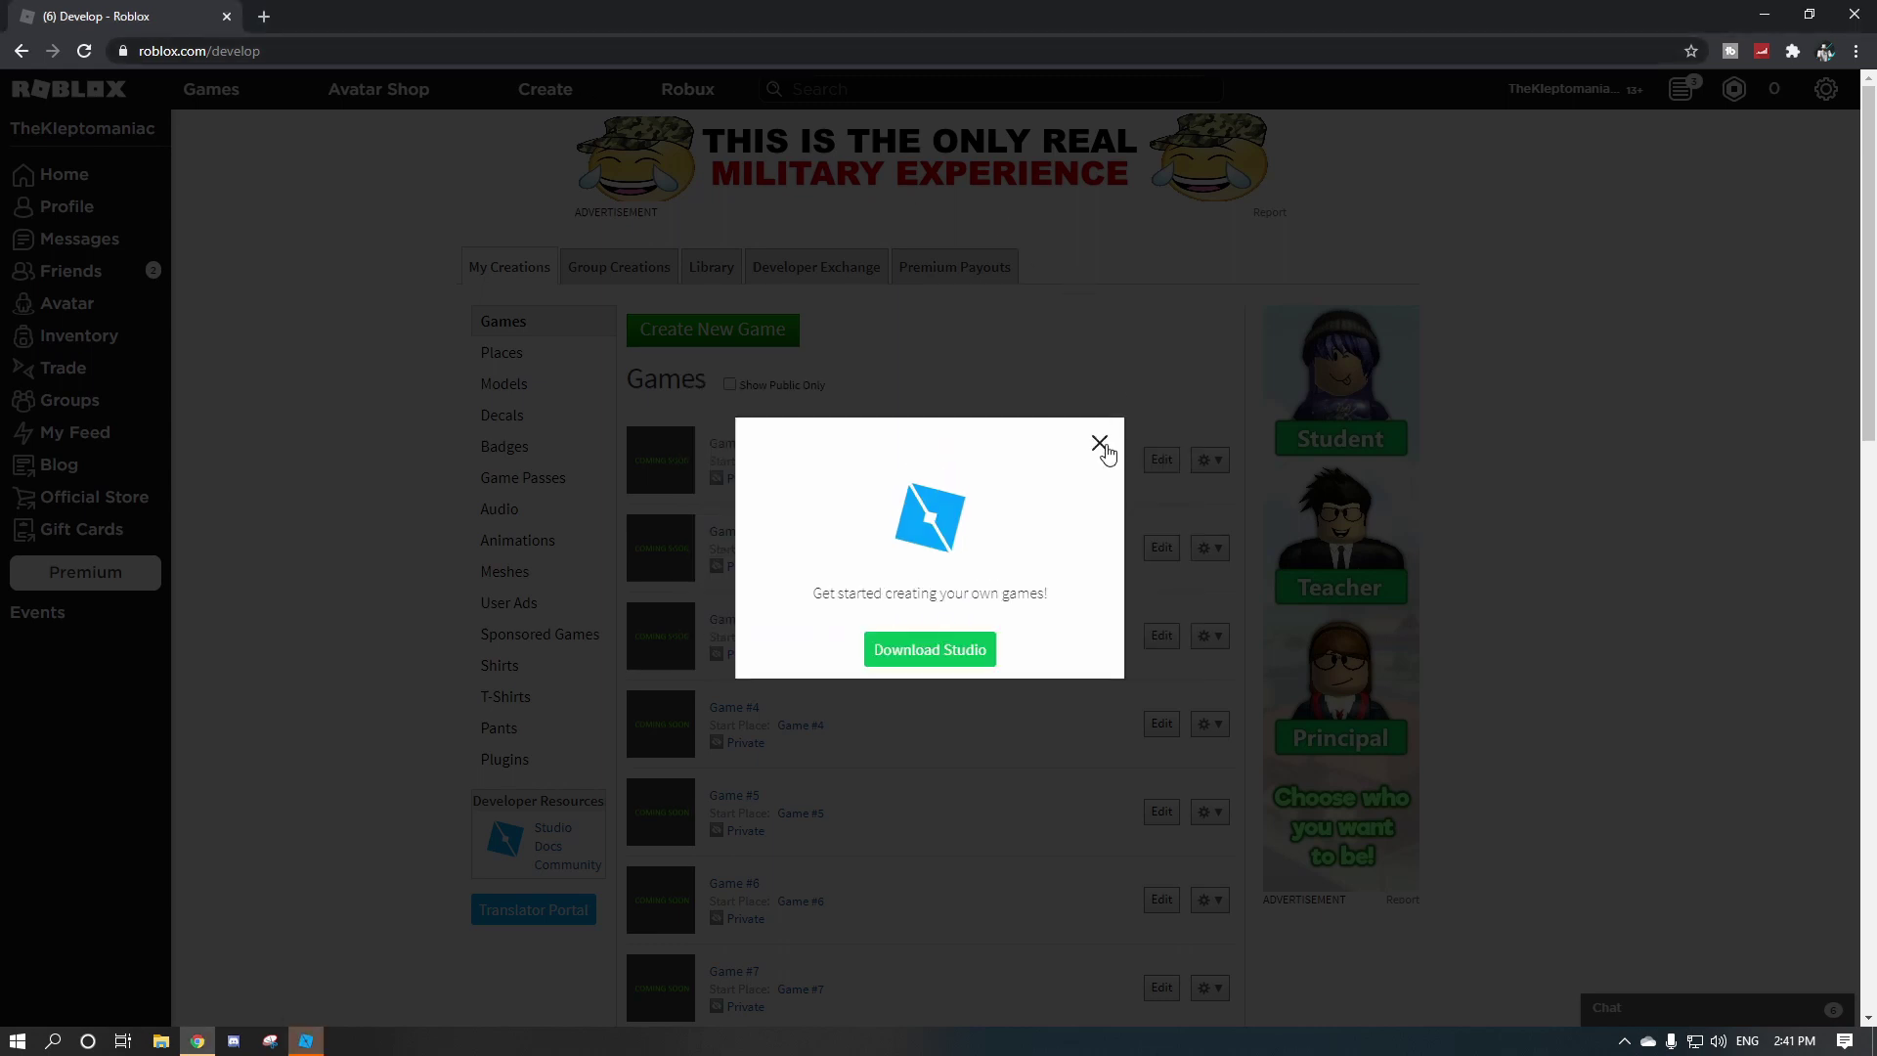
left_click(1107, 445)
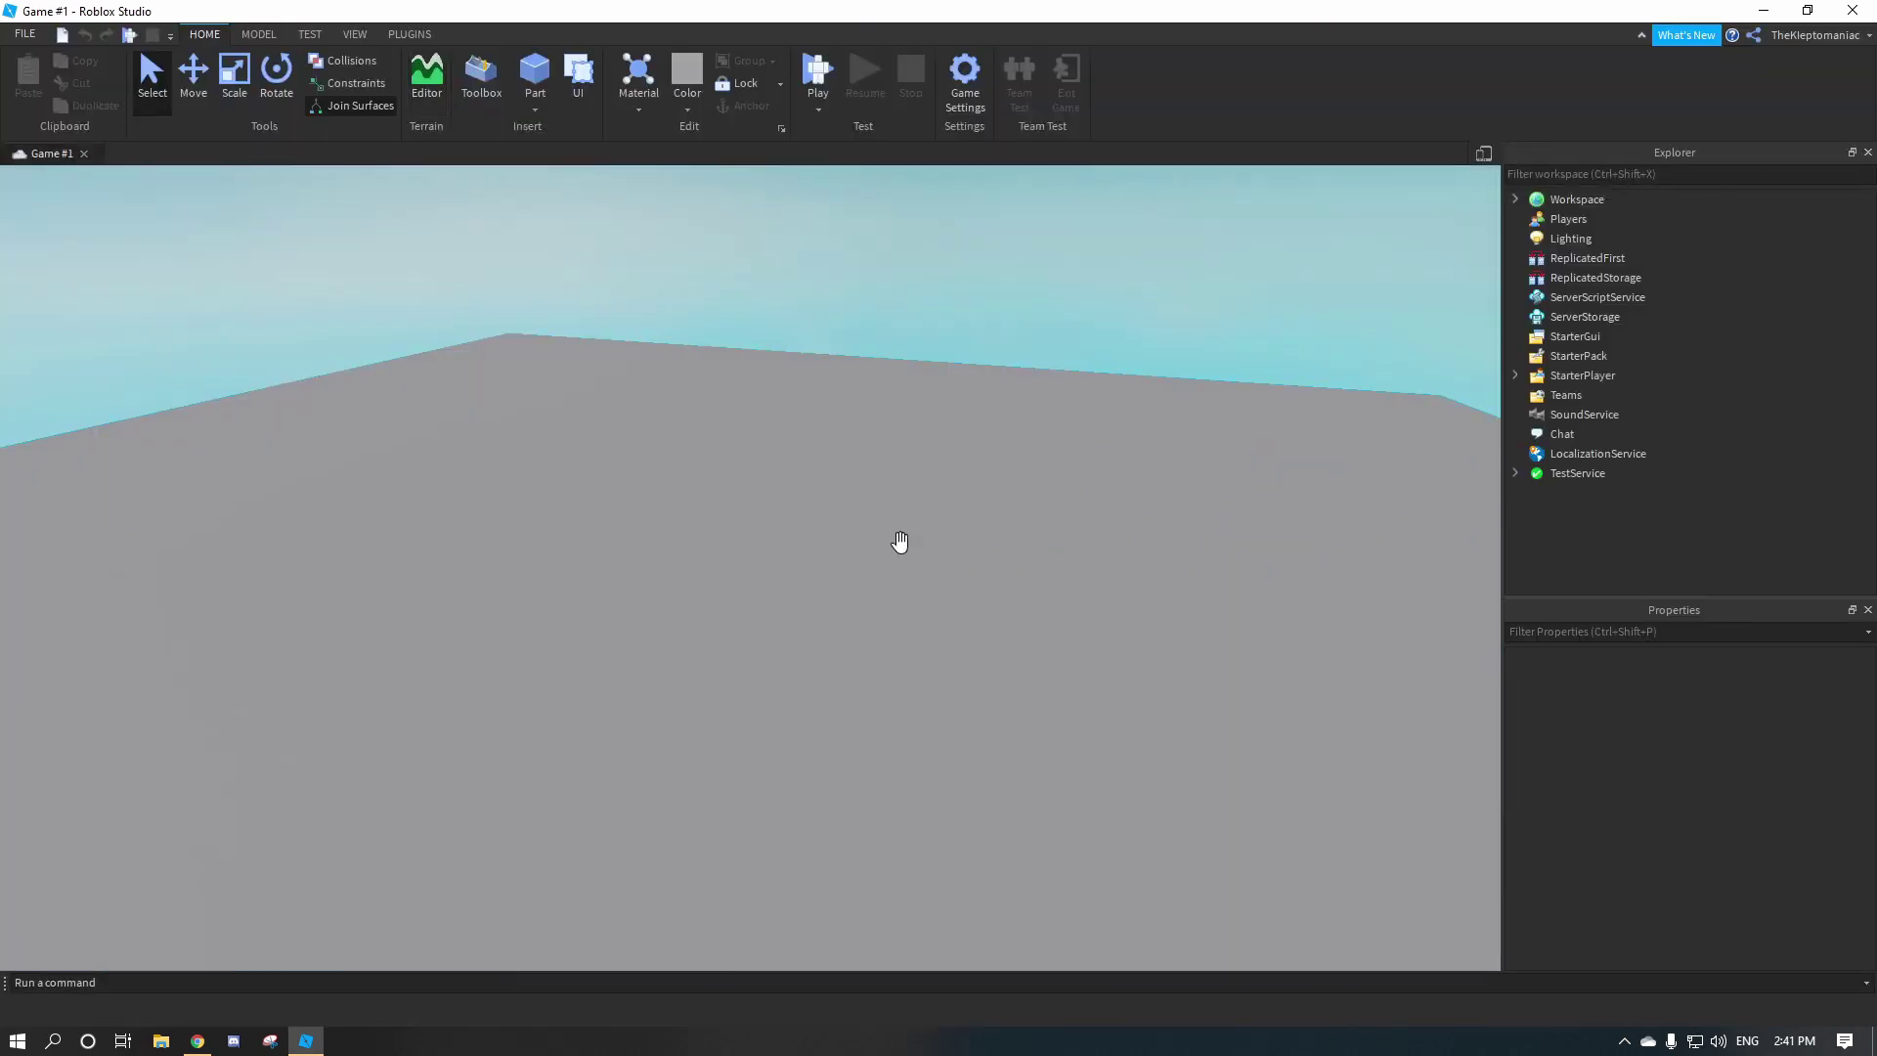
Insert a MeshPart object into the Game #1 workspace.
right_click_drag(766, 520, 763, 519)
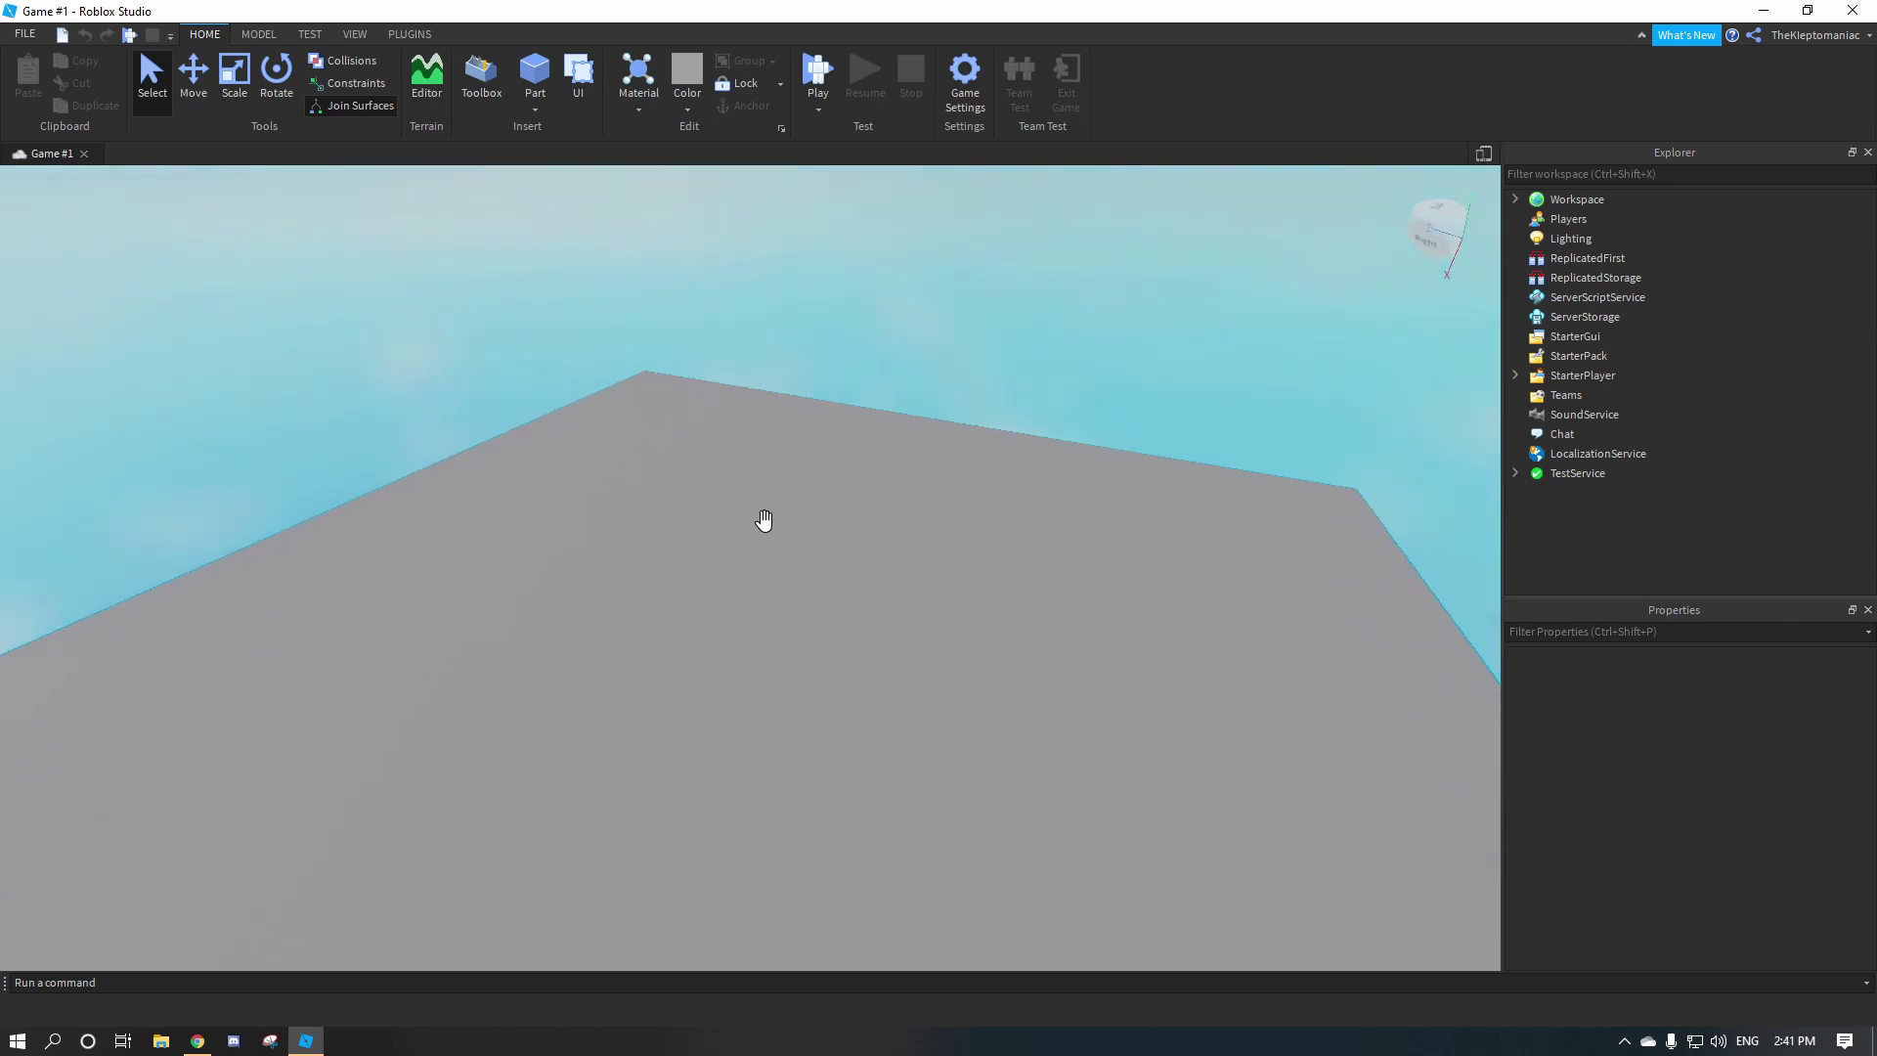
right_click_drag(937, 484, 937, 484)
right_click(841, 307)
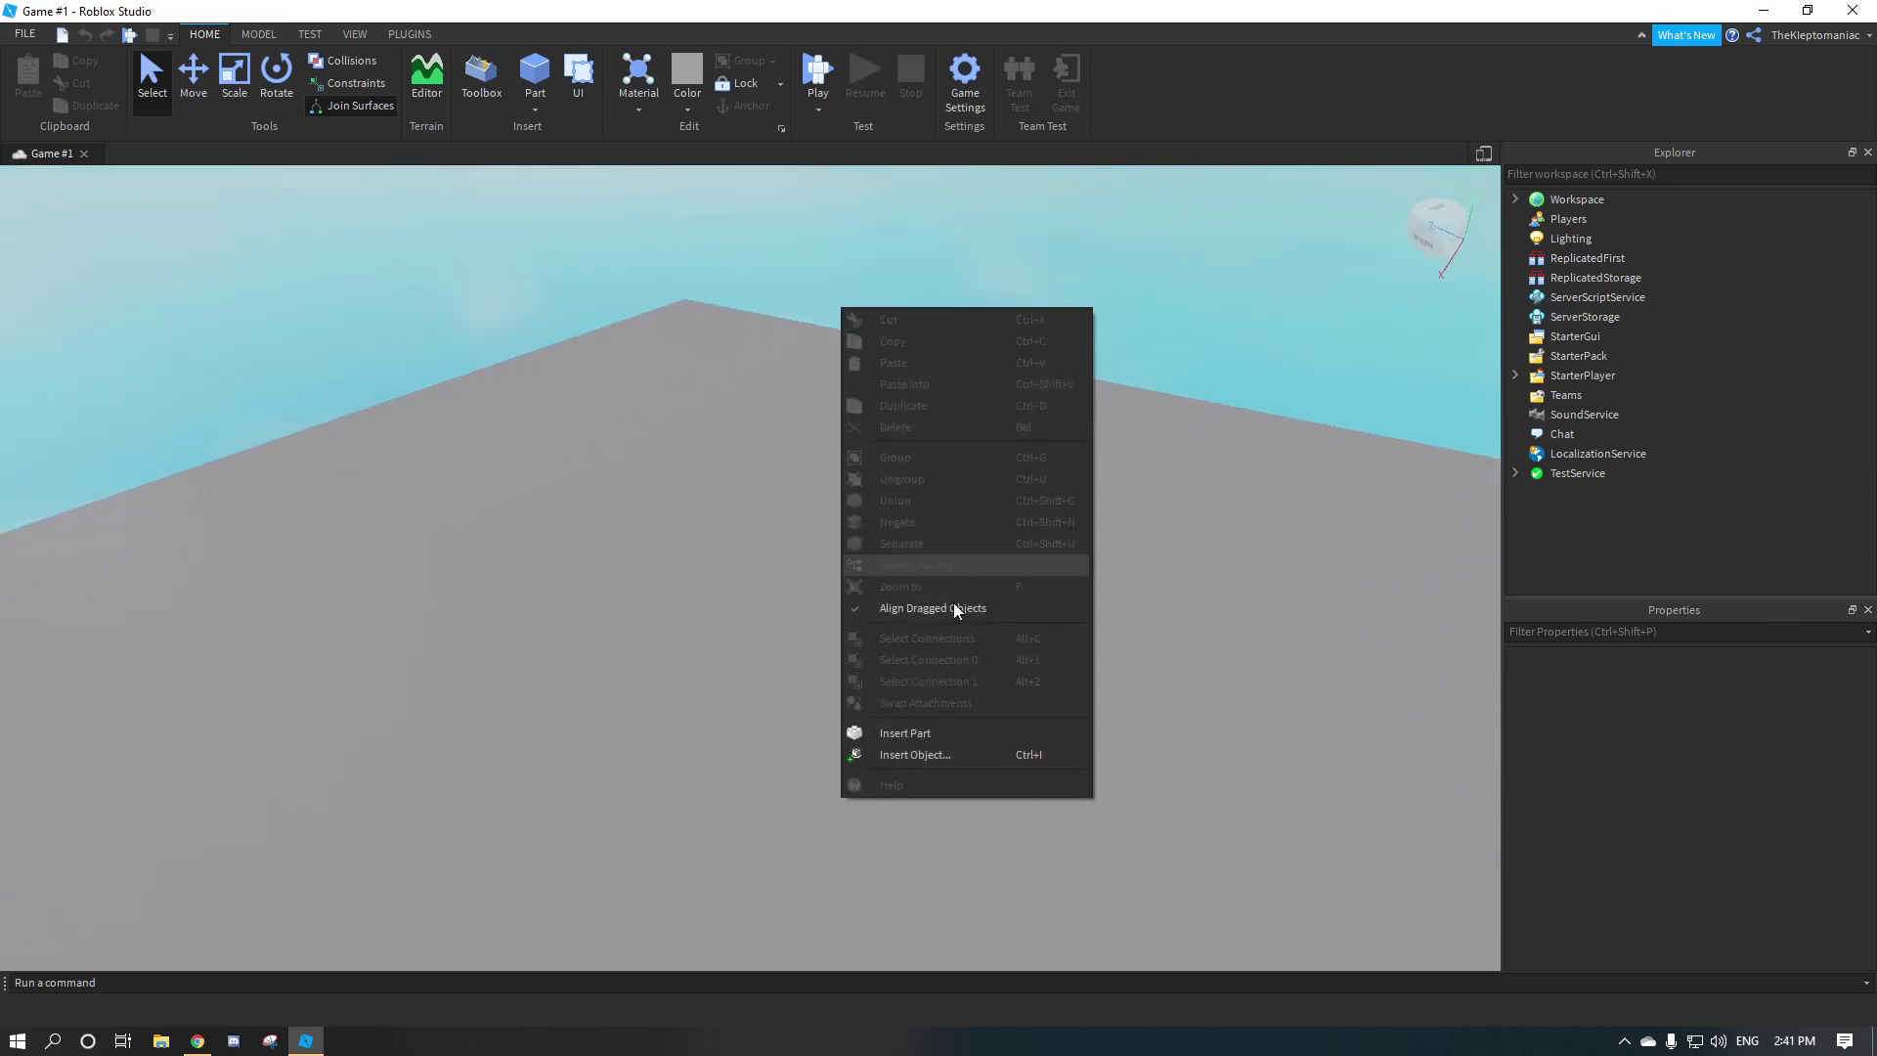
left_click(901, 757)
left_click(989, 558)
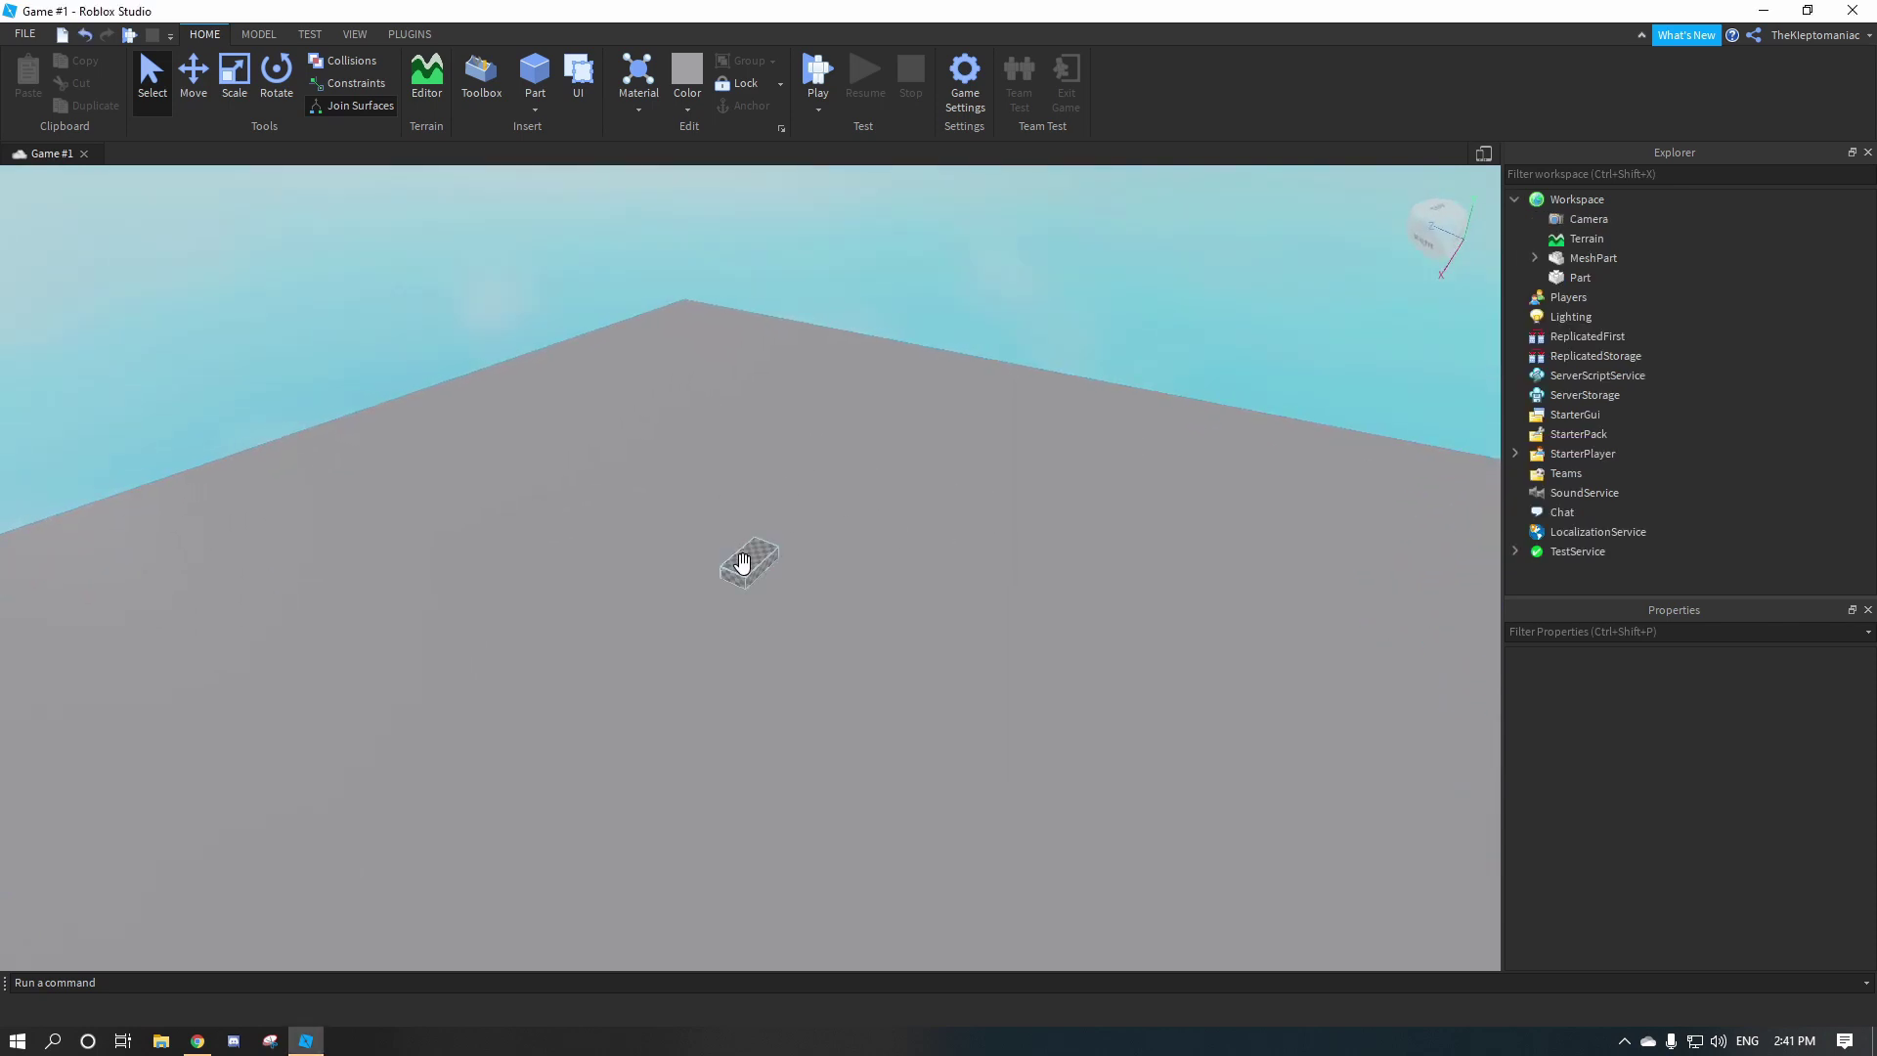
Import Sword Tutorial.fbx from the Desktop's Blender Models folder as the MeshPart's mesh and agree to move it to its stored location.
scroll(756, 556, "up", 3)
key("w")
right_click_drag(756, 557, 757, 557)
scroll(759, 560, "down", 8)
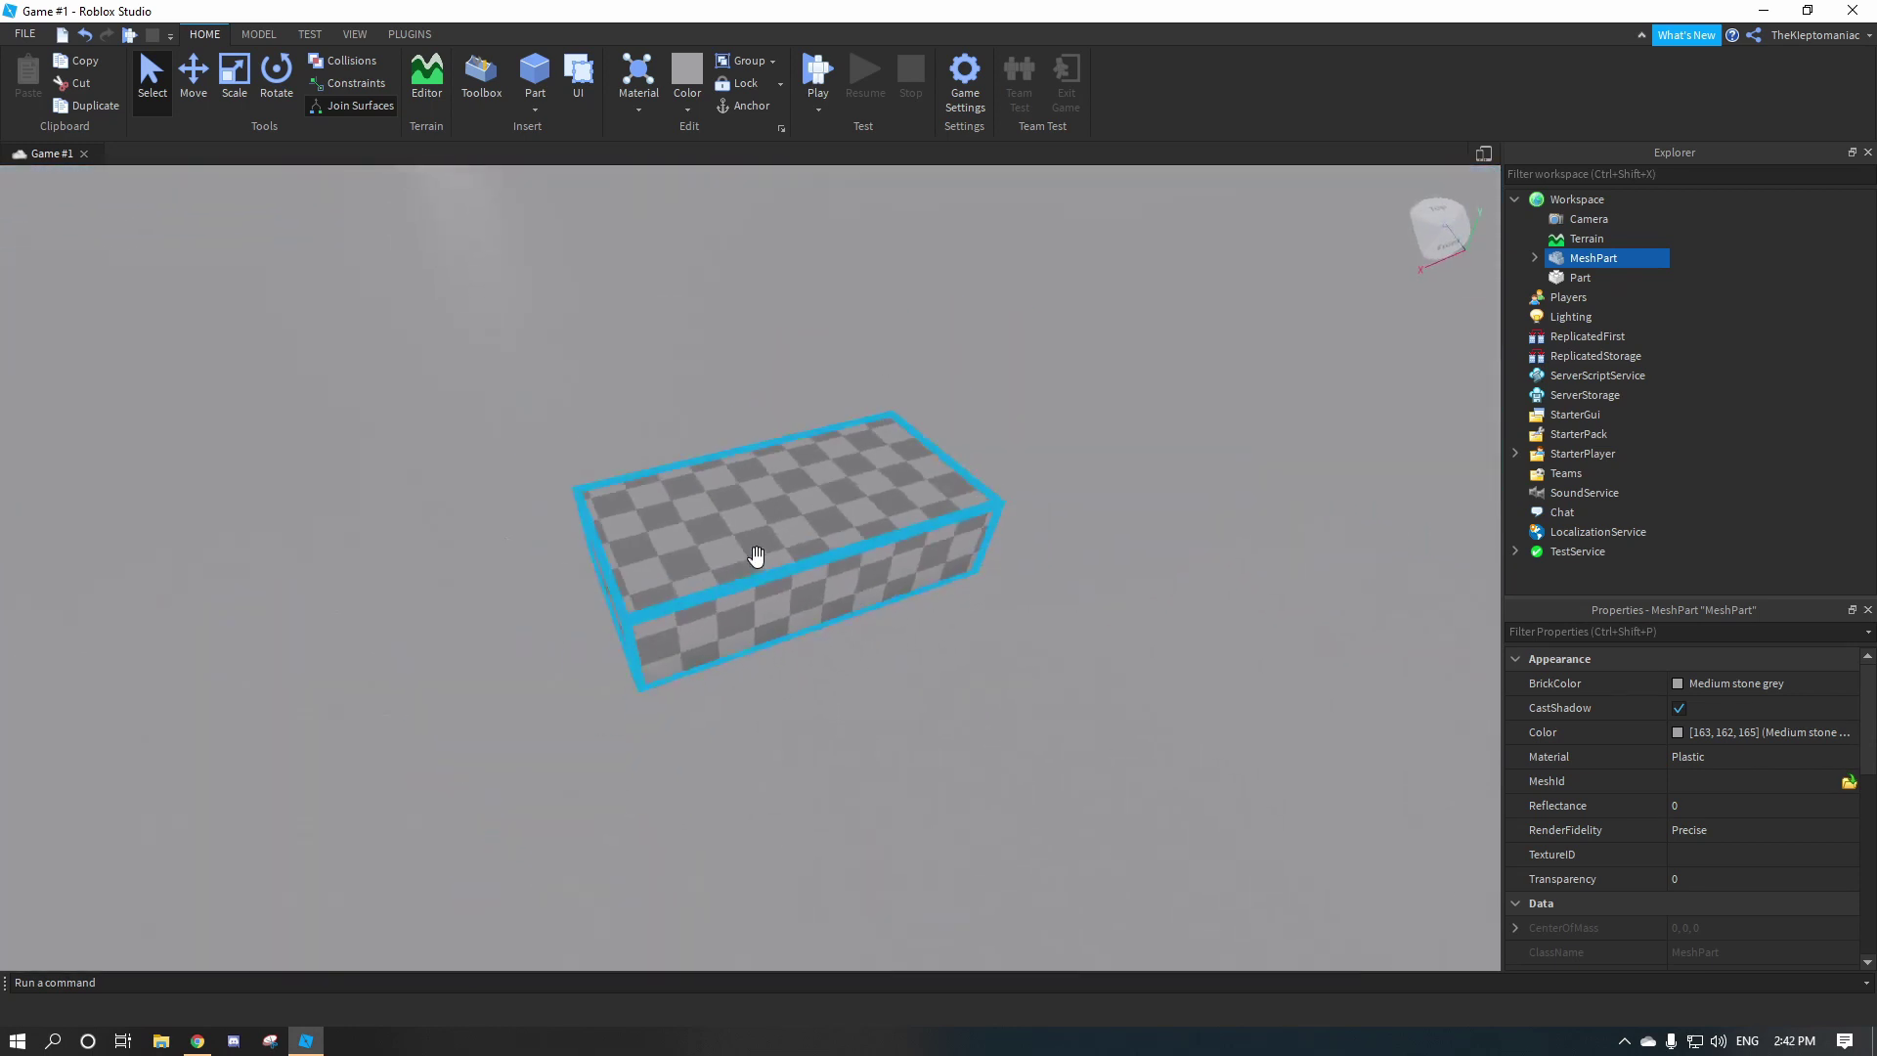
left_click(1847, 786)
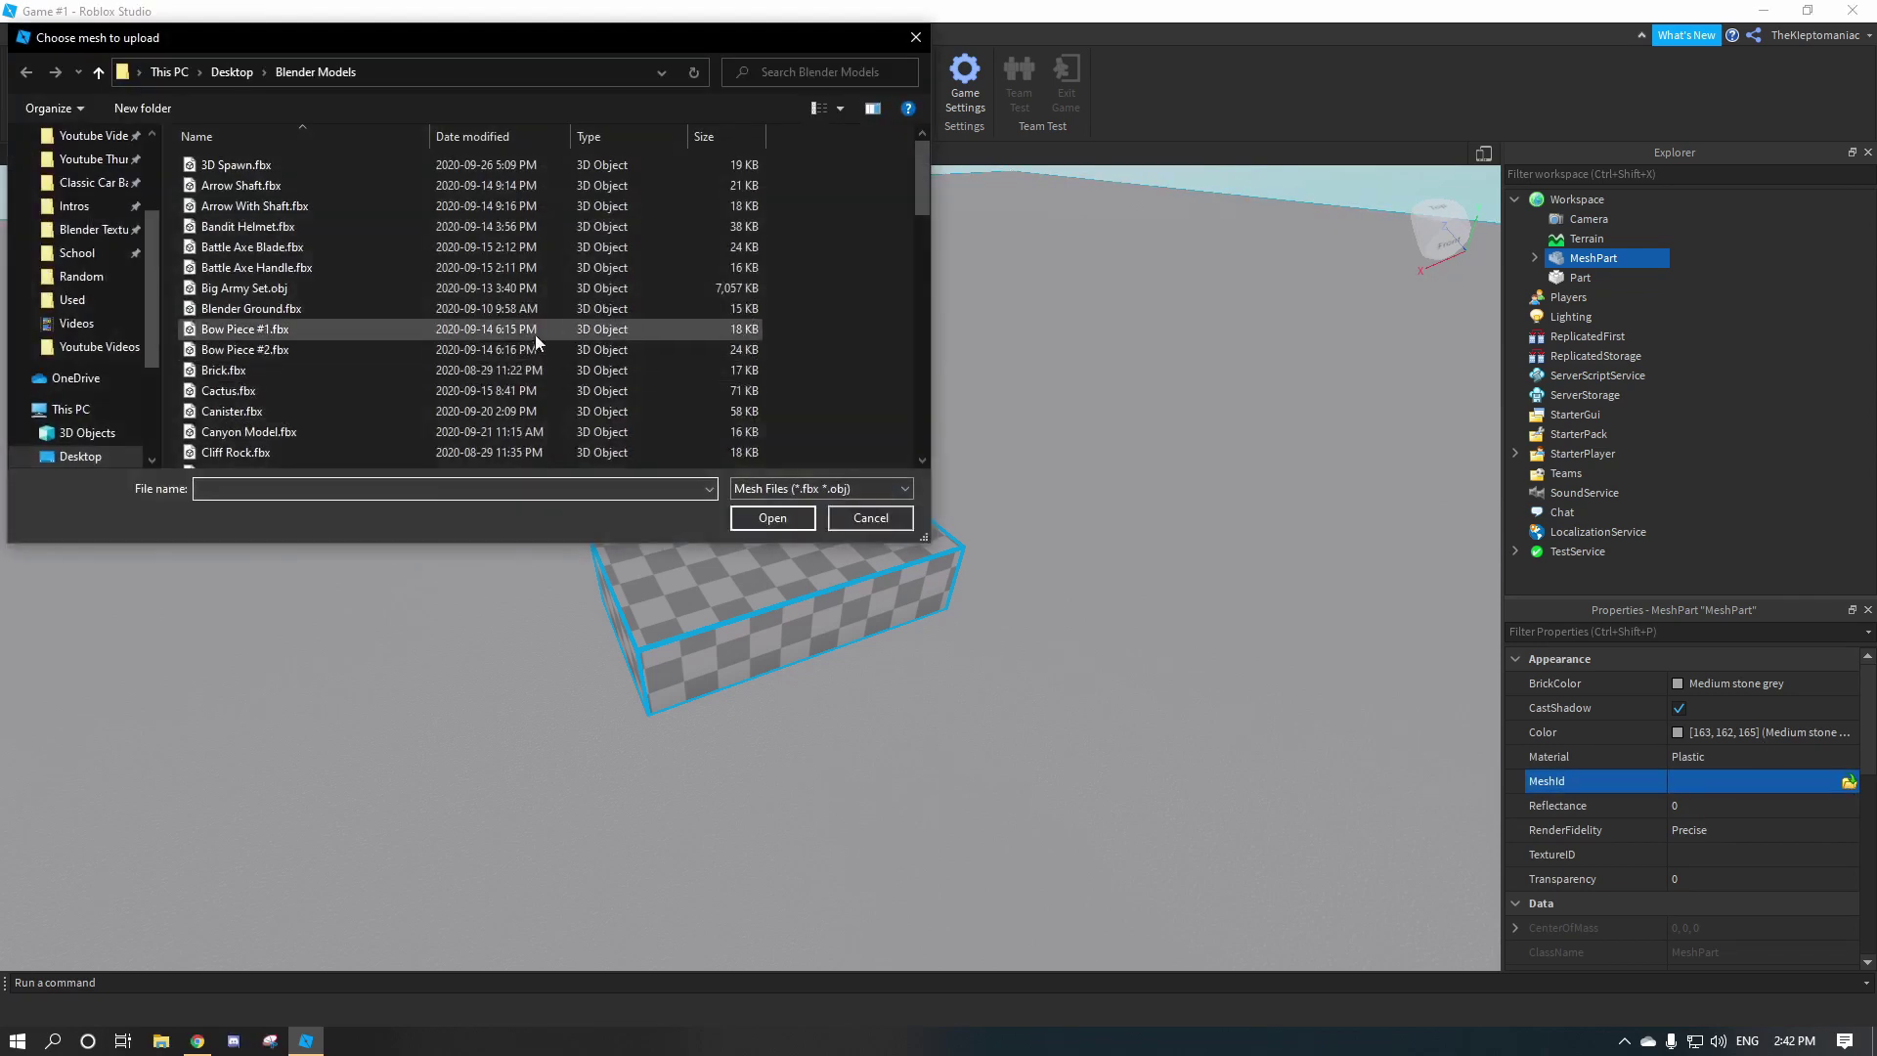
scroll(291, 354, "down", 2)
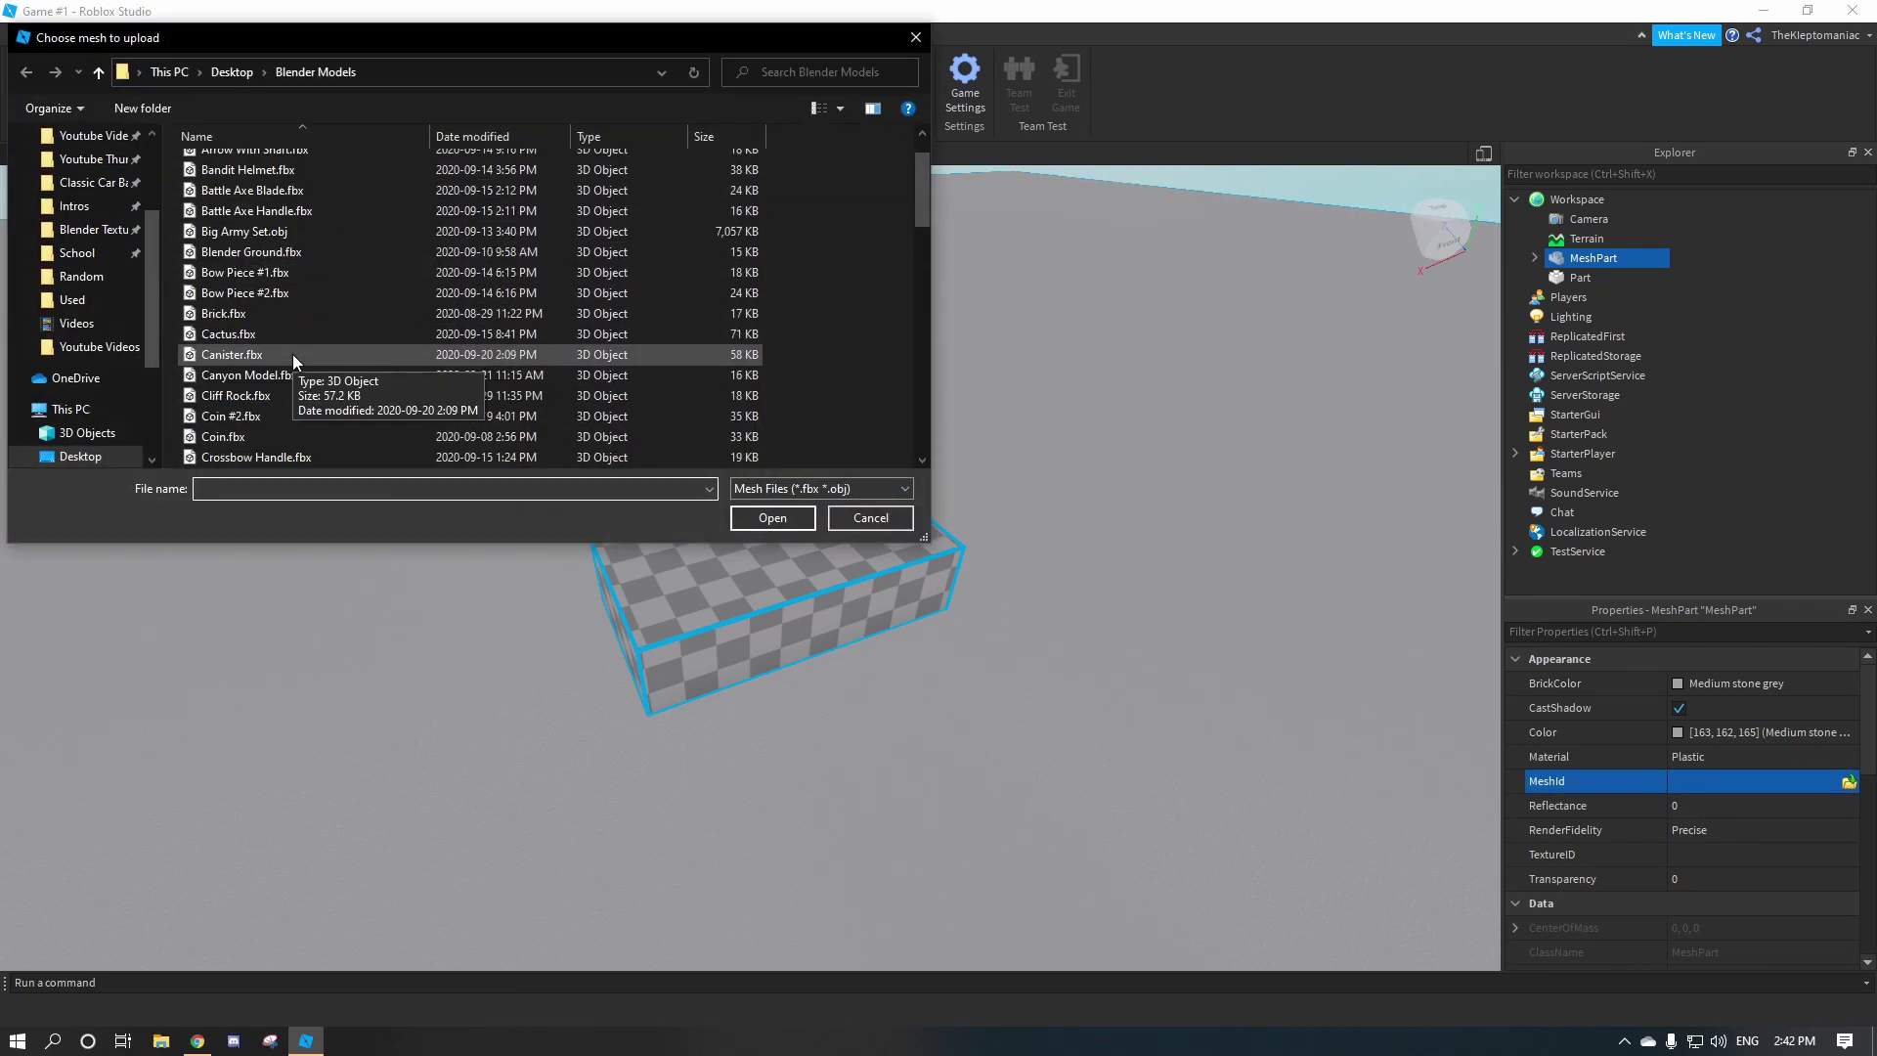
scroll(293, 388, "down", 1)
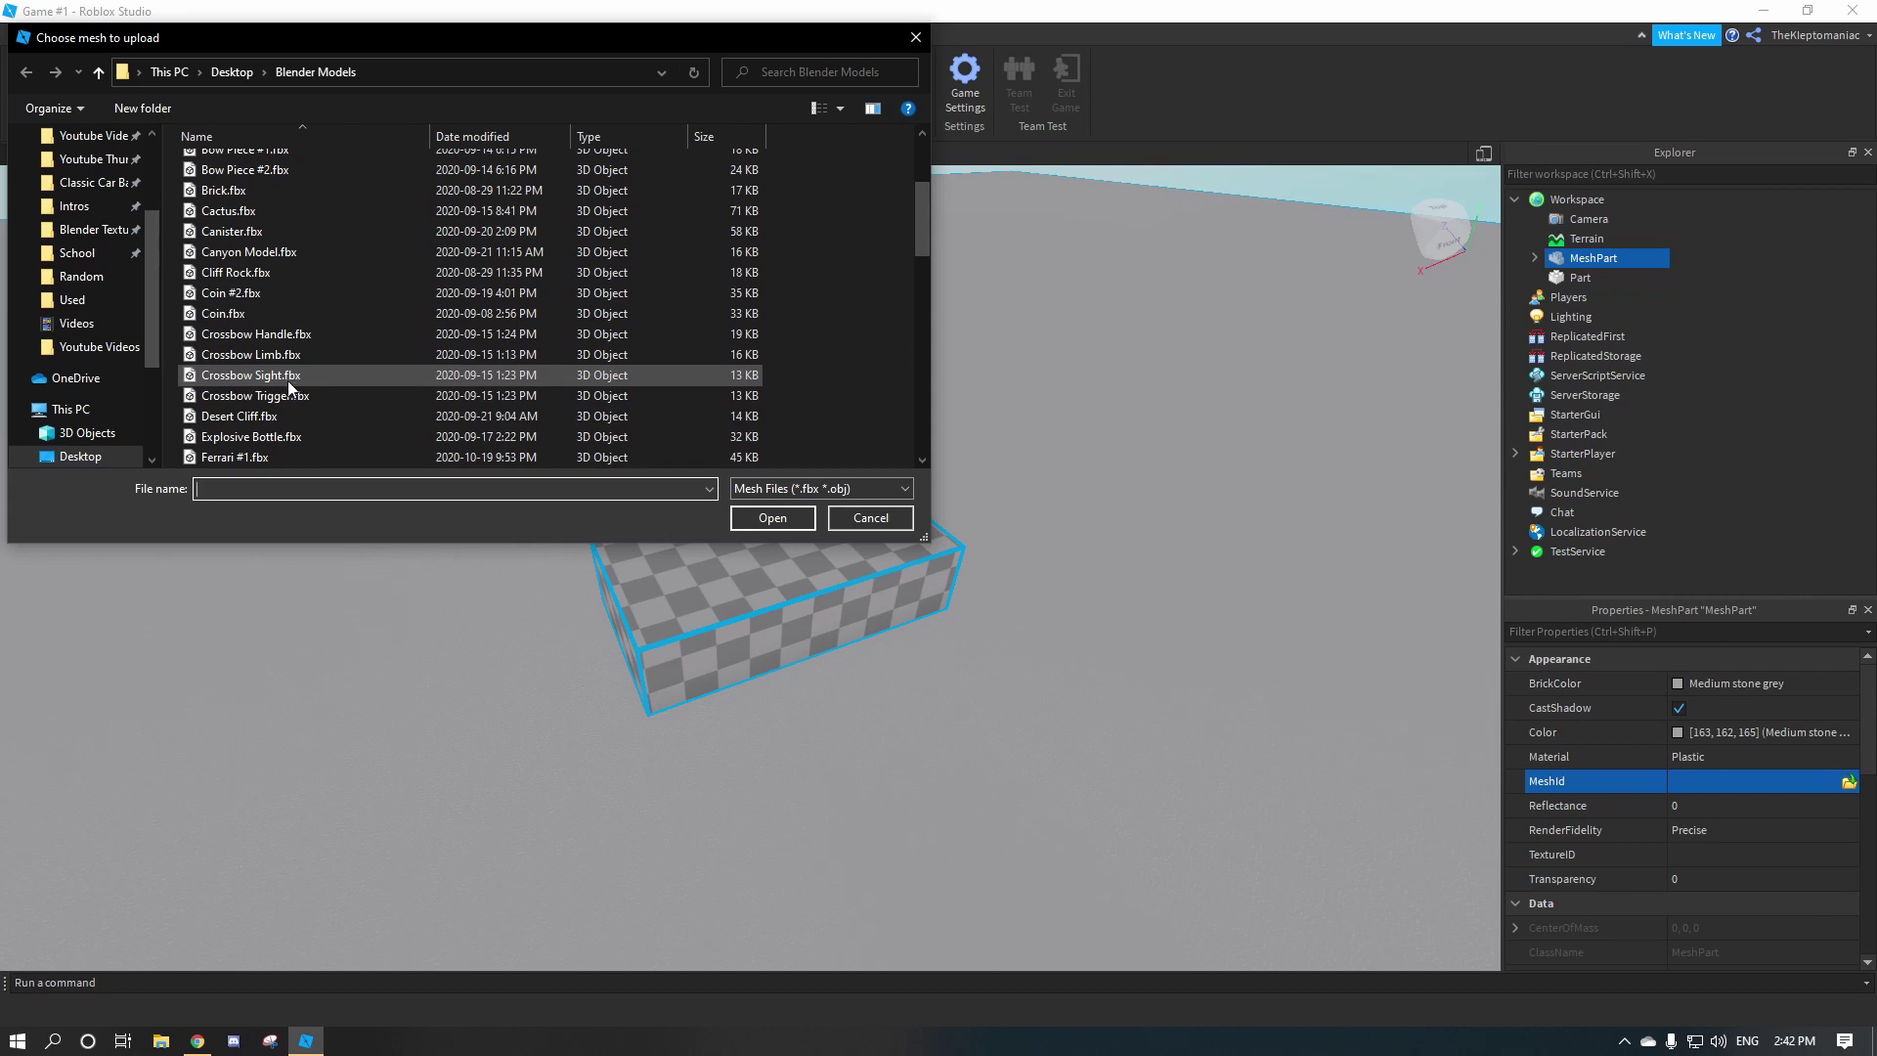
scroll(361, 362, "down", 3)
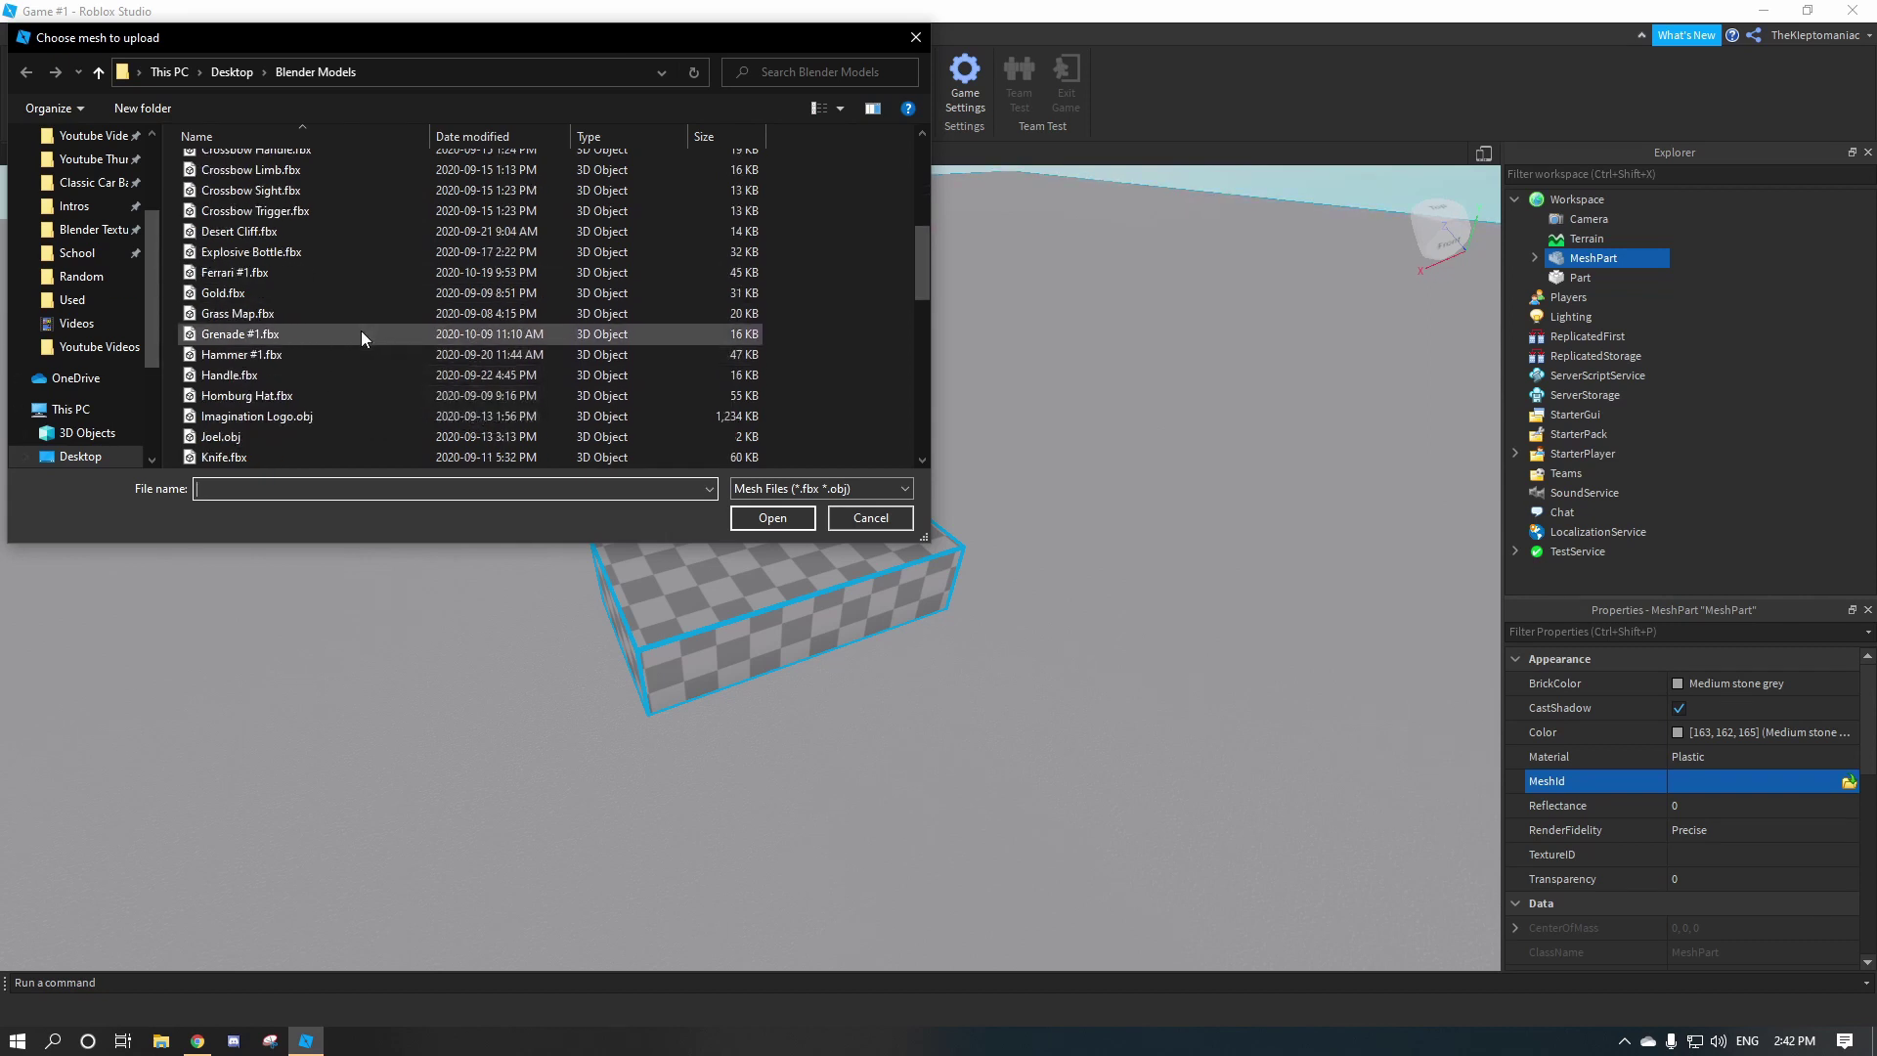
scroll(323, 420, "up", 2)
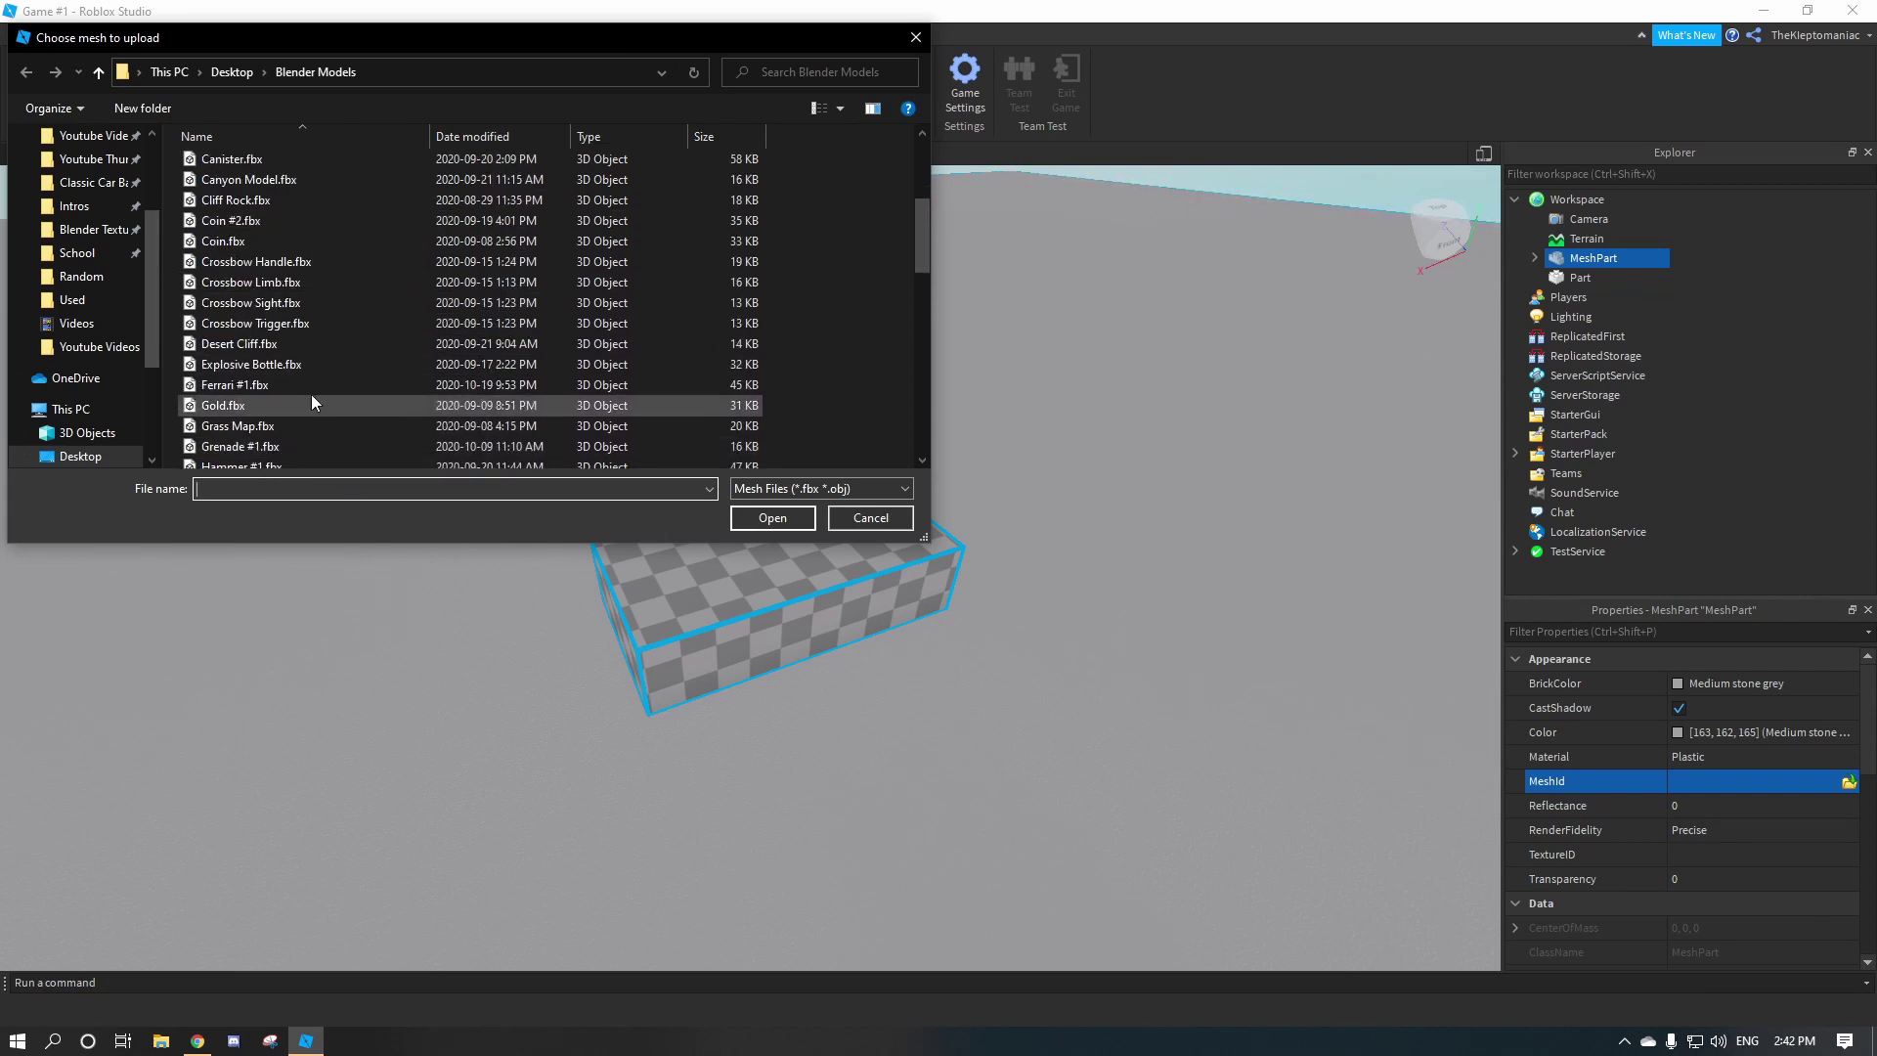
scroll(303, 369, "up", 3)
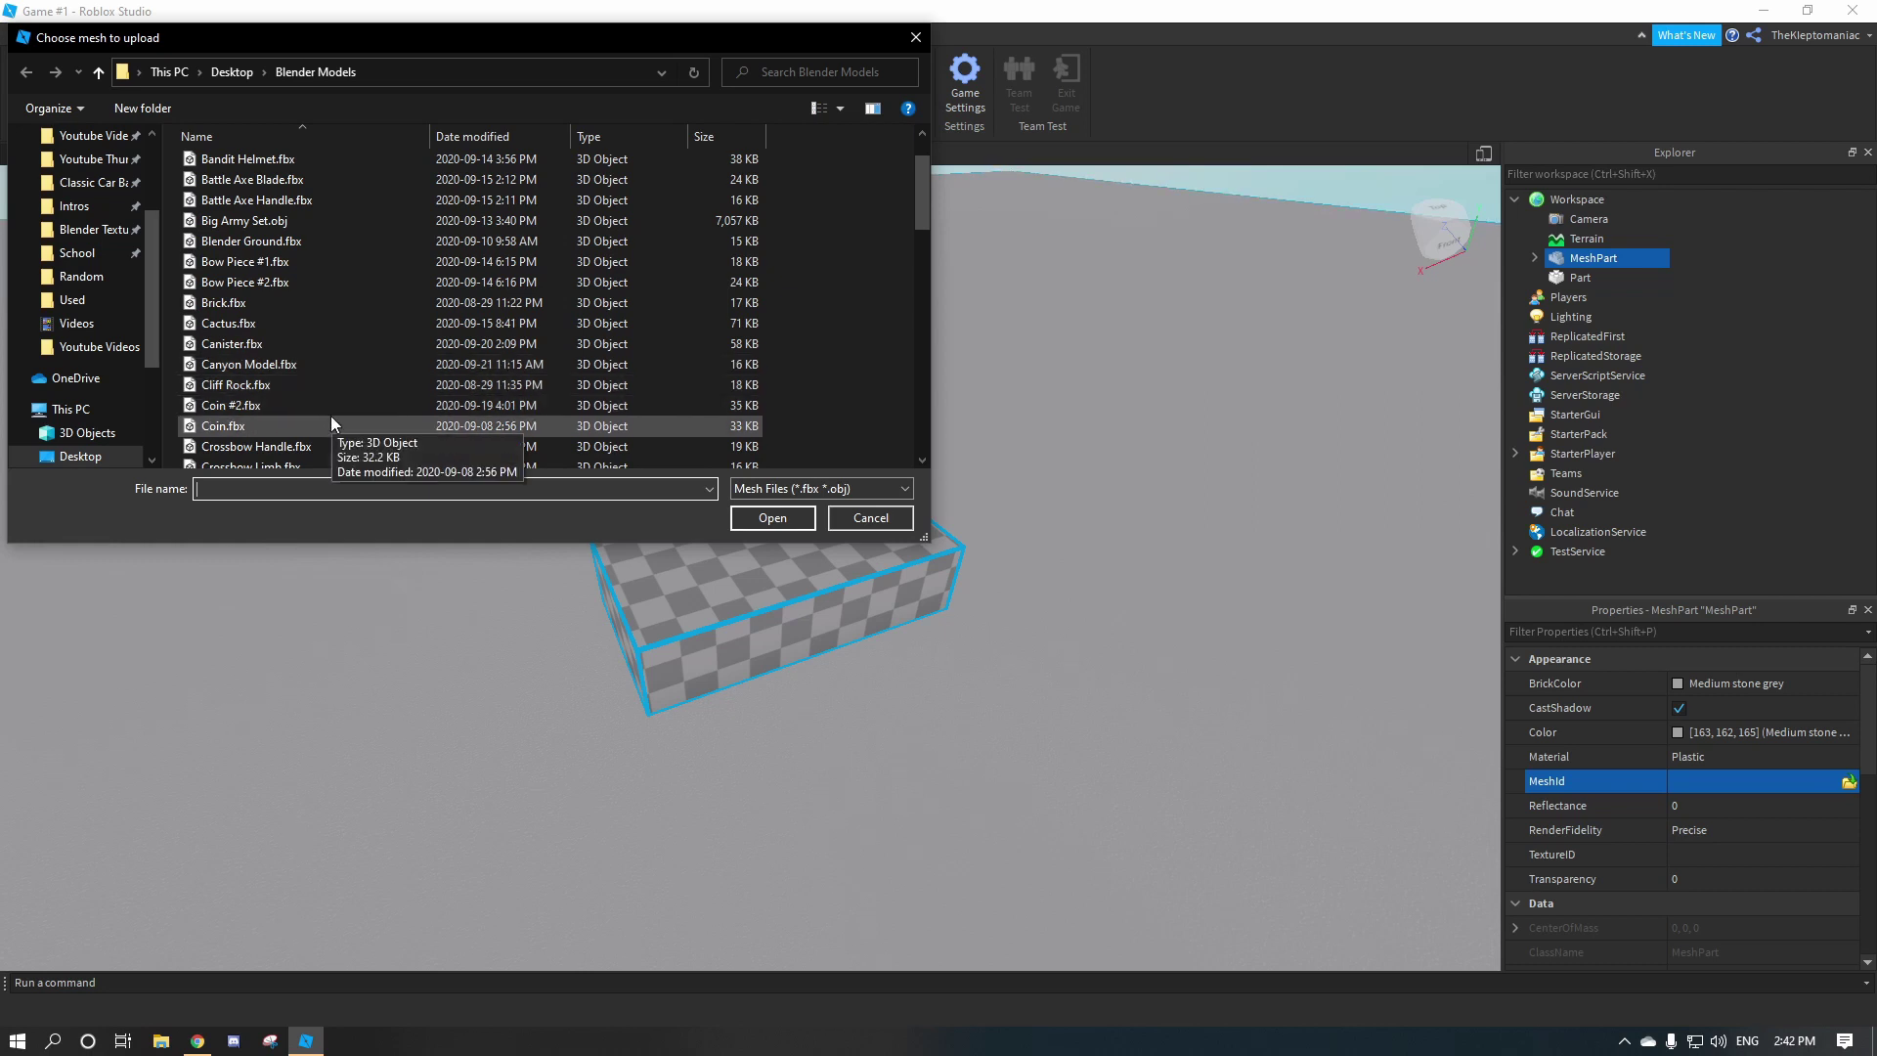
scroll(330, 420, "up", 1)
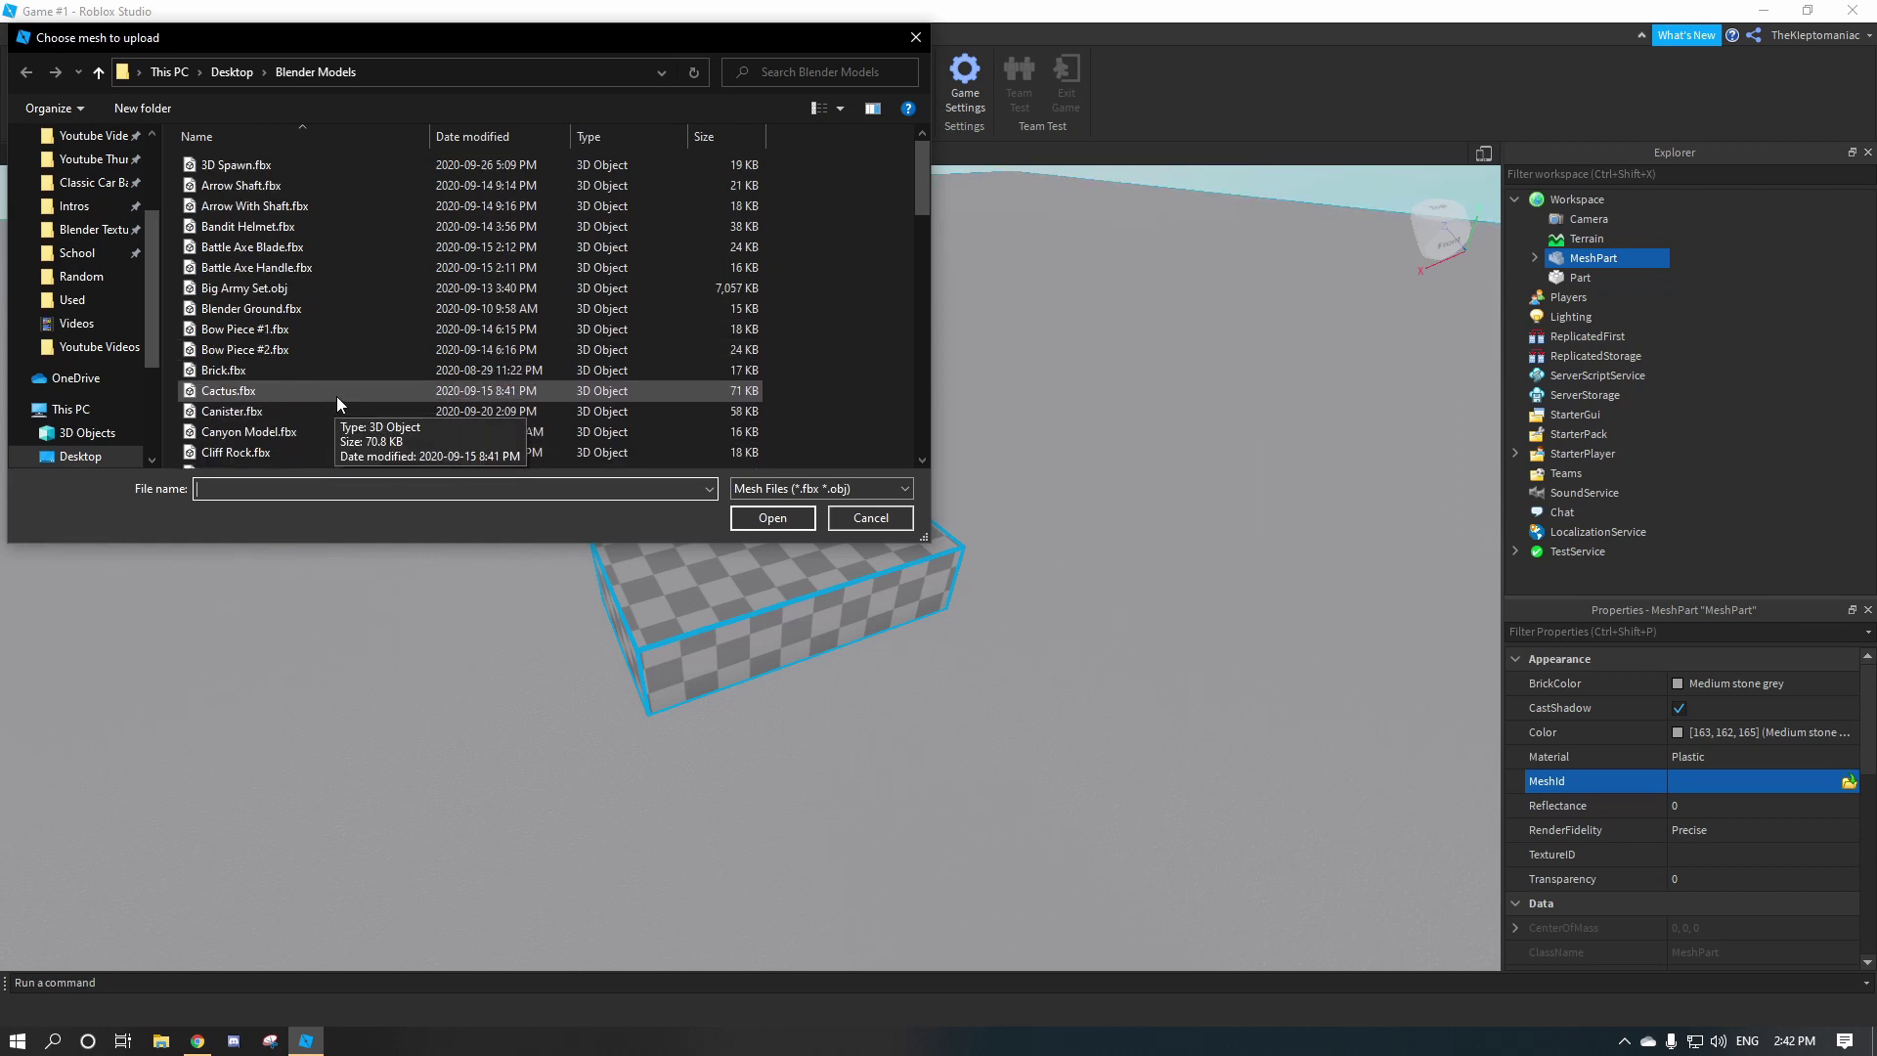
scroll(343, 290, "down", 2)
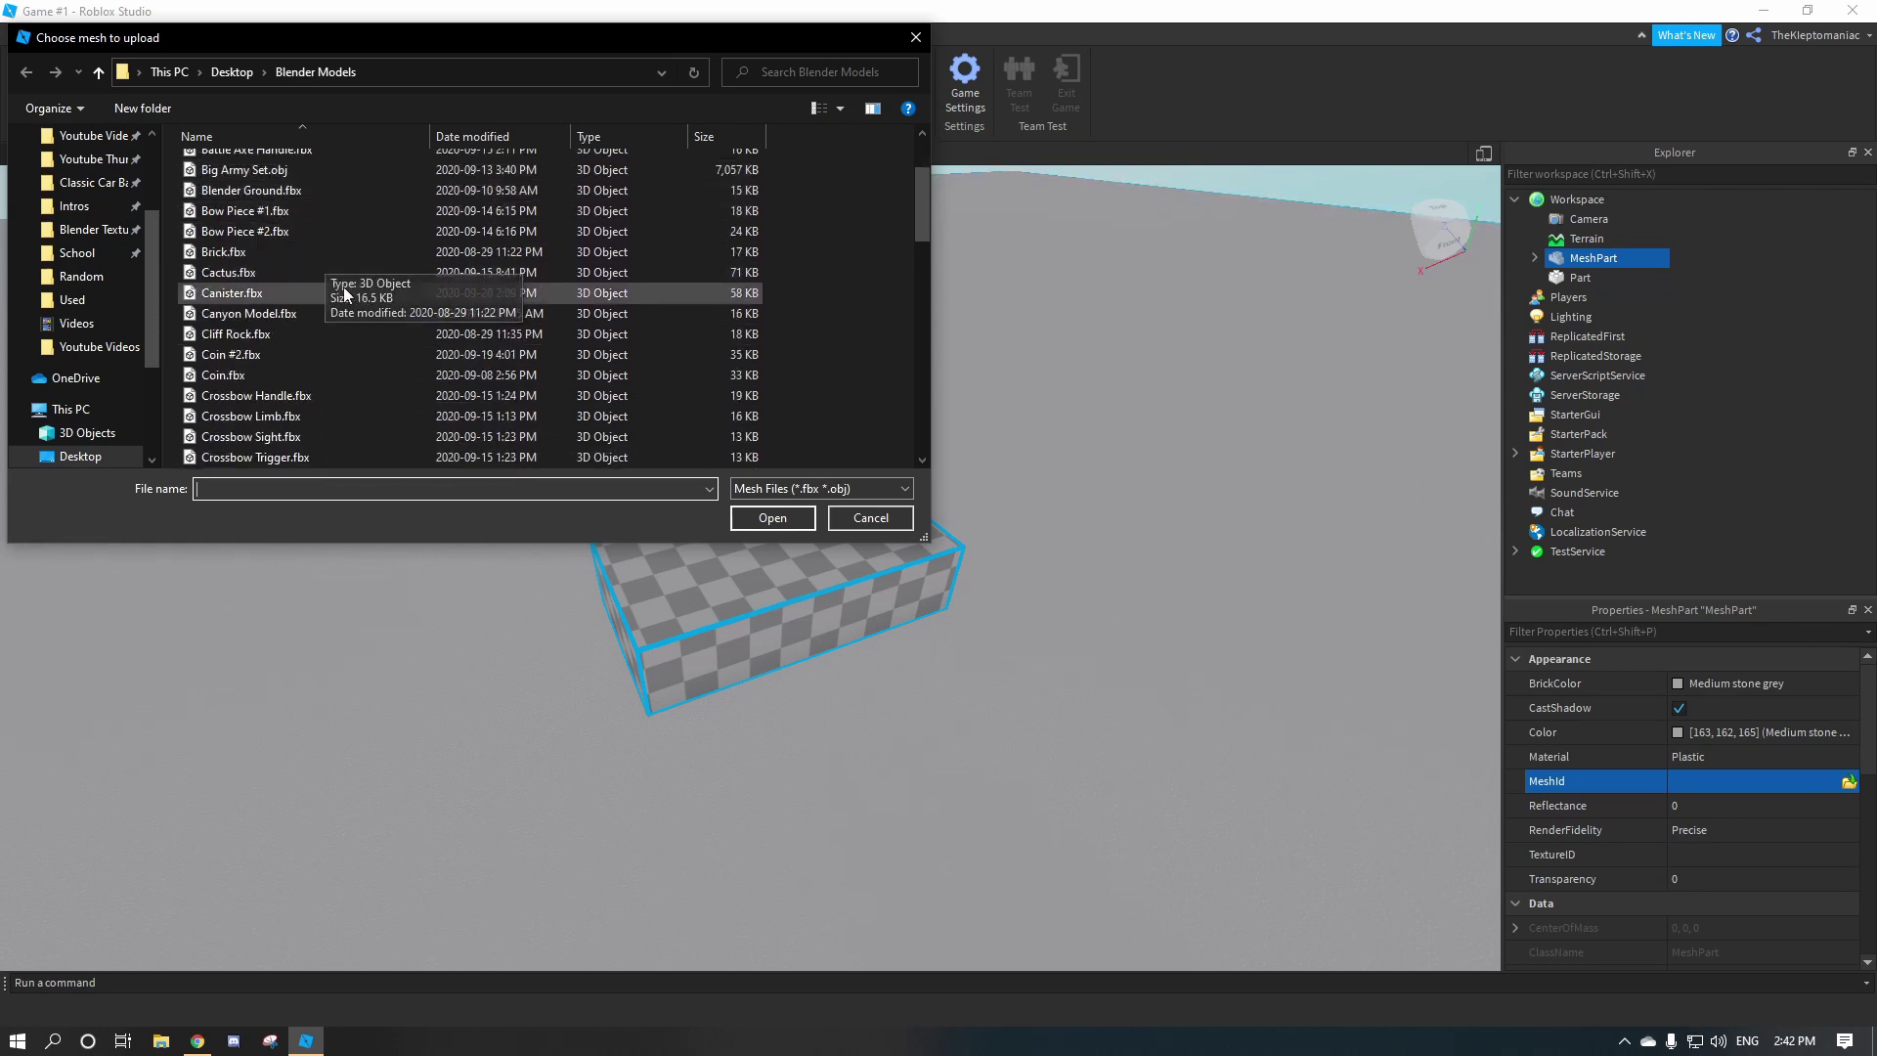
scroll(343, 298, "down", 5)
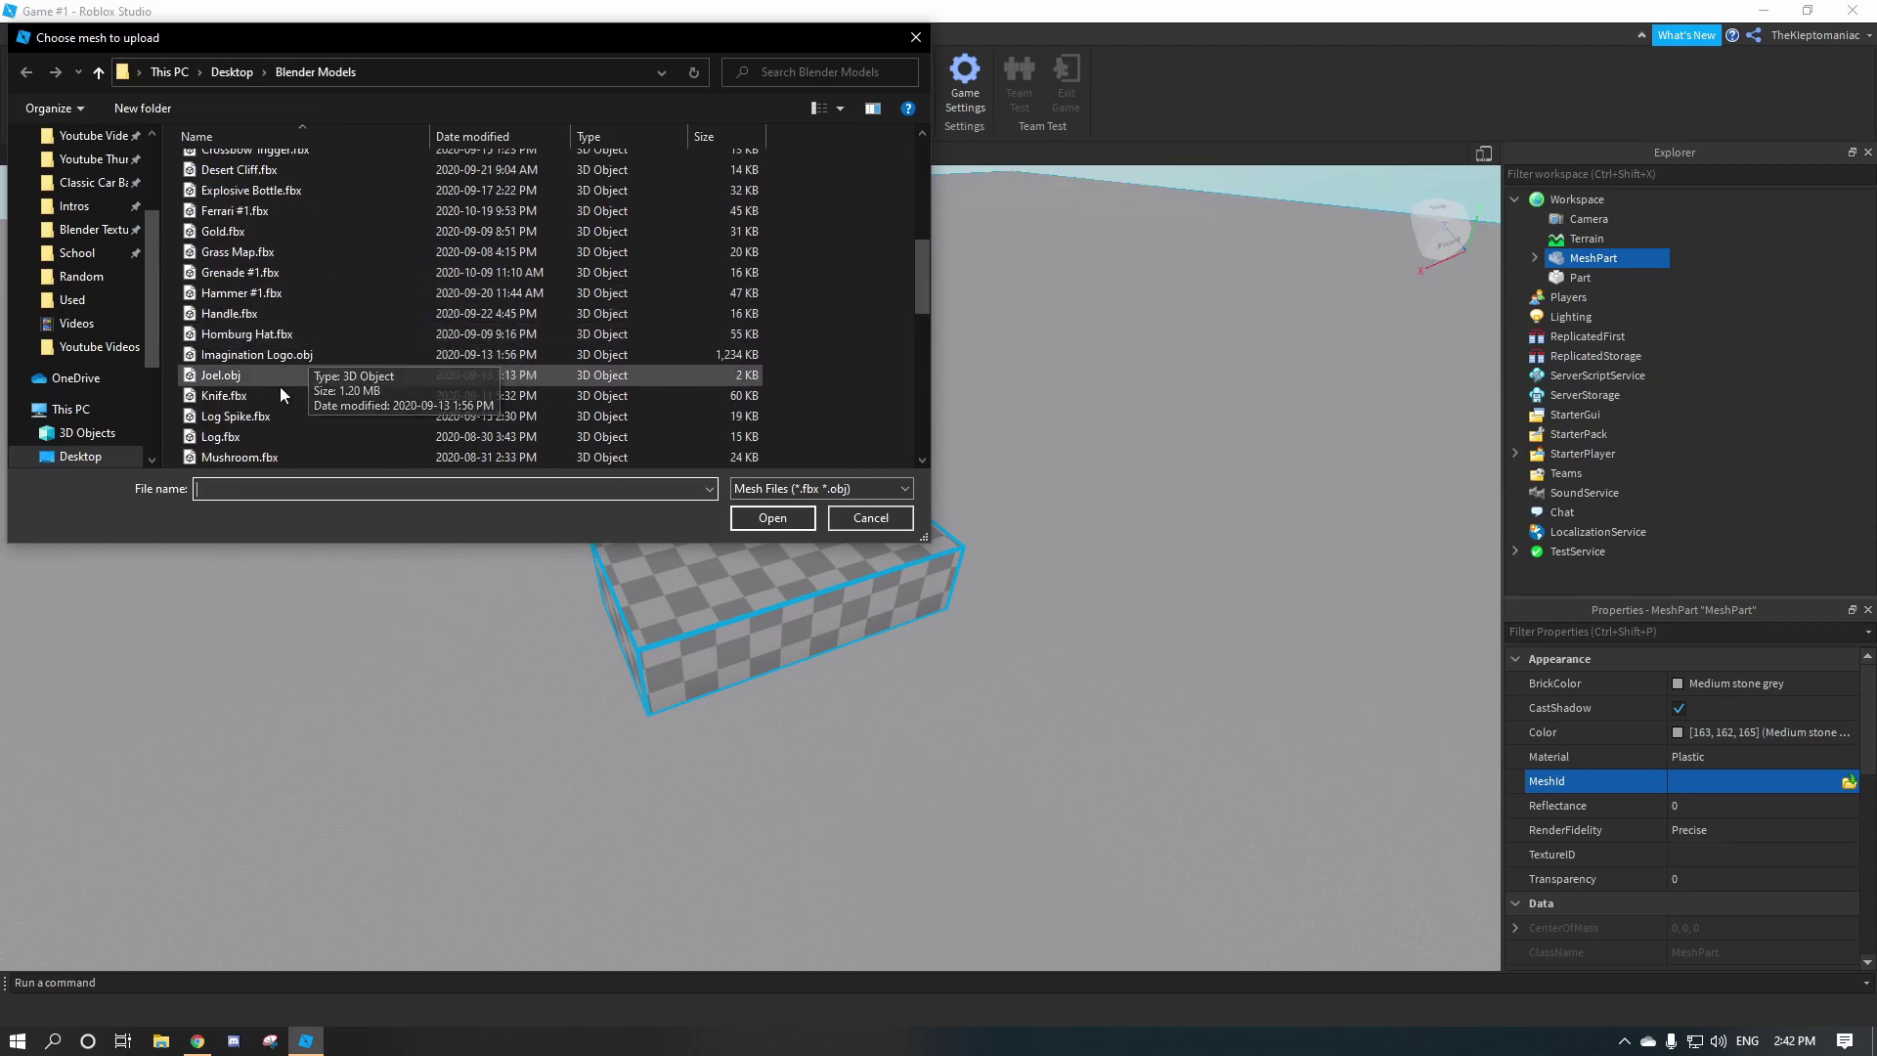
scroll(278, 395, "down", 4)
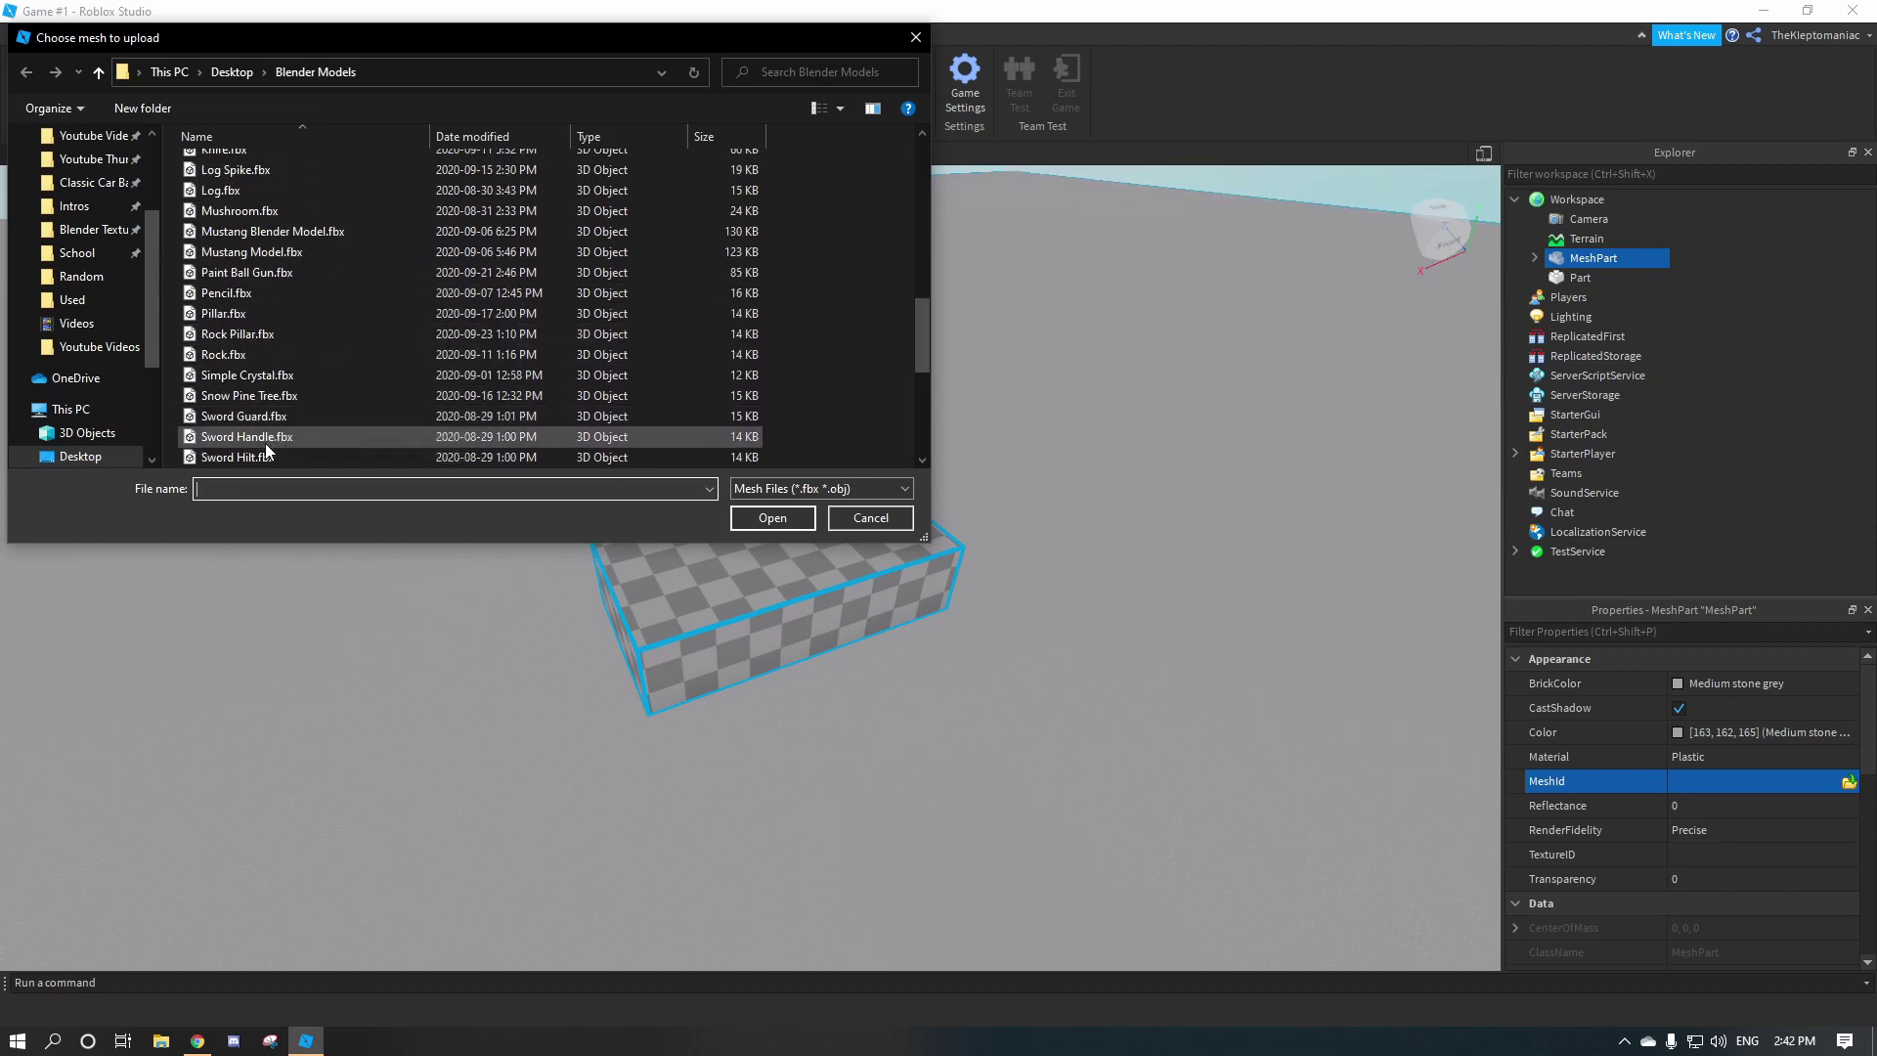
scroll(297, 395, "down", 1)
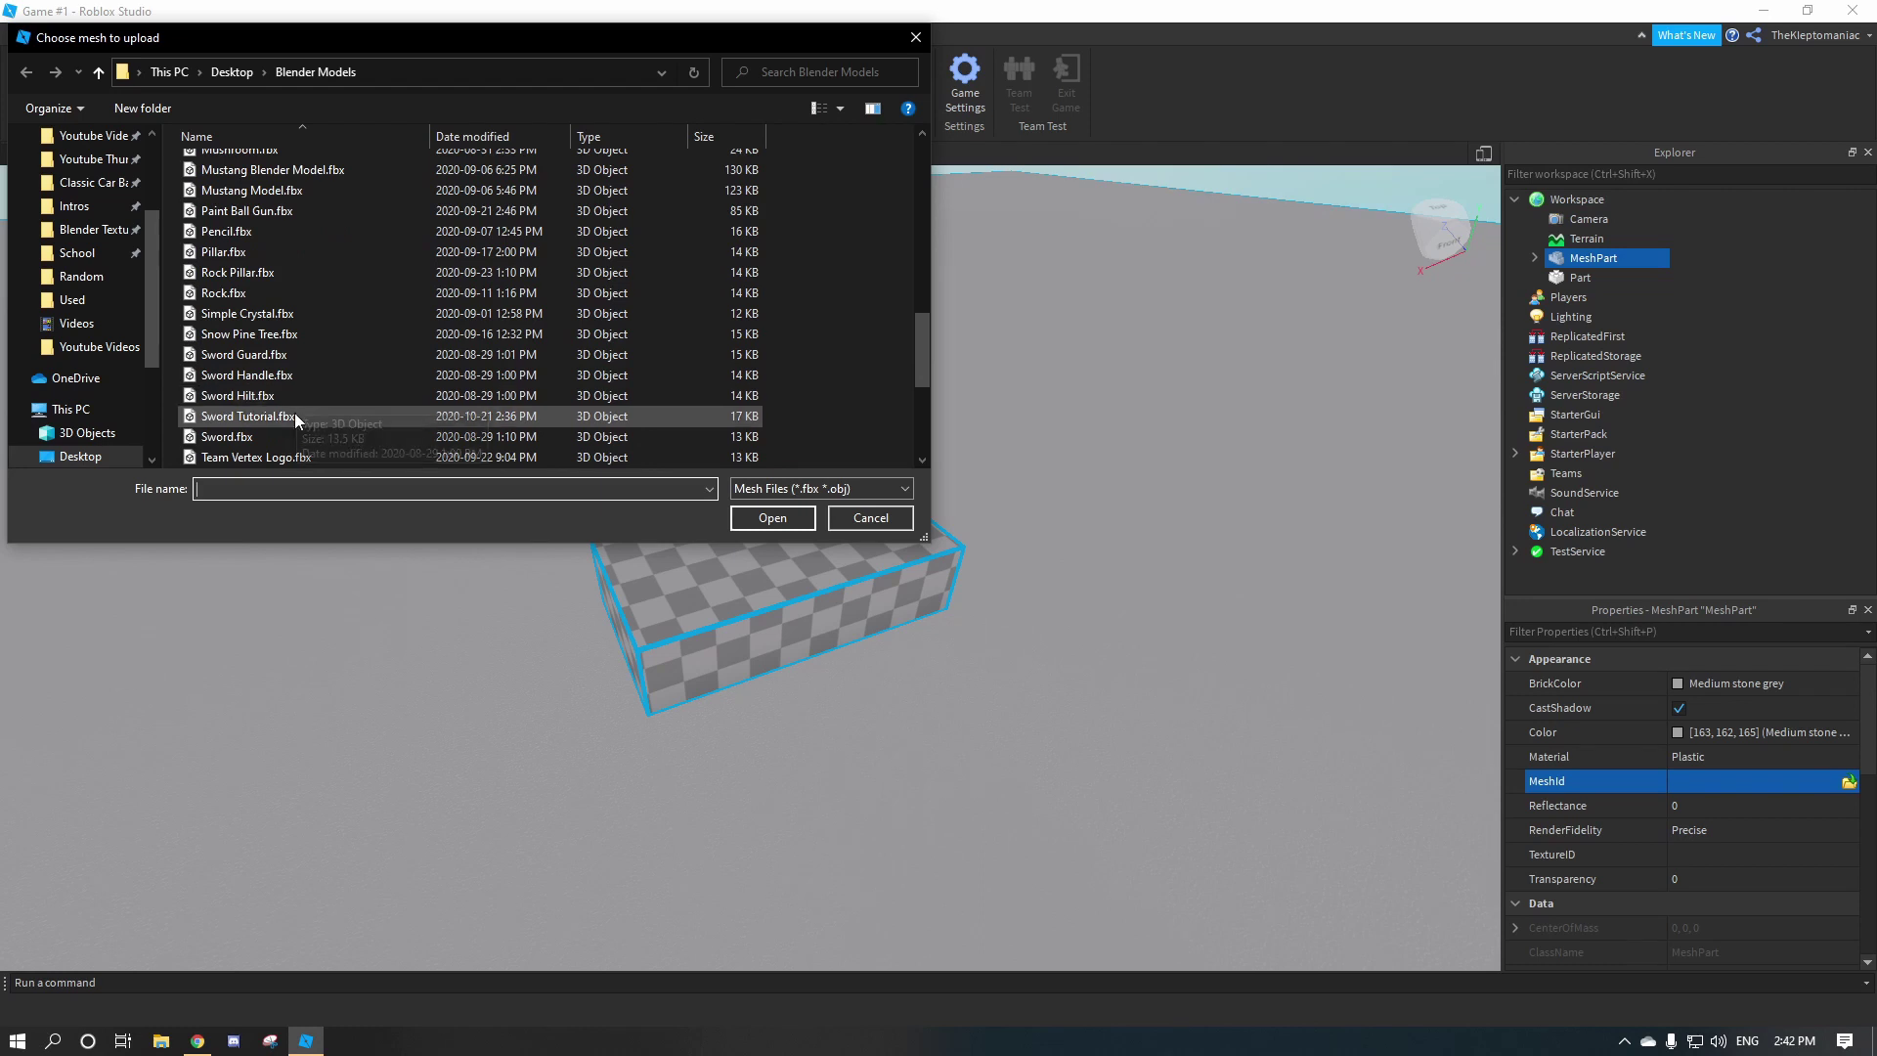
left_click(296, 419)
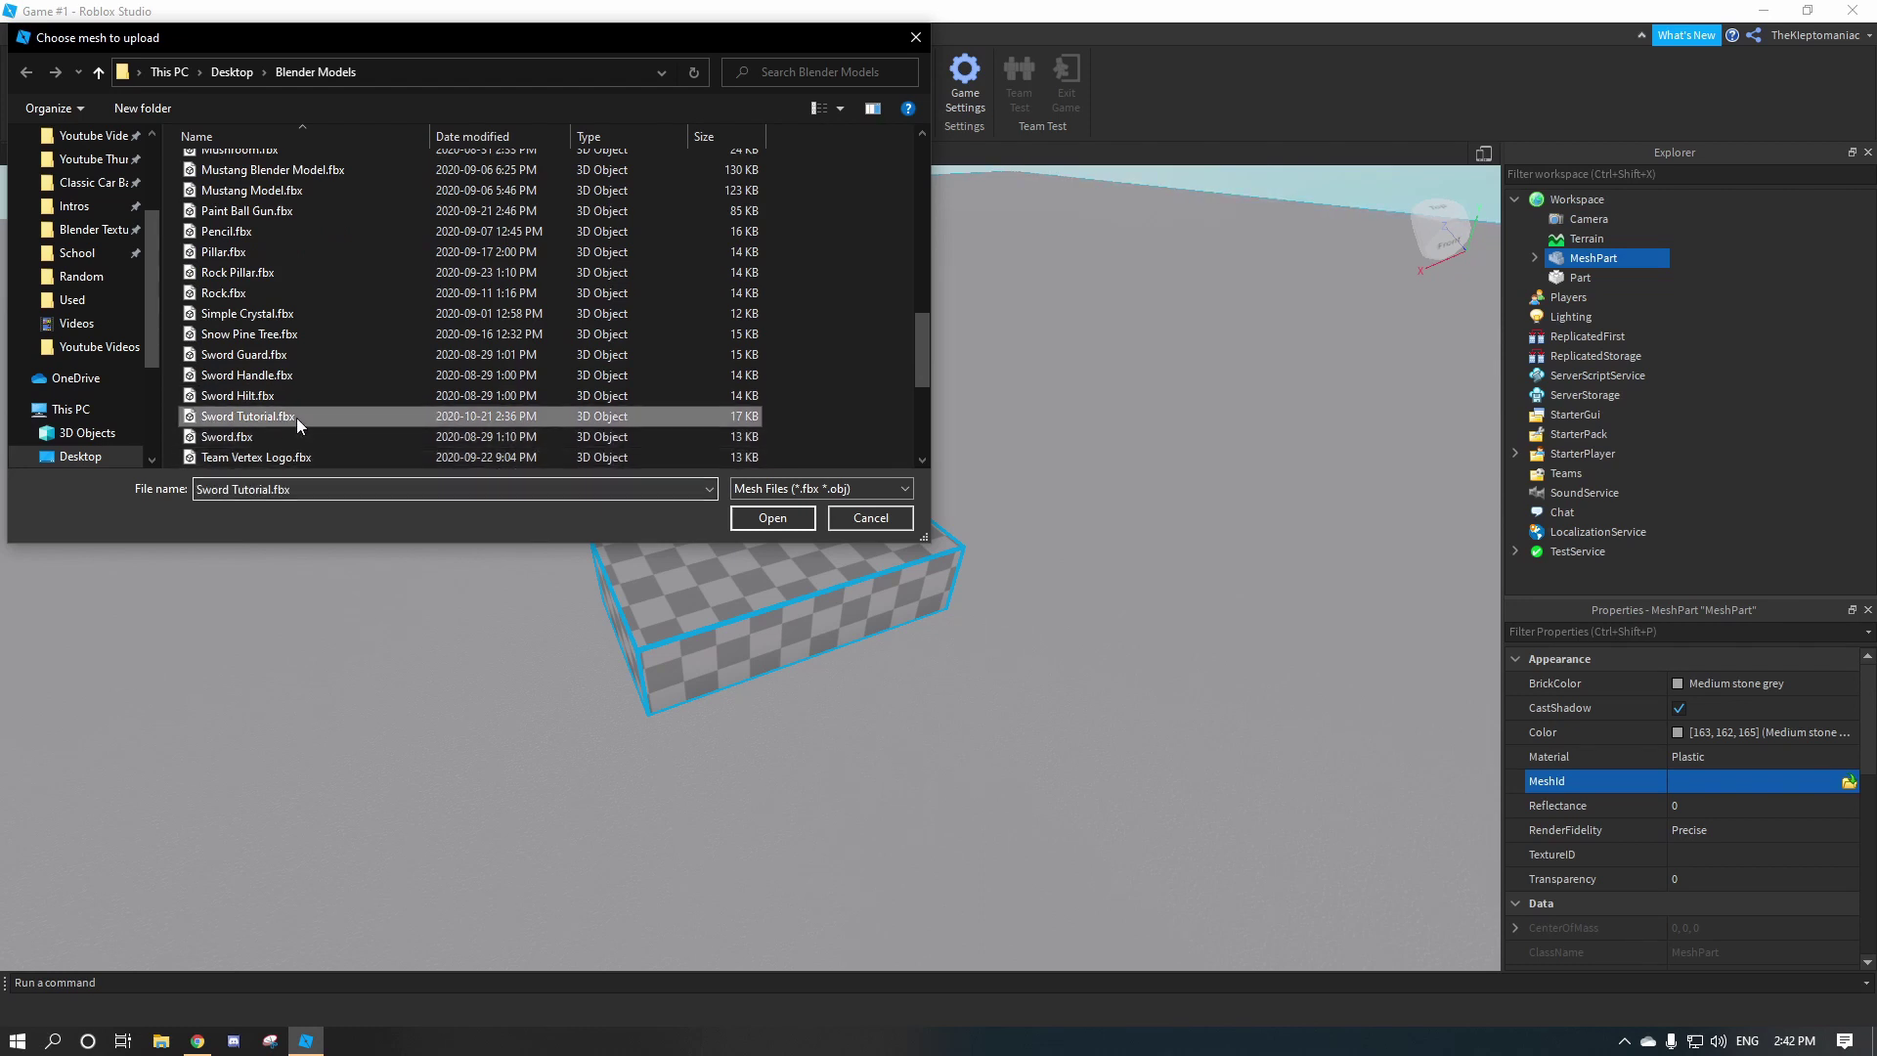
left_click(754, 516)
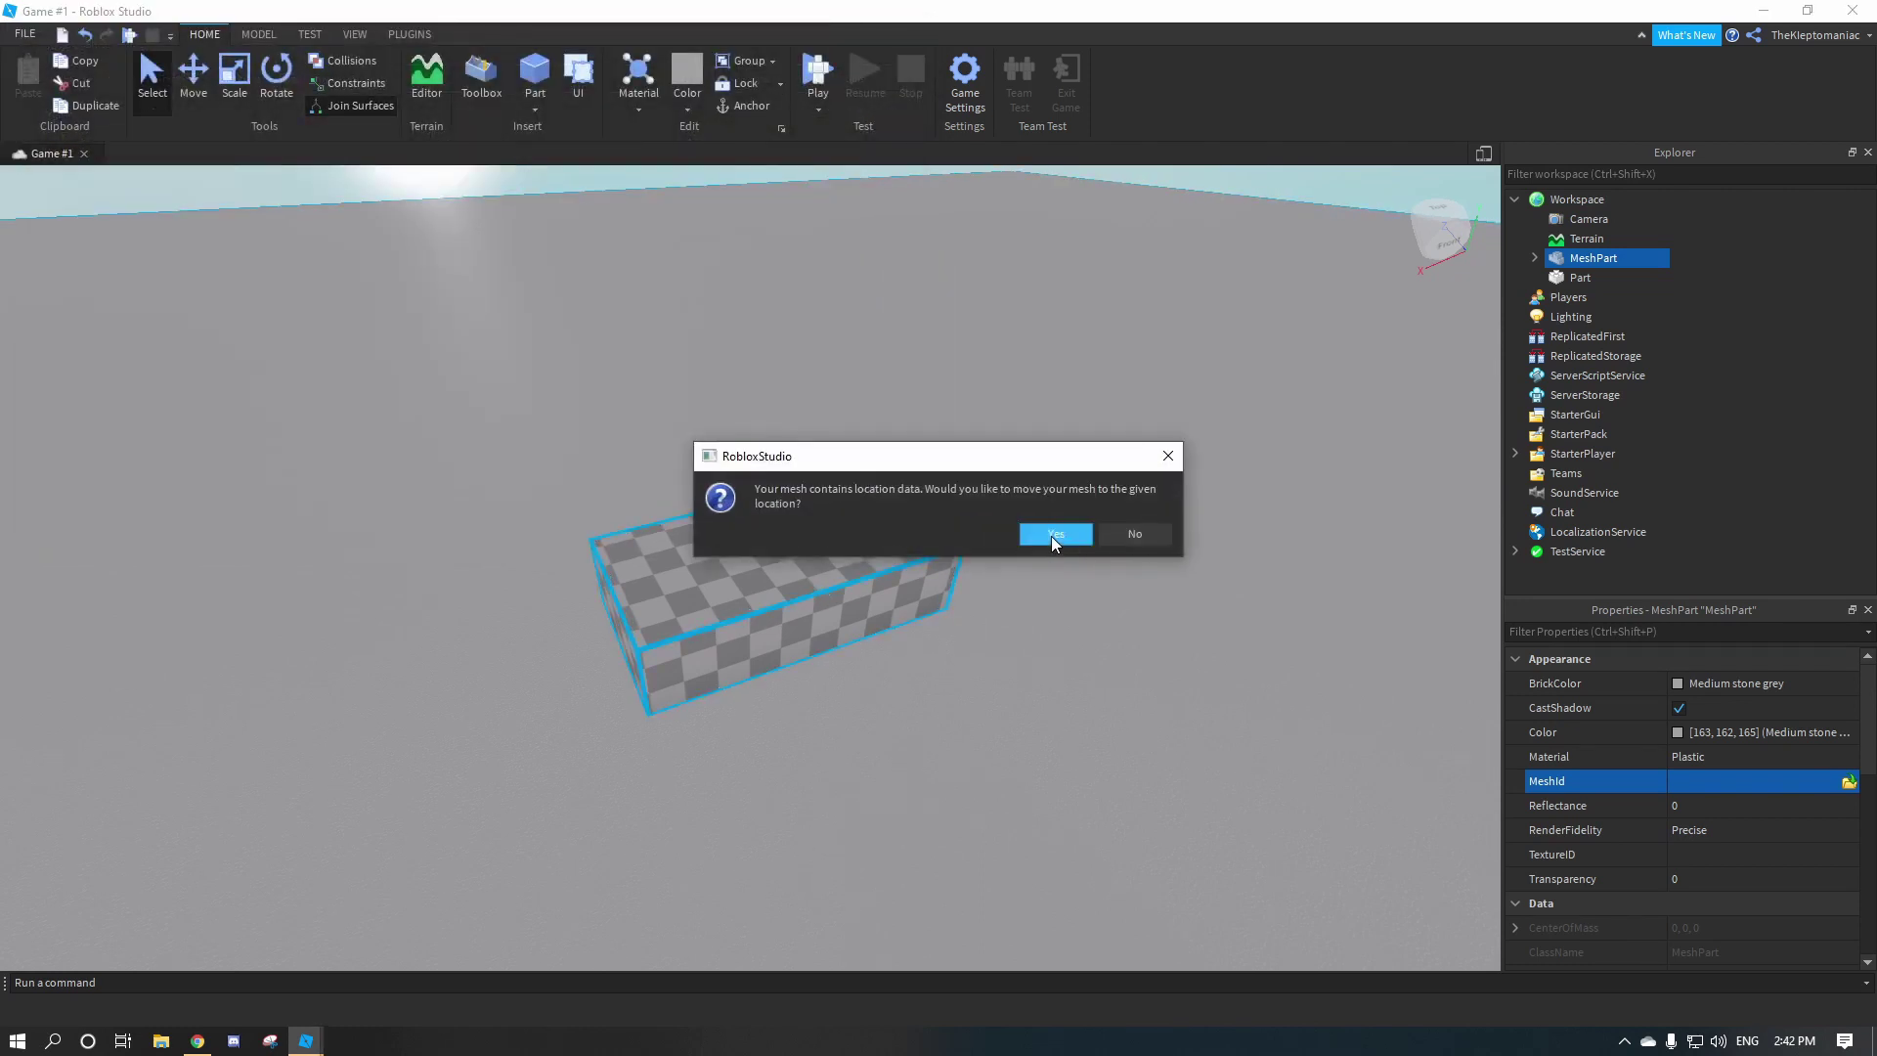
left_click(1053, 535)
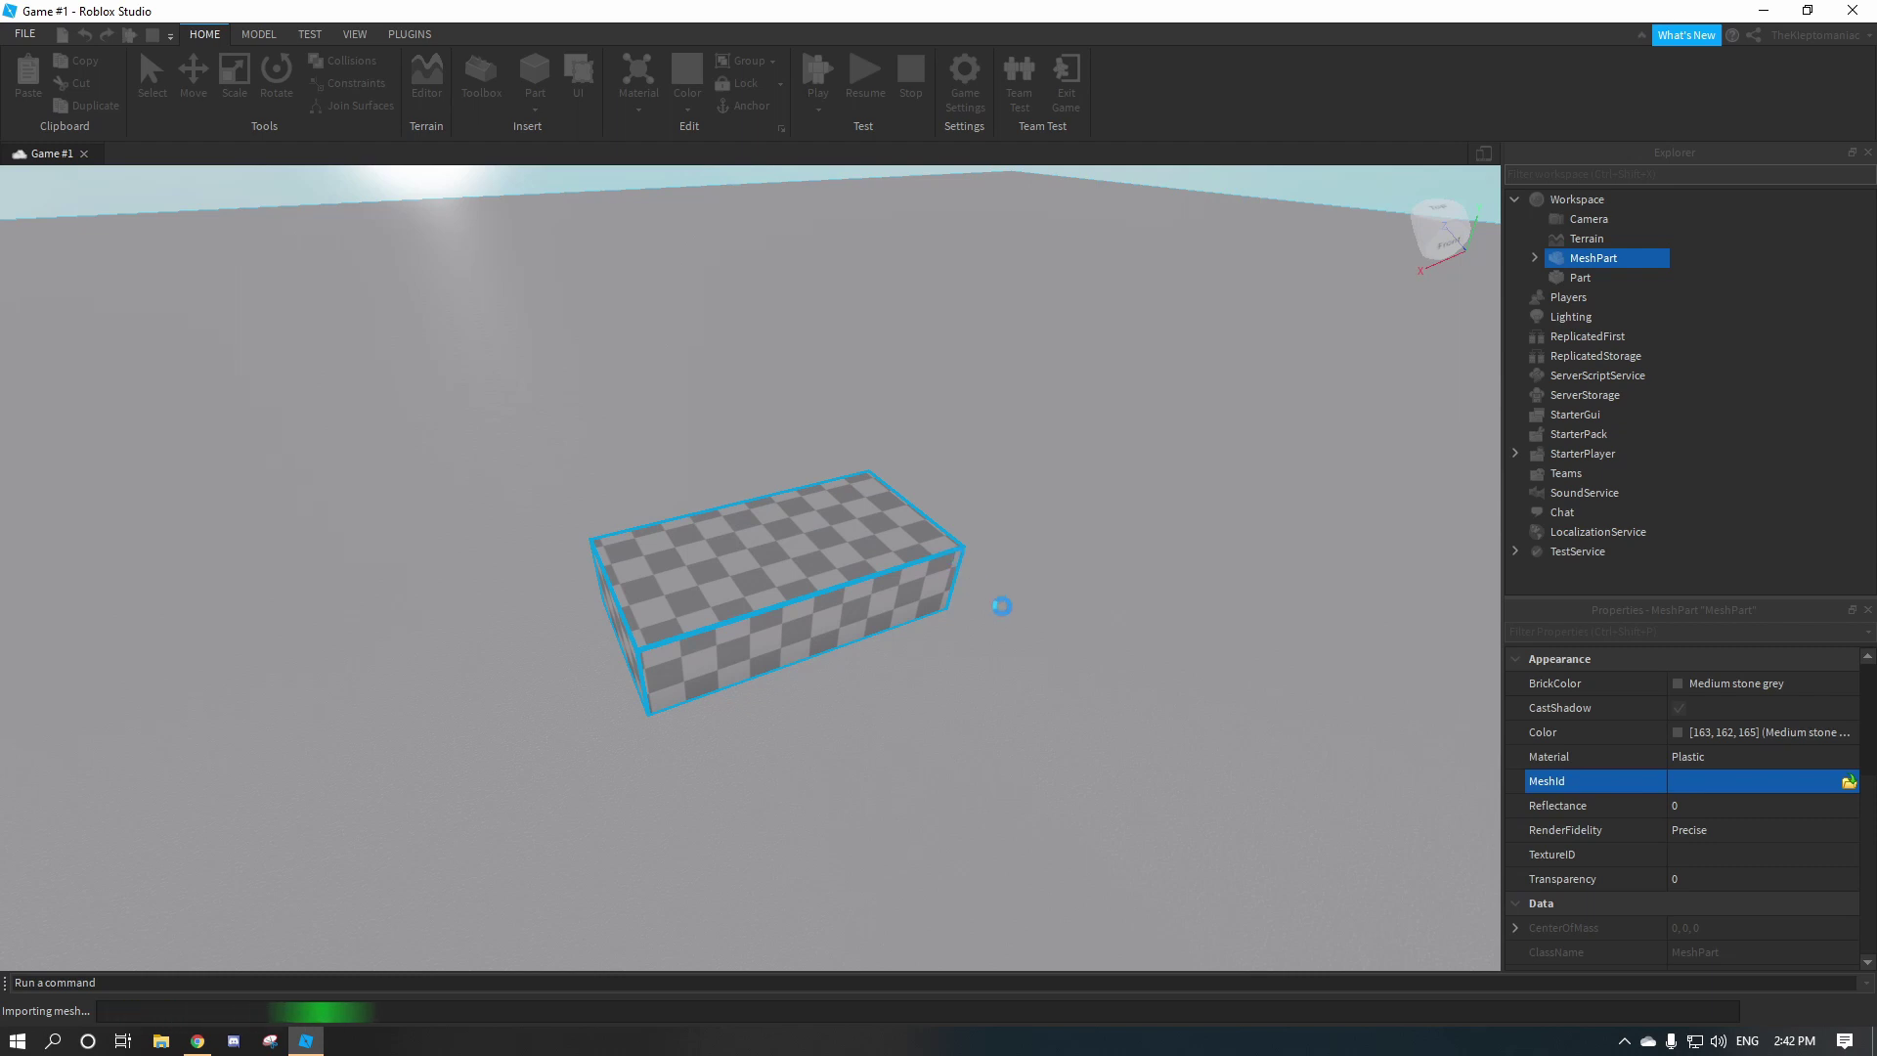
Move the imported sword mesh across the baseplate toward its edge.
scroll(1001, 614, "down", 8)
right_click_drag(1001, 616, 951, 616)
scroll(951, 615, "down", 3)
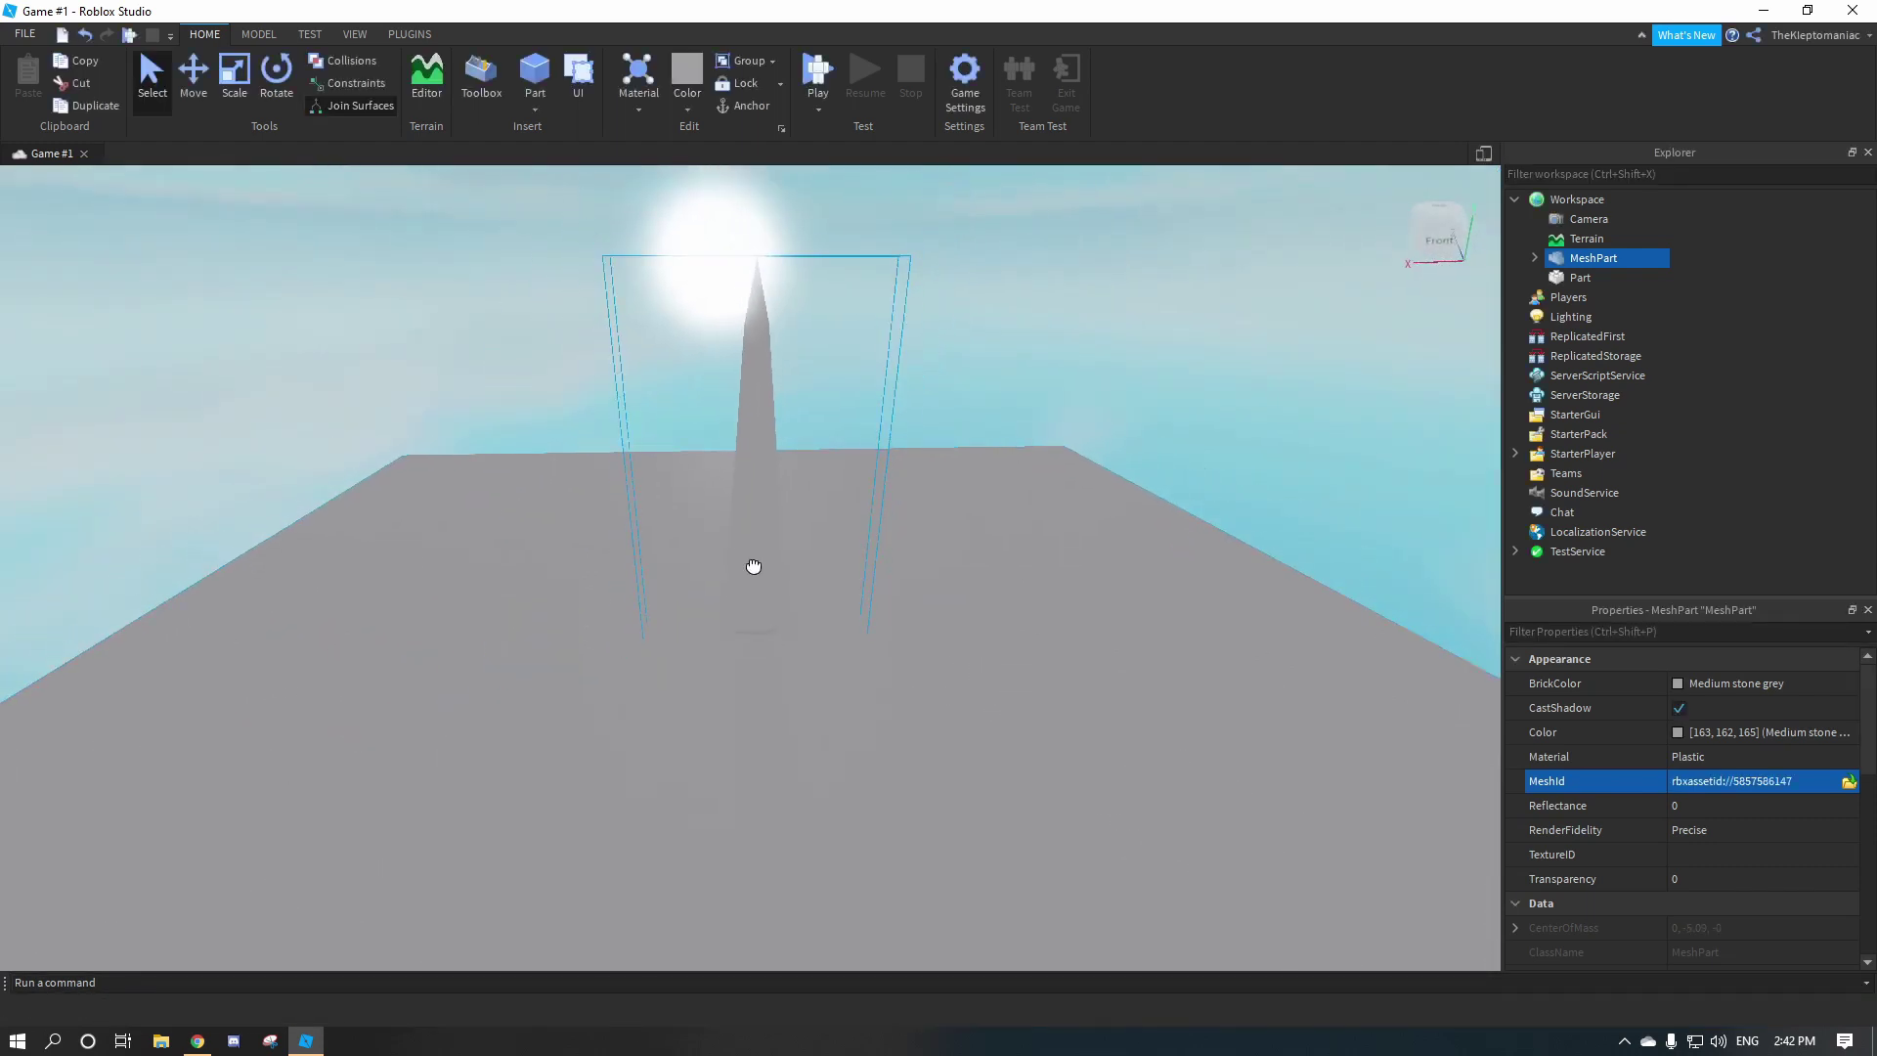
left_click_drag(754, 566, 893, 485)
right_click_drag(893, 485, 893, 485)
scroll(893, 485, "up", 4)
scroll(893, 485, "down", 5)
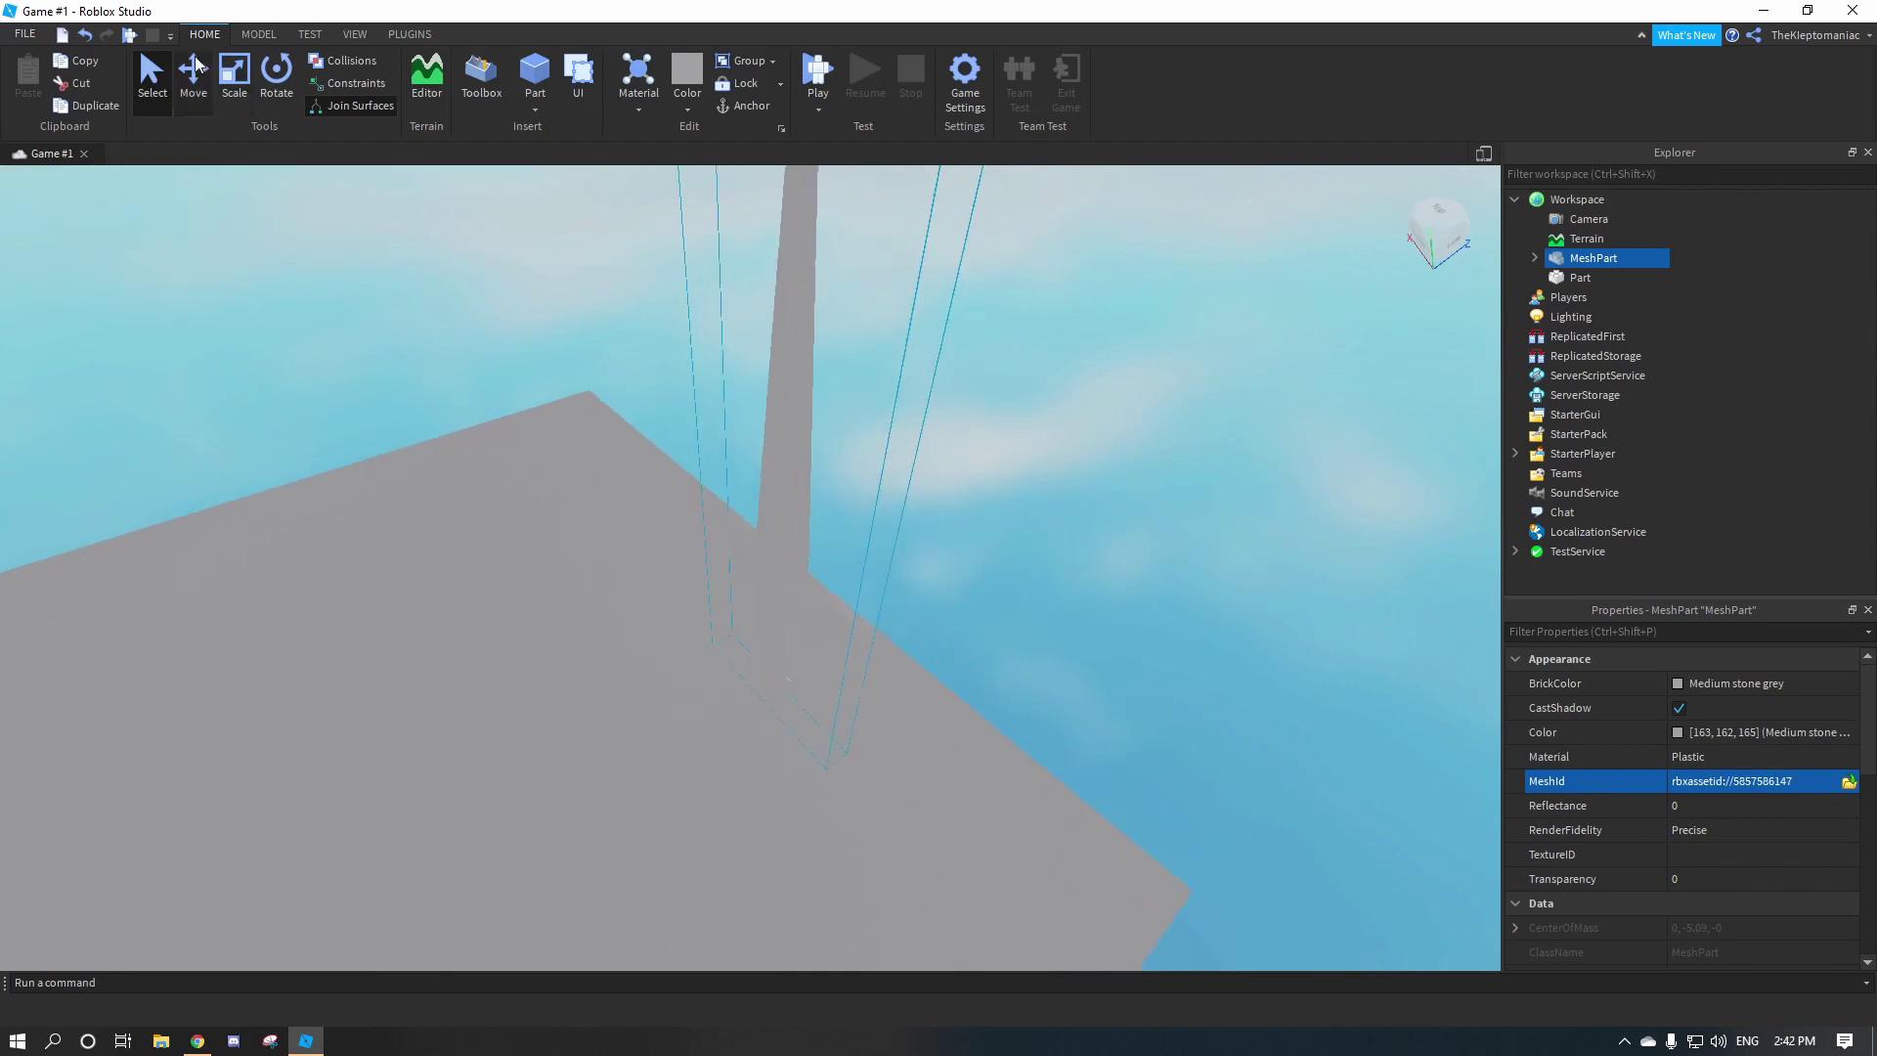
Set the move snapping increment to 1 stud and scale the sword mesh down.
left_click(234, 73)
left_click(259, 34)
type("1")
right_click_drag(757, 442, 757, 442)
left_click_drag(774, 362, 790, 518)
right_click_drag(790, 519, 790, 518)
left_click_drag(790, 518, 784, 560)
right_click_drag(784, 560, 691, 473)
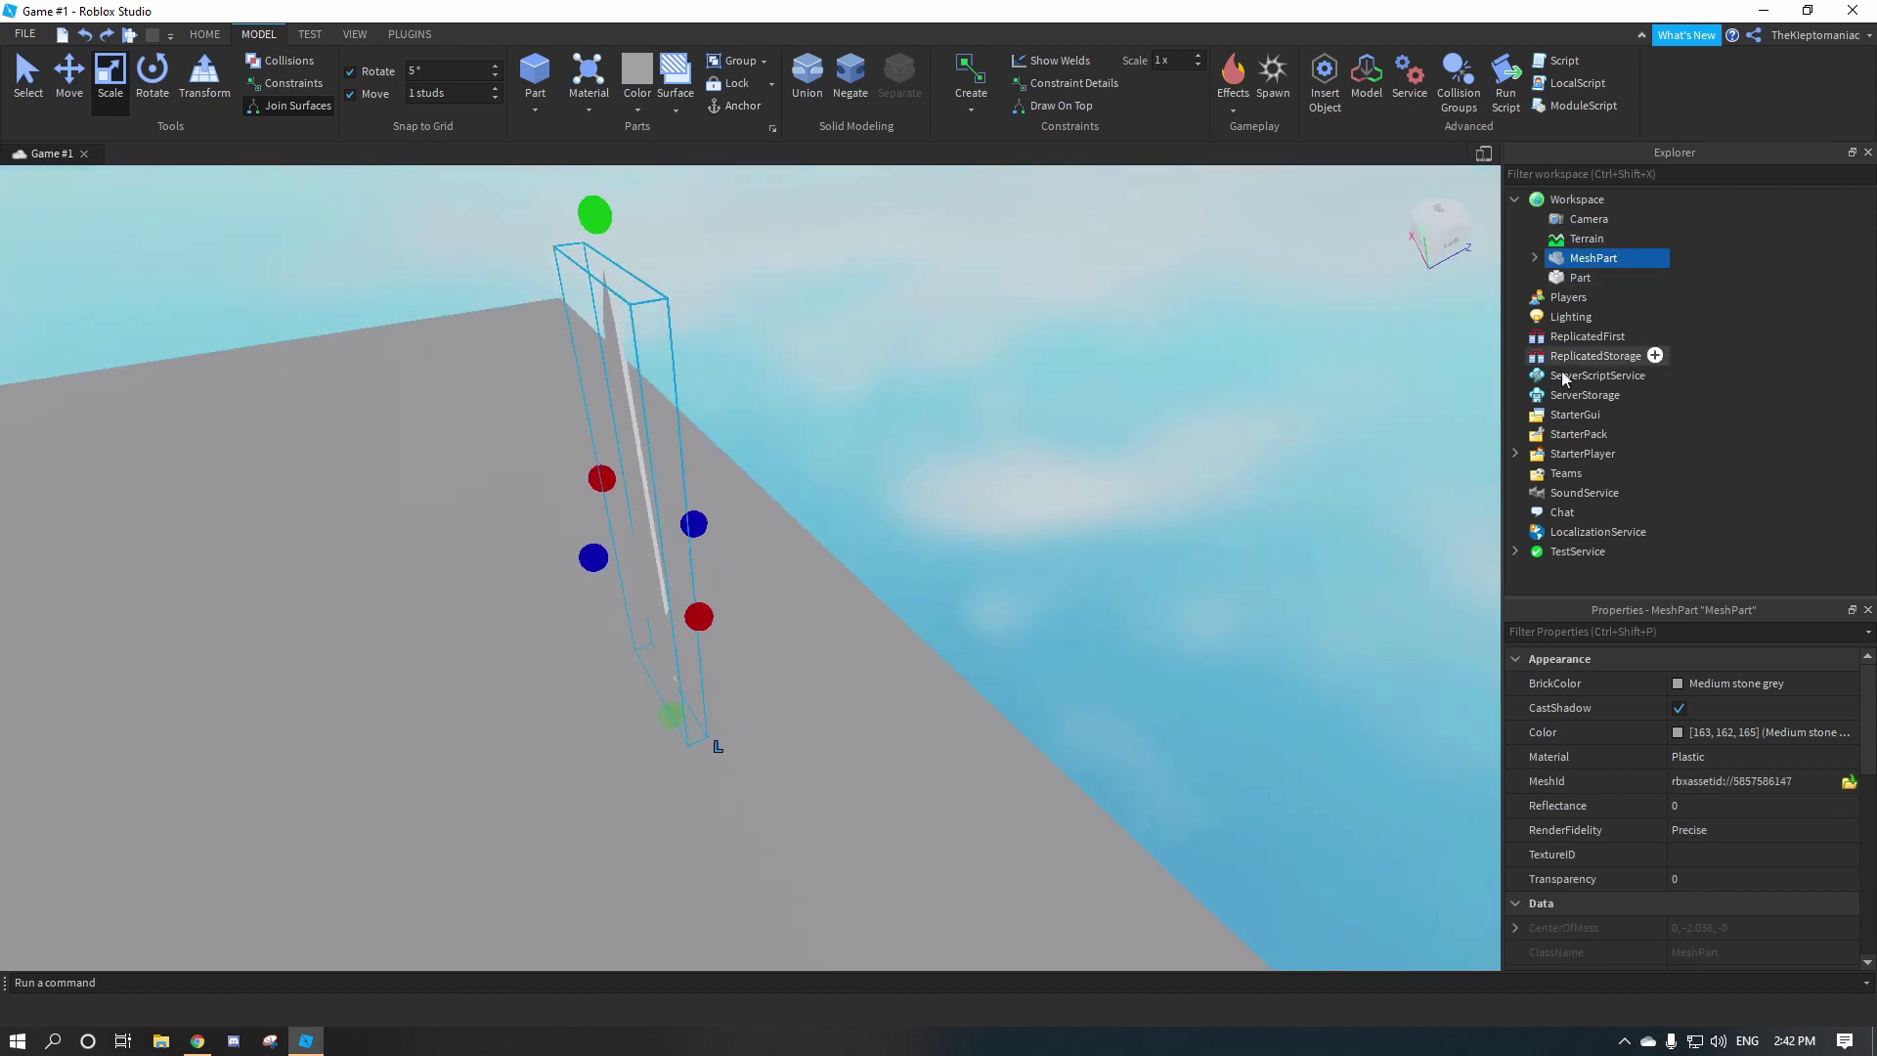
Set the Lighting service's EnvironmentSpecularScale to 0.229 and its EnvironmentDiffuseScale to 0.11.
left_click(1570, 317)
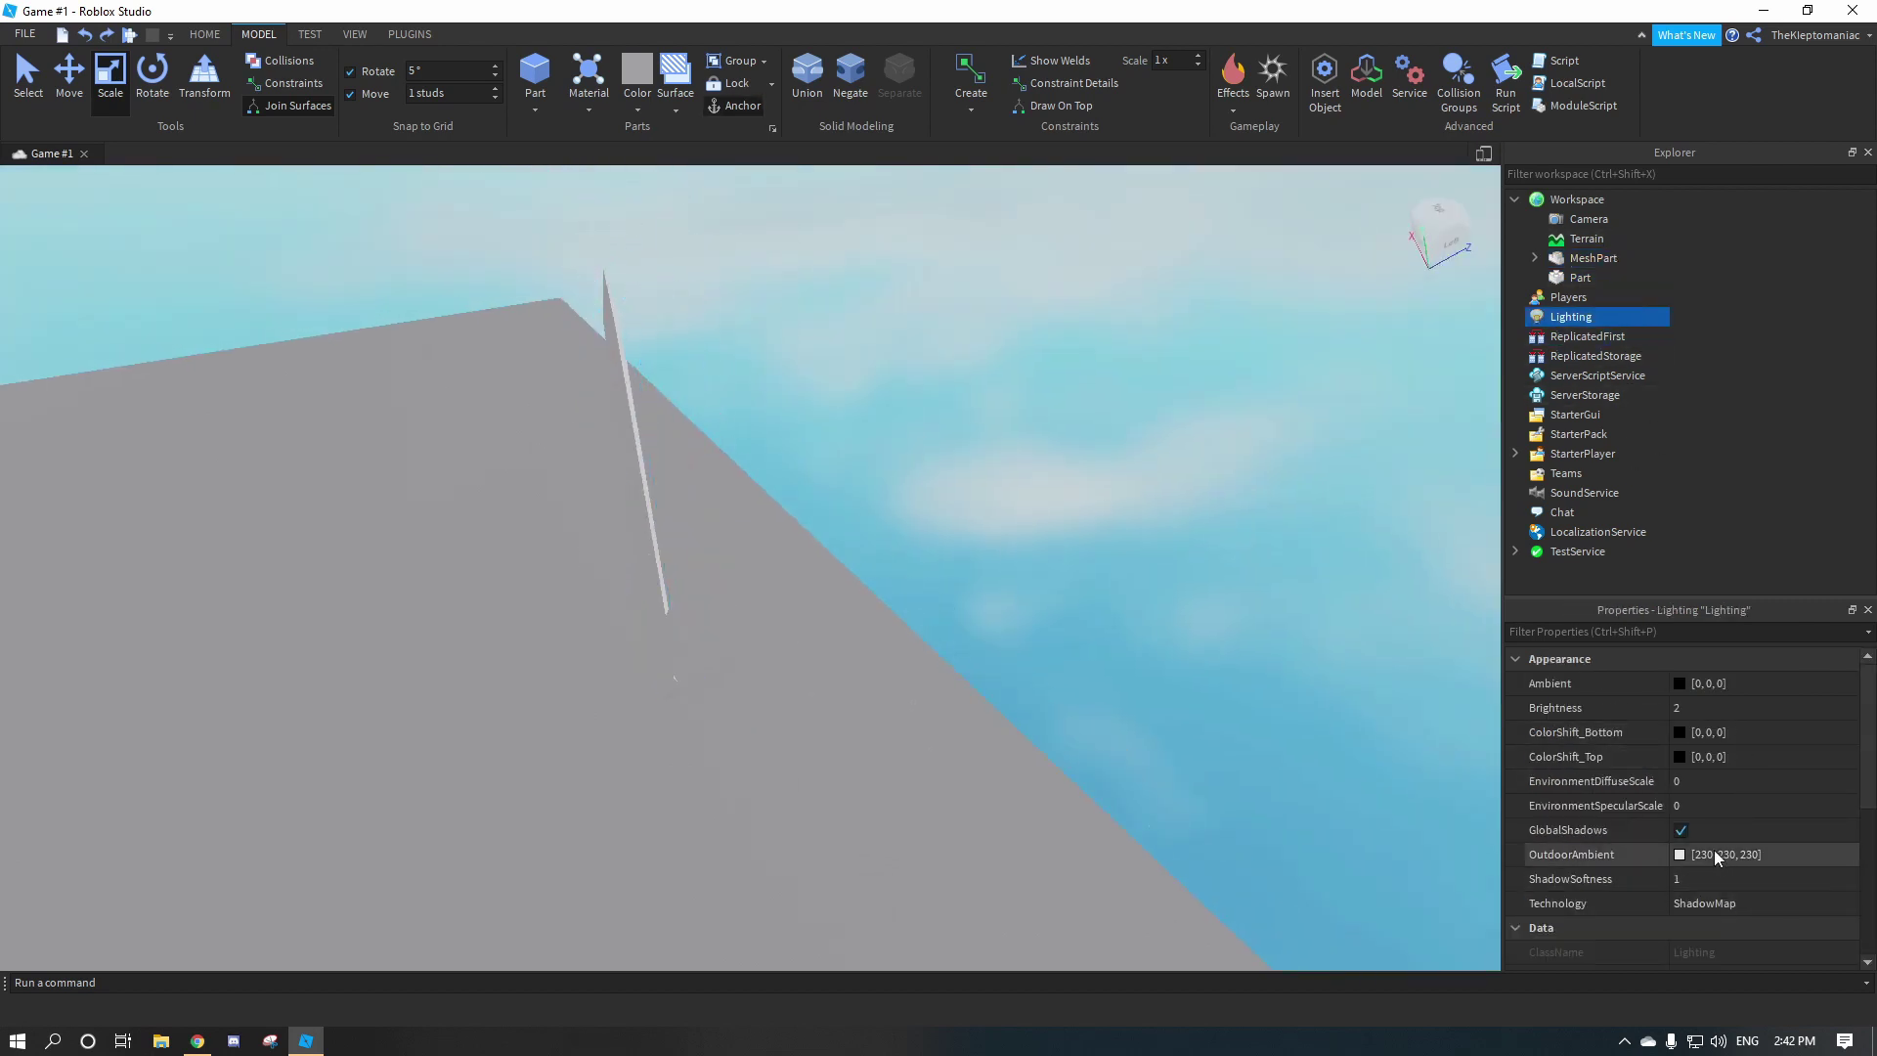
left_click(1699, 806)
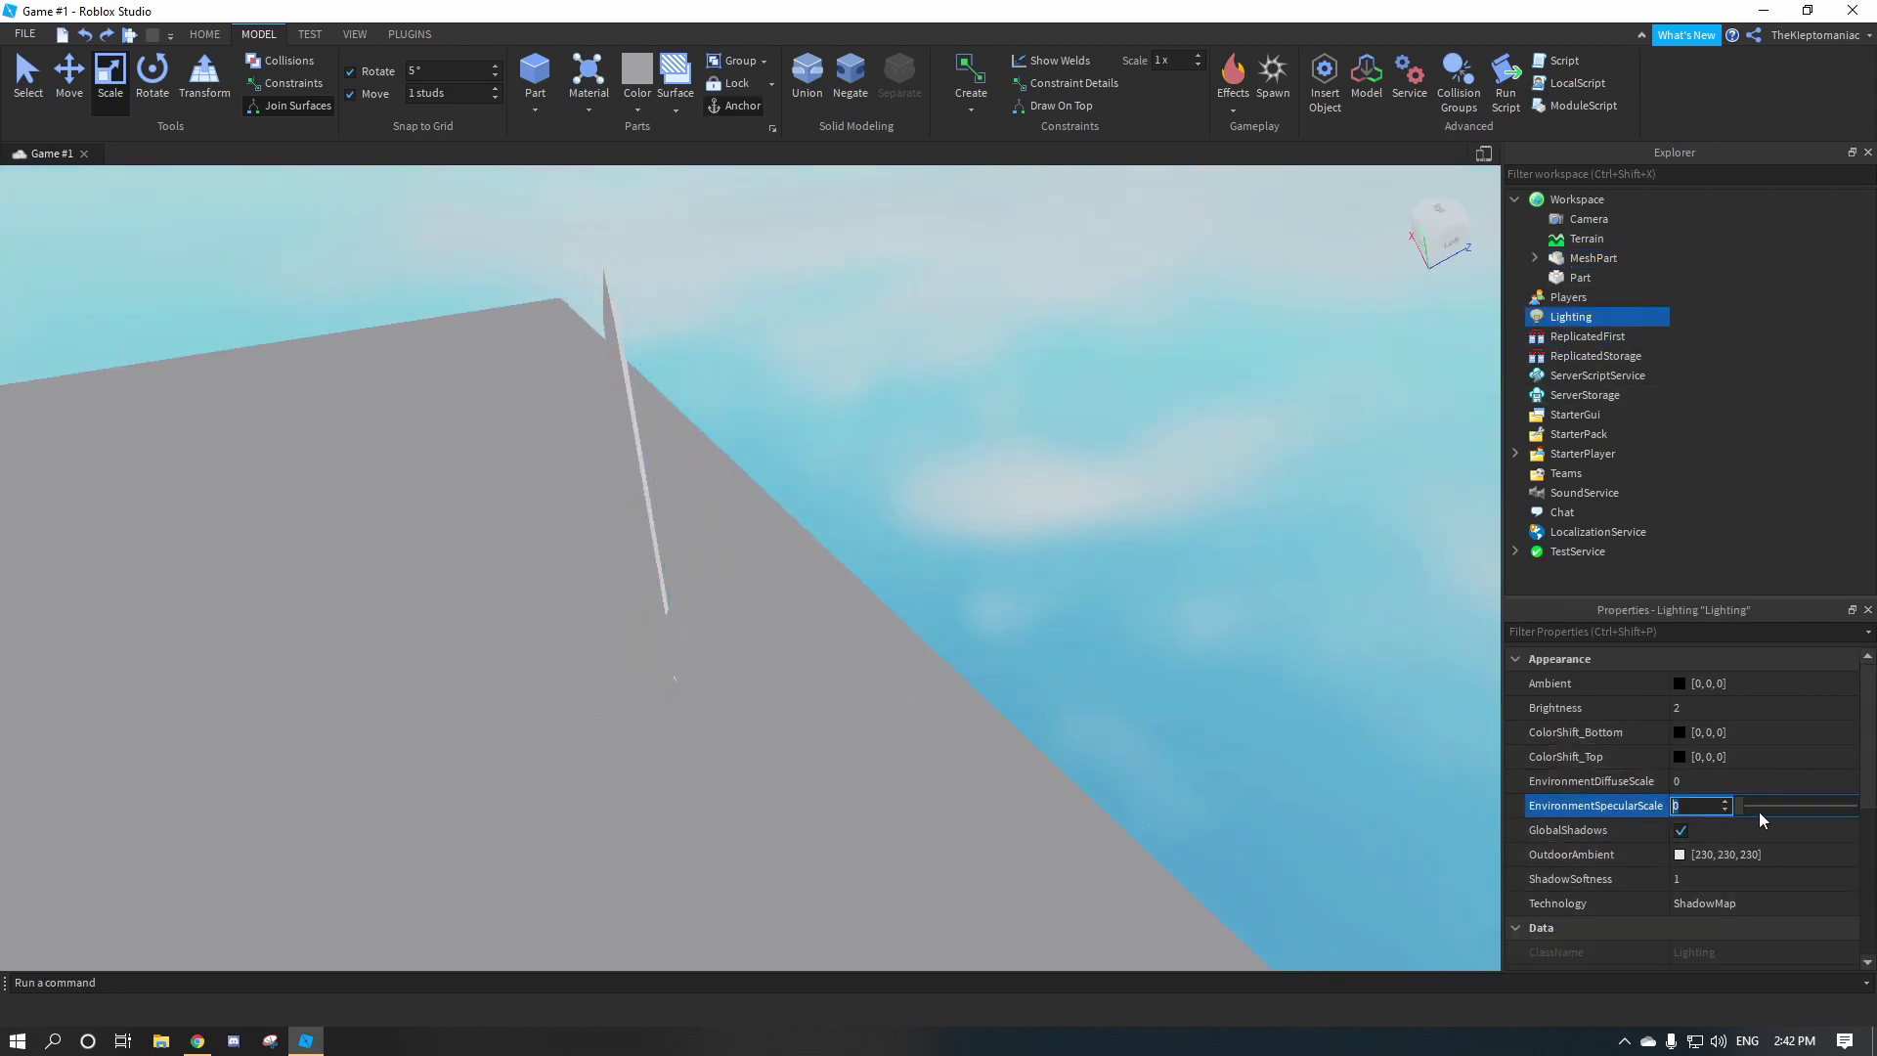
mouse_move(1750, 818)
left_mouse_down()
mouse_move(1804, 808)
mouse_move(1767, 803)
left_mouse_up()
left_click(1763, 785)
Increase the Lighting service's GeographicLatitude so that sunlight falls on the sword from a different direction.
scroll(1777, 786, "down", 5)
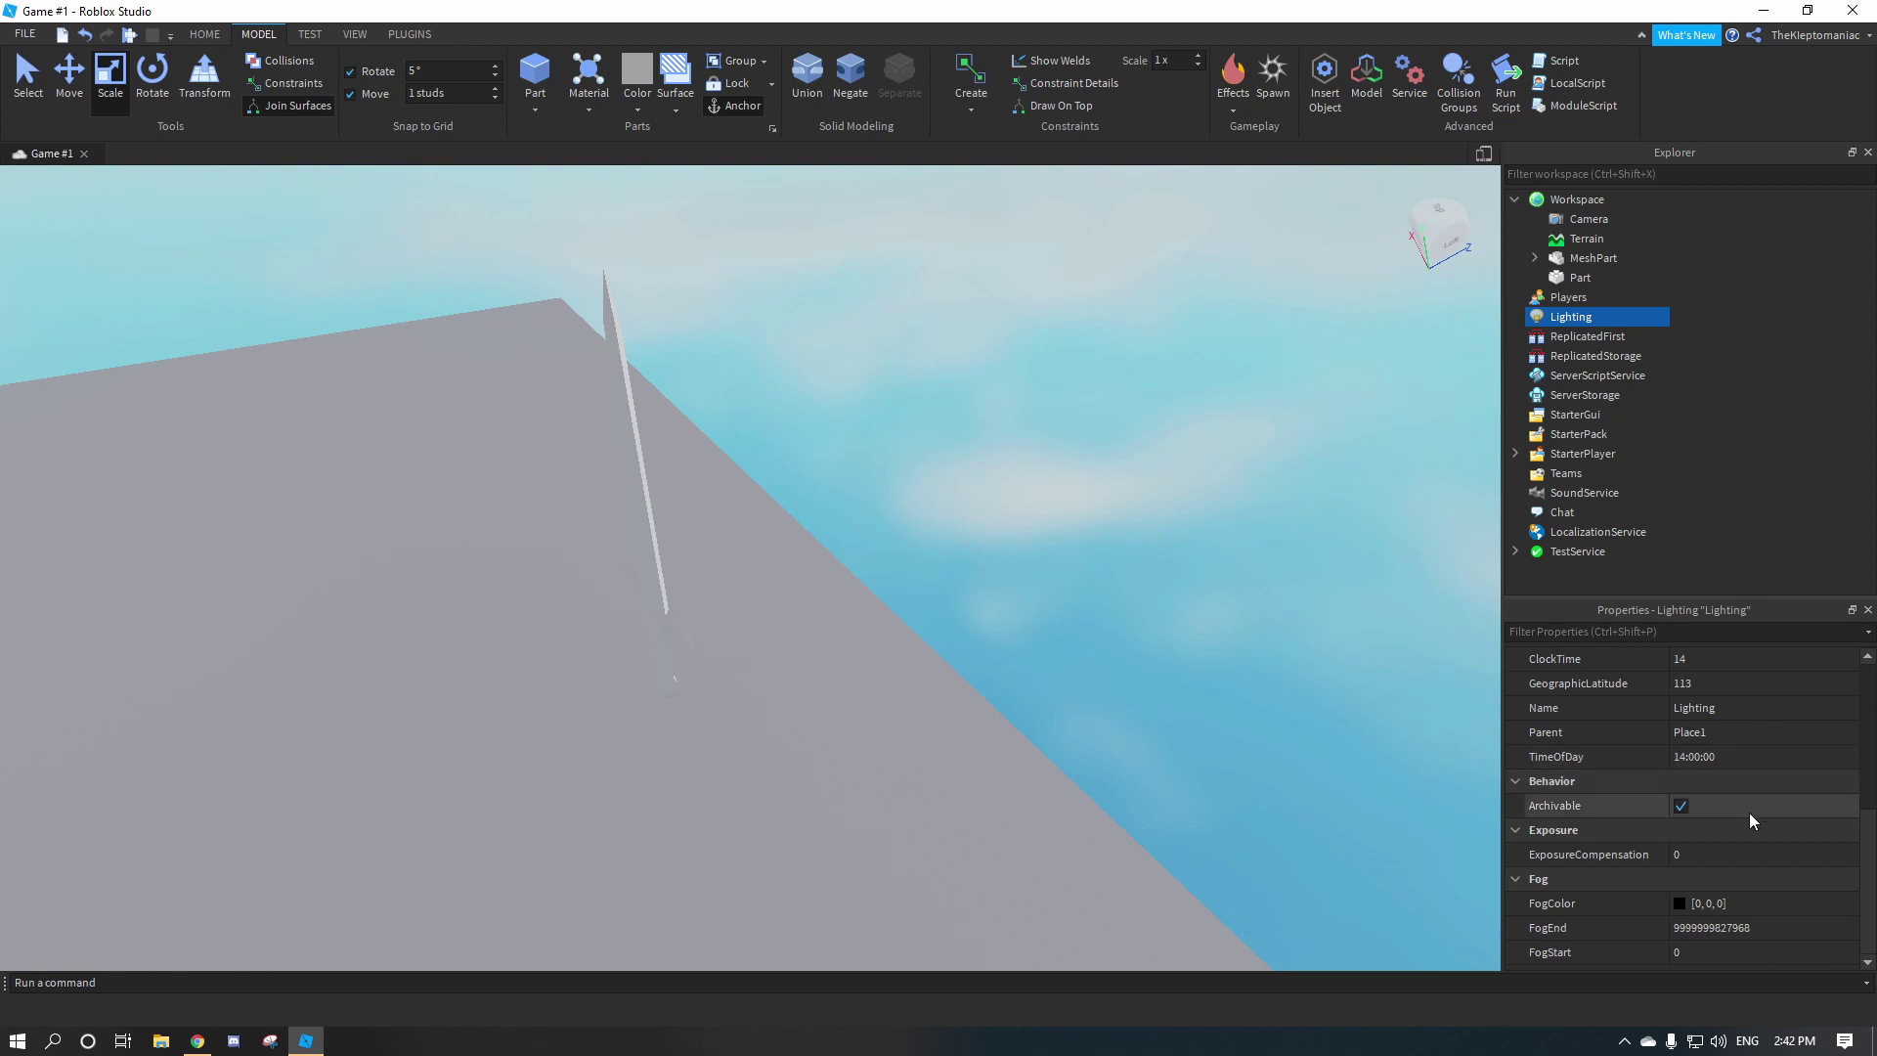
scroll(1746, 821, "up", 1)
scroll(1727, 757, "up", 2)
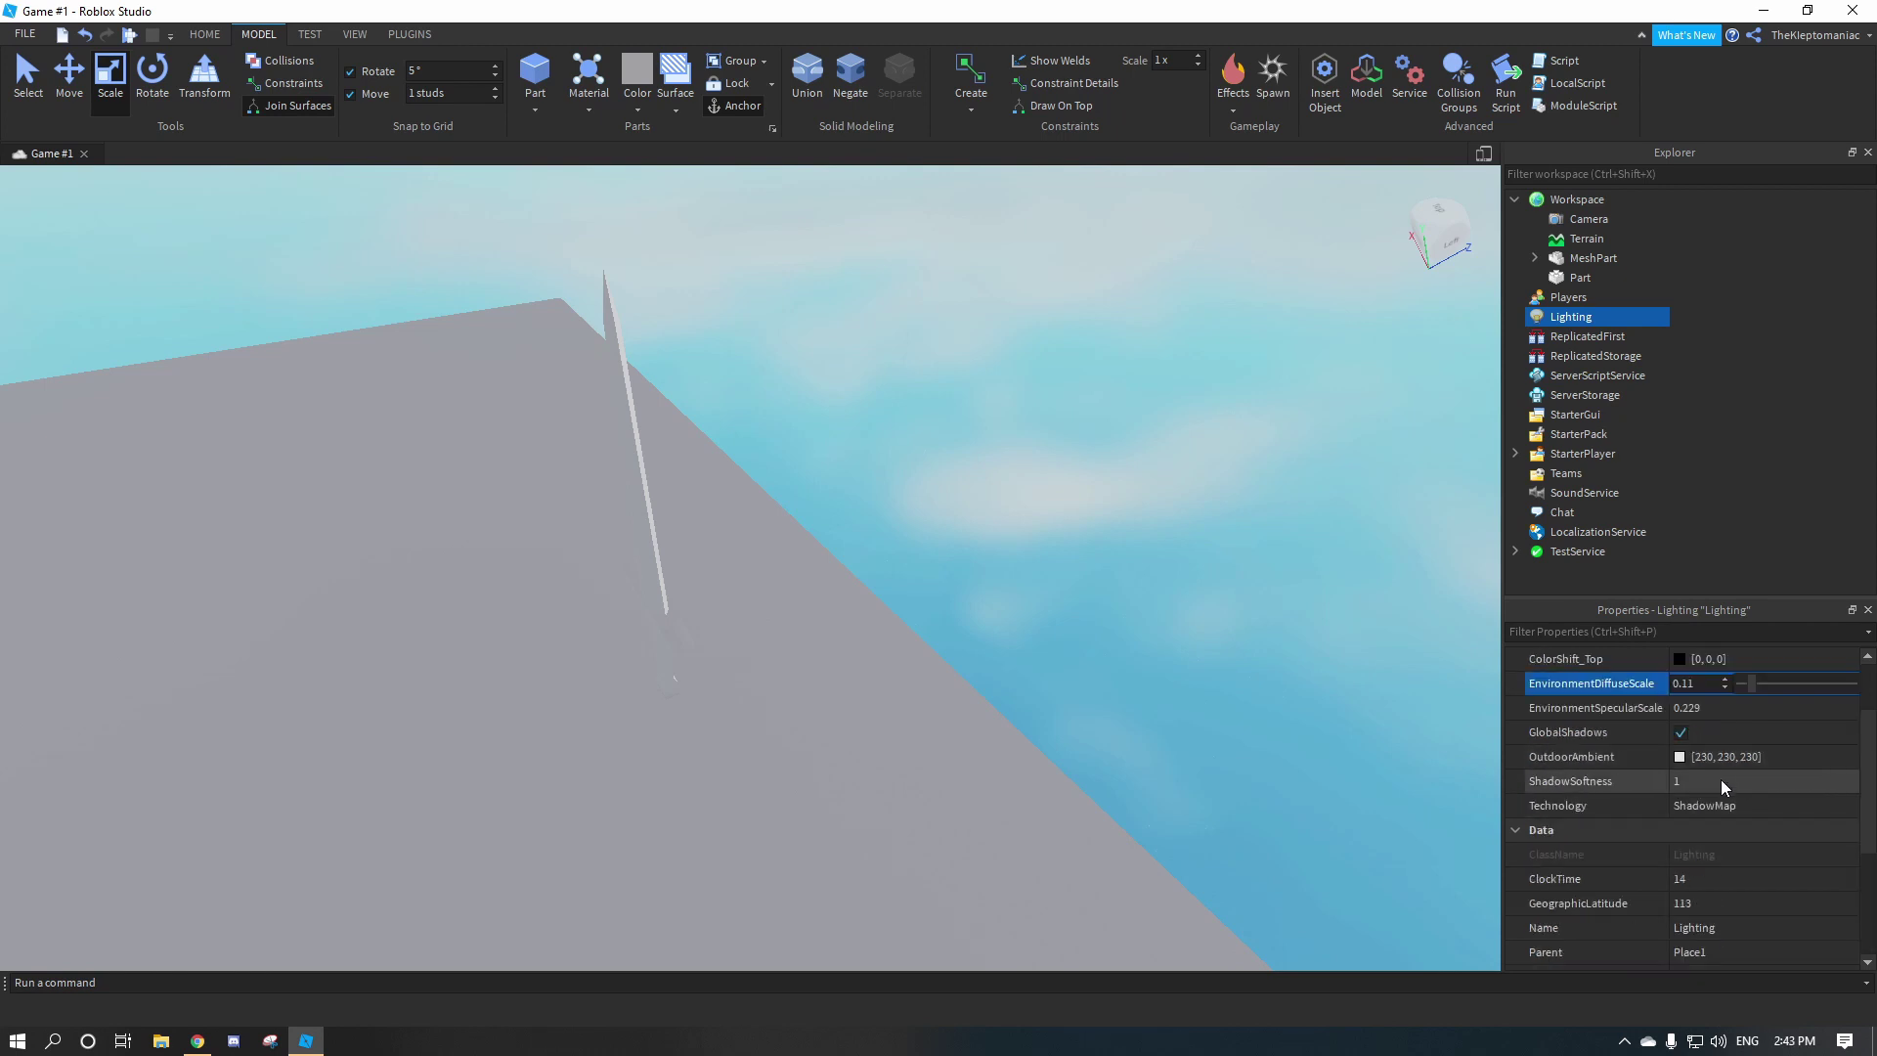
left_click(1709, 904)
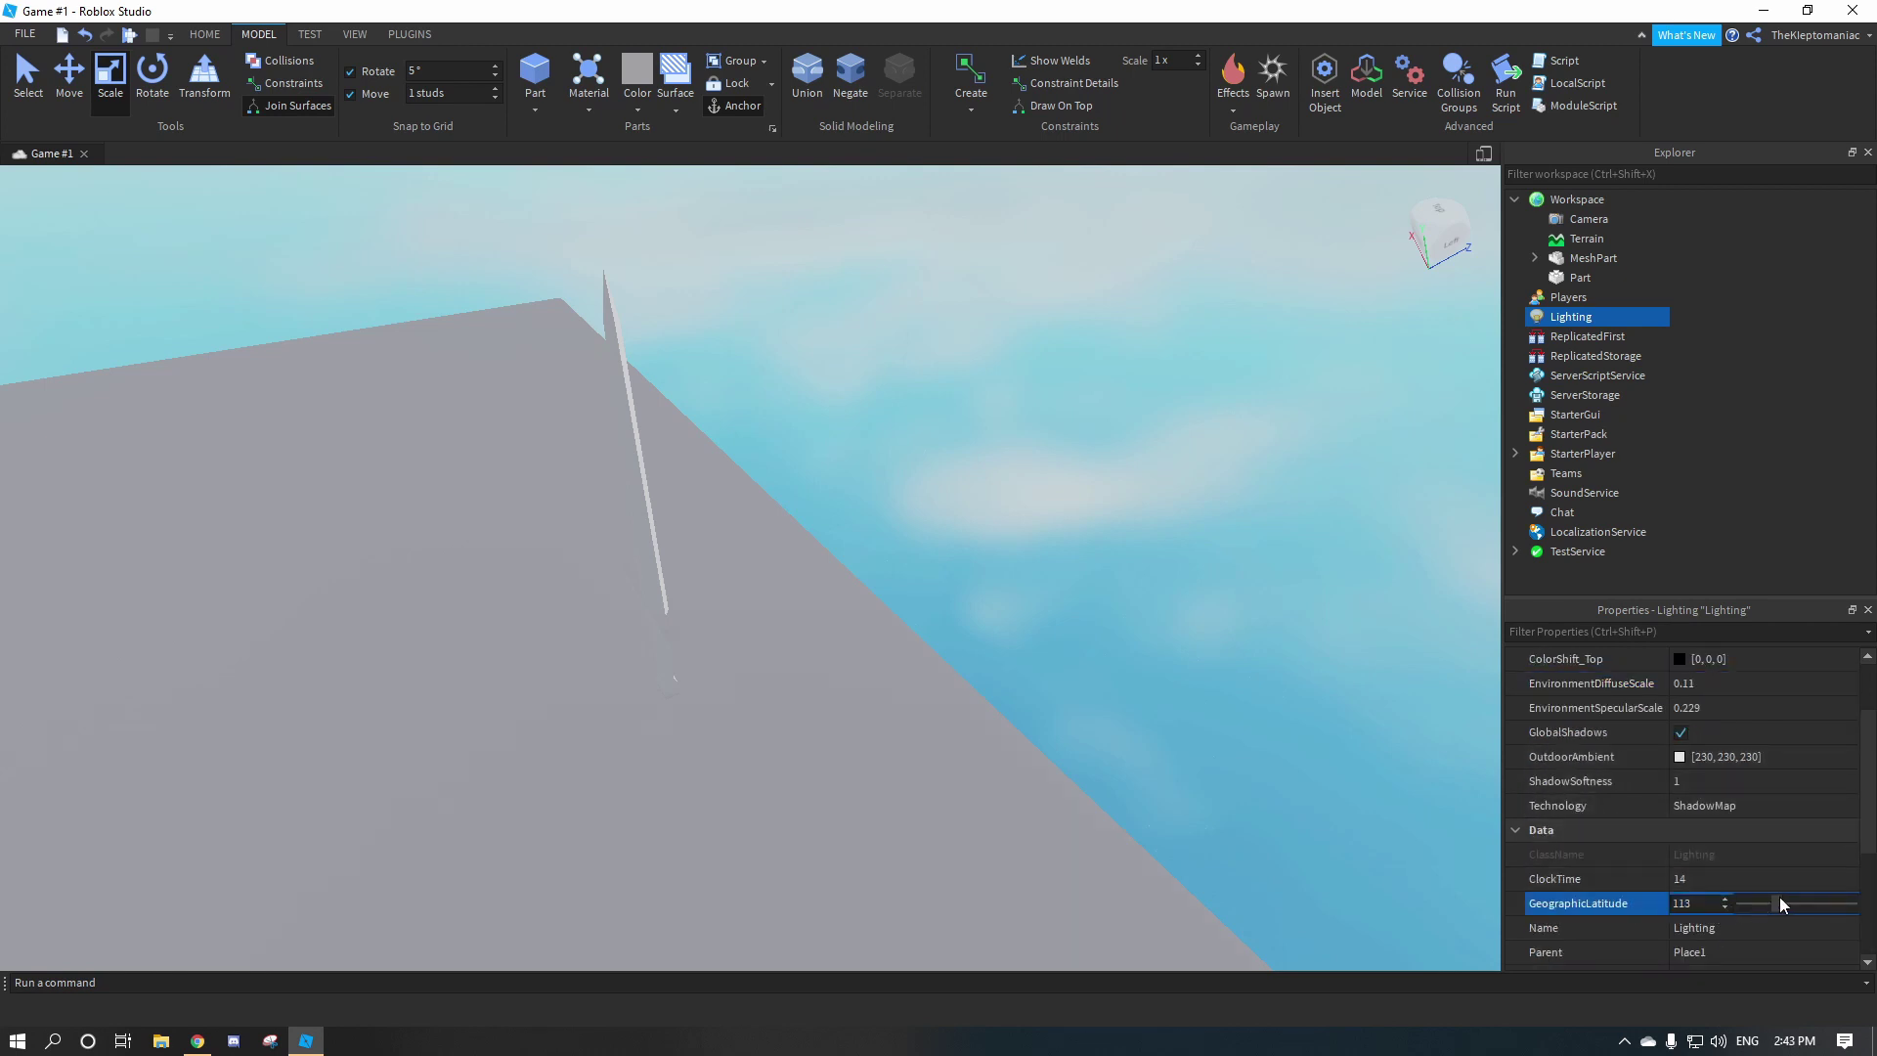
mouse_move(1779, 906)
left_mouse_down()
mouse_move(1811, 906)
mouse_move(1795, 913)
left_mouse_up()
right_click_drag(1124, 664, 1056, 616)
left_click(880, 629)
right_click_drag(880, 628, 917, 552)
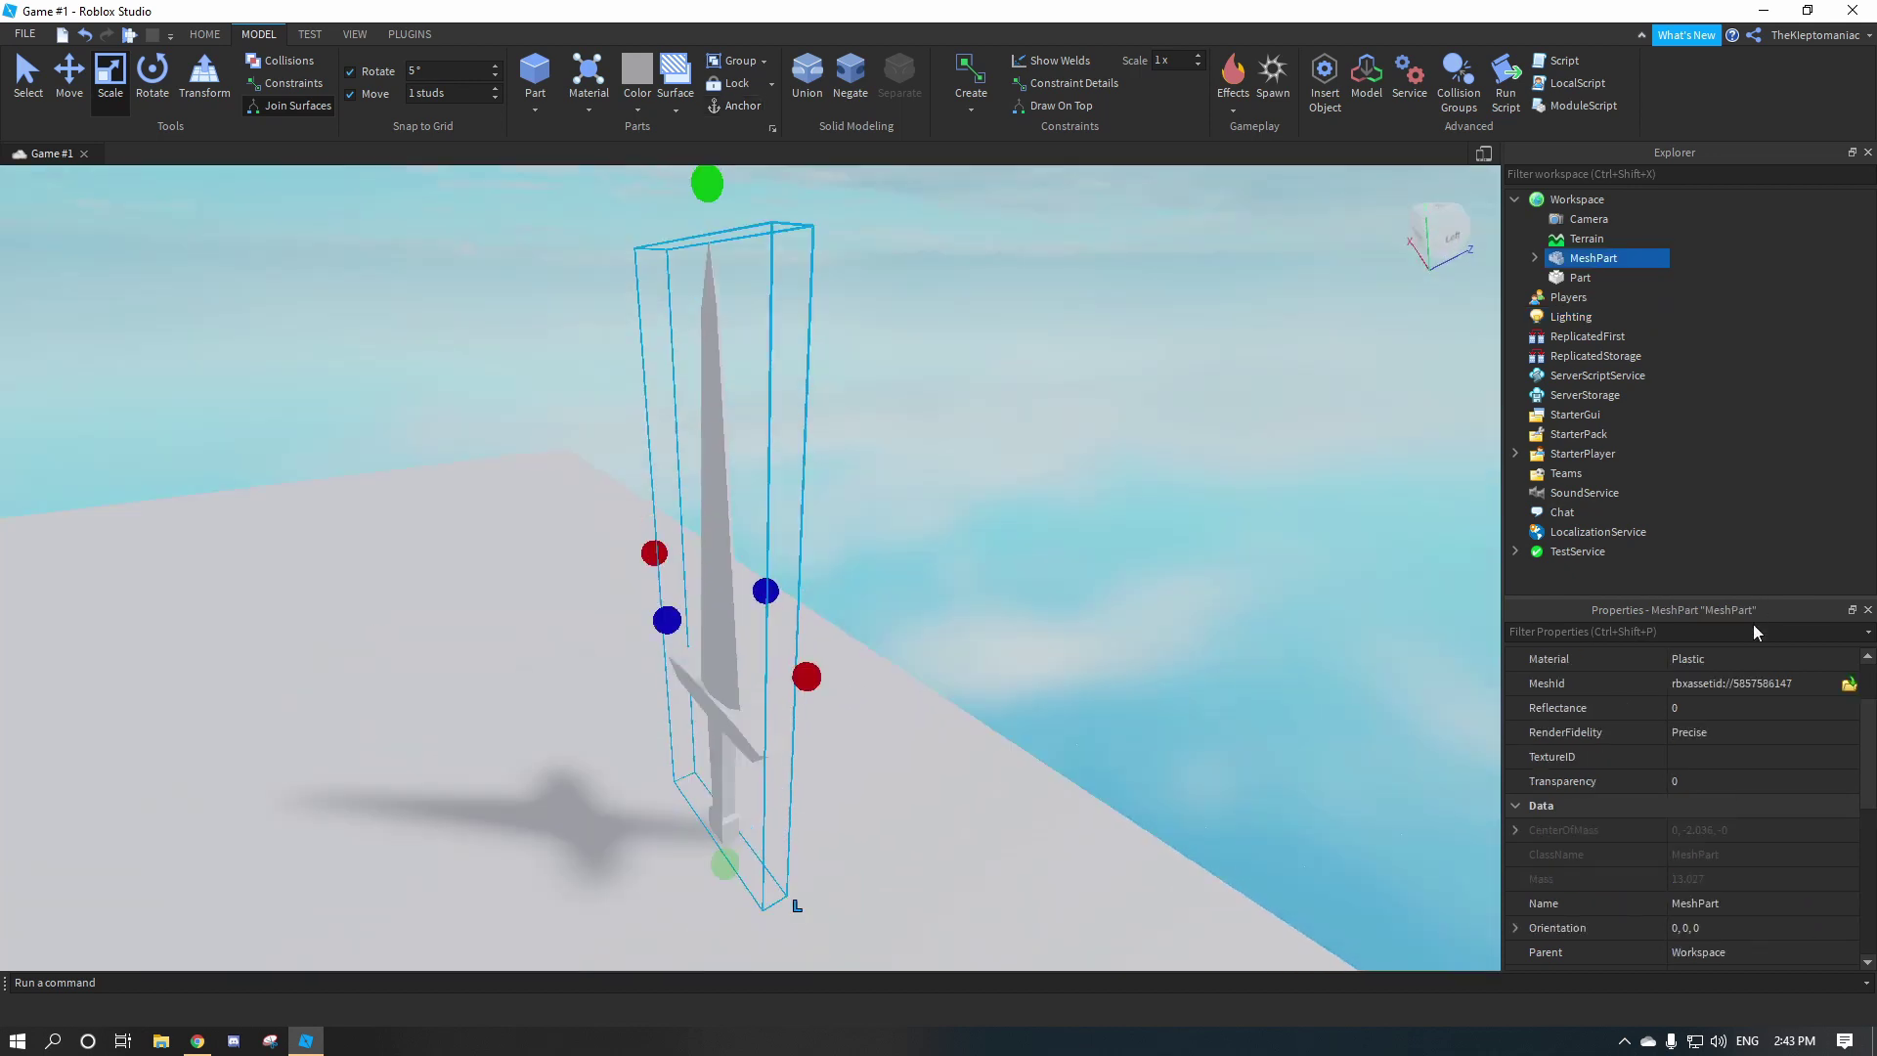
left_click(1705, 758)
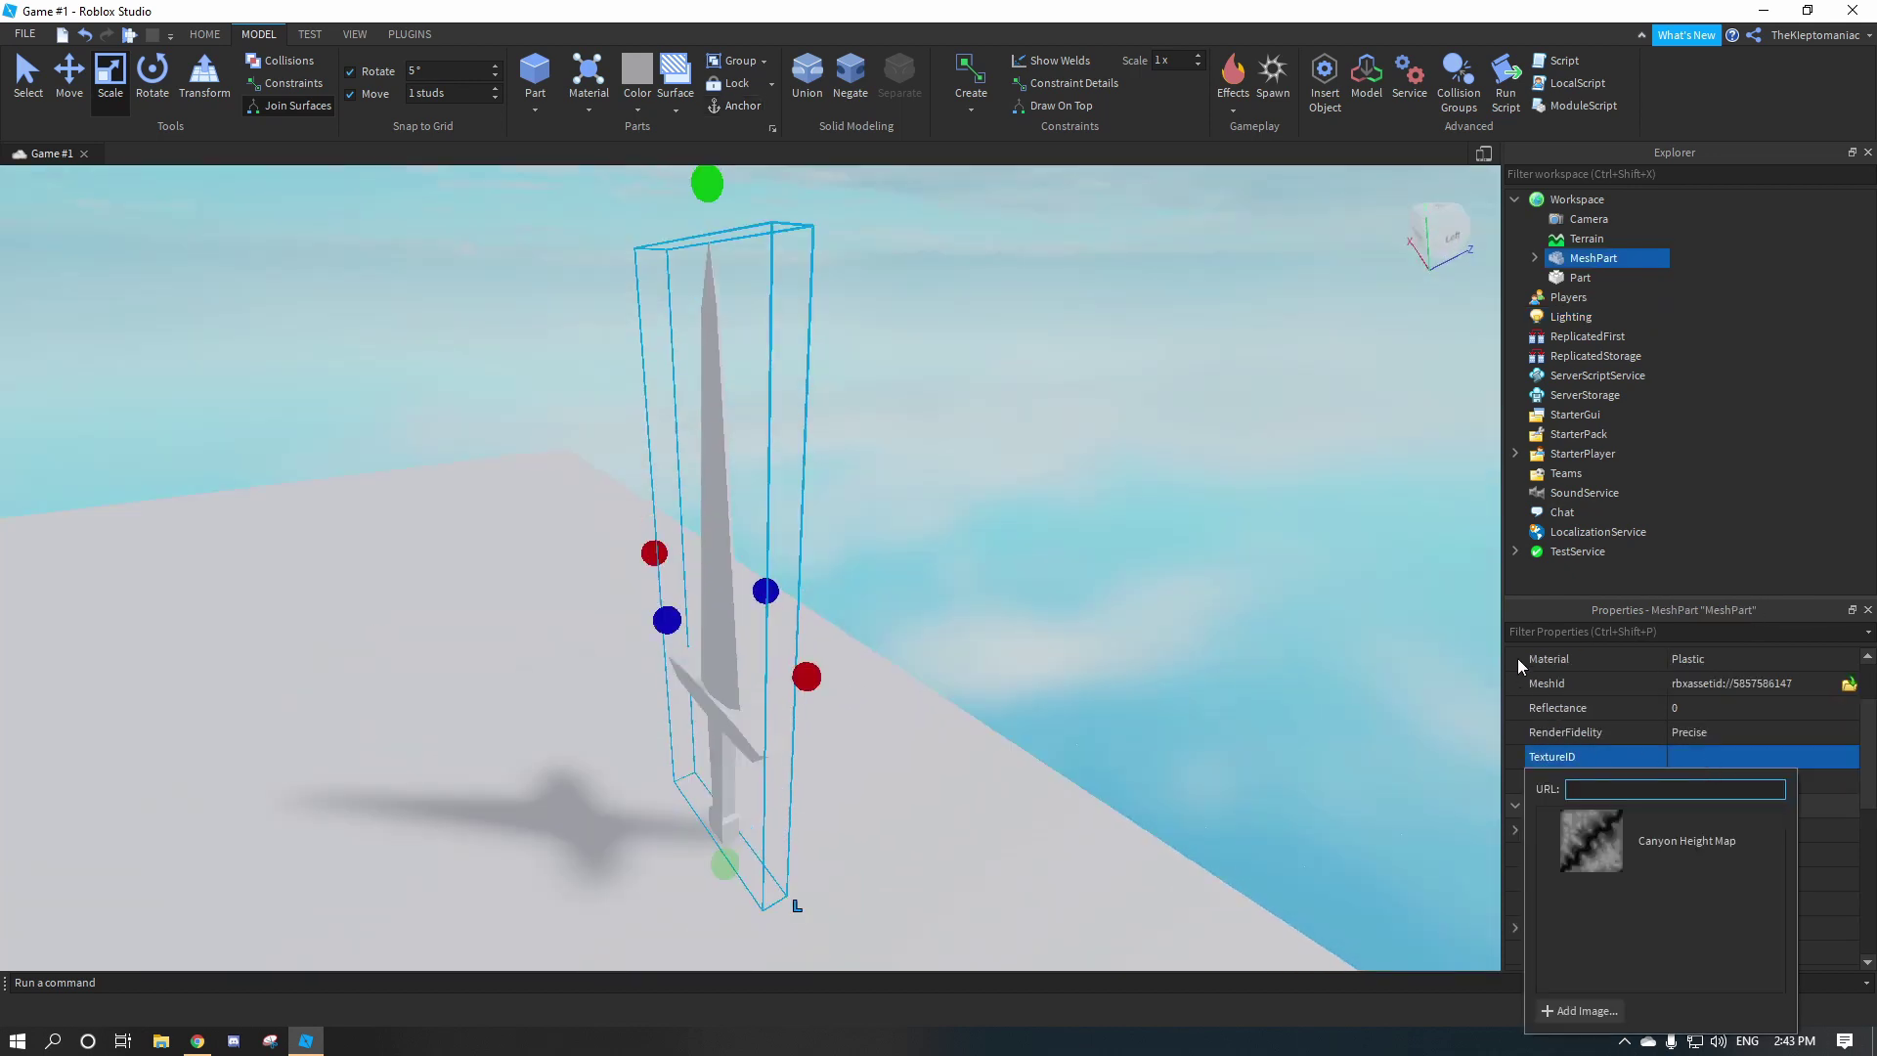
key("ctrl+v")
left_click(197, 1040)
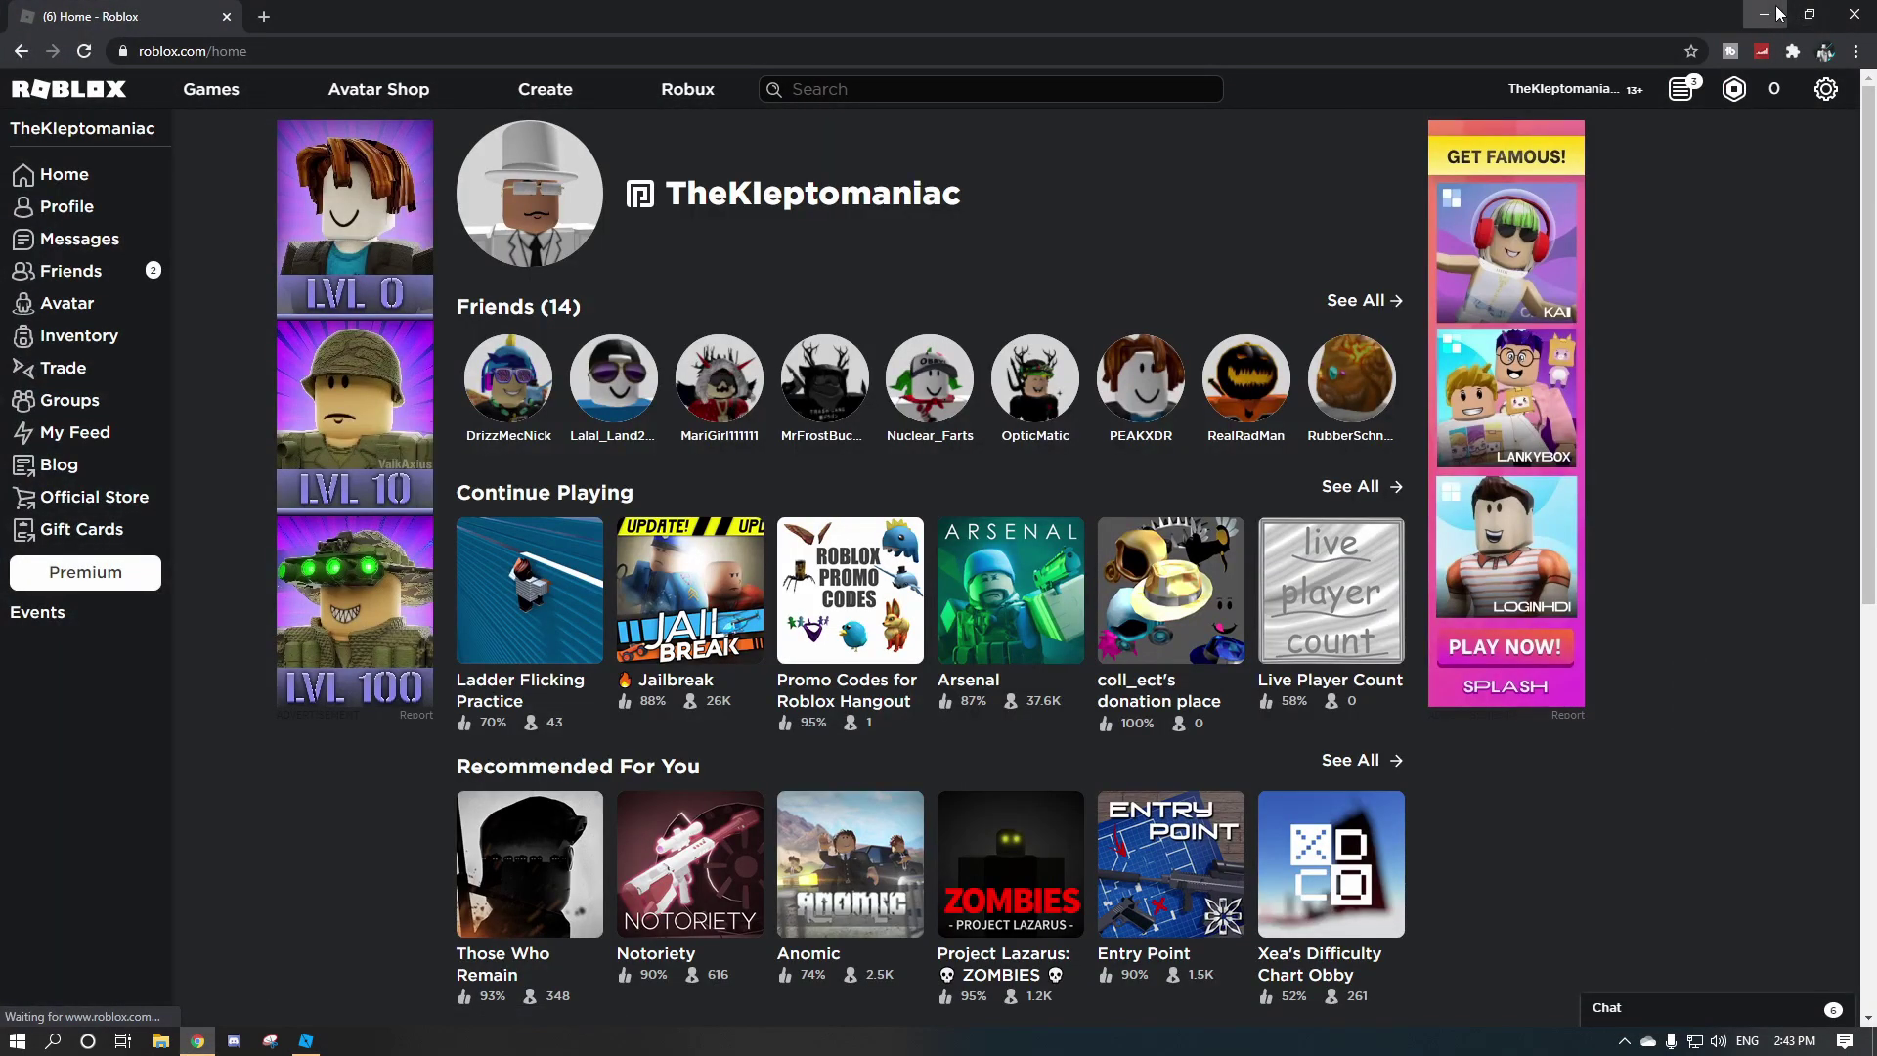
left_click(1778, 14)
left_click(1720, 760)
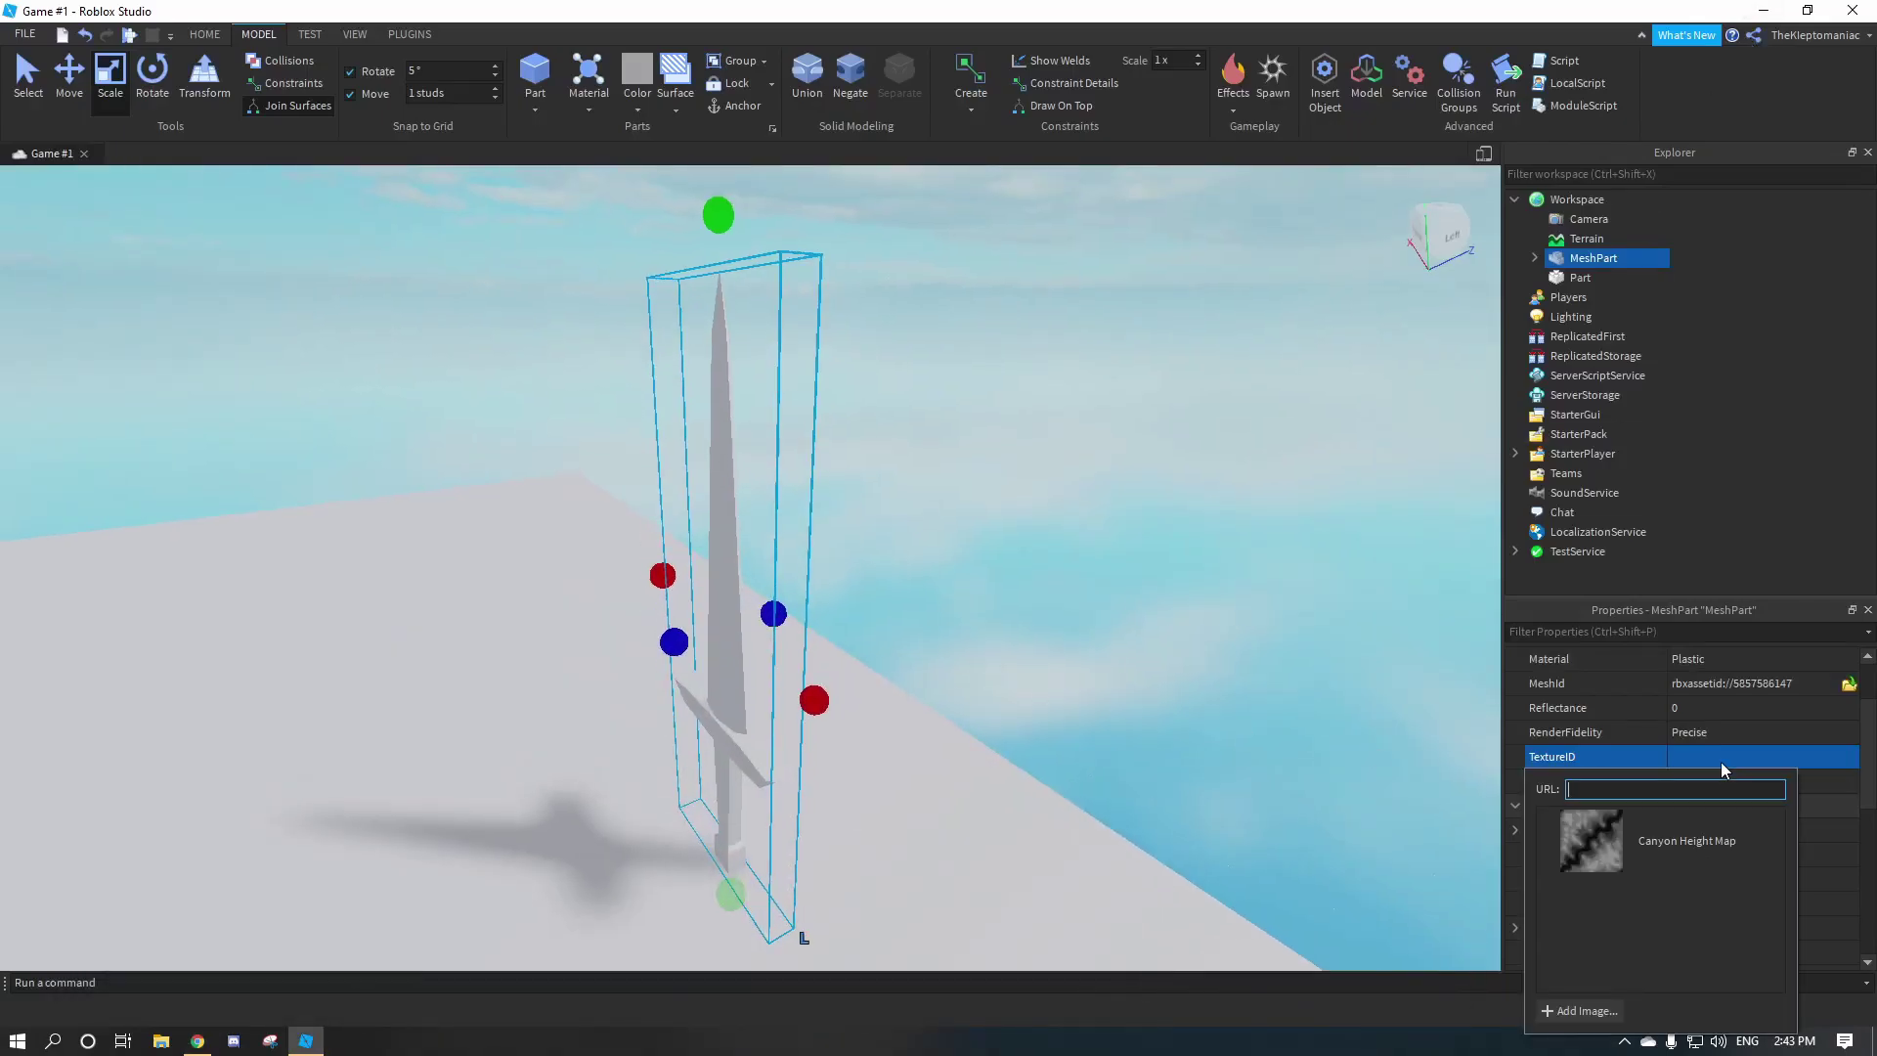
right_click(1687, 784)
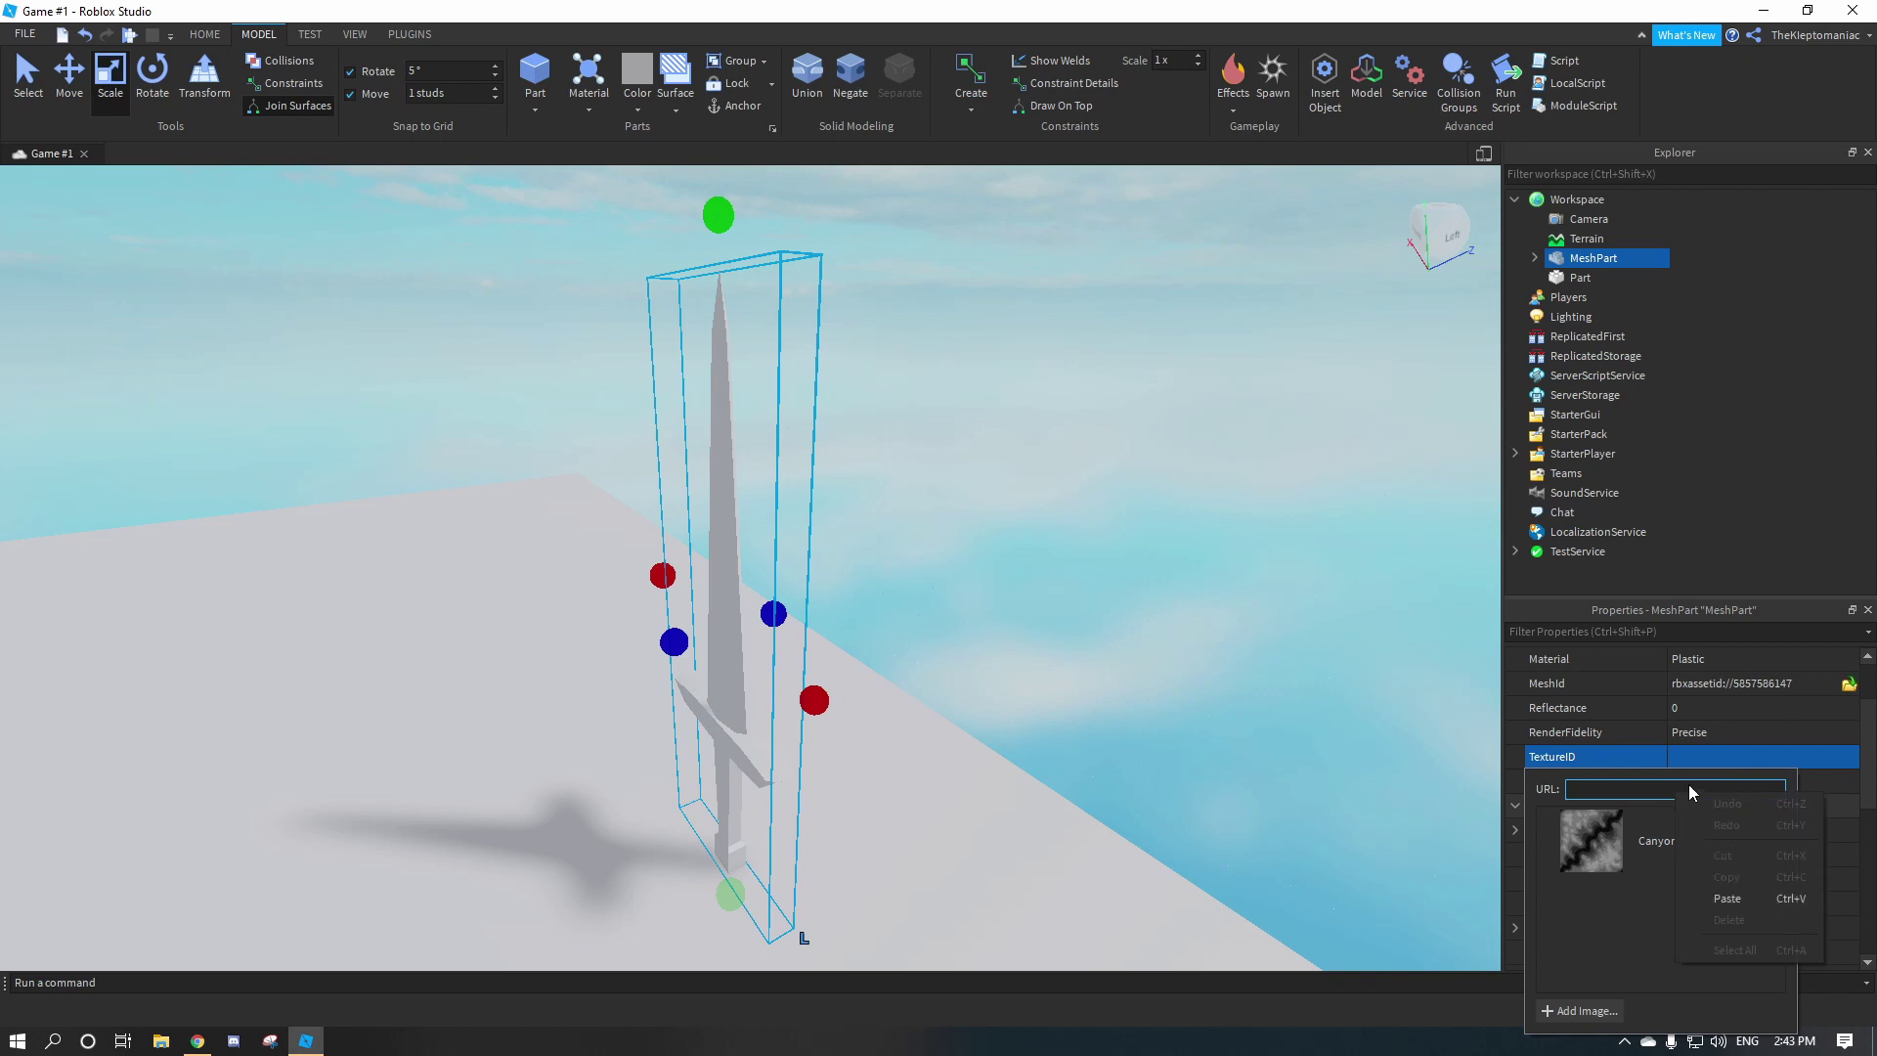
left_click(1757, 903)
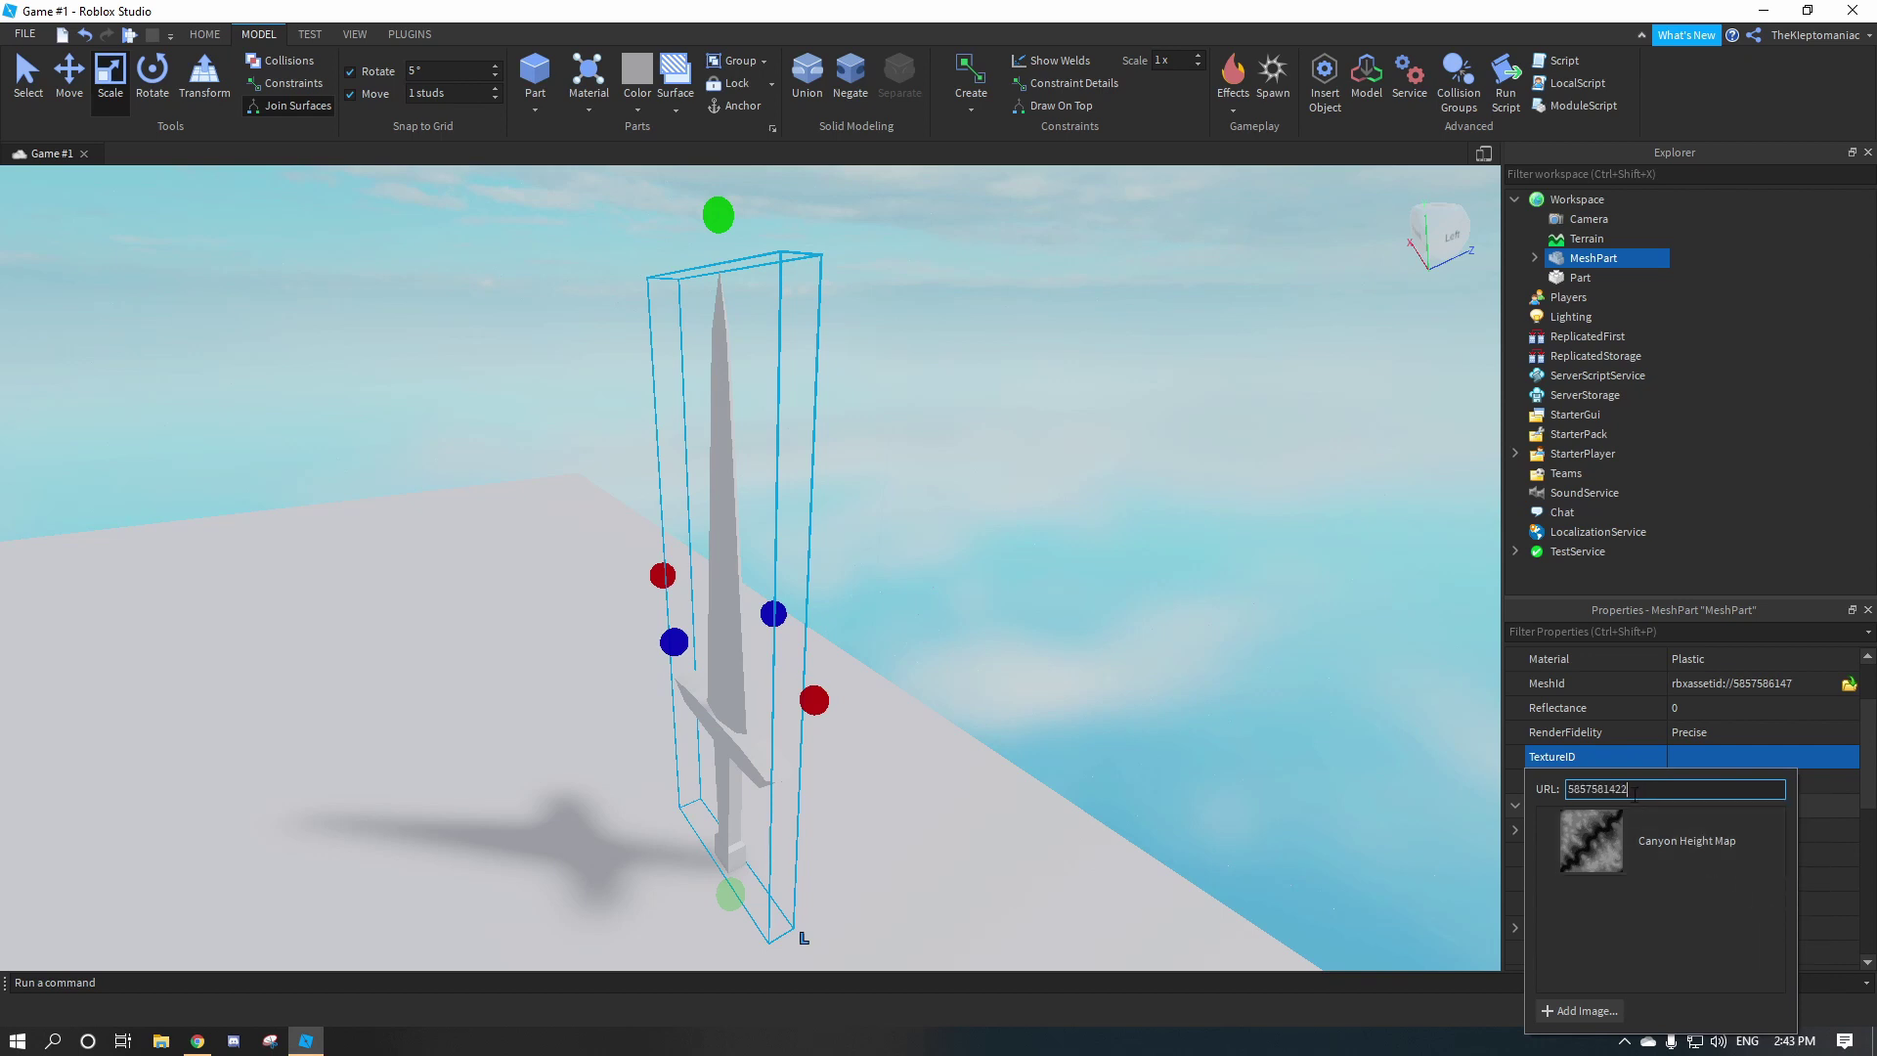
key("Return")
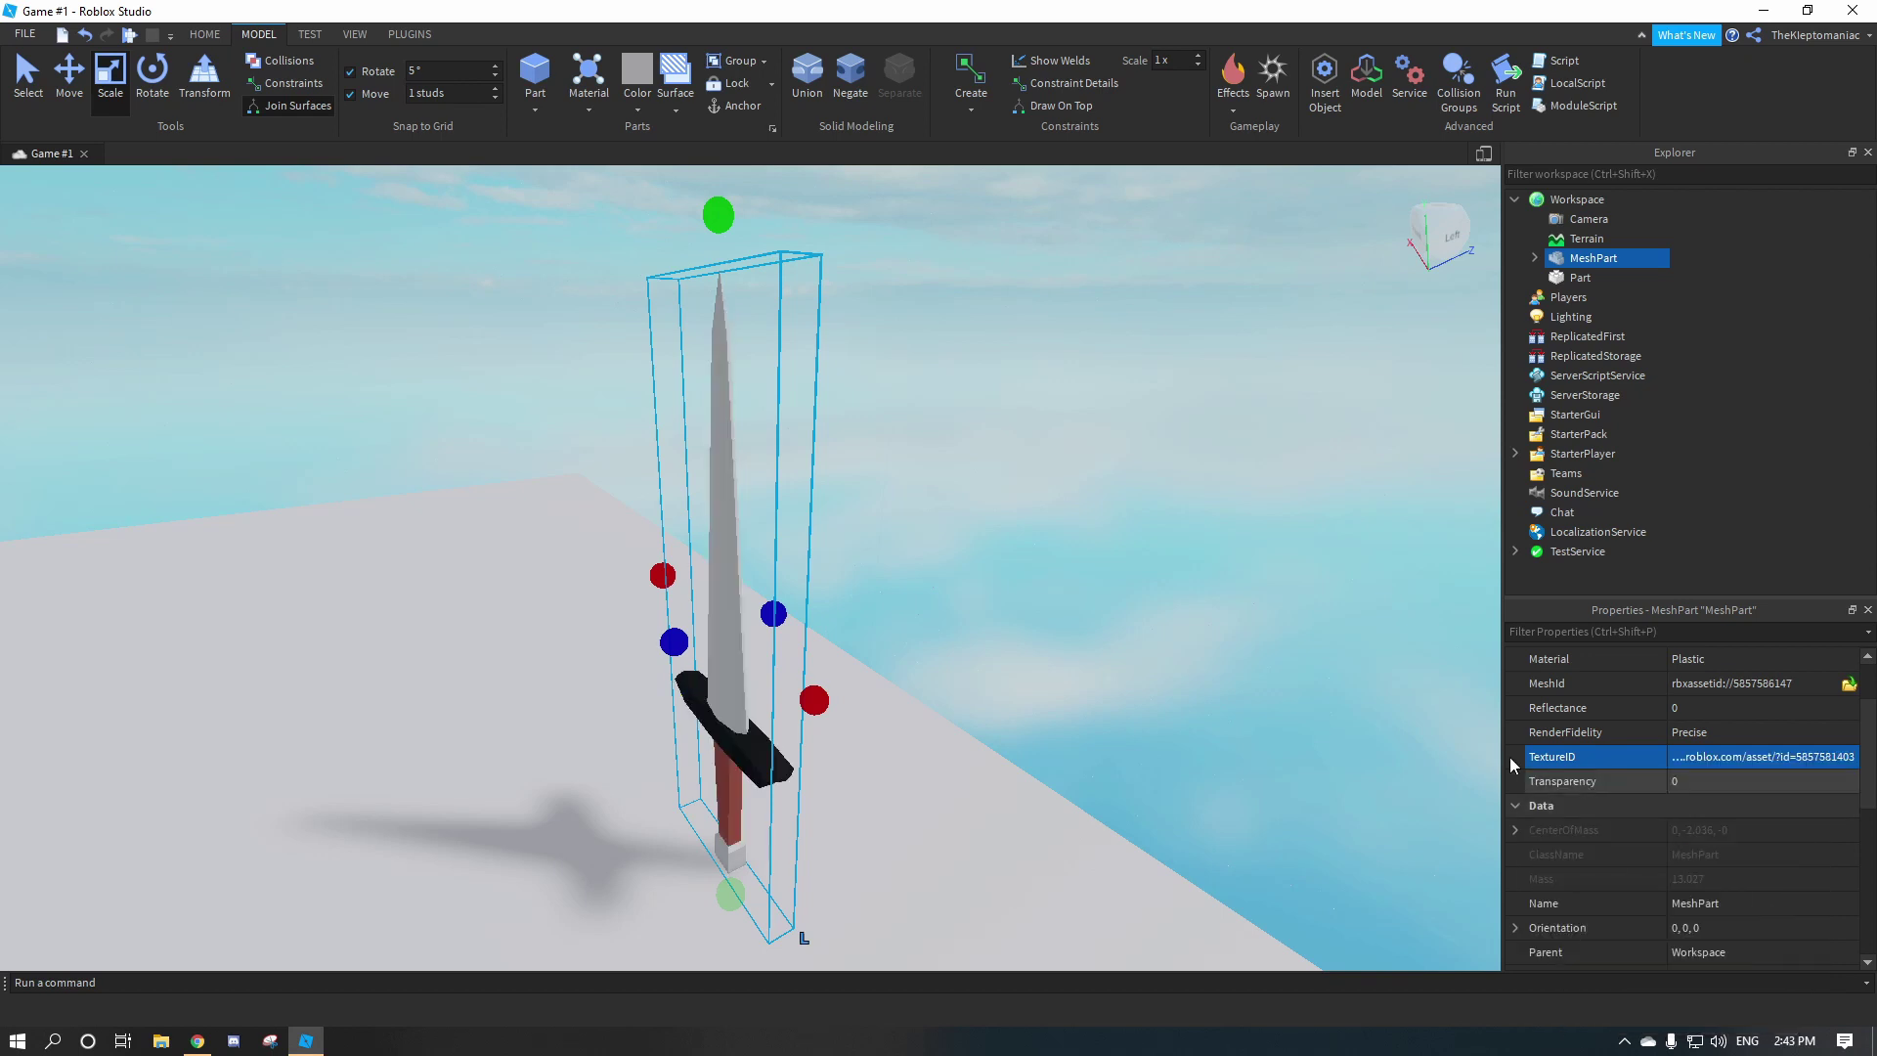
right_click_drag(1242, 718, 1190, 656)
right_click_drag(1036, 628, 1015, 612)
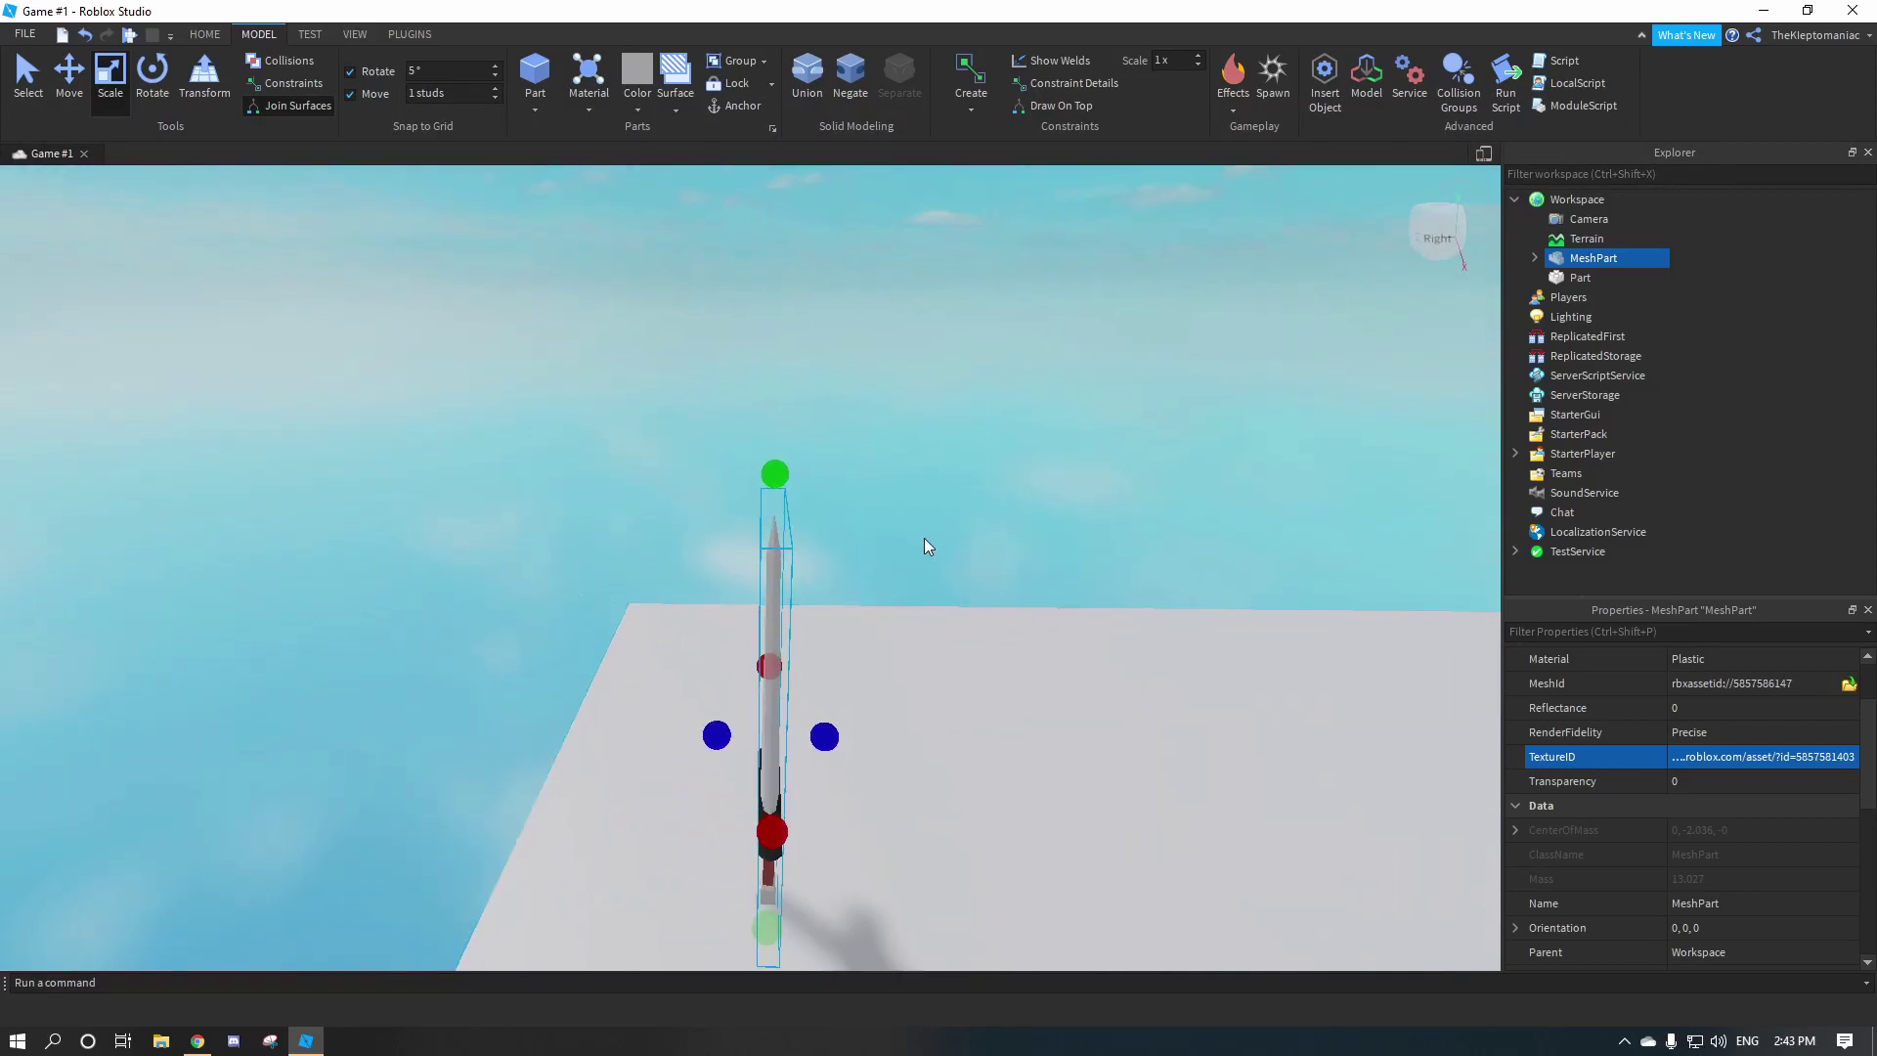